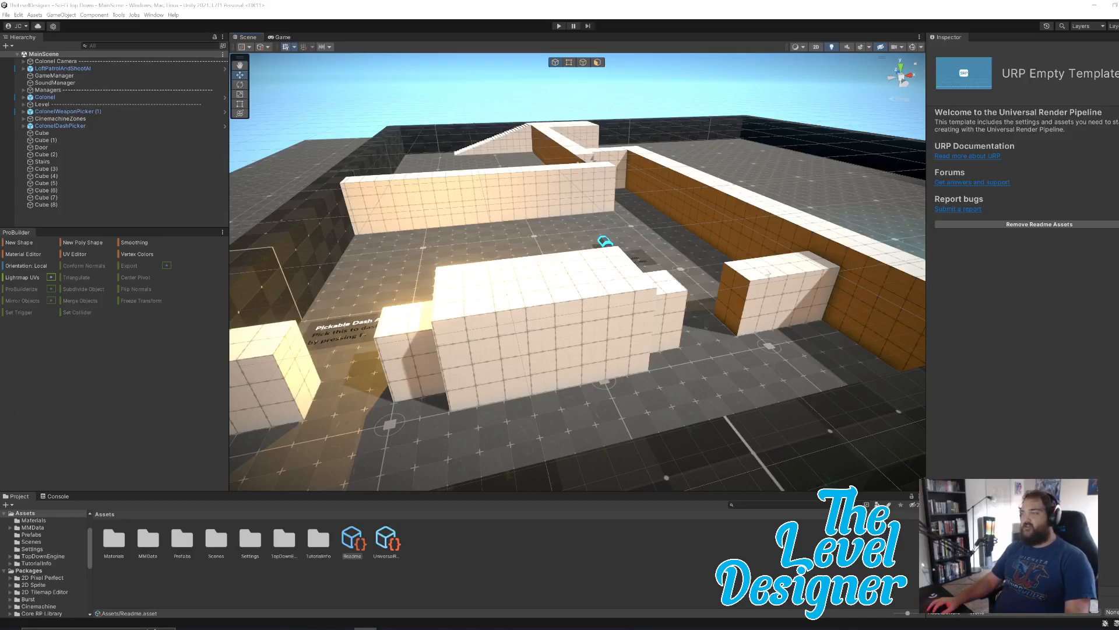
Start a playtest of the level and walk the character between the blocks to collect the dash ability.
right_click_drag(700, 317, 727, 302)
key("w")
left_click(559, 27)
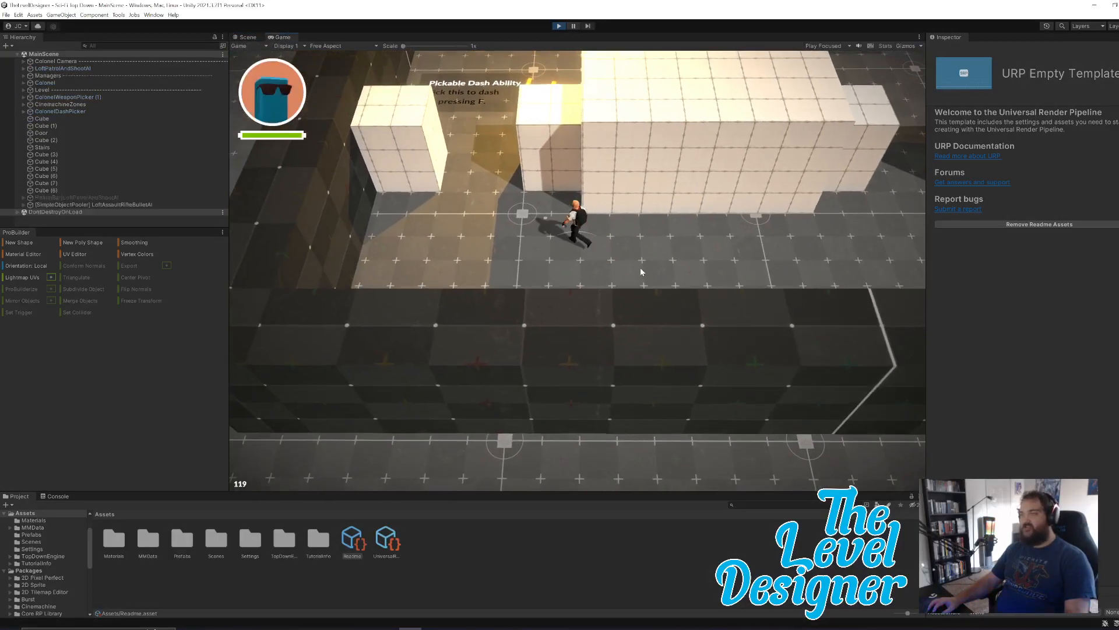
key("w")
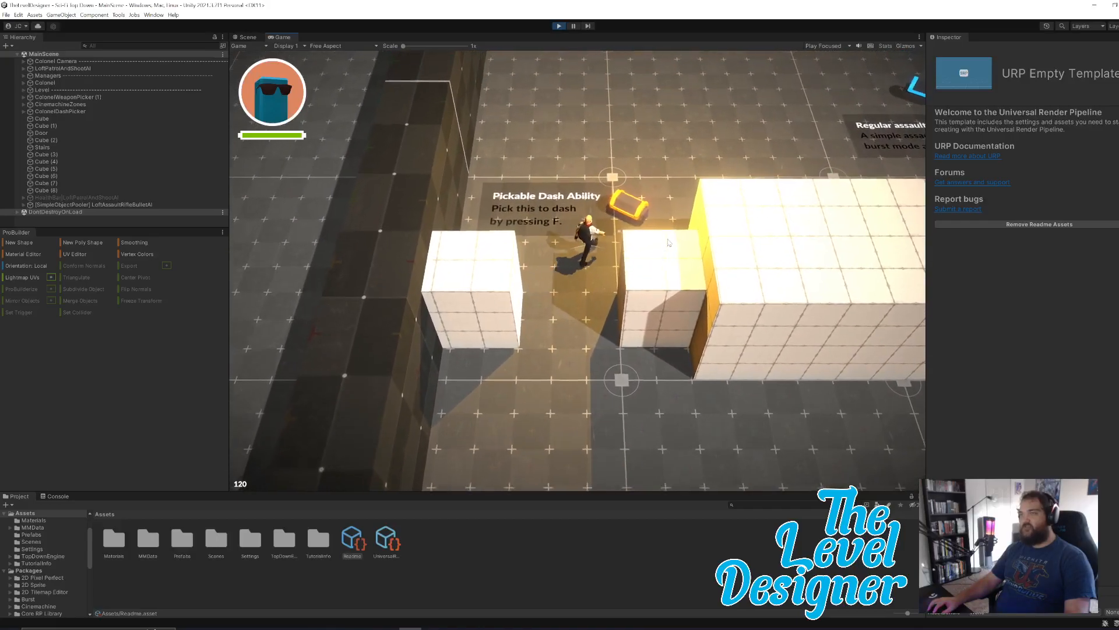
key("d")
key("a")
key("s")
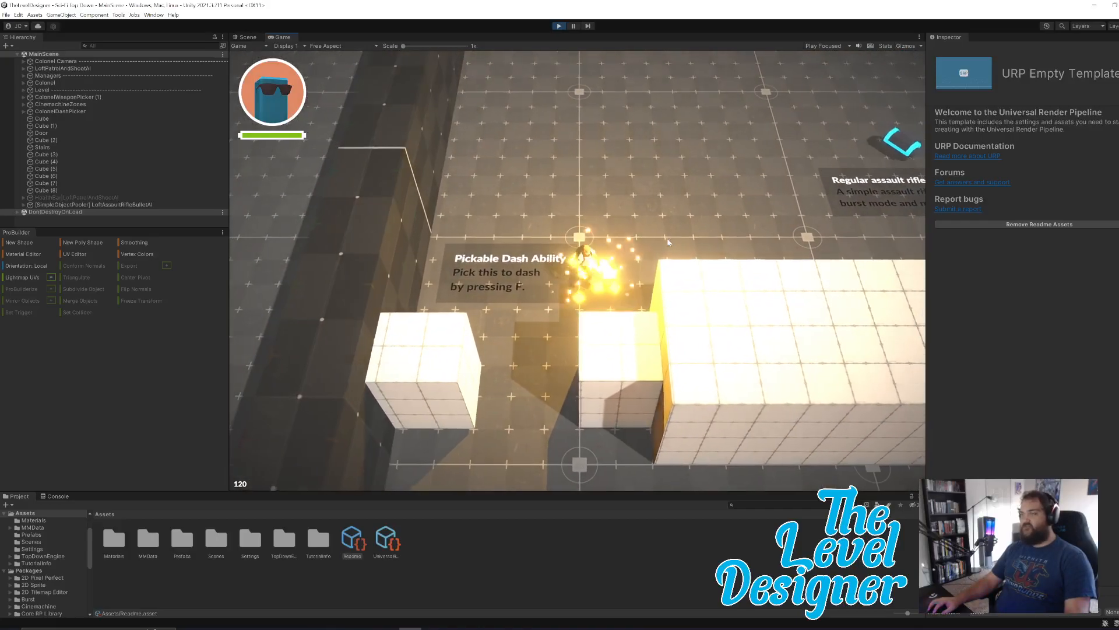
key("d")
key("w")
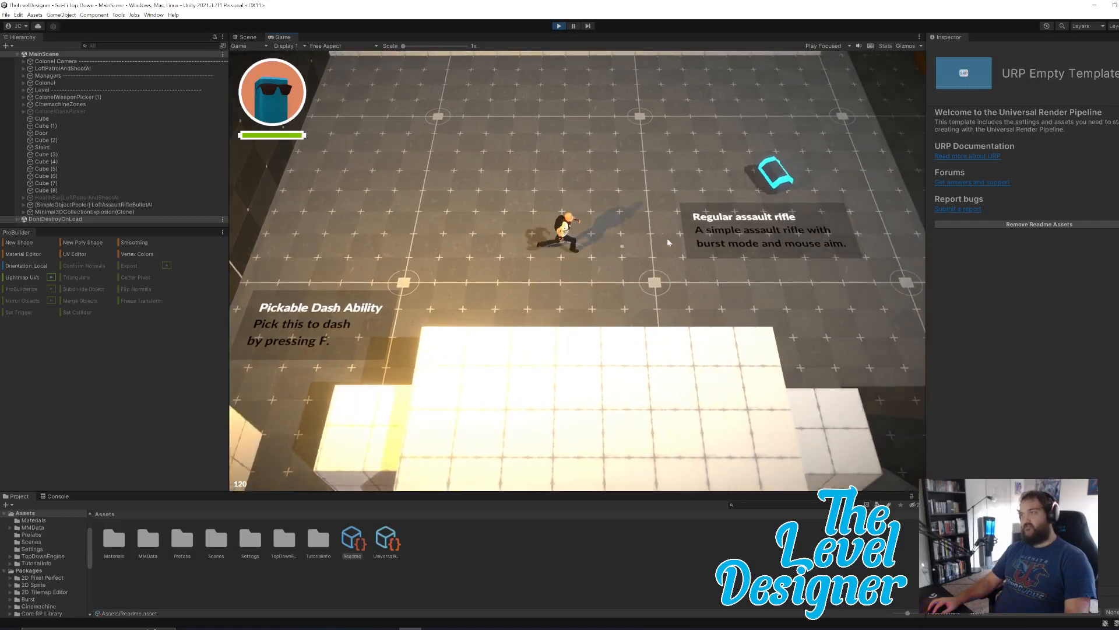
Pick up the regular assault rifle and run around the end of the long cross wall into the enemy area.
key("d")
key("w")
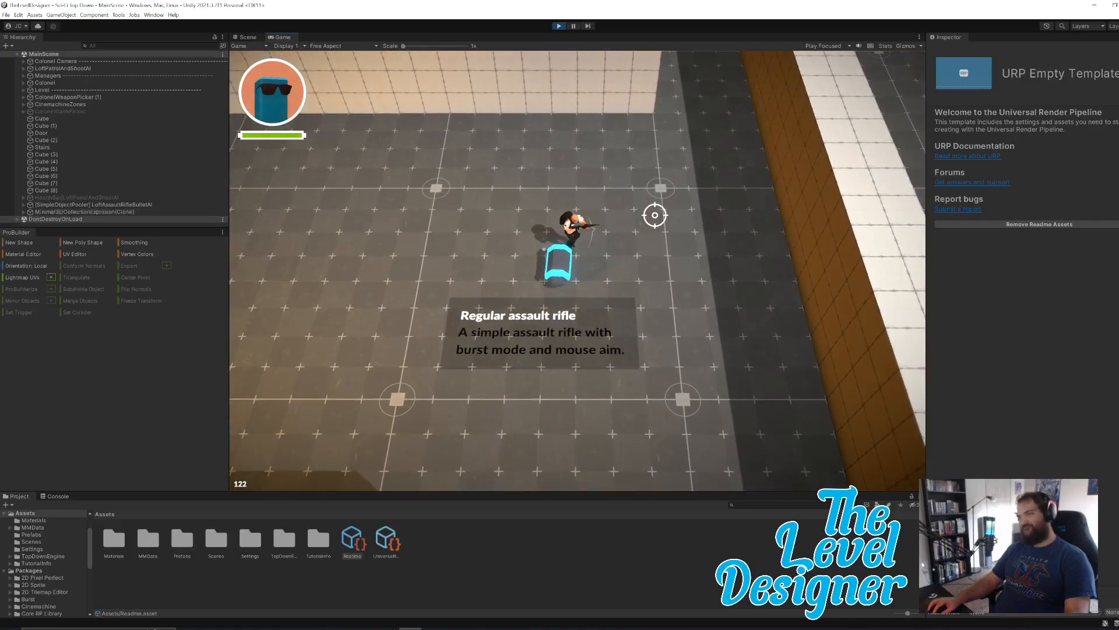
key("w")
key("d")
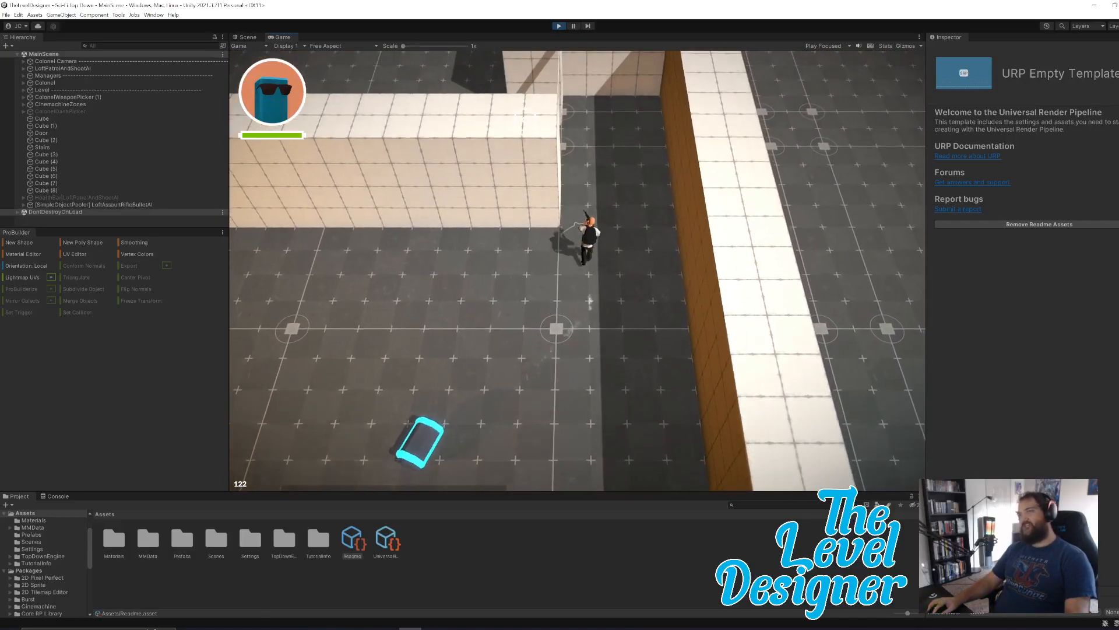
key("w")
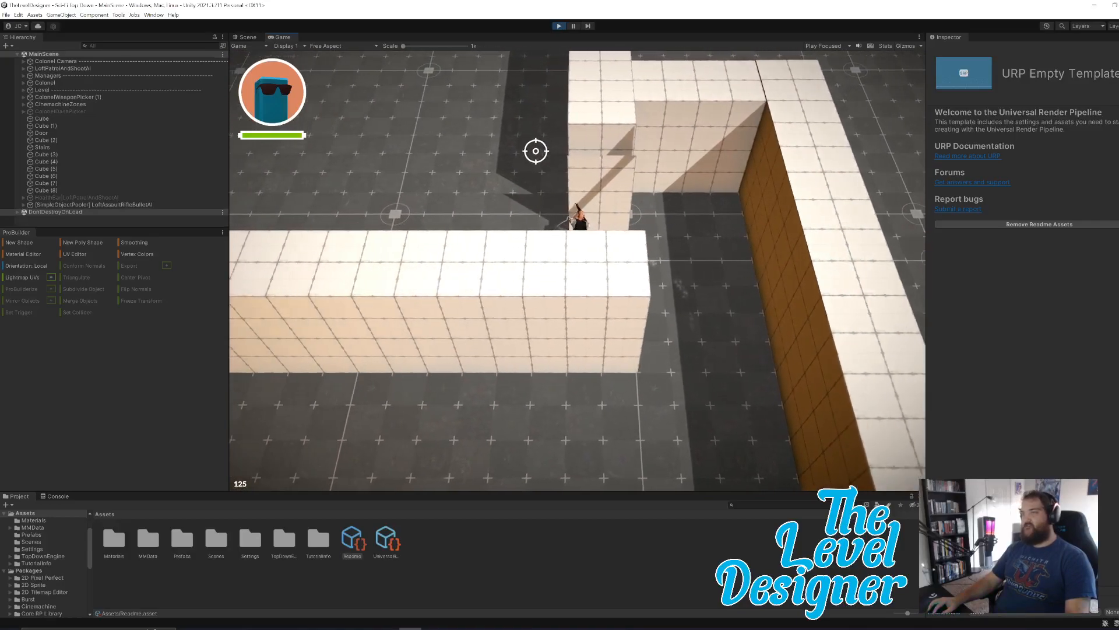
key("w")
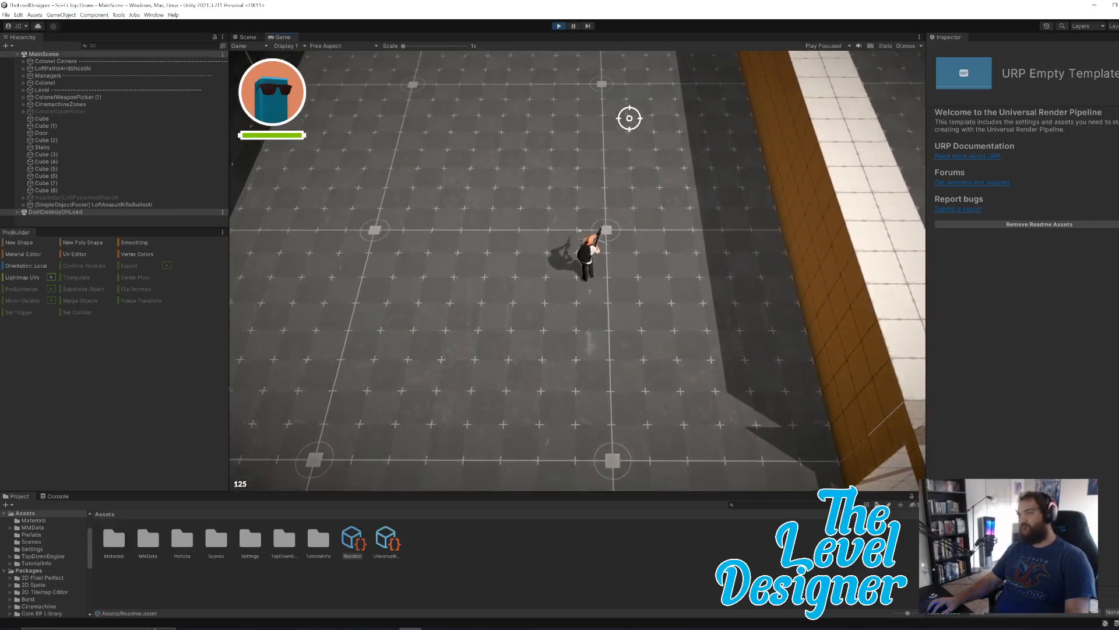
Fight the patrolling enemy with the rifle, moving and shooting until it is destroyed near the stairs.
key("w")
key("a")
left_click(810, 123)
key("w")
left_click(939, 156)
key("d")
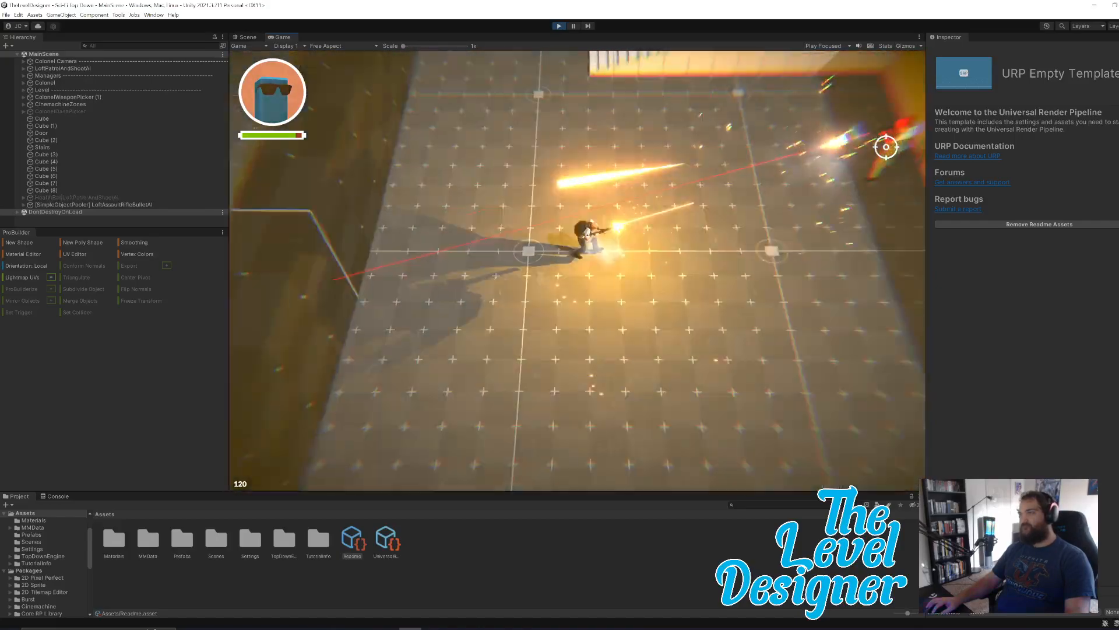
left_click(796, 143)
key("s")
key("d")
left_click(749, 103)
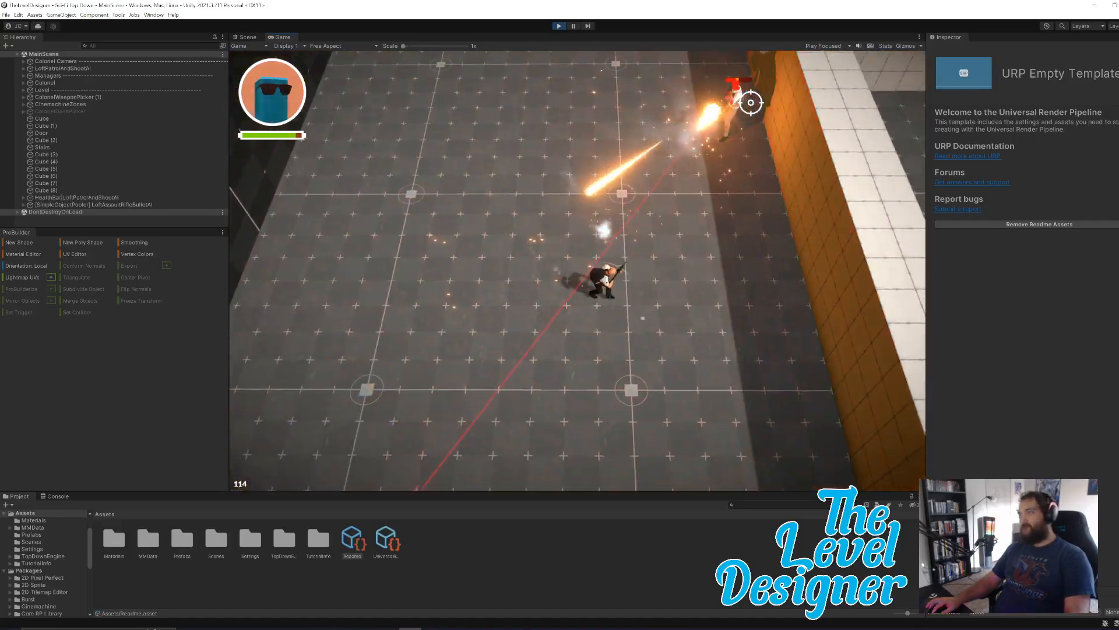
key("a")
key("w")
left_click(715, 110)
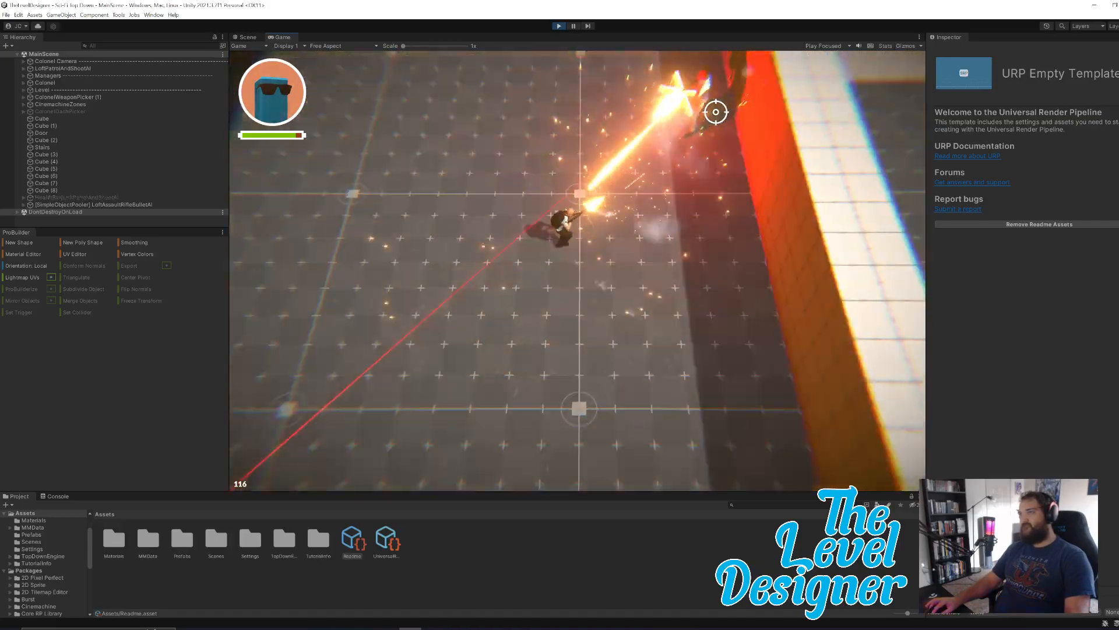
left_click(710, 164)
key("w")
key("a")
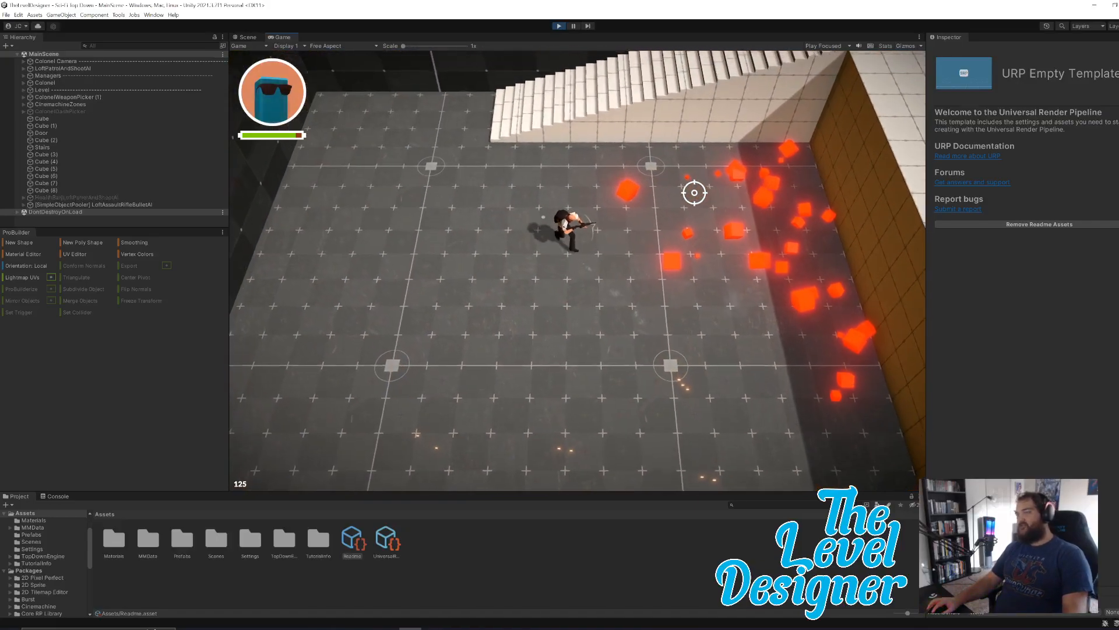
key("w")
left_click(694, 192)
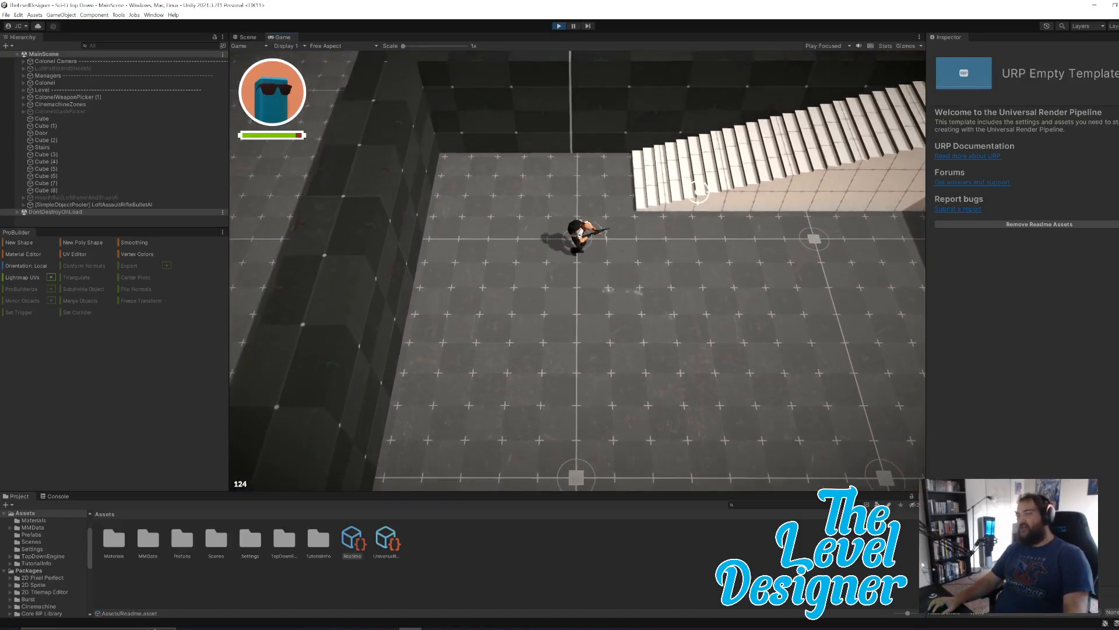
Walk the character up the stairs and back down to the lower floor, and end the playtest.
key("d")
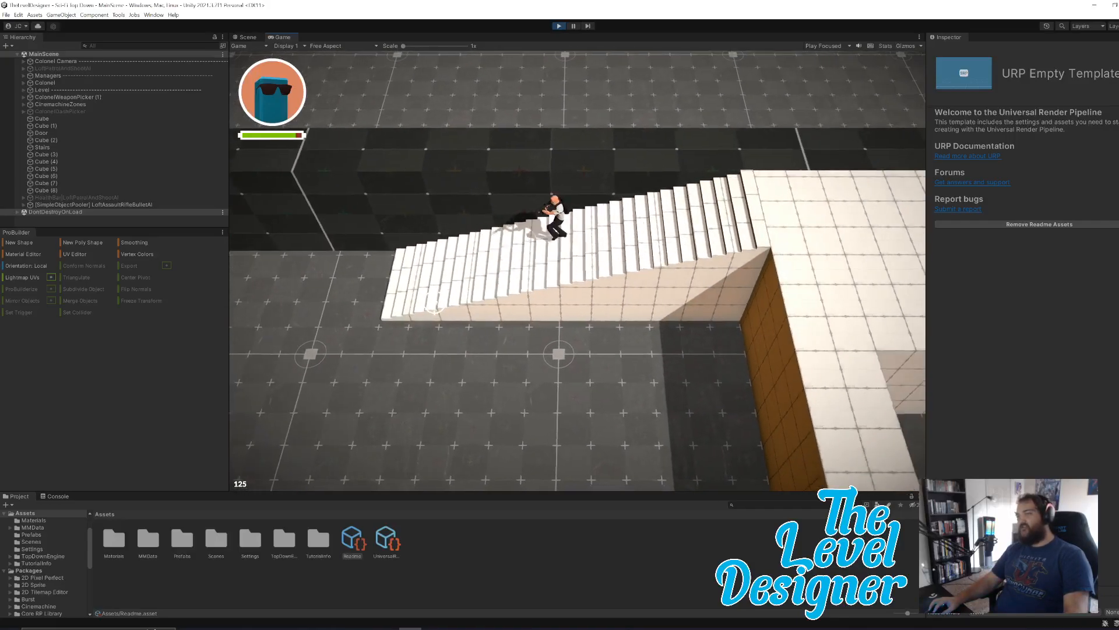
key("s")
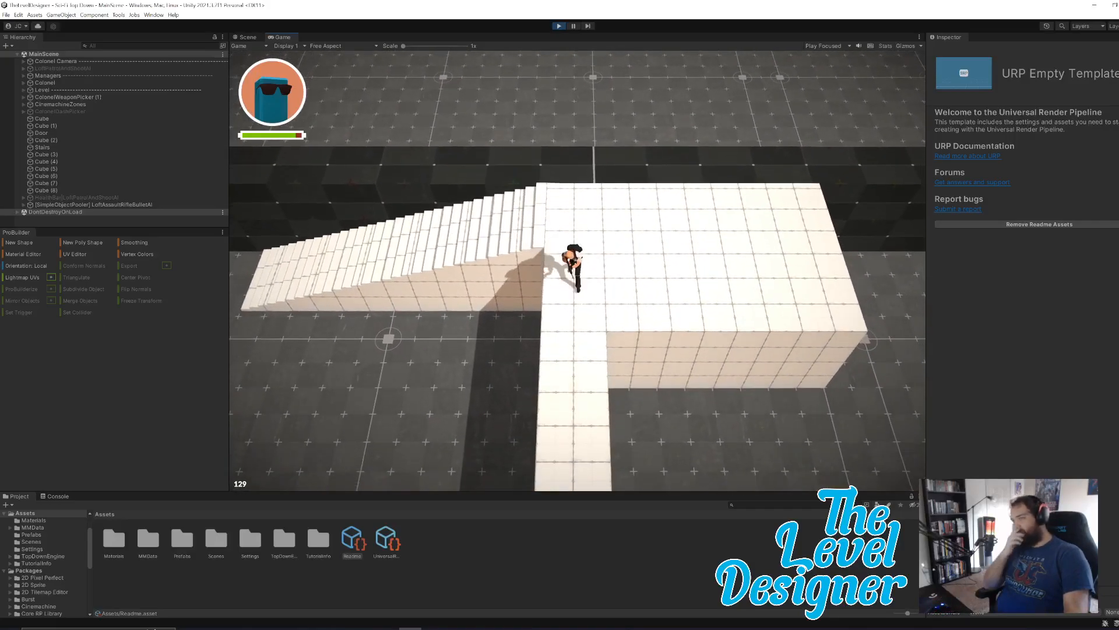
key("a")
key("s")
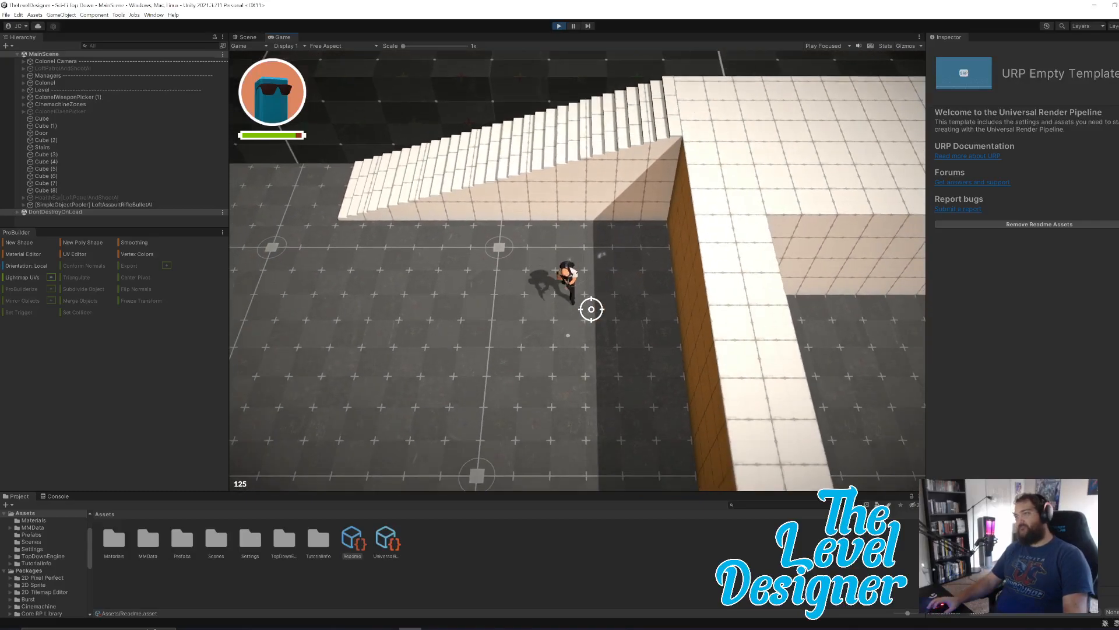
key("d")
key("s")
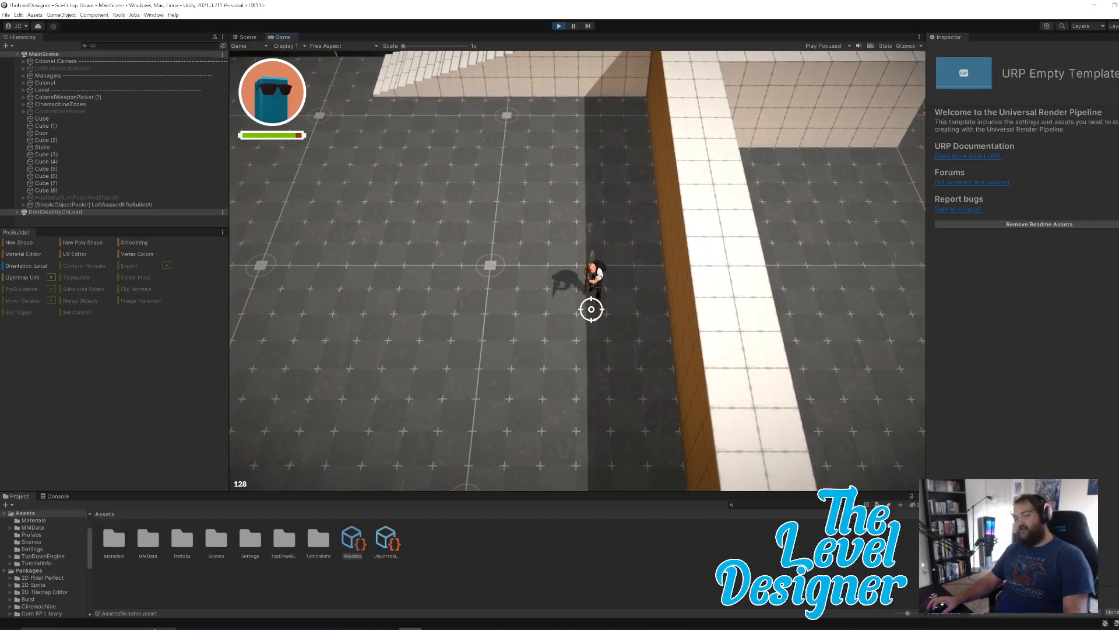
key("Escape")
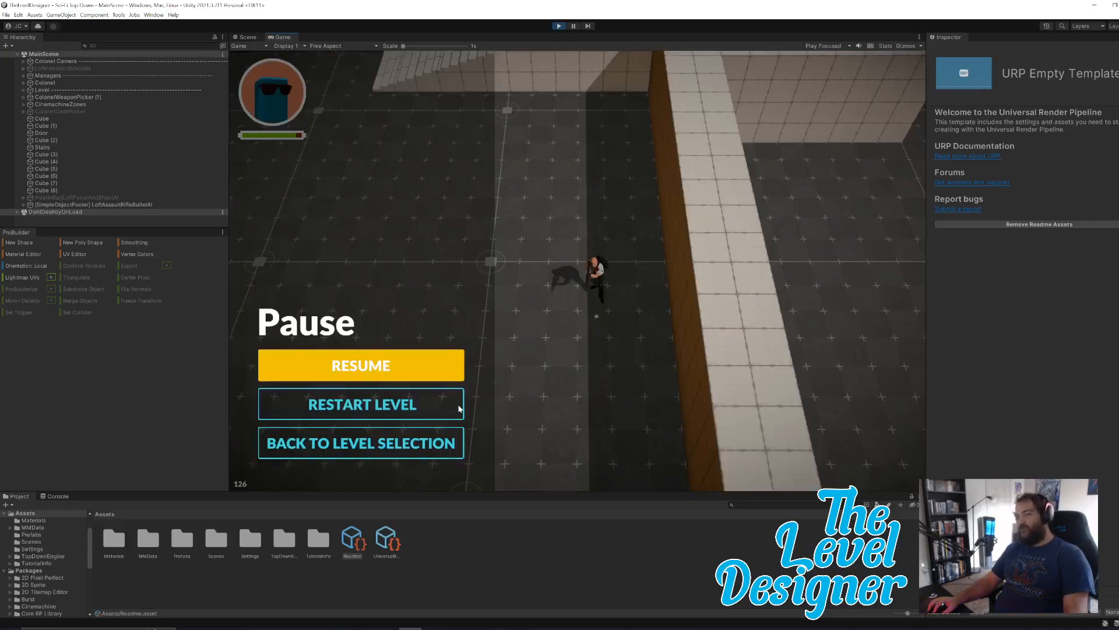
left_click(558, 26)
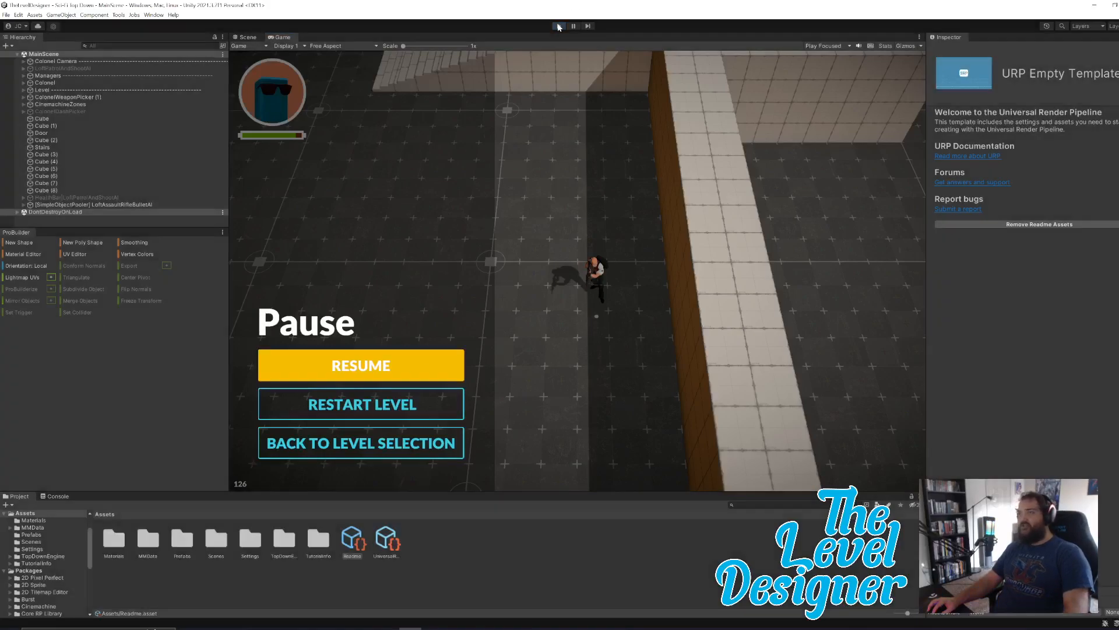
Delete both dark border meshes that enclose the level.
right_click_drag(703, 247, 670, 272)
key("d")
key("s")
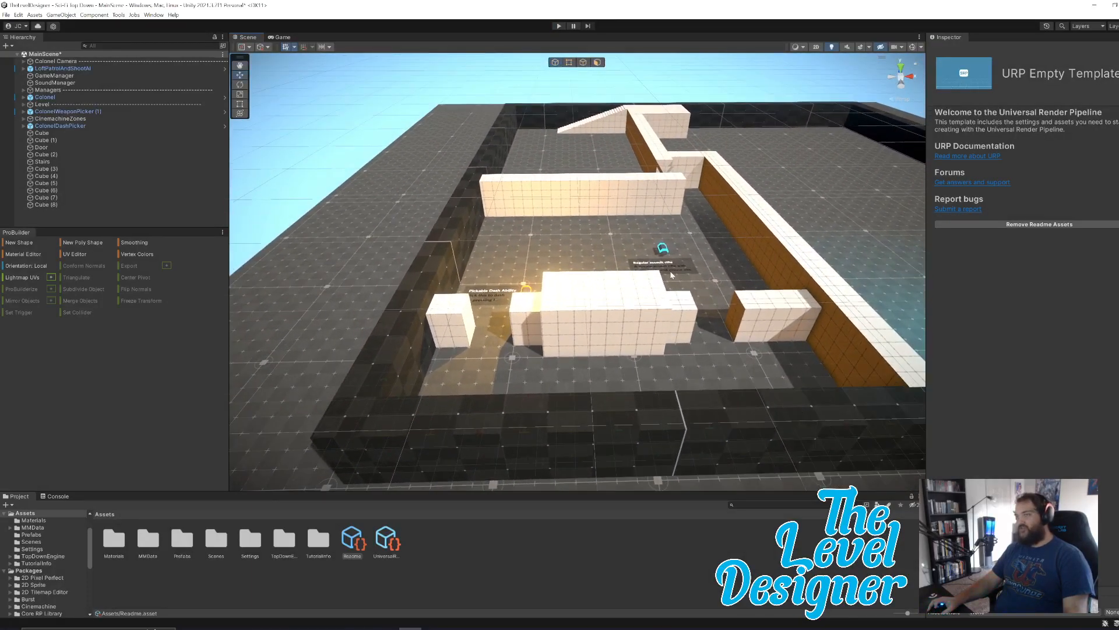
left_click(468, 208)
right_click_drag(520, 330, 638, 251)
key("w")
left_click(635, 240)
left_click(621, 220)
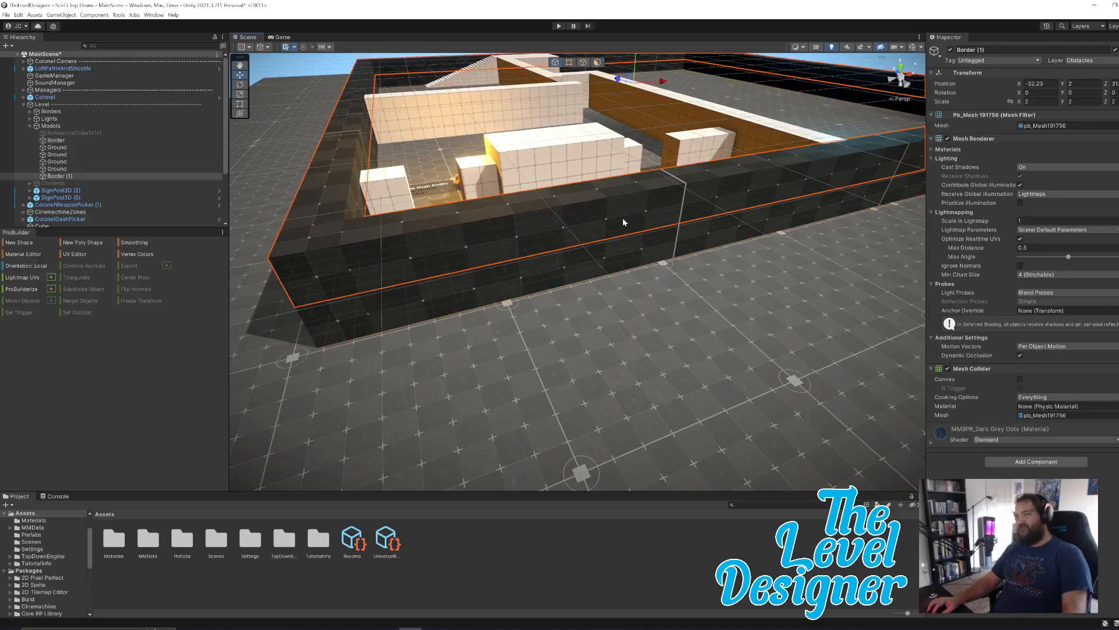
key("Delete")
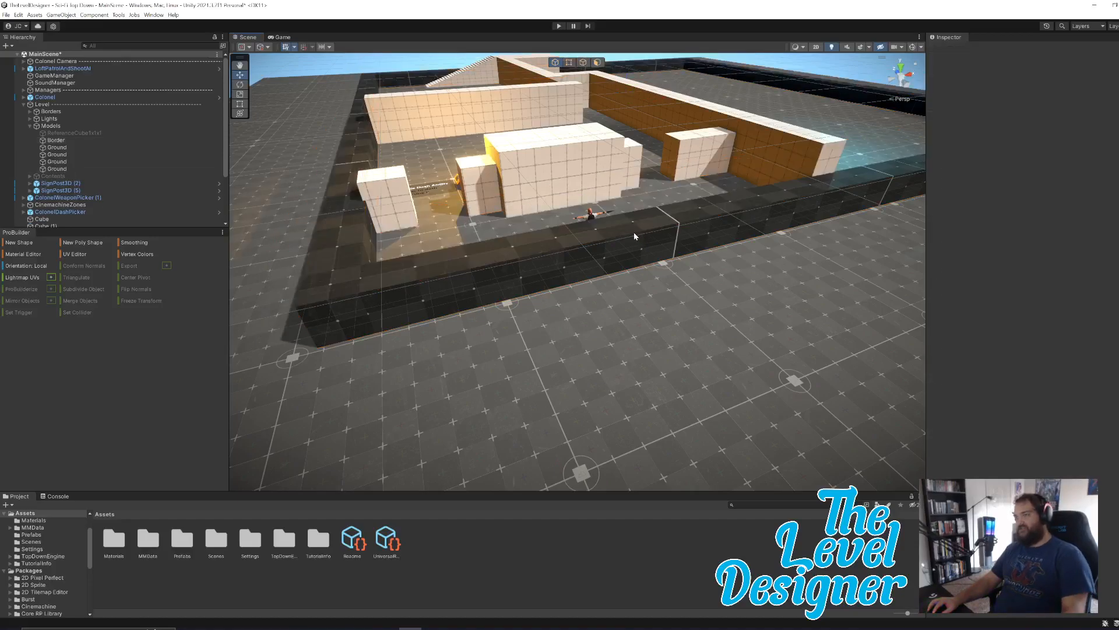
left_click(635, 232)
key("Delete")
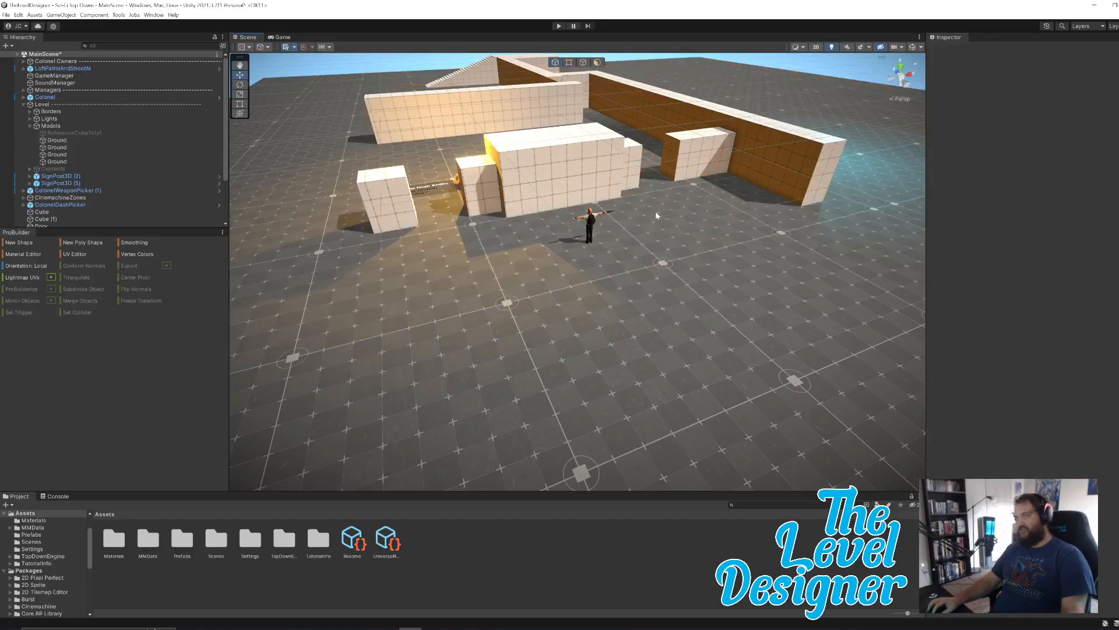
Examine the opened level layout around the player character, the blocks and the long wall.
right_click_drag(695, 266, 795, 250)
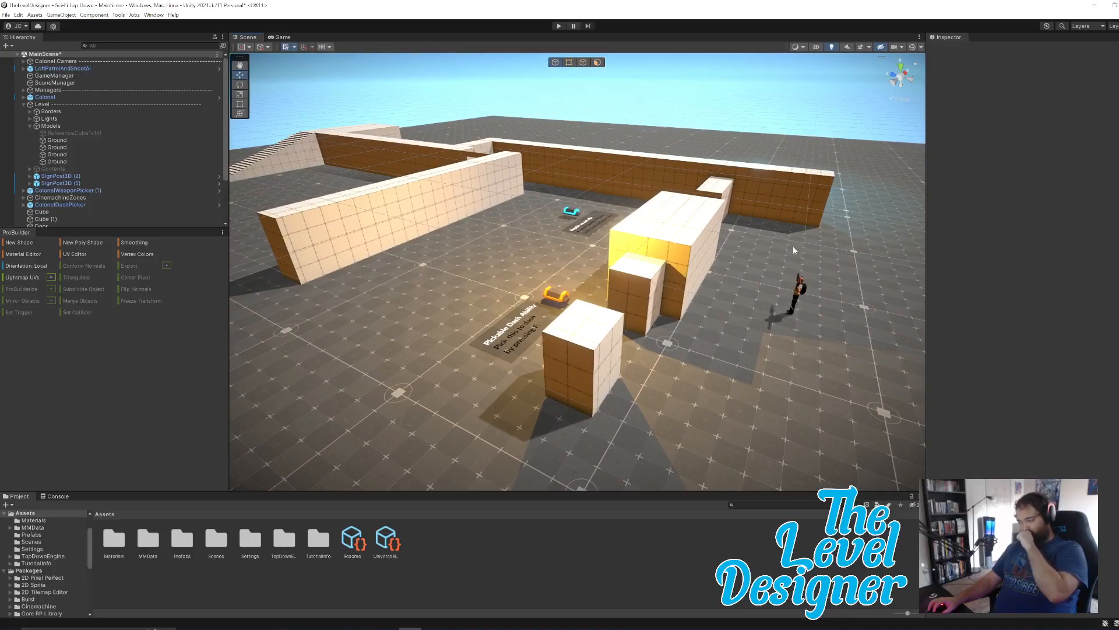
right_click_drag(762, 239, 608, 290)
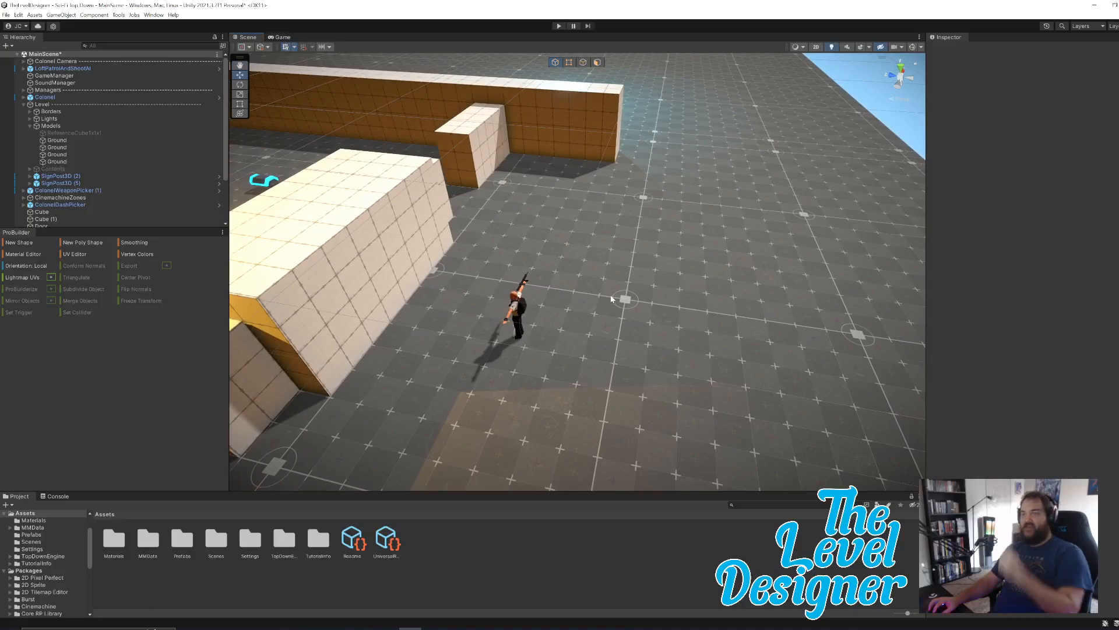
right_click_drag(639, 227, 545, 212)
left_click(349, 363)
right_click_drag(393, 349, 543, 365)
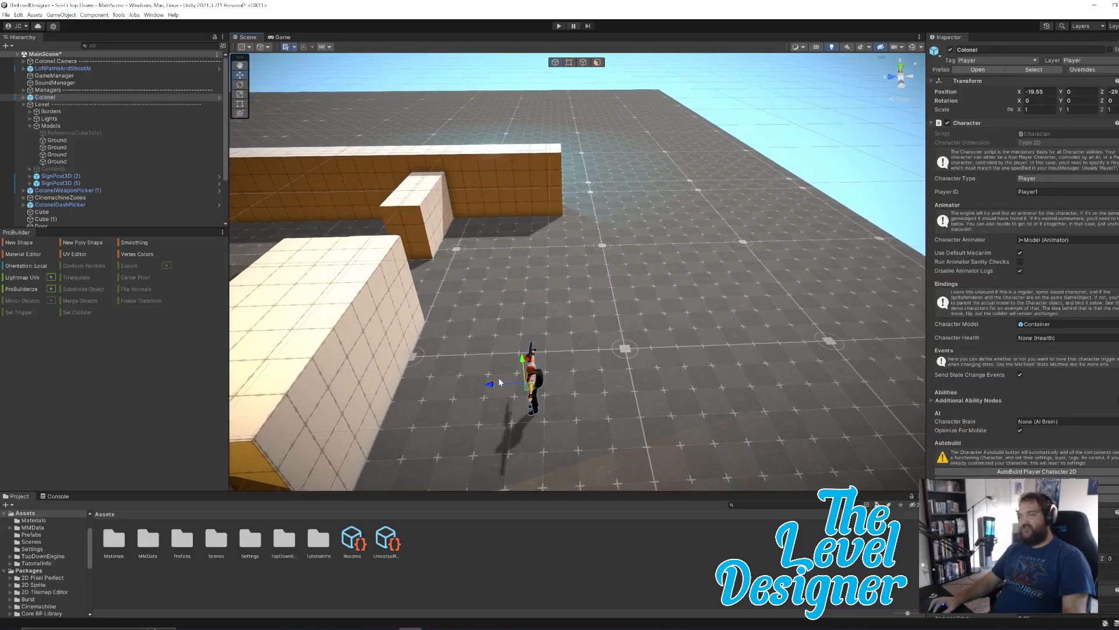
left_click(605, 274)
left_click(532, 188)
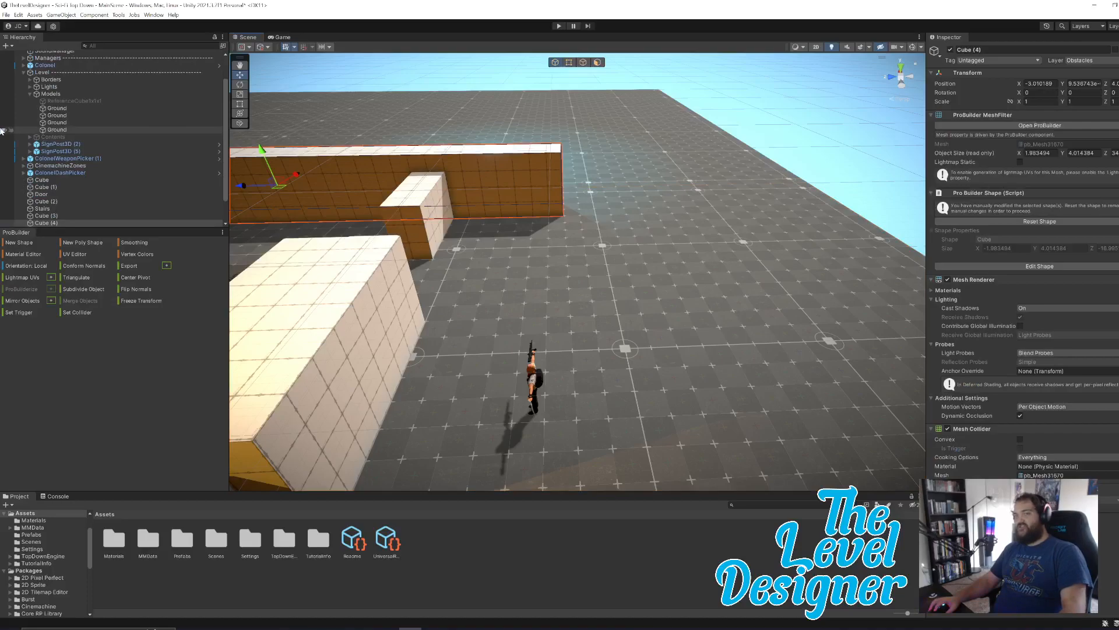
left_click(754, 98)
right_click_drag(721, 172, 736, 128)
right_click_drag(761, 210, 524, 231)
right_click_drag(752, 243, 516, 233)
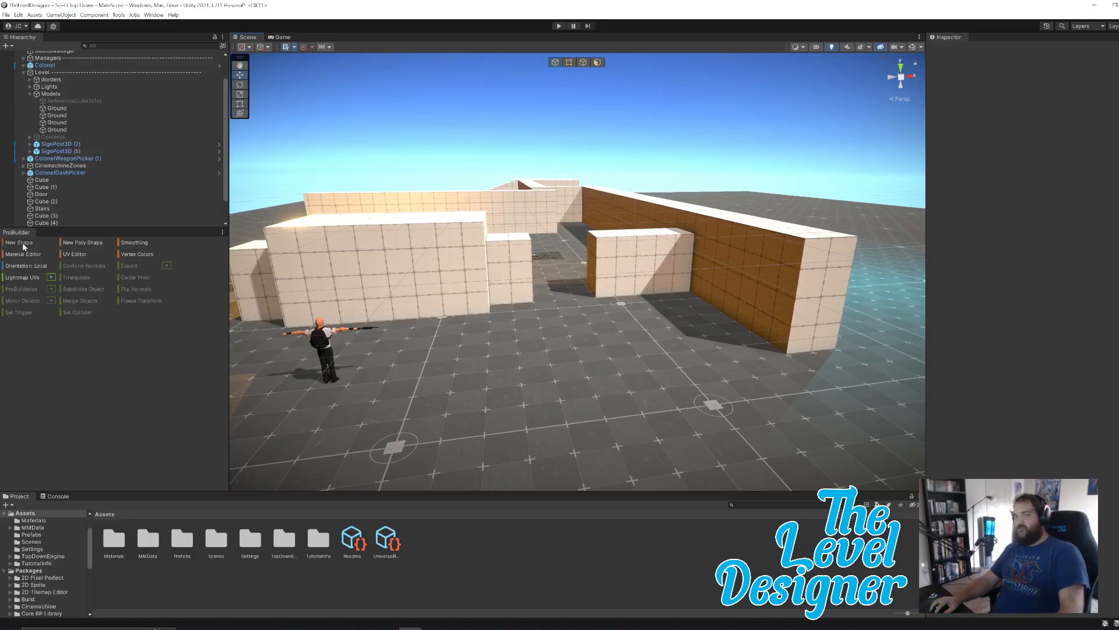
Select the end face of the long wall Cube (4) in face selection mode.
left_click(827, 288)
right_click_drag(869, 260, 815, 251)
key("d")
right_click_drag(611, 257, 681, 255)
key("w")
key("a")
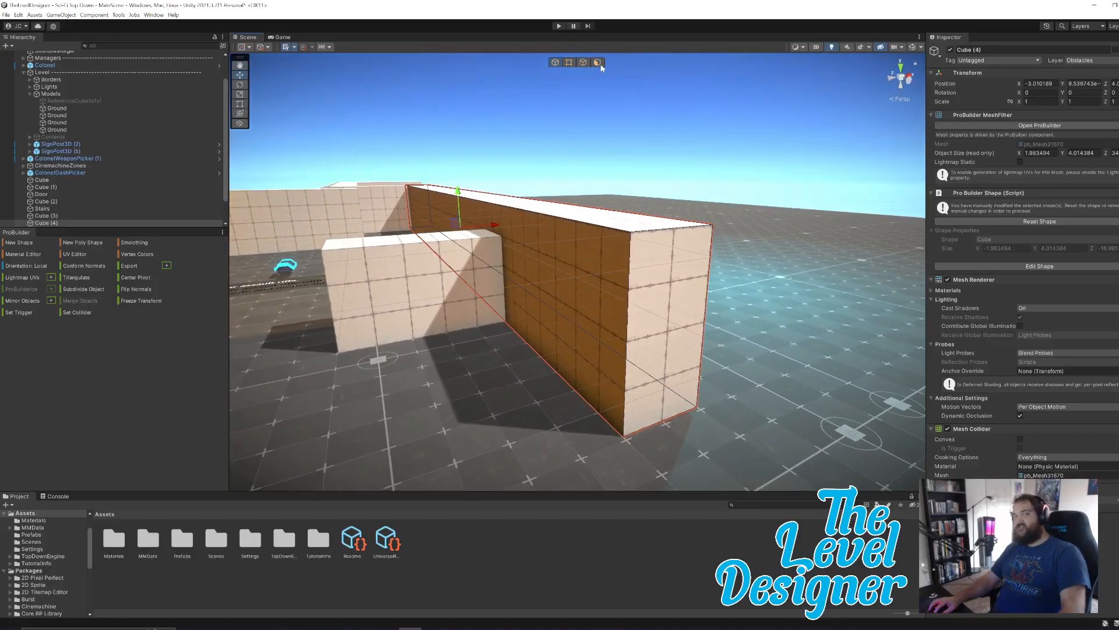
left_click(600, 63)
left_click(672, 280)
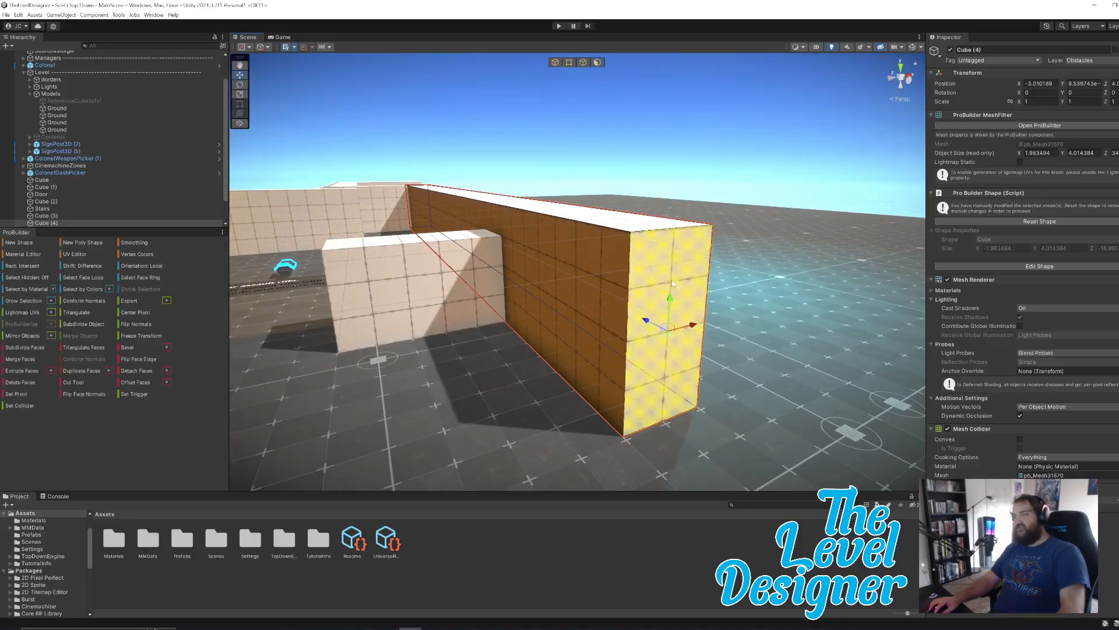
Try to lengthen the long wall Cube (4) by extruding its end face and pulling it outward.
key("d")
right_click_drag(757, 253, 473, 282)
key("w")
key("a")
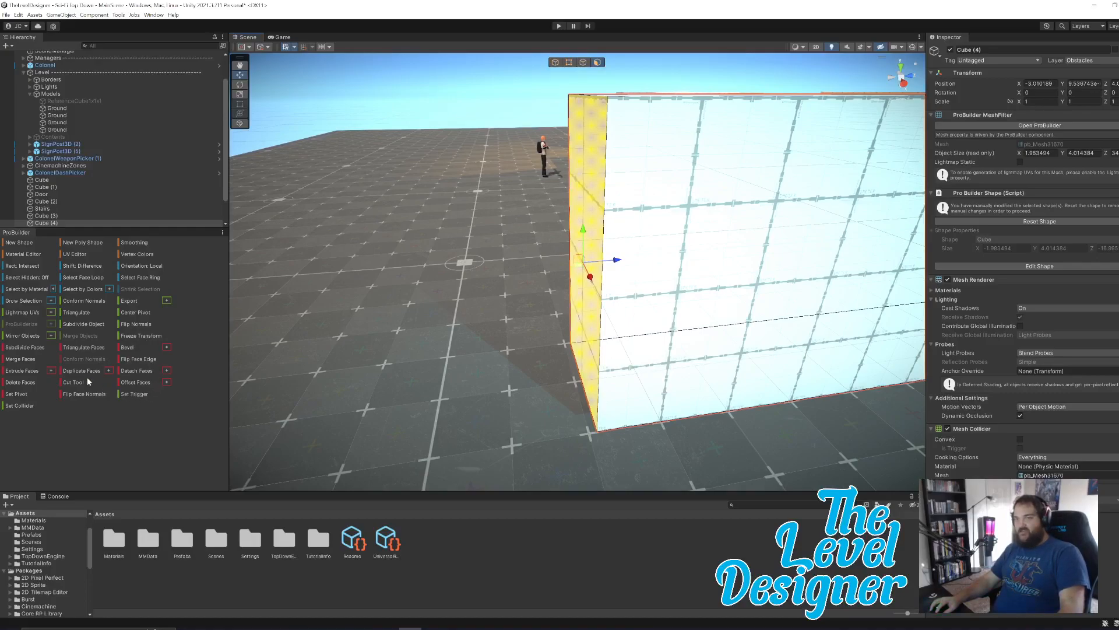
left_click(21, 371)
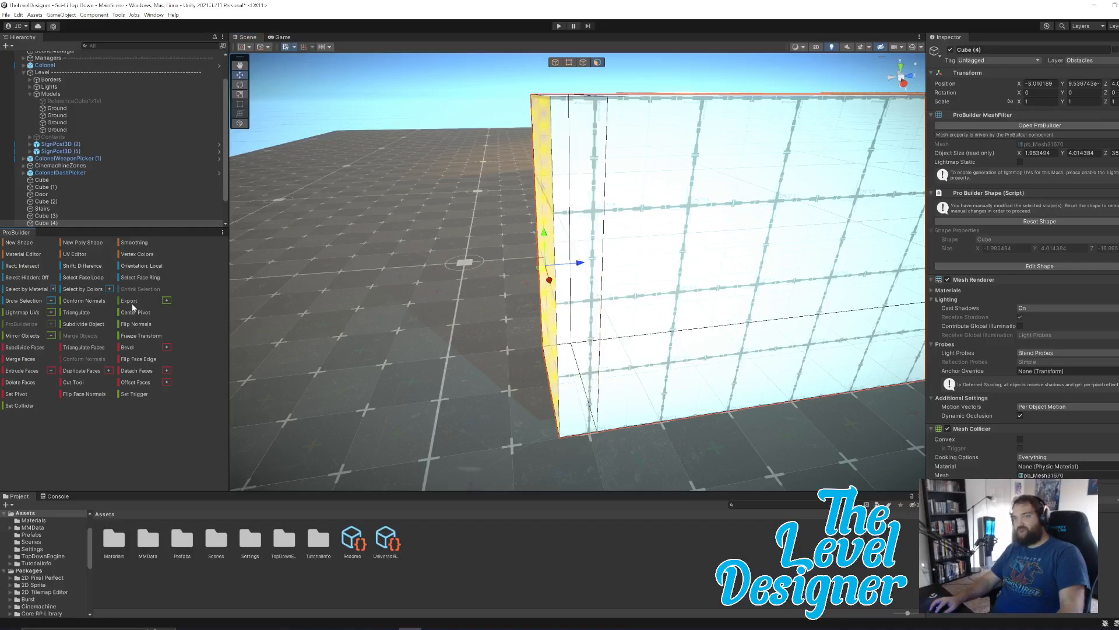
left_click_drag(580, 263, 451, 281)
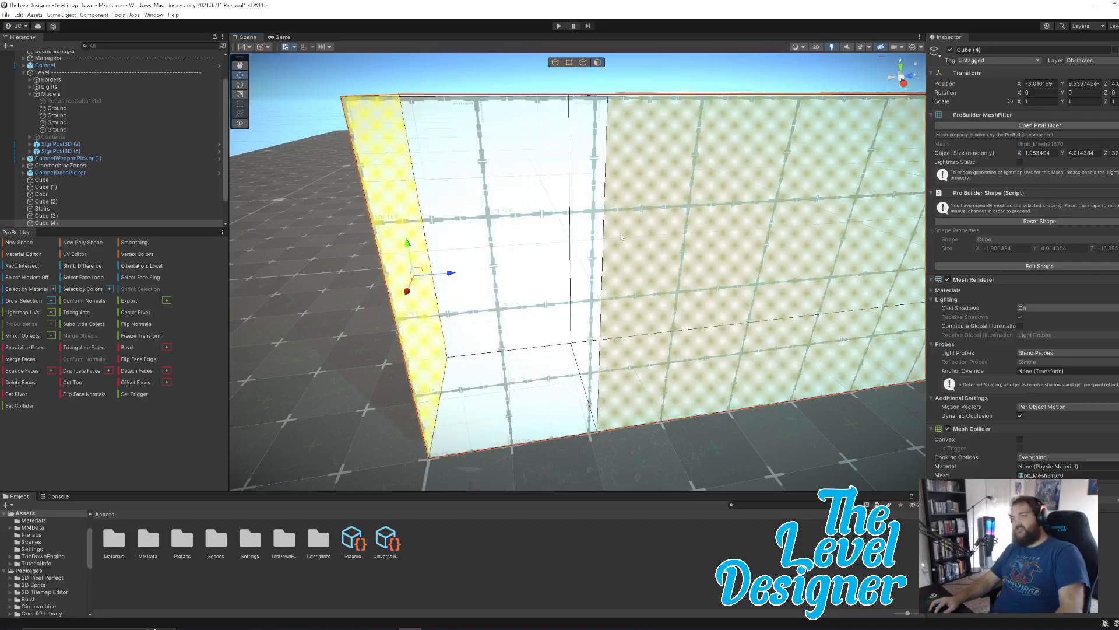
key("ctrl+z")
key("ctrl+z")
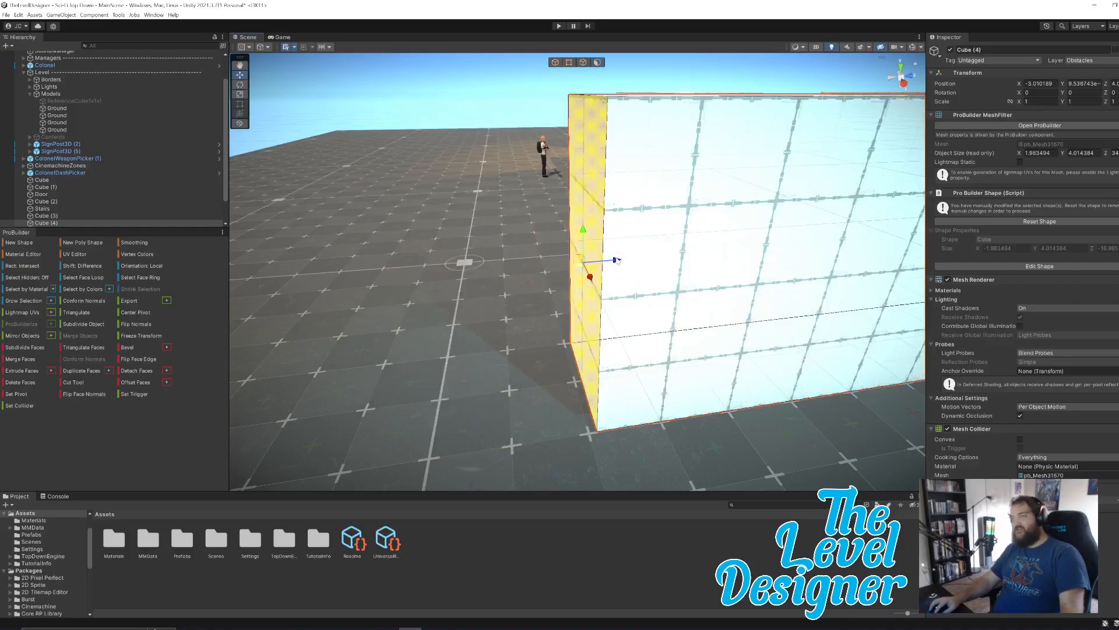
Try pulling and extruding the long wall's end face outward, and undo the last two changes.
left_click_drag(616, 261, 611, 263)
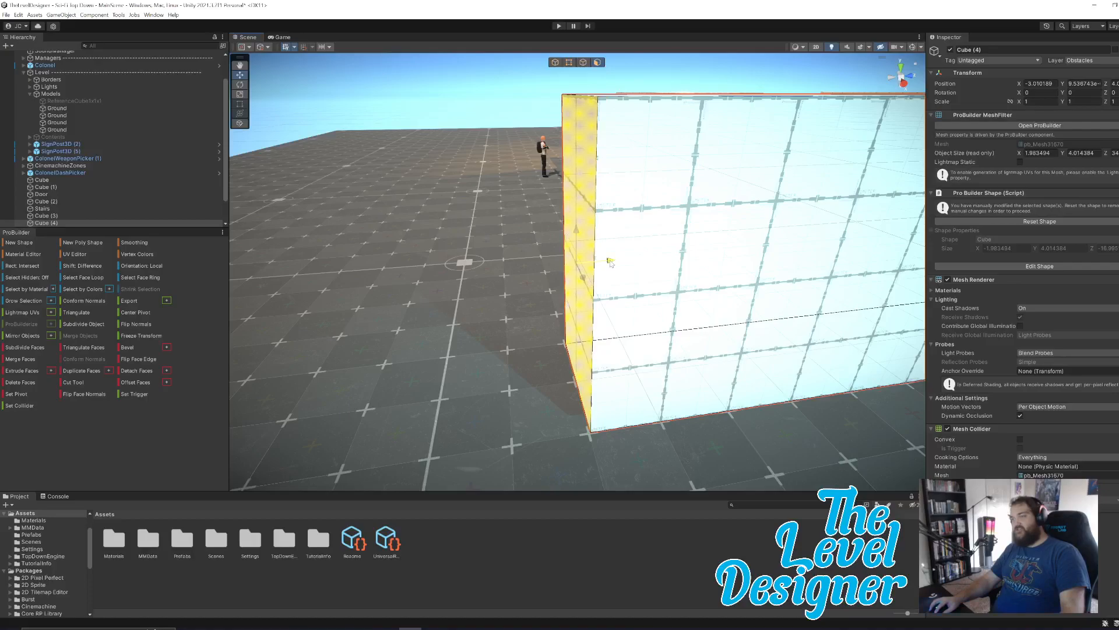
mouse_move(637, 354)
right_mouse_down()
mouse_move(764, 377)
mouse_move(644, 364)
right_mouse_up()
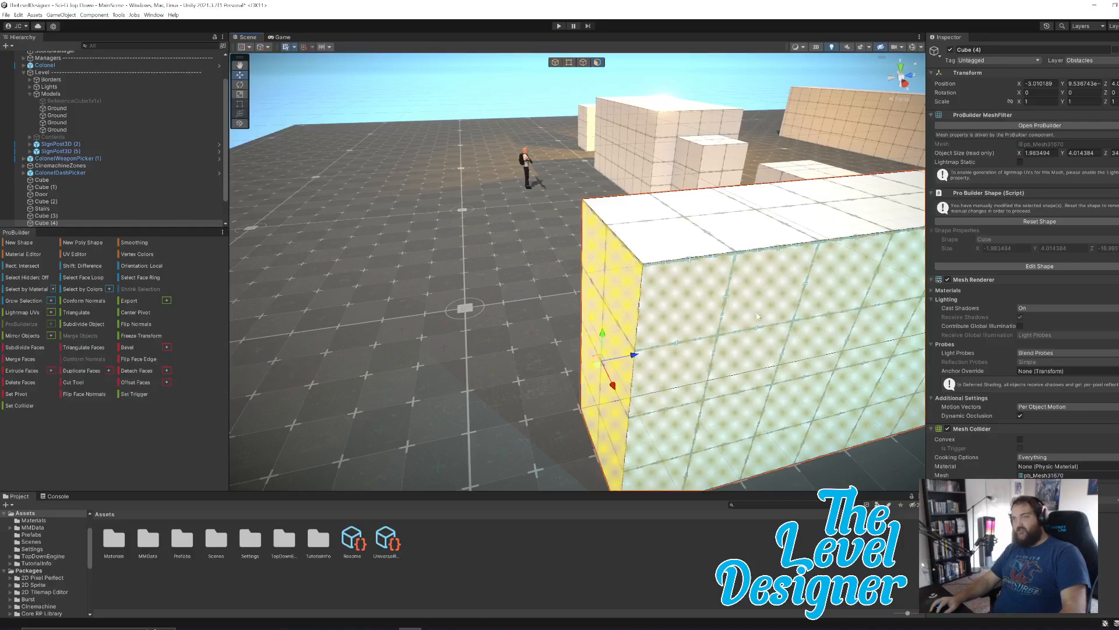
mouse_move(566, 309)
right_mouse_down()
mouse_move(582, 316)
mouse_move(581, 302)
right_mouse_up()
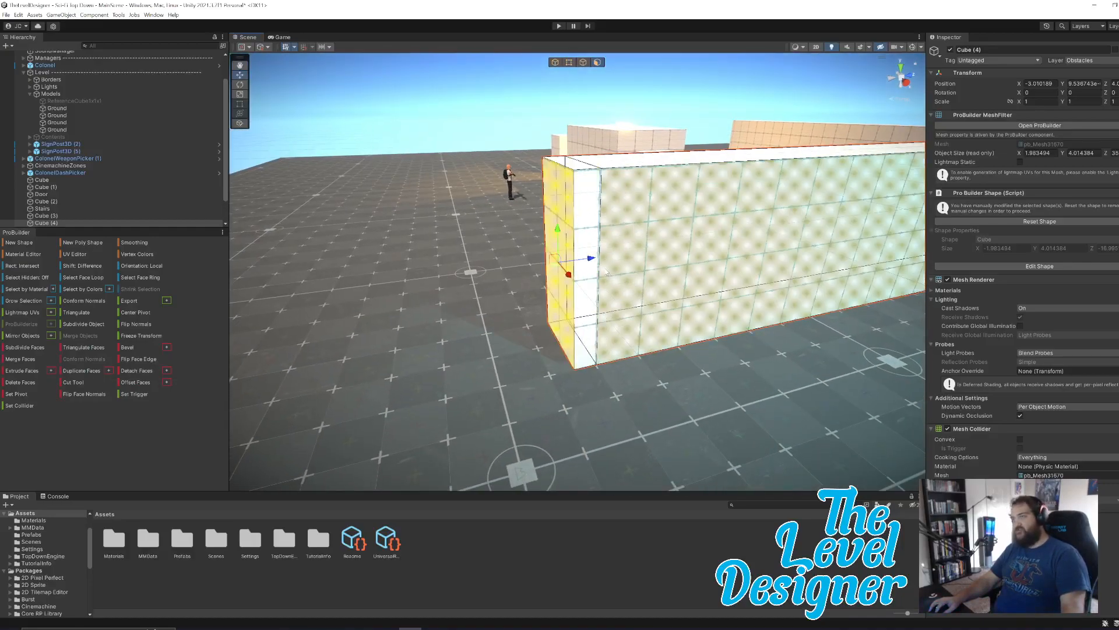
left_click_drag(589, 260, 519, 270, "shift")
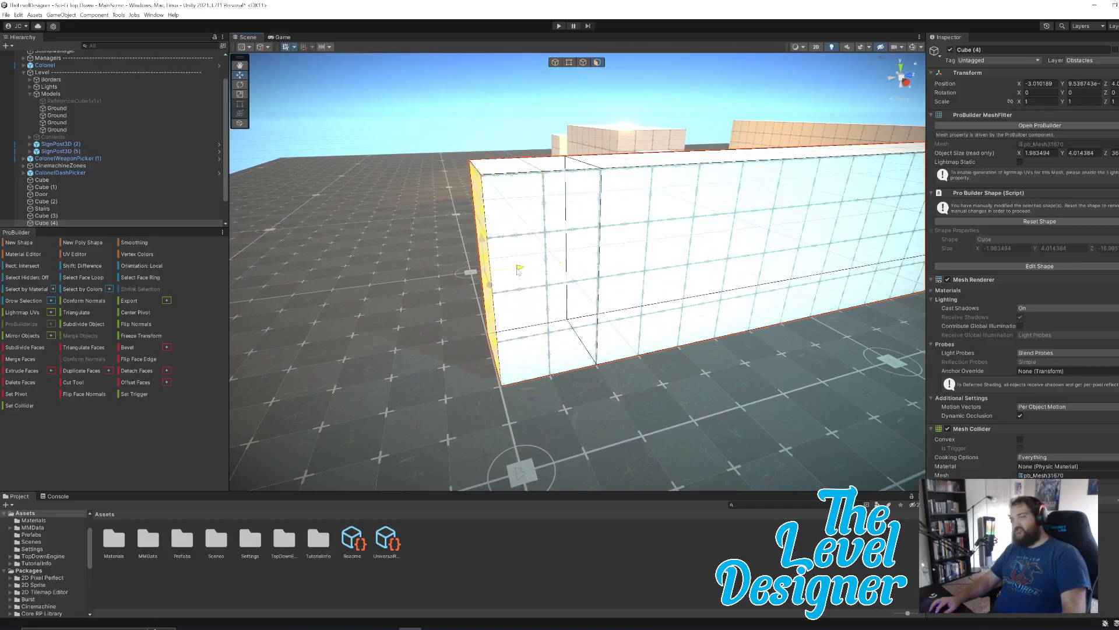
right_click_drag(519, 269, 570, 240)
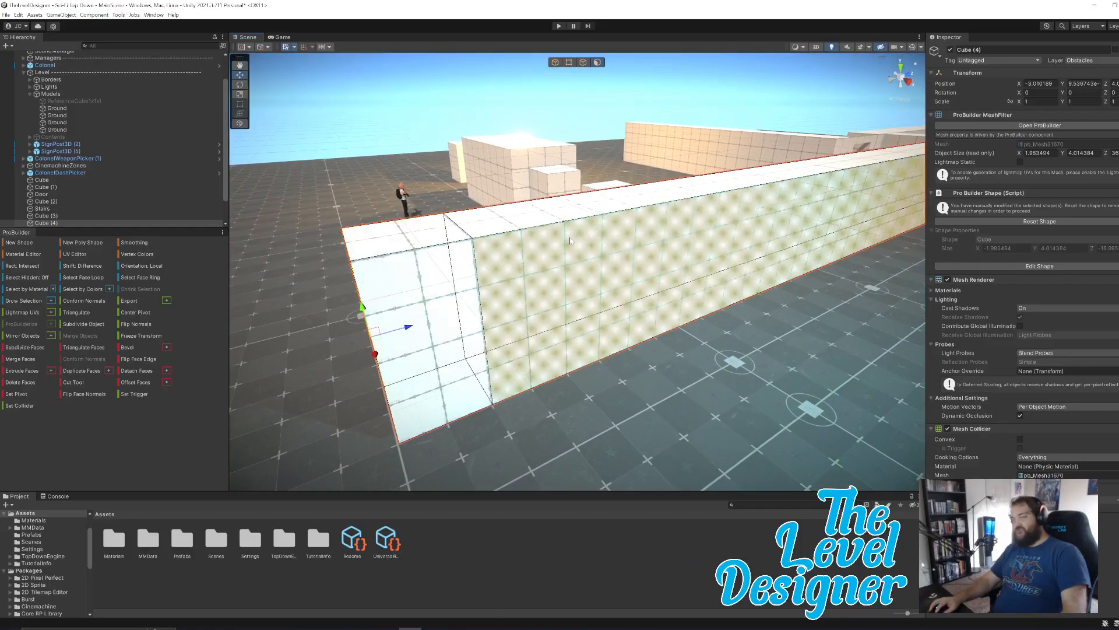
key("ctrl+z")
key("ctrl+z")
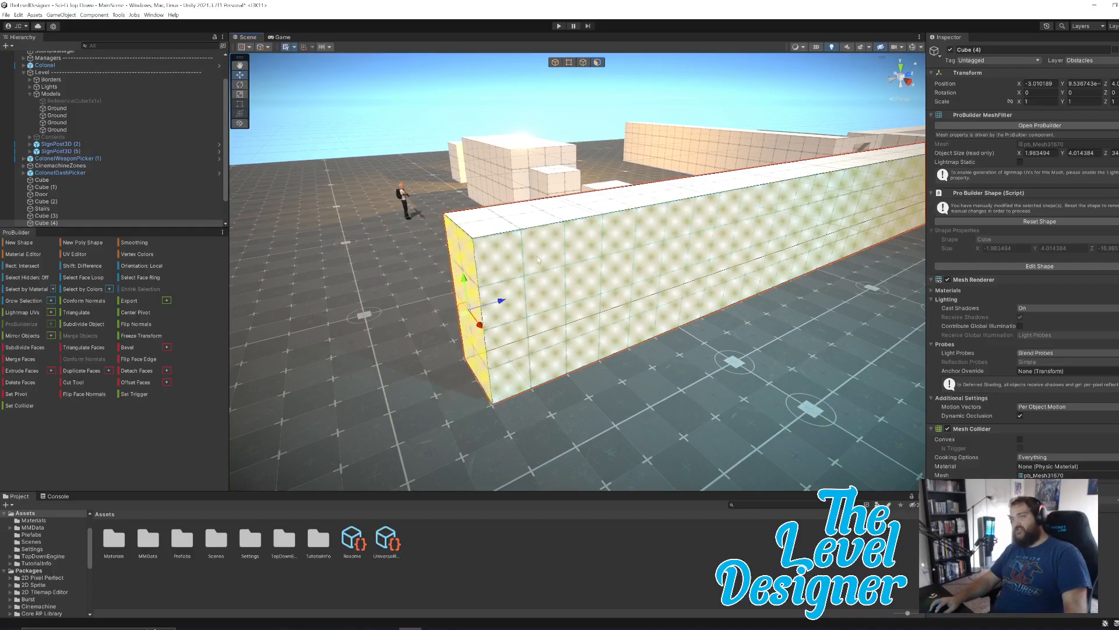
Try moving the long wall's end face outward without extruding it, and pull it back.
left_click_drag(508, 310, 461, 312)
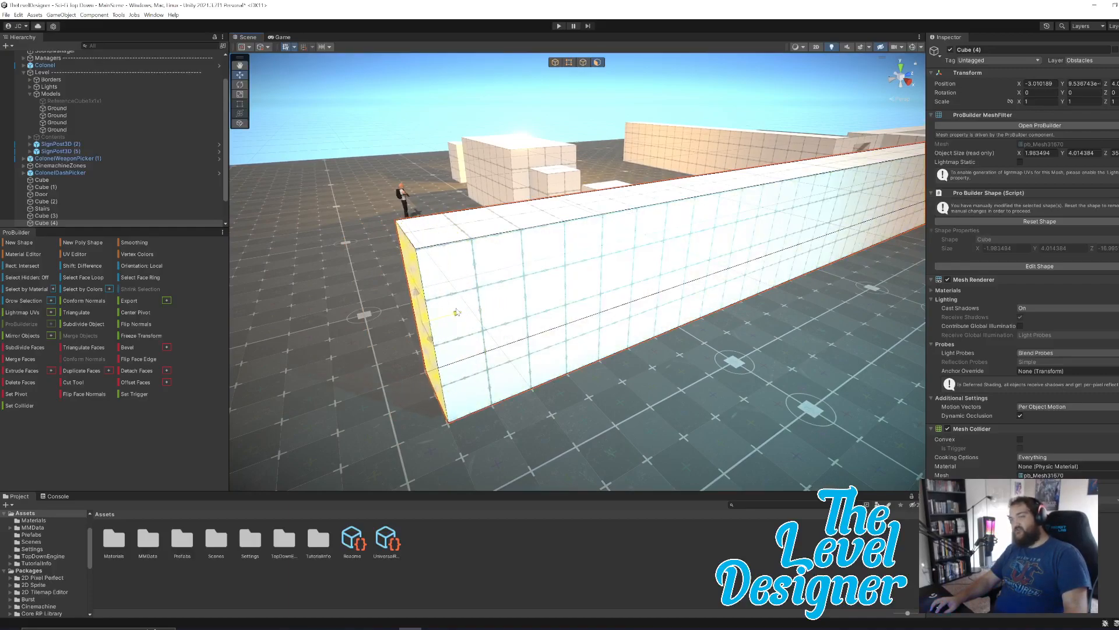
left_click_drag(600, 299, 548, 302, "alt")
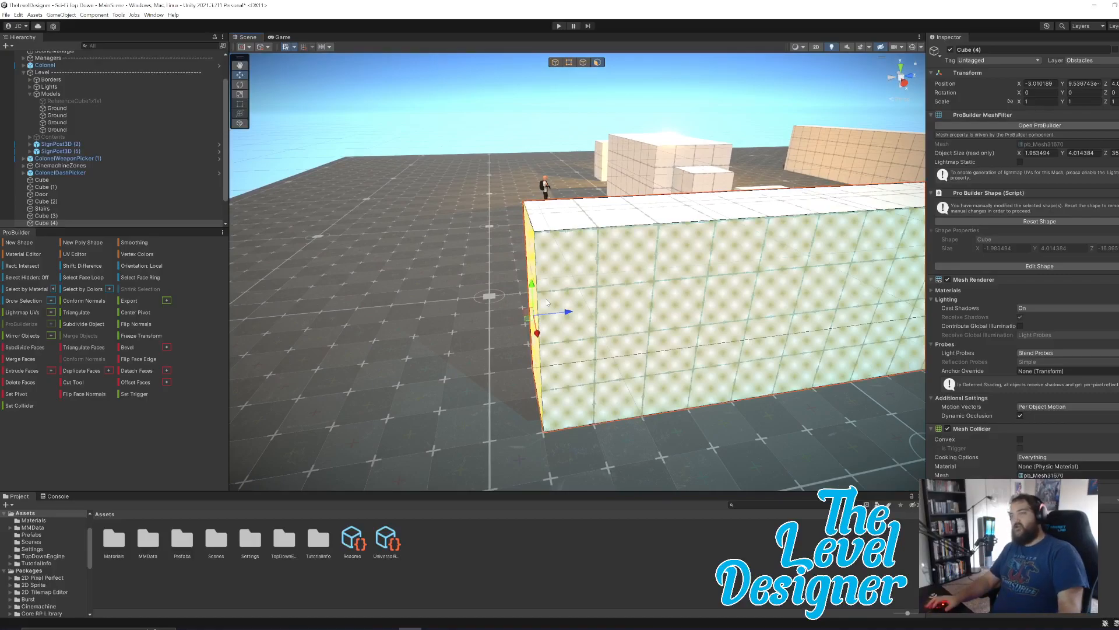
key("a")
right_click_drag(675, 233, 615, 253)
key("d")
key("a")
key("d")
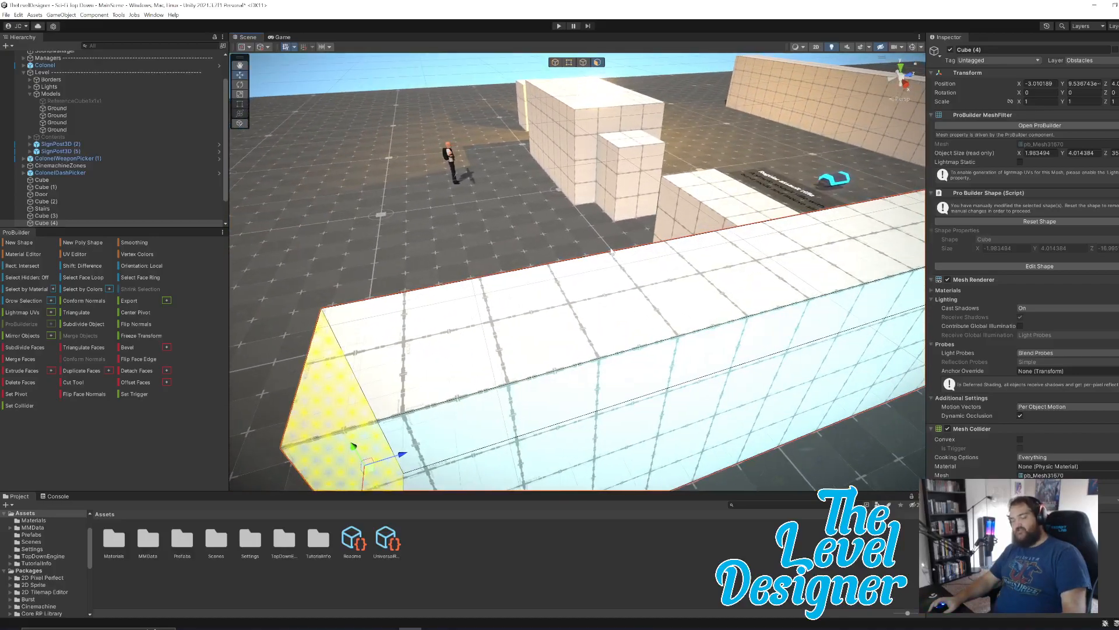
left_click_drag(409, 454, 476, 432)
right_click_drag(573, 274, 579, 287)
key("a")
key("q")
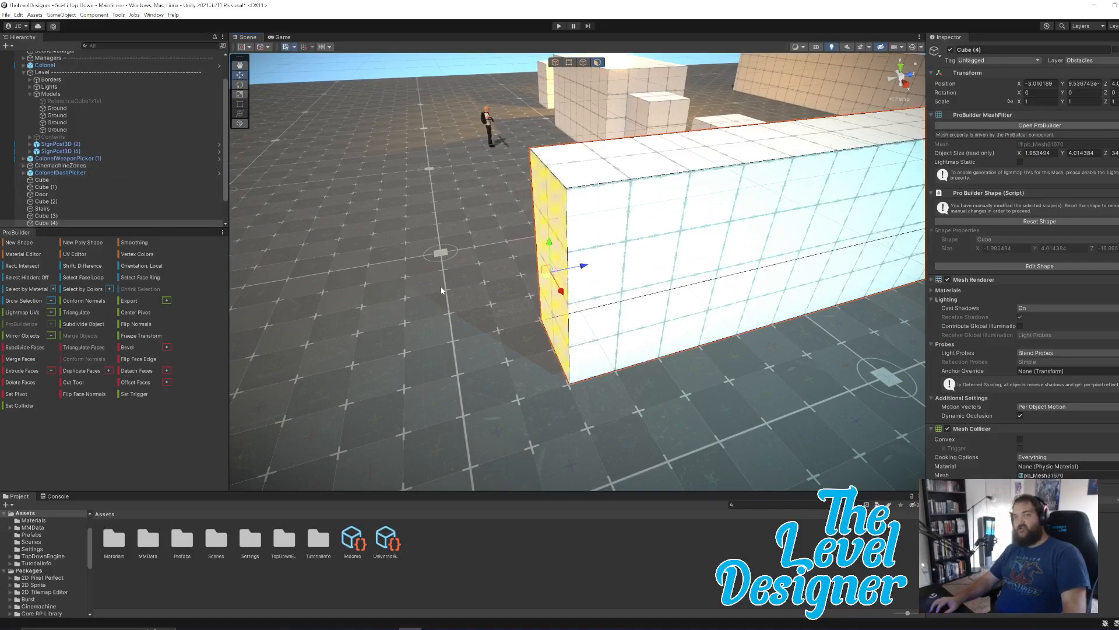
Extrude the long wall's end face outward by about two grid squares.
left_click_drag(583, 266, 471, 290, "shift")
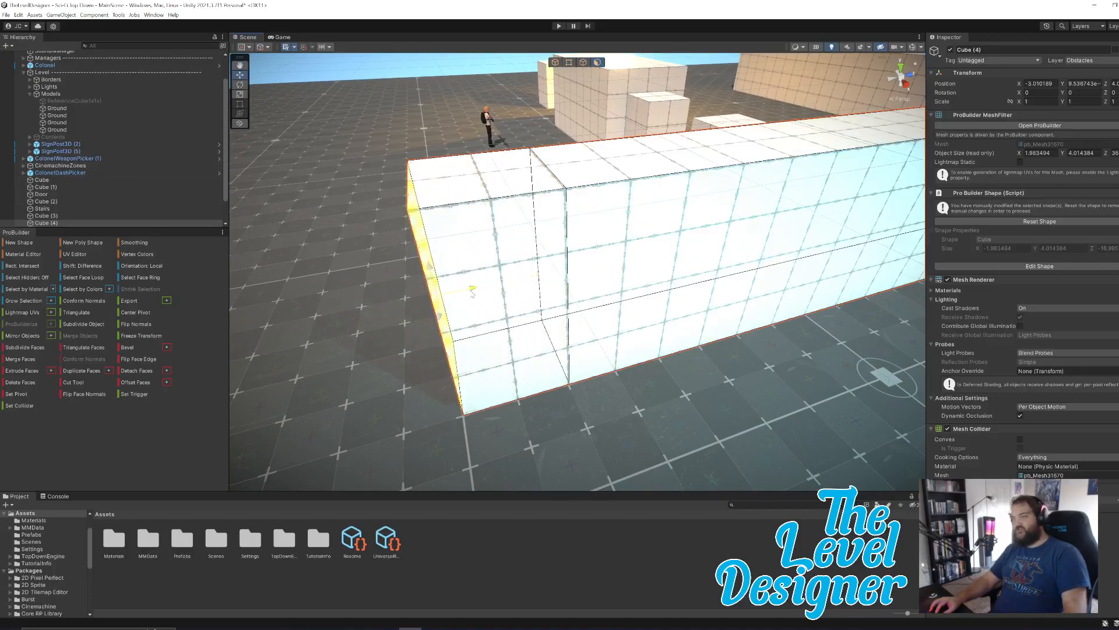
key("a")
right_click_drag(545, 296, 606, 277)
Extrude the inner side face of the wall's new end section into a perpendicular arm, making the object about 14 units in X.
left_click(768, 270)
key("s")
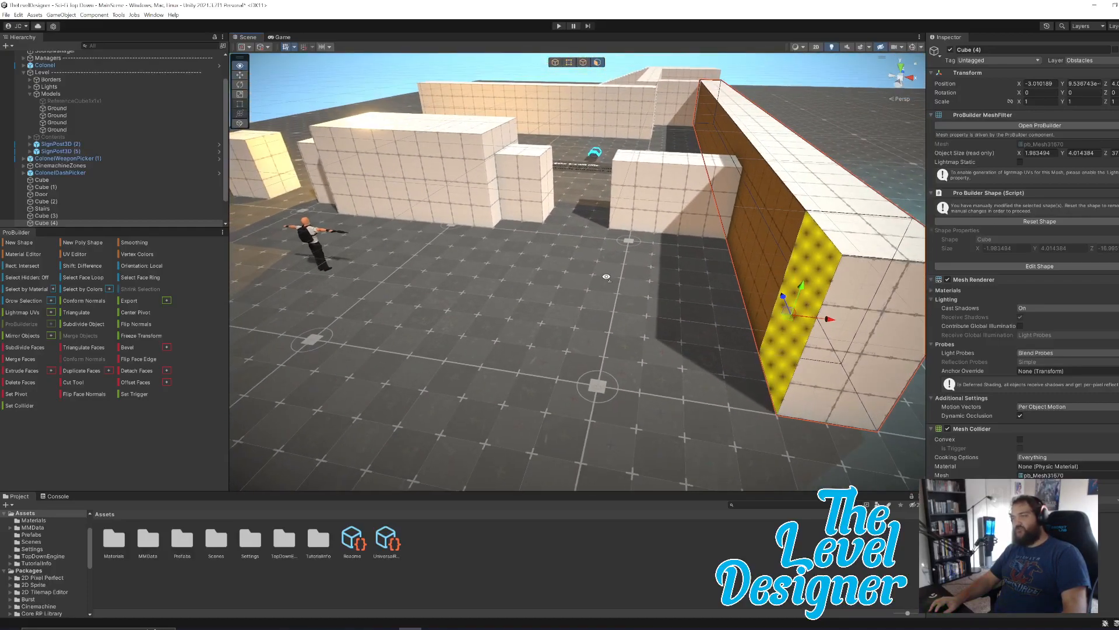
key("ctrl+e")
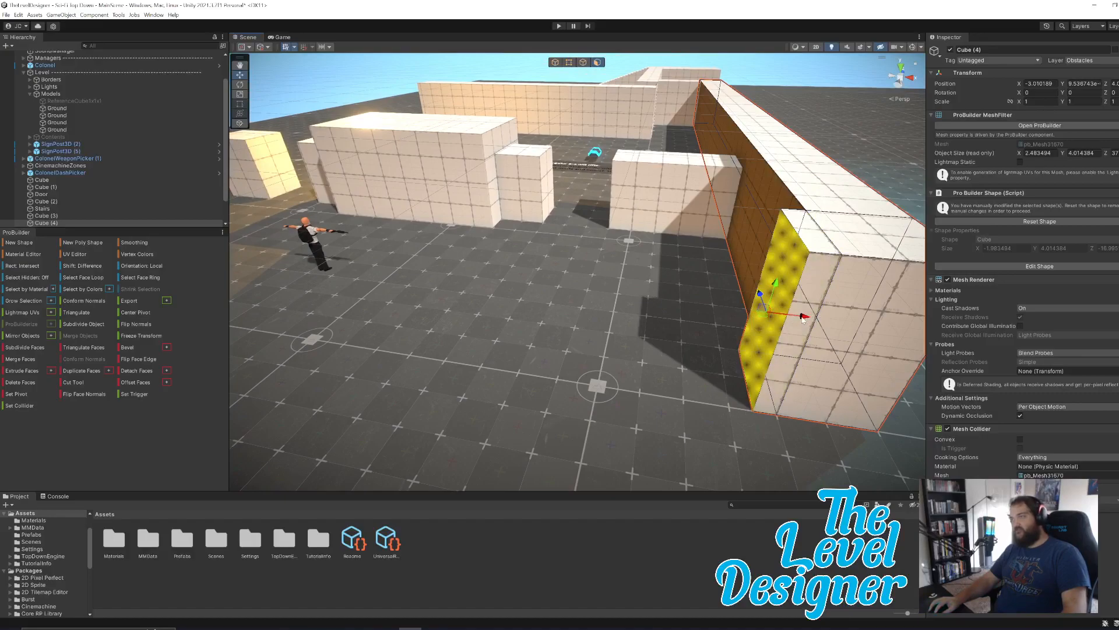
left_click_drag(803, 317, 341, 285)
right_click_drag(379, 285, 634, 275)
key("a")
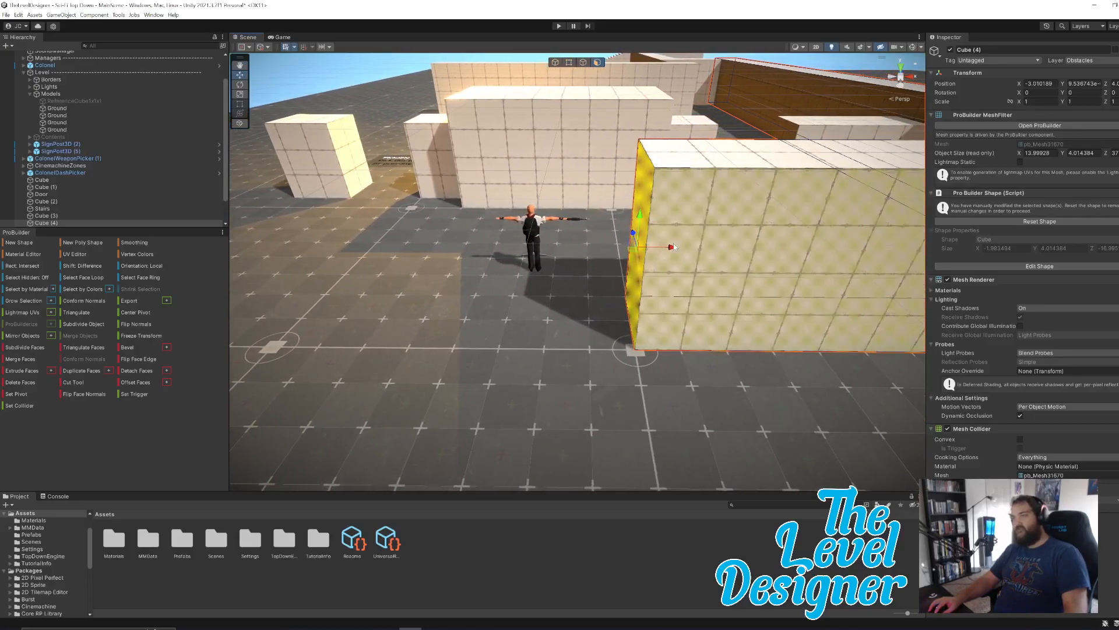
Pull the arm's end face back to an object X size of about 12, and extrude a further section to about 13.9.
left_click_drag(671, 248, 768, 260)
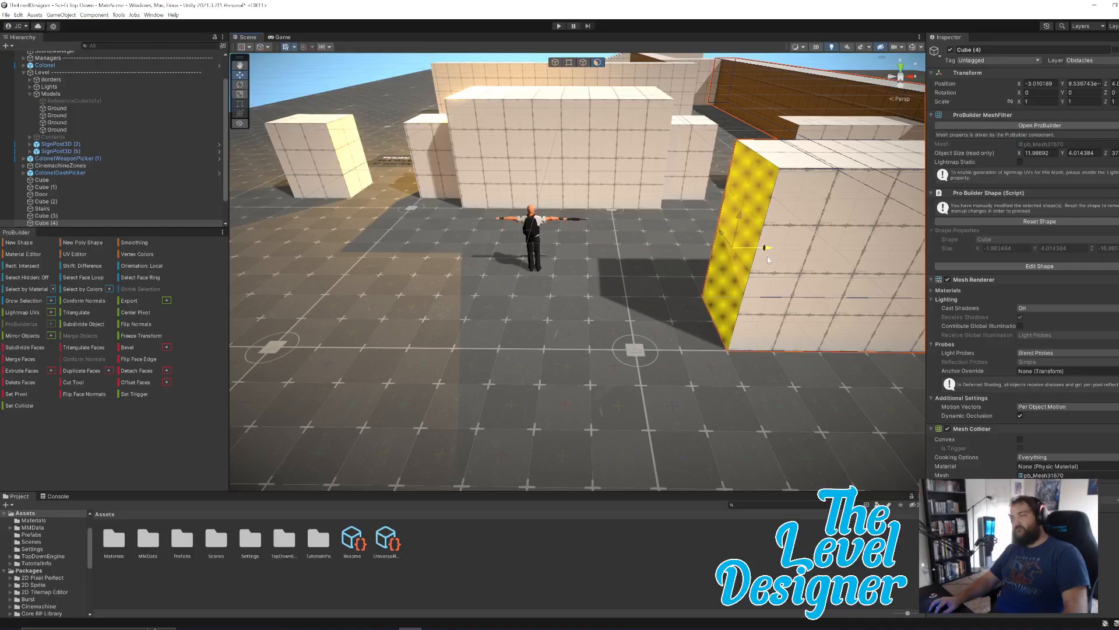
left_click_drag(768, 260, 767, 260)
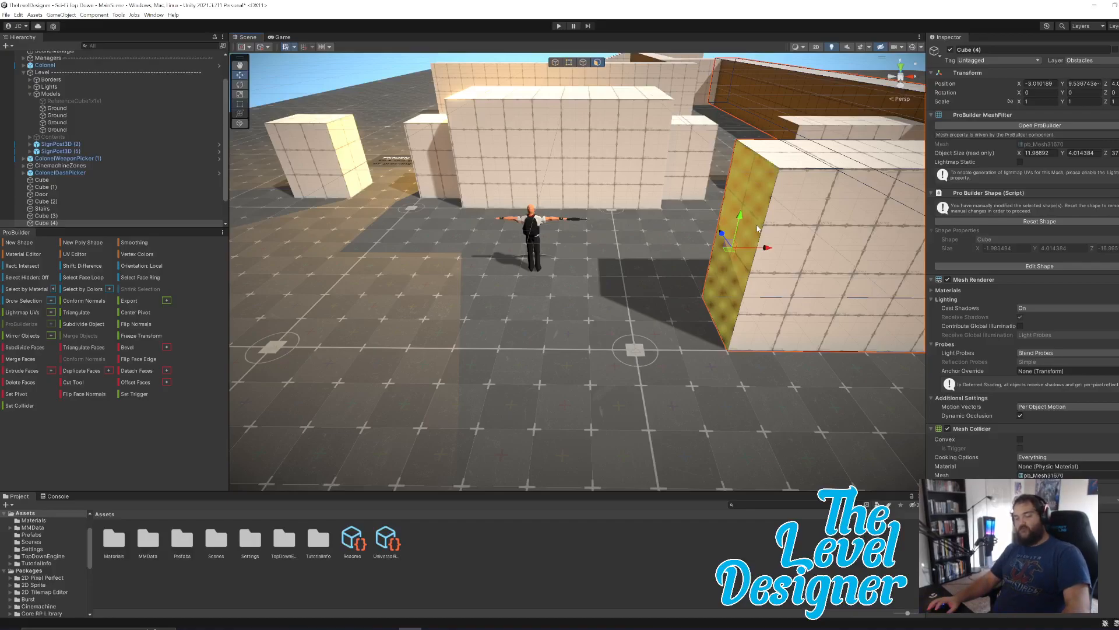
left_click_drag(767, 247, 678, 256)
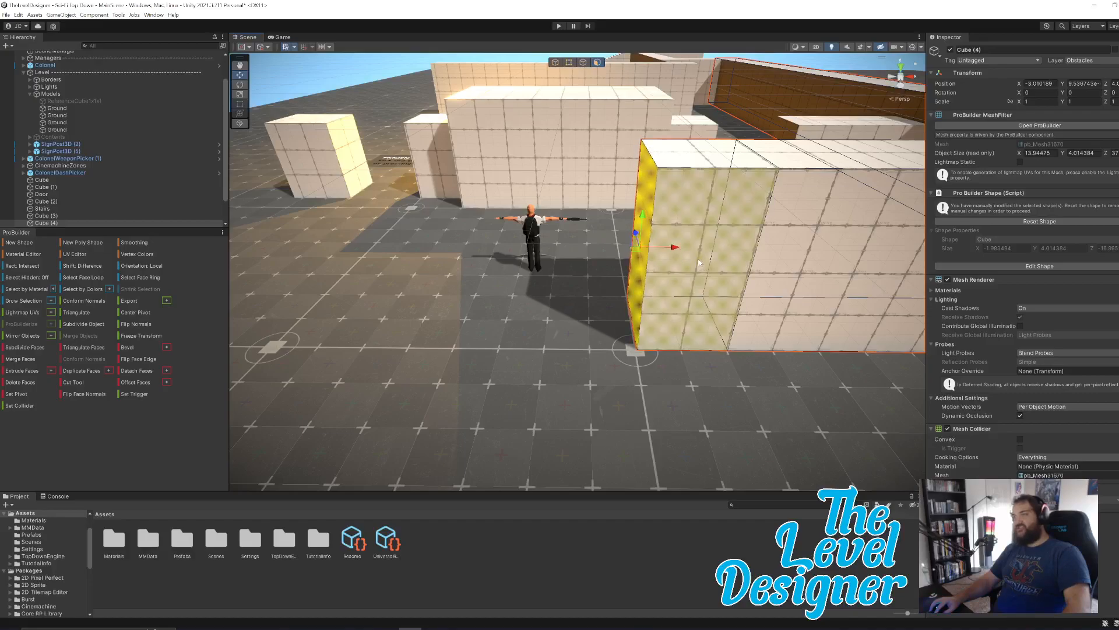
Extrude the outer side face at the arm's end about five grid squares along Z, and add a second section about two squares long.
left_click_drag(678, 257, 614, 303, "alt")
right_click_drag(629, 303, 523, 305)
left_click_drag(830, 307, 588, 247)
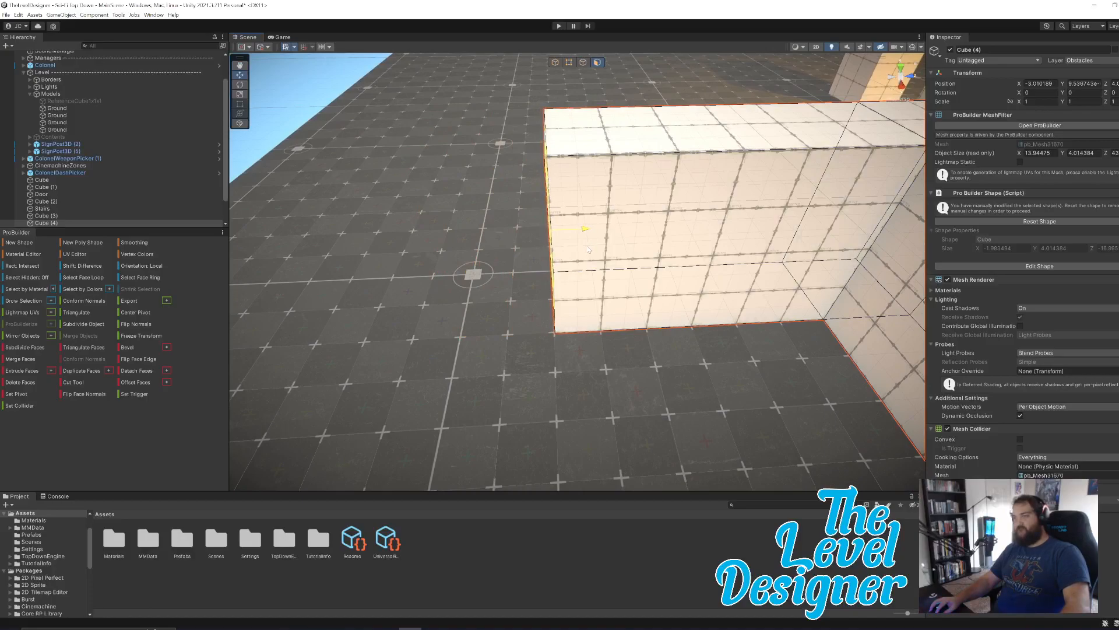
left_click(588, 249)
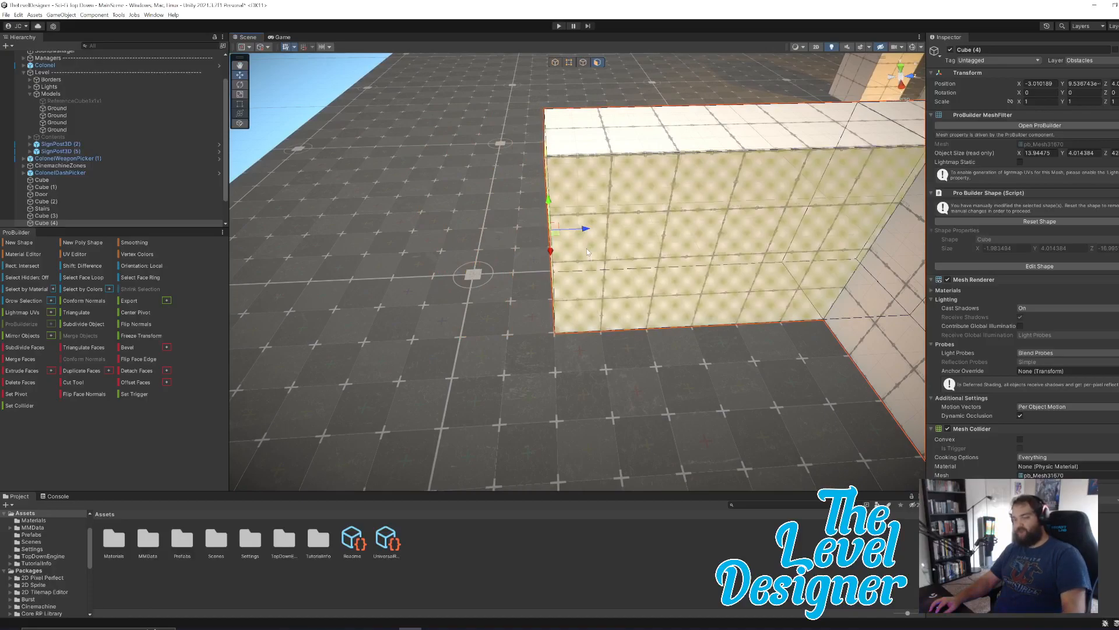
key("ctrl+e")
left_click_drag(559, 230, 481, 248)
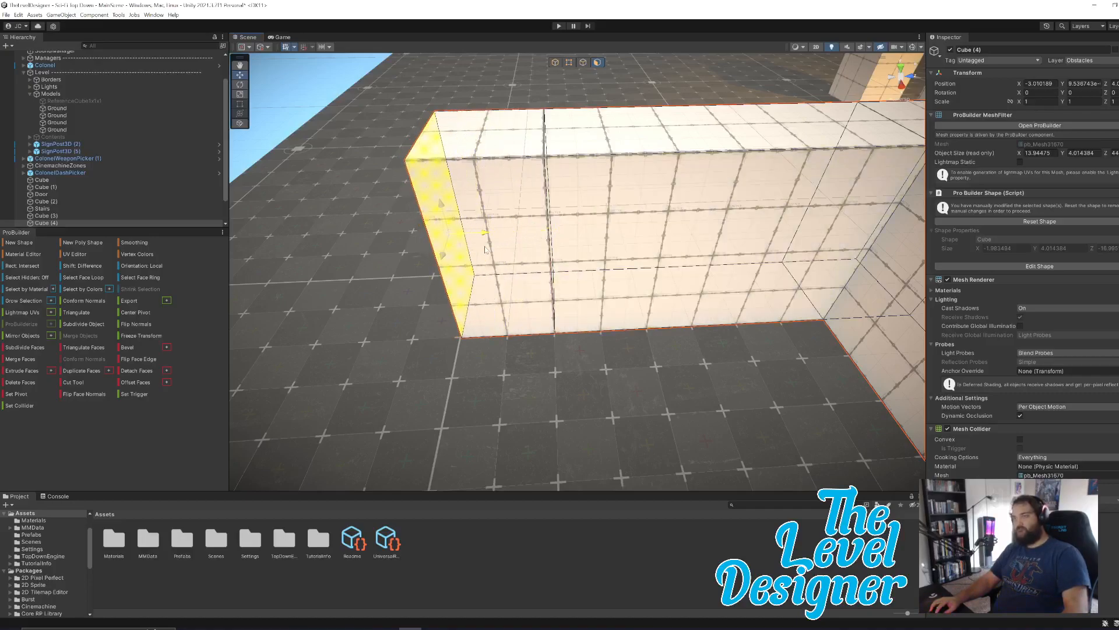
Extrude the side face of the newest end section into another perpendicular arm, making the object about 20 units in X.
right_click_drag(487, 250, 763, 237)
key("a")
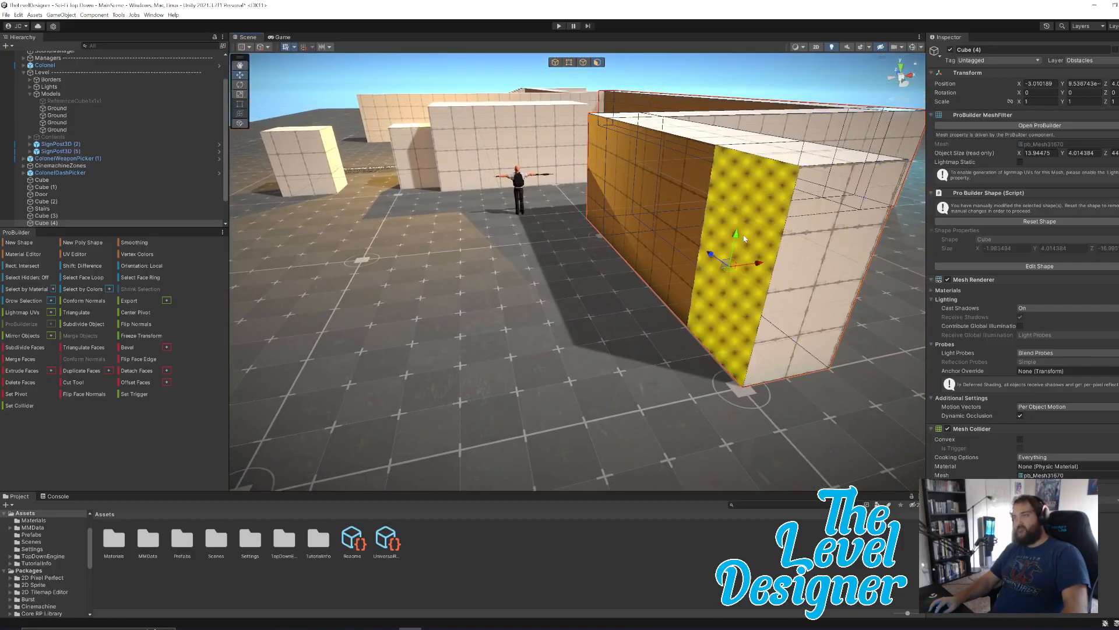
left_click_drag(736, 268, 411, 320)
right_click_drag(516, 259, 490, 365)
right_click_drag(686, 346, 688, 305)
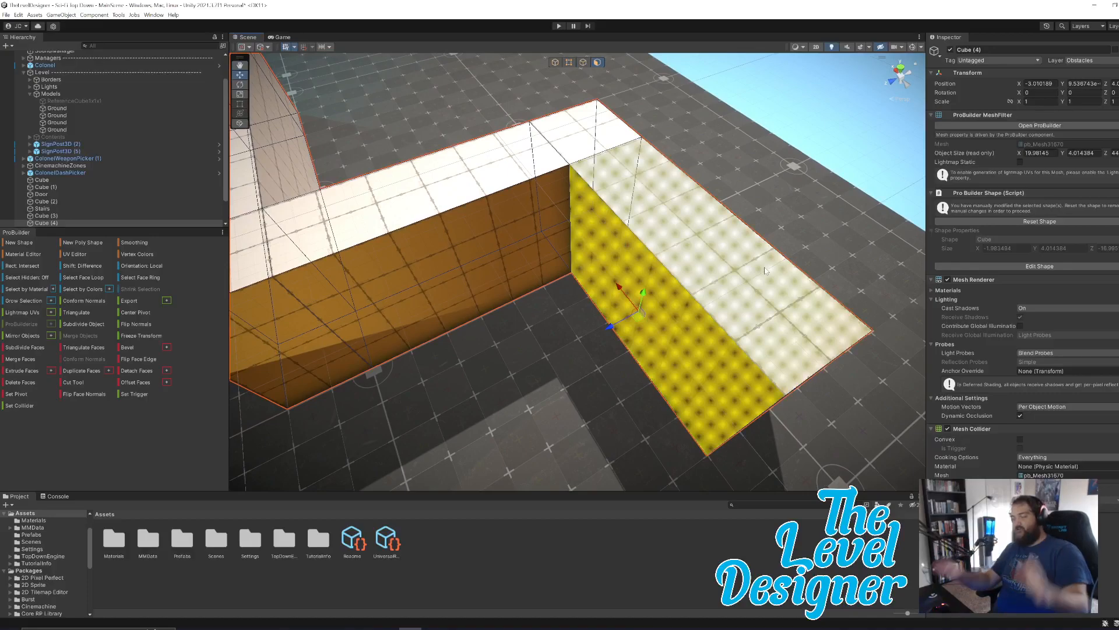
Extrude the second arm's end face farther outward, making the object about 22 units in X.
left_click_drag(815, 305, 466, 303, "alt")
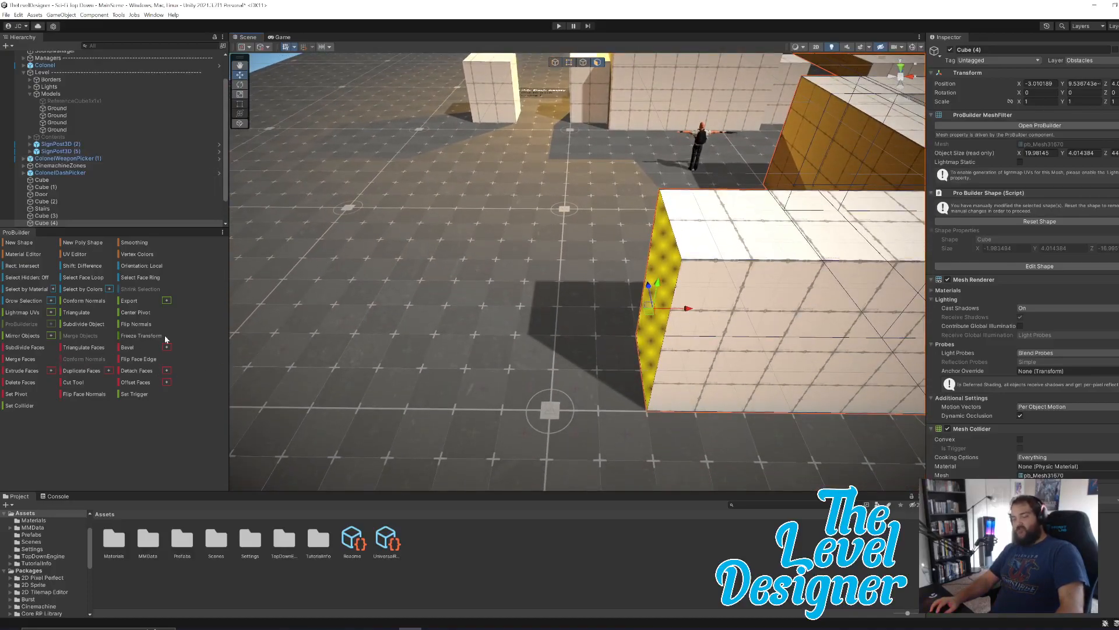
key("ctrl+e")
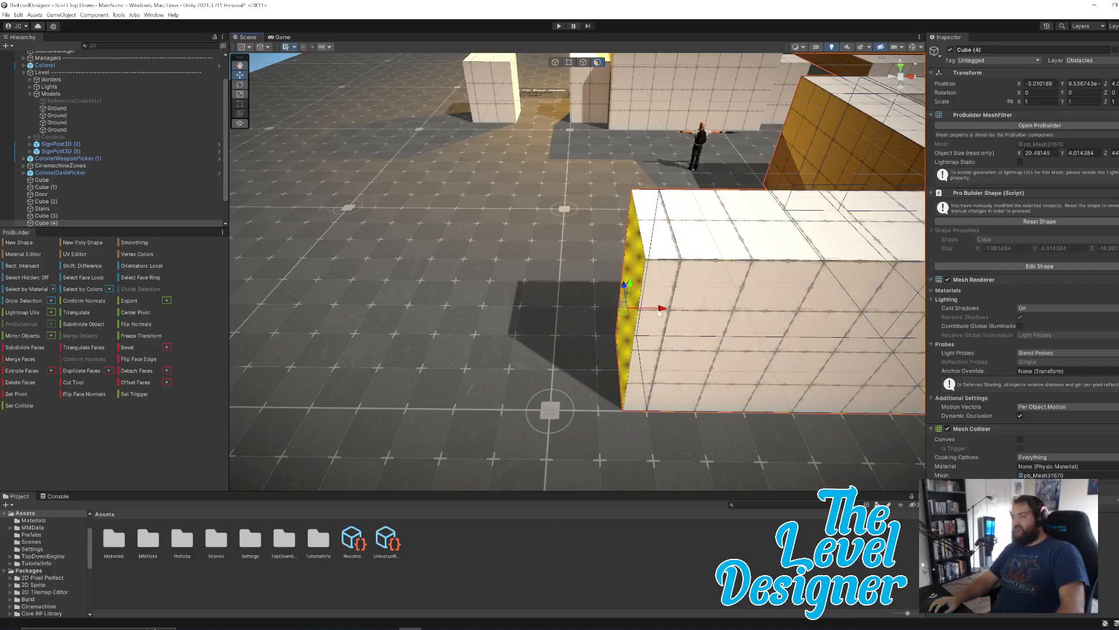
left_click_drag(663, 309, 584, 324)
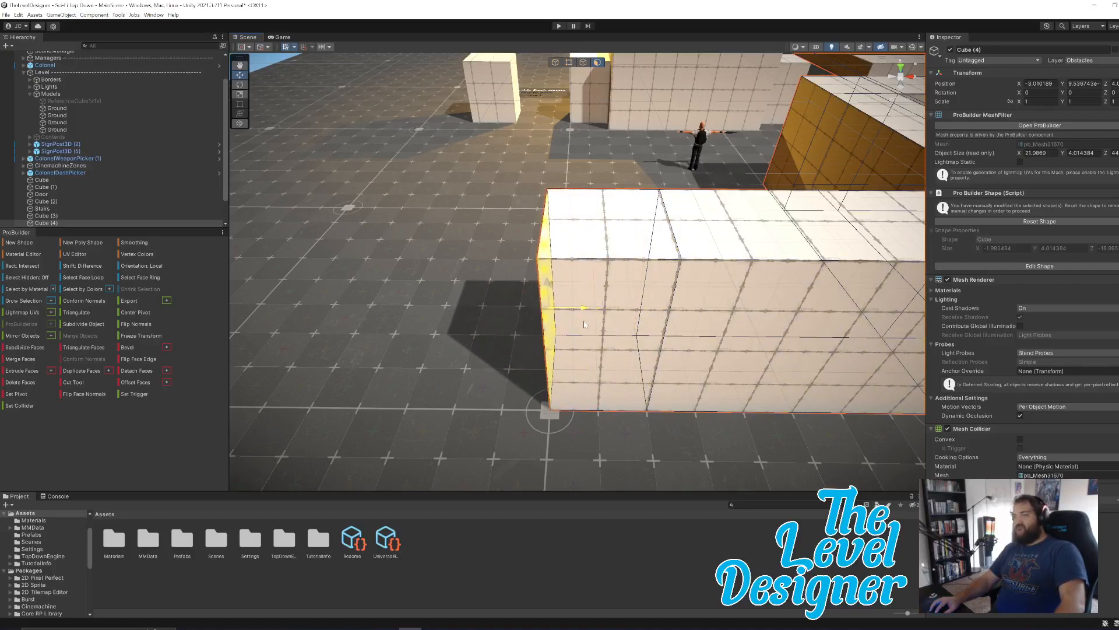
Extrude the side face at the second arm's end into a long wall running along Z.
left_click_drag(613, 259, 872, 261, "alt")
right_click_drag(872, 261, 820, 310)
key("w")
key("ctrl+e")
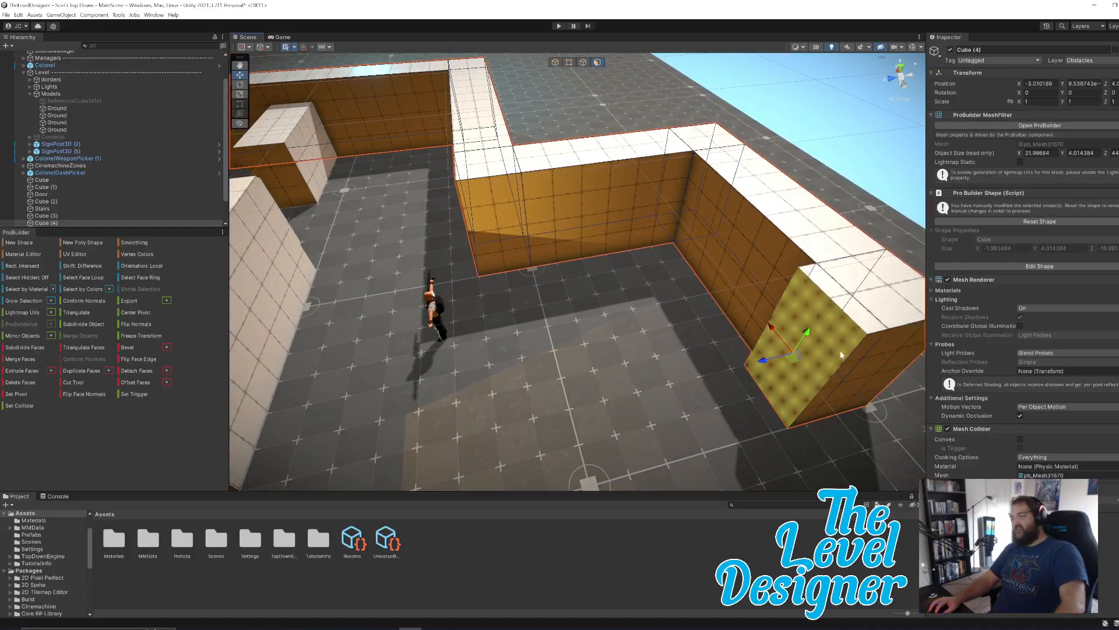
left_click_drag(779, 363, 448, 412)
right_click_drag(592, 359, 601, 258)
key("q")
key("a")
key("w")
key("q")
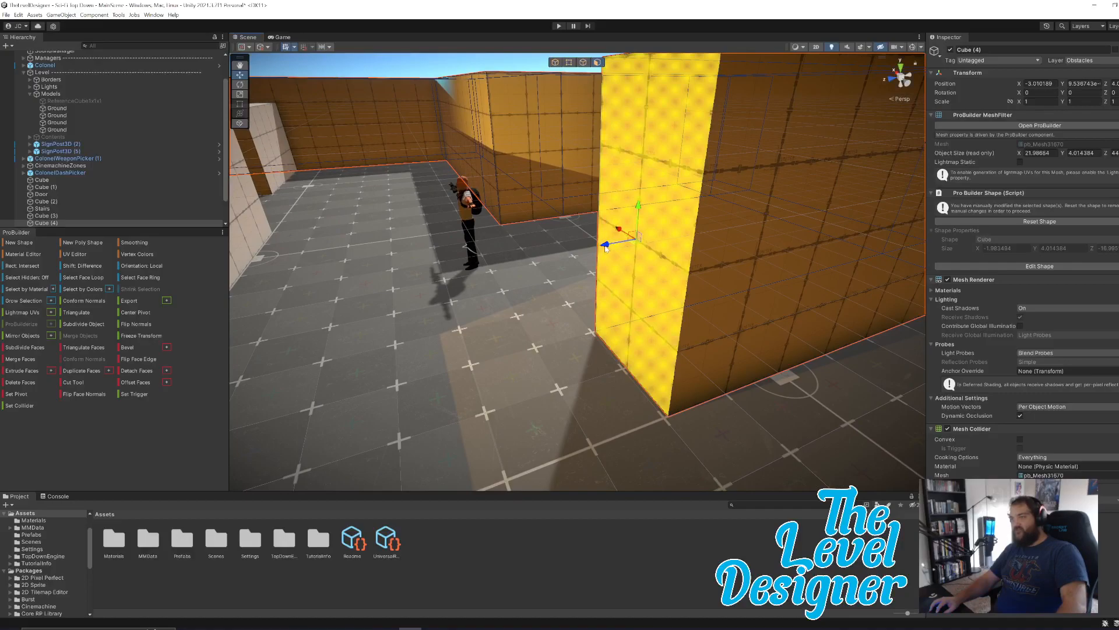
Nudge the new Z wall's end face outward and extrude a further section about two grid squares long.
left_click_drag(605, 248, 601, 250)
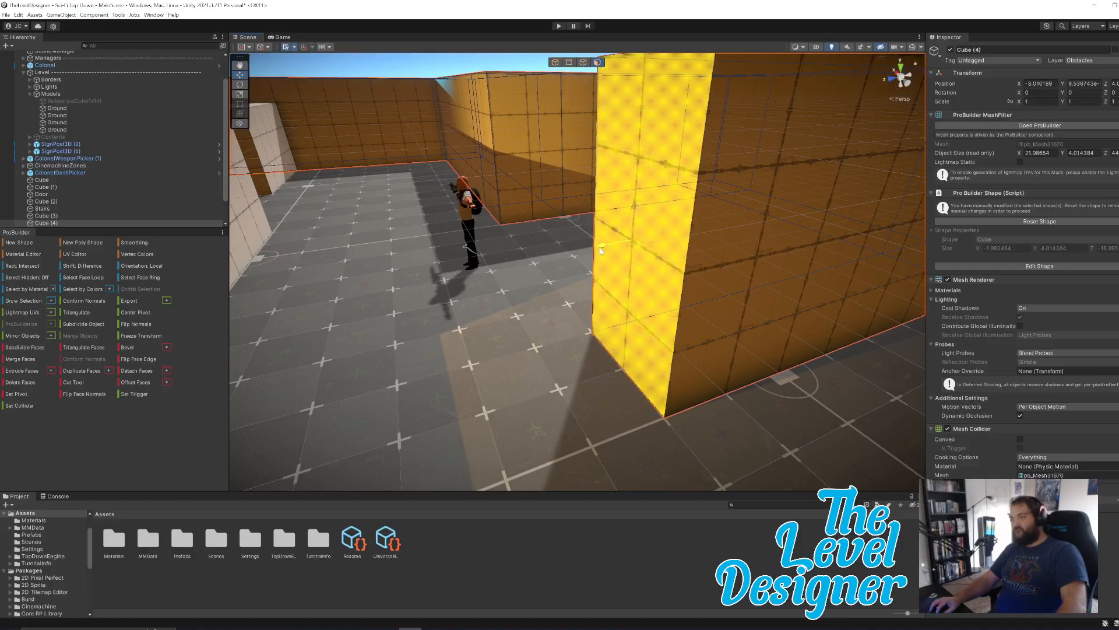
left_click(600, 247)
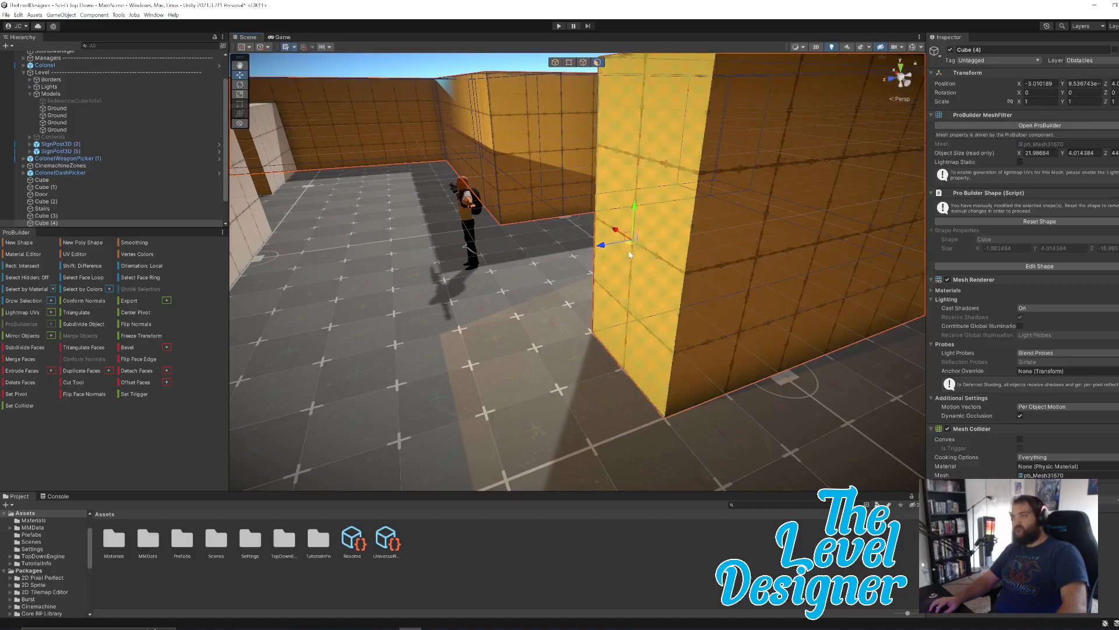
left_click_drag(603, 246, 624, 299)
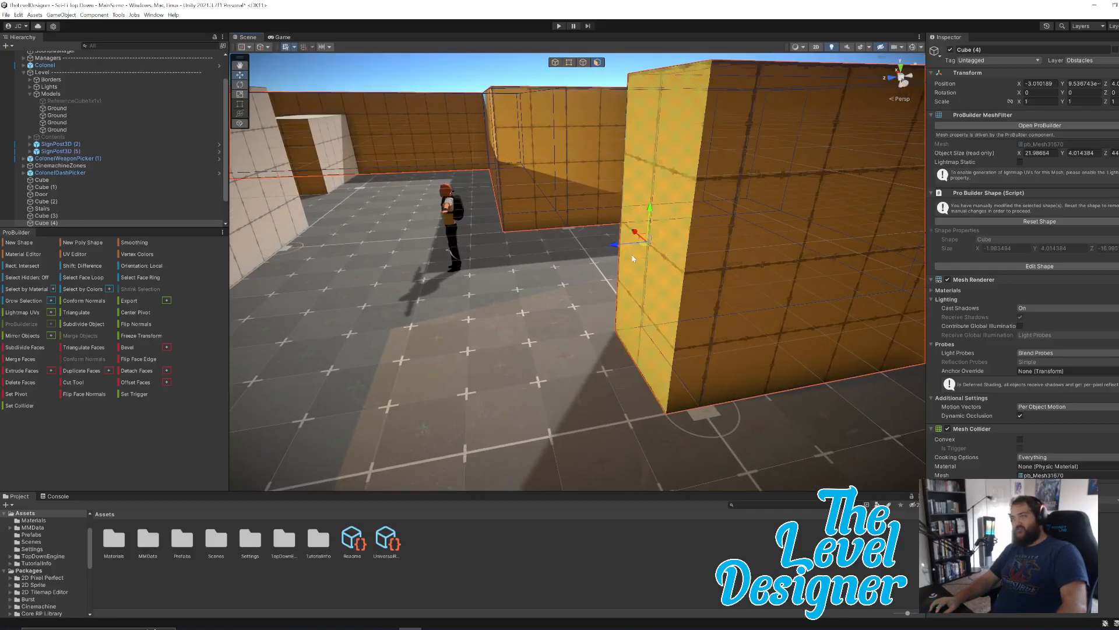
left_click_drag(617, 246, 501, 281)
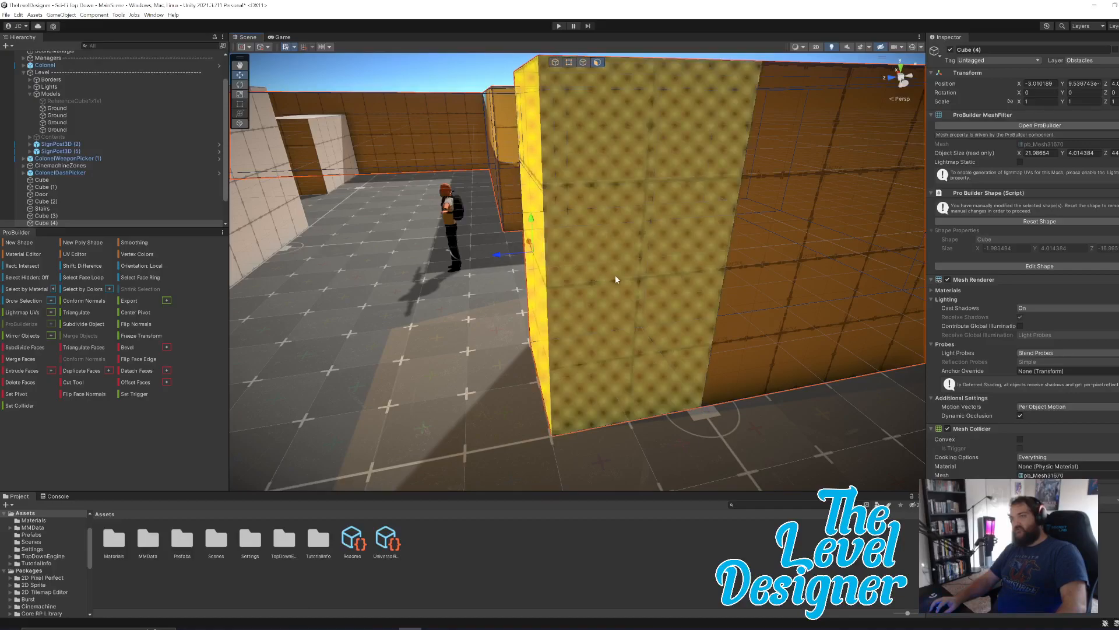
Extrude the side face of the last end section into another perpendicular arm, making the object about 27.4 units in X.
left_click_drag(732, 275, 509, 281, "alt")
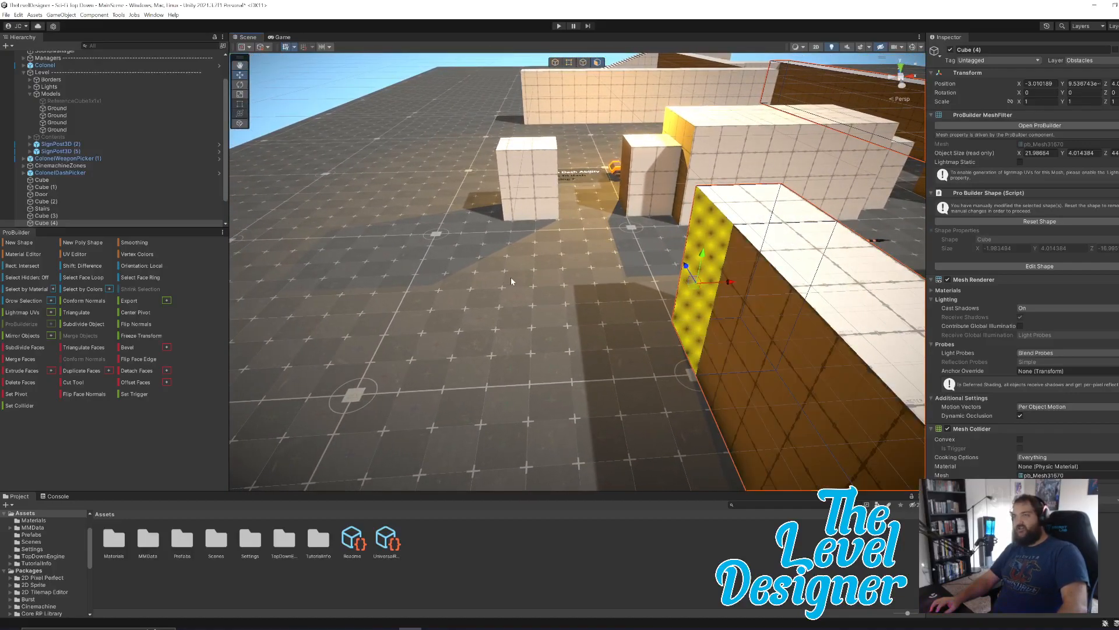
left_click_drag(732, 282, 526, 299)
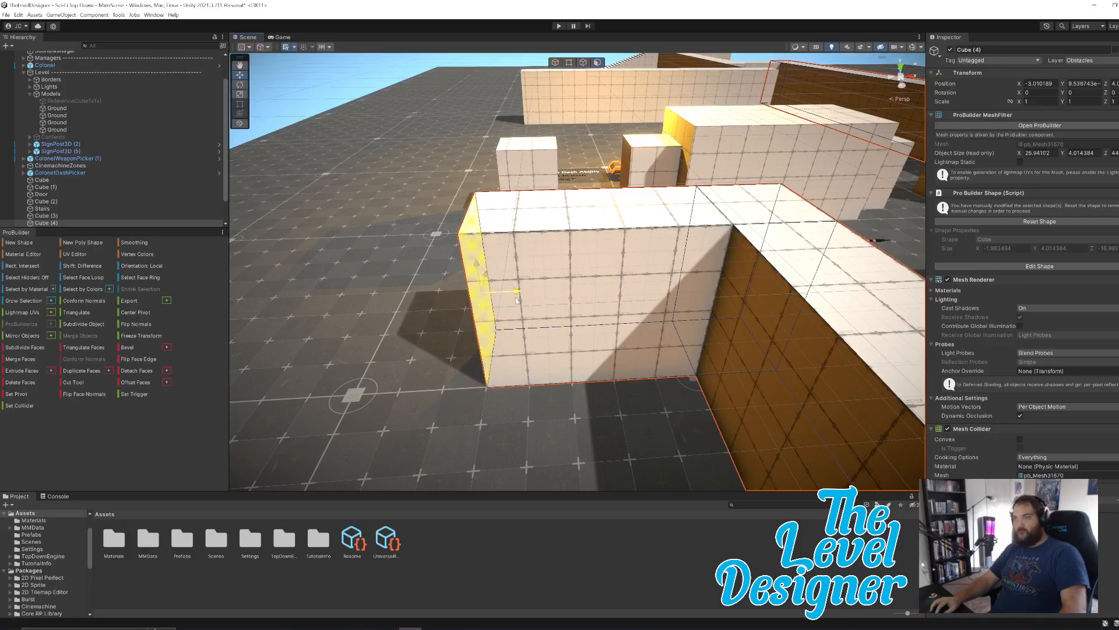
left_click_drag(516, 300, 498, 302)
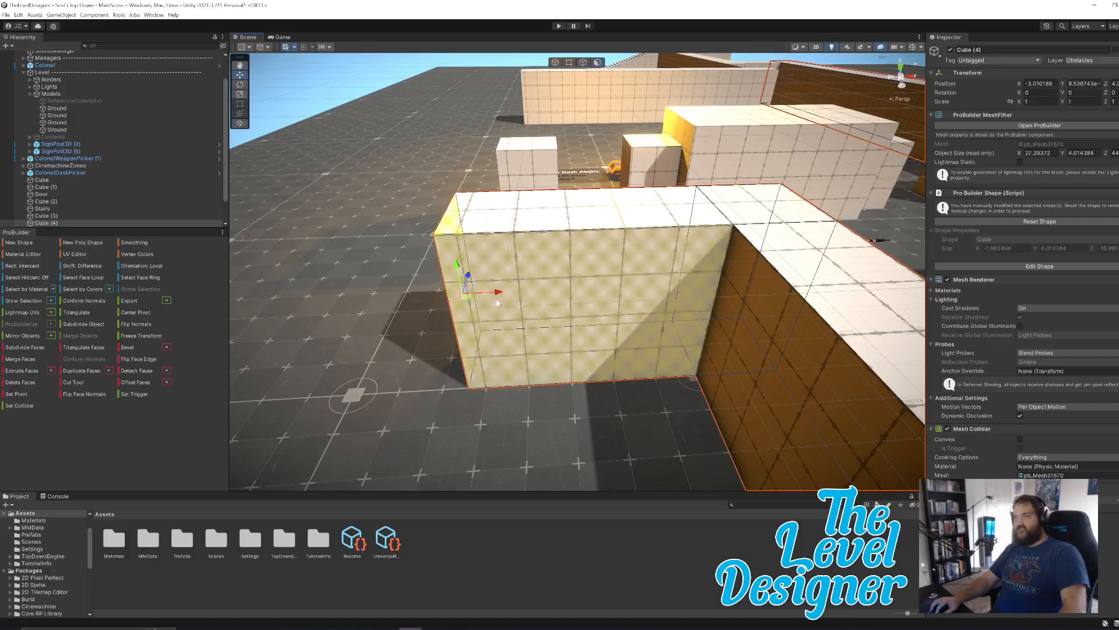
key("a")
key("w")
right_click_drag(509, 163, 581, 257)
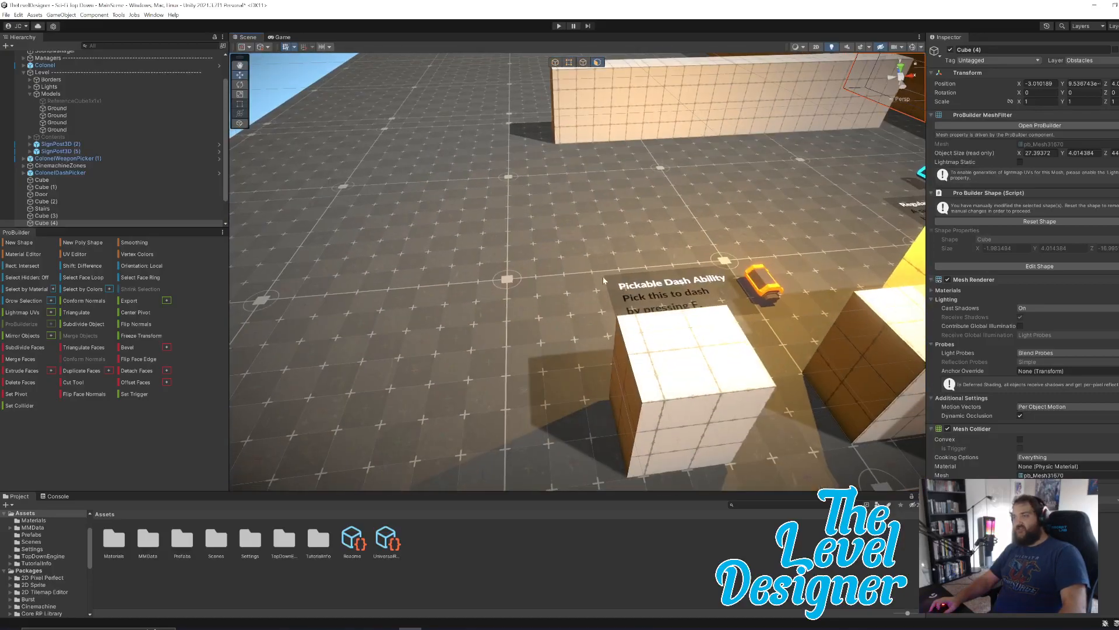
Pull the side face of the small block beside the dash pickup outward, making it about 3 units in X.
left_click(619, 384)
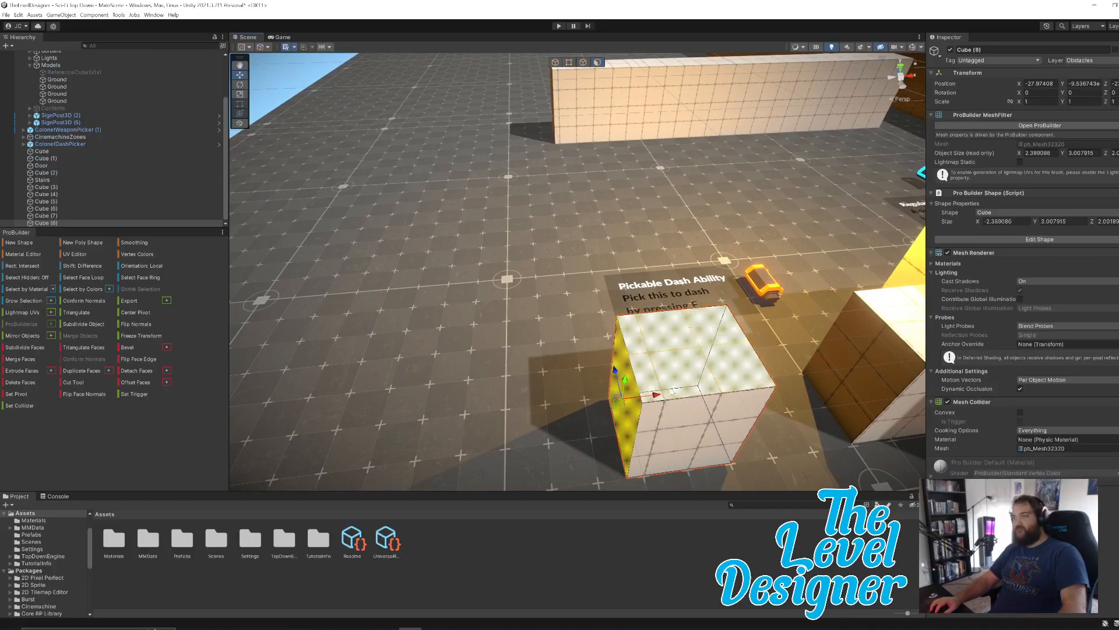
left_click_drag(656, 396, 634, 407)
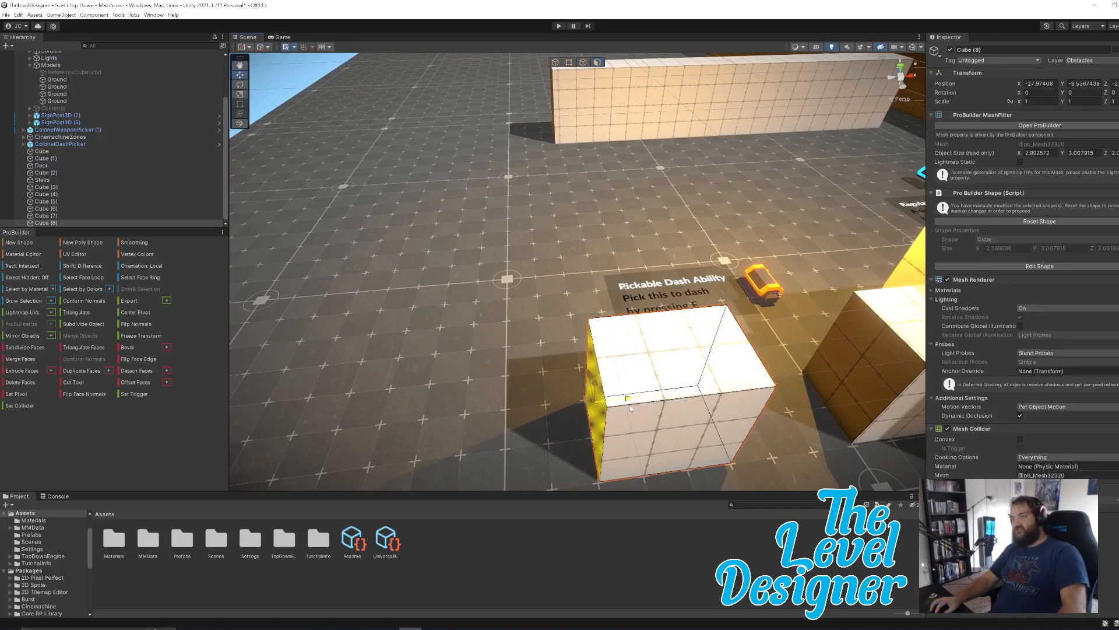
mouse_move(630, 407)
left_mouse_down()
mouse_move(555, 408)
mouse_move(627, 404)
left_mouse_up()
Move the end face of the long wall Cube (1) along X.
right_click_drag(617, 337, 621, 248)
key("w")
left_click(621, 247)
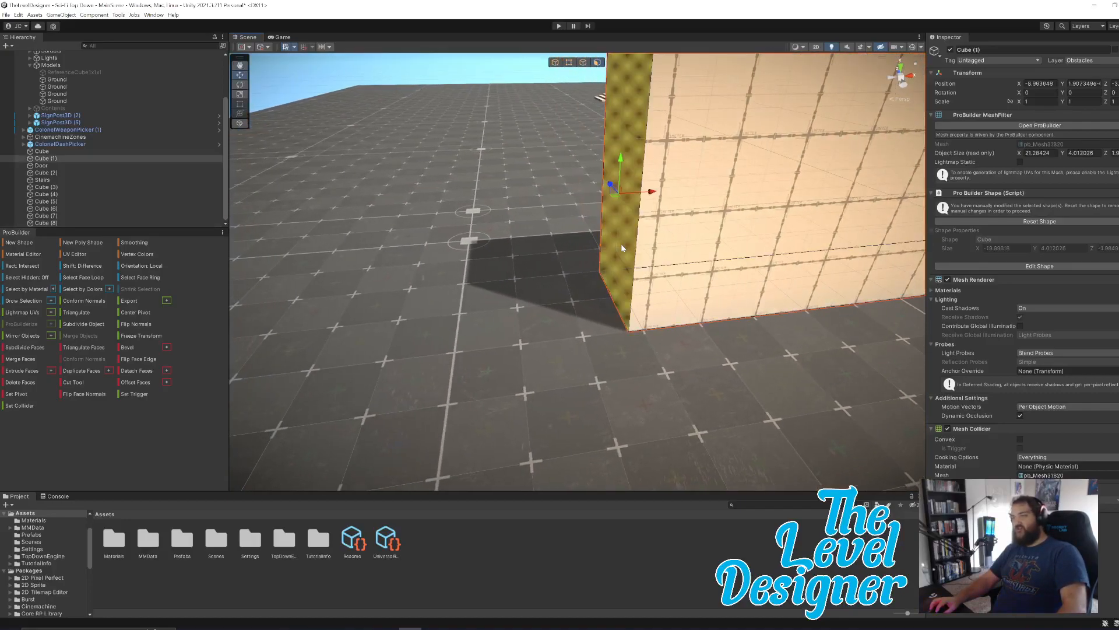
left_click_drag(650, 192, 617, 235)
Pull the end face of Cube (4)'s last arm outward, making the object about 30 units in X.
key("w")
right_click_drag(601, 266, 587, 300)
left_click(588, 300)
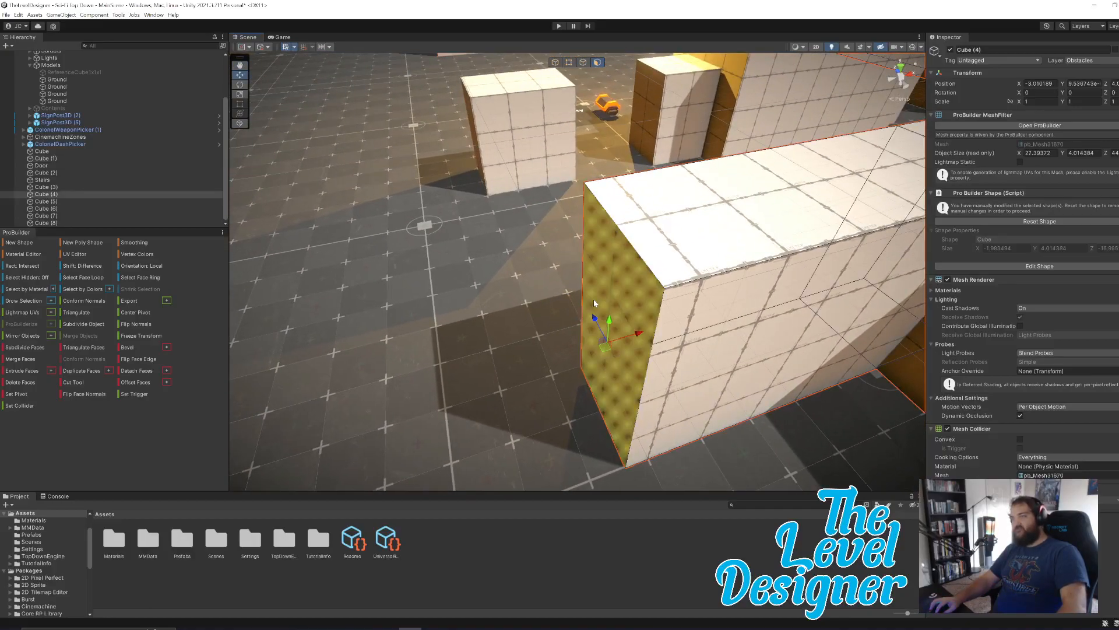
left_click_drag(638, 332, 560, 365)
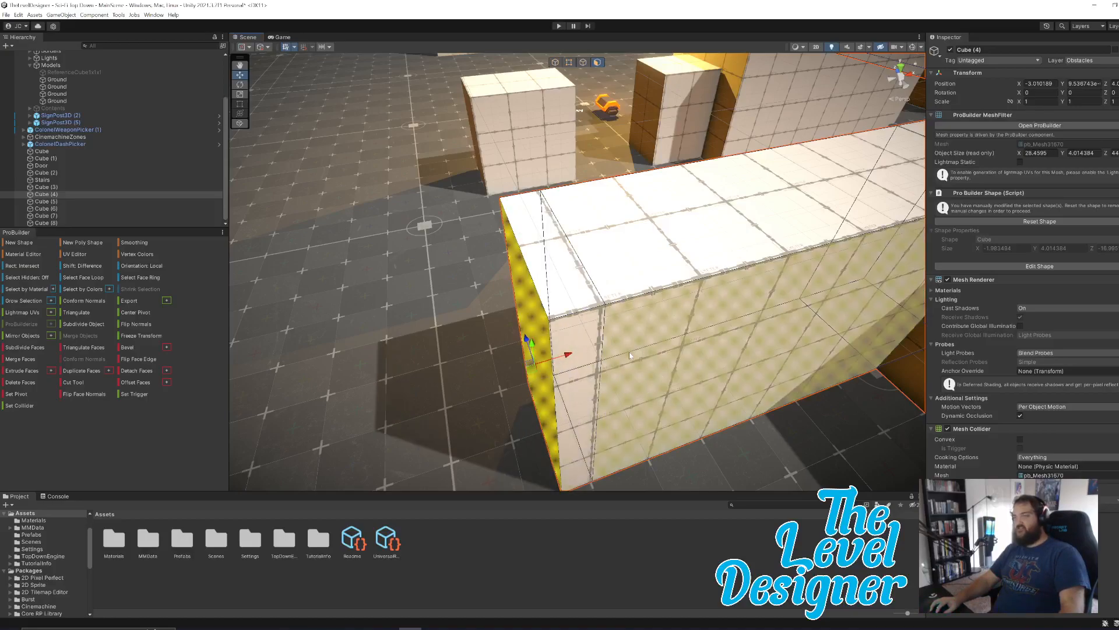
right_click_drag(650, 350, 615, 356)
key("a")
left_click_drag(631, 344, 521, 357)
key("a")
right_click_drag(590, 341, 607, 348)
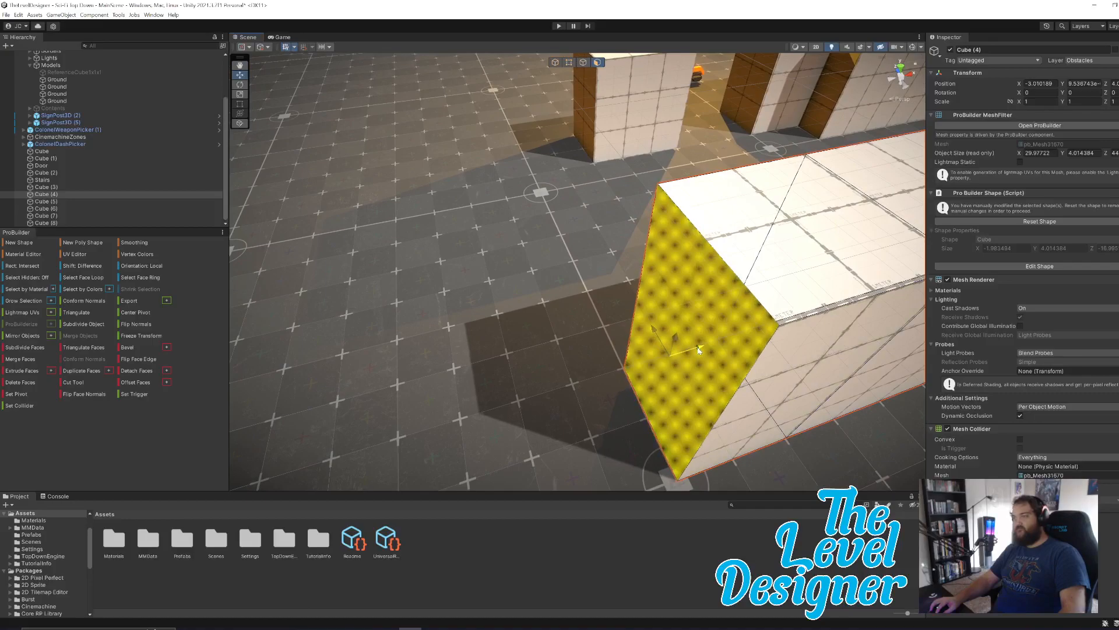
Extrude the side face at the arm's end into a long wall along Z, making the object about 60 units in Z.
left_click_drag(604, 308, 806, 279, "alt")
left_click(790, 268)
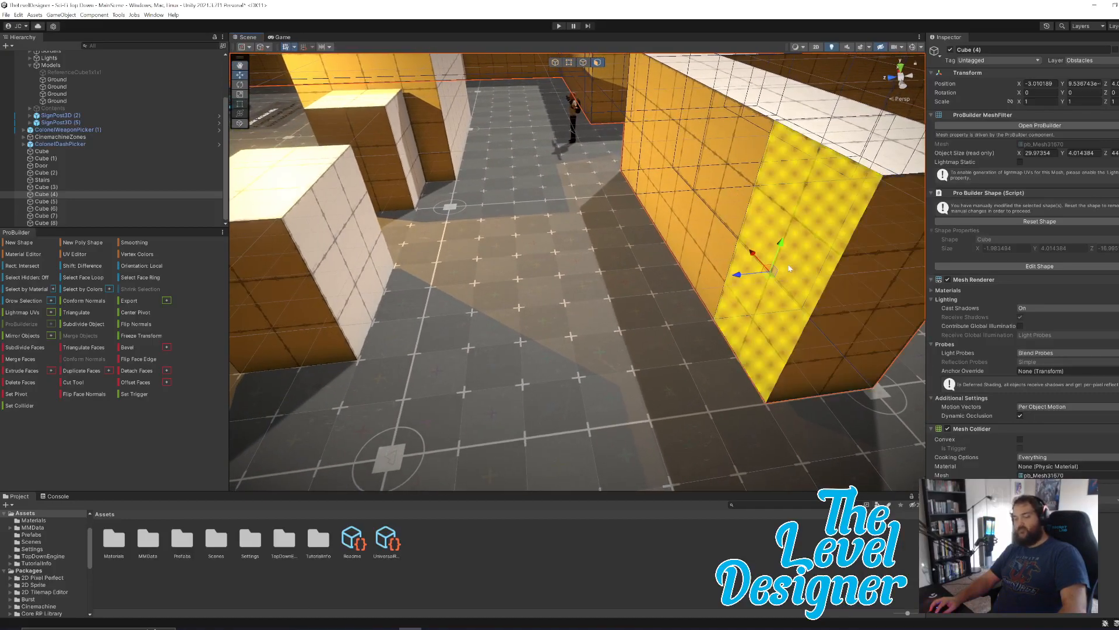
key("ctrl+e")
left_click_drag(708, 278, 461, 354)
left_click_drag(703, 435, 252, 329)
right_click_drag(421, 279, 517, 211)
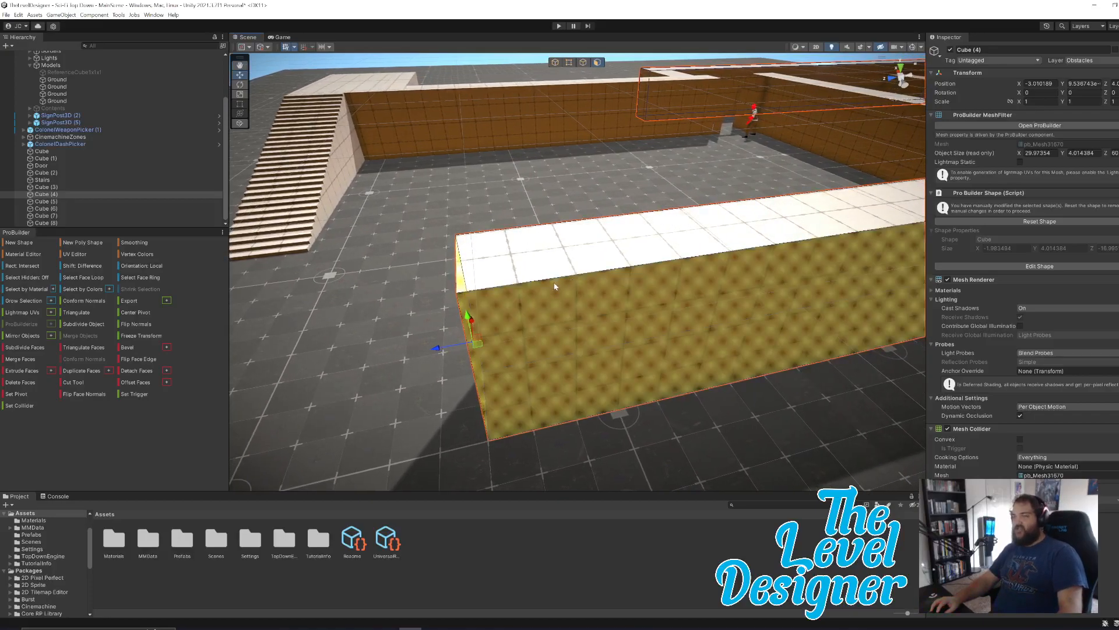
Push the Z wall's end face farther out and extrude a short end section, making the object about 71 units in Z.
left_click_drag(435, 350, 330, 364)
right_click_drag(526, 305, 537, 307)
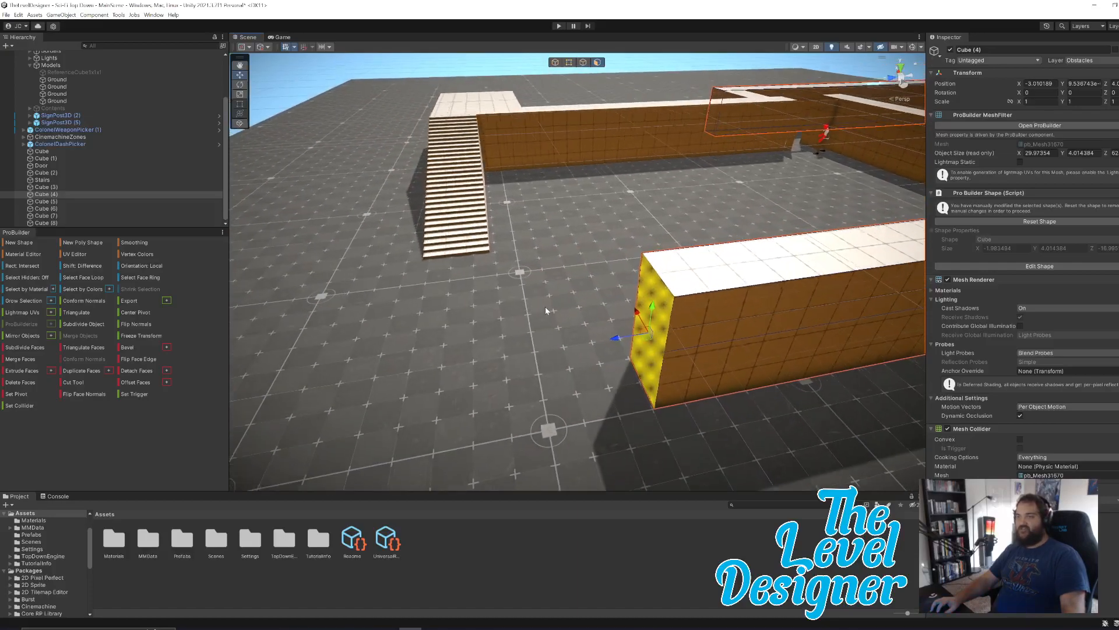
left_click_drag(618, 338, 348, 357)
right_click_drag(437, 334, 543, 298)
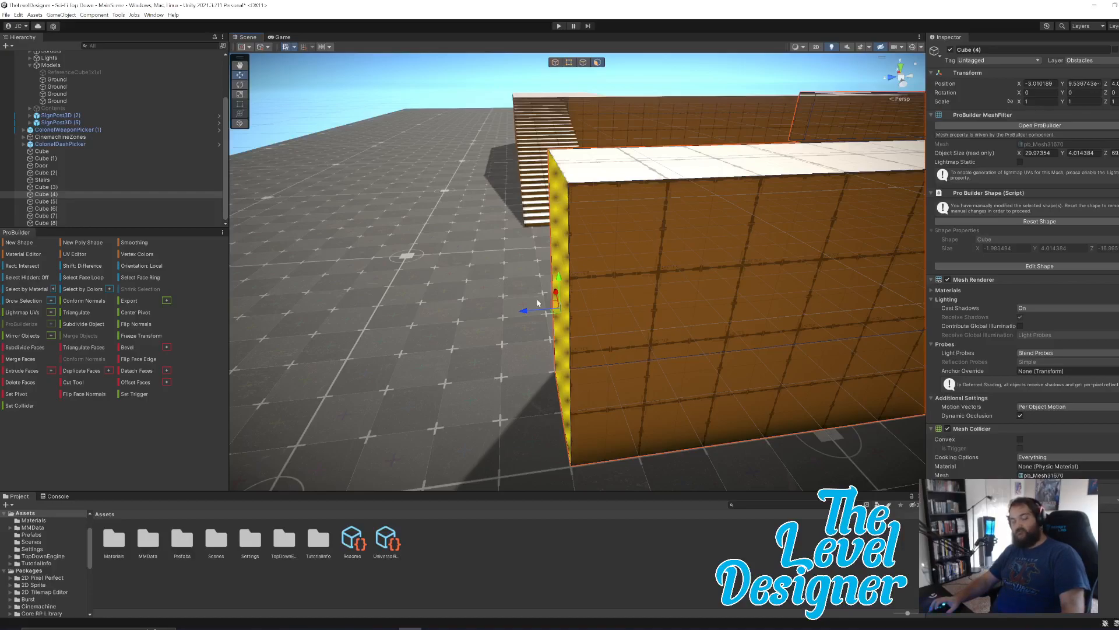
key("ctrl+e")
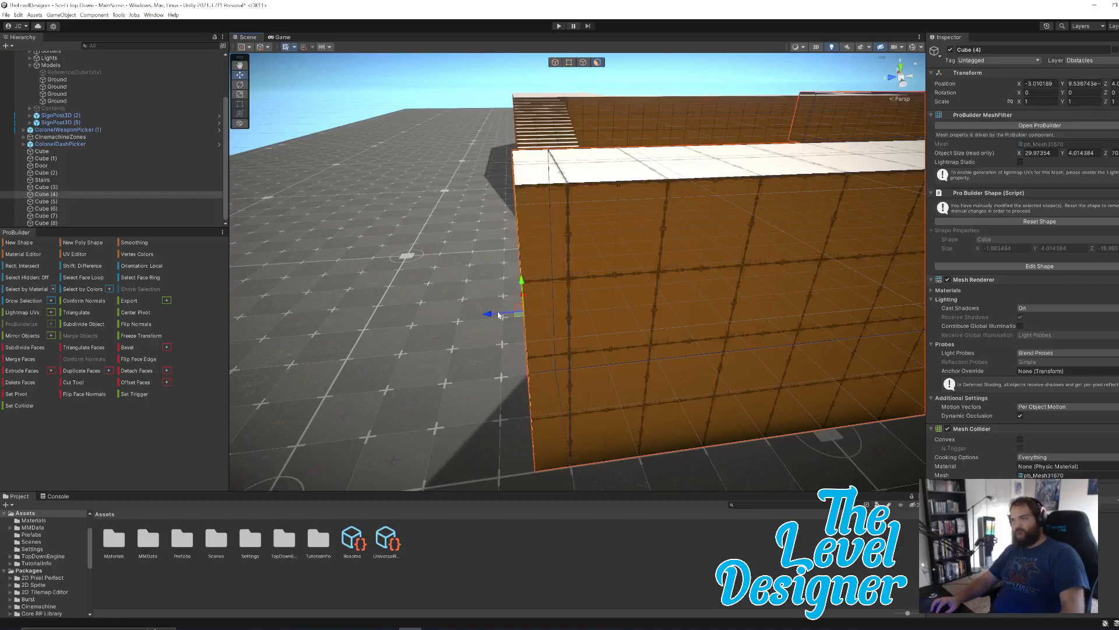
left_click_drag(490, 315, 777, 274)
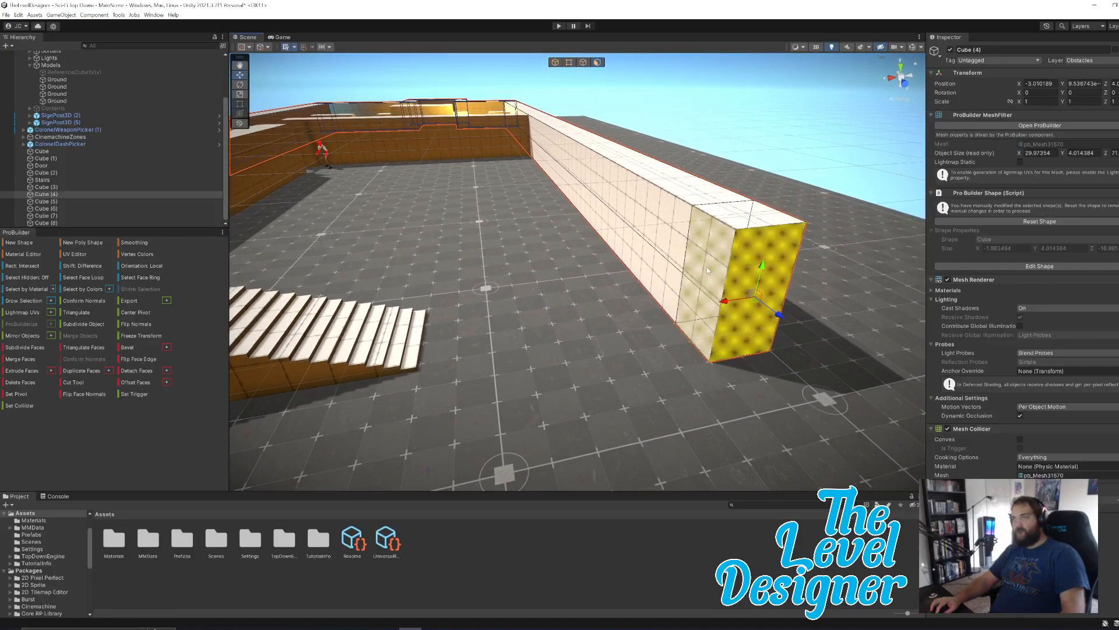
Extrude the inner side face of the end section into a wall past the stairs, making the object about 32 units in X.
left_click_drag(709, 291, 624, 319, "alt")
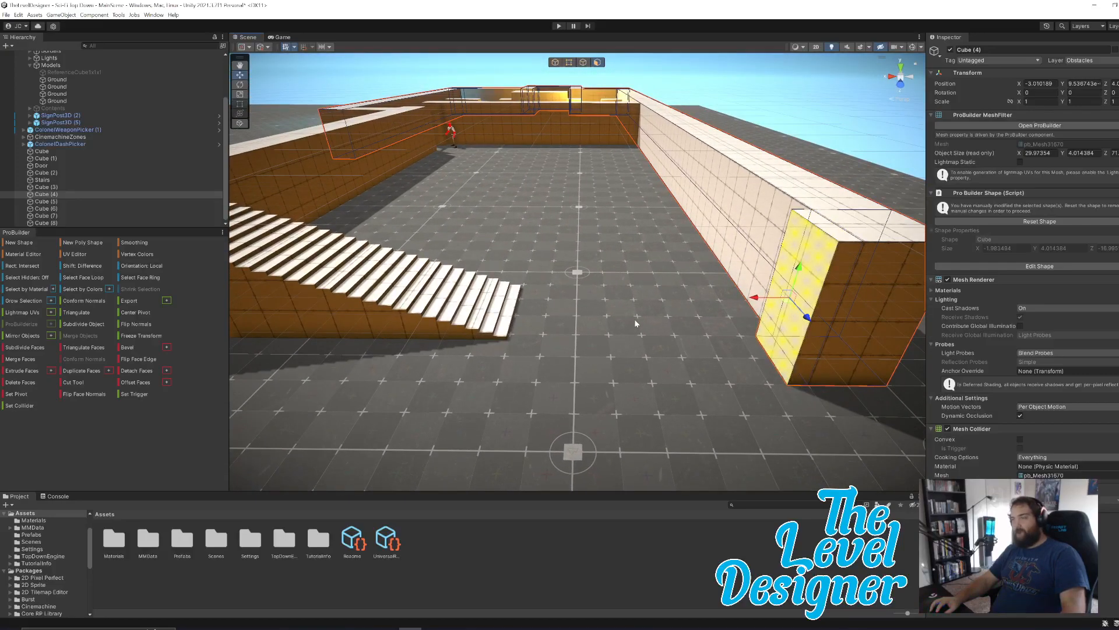
left_click_drag(757, 300, 489, 288, "alt")
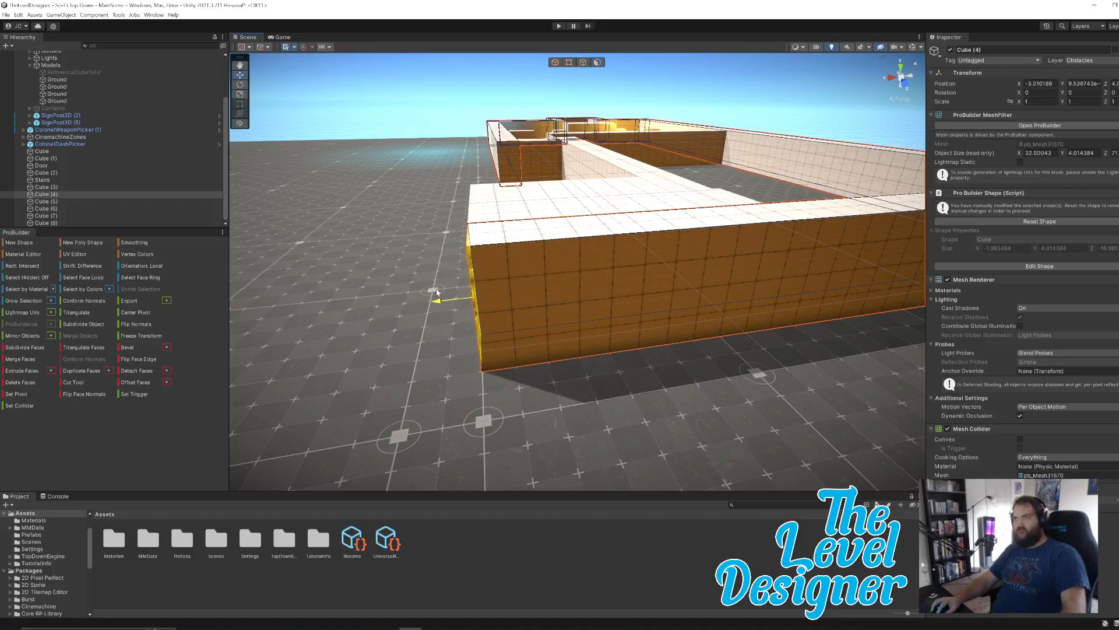
key("w")
Extrude the top faces of the wall behind the stairs upward, making the object about 8 units high.
right_click_drag(548, 239, 507, 296)
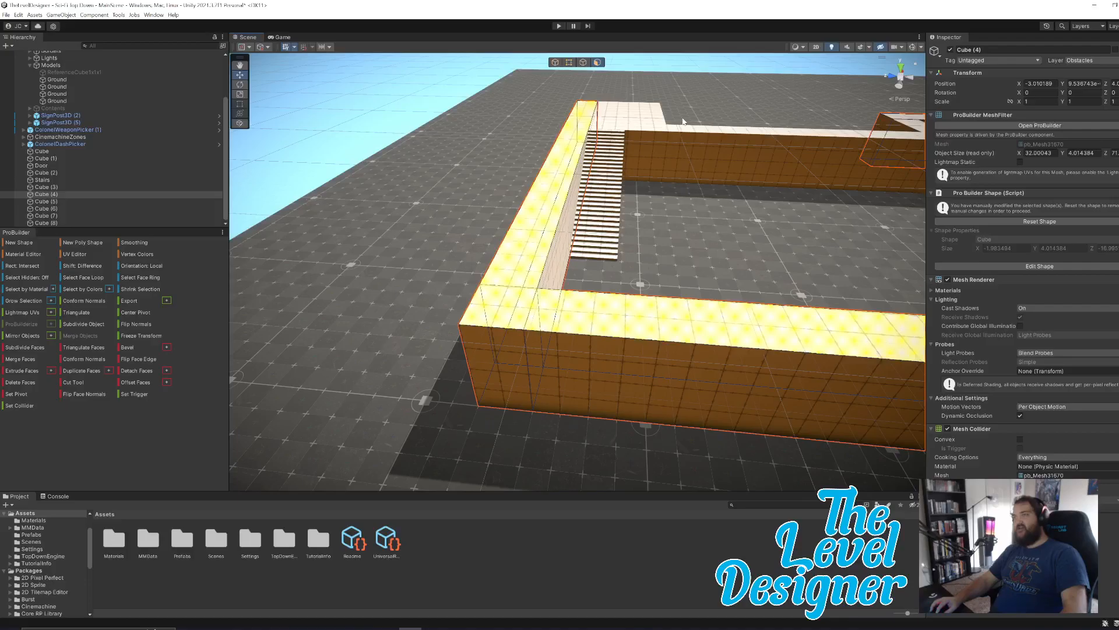
right_click_drag(638, 189, 730, 185)
left_click(560, 293)
left_click(533, 321, "shift")
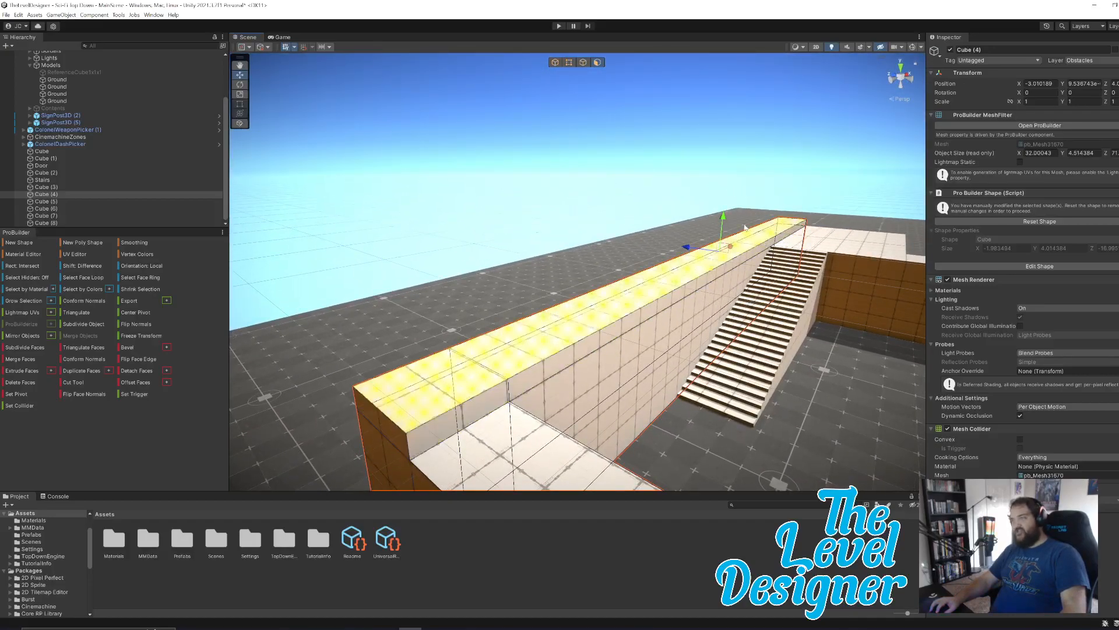
left_click_drag(724, 218, 732, 179)
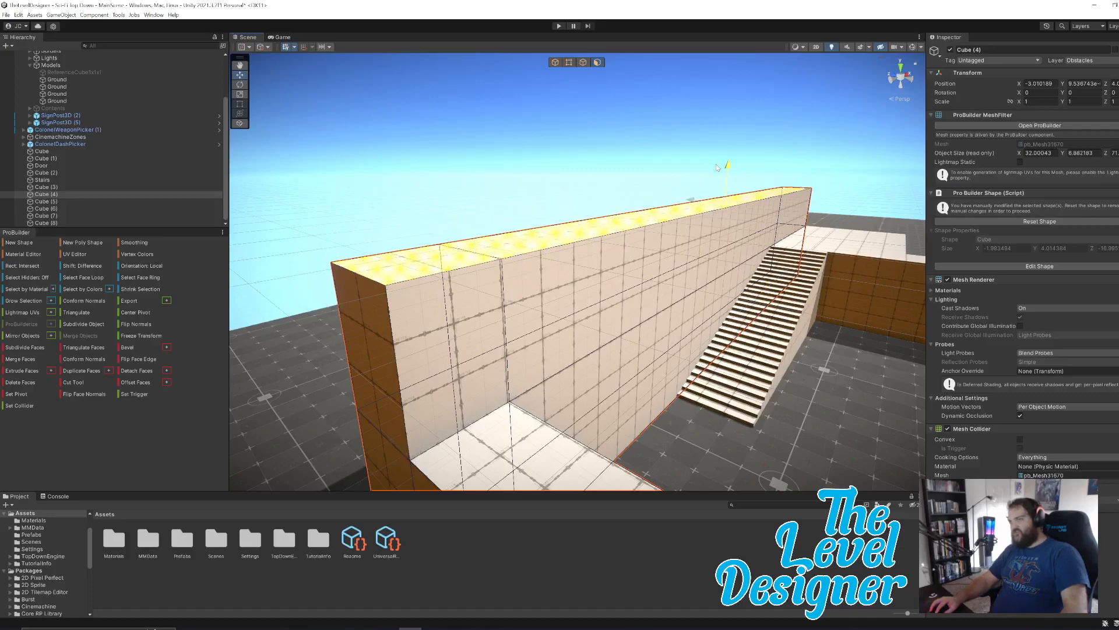
left_click_drag(713, 165, 724, 140)
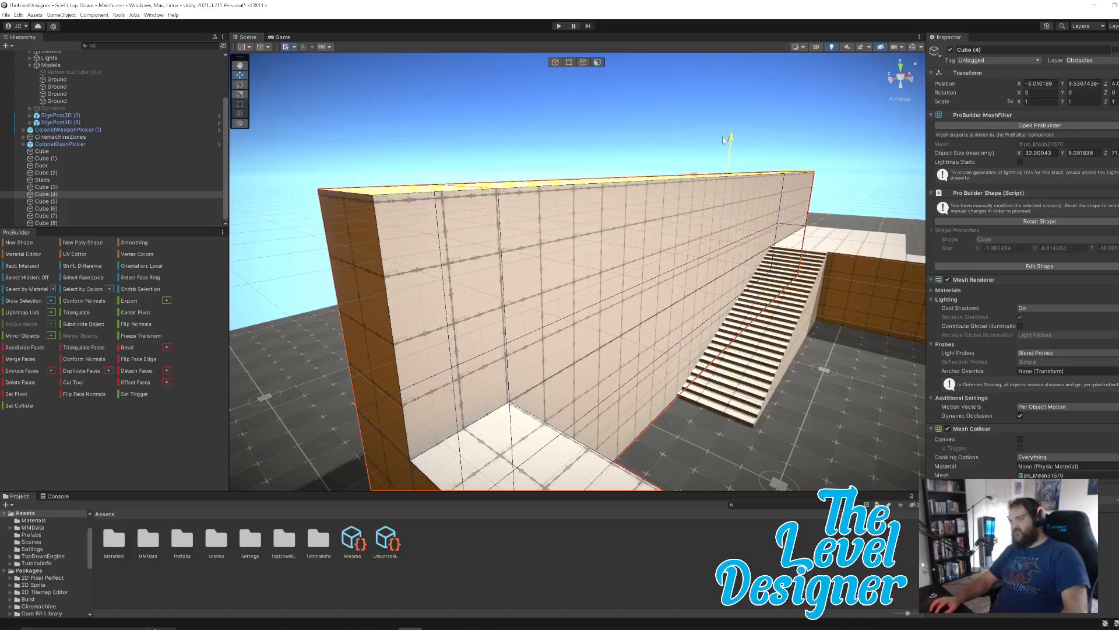
key("w")
right_click_drag(686, 224, 734, 235)
Check the raised wall's corner in edge selection mode and undo the height extrusion.
key("s")
left_click(631, 397)
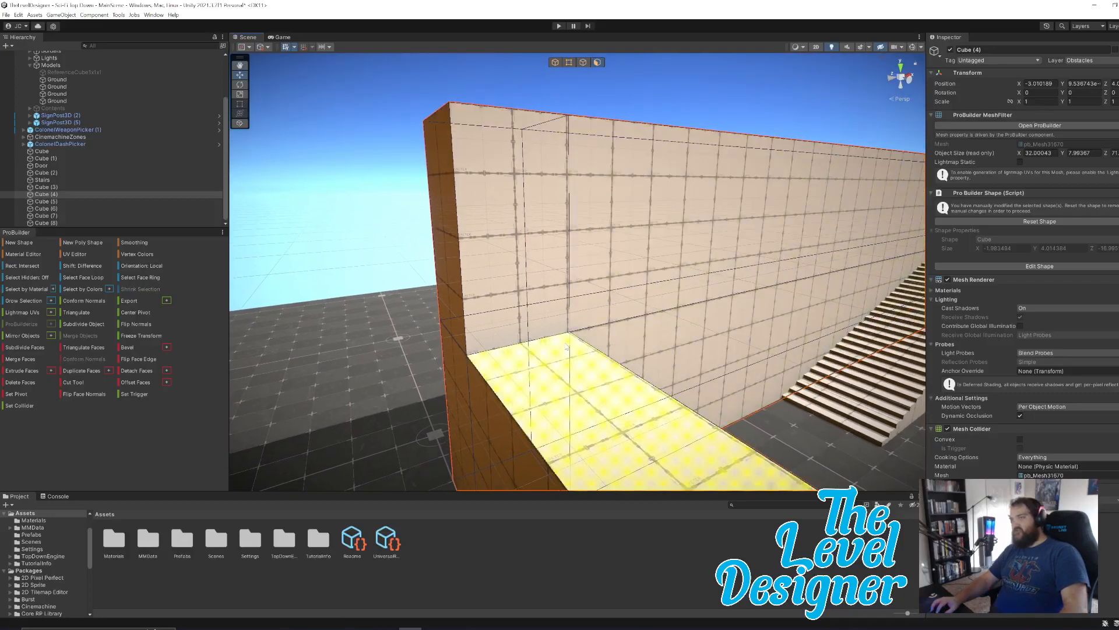
right_click_drag(609, 289, 579, 82)
left_click(583, 63)
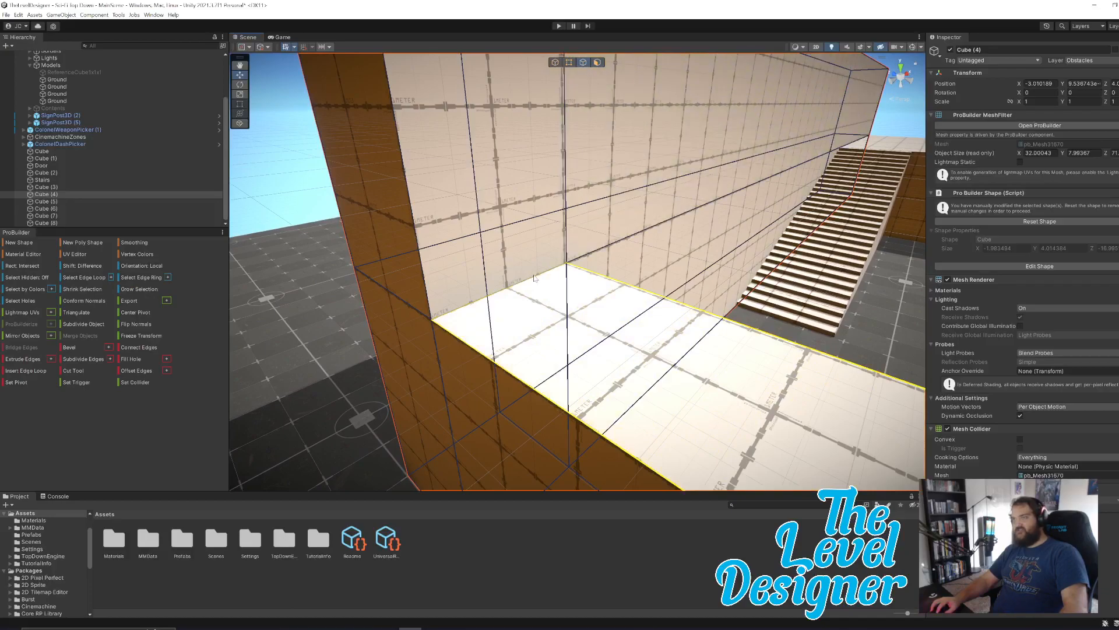
right_click_drag(596, 224, 575, 256)
left_click_drag(520, 280, 525, 129)
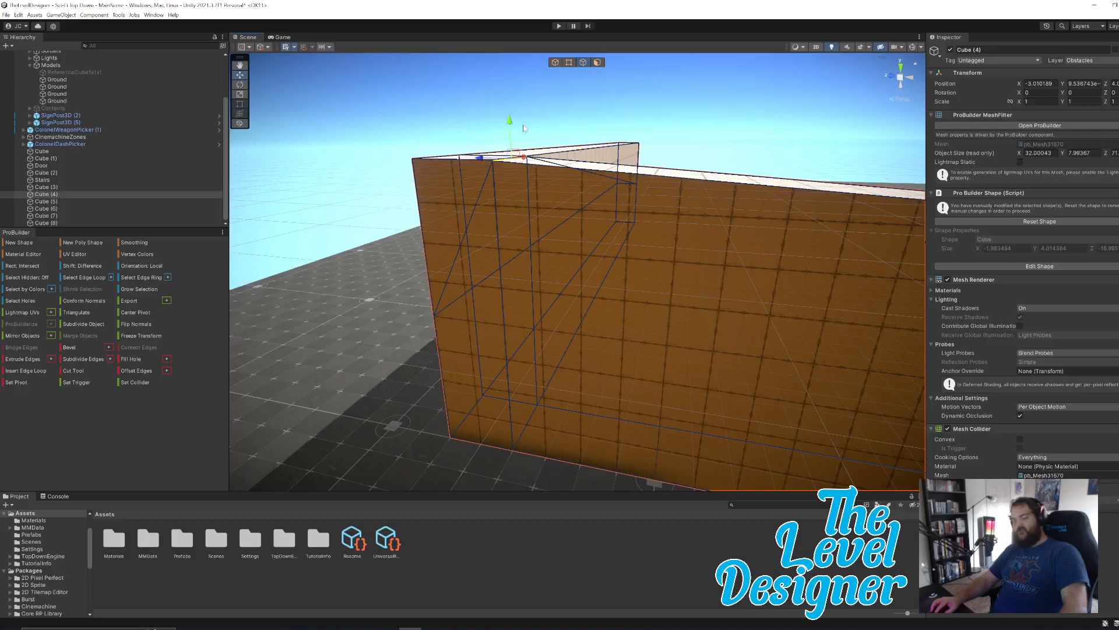
key("ctrl+z")
key("ctrl+z")
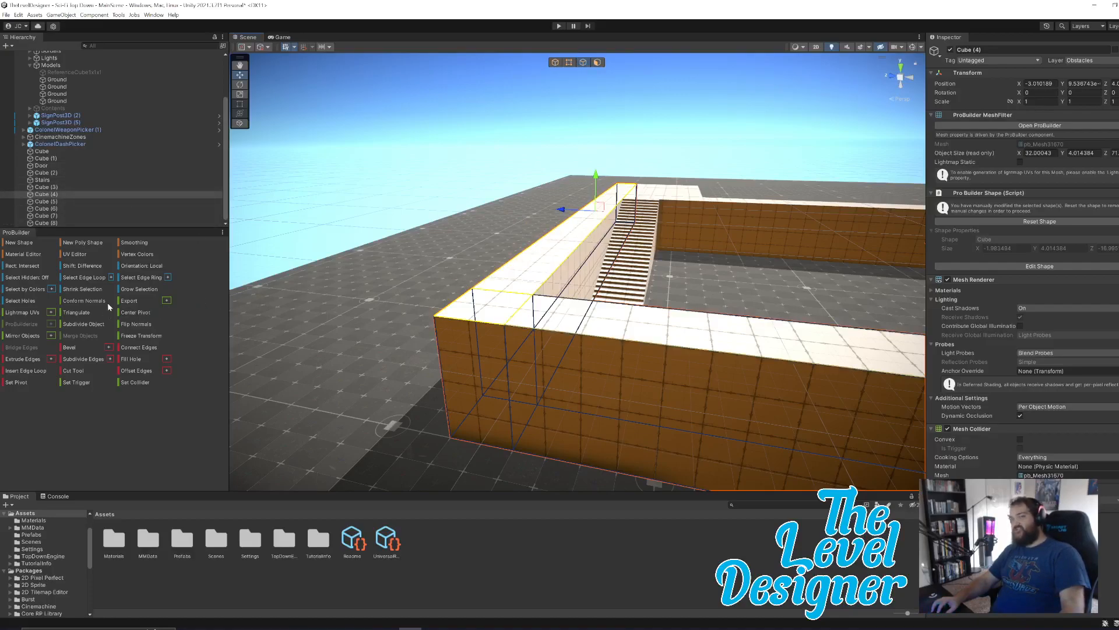
Raise the top faces of the wall behind the stairs in face mode, making the object about 6 units high.
left_click(599, 63)
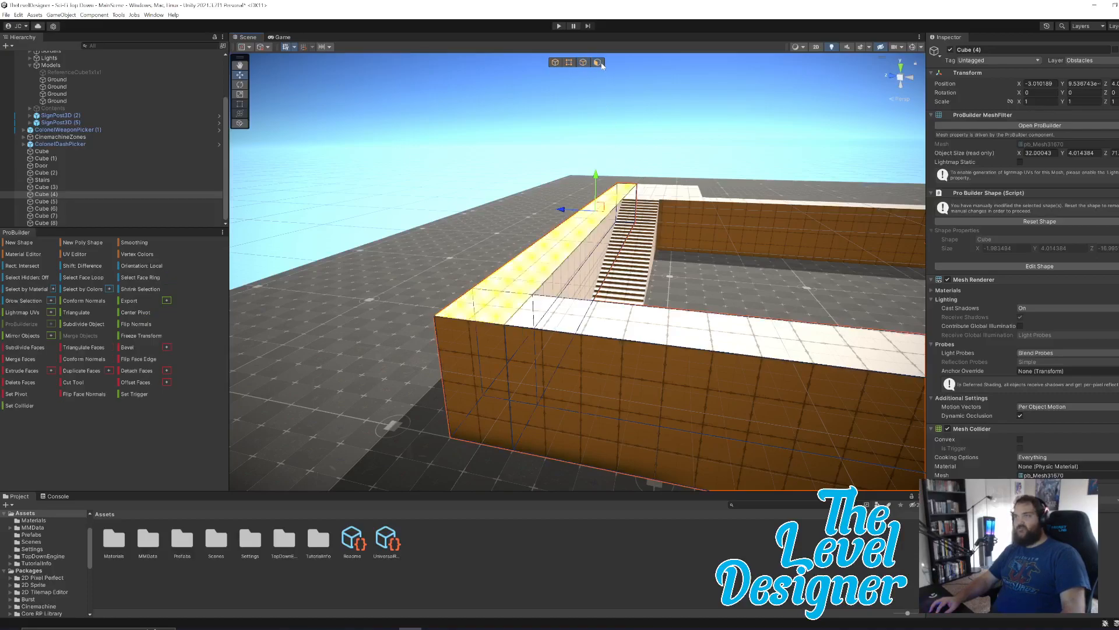
left_click_drag(595, 176, 583, 108)
key("w")
right_click_drag(625, 146, 530, 130)
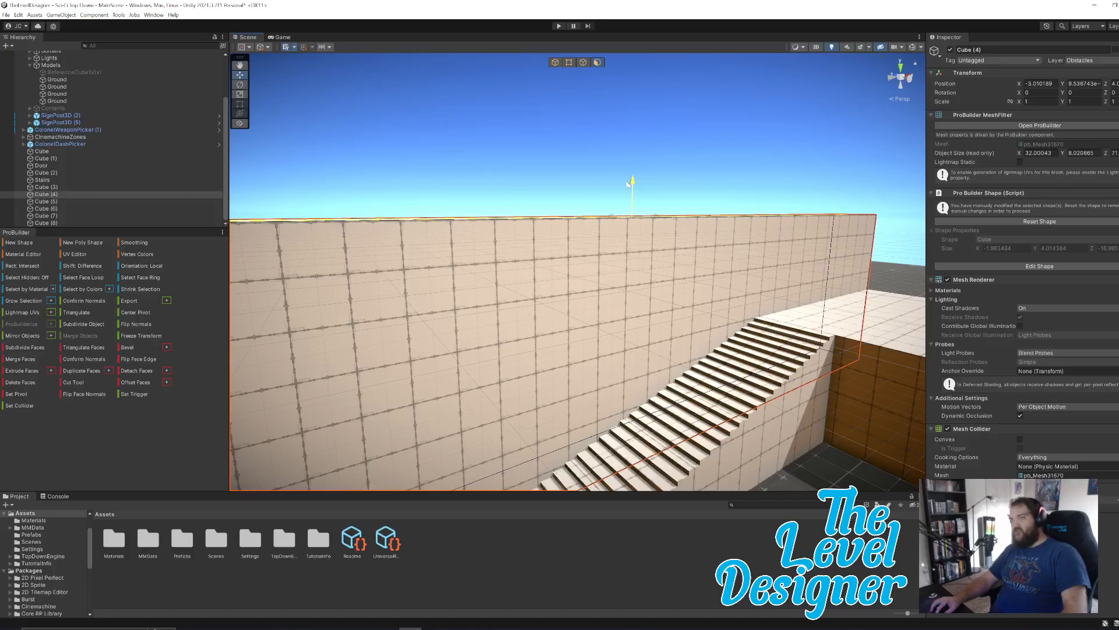
right_click_drag(630, 236, 644, 273)
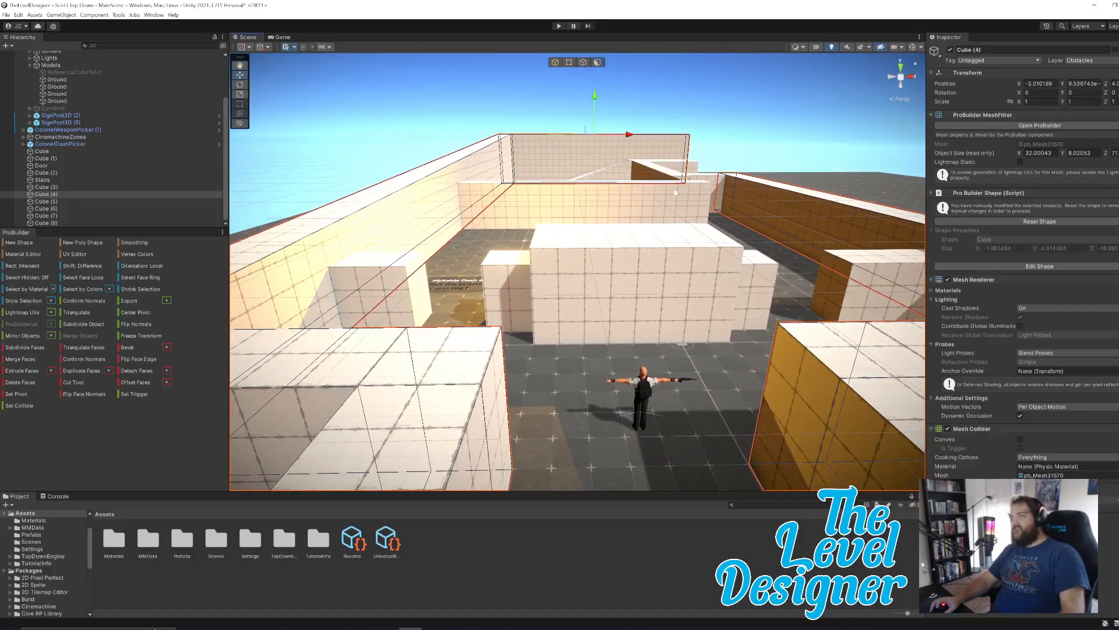
Play the level and walk the character around the walled starting area to judge the space.
mouse_move(717, 303)
right_mouse_down()
mouse_move(784, 293)
mouse_move(705, 286)
right_mouse_up()
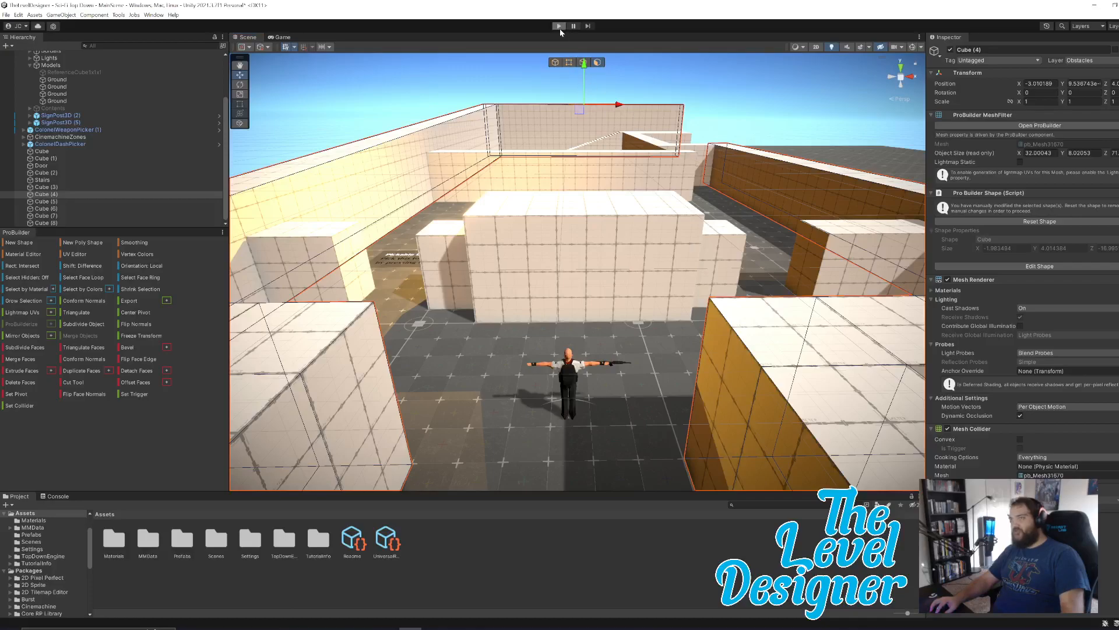
left_click(558, 27)
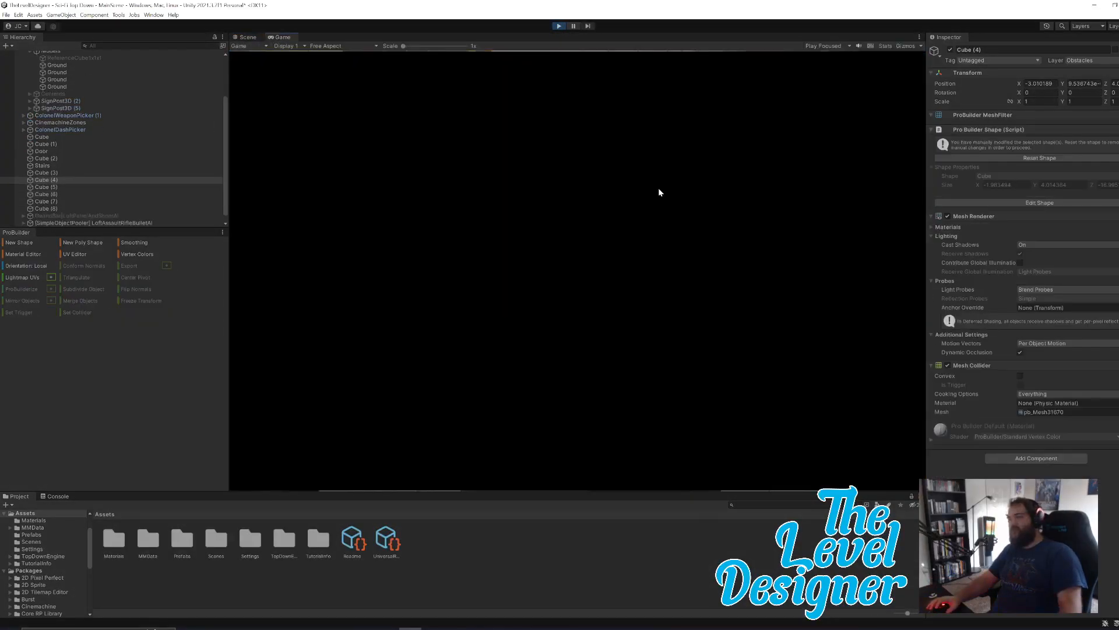
key("d")
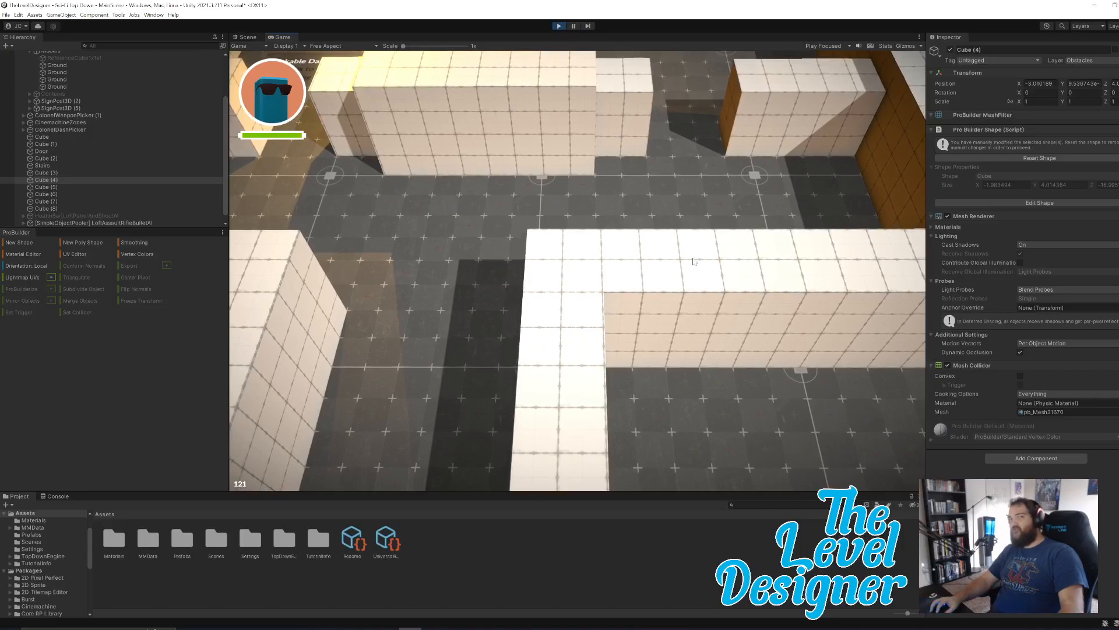
key("a")
key("s")
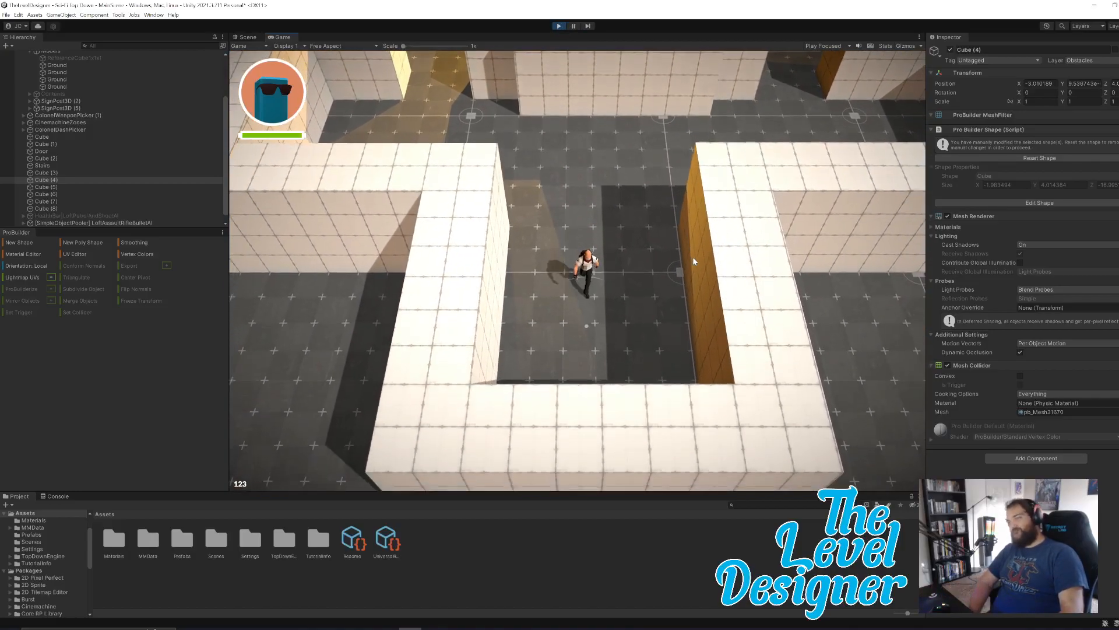
key("w")
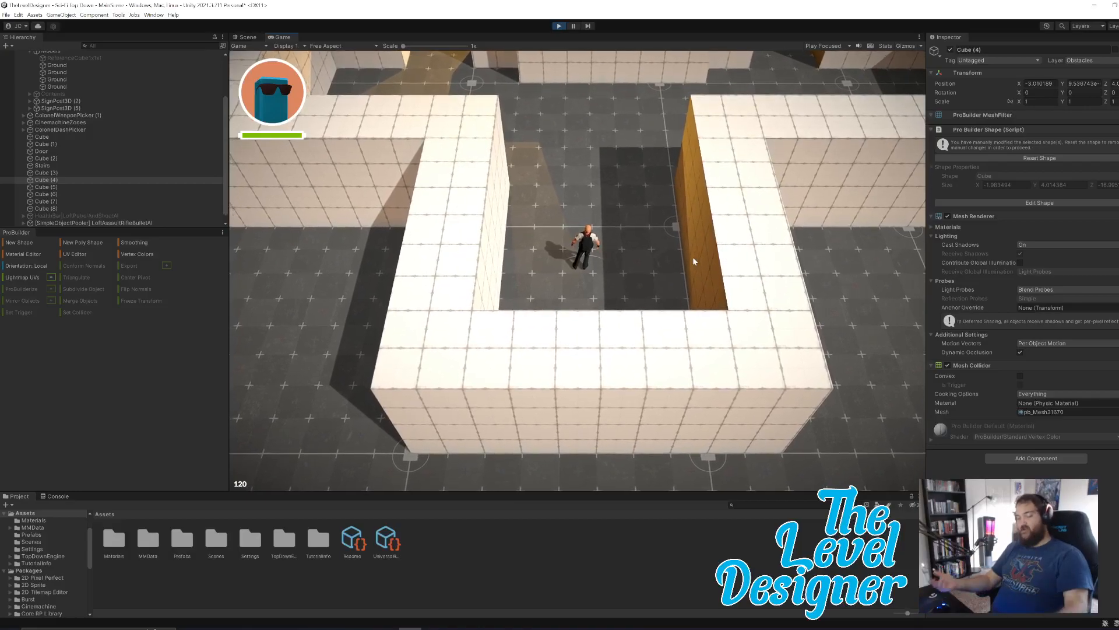
key("w")
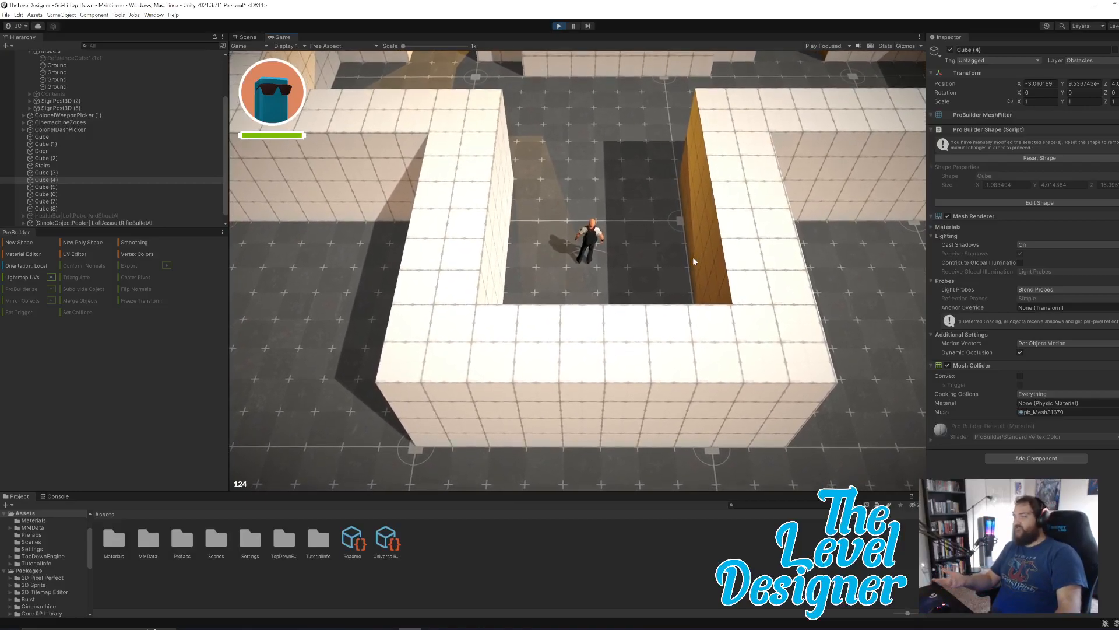
Walk the character out of the starting area and along the inner walls to check the passages and sight lines.
key("d")
key("d")
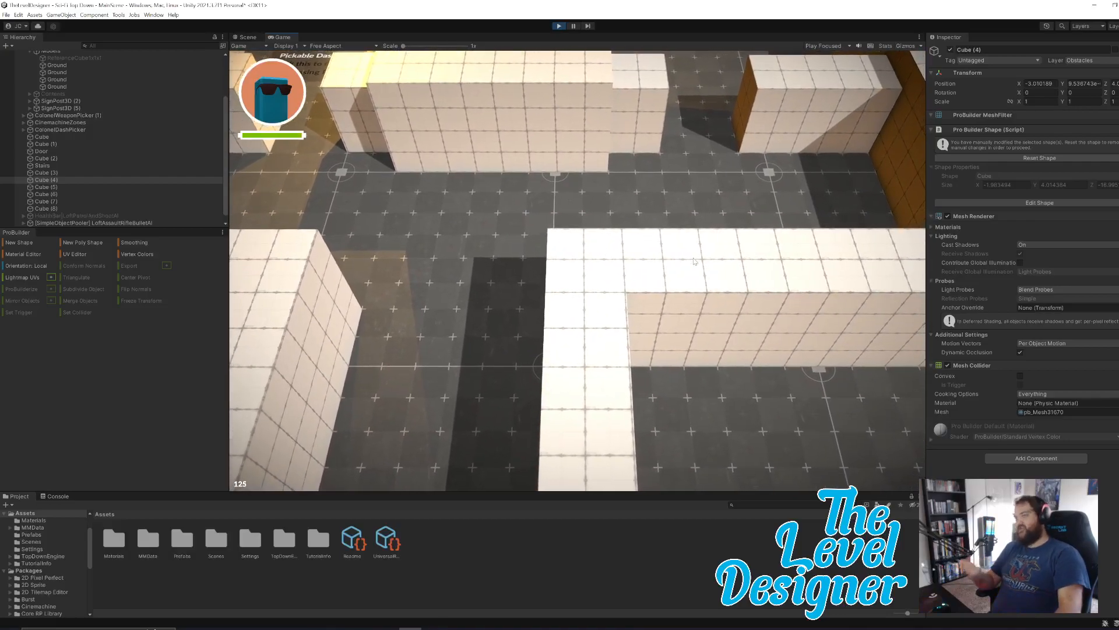
key("d")
key("a")
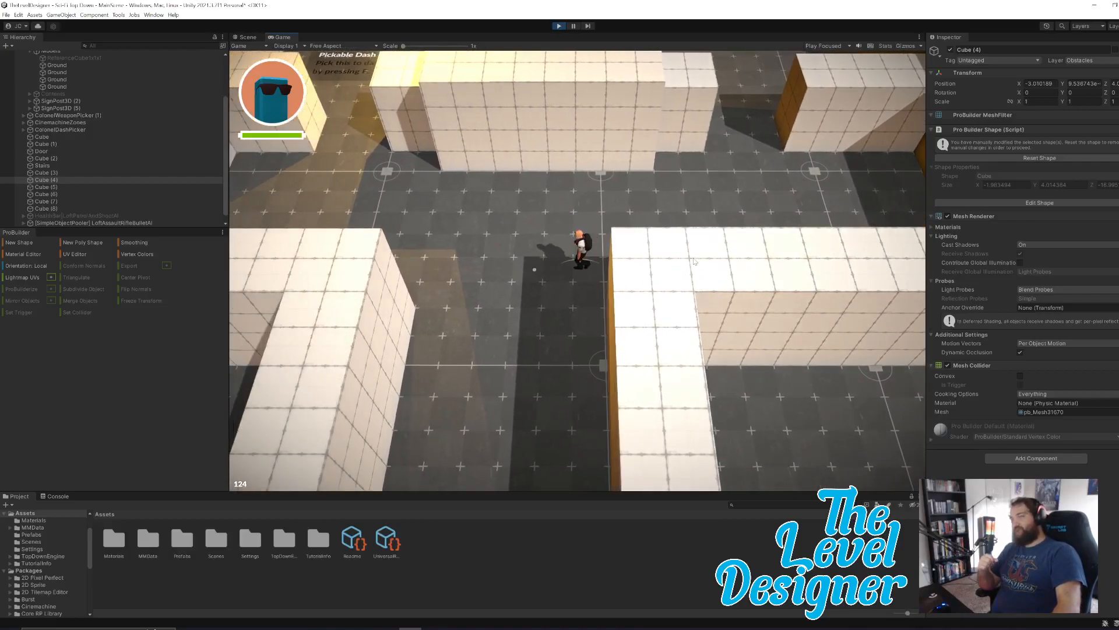
key("w")
key("s")
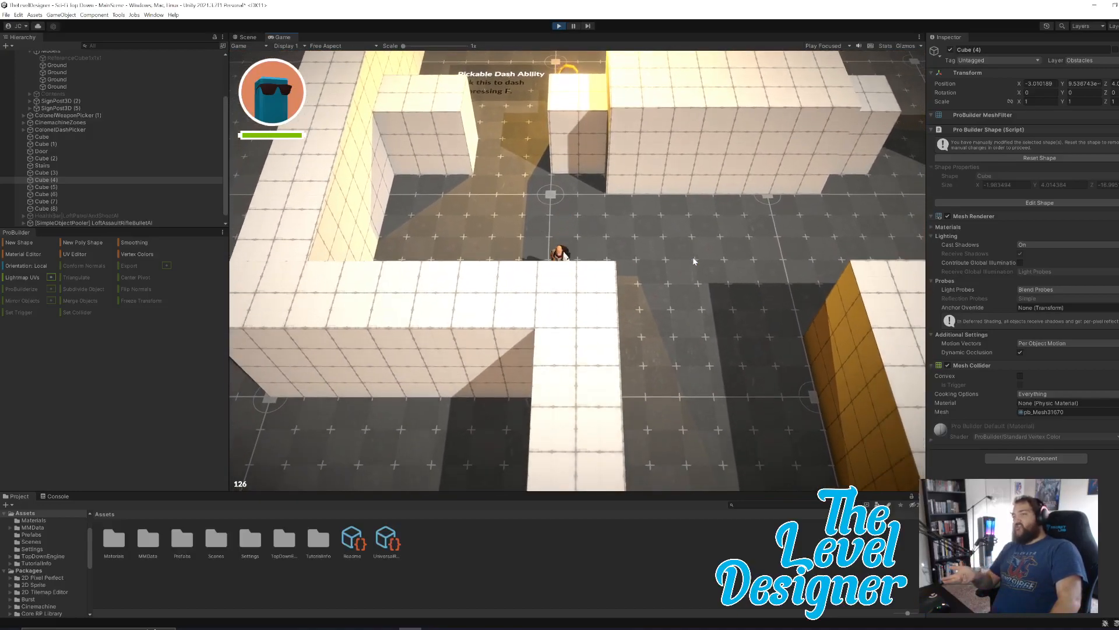
key("a")
key("d")
key("d")
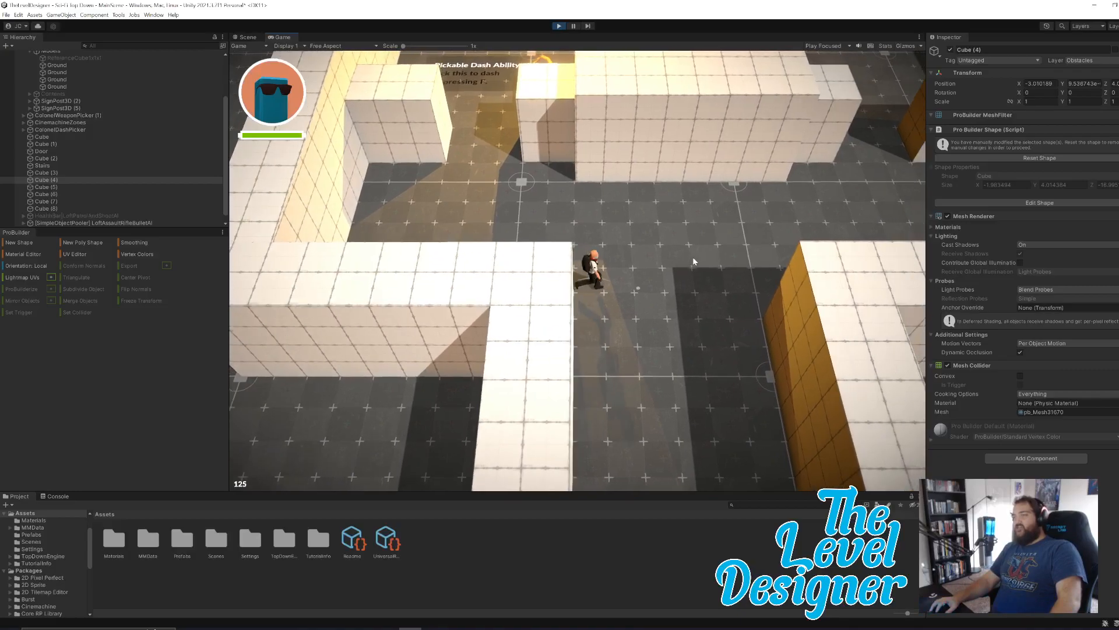
Walk the character through the gap between the inner walls and collect the Pickable Dash Ability.
key("w")
key("a")
key("w")
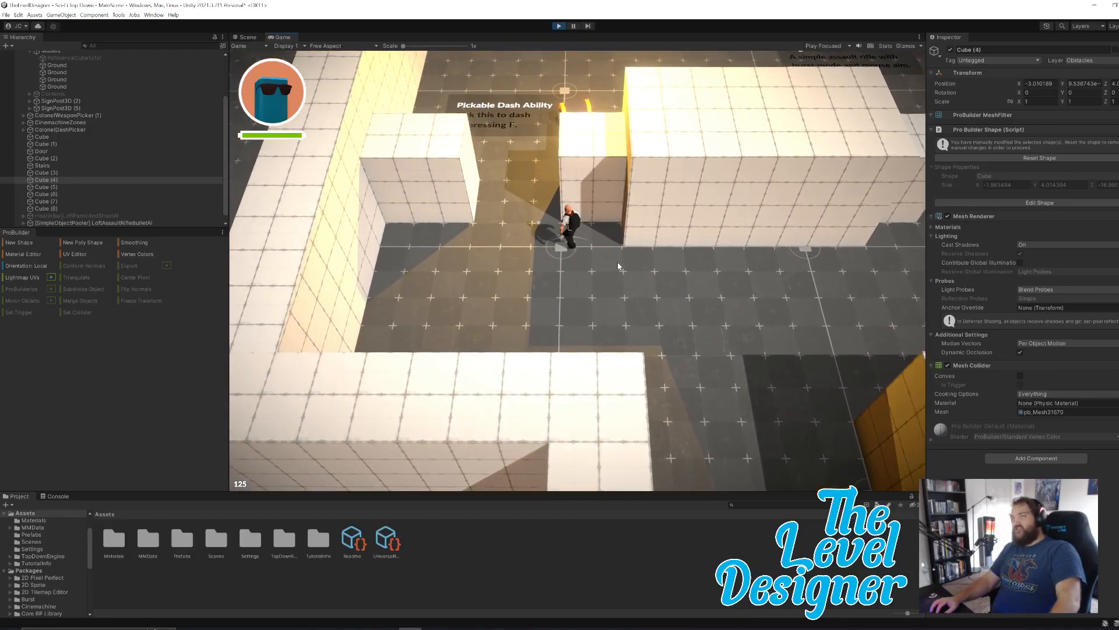
key("s")
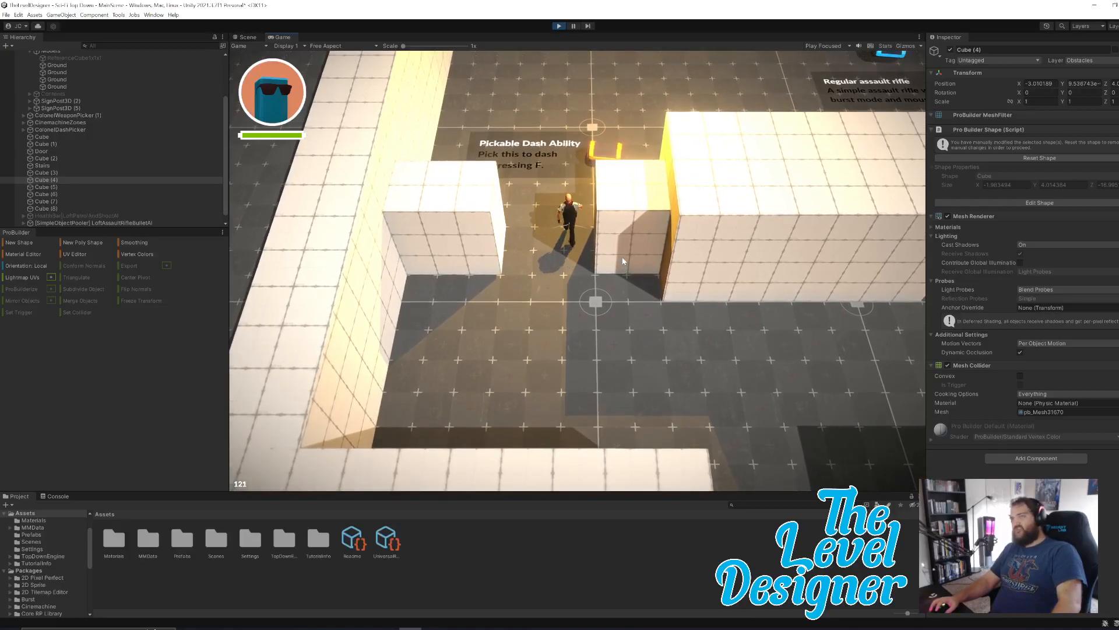
key("w")
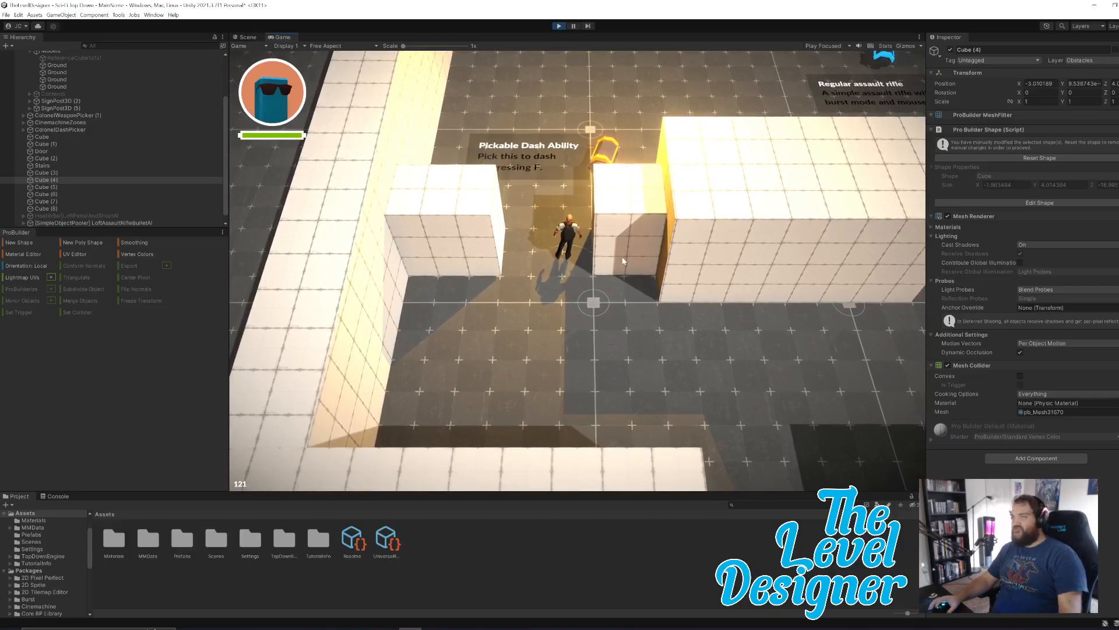
key("w")
key("d")
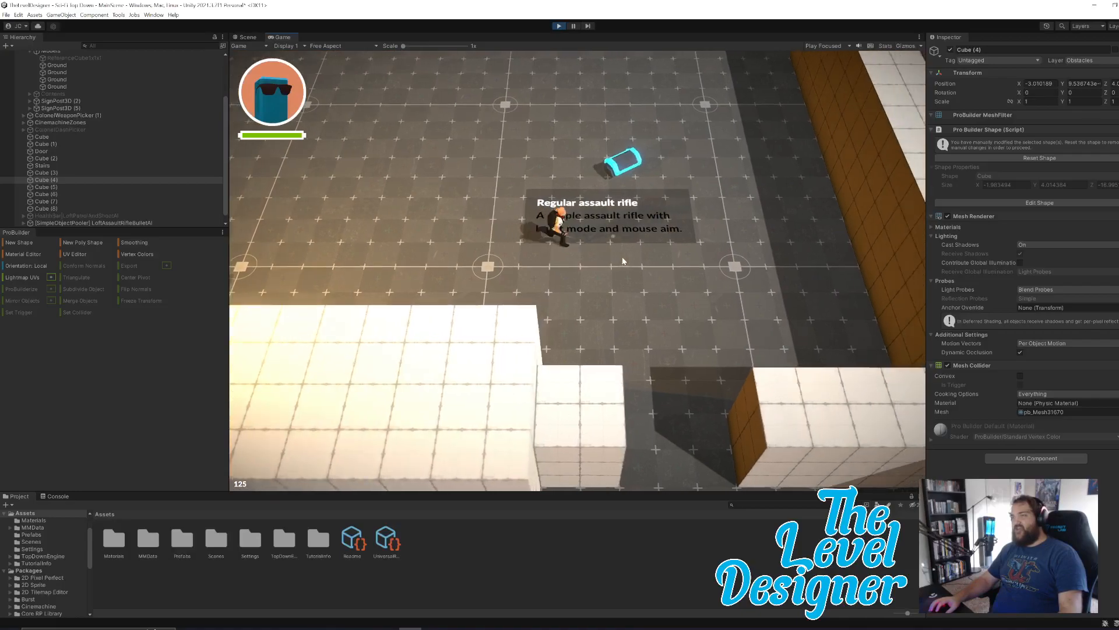
Pick up the regular assault rifle and walk the character along the outer wall into the large open room.
key("w")
key("w")
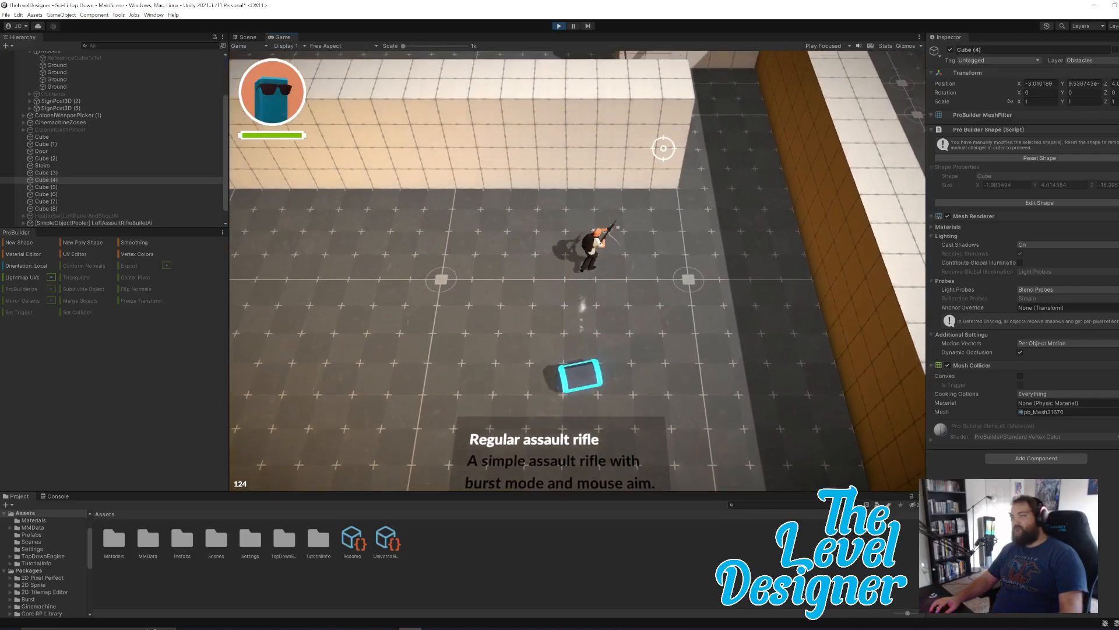
key("d")
key("w")
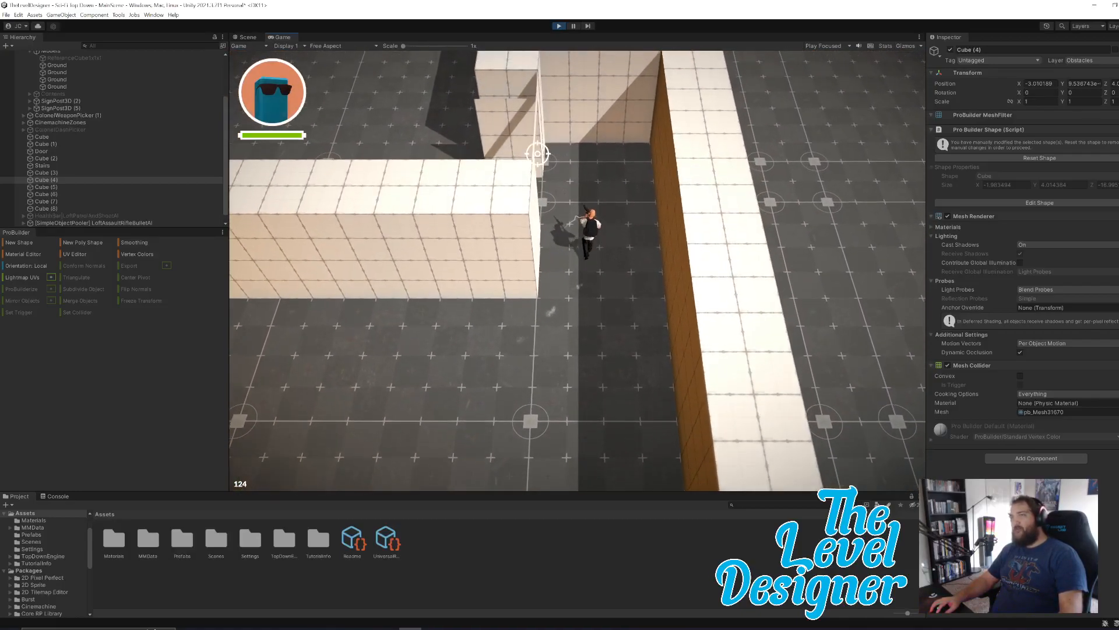
key("w")
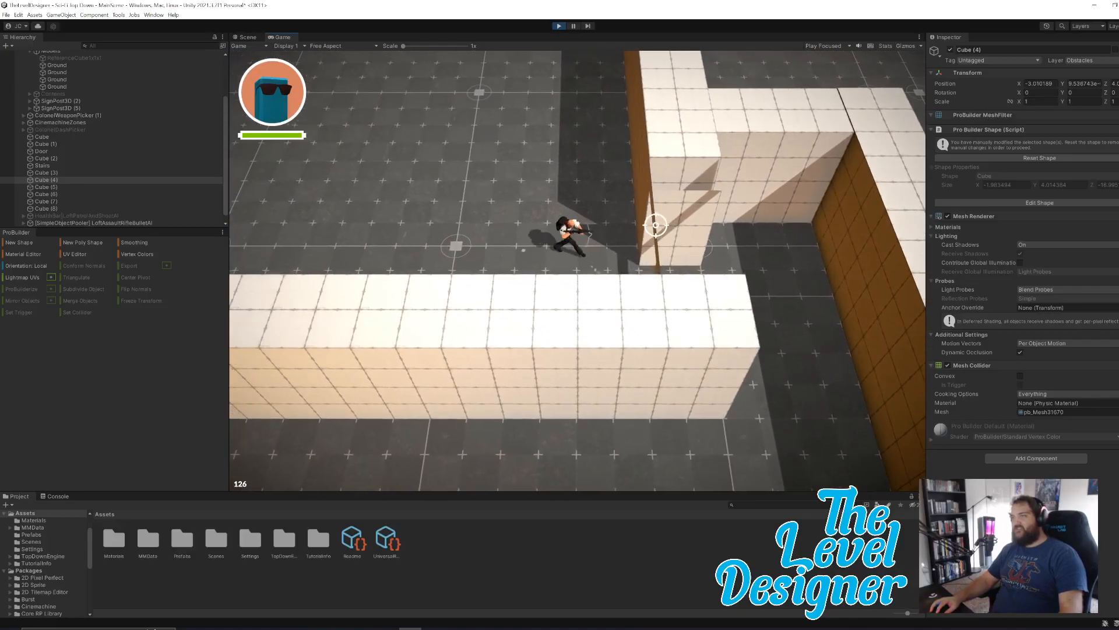
Playtest combat in the large room by firing the rifle while moving the character in all directions.
key("w")
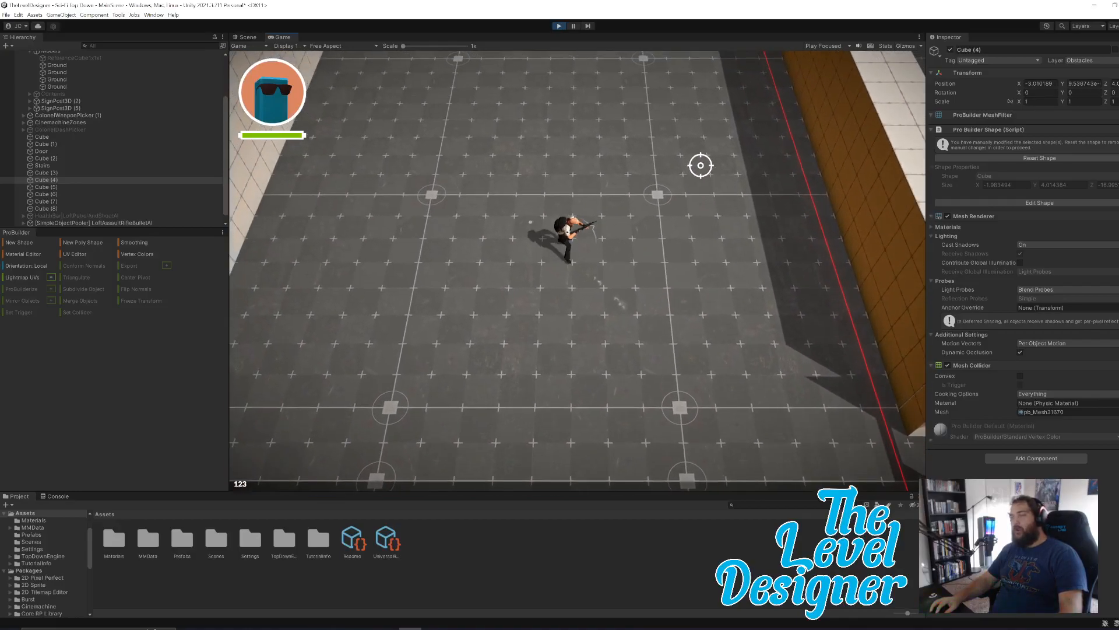
left_click_drag(710, 120, 785, 145)
key("s")
key("d")
key("w")
key("a")
key("a")
key("s")
key("d")
key("w")
key("a")
key("s")
key("d")
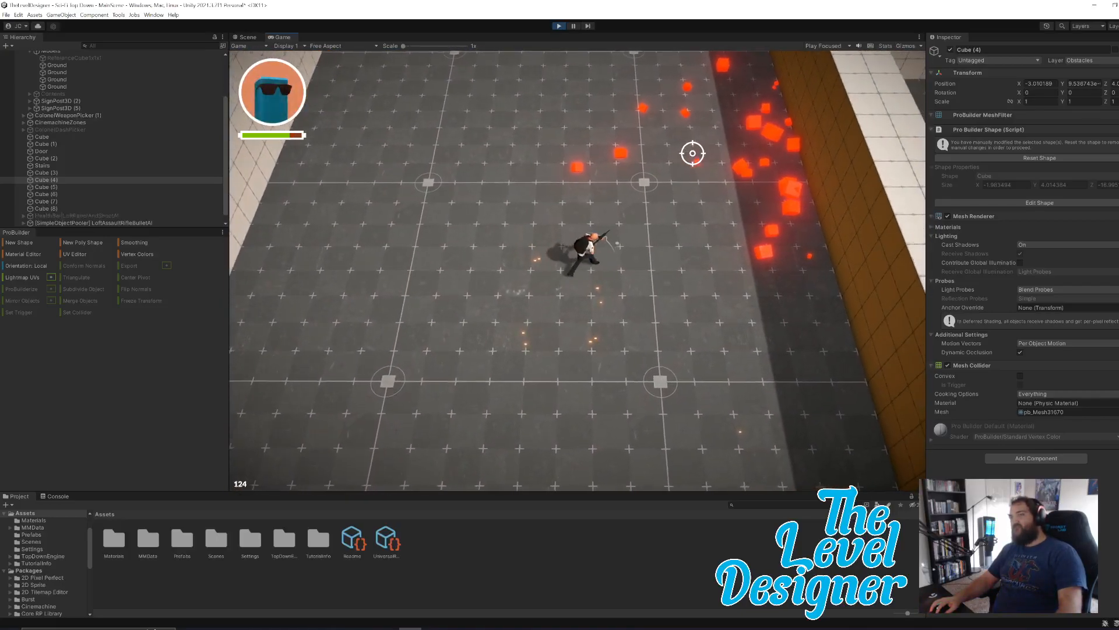
Walk the character to the foot of the stairs and end the playtest.
key("w")
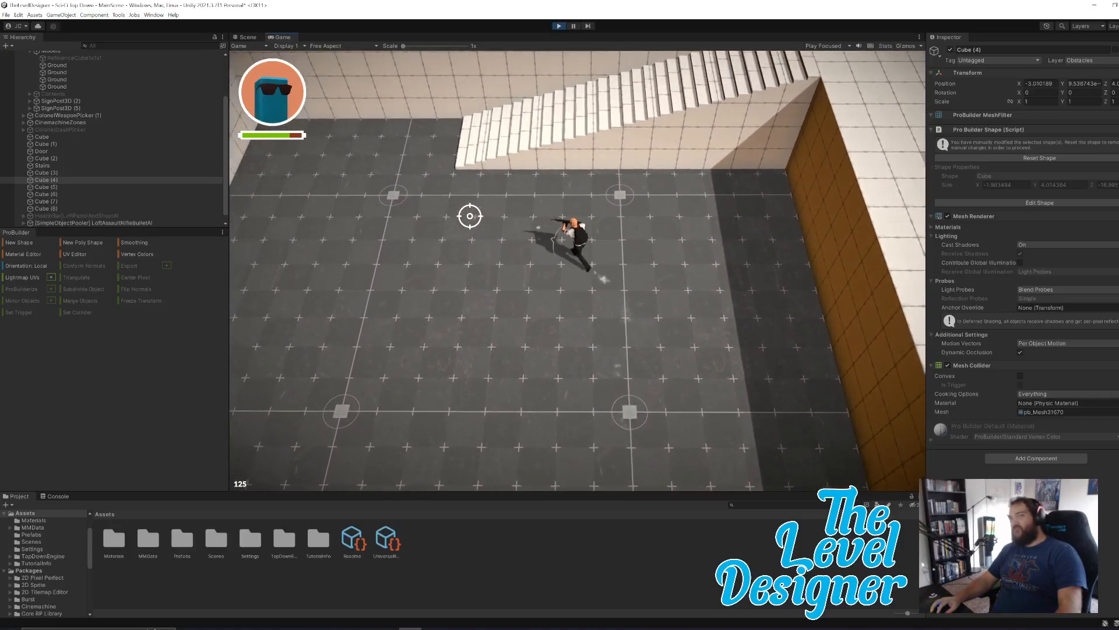
key("Escape")
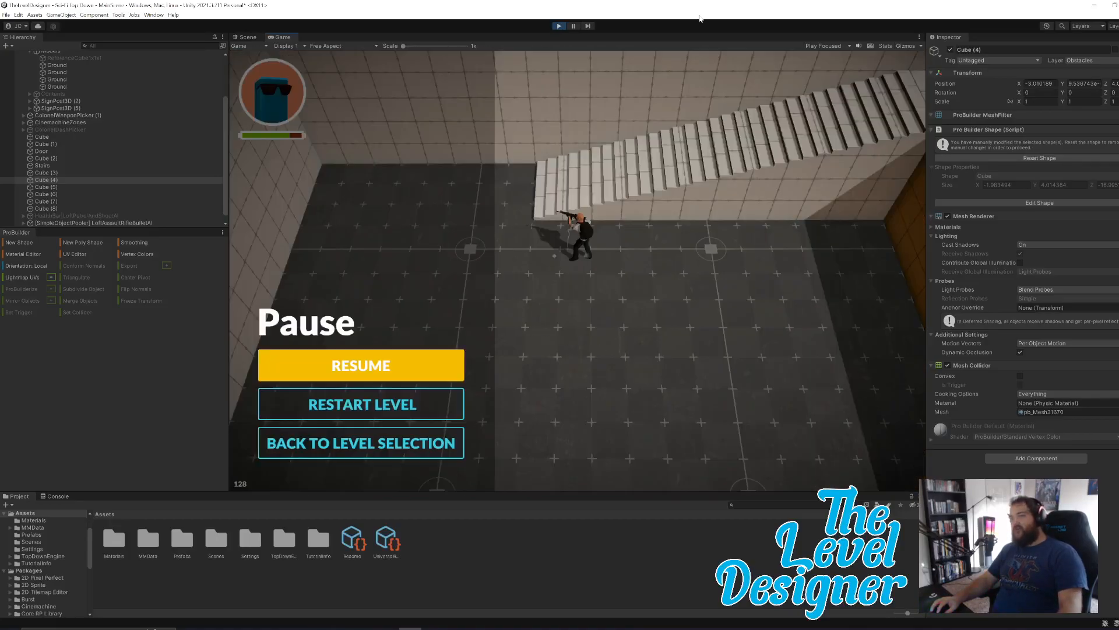
left_click(558, 26)
Select the LoftPatrolAndShootAI enemy in the scene, view it up close beside the wall, and expand its child objects.
right_click_drag(691, 279, 225, 359)
key("w")
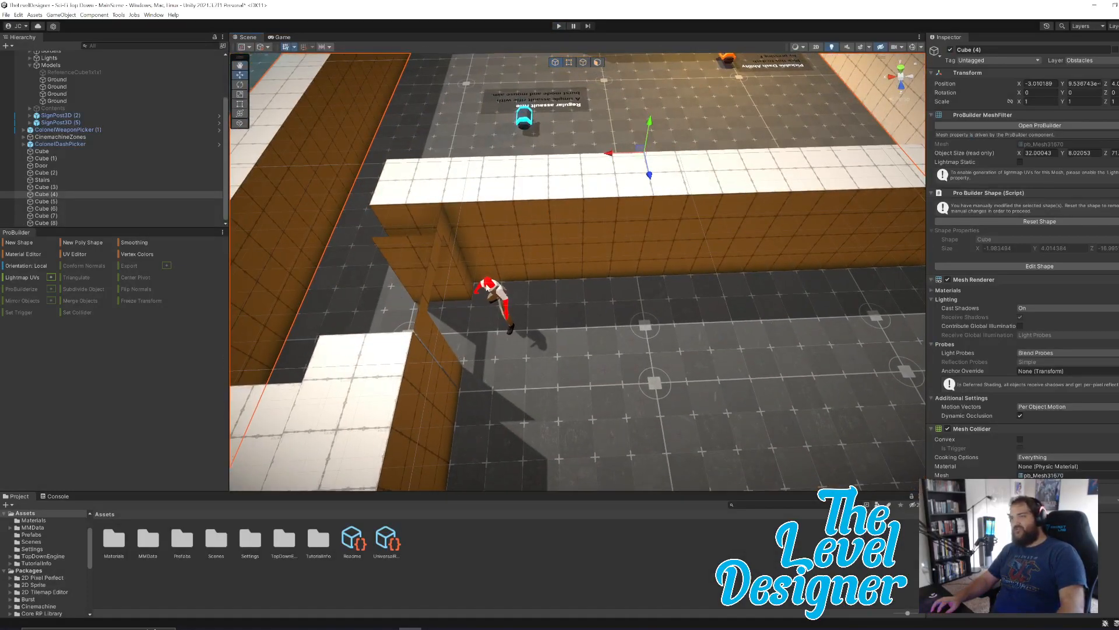
left_click(500, 287)
key("w")
right_click_drag(635, 285, 862, 255)
key("s")
right_click_drag(627, 338, 476, 255)
key("w")
scroll(113, 167, "down", 2)
scroll(113, 167, "up", 3)
left_click(23, 68)
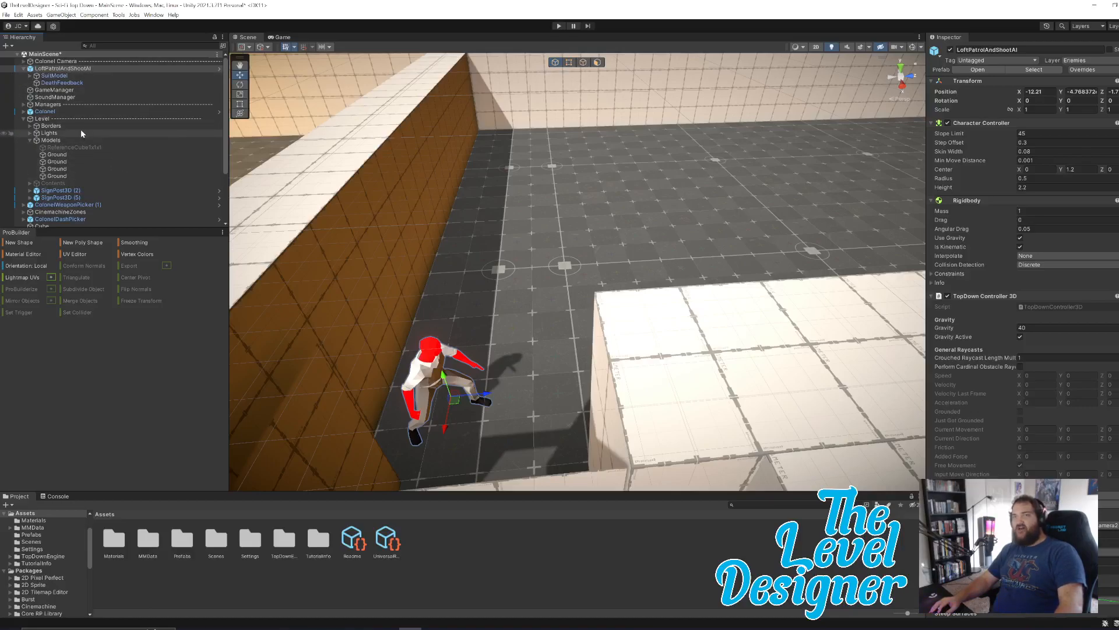
Look through the scene's object list, including the children of SuitModel and Contents and the level's cubes.
scroll(85, 131, "down", 3)
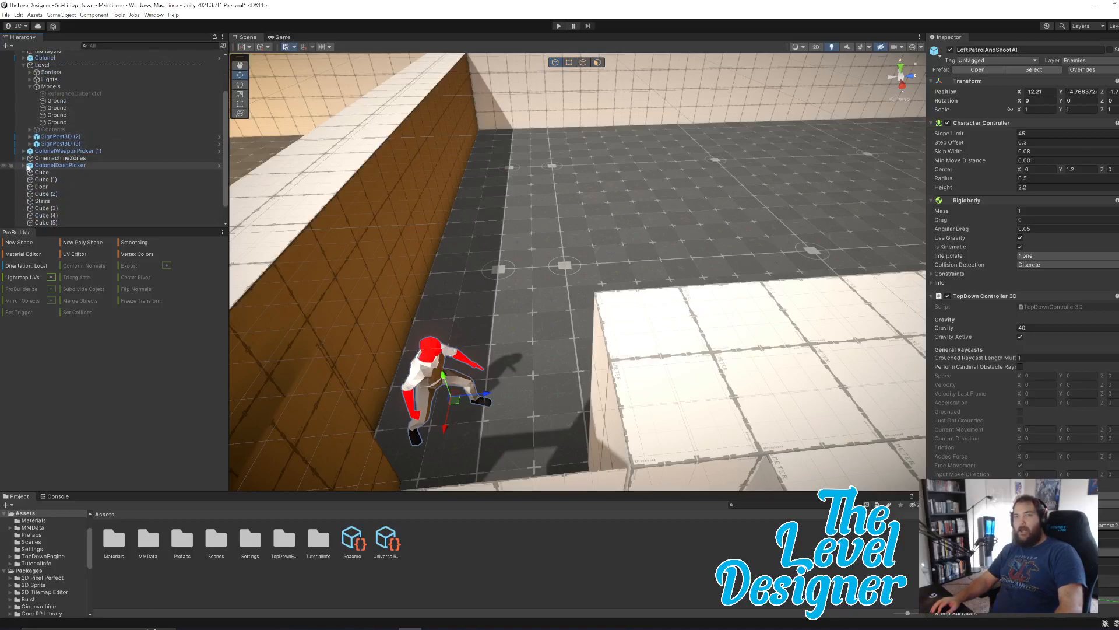
scroll(62, 162, "up", 1)
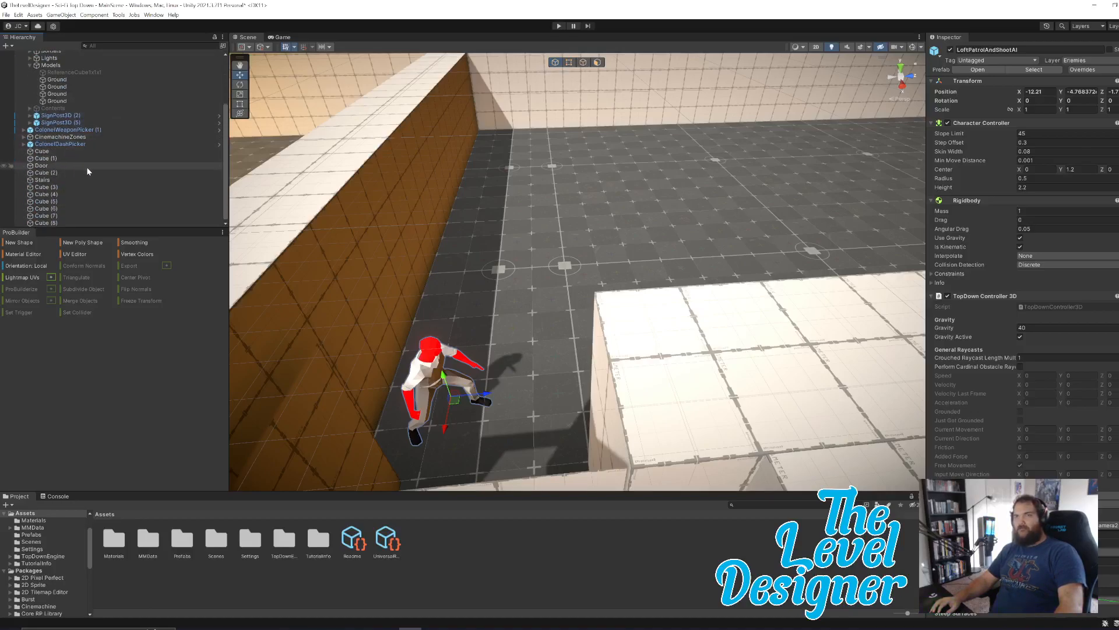
scroll(85, 167, "up", 2)
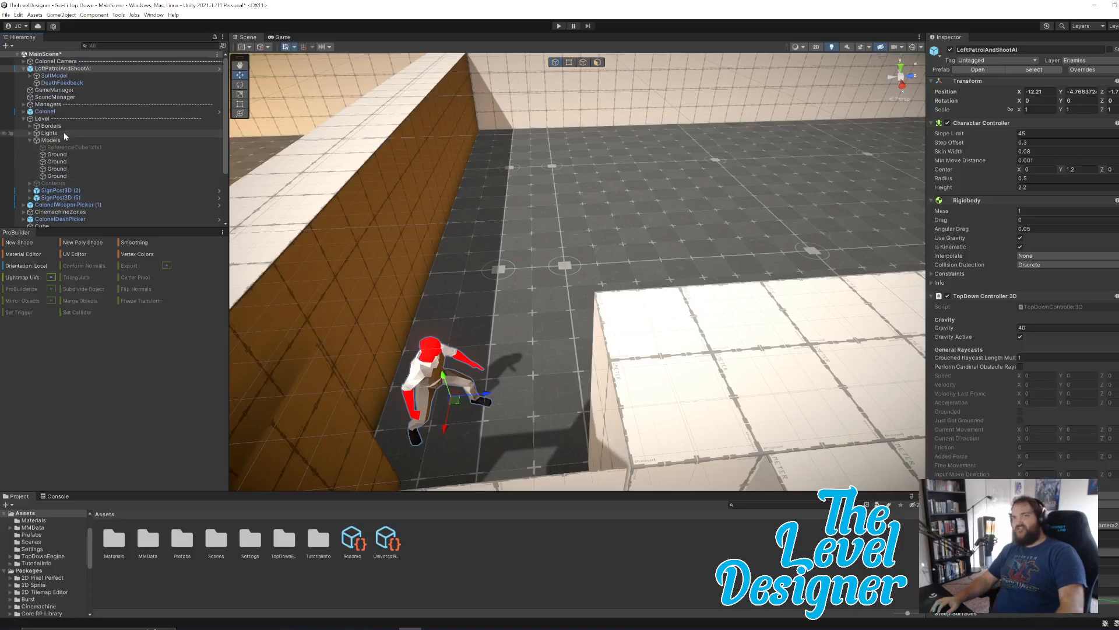
left_click(32, 76)
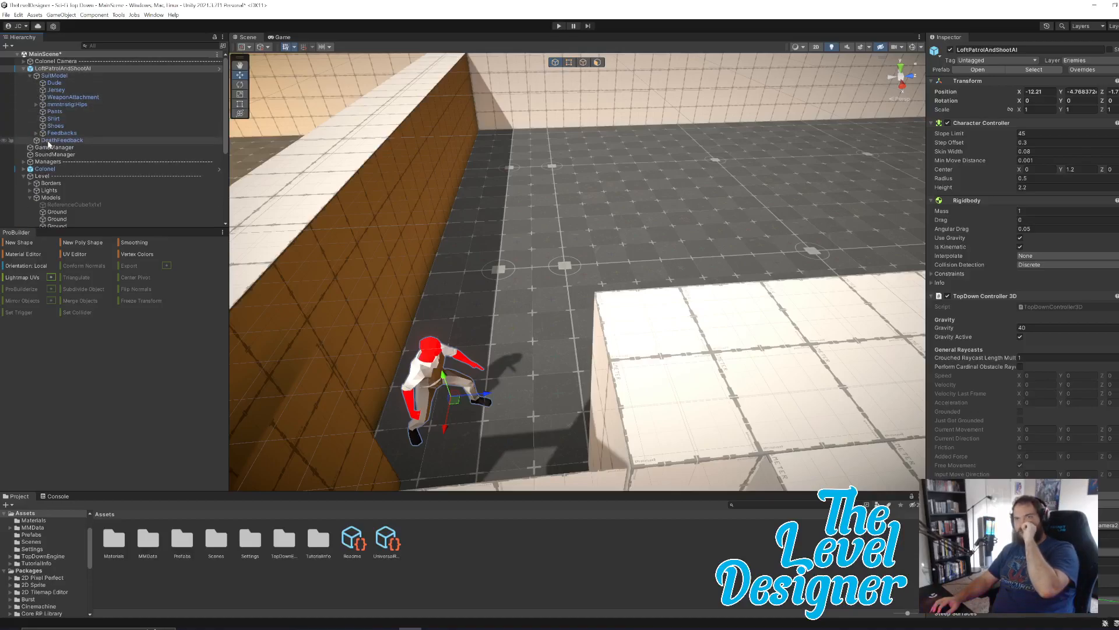
scroll(89, 146, "down", 3)
scroll(114, 144, "down", 3)
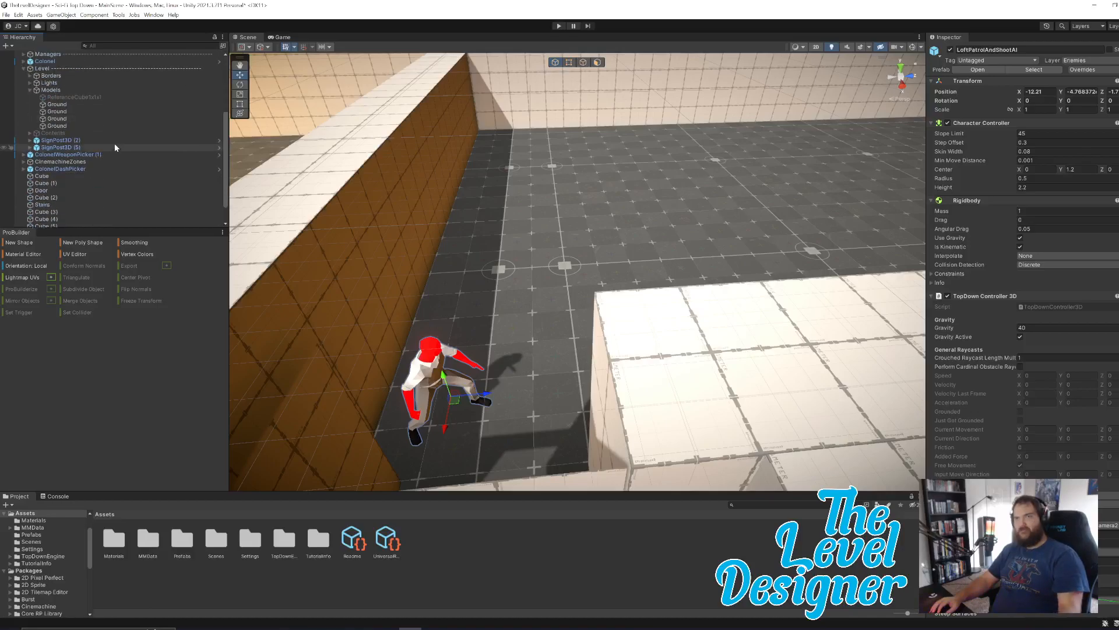
left_click(29, 133)
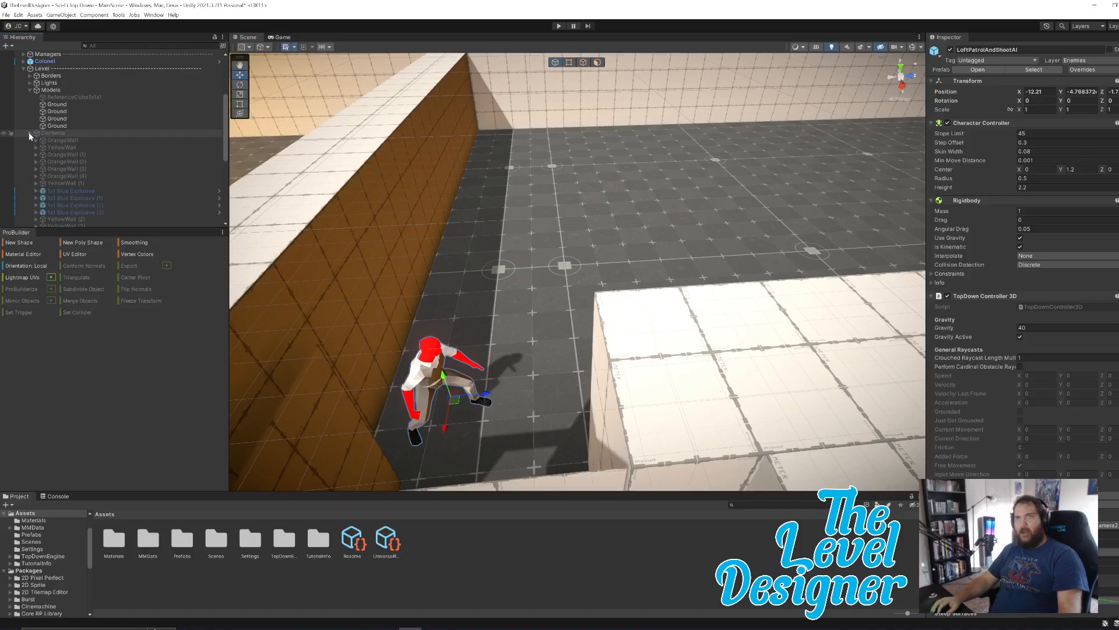
left_click(30, 134)
scroll(89, 174, "down", 2)
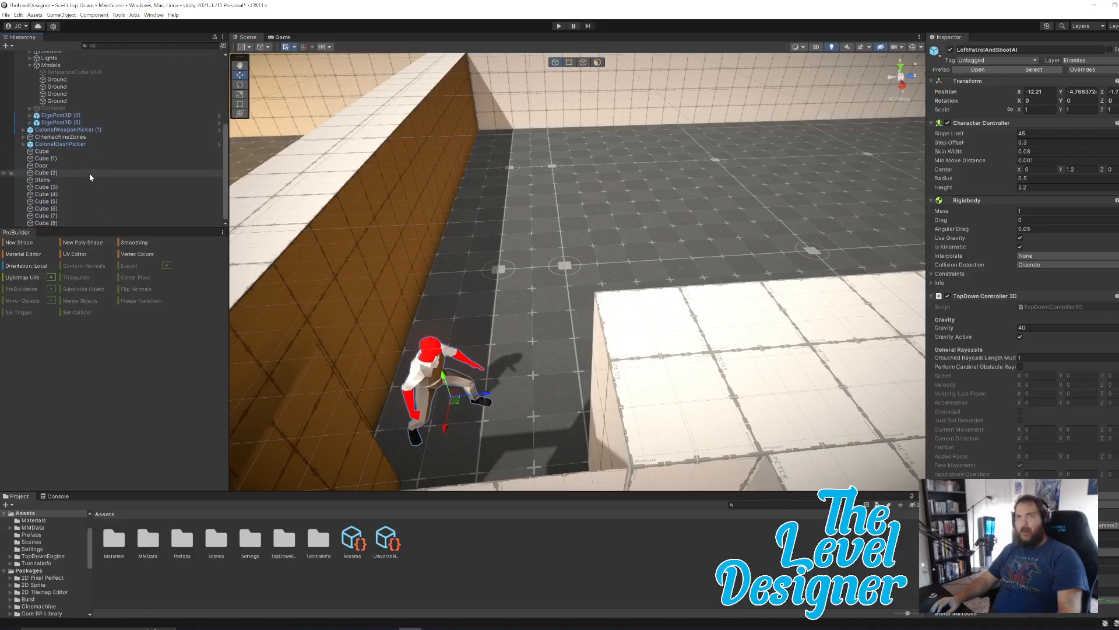
left_click(76, 151)
scroll(99, 156, "up", 4)
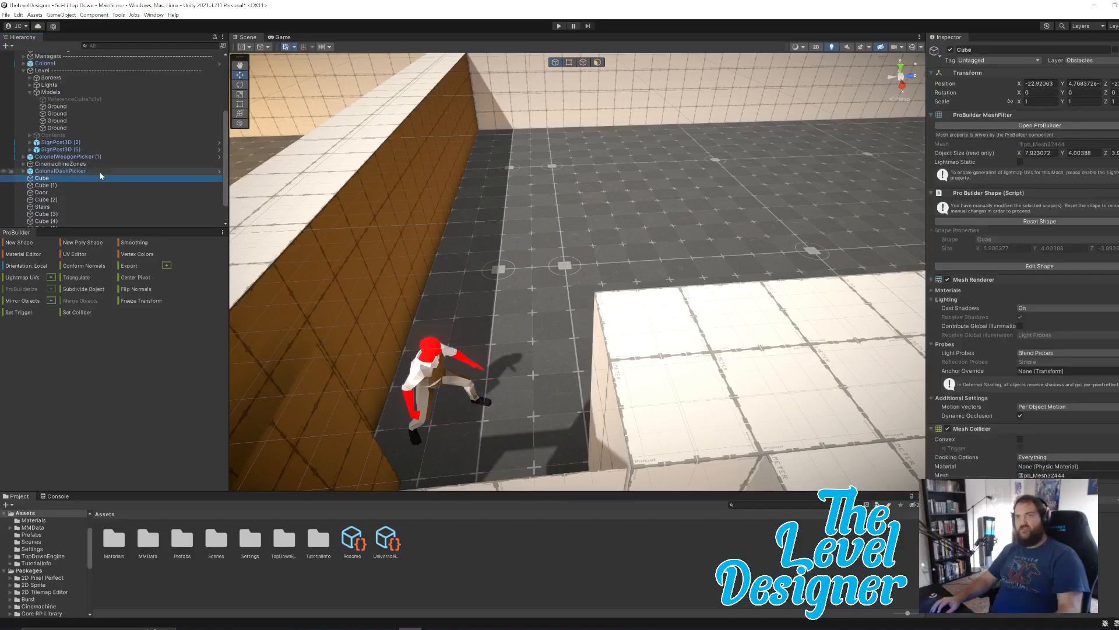
scroll(115, 153, "up", 2)
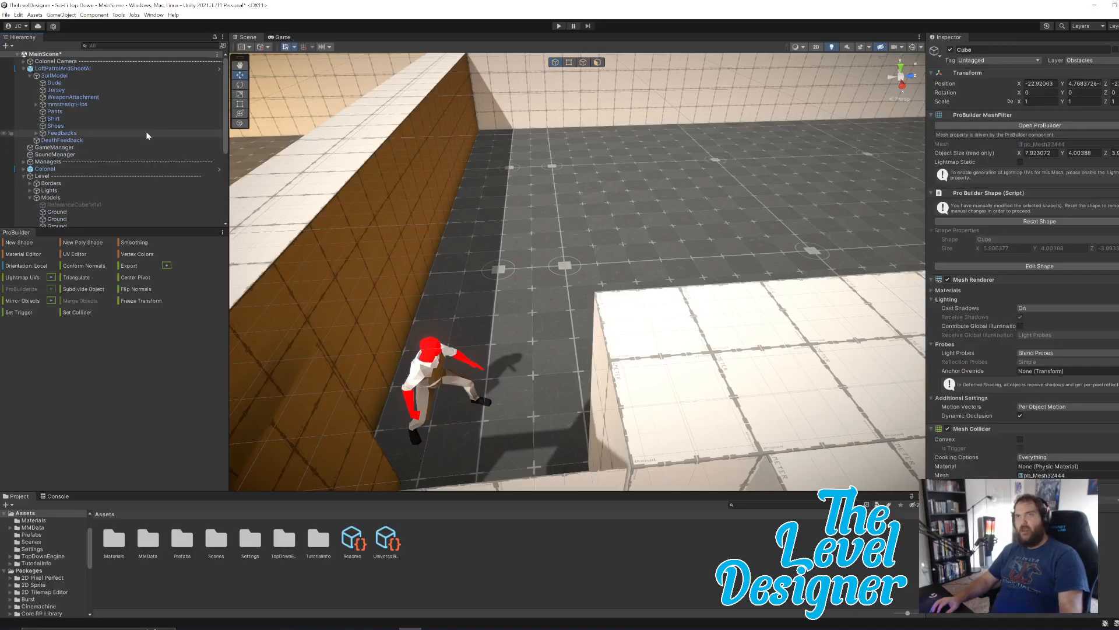
scroll(146, 136, "down", 3)
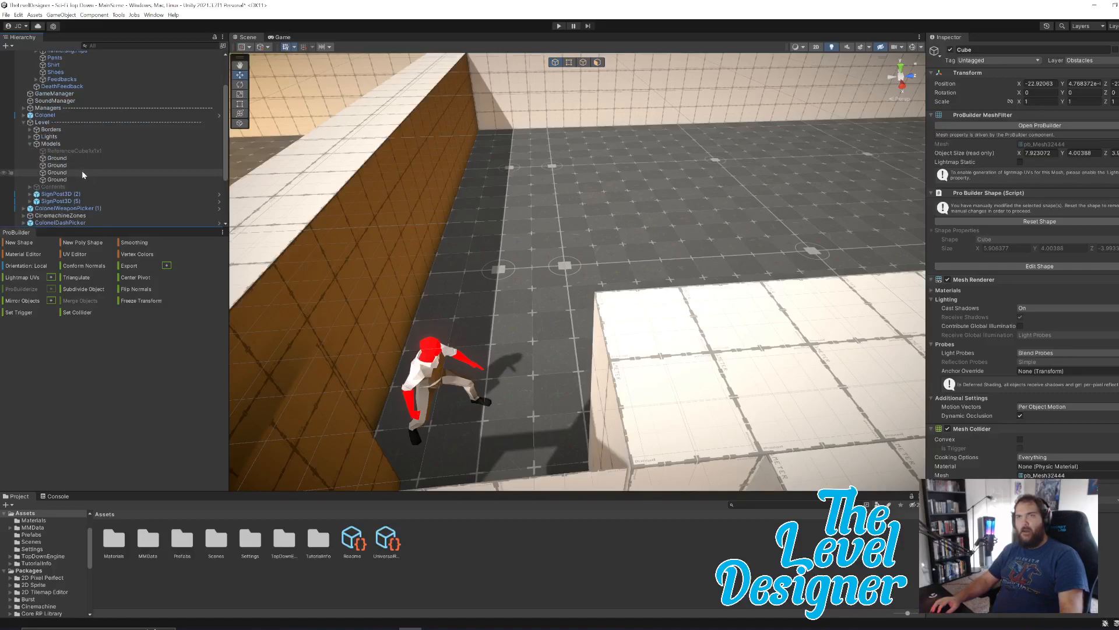
scroll(131, 184, "down", 2)
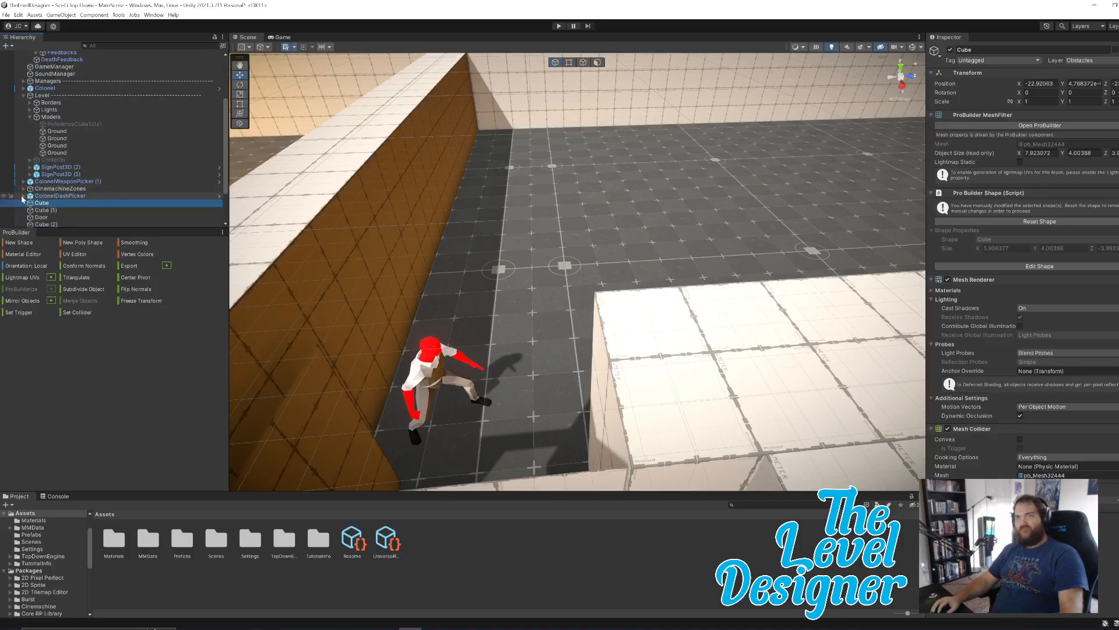
scroll(105, 181, "up", 5)
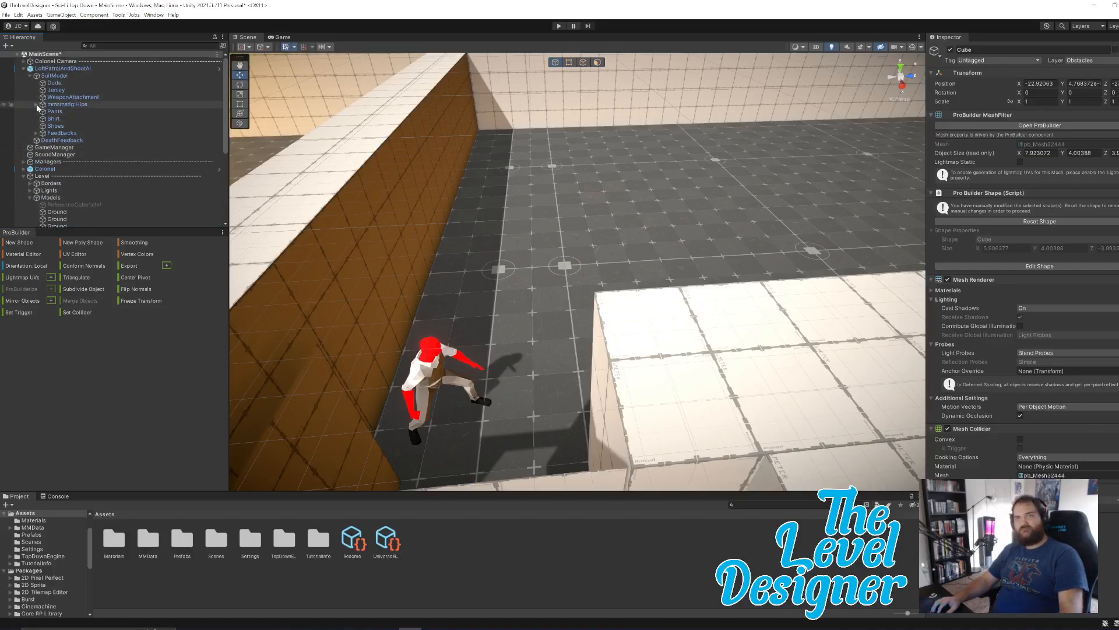
Inspect the components of the enemy's SuitModel, Dude and Hips objects, and look at the child objects of ColonelDashPicker.
left_click(50, 76)
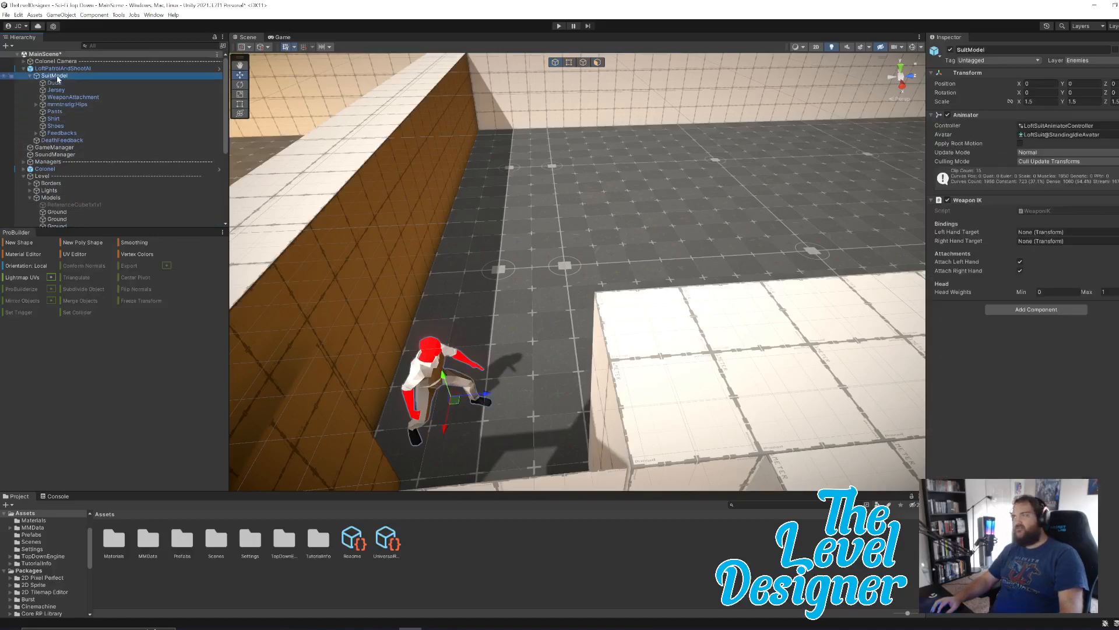
left_click(64, 83)
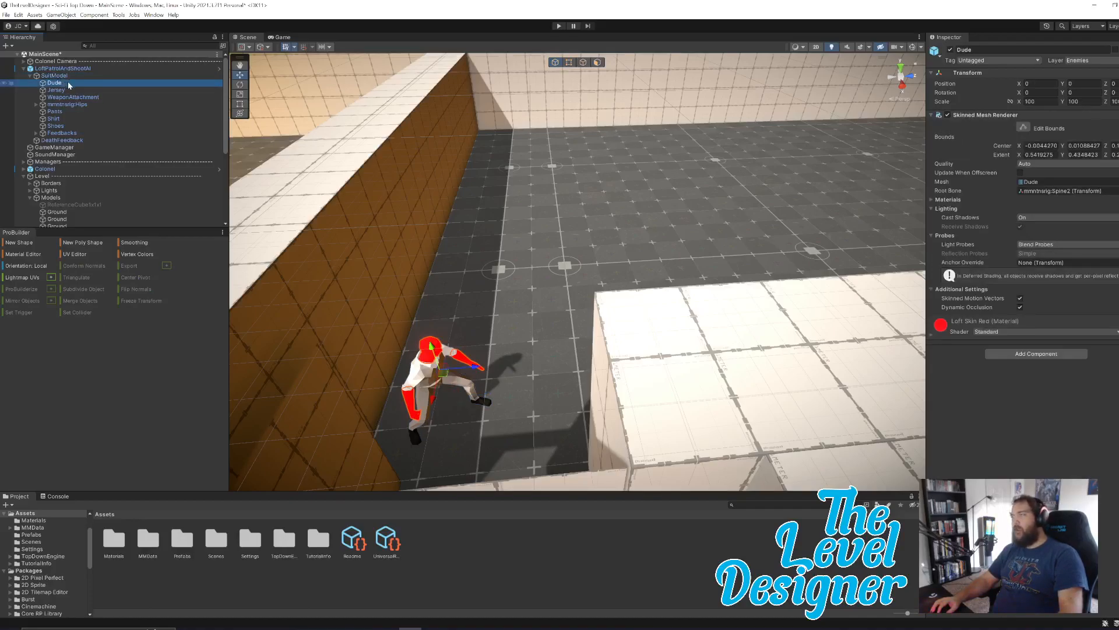
left_click(71, 105)
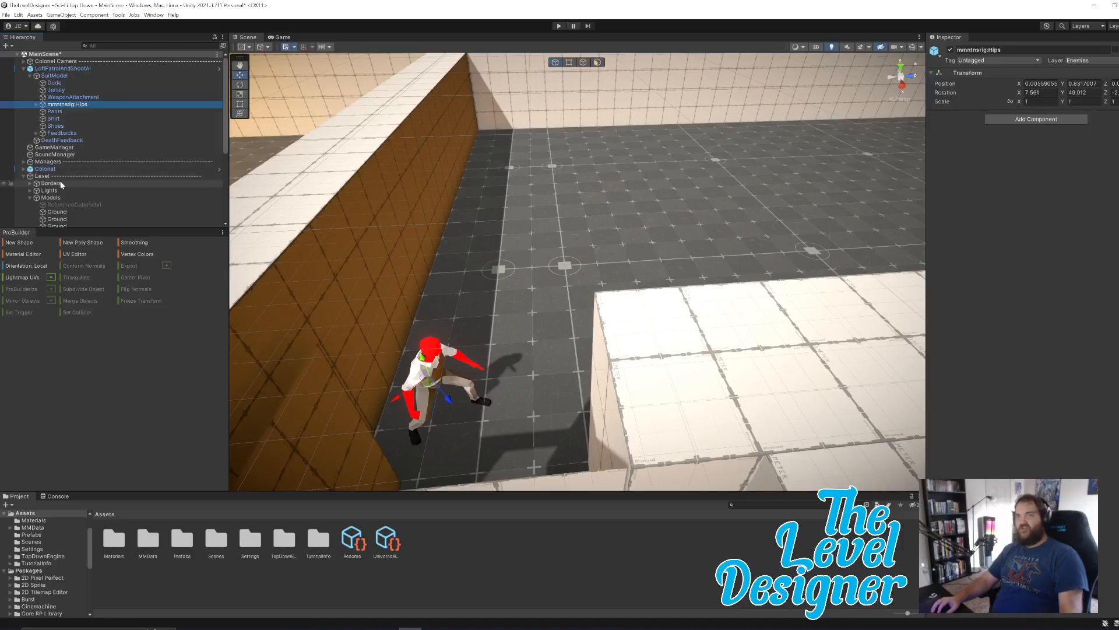
scroll(59, 183, "down", 3)
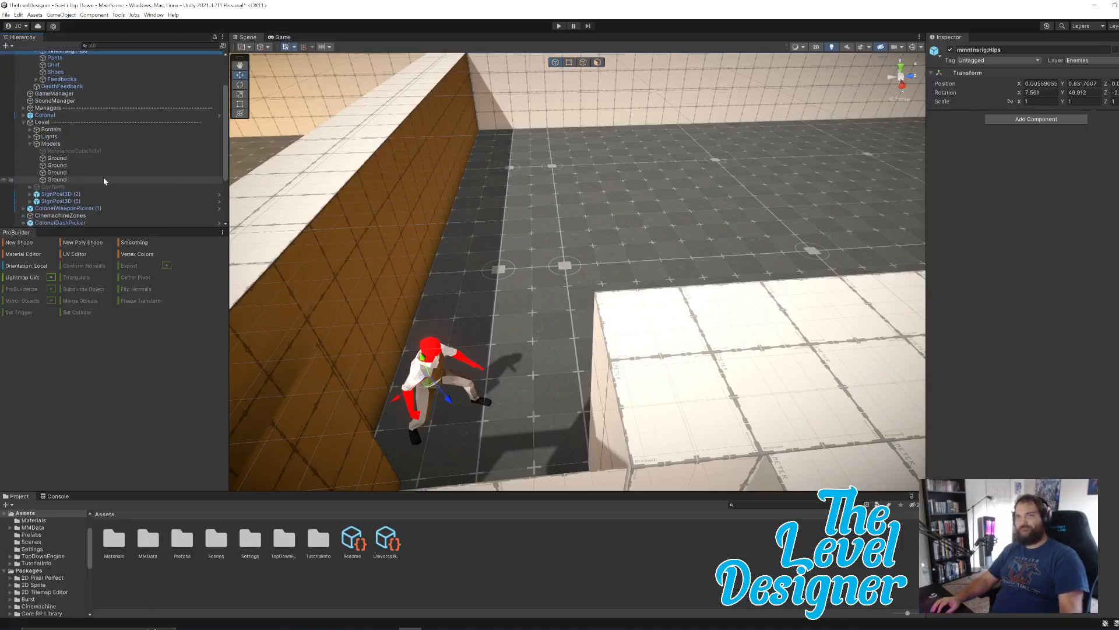
scroll(112, 174, "down", 2)
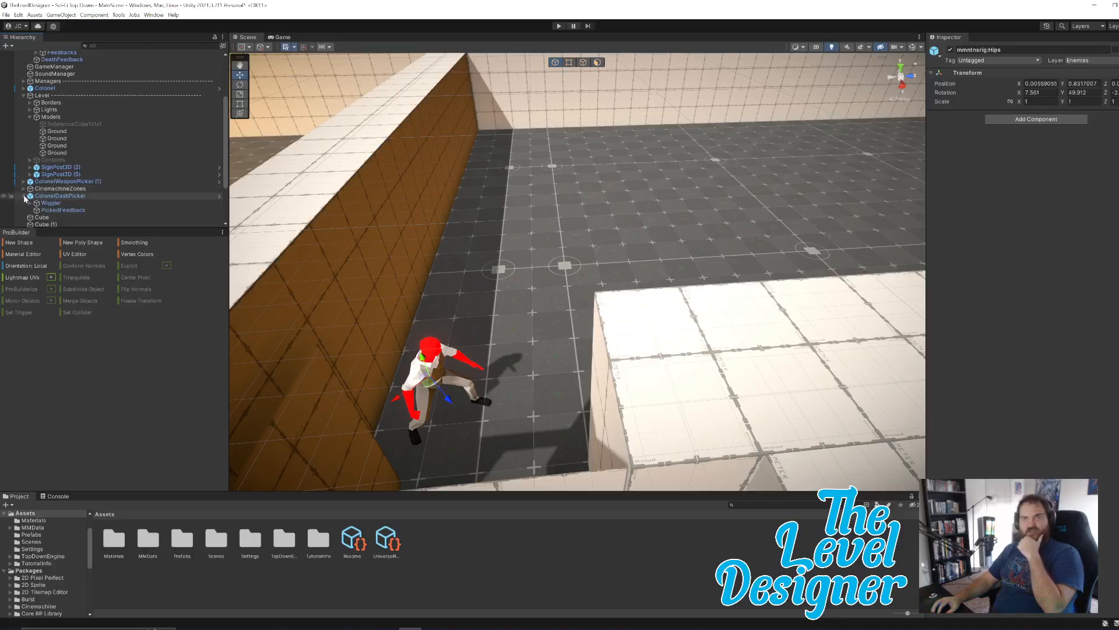
scroll(68, 195, "up", 3)
scroll(73, 201, "up", 3)
right_click_drag(594, 216, 633, 221)
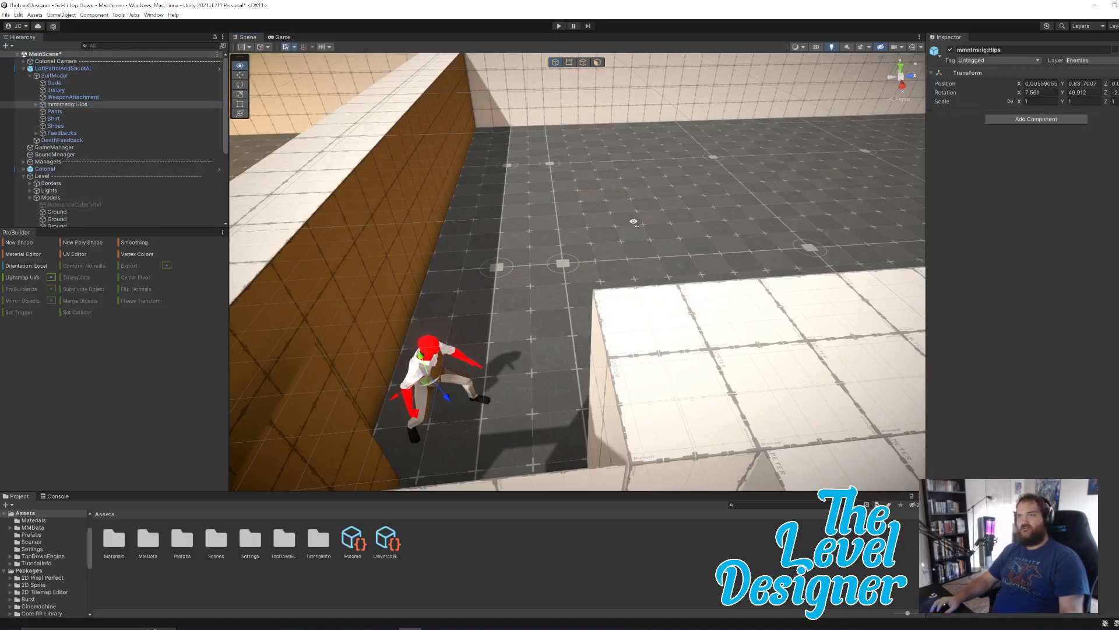
Examine the component settings of the LoftPatrolAndShootAI enemy and of its Feedbacks child object.
left_click(440, 356)
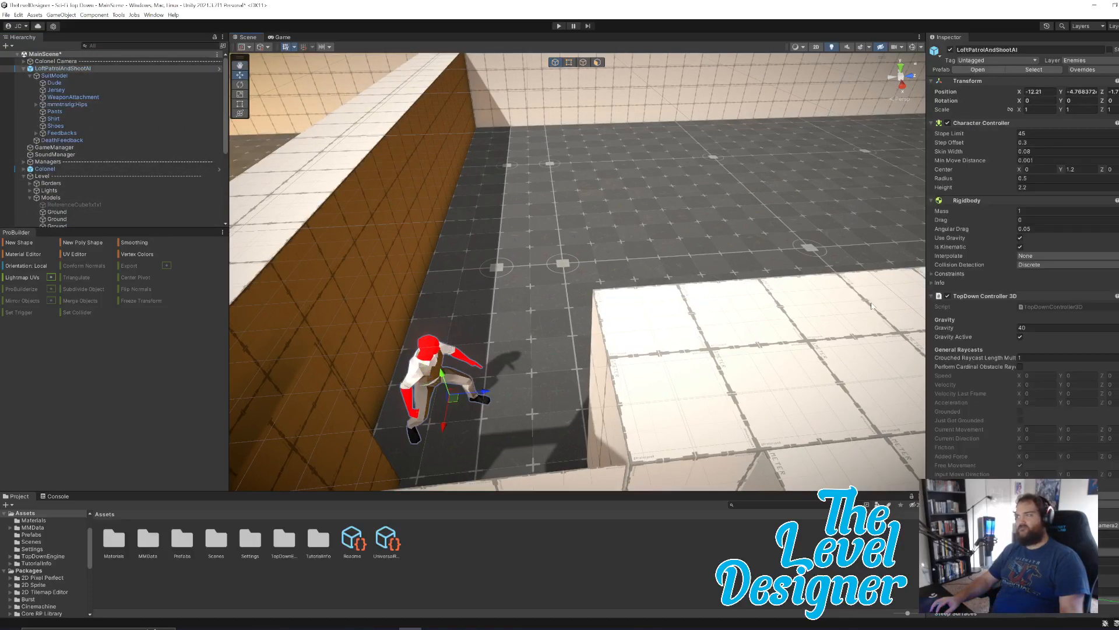
scroll(1020, 292, "down", 1)
scroll(1011, 293, "down", 2)
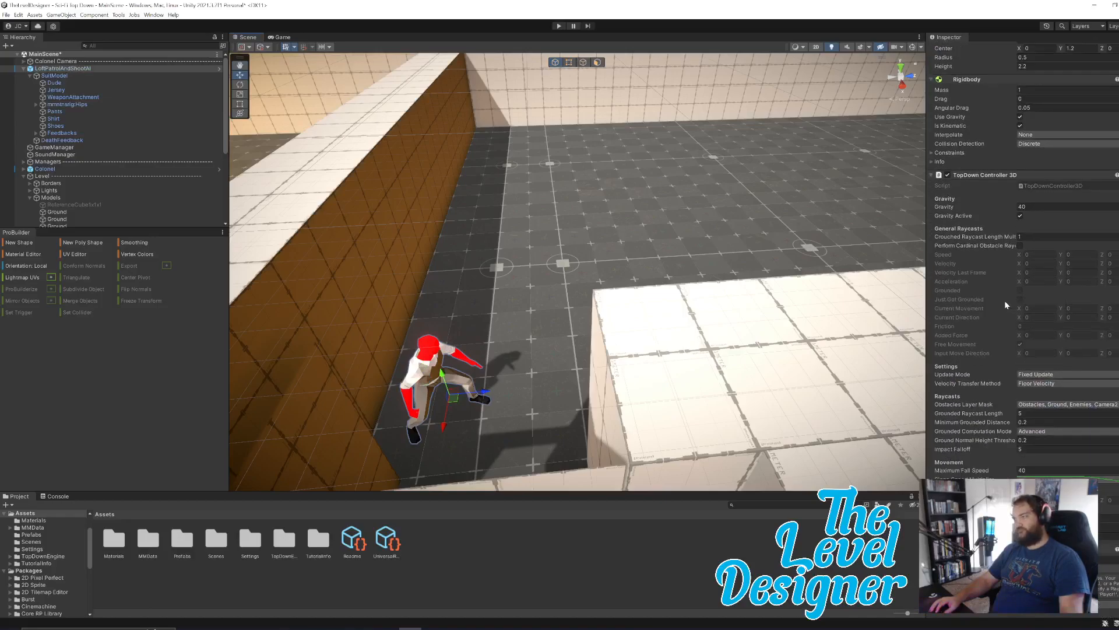
scroll(1021, 339, "down", 3)
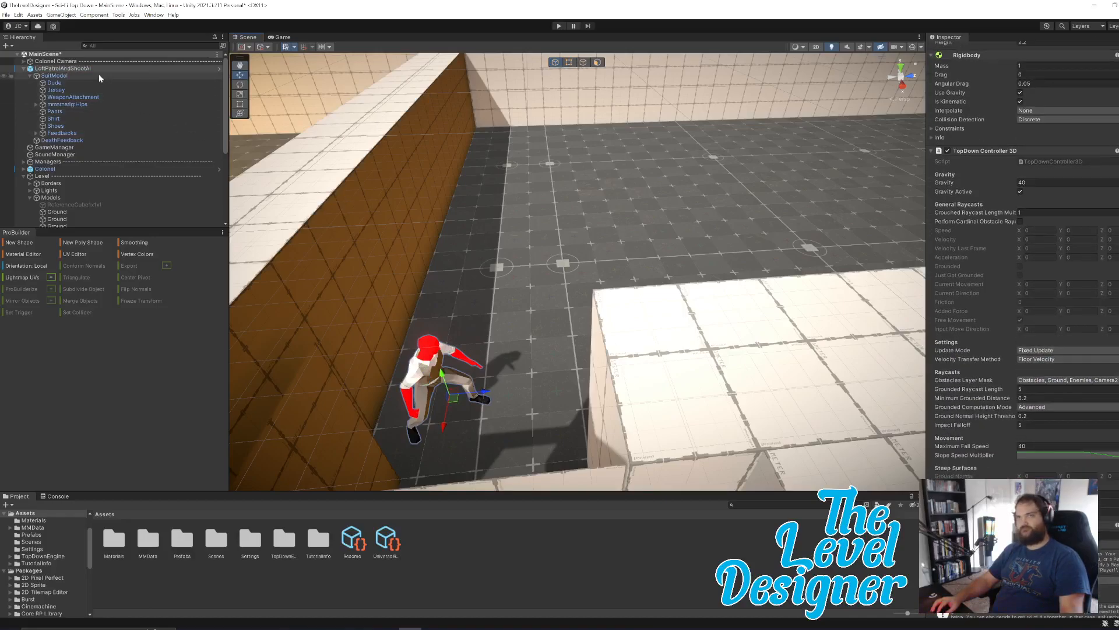
left_click(82, 132)
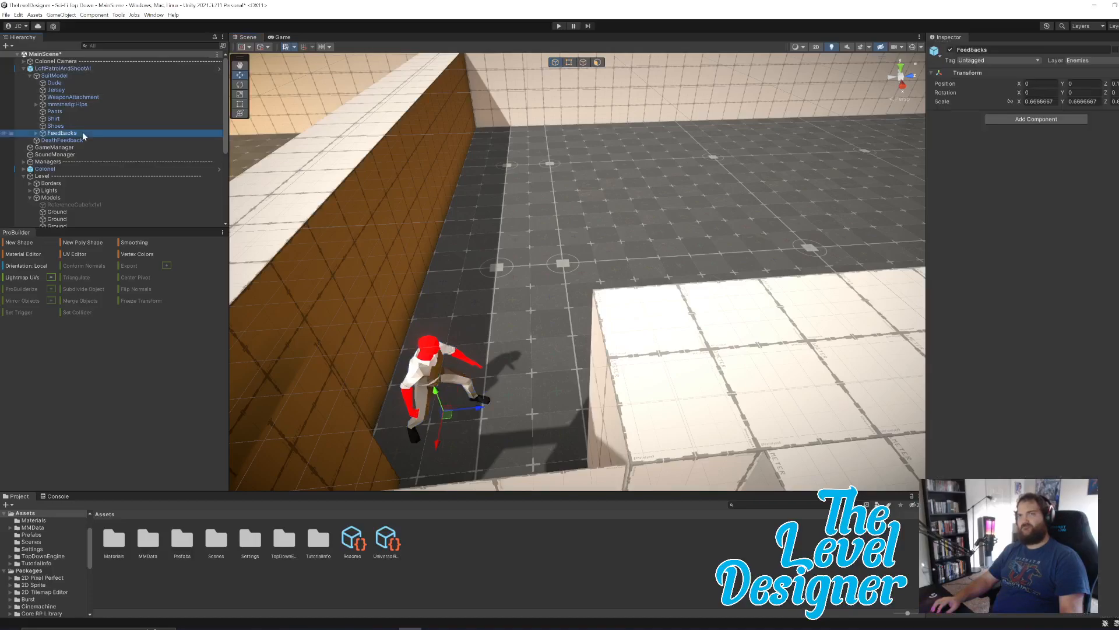
Inspect the WalkParticles and TouchTheGroundParticles objects under Feedbacks, along with the enemy's Hips and SuitModel objects.
left_click(37, 134)
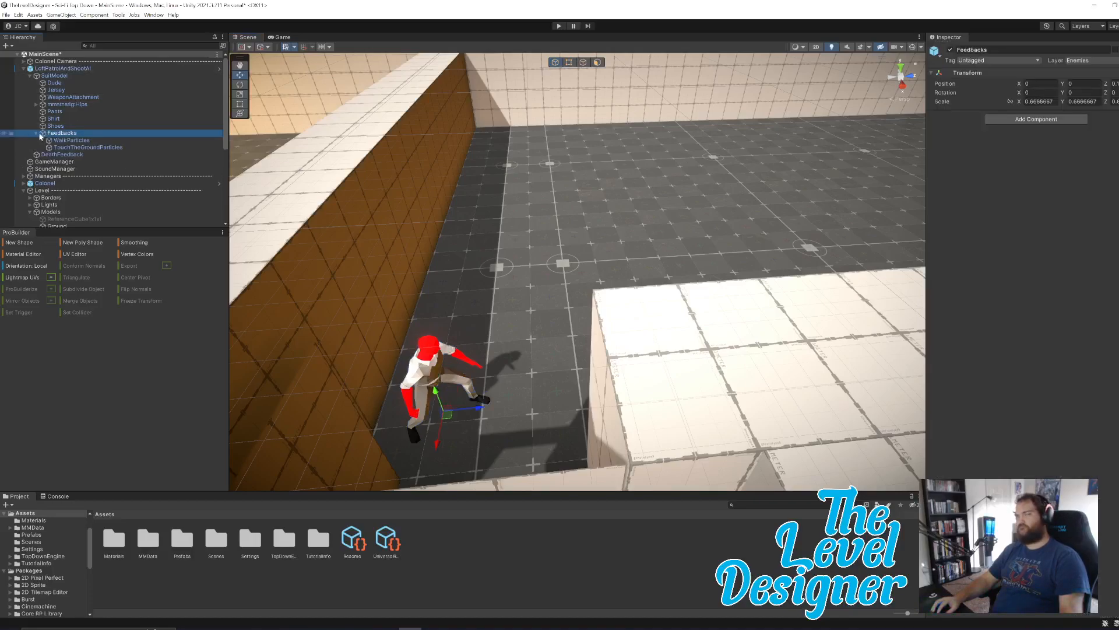
left_click(89, 141)
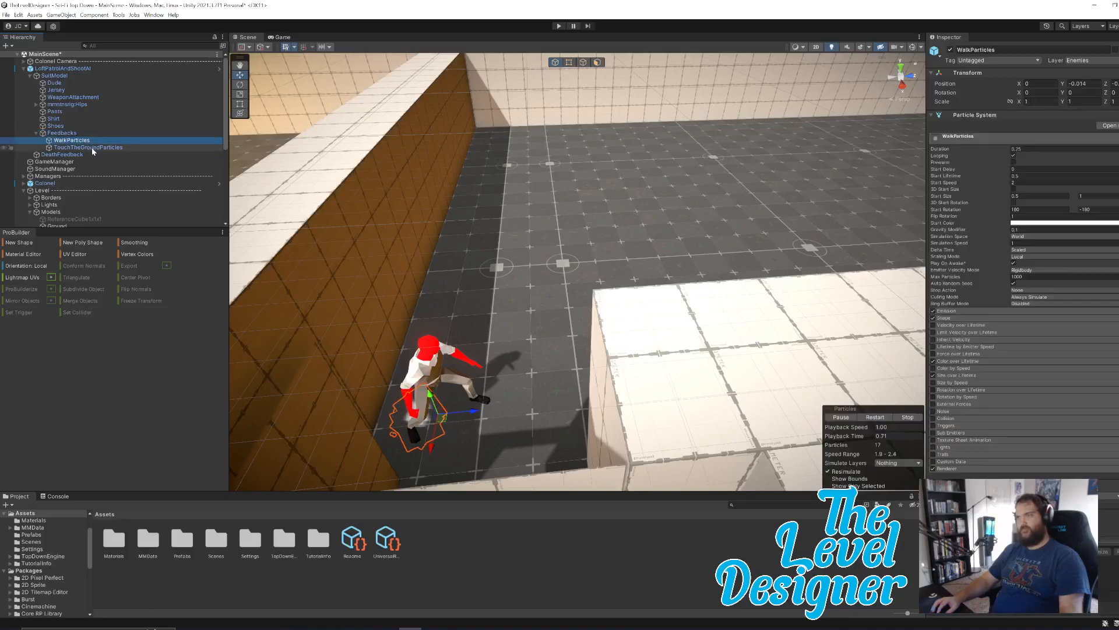
left_click(88, 148)
left_click(59, 105)
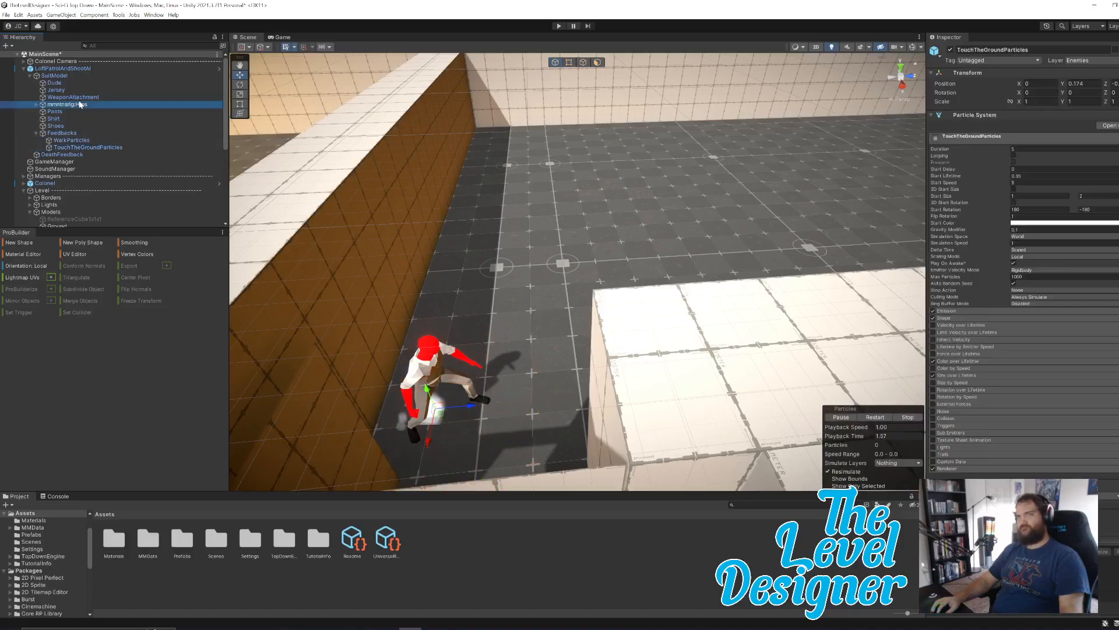
left_click(35, 105)
left_click(35, 106)
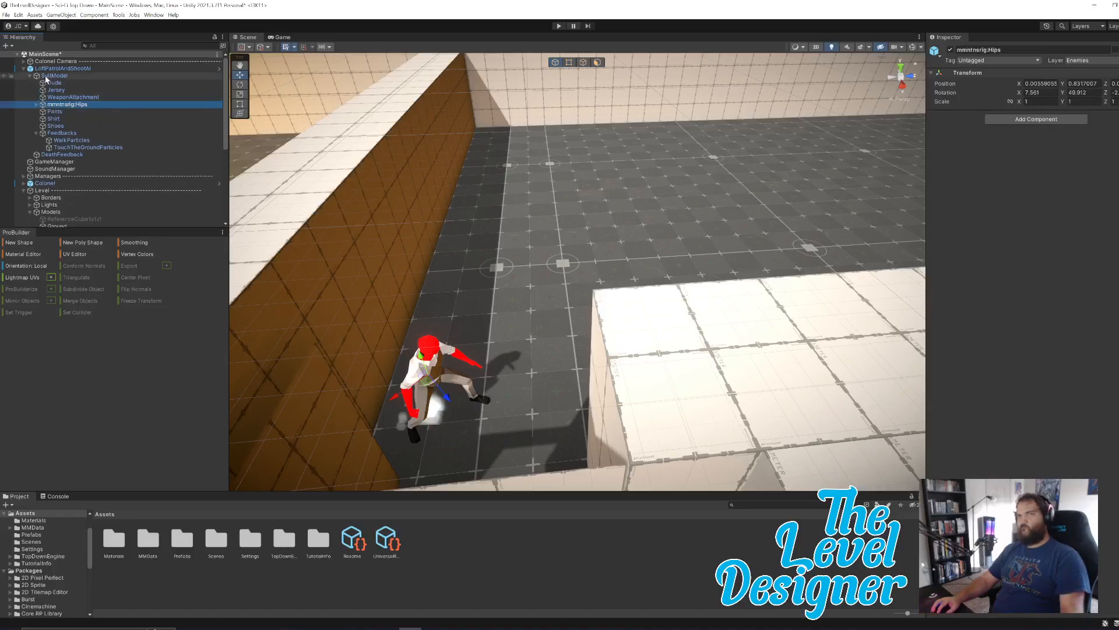
left_click(46, 76)
Read through the LoftPatrolAndShootAI enemy's components, from its character controller through weapon handling, health bar and AIBrain to its patrol action.
left_click(51, 69)
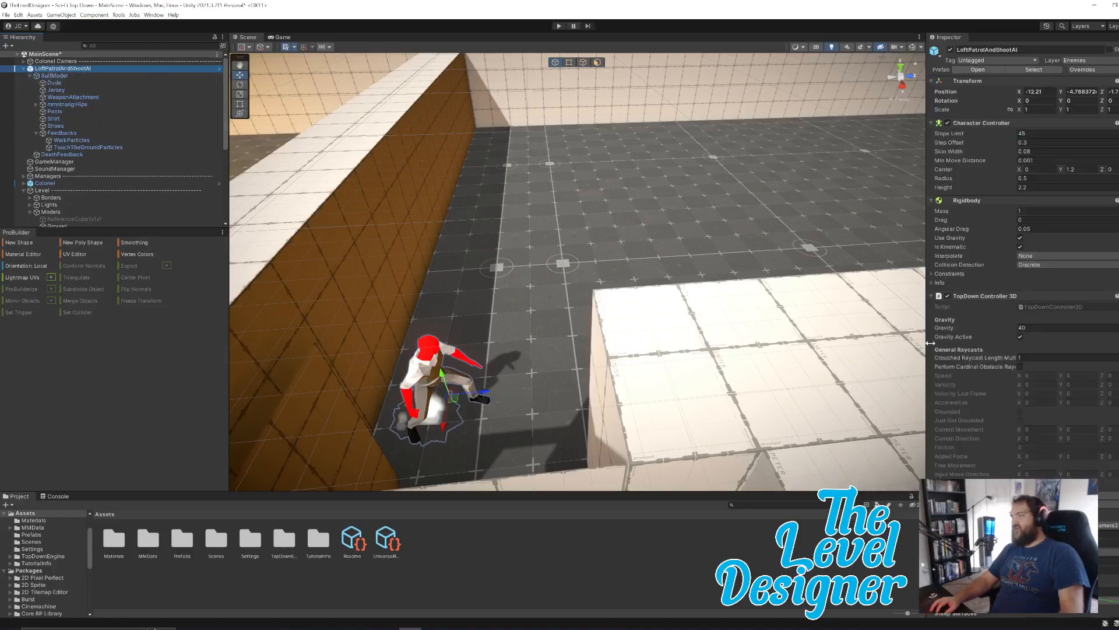
scroll(1064, 292, "down", 10)
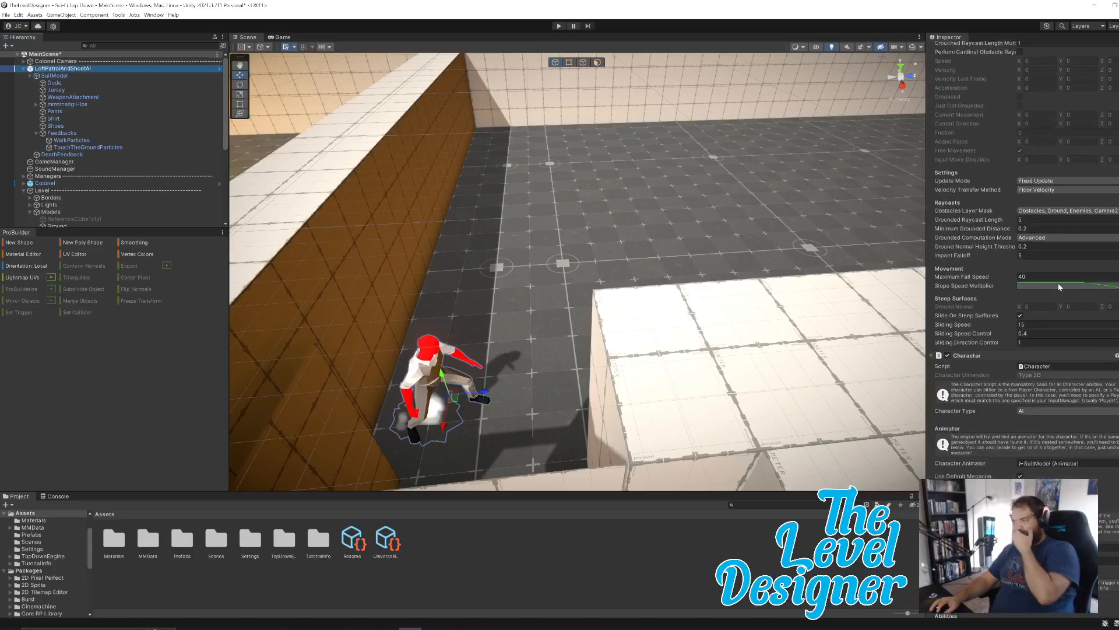
scroll(1073, 294, "down", 5)
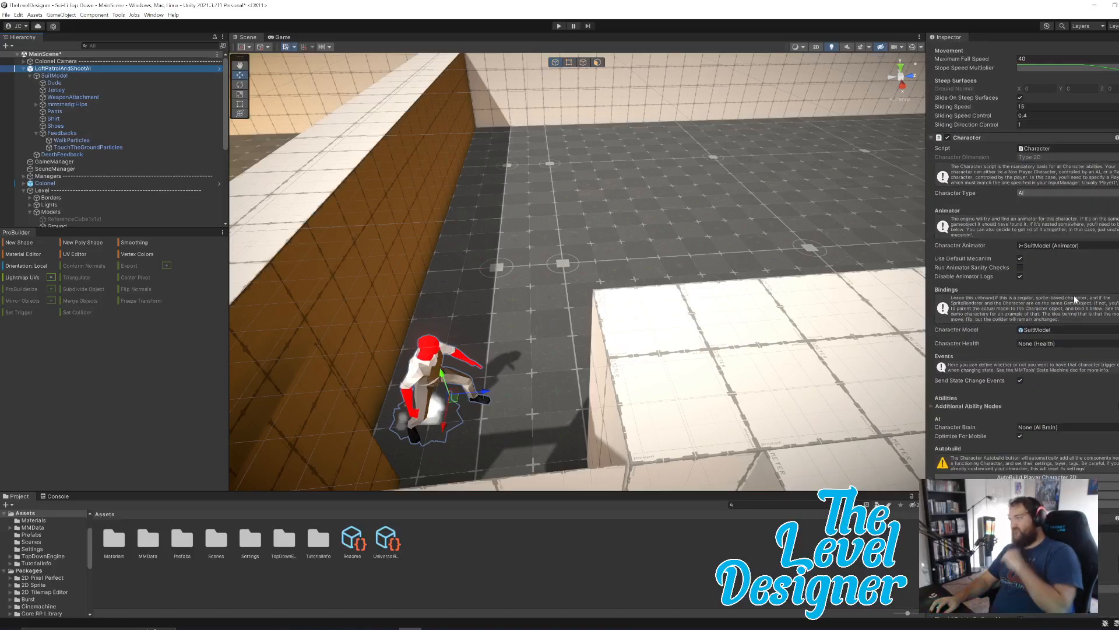
scroll(1074, 294, "down", 5)
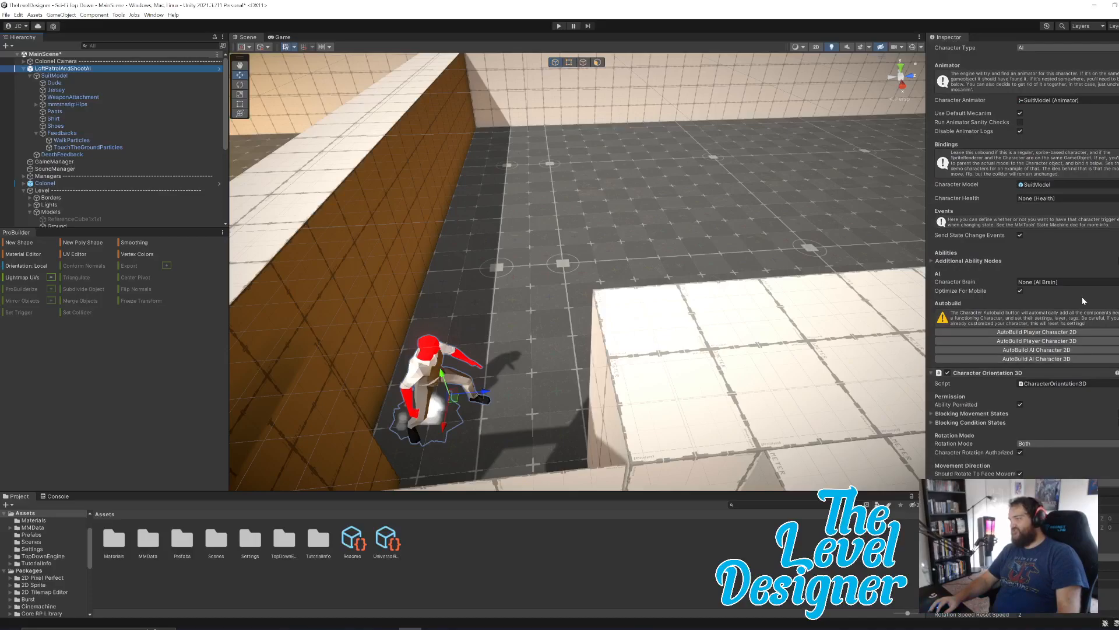
scroll(1085, 299, "down", 10)
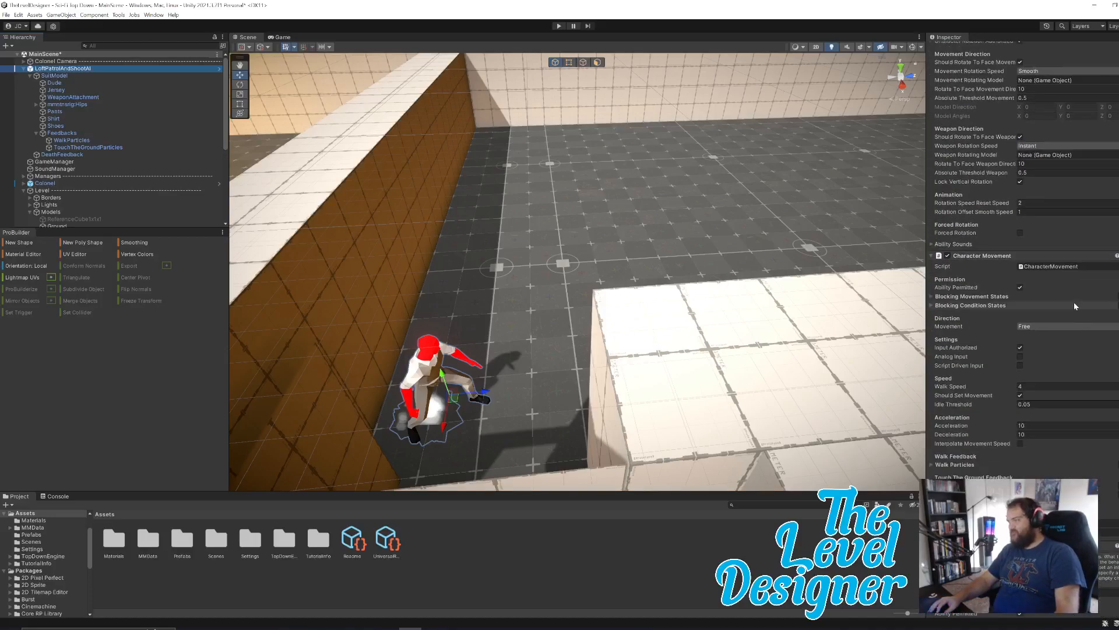
scroll(1023, 329, "down", 5)
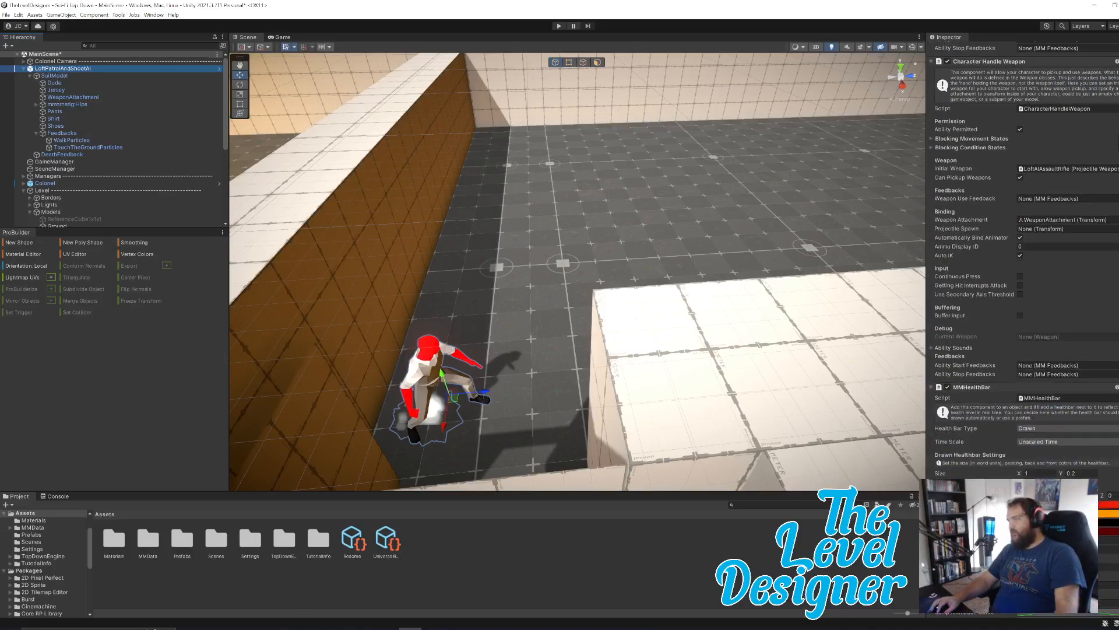
scroll(1071, 315, "down", 5)
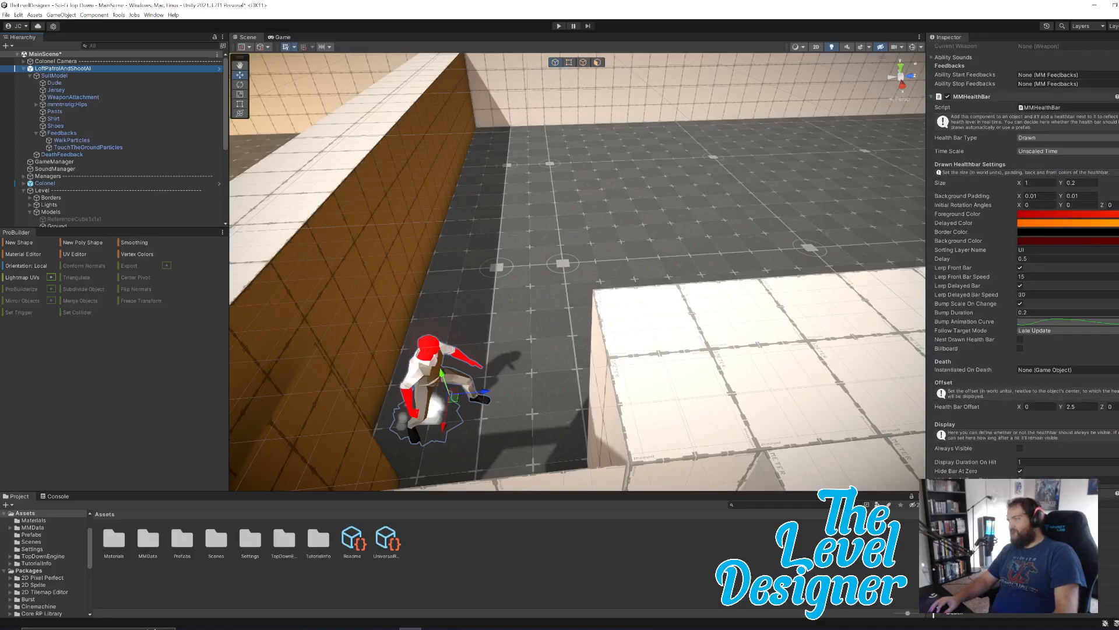
scroll(1103, 406, "down", 10)
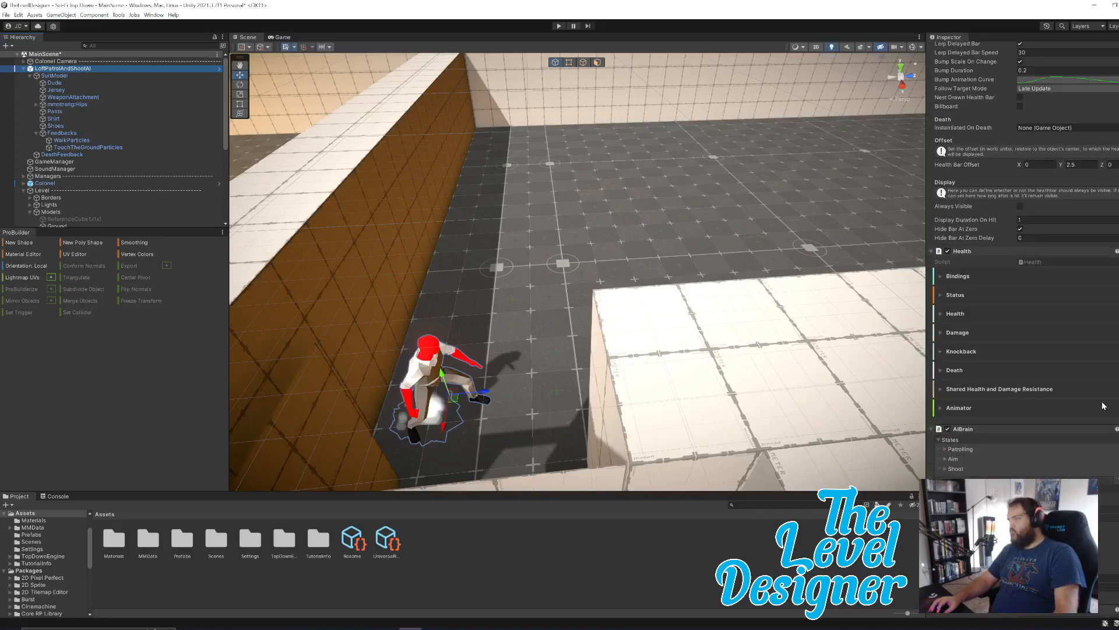
scroll(1103, 407, "down", 6)
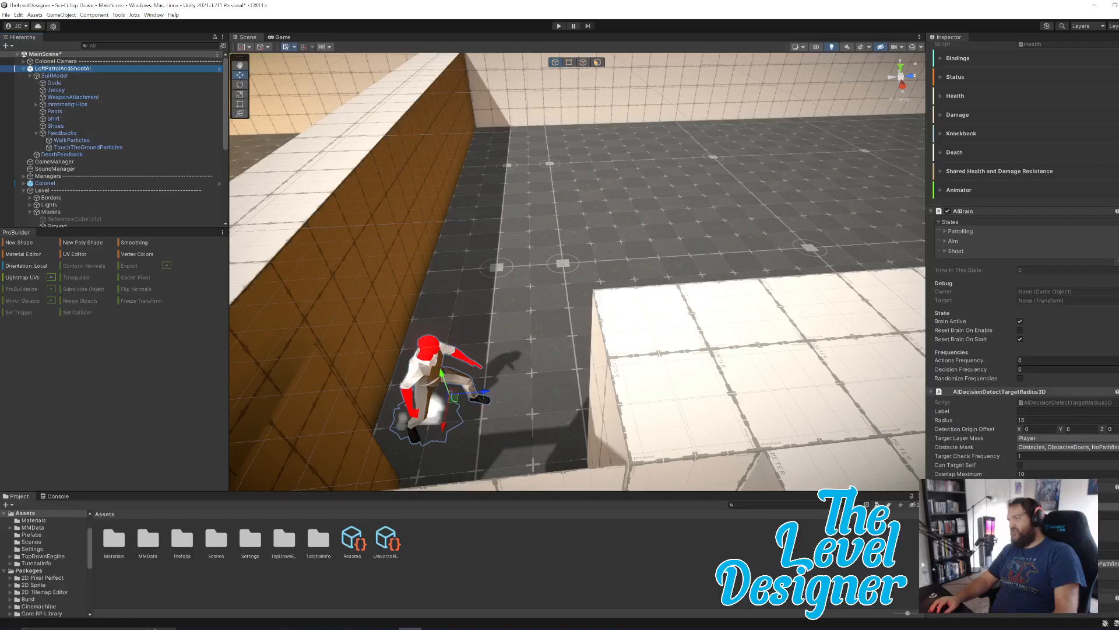
scroll(1050, 384, "down", 10)
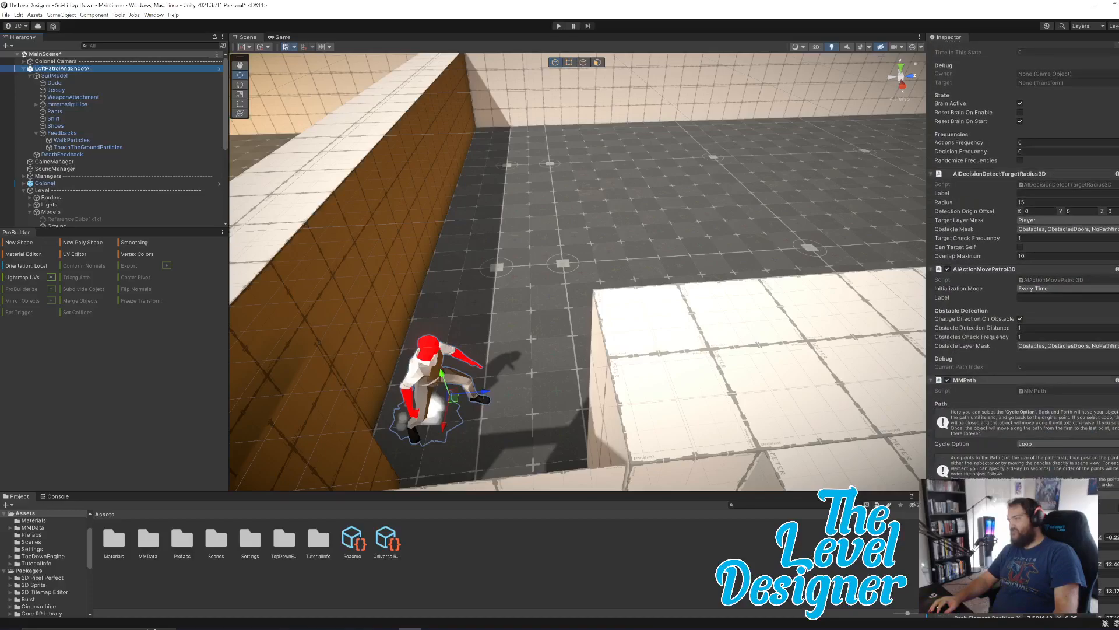
scroll(1082, 426, "down", 2)
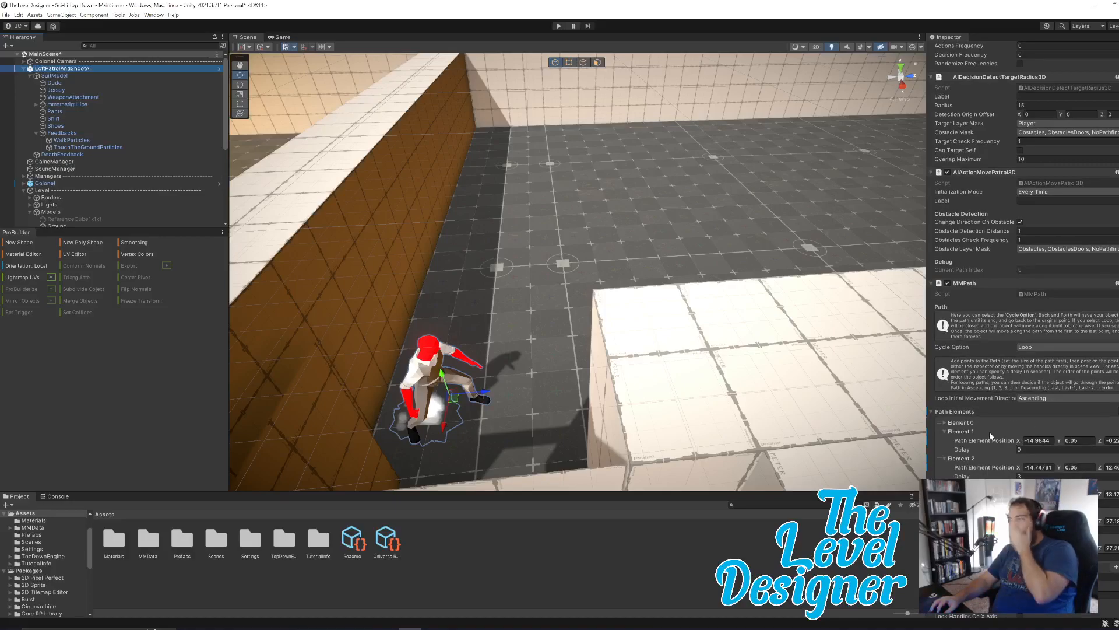
Examine the path elements in the enemy's MMPath component and view the enemy up close beside the wall.
left_click(943, 424)
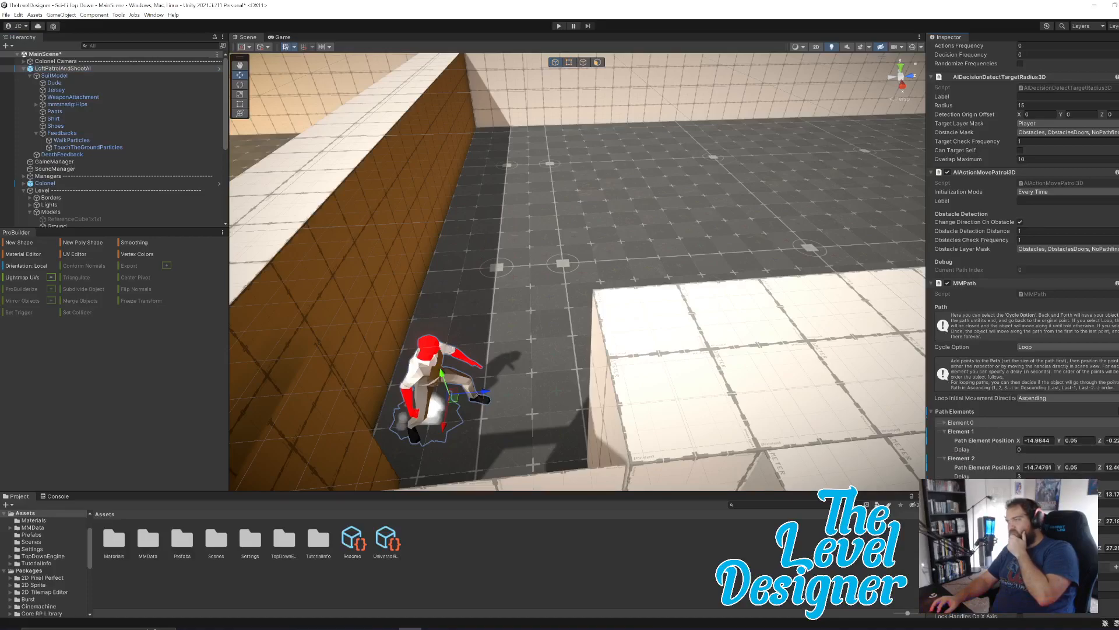
scroll(1001, 387, "down", 2)
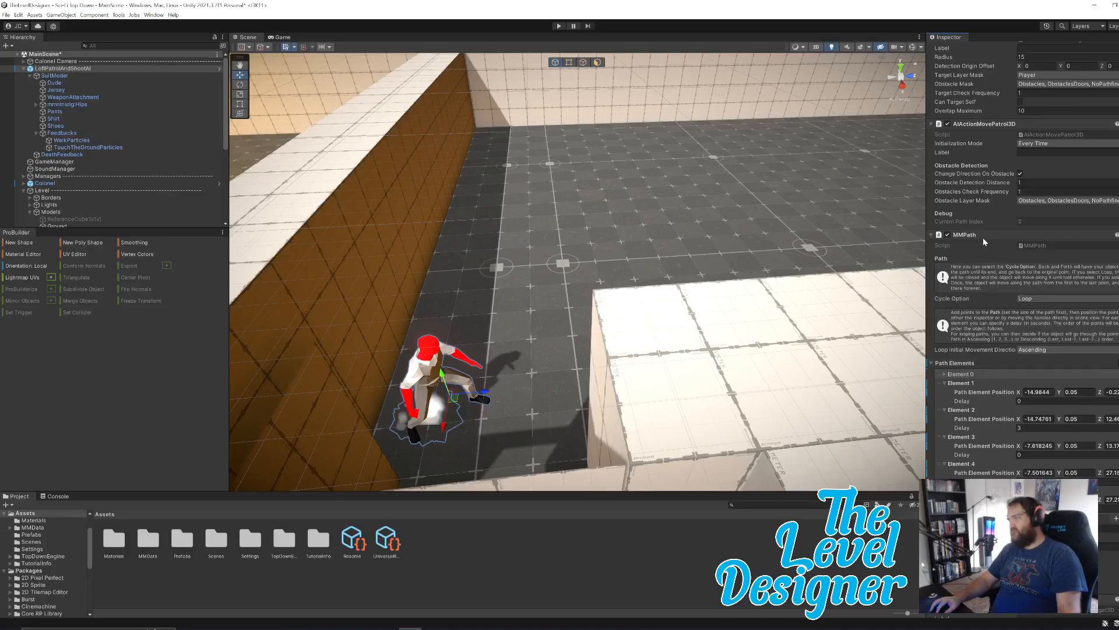
scroll(1013, 320, "down", 2)
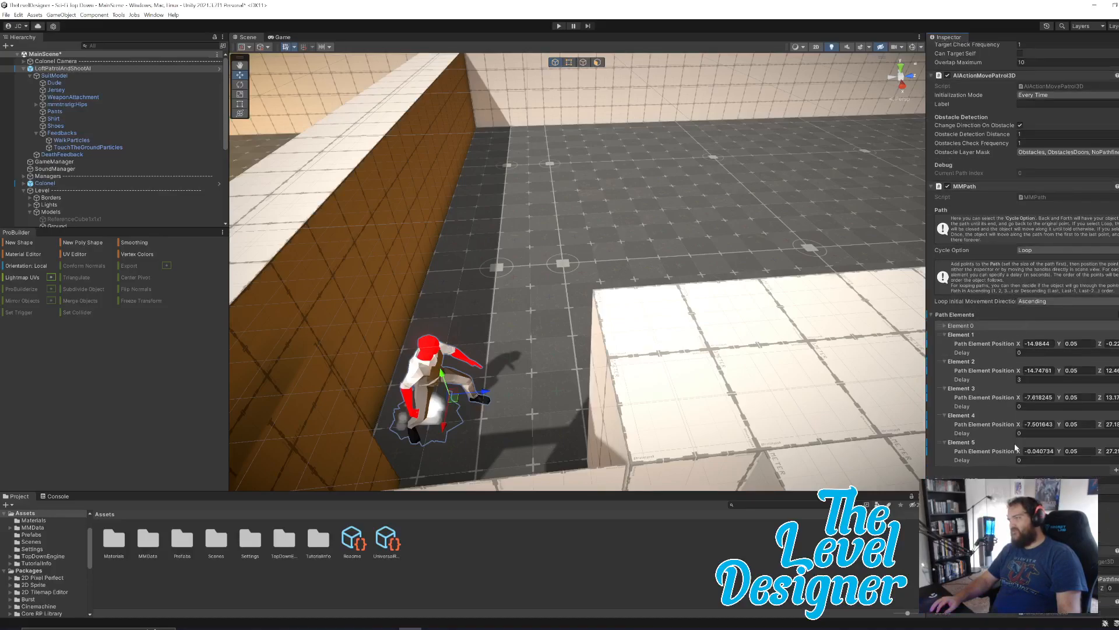
left_click(1039, 344)
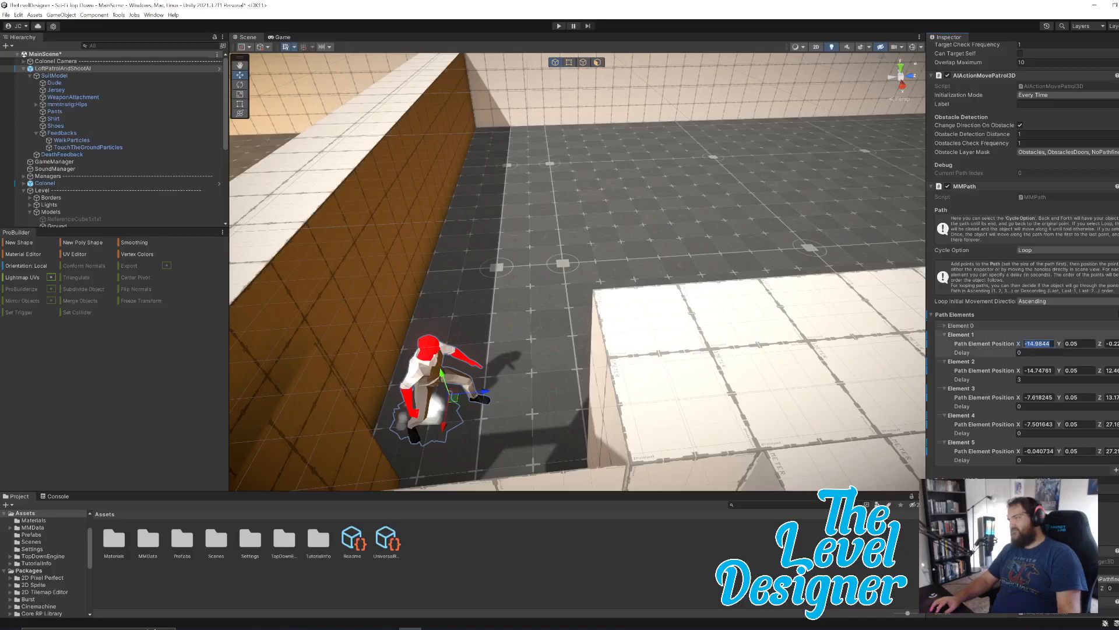
right_click_drag(639, 338, 615, 239)
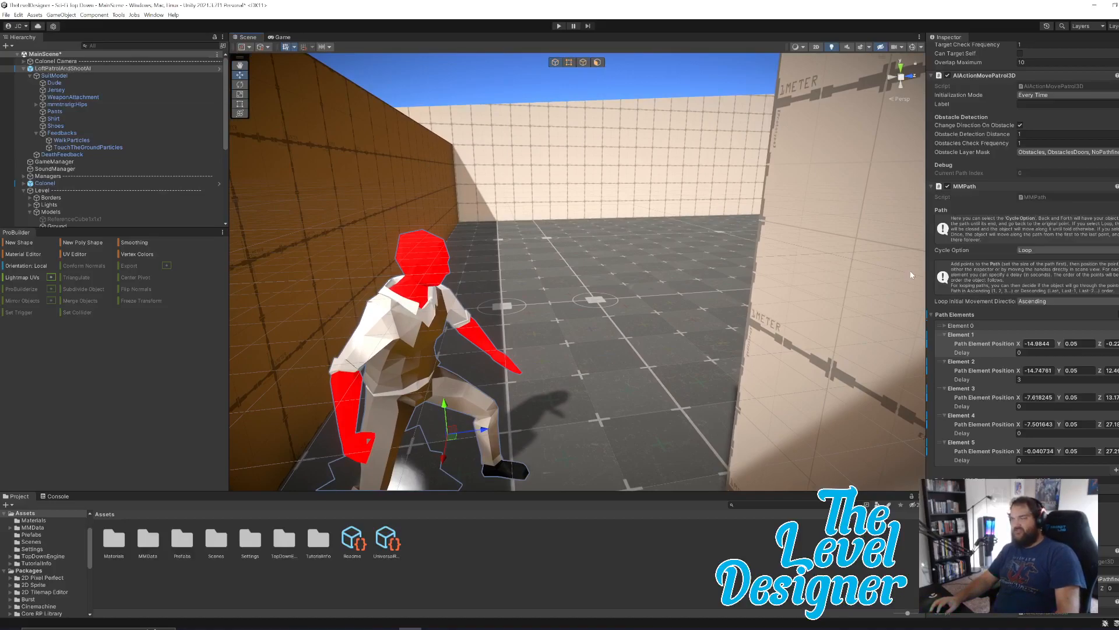
scroll(1086, 434, "down", 4)
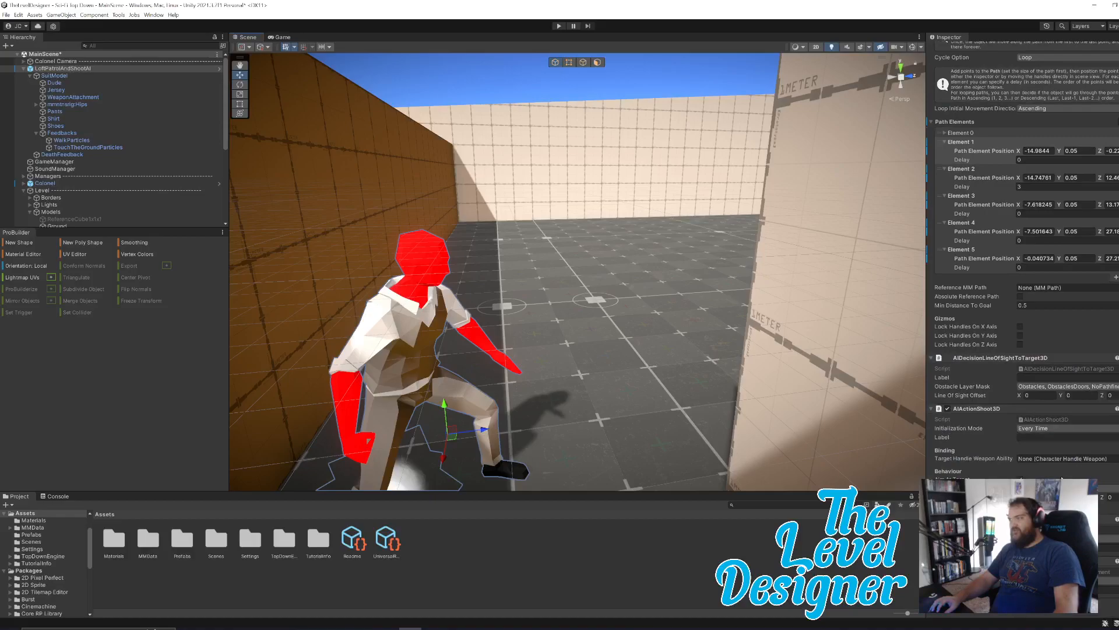
scroll(1062, 466, "up", 7)
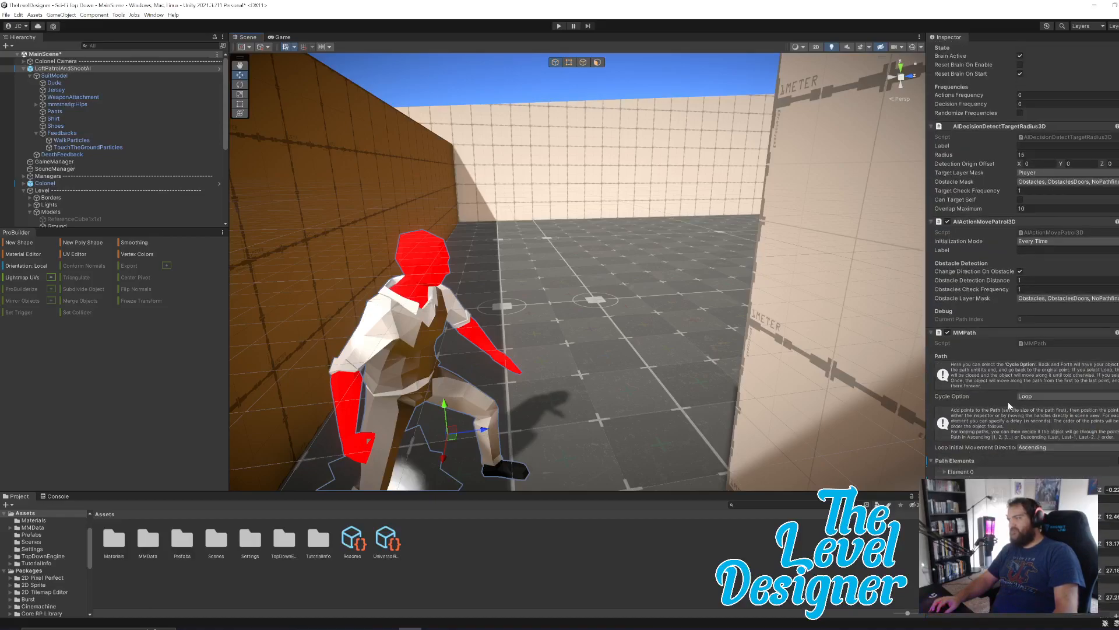
Reselect the LoftPatrolAndShootAI enemy and review its patrol path element positions and delays again.
left_click(597, 79)
left_click(71, 69)
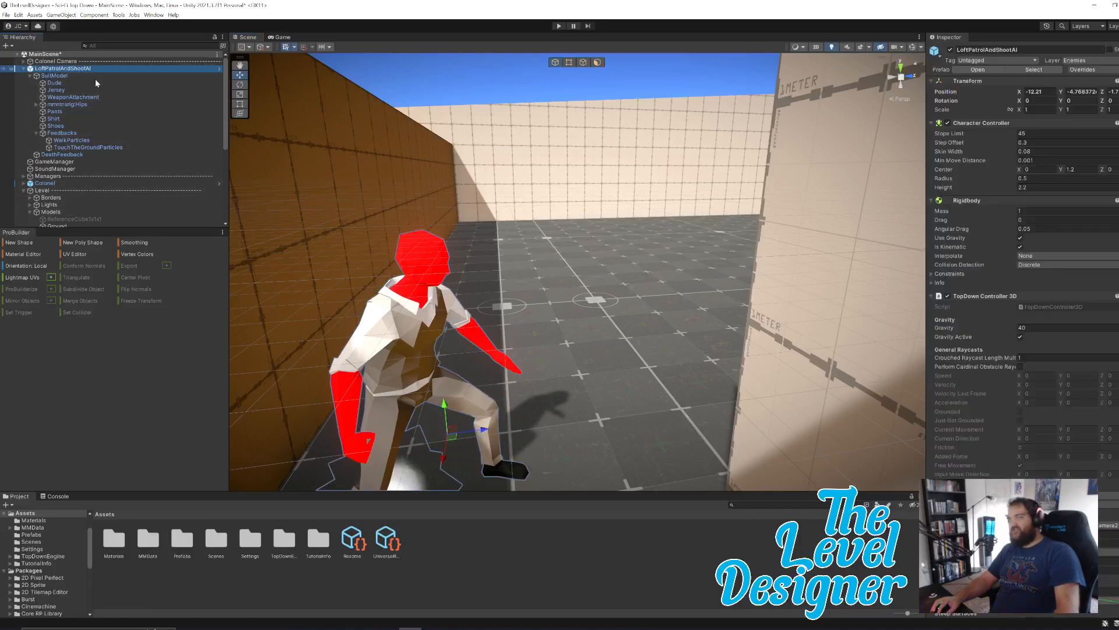
scroll(1017, 444, "down", 20)
scroll(1006, 245, "up", 3)
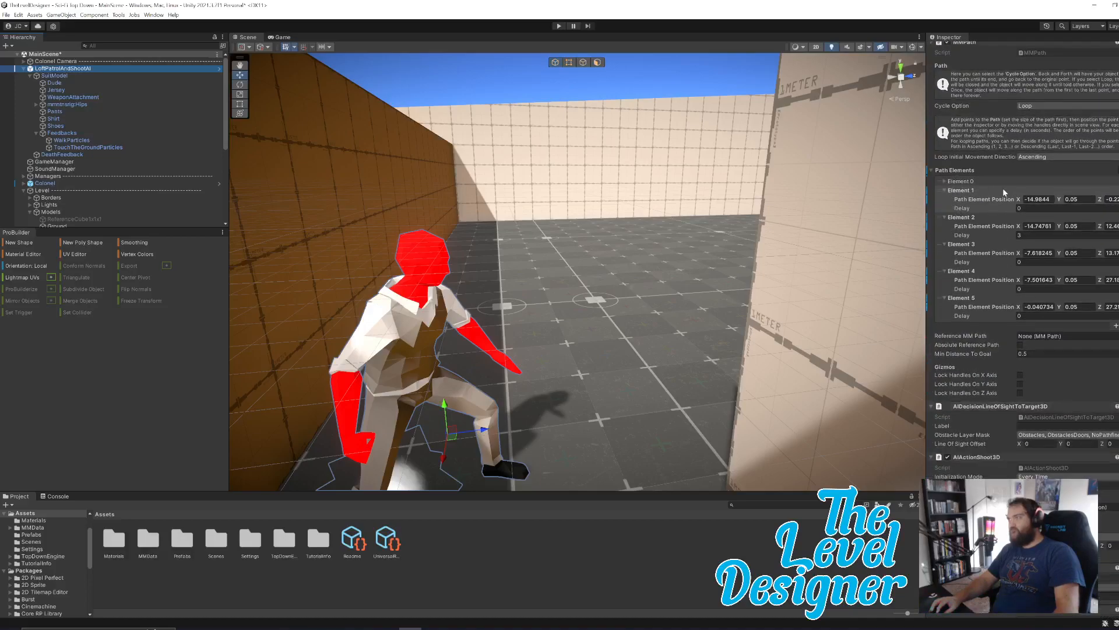
left_click(987, 200)
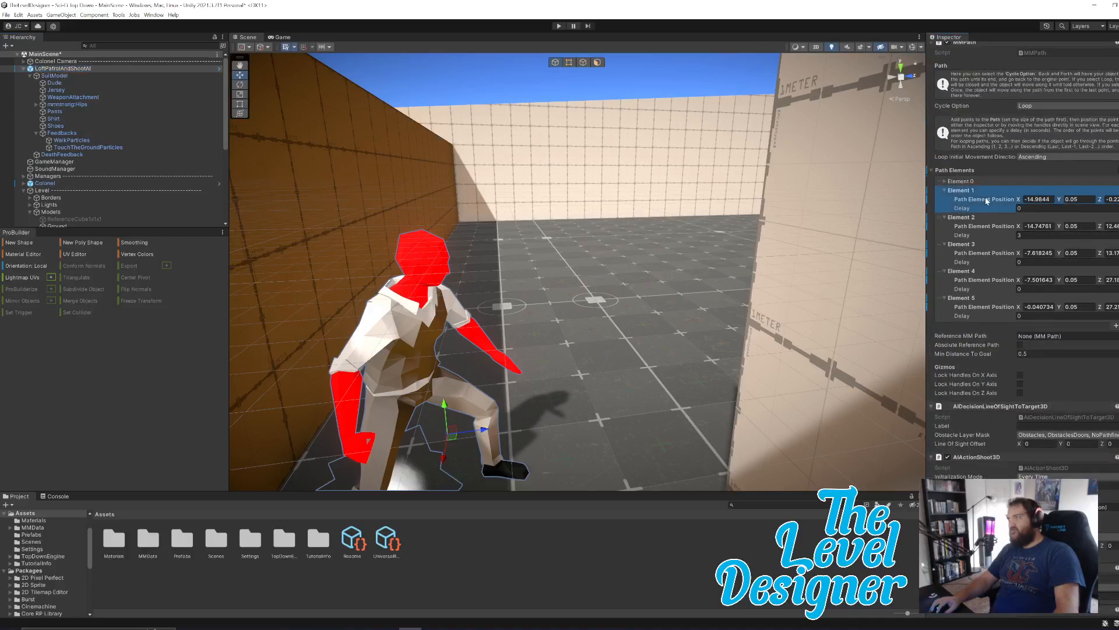
left_click(1049, 302)
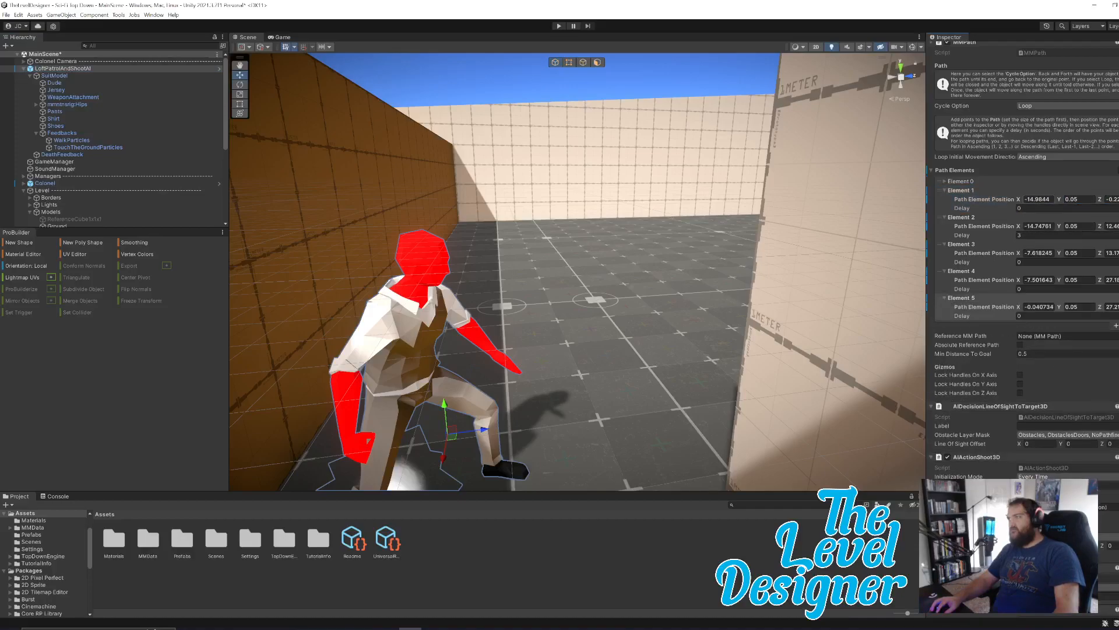
View the open floor area of the level and inspect the components of the enemy's SuitModel and Dude objects.
right_click_drag(663, 361, 680, 294)
left_click(125, 76)
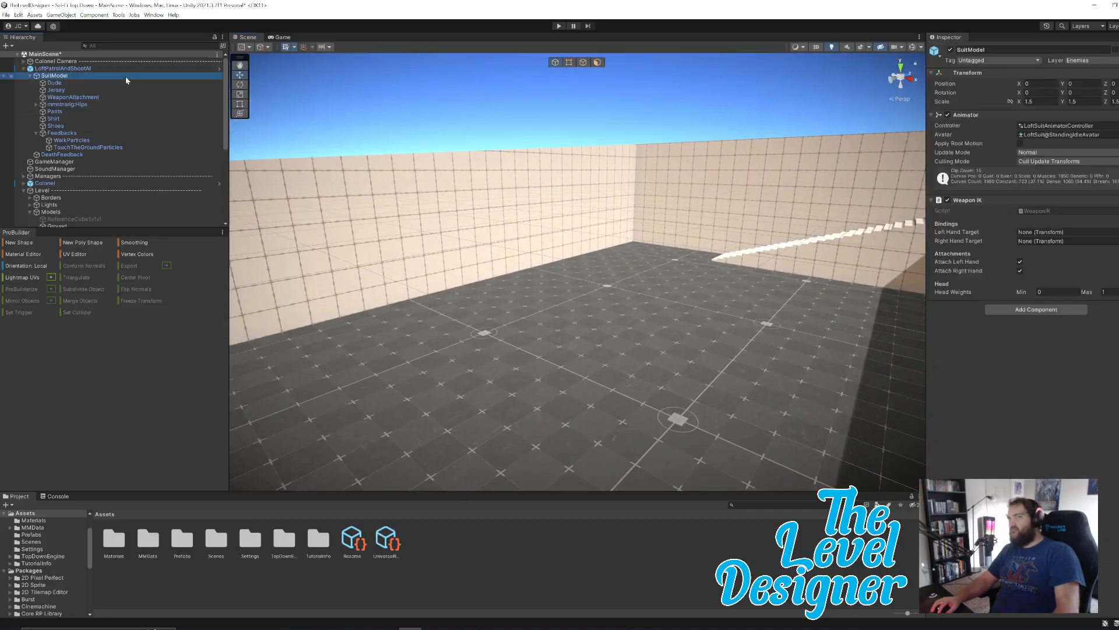
left_click(121, 83)
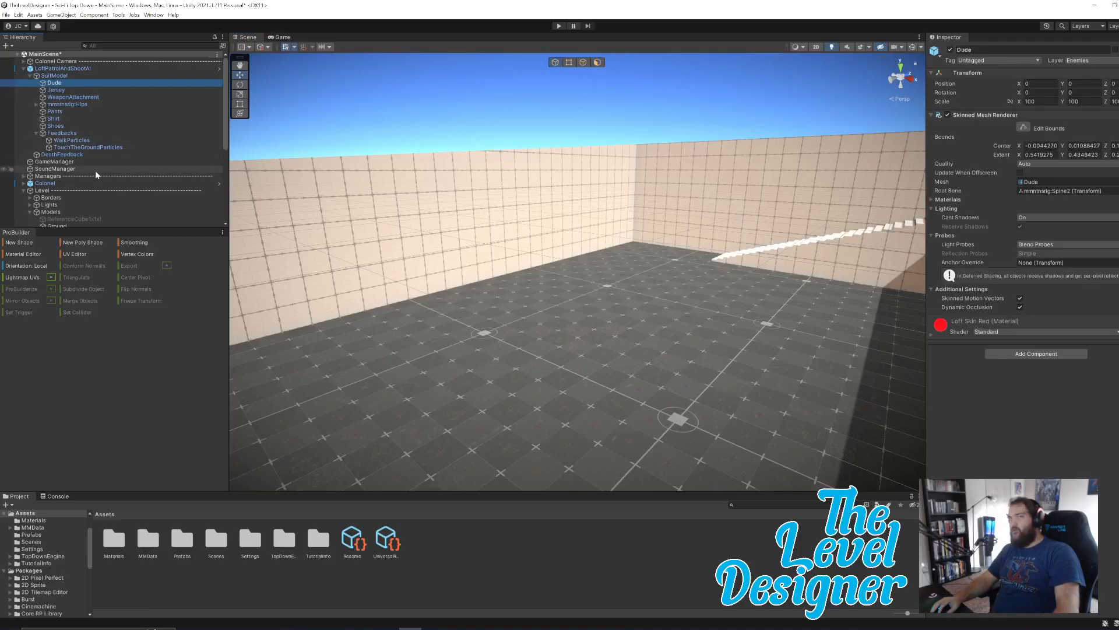
Look through the scene's Managers and Level groups, inspecting the LevelManager settings and the Borders object with its child colliders.
left_click(23, 176)
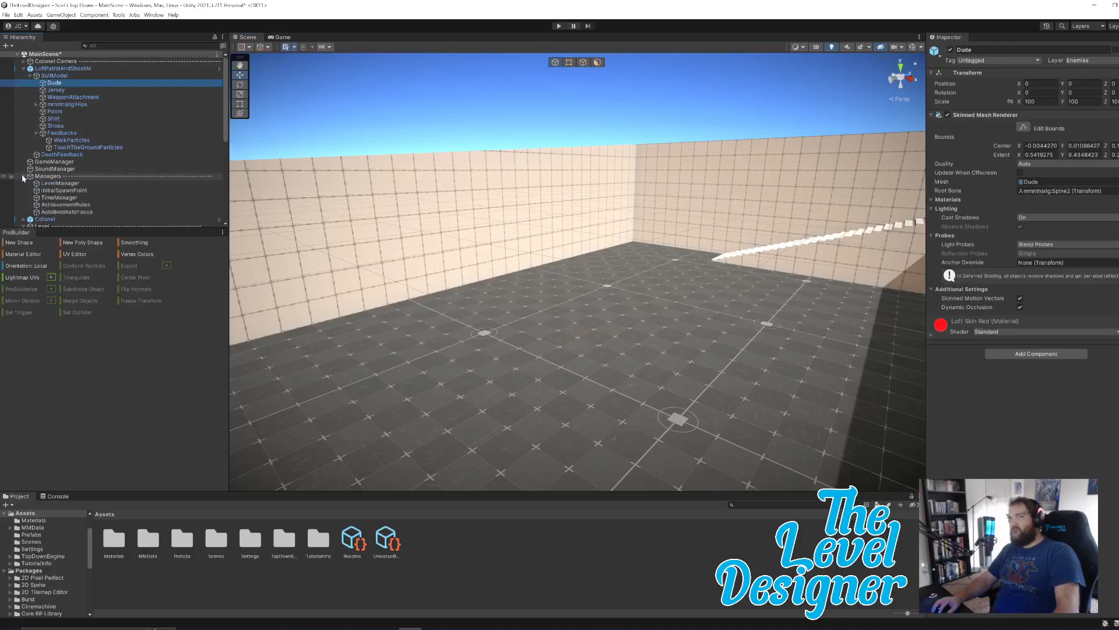
left_click(55, 183)
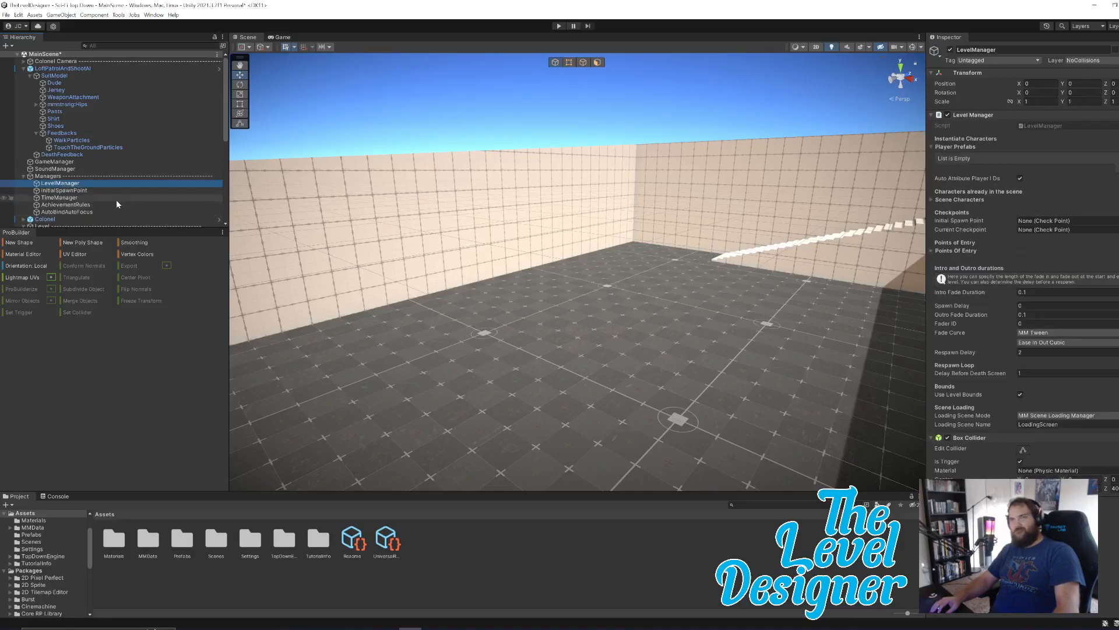
scroll(116, 199, "down", 2)
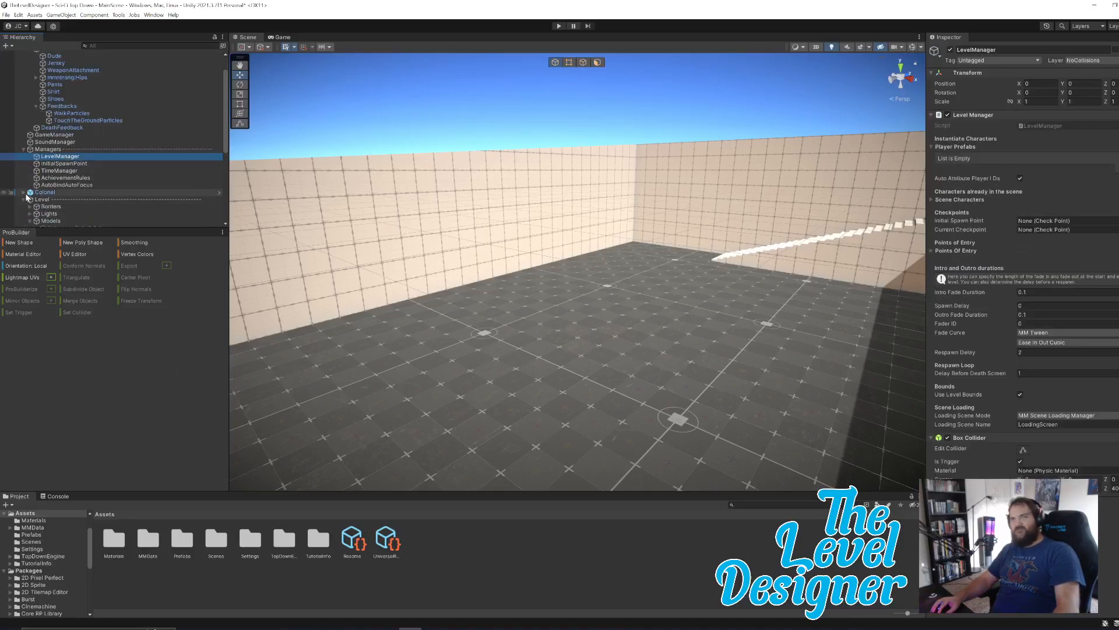
scroll(74, 202, "down", 2)
left_click(71, 180)
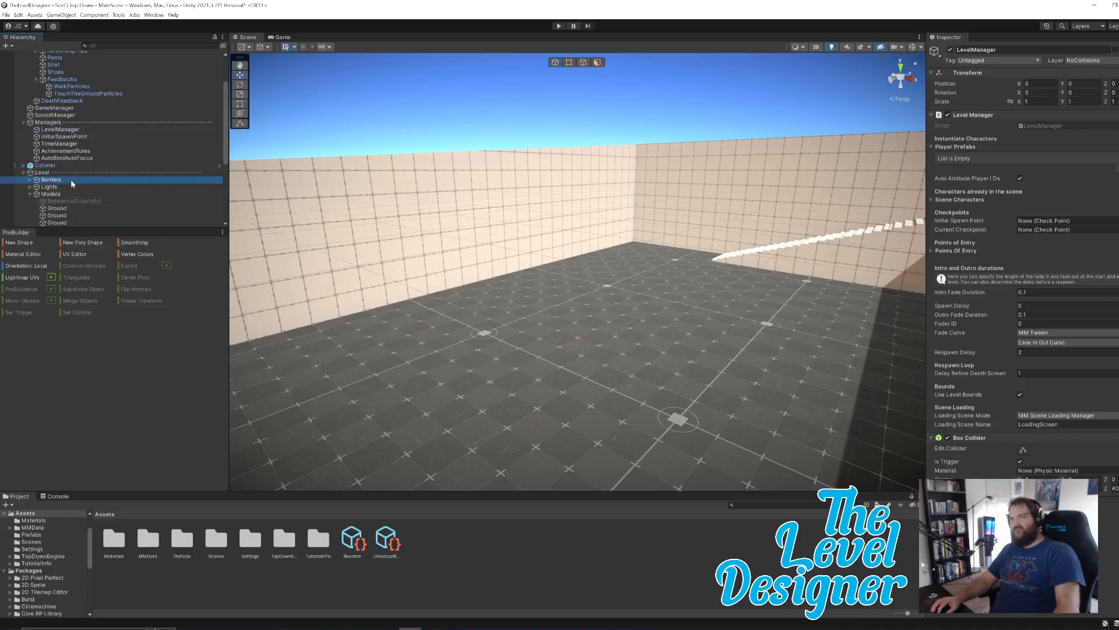
left_click(30, 179)
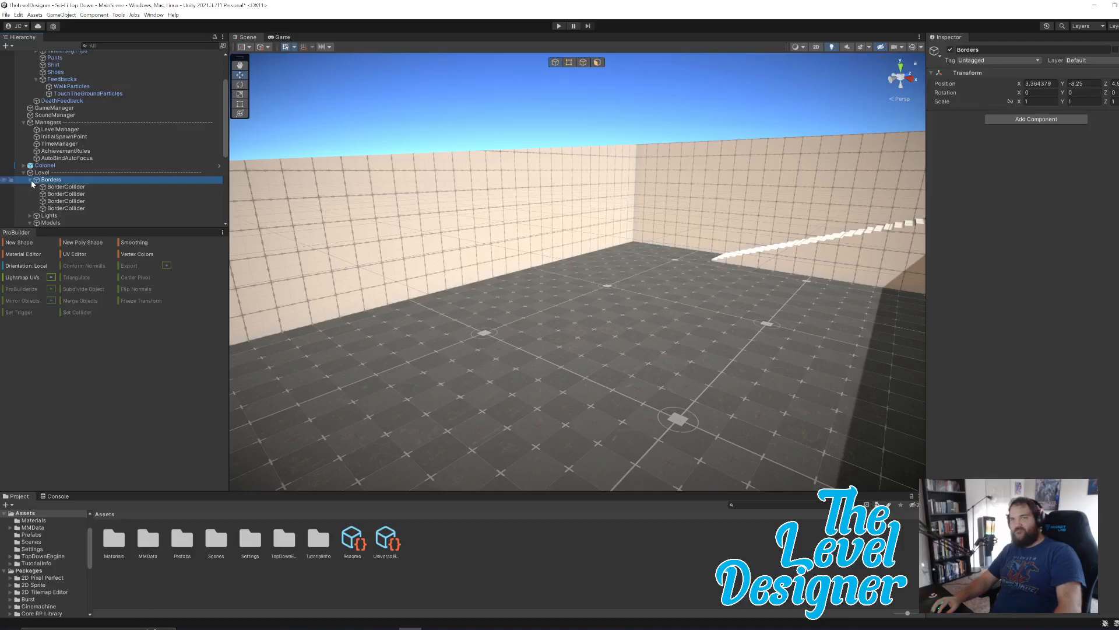
left_click(30, 181)
scroll(99, 191, "down", 2)
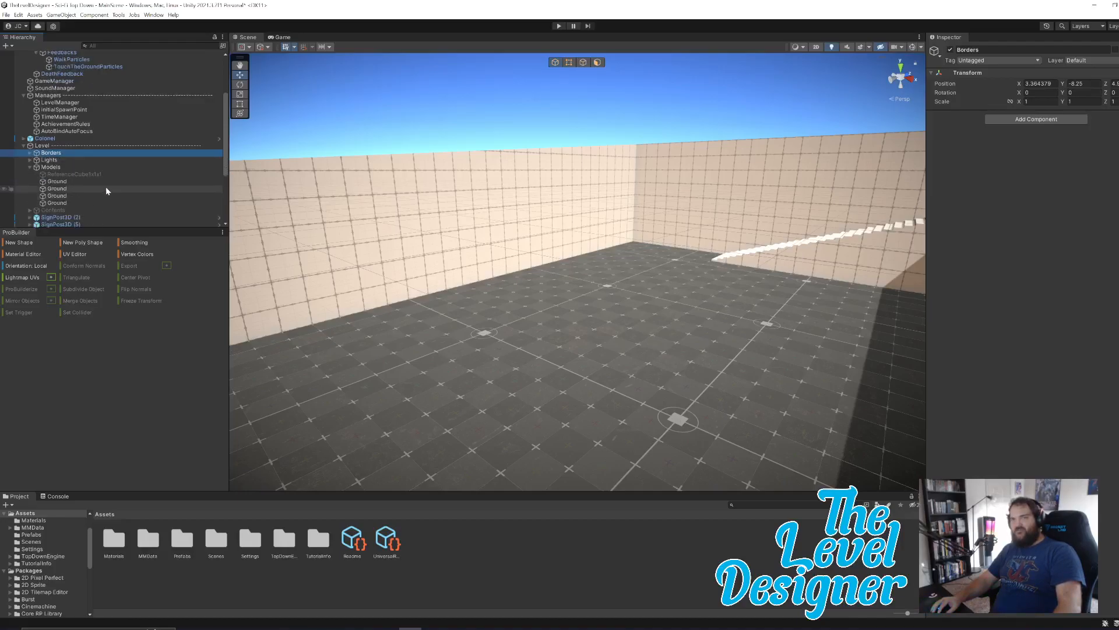
scroll(114, 192, "down", 2)
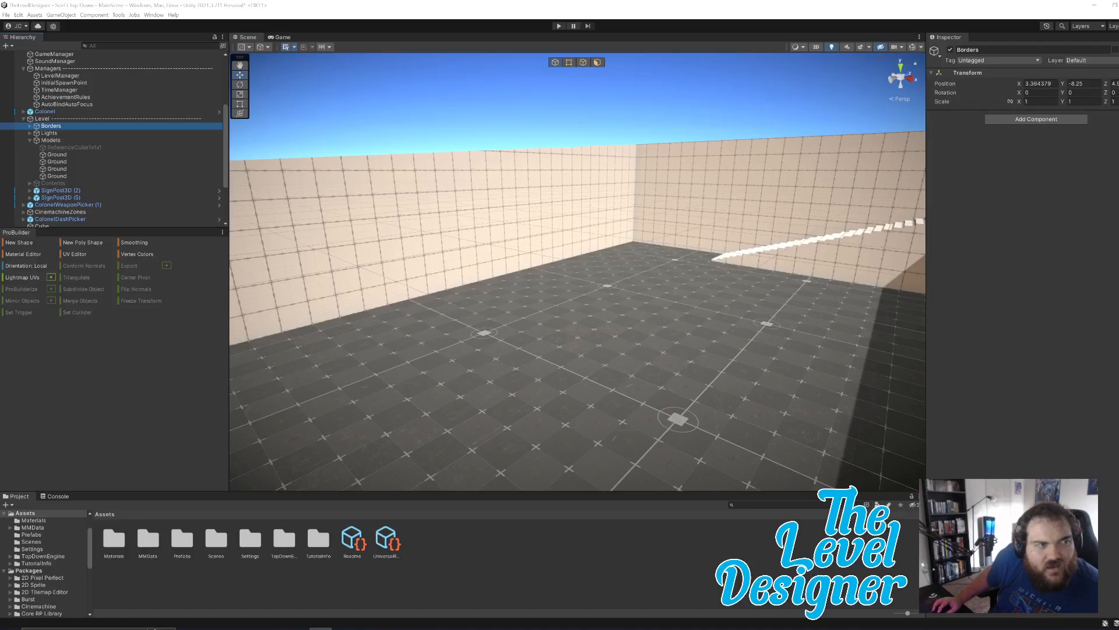
scroll(143, 117, "up", 5)
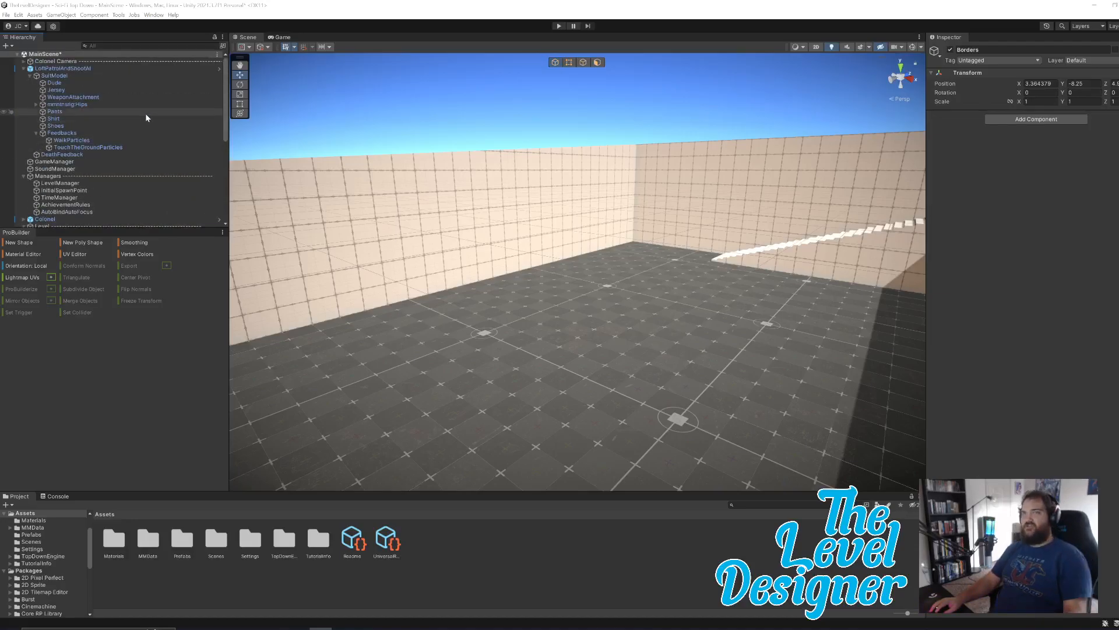
Inspect the enemy's Feedbacks object near the doorway, collapse its children and briefly playtest the level.
left_click(93, 69)
right_click_drag(841, 243, 240, 220)
left_click(97, 134)
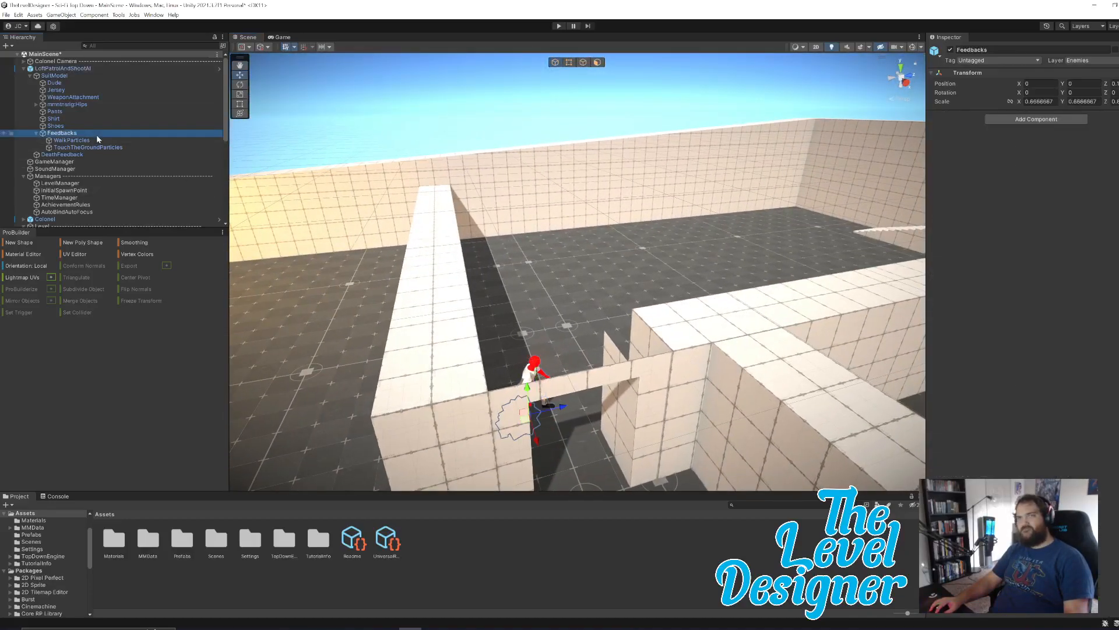
left_click(37, 134)
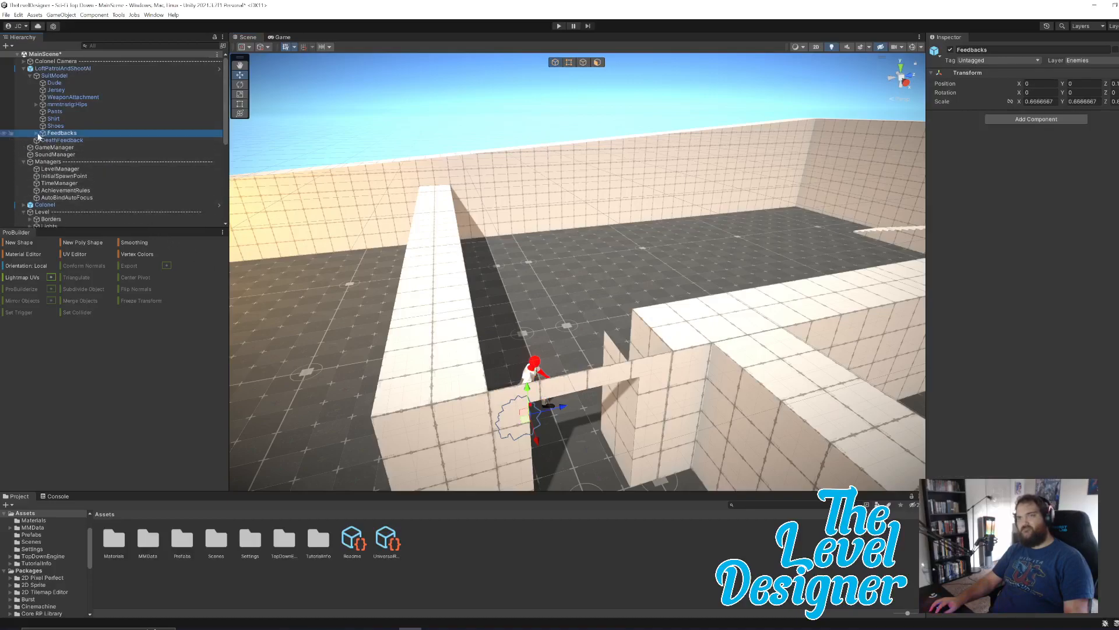
left_click(559, 26)
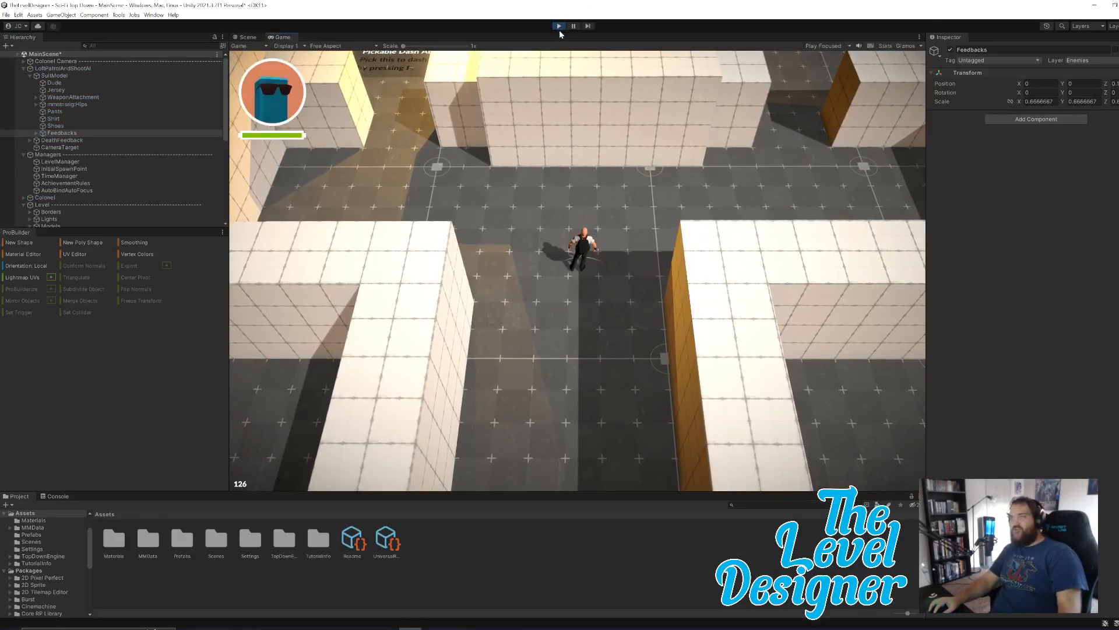
left_click(558, 26)
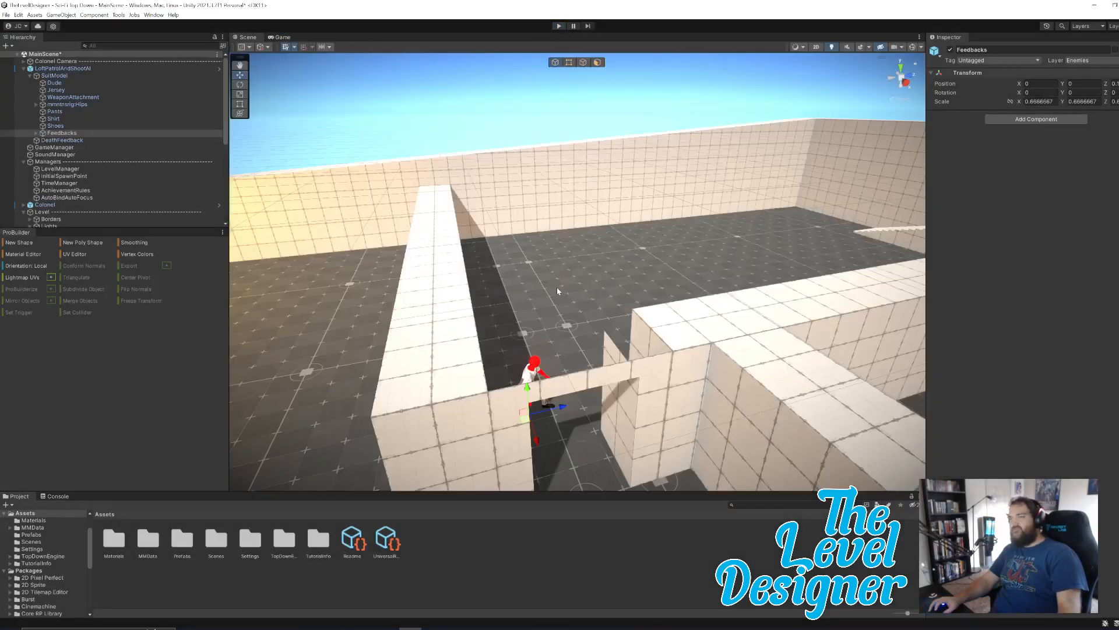
Review the LoftPatrolAndShootAI enemy's components up close, including its MMPath cycle option and the settings of path Element 0.
left_click(107, 67)
right_click_drag(624, 267, 583, 280)
key("w")
scroll(1054, 318, "down", 15)
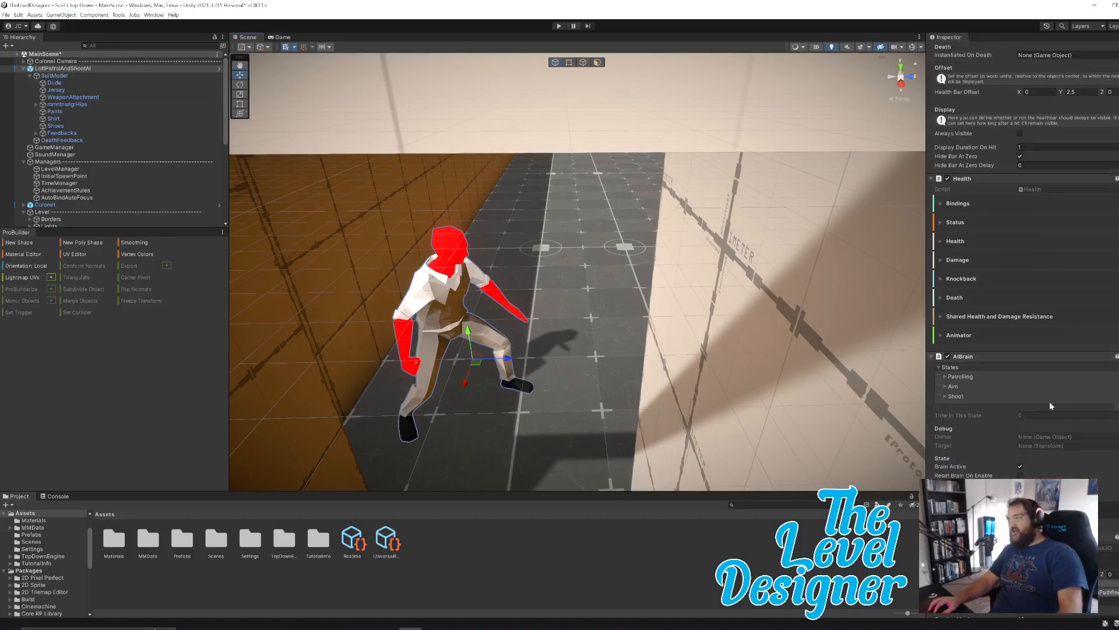
scroll(1054, 318, "down", 10)
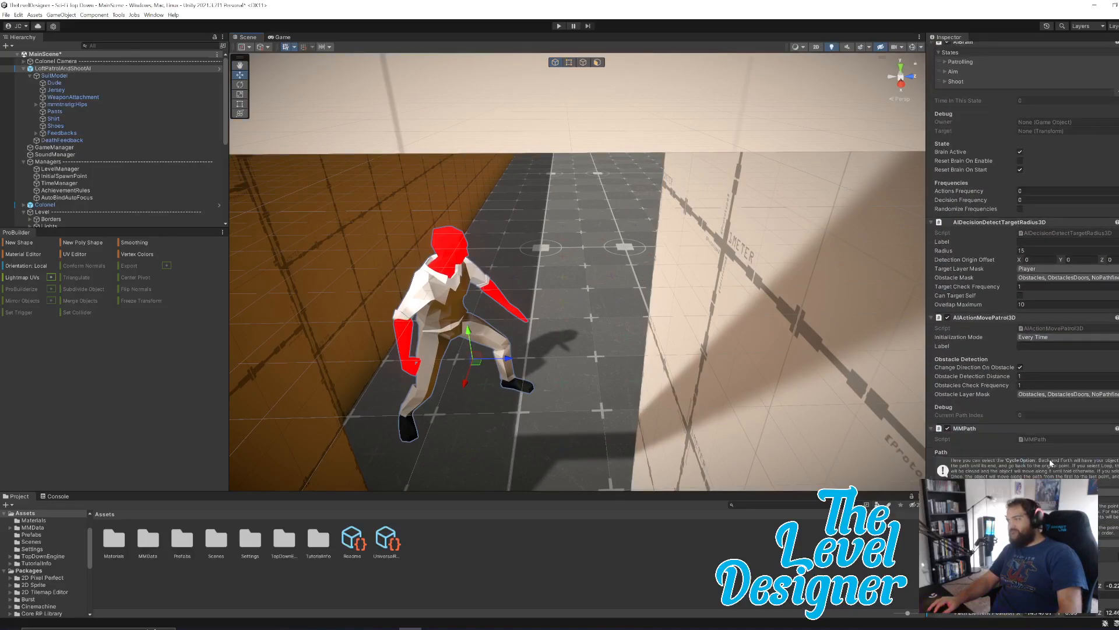
scroll(1052, 462, "down", 10)
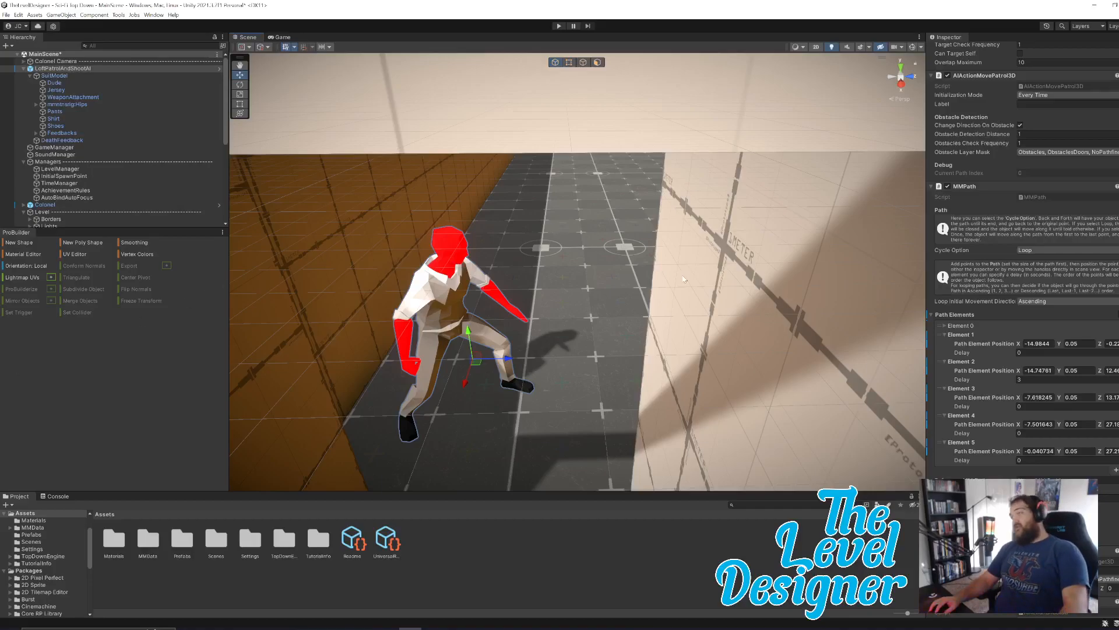
mouse_move(619, 323)
right_mouse_down()
mouse_move(635, 304)
mouse_move(623, 323)
right_mouse_up()
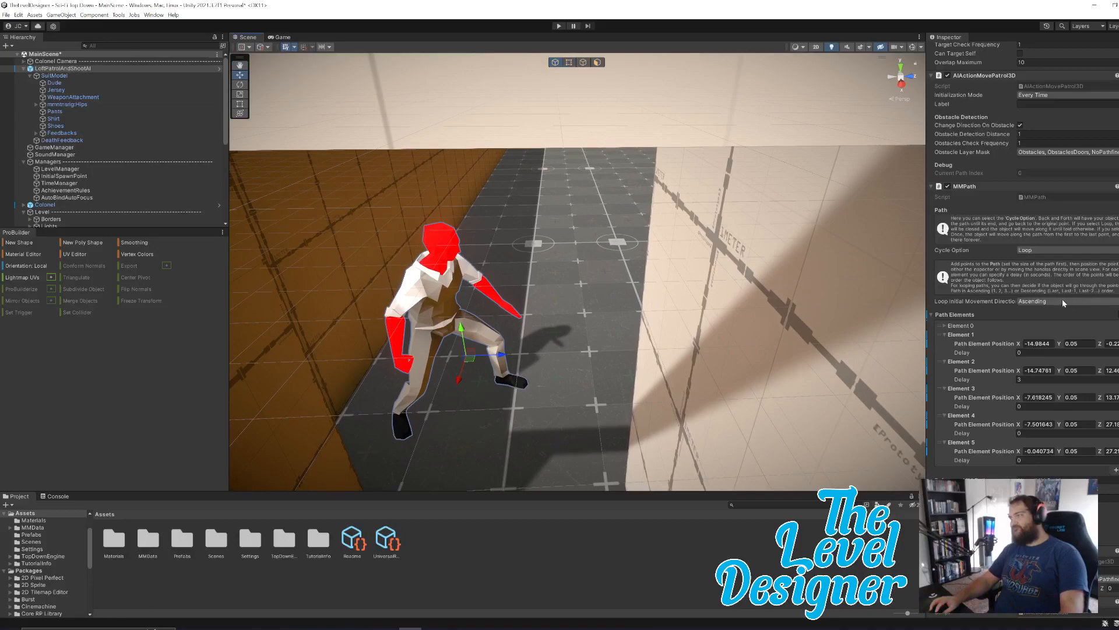
left_click(946, 328)
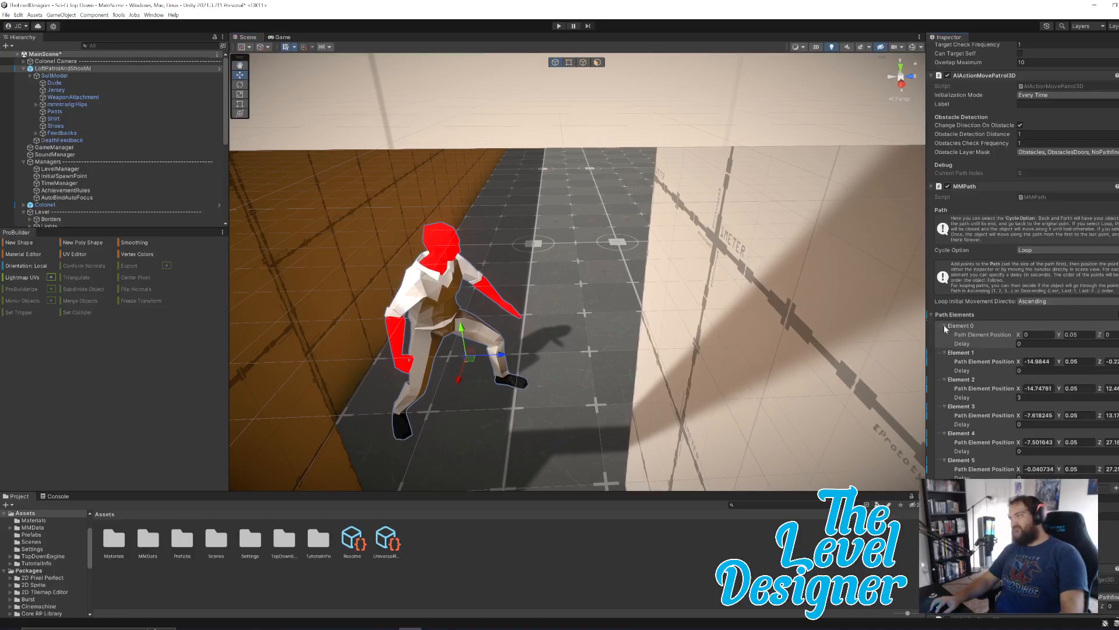
left_click(944, 326)
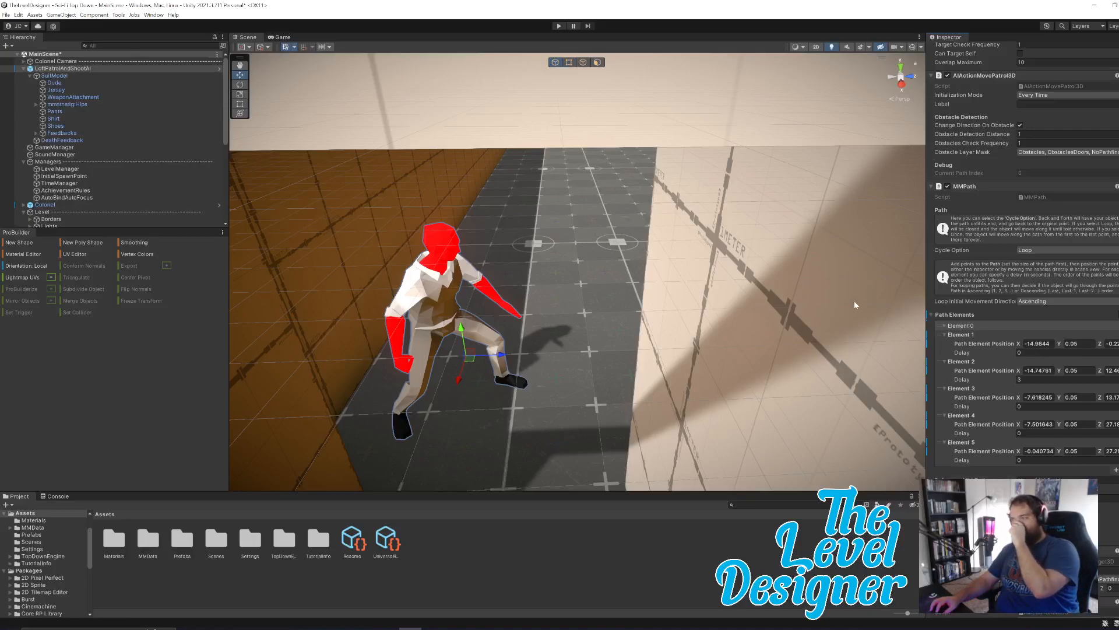
Try assigning LoftPatrolAndShootAI as the Reference MM Path of the enemy's MMPath component.
left_click(1116, 480)
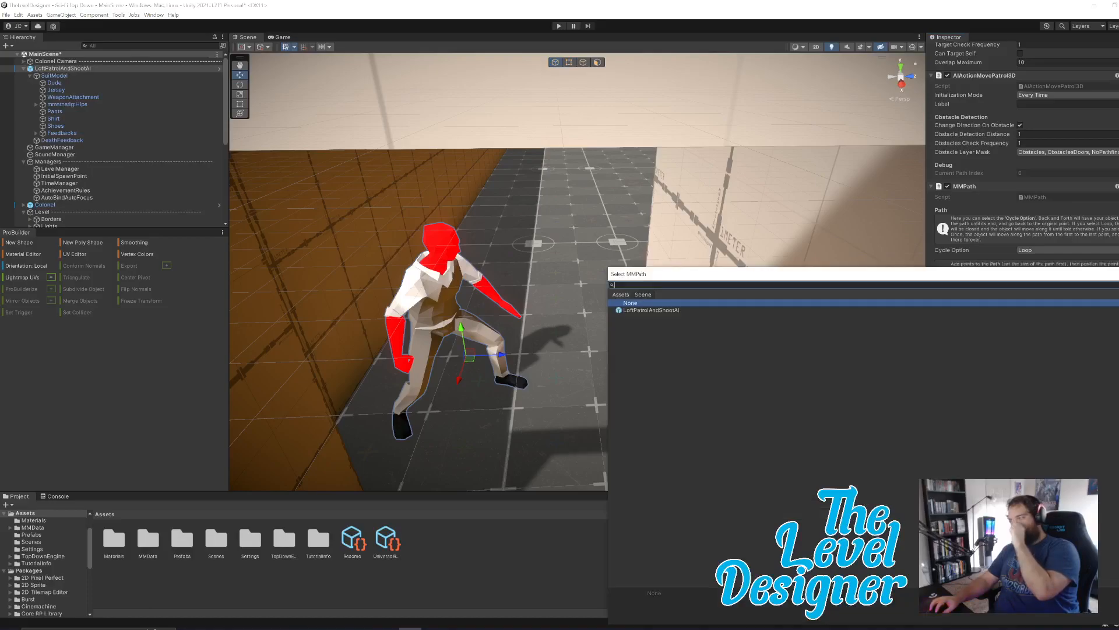
left_click(674, 312)
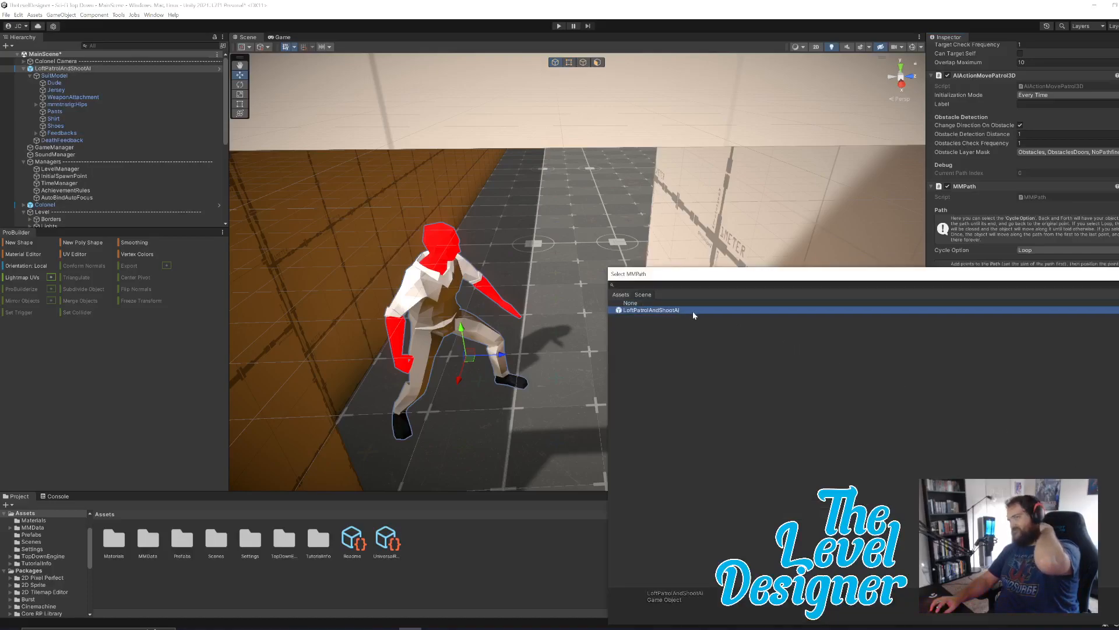
left_click(1118, 273)
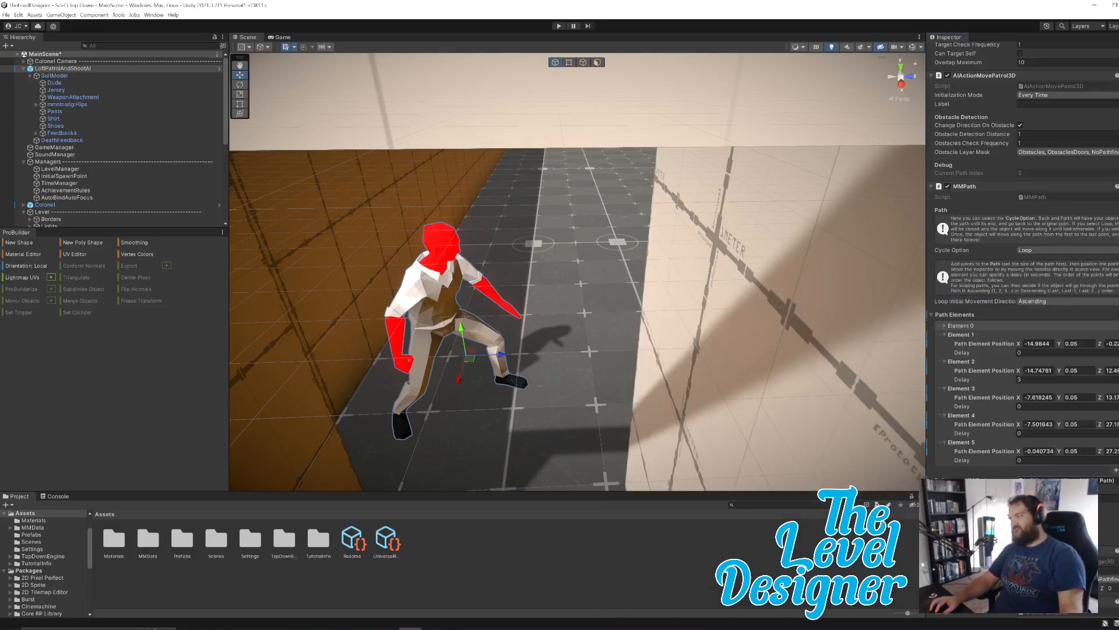
right_click_drag(621, 375, 647, 349)
key("a")
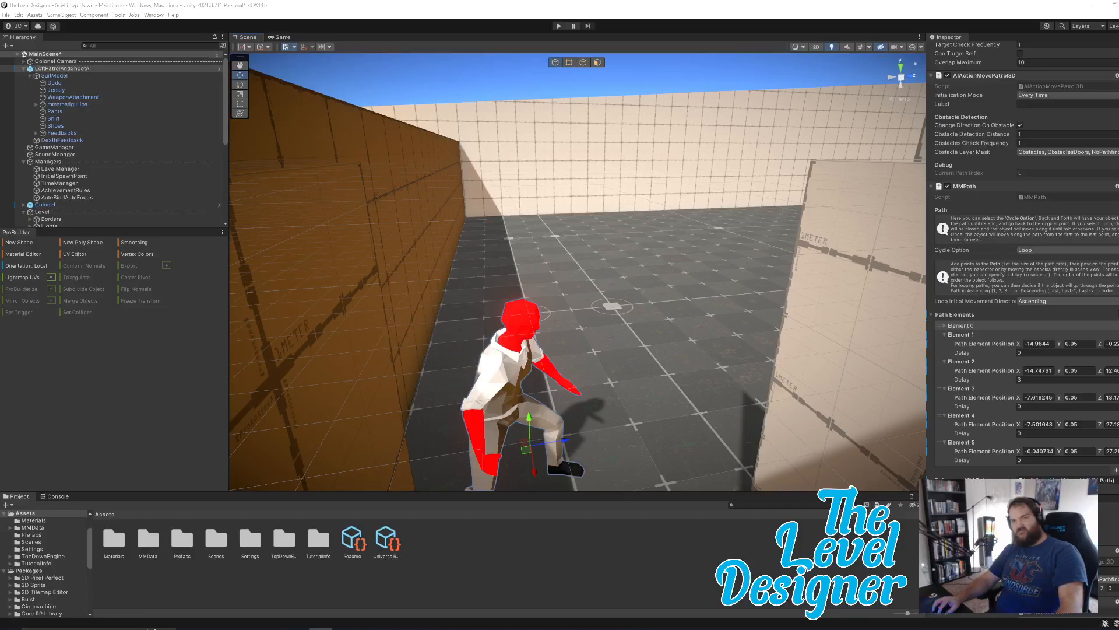
Reset the enemy's Reference MM Path to None.
left_click(1117, 481)
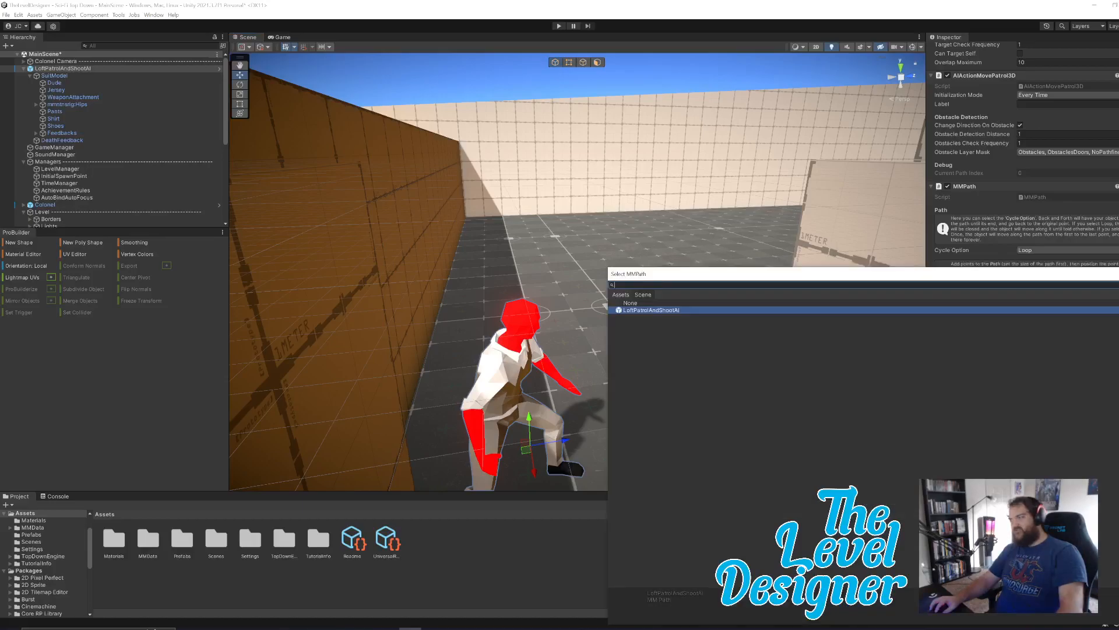
left_click(917, 302)
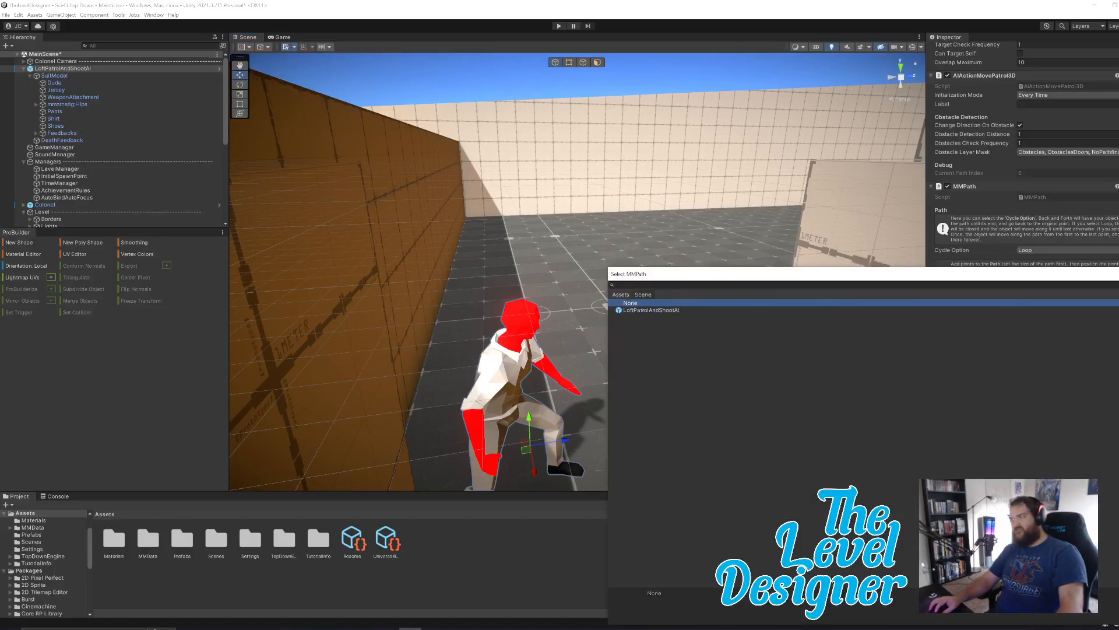
key("Return")
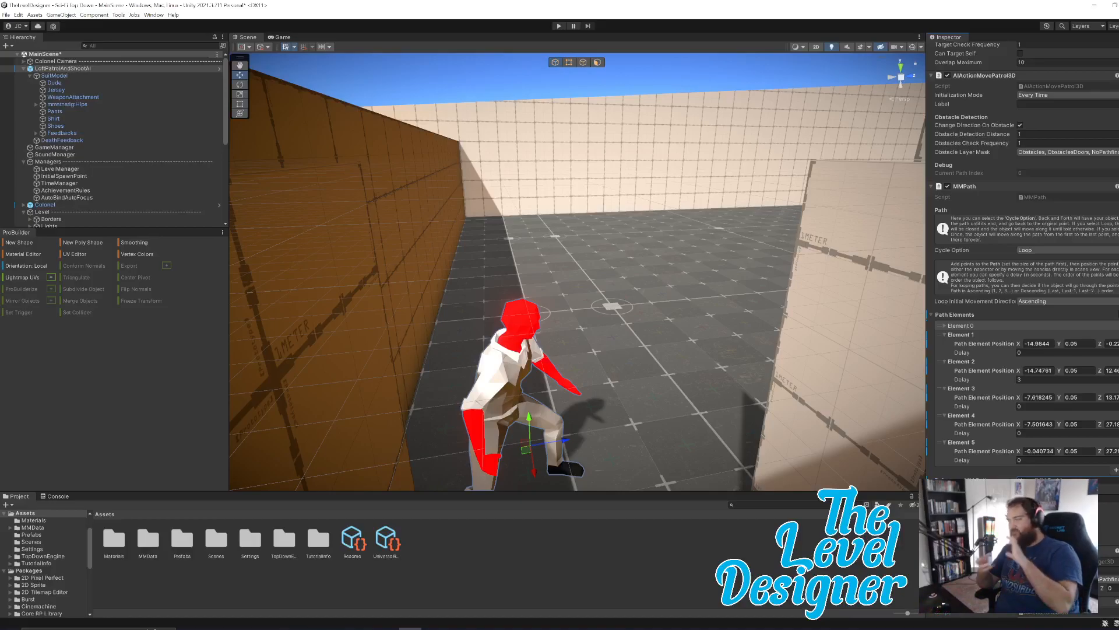
Try duplicating the LoftPatrolAndShootAI enemy and moving the copy along X to 2.84, onto the open floor beyond the wall.
left_click(522, 86)
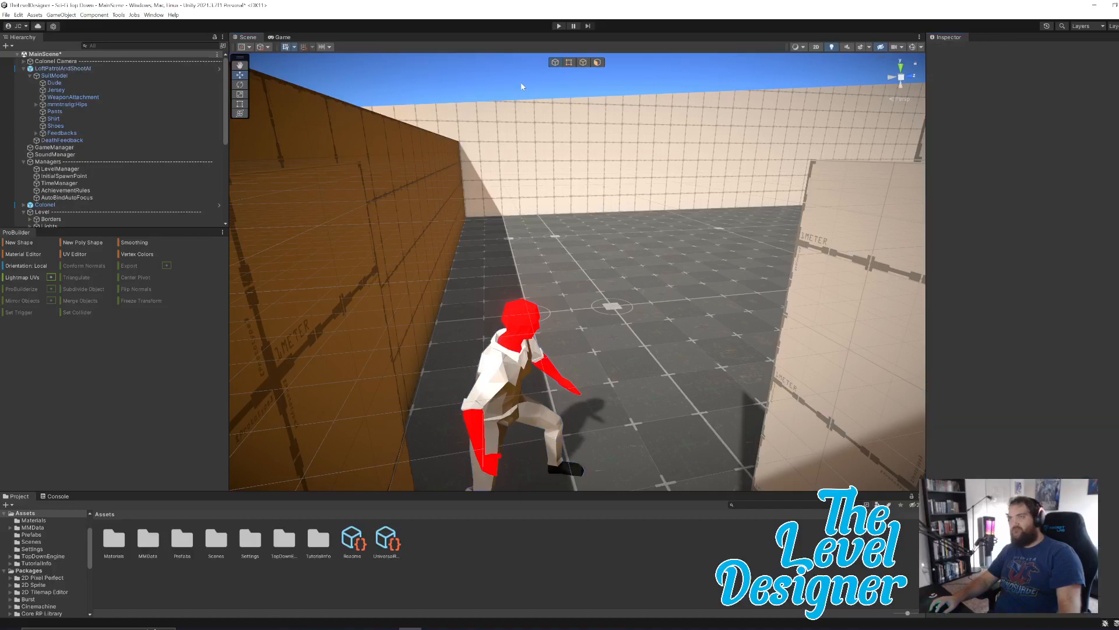
left_click(511, 362)
right_click_drag(600, 240, 748, 298)
key("s")
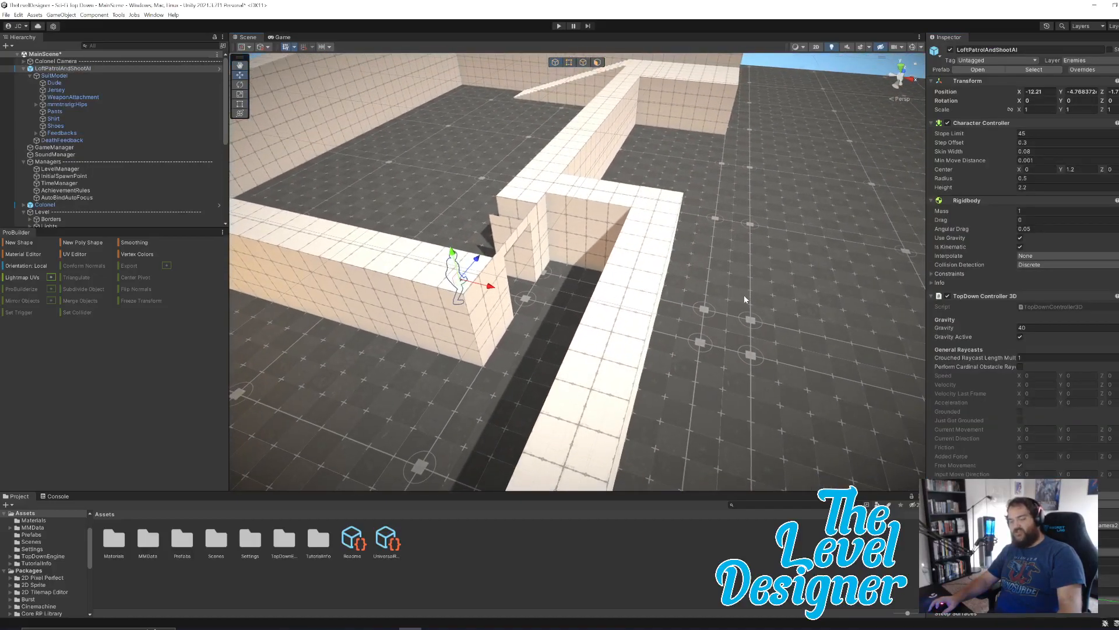
key("ctrl+d")
left_click_drag(490, 290, 848, 382)
right_click_drag(694, 289, 632, 348)
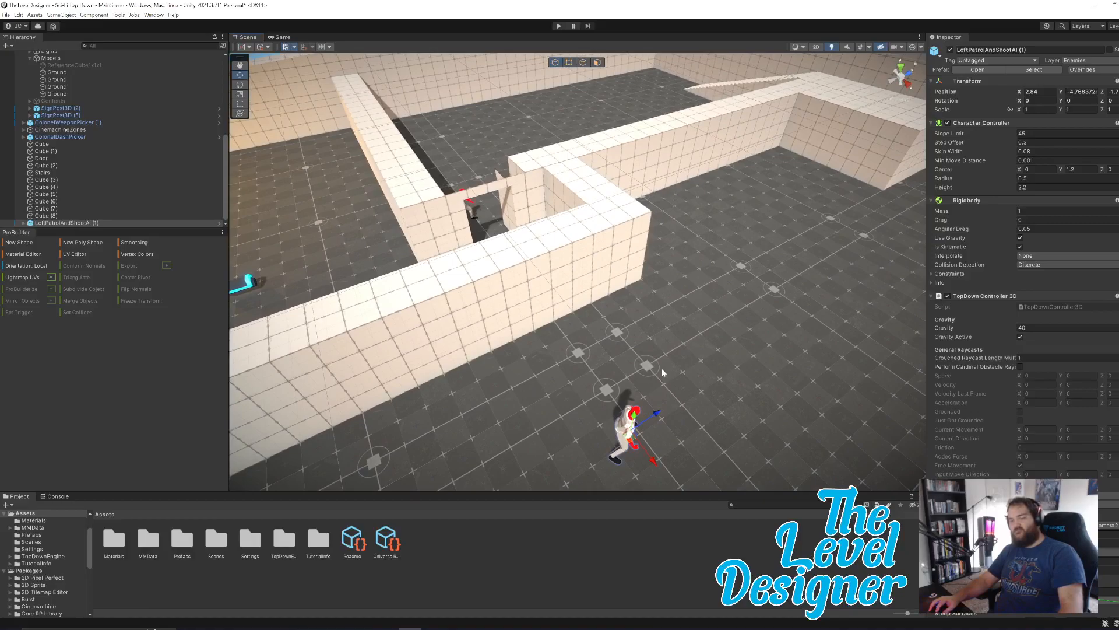
key("ctrl+z")
scroll(96, 135, "up", 10)
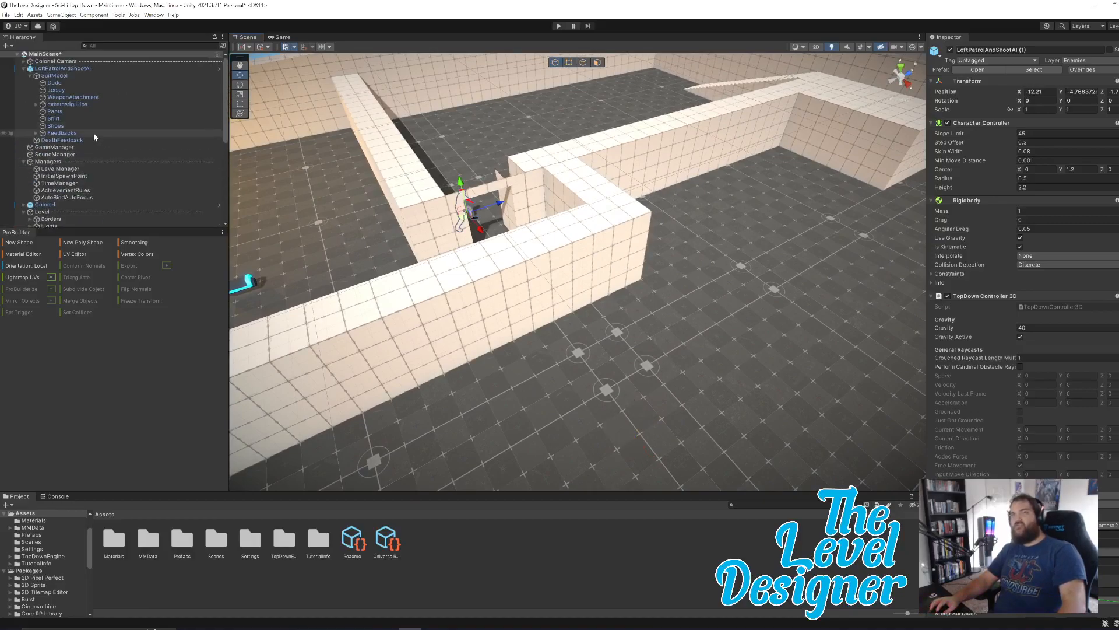
Collapse the original LoftPatrolAndShootAI enemy's children and try duplicating it in place again.
left_click(94, 68)
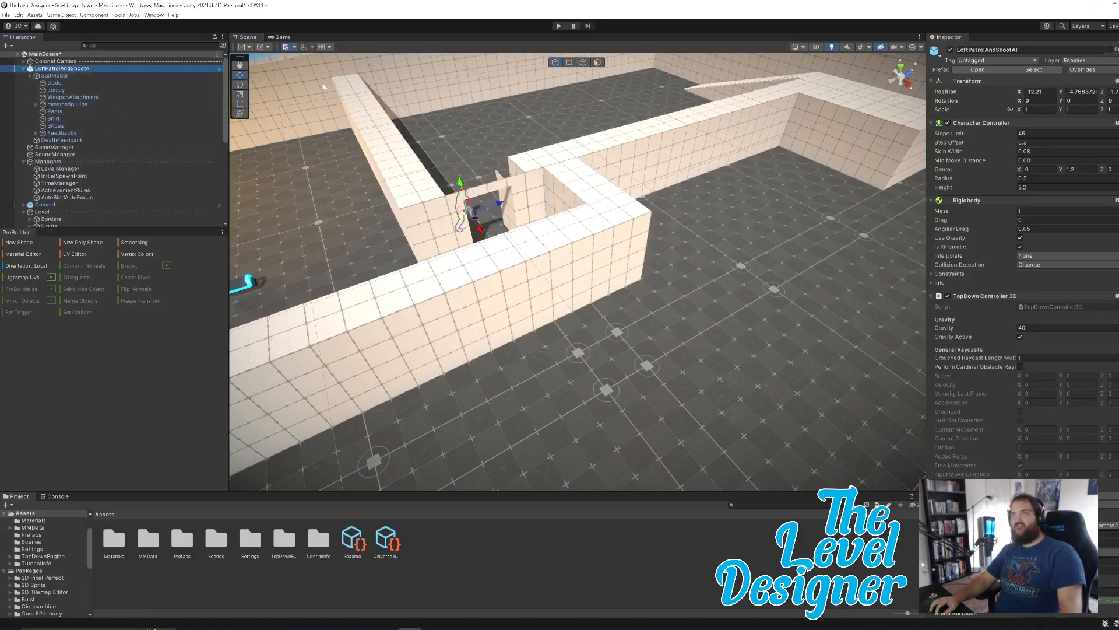
left_click(23, 68)
scroll(109, 107, "down", 3)
key("ctrl+d")
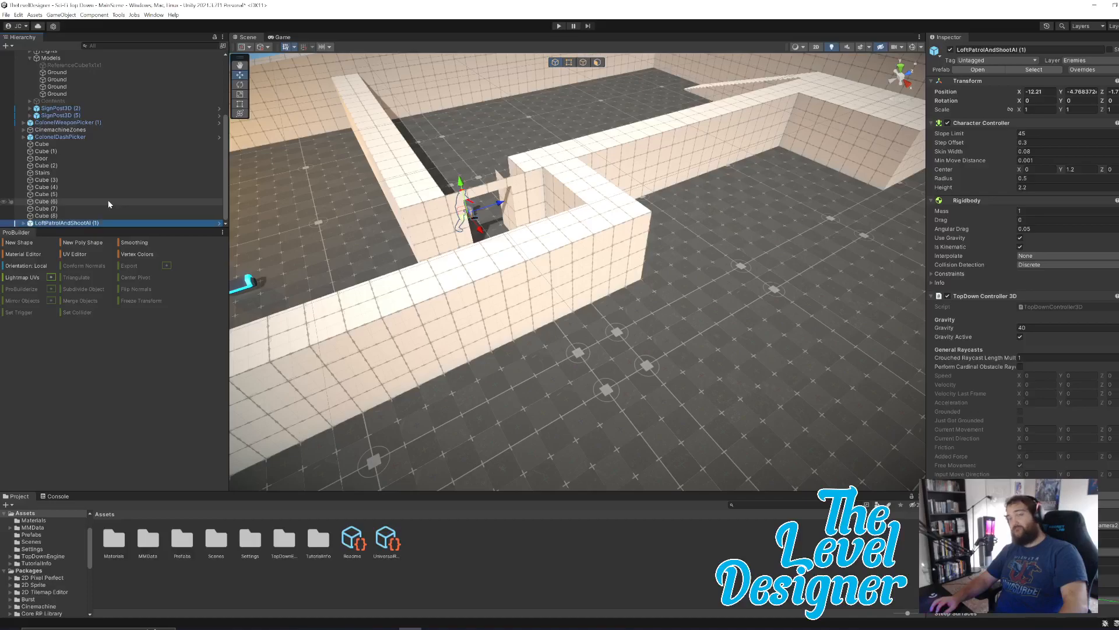
key("ctrl+z")
Open the AI prefabs folder at TopDownEngine/Demos/Loft3D/Prefabs/AI with nothing selected in the scene.
right_click_drag(666, 226, 647, 129)
left_click(639, 115)
right_click_drag(657, 233, 682, 289)
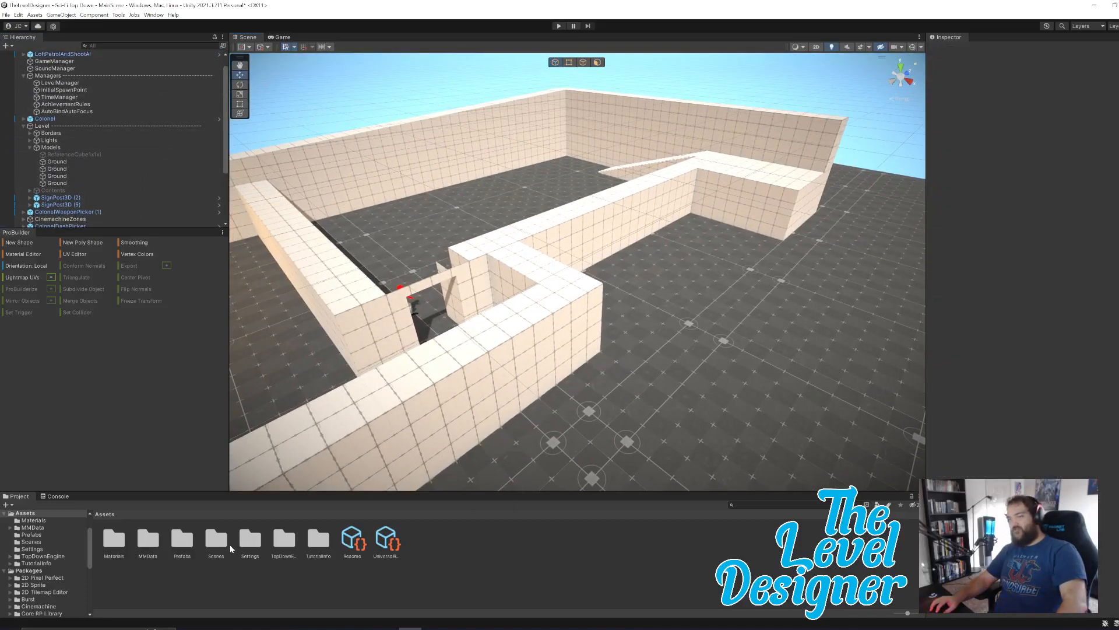
double_click(282, 539)
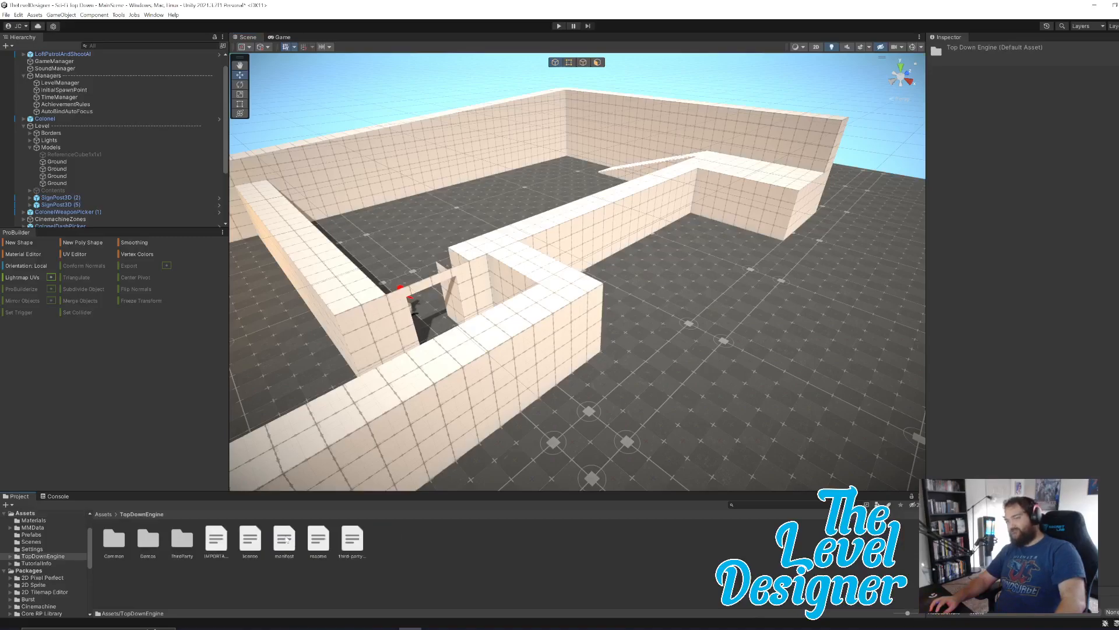
double_click(150, 539)
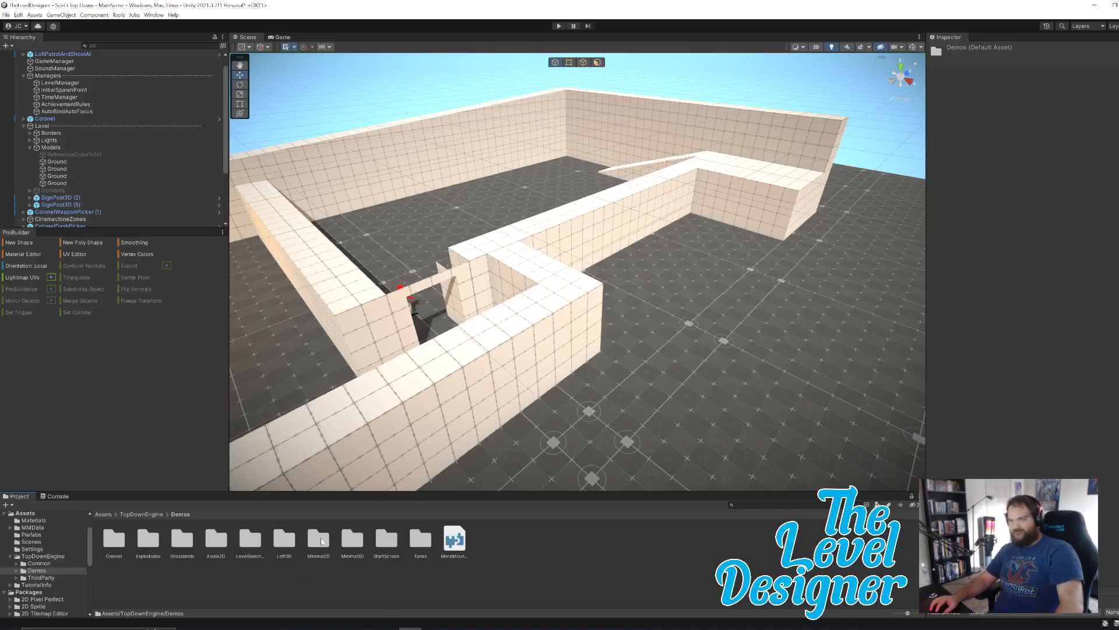
double_click(289, 540)
double_click(216, 539)
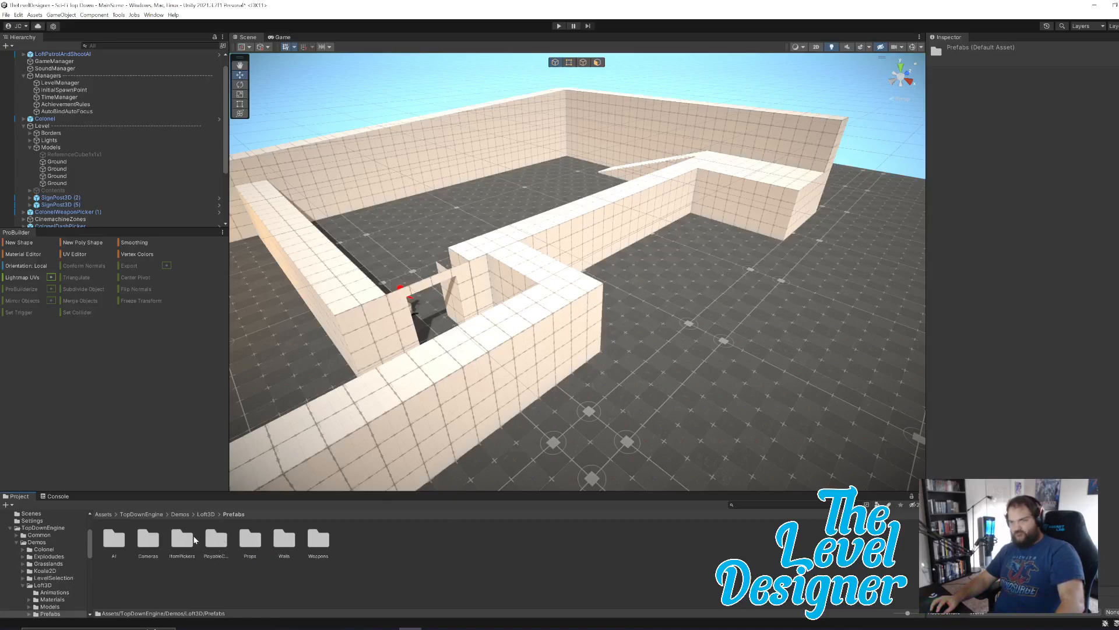
double_click(113, 539)
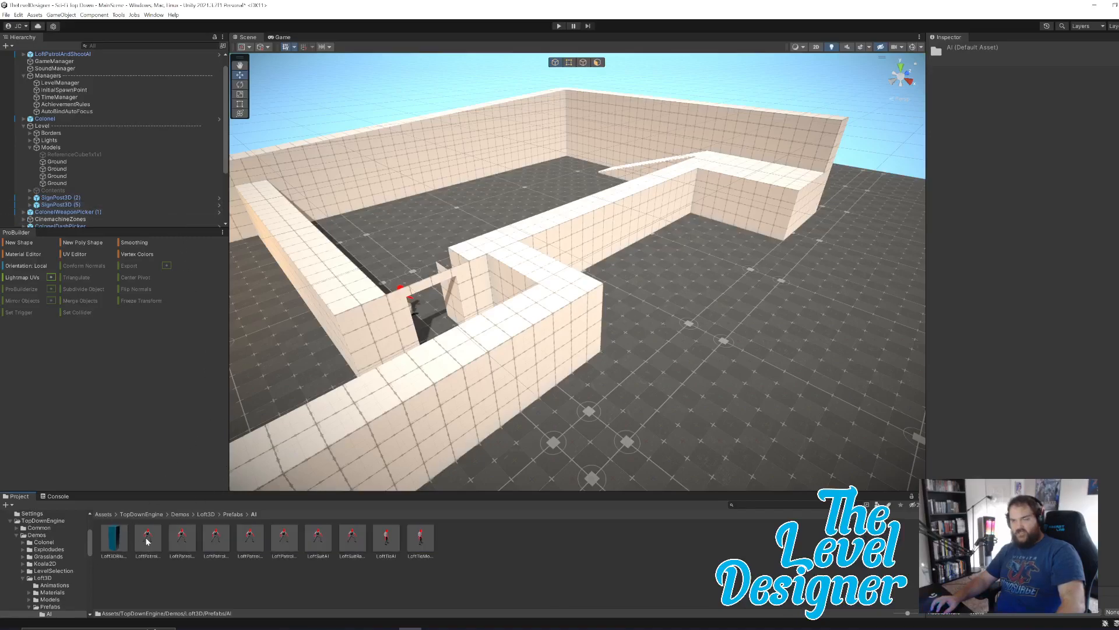
Compare the patrol AI prefabs, including LoftPatrolAndPathfinderAI, LoftPatrolAndShootAI and LoftPatrolSeekAndDestroyAI.
left_click(147, 540)
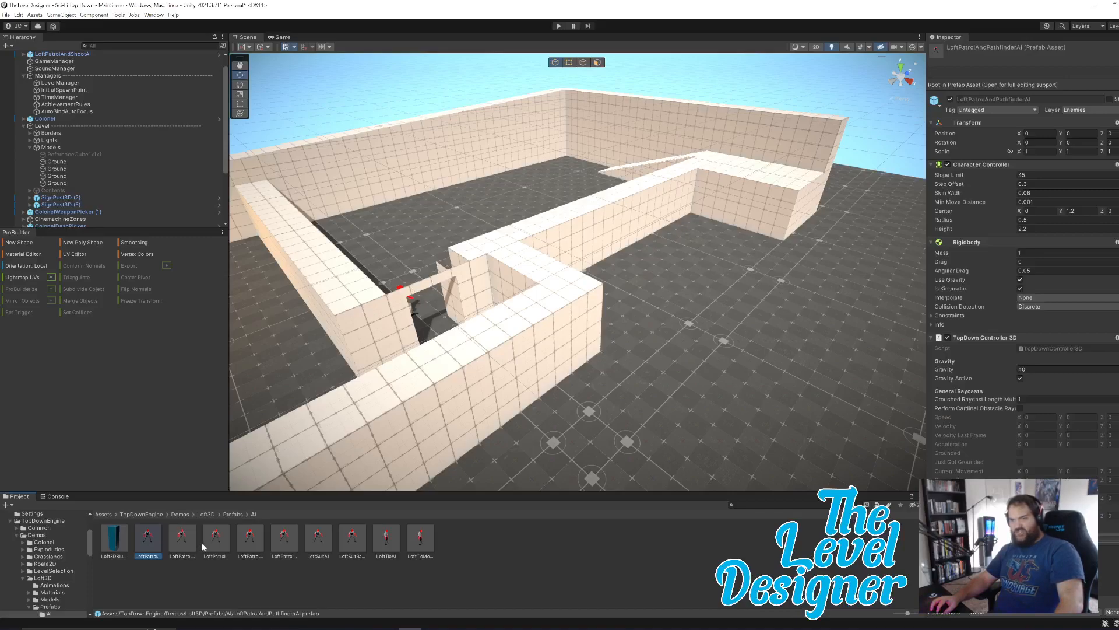
left_click(182, 540)
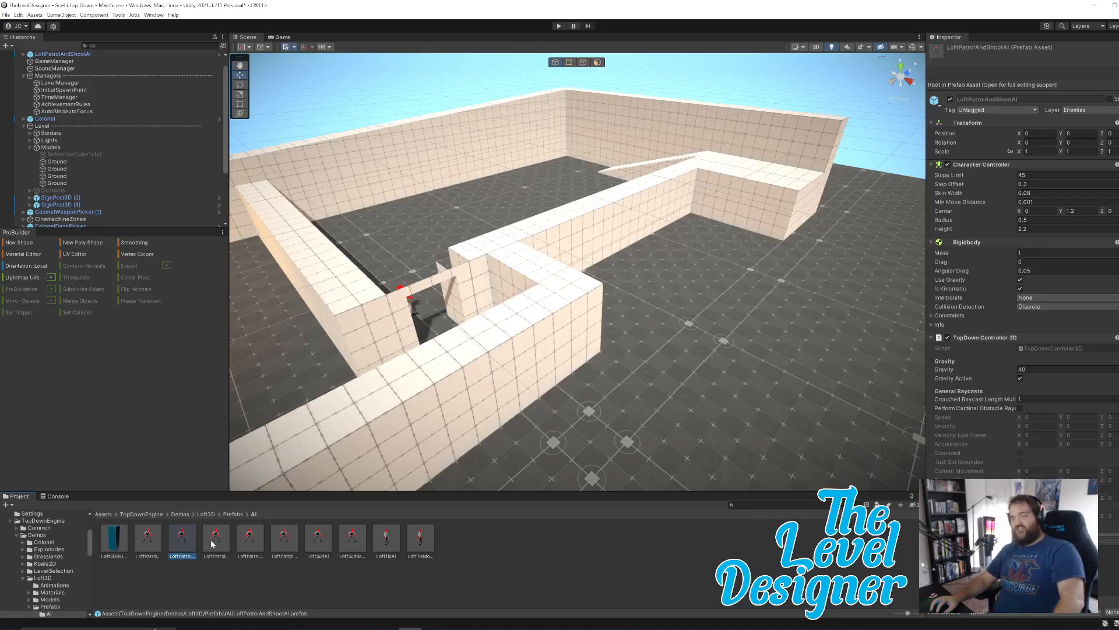
left_click(212, 543)
left_click(185, 541)
left_click(261, 539)
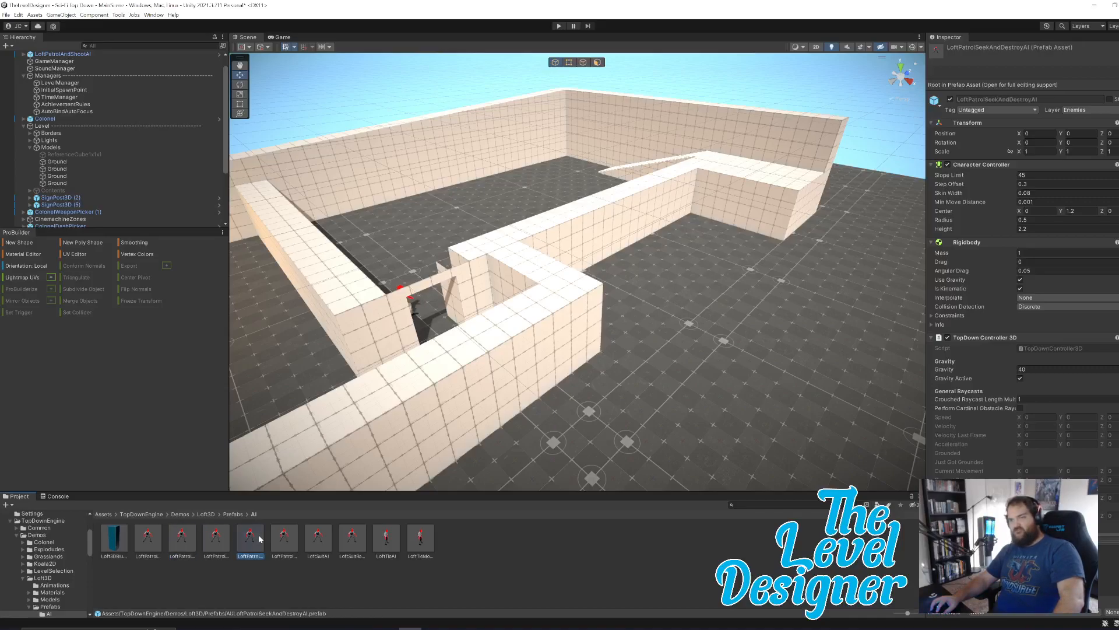
Place a second LoftPatrolAndShootAI prefab on the open floor outside the inner walls, at about X 1.68 and Y 0.
left_click_drag(182, 543, 684, 419)
right_click_drag(658, 347, 752, 350)
key("w")
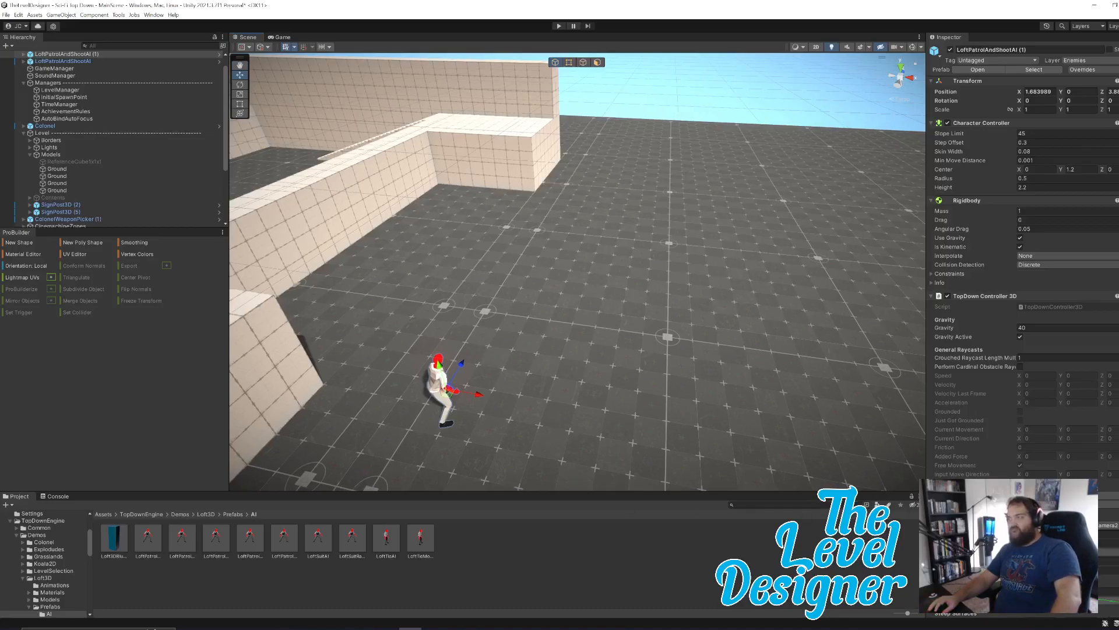
Examine the path element positions, delays and Reference MM Path setting in the newly placed enemy's MMPath component.
scroll(1061, 366, "down", 5)
scroll(1061, 366, "down", 20)
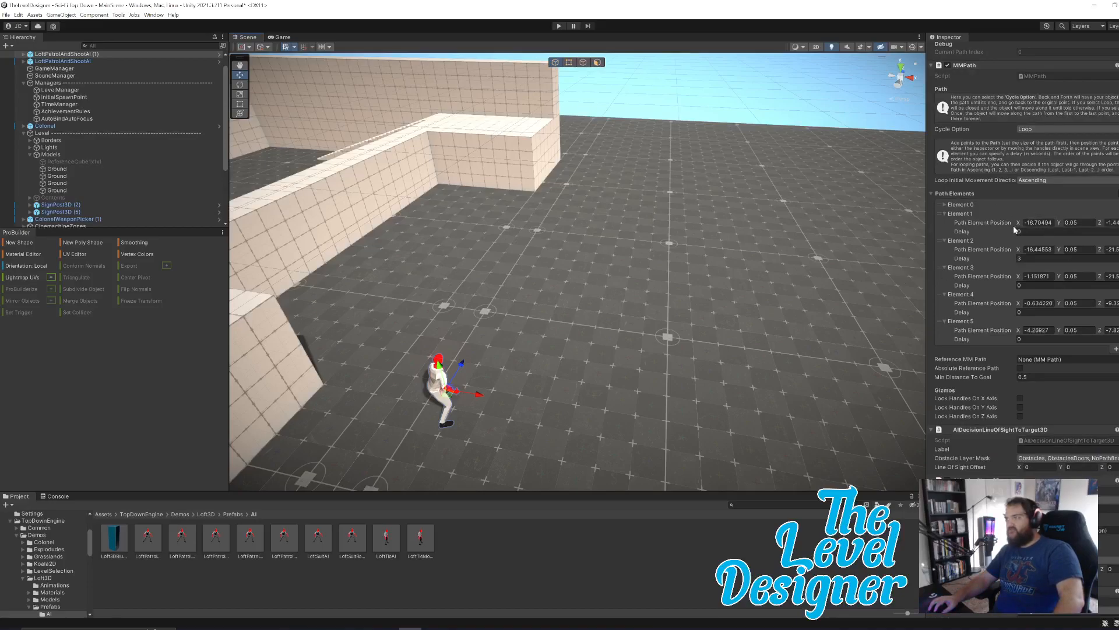
left_click(100, 54)
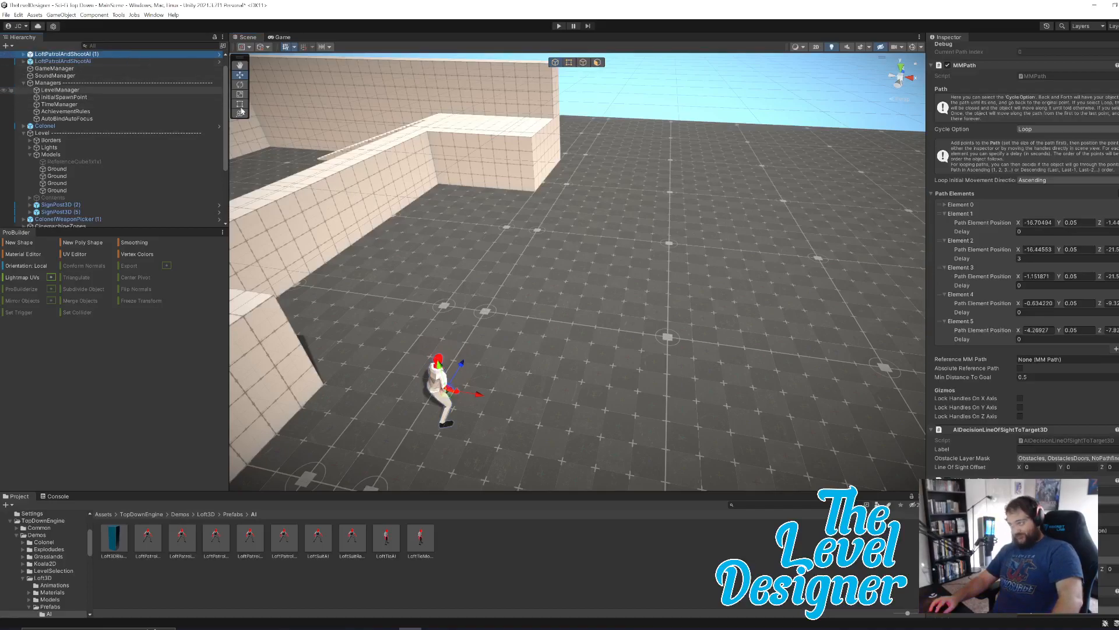
scroll(1019, 309, "down", 1)
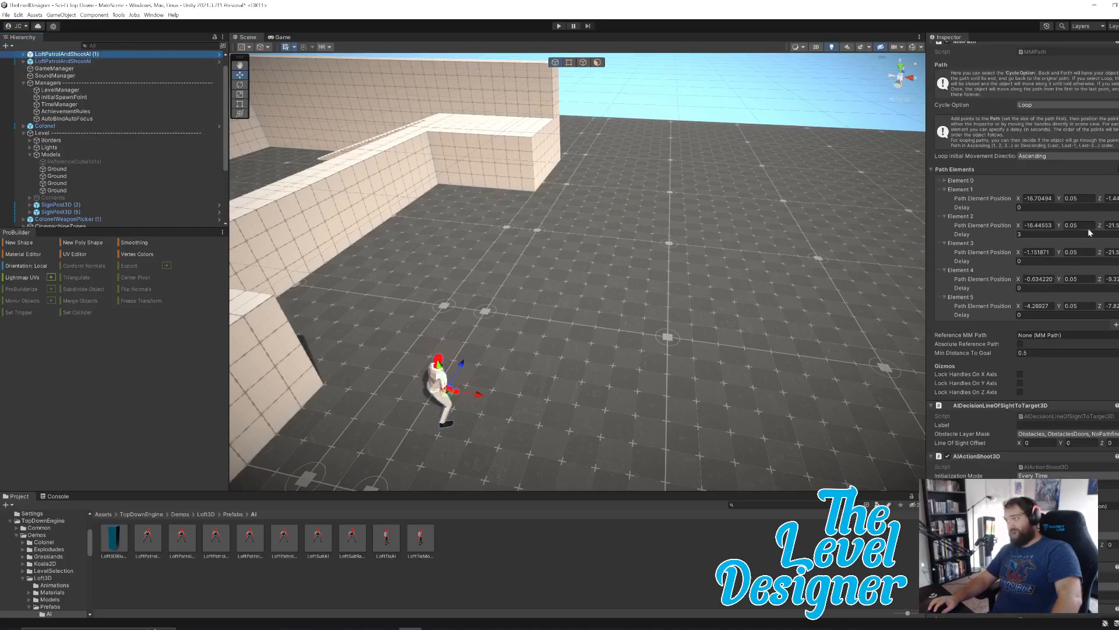
Clear the newly placed enemy's MMPath path elements by setting the list size to 0, and add one new element with its position fields shown.
left_click(1118, 169)
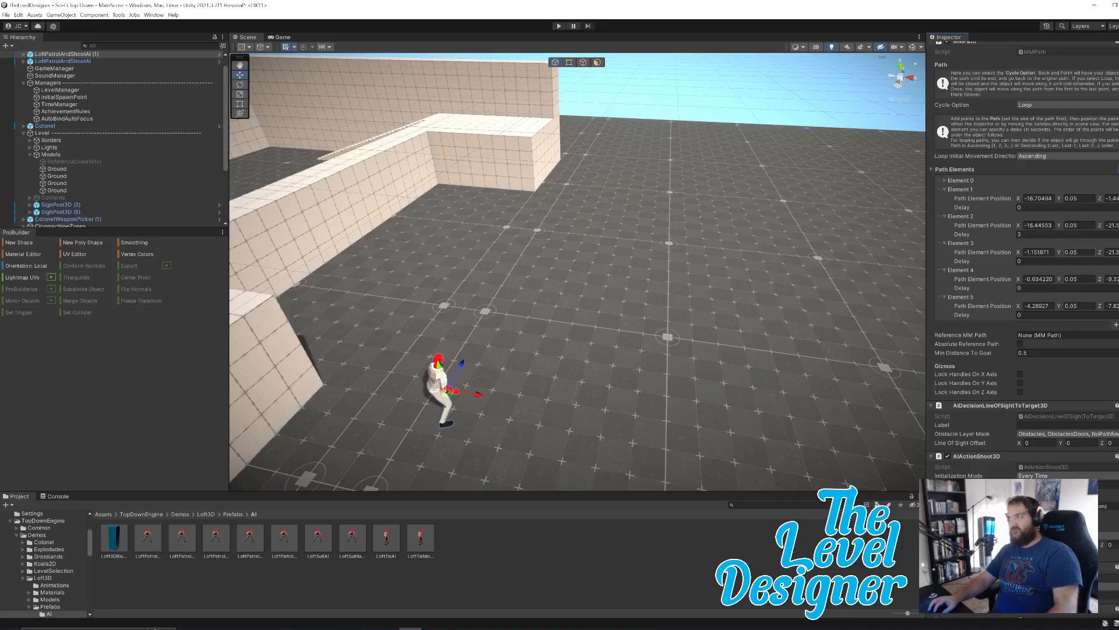
type("0")
key("Return")
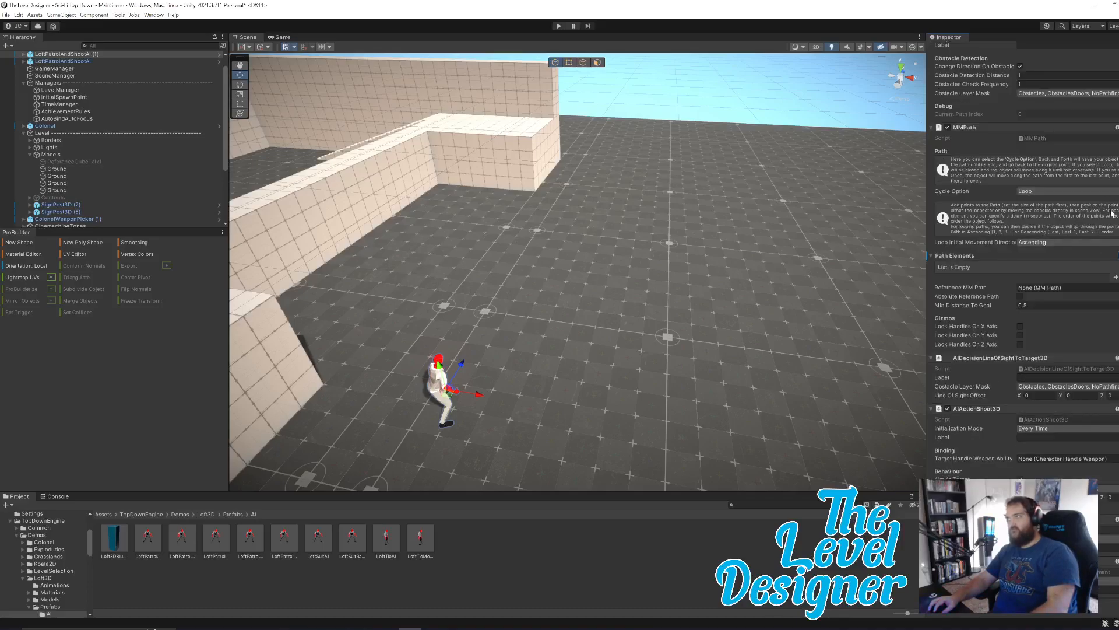
left_click(1115, 277)
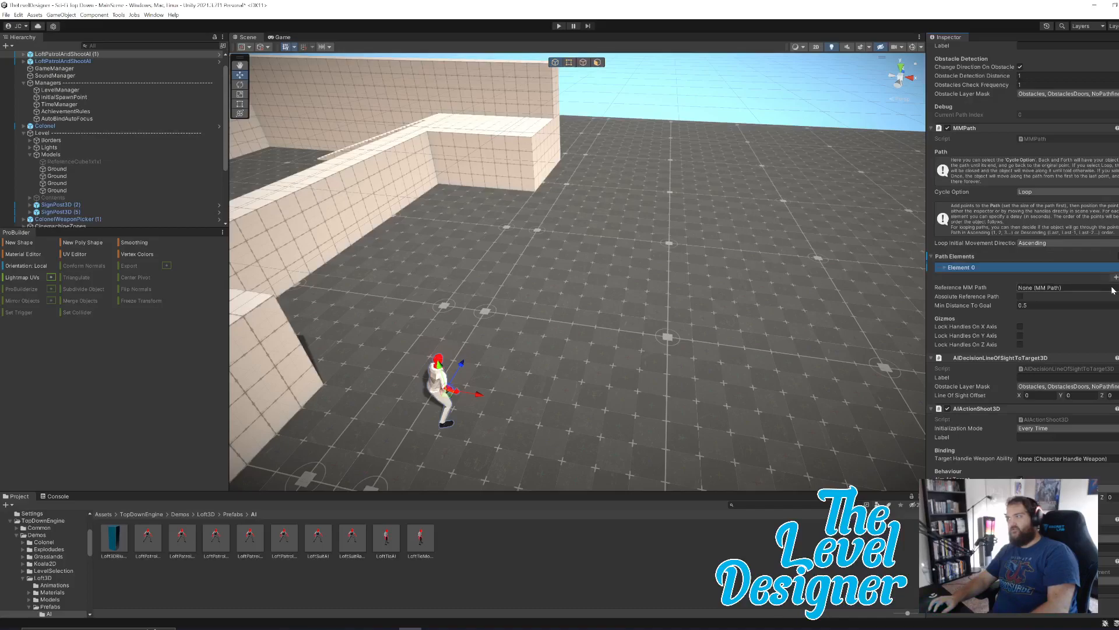
left_click(944, 267)
left_click(1037, 277)
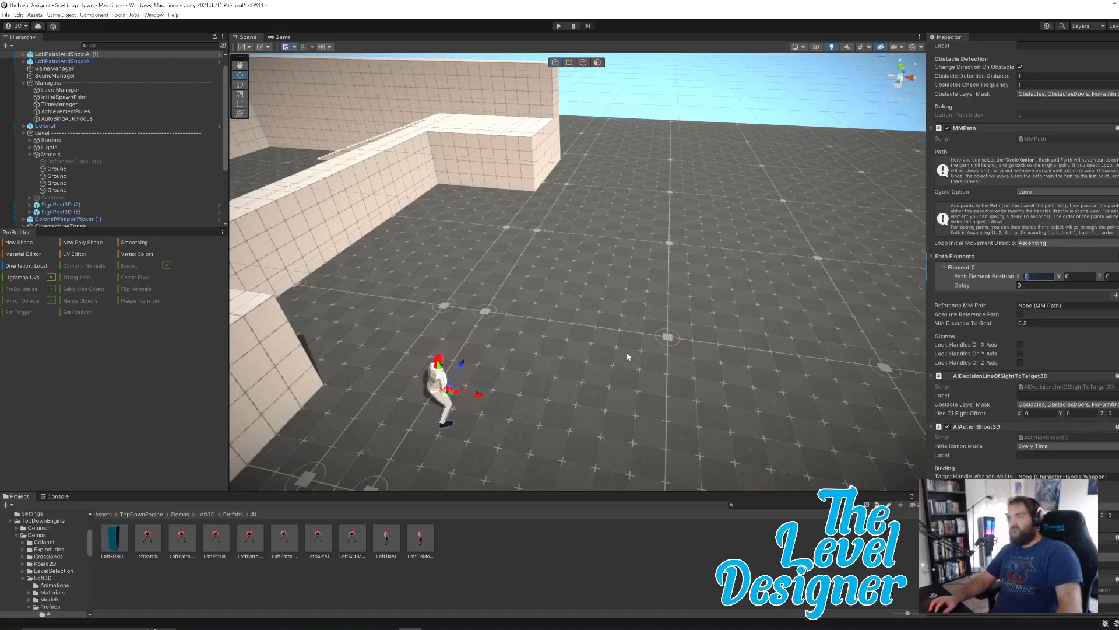
Examine the Cycle Option choices of the new enemy's path and the floor, walls and doorway around the enemy.
right_click_drag(628, 318, 549, 294)
key("d")
key("q")
key("w")
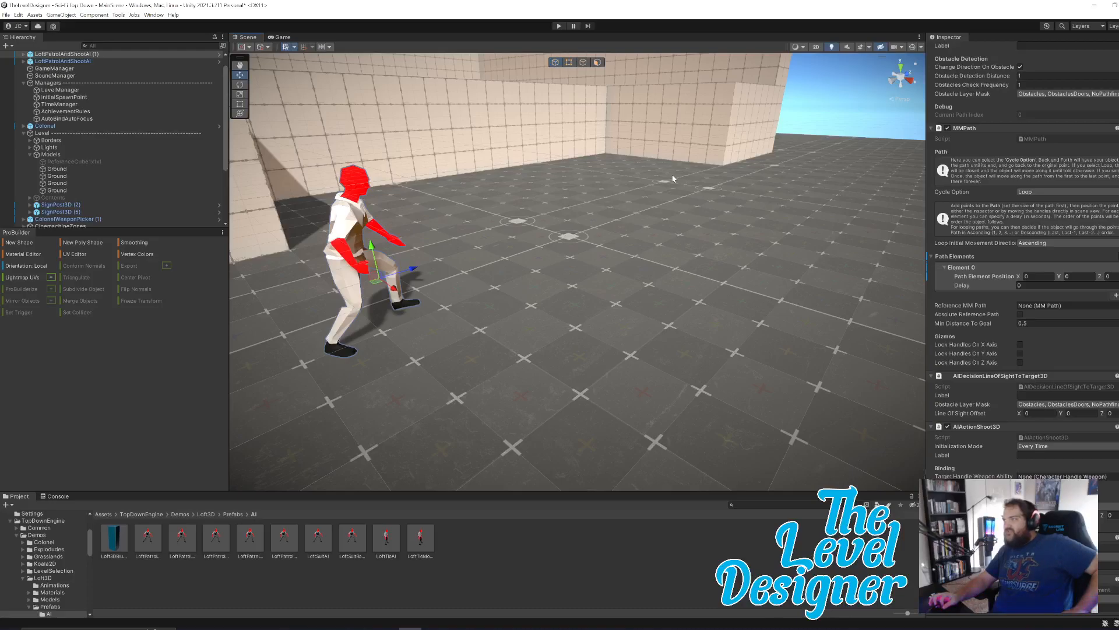
left_click(1038, 191)
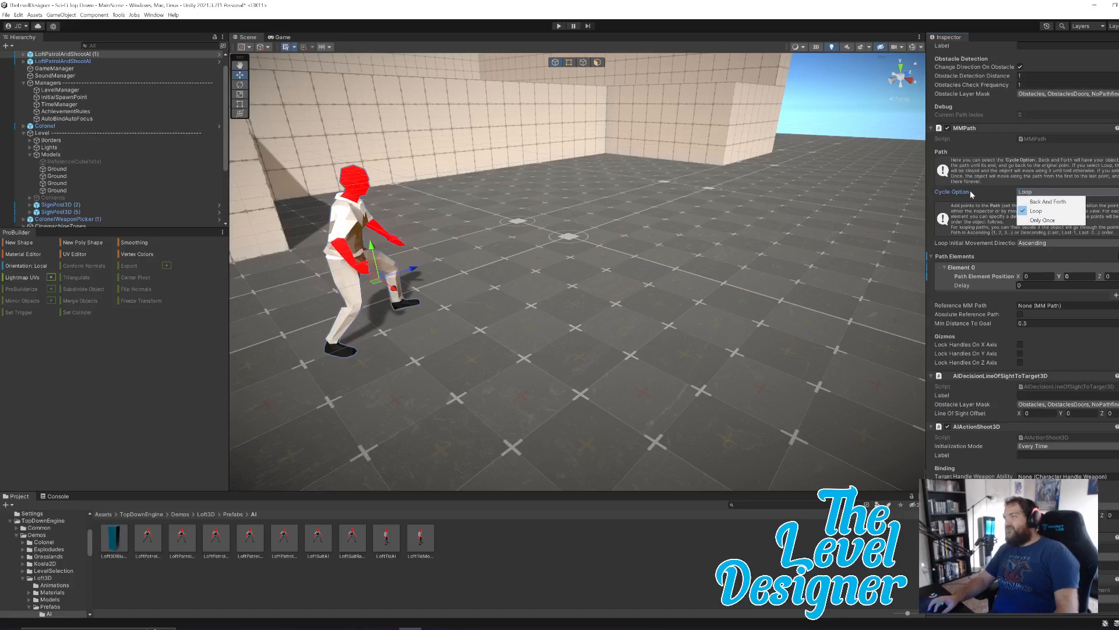
left_click(1036, 277)
right_click_drag(803, 269, 732, 260)
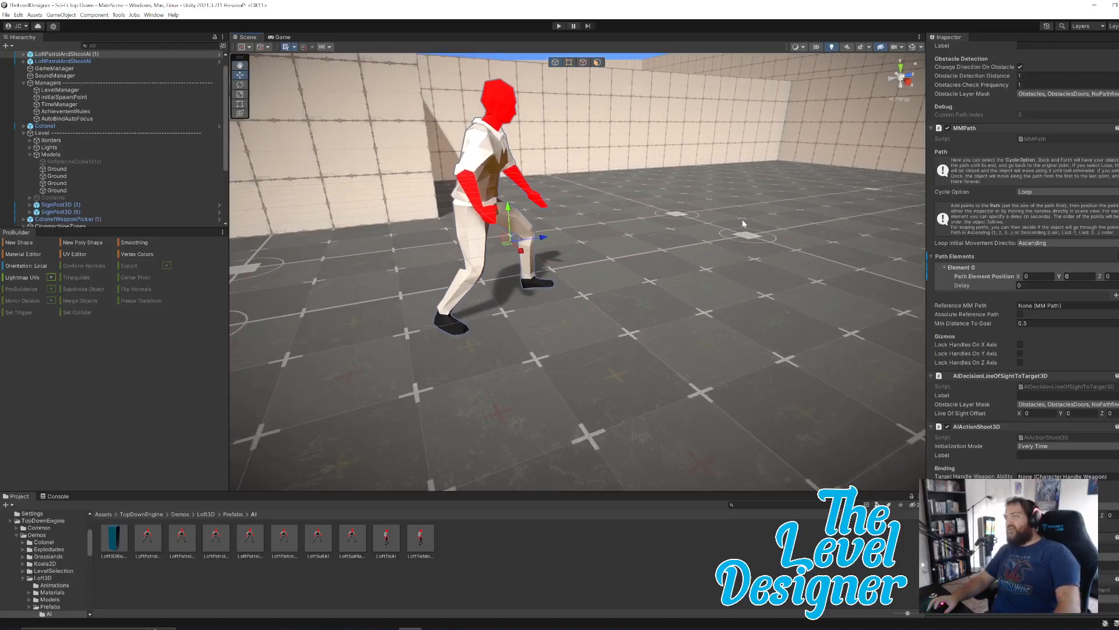
right_click_drag(743, 221, 726, 257)
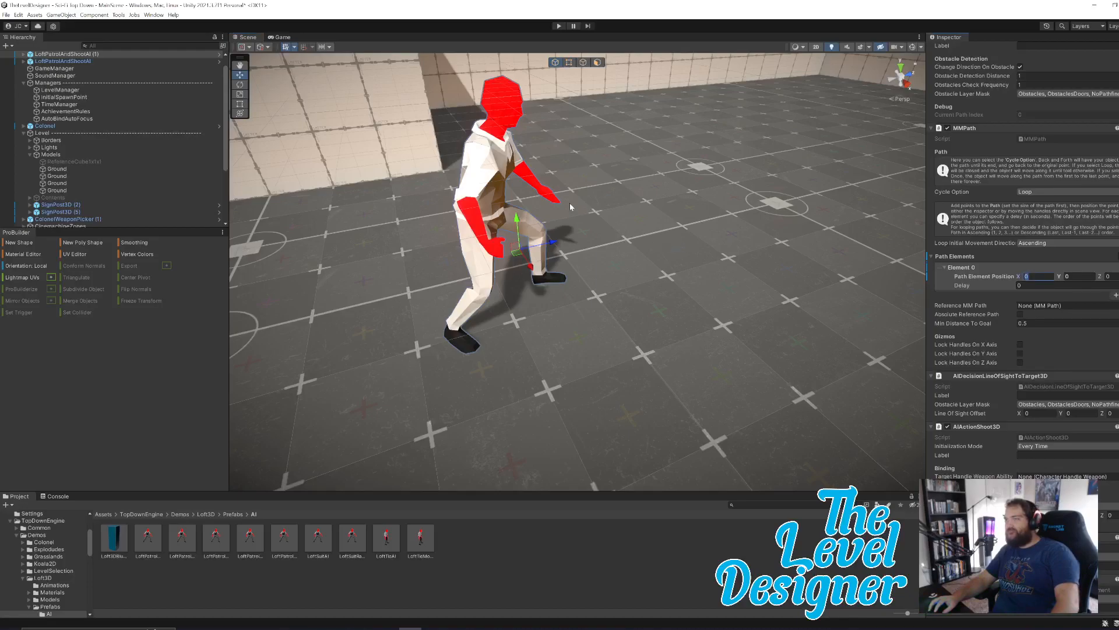
right_click_drag(496, 175, 750, 240)
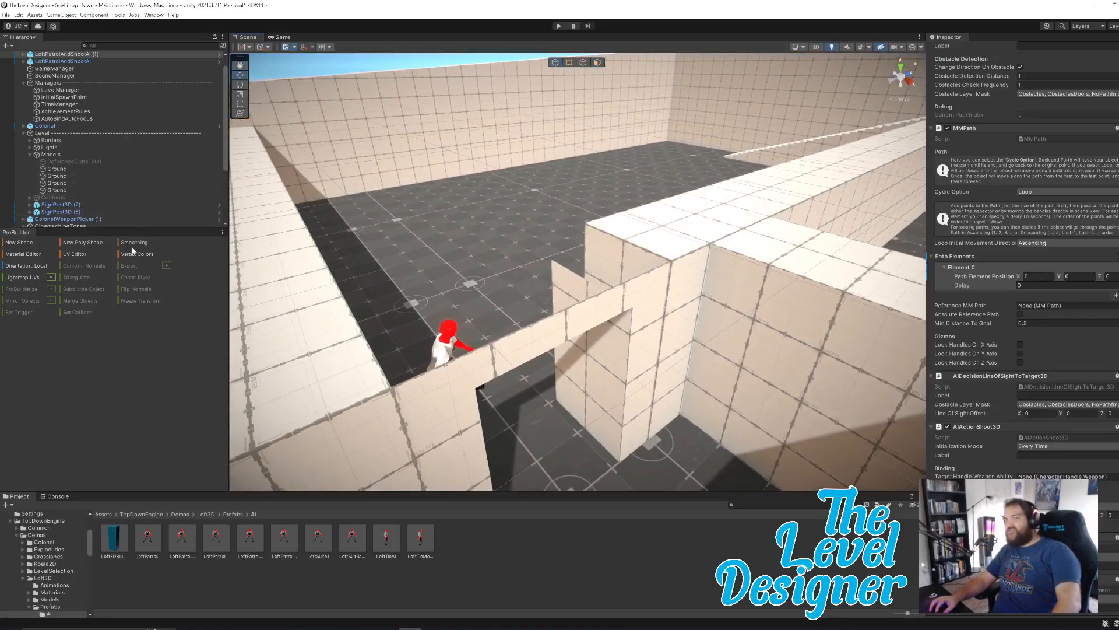
right_click_drag(547, 228, 519, 187)
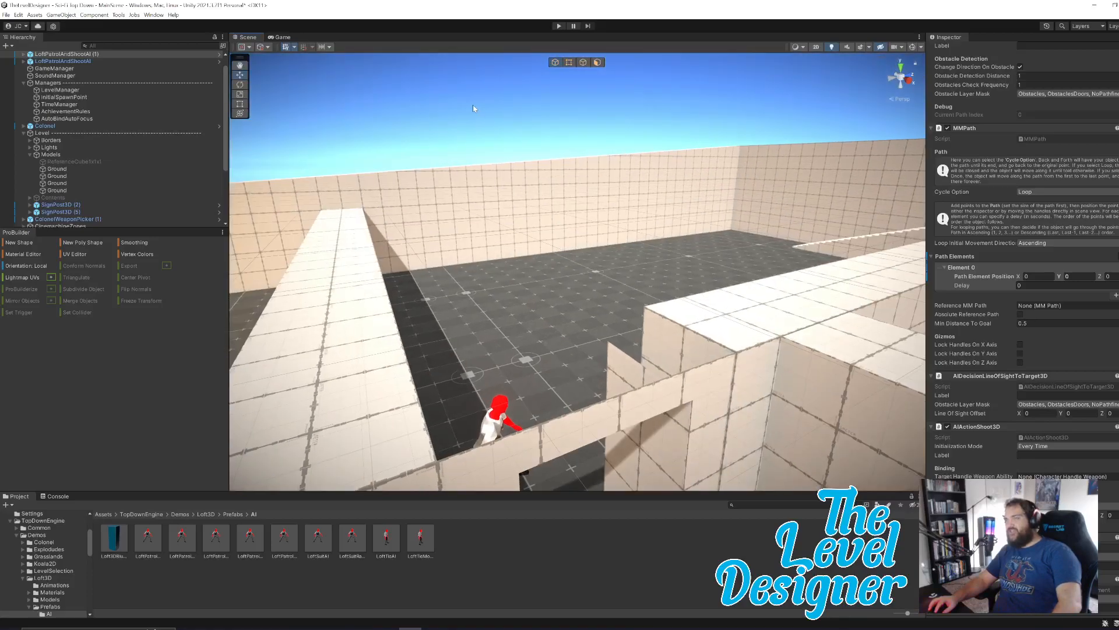
Create an upright ProBuilder plane of about 1.2 by 2 units at the top edge of the wall beside the doorway.
left_click(516, 131)
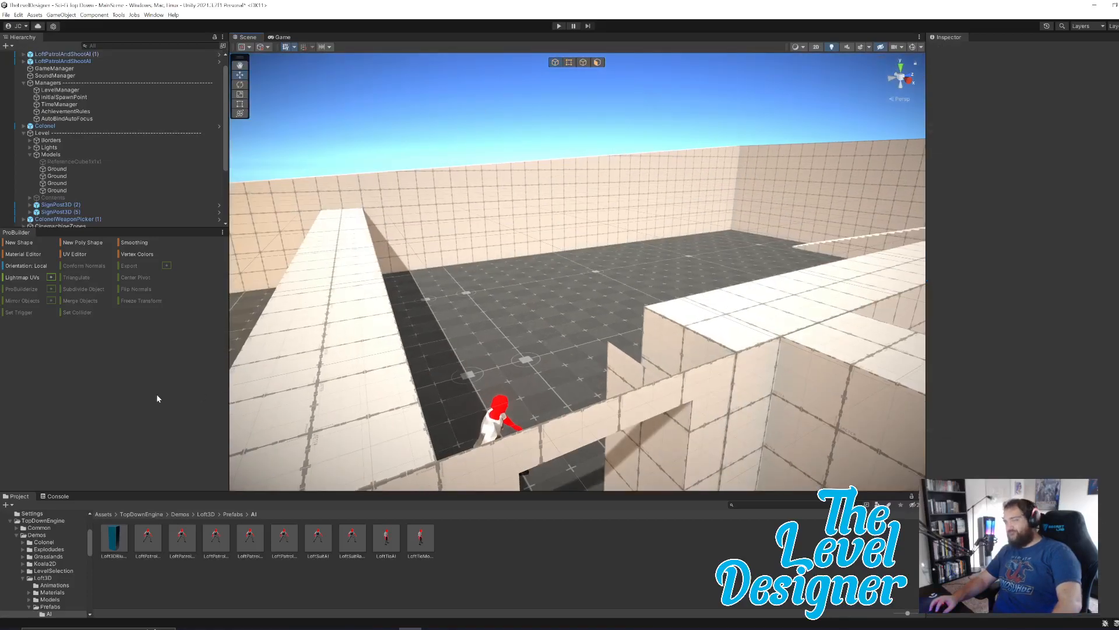
left_click(15, 243)
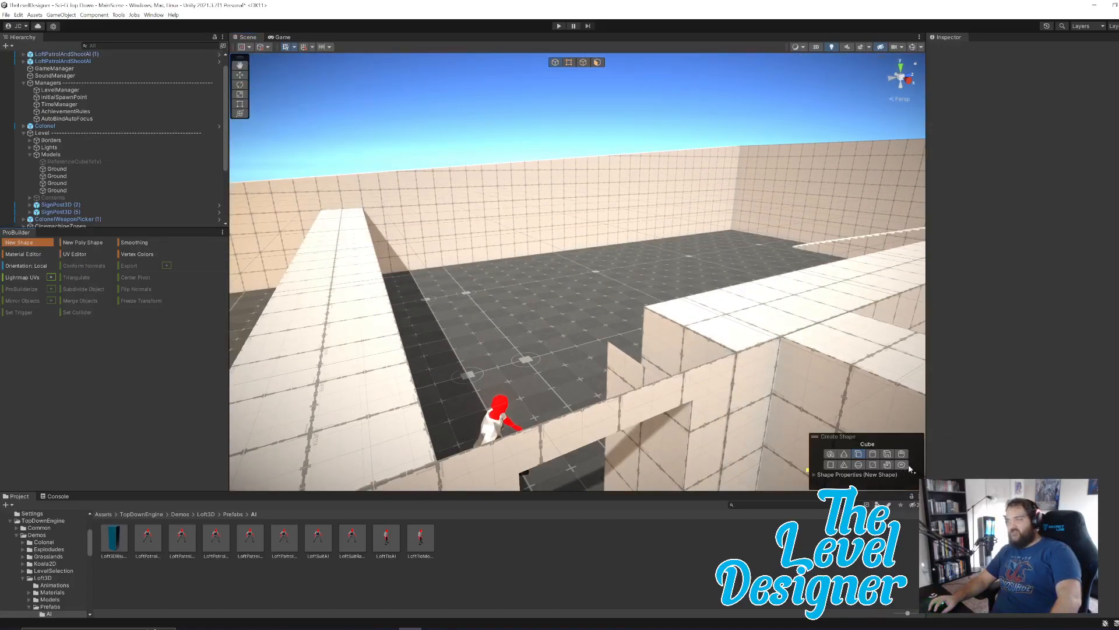
left_click(831, 466)
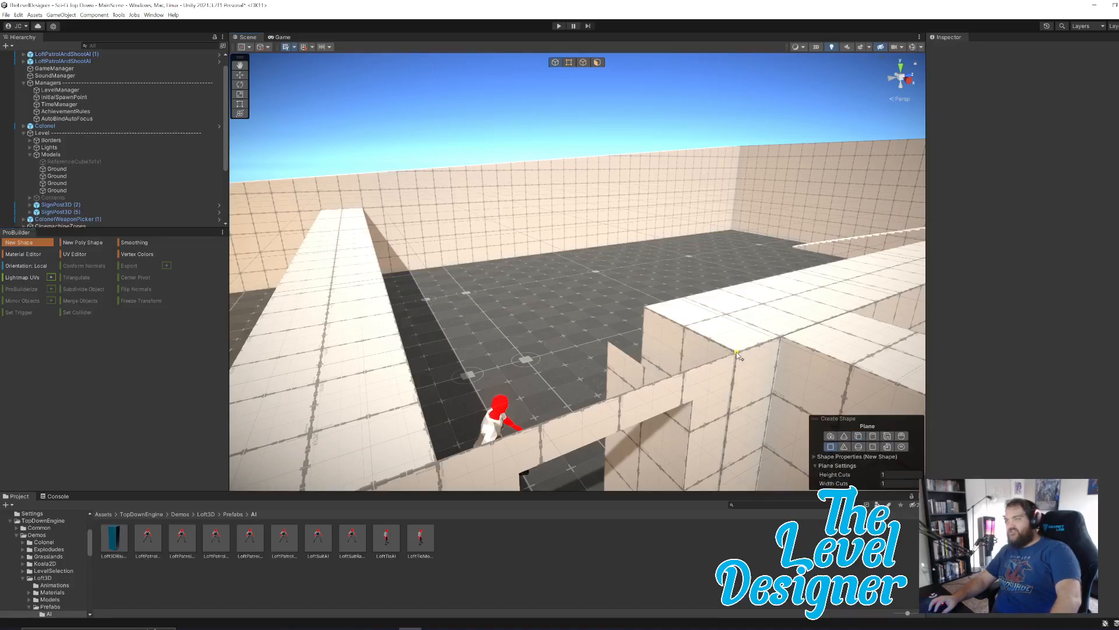
mouse_move(672, 345)
left_mouse_down()
mouse_move(577, 276)
mouse_move(703, 310)
mouse_move(714, 256)
mouse_move(635, 244)
mouse_move(649, 245)
left_mouse_up()
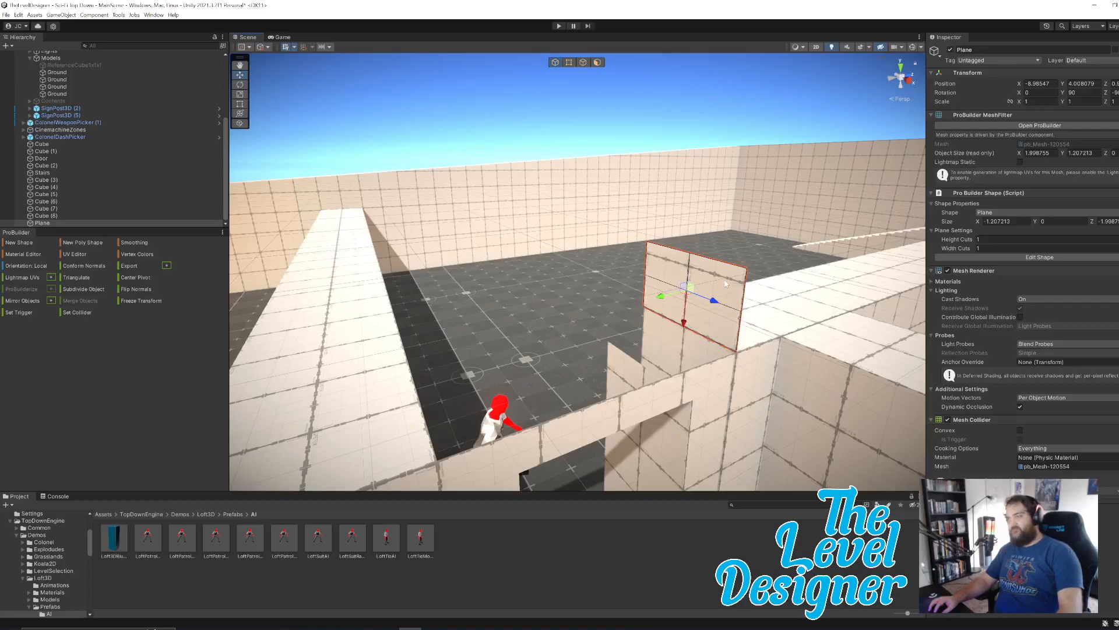
Try to rotate the upright plane freehand until it lies flat above the wall.
key("d")
right_click_drag(728, 203, 656, 199)
key("w")
left_click(240, 84)
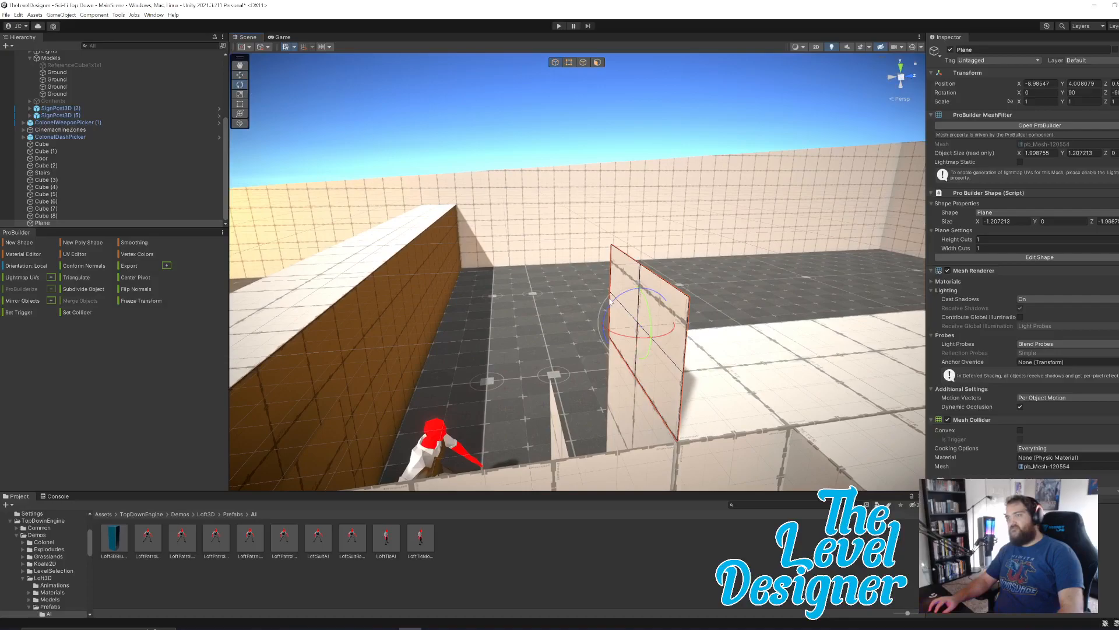
left_click_drag(617, 300, 1010, 211)
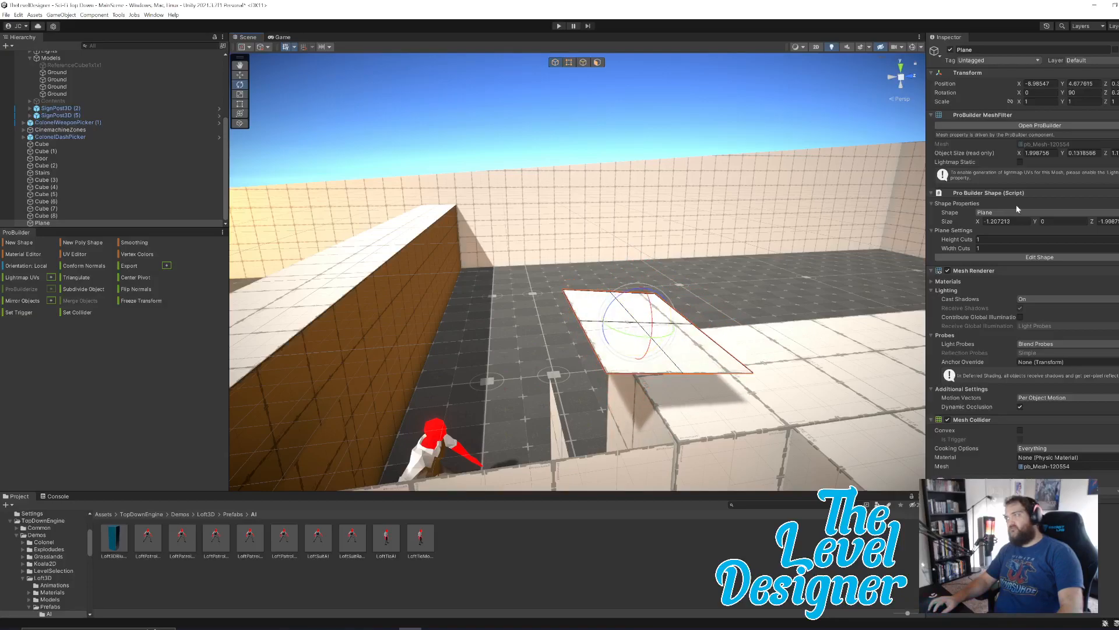
Try to set the tilted plane's object size in Y to 0.
left_click(1082, 153)
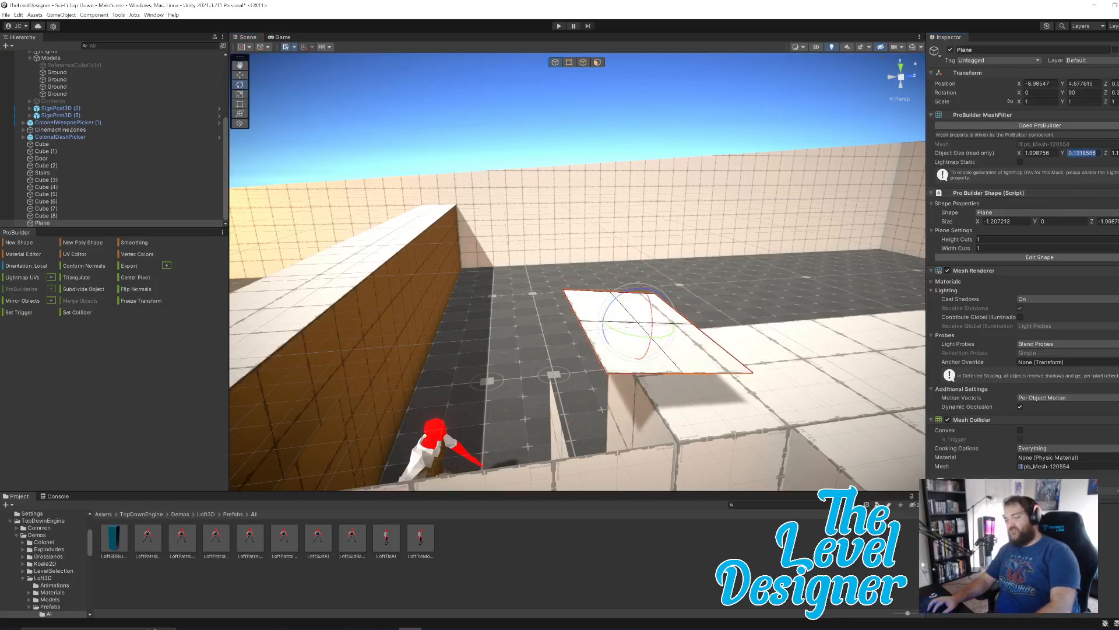
type("0")
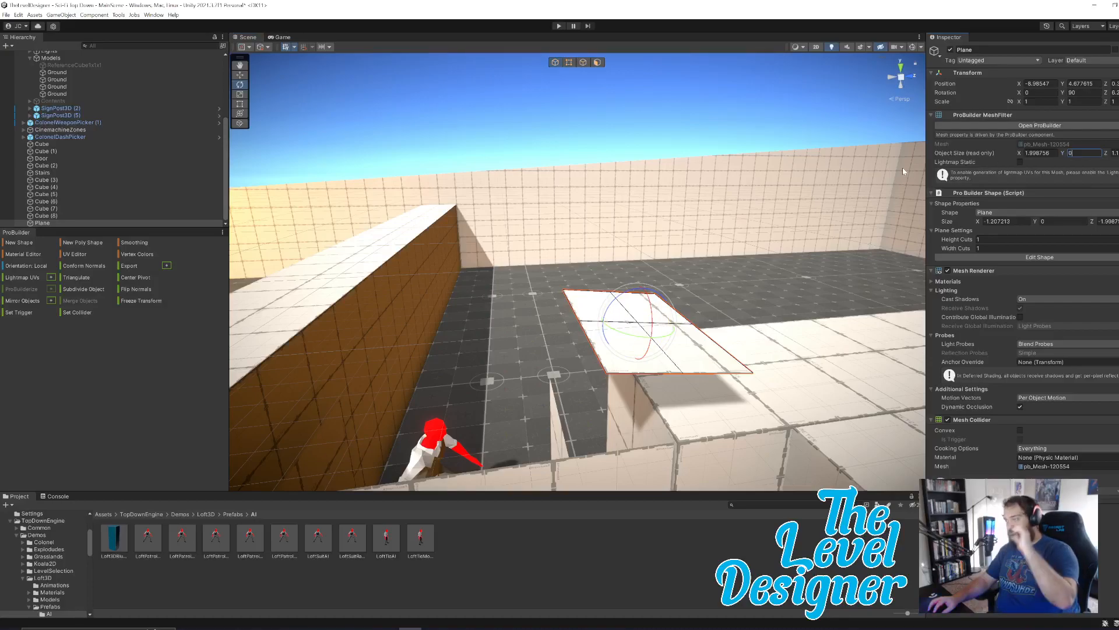
key("Return")
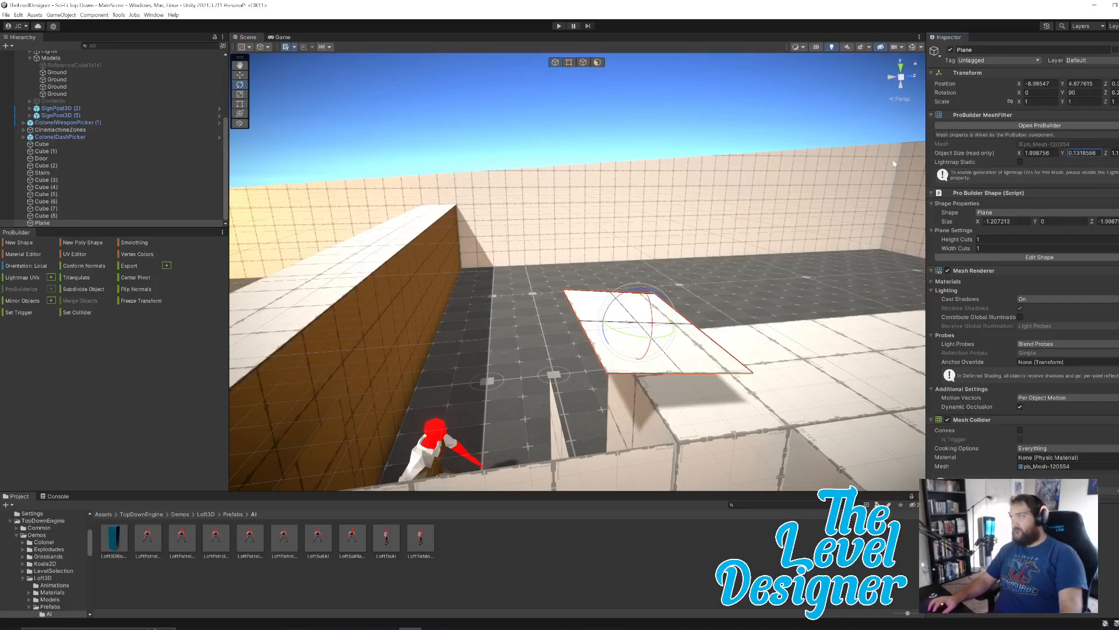
type("0")
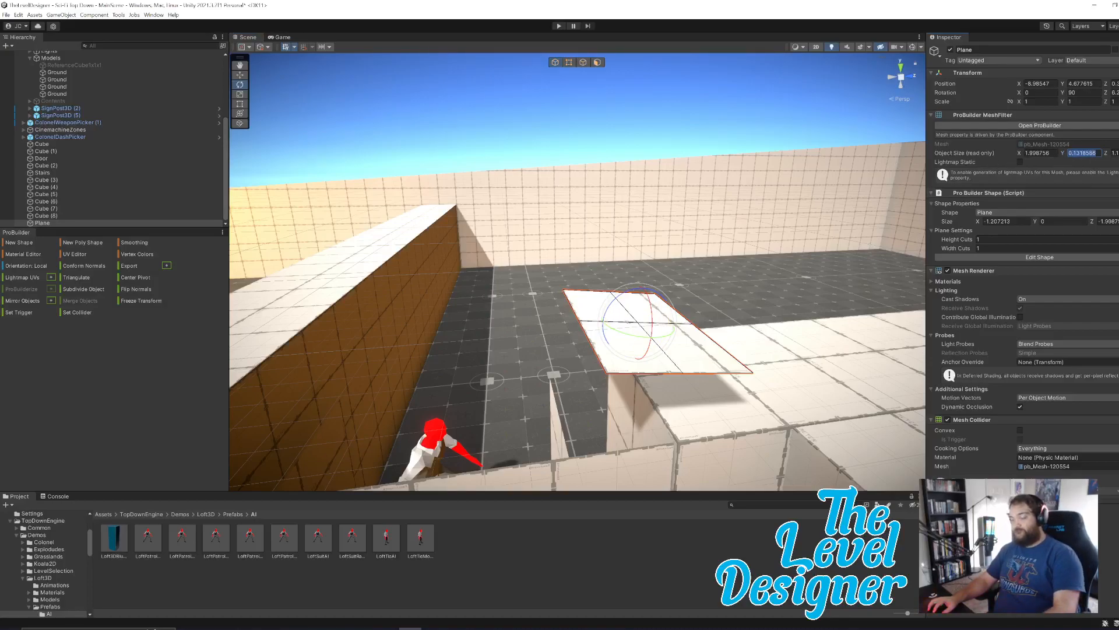
left_click(822, 110)
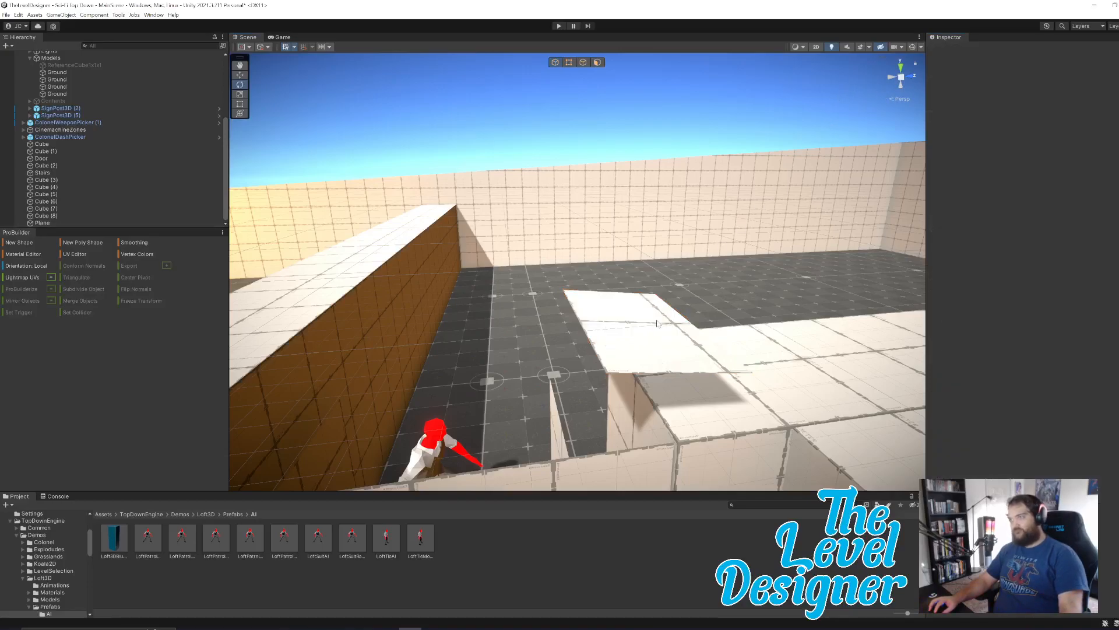
Rotate the tilted plane slightly further, then undo its freehand rotations.
left_click(640, 338)
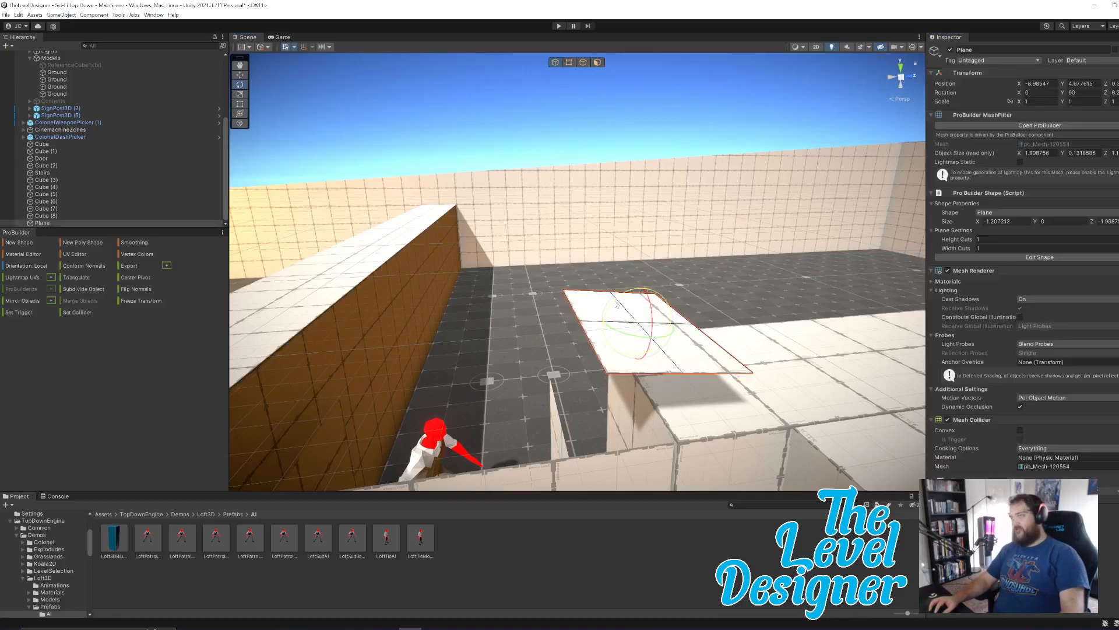
left_click_drag(617, 307, 594, 312)
key("ctrl+z")
key("ctrl+z")
key("ctrl+z")
key("ctrl+z")
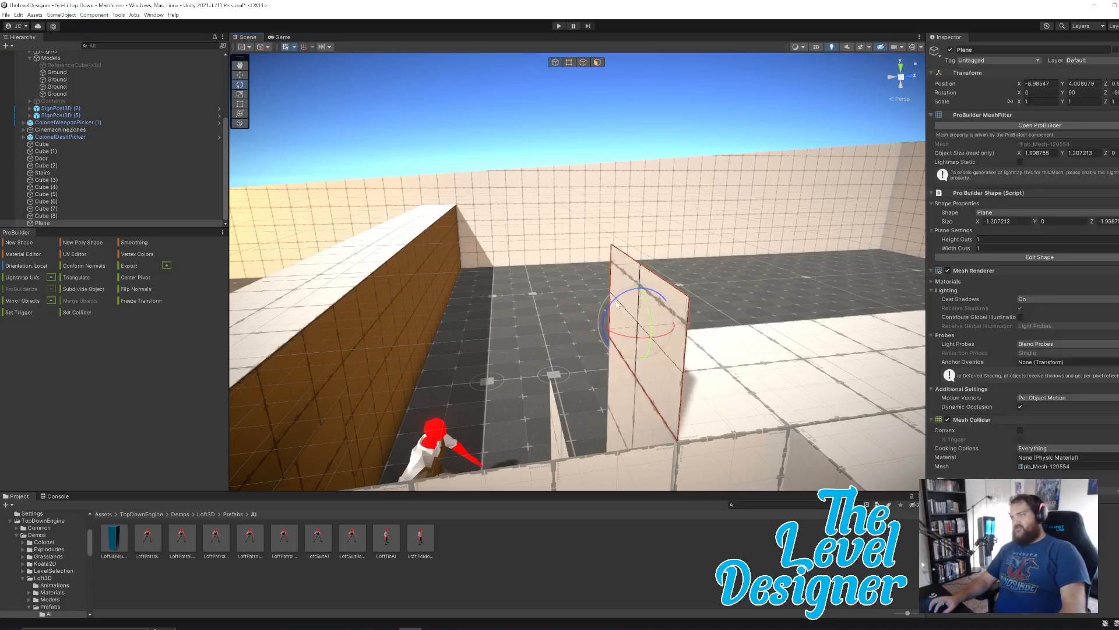
Rotate the plane flat and move it onto the wall top at Y 4.017, shifted out over the doorway.
key("ctrl+z")
key("ctrl+z")
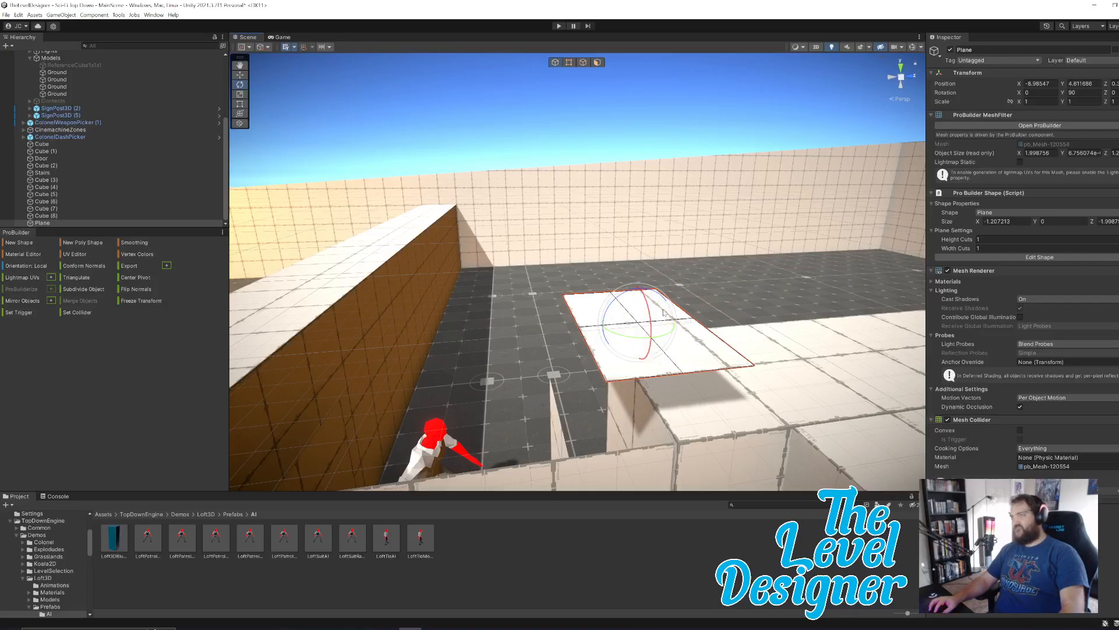
key("w")
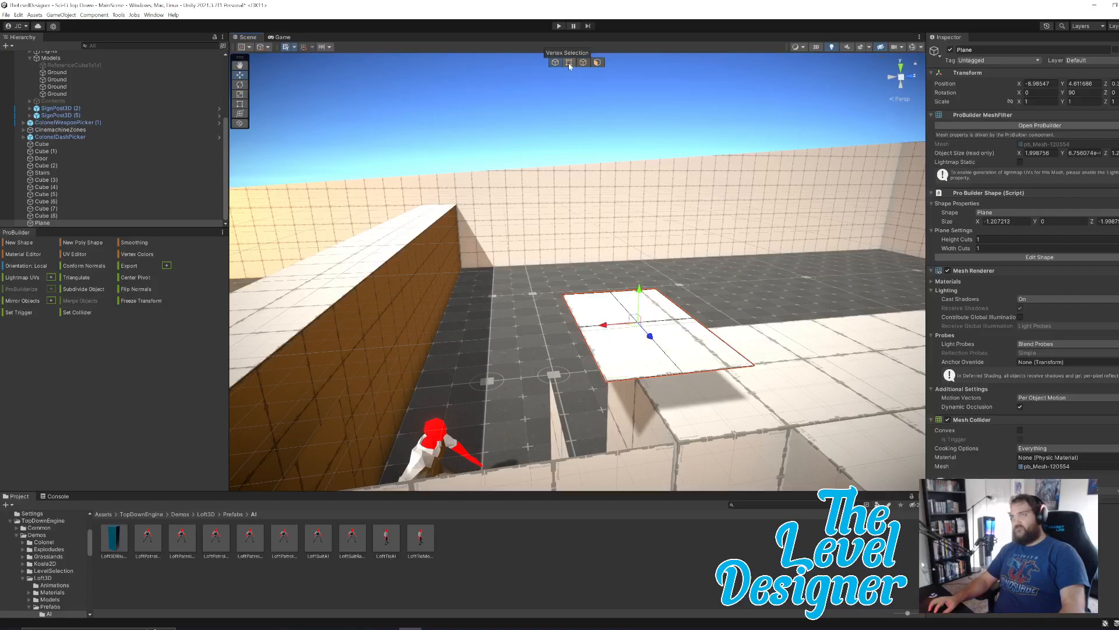
left_click_drag(641, 295, 657, 349)
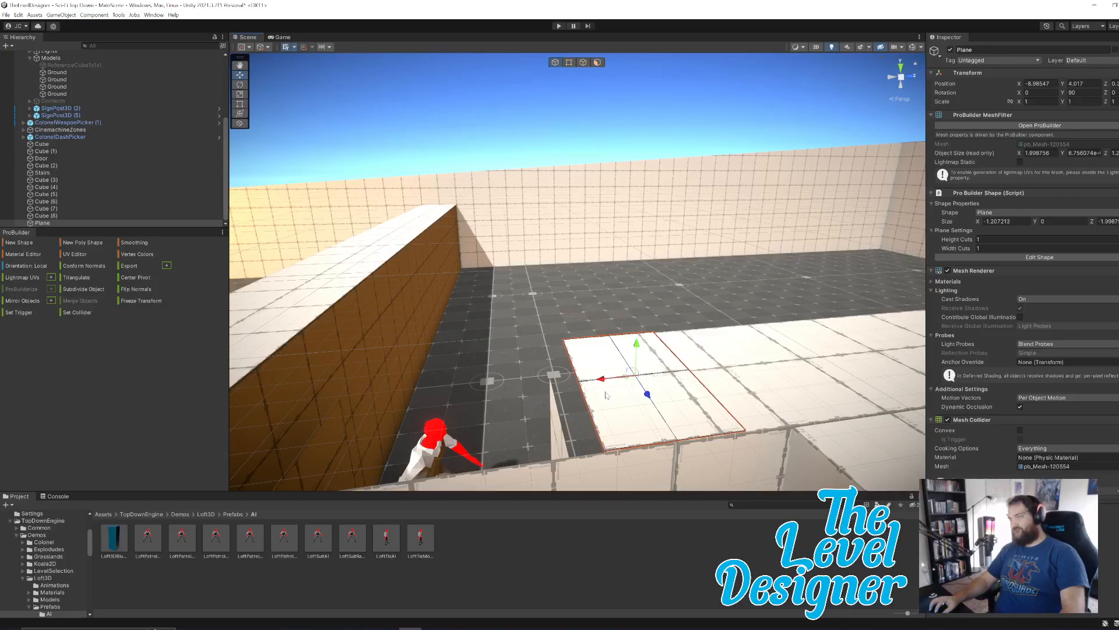
left_click_drag(604, 380, 562, 388)
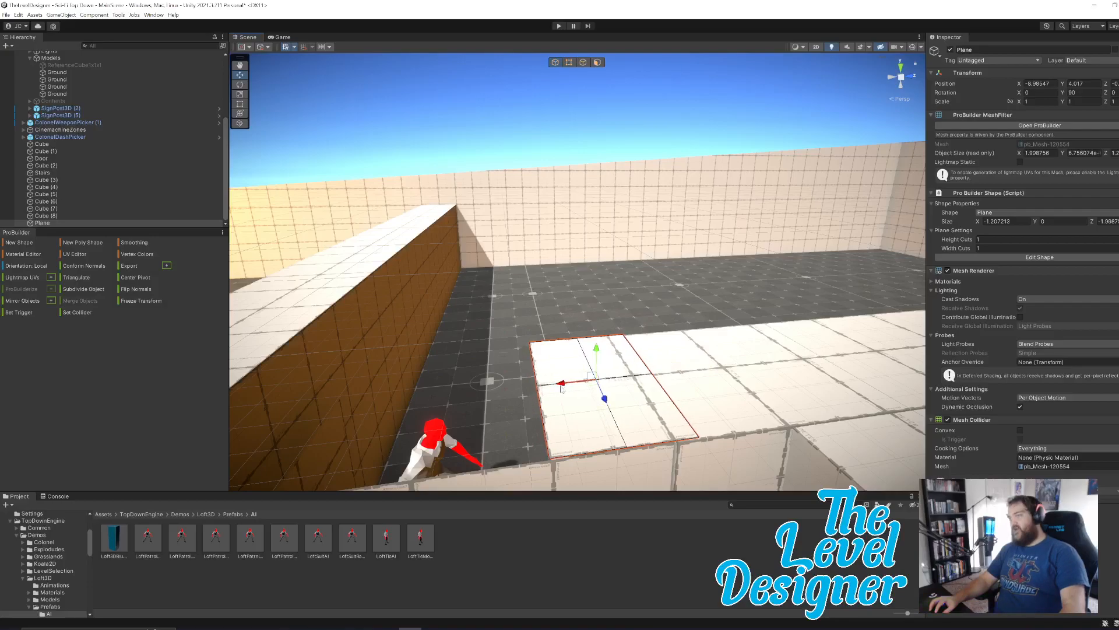
Extend the plane's outer edge over the doorway until it meets the top of the opposite wall, and deselect the plane.
left_click(583, 63)
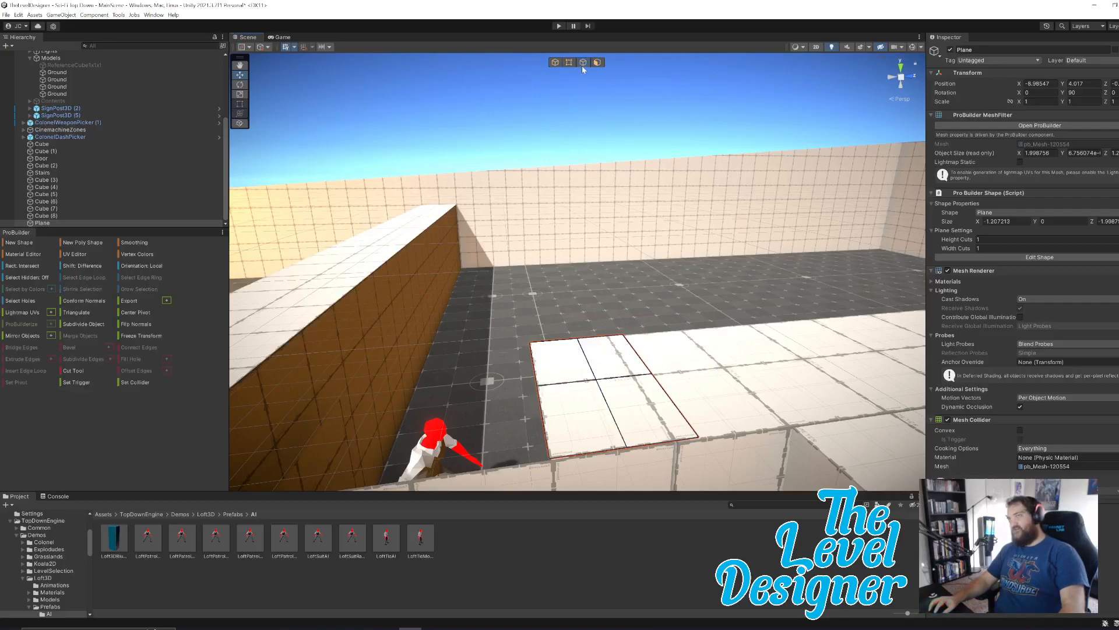
left_click(540, 413)
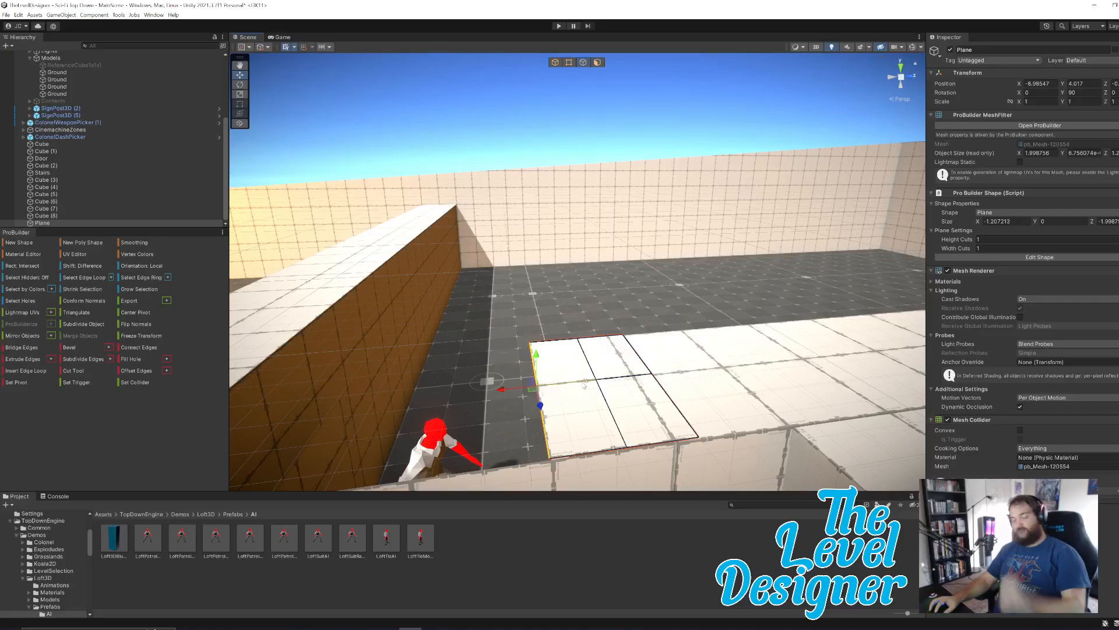
left_click_drag(505, 393, 299, 414)
mouse_move(633, 333)
right_mouse_down()
mouse_move(611, 333)
mouse_move(649, 327)
right_mouse_up()
key("a")
left_click_drag(737, 386, 630, 402)
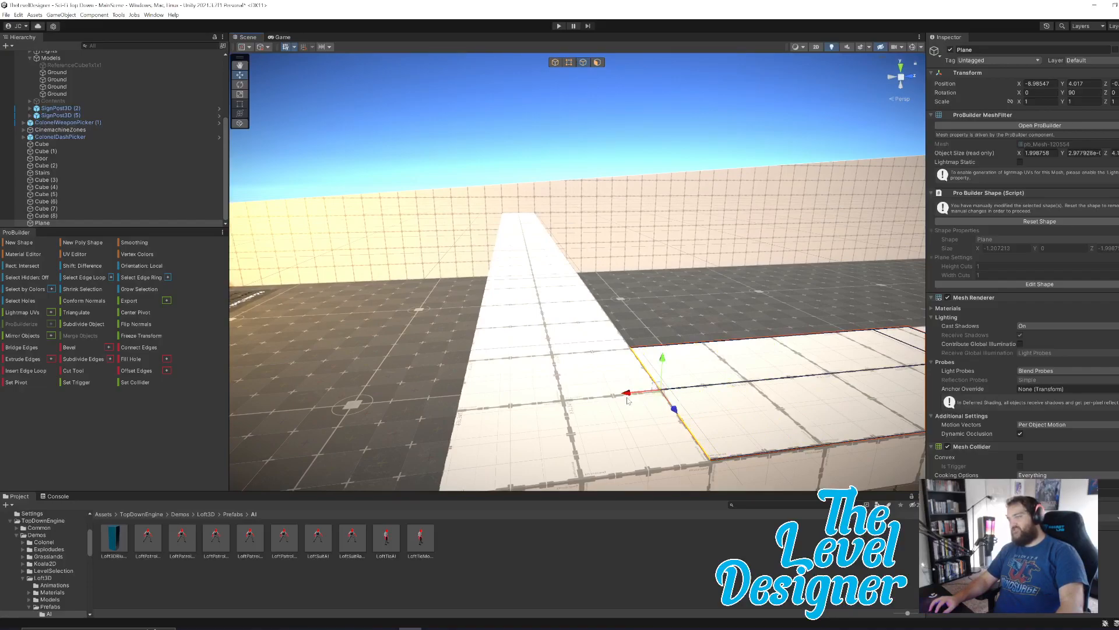
right_click_drag(701, 342, 739, 292)
left_click(680, 207)
right_click_drag(665, 277, 816, 371)
Run the level in play mode and watch the enemy's patrol around the open floor from the scene view.
left_click(285, 37)
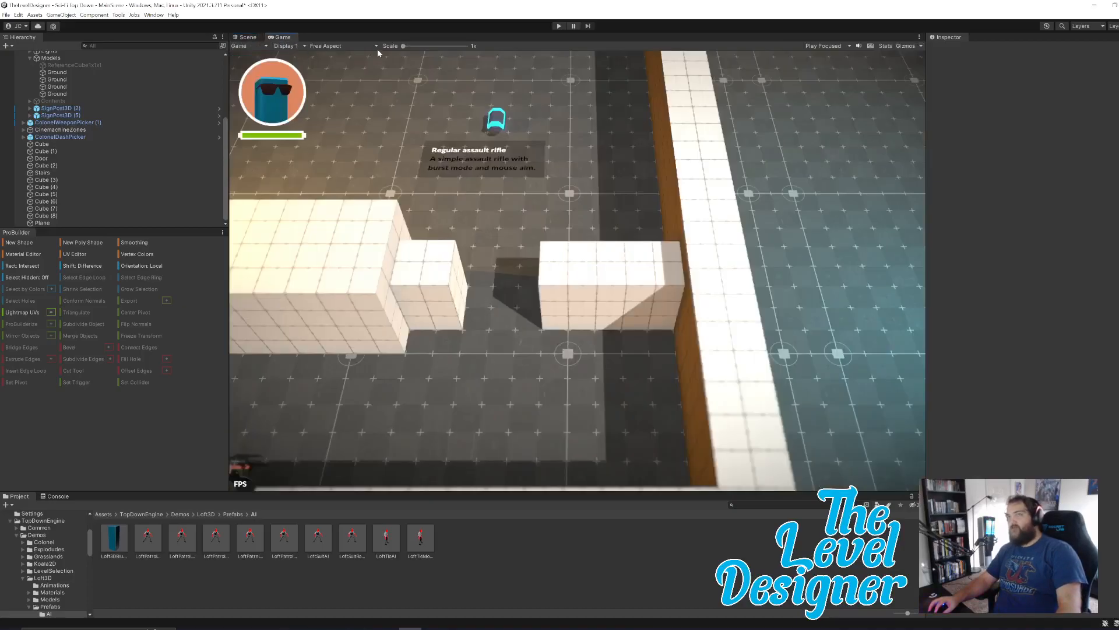
left_click(560, 26)
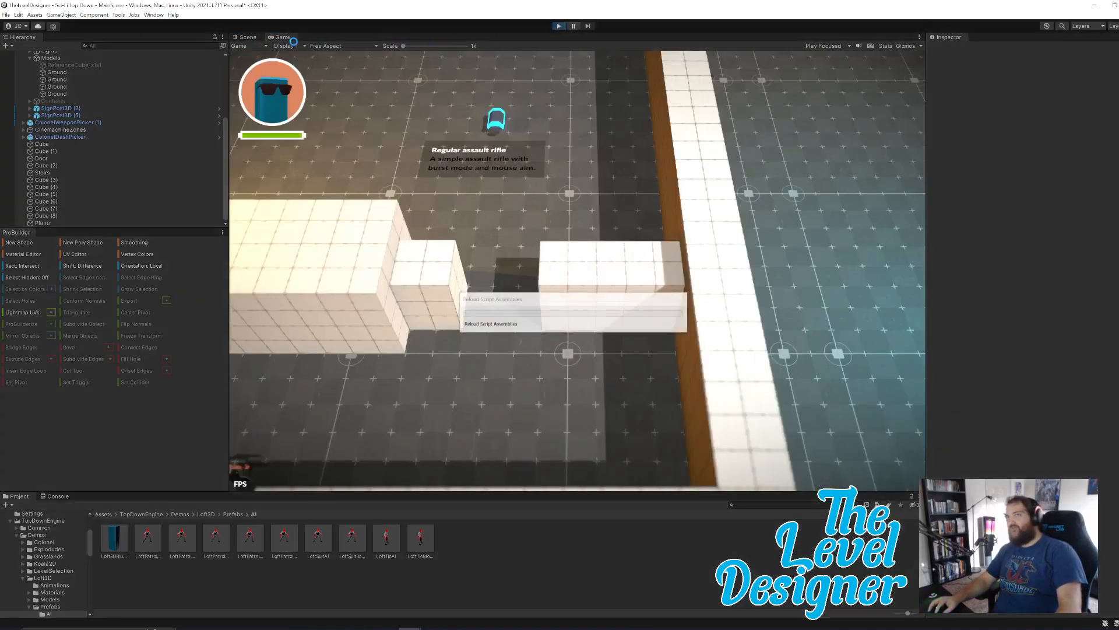
left_click(247, 37)
right_click_drag(408, 174, 731, 225)
key("w")
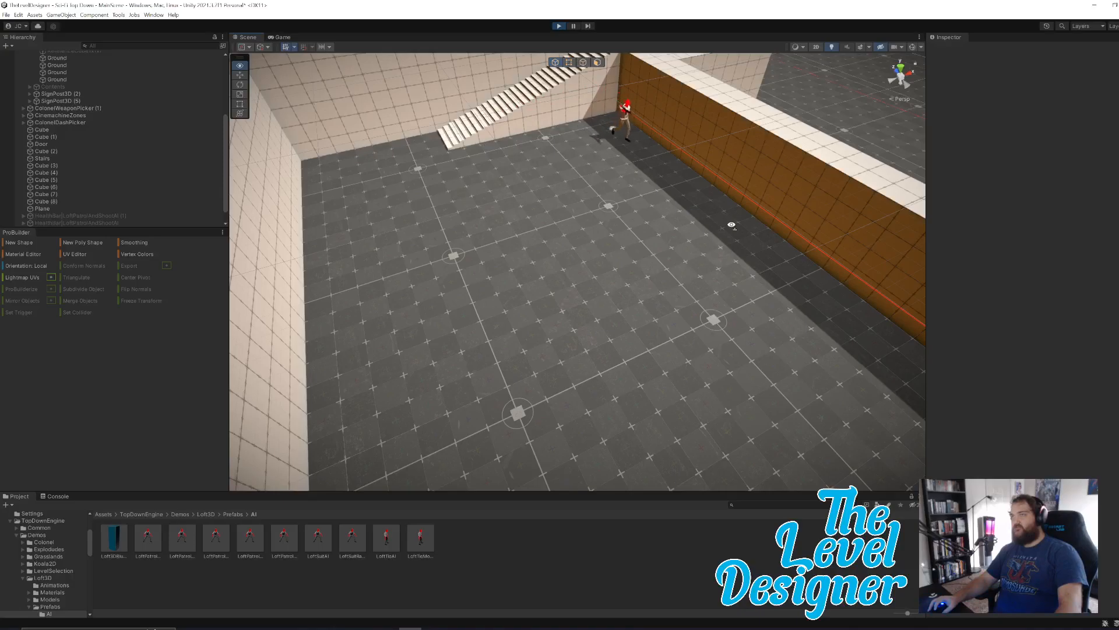
right_click_drag(723, 244, 720, 269)
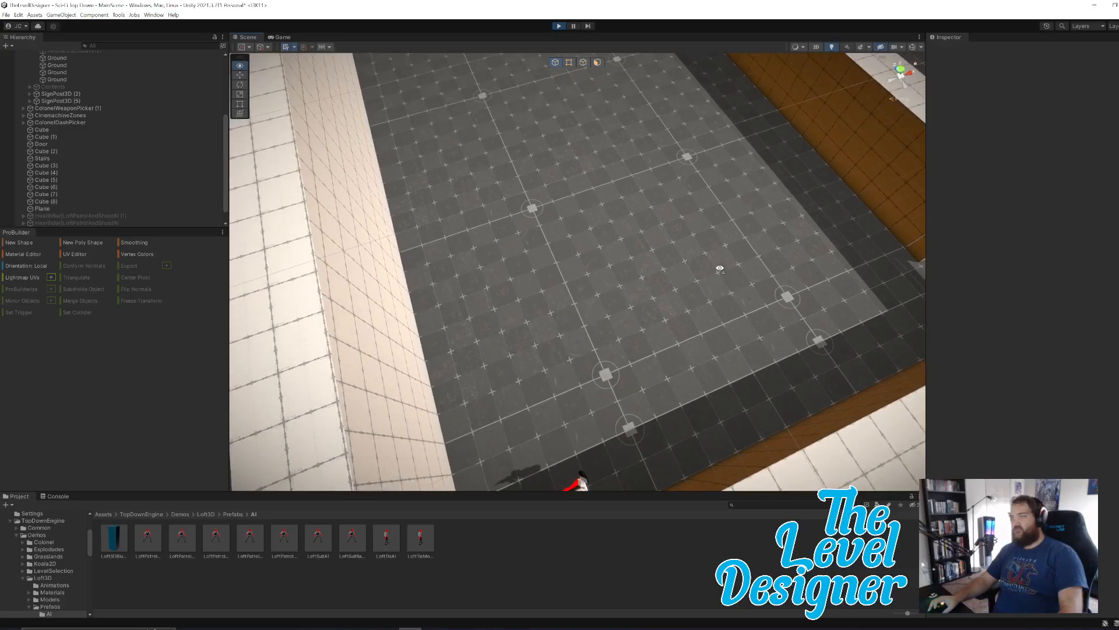
right_click_drag(720, 268, 618, 234)
key("w")
key("e")
key("d")
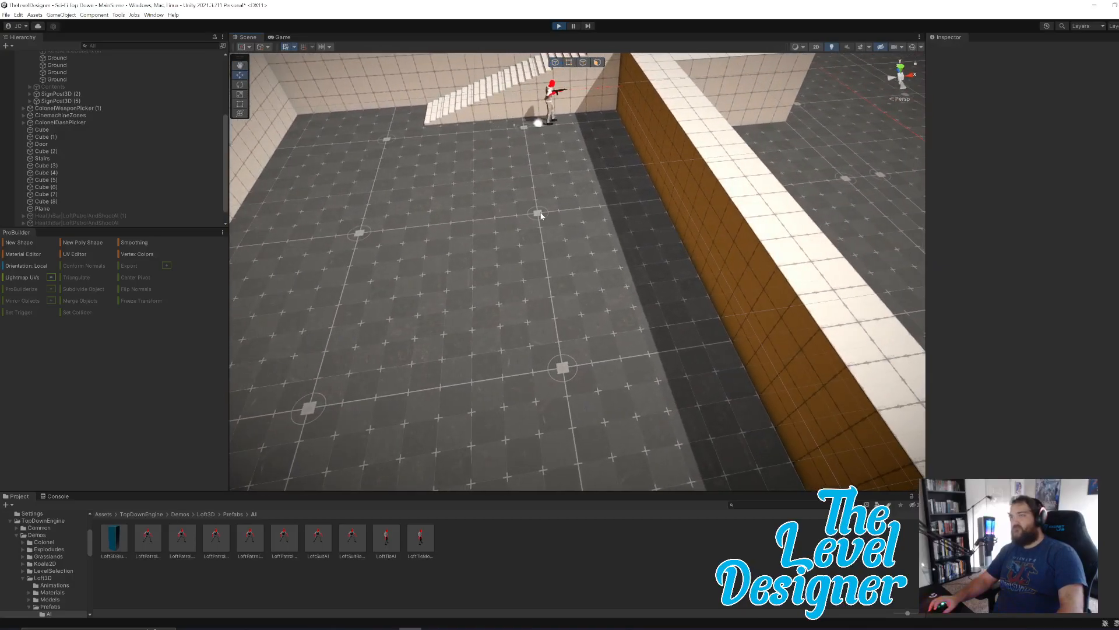
Follow the enemy's patrol across the open floor from the scene view, then end play mode and return to the scene.
right_click_drag(532, 271, 506, 298)
key("s")
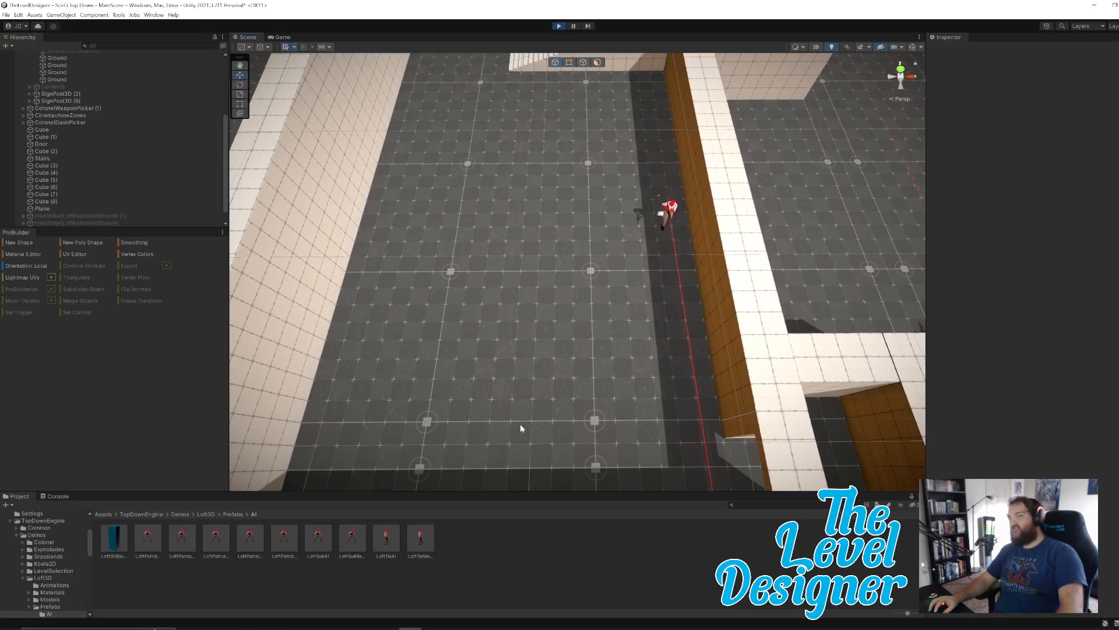
mouse_move(428, 422)
right_mouse_down()
mouse_move(535, 370)
mouse_move(511, 405)
mouse_move(538, 368)
mouse_move(499, 355)
mouse_move(533, 343)
mouse_move(533, 358)
mouse_move(559, 331)
mouse_move(569, 272)
mouse_move(572, 295)
mouse_move(569, 273)
mouse_move(690, 270)
mouse_move(667, 268)
right_mouse_up()
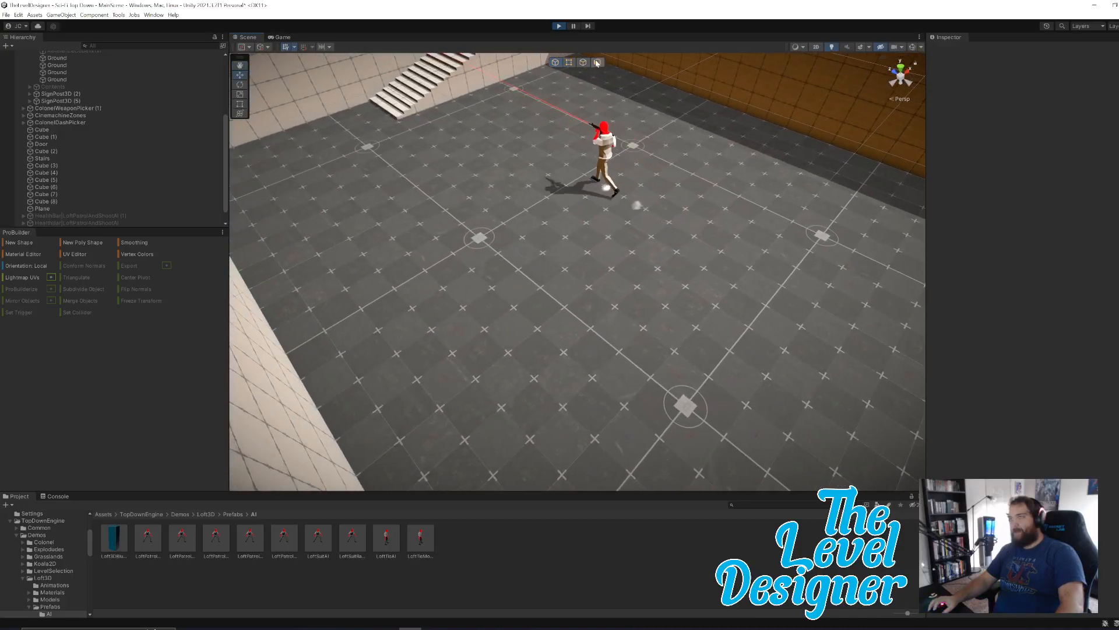
left_click(558, 27)
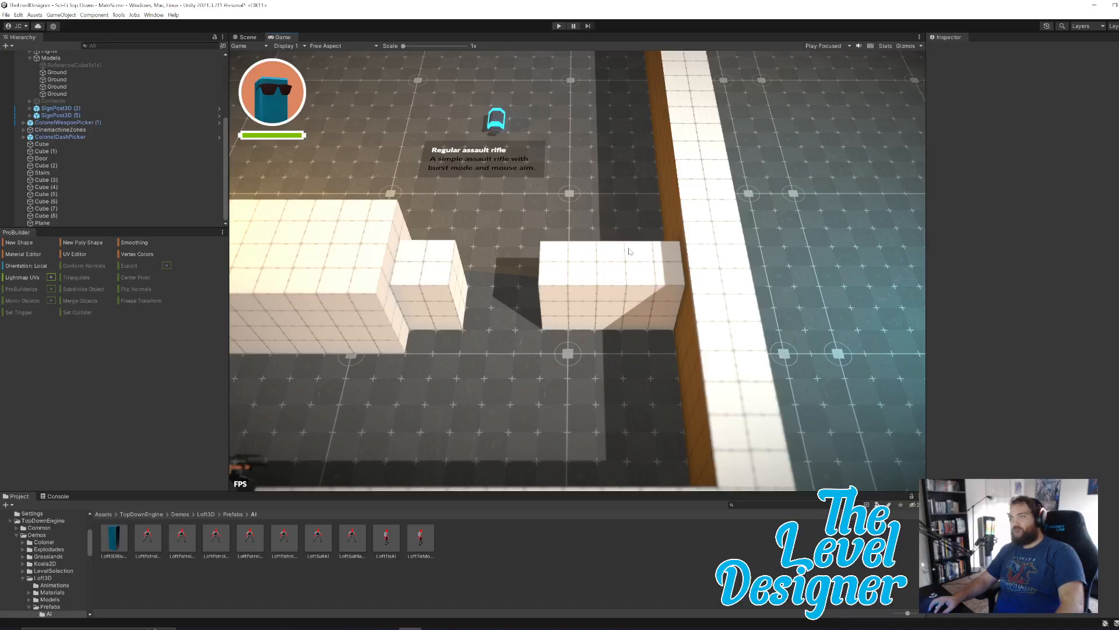
left_click(240, 38)
Create a ProBuilder cube pillar about 1.92 × 4.01 × 2 units on the open floor near the doorway, and leave shape creation.
right_click_drag(612, 271, 749, 238)
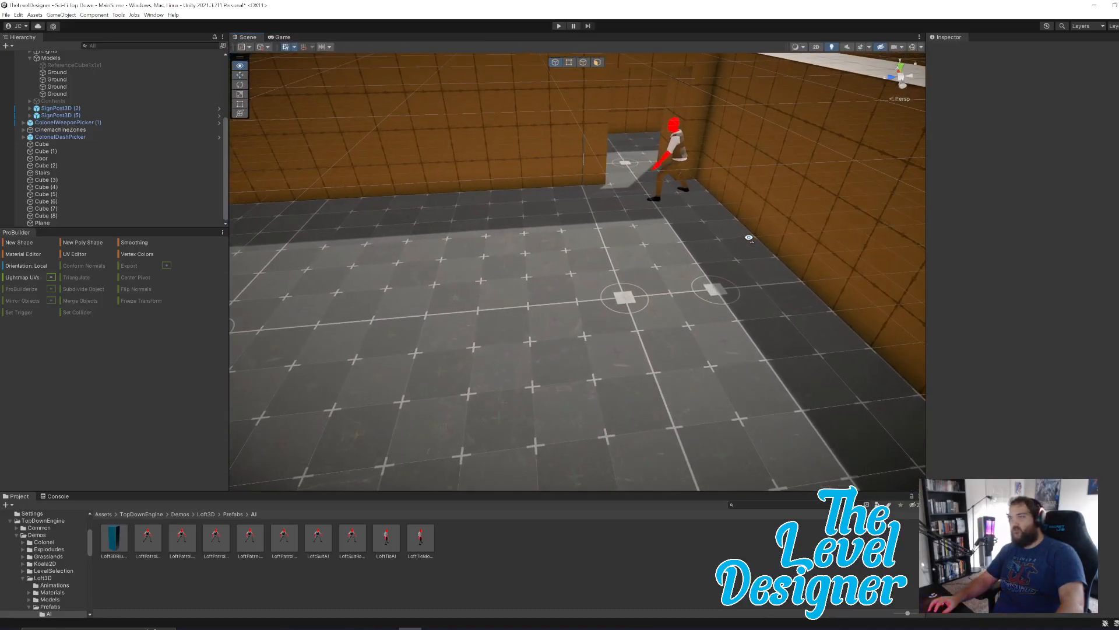
scroll(460, 226, "up", 4)
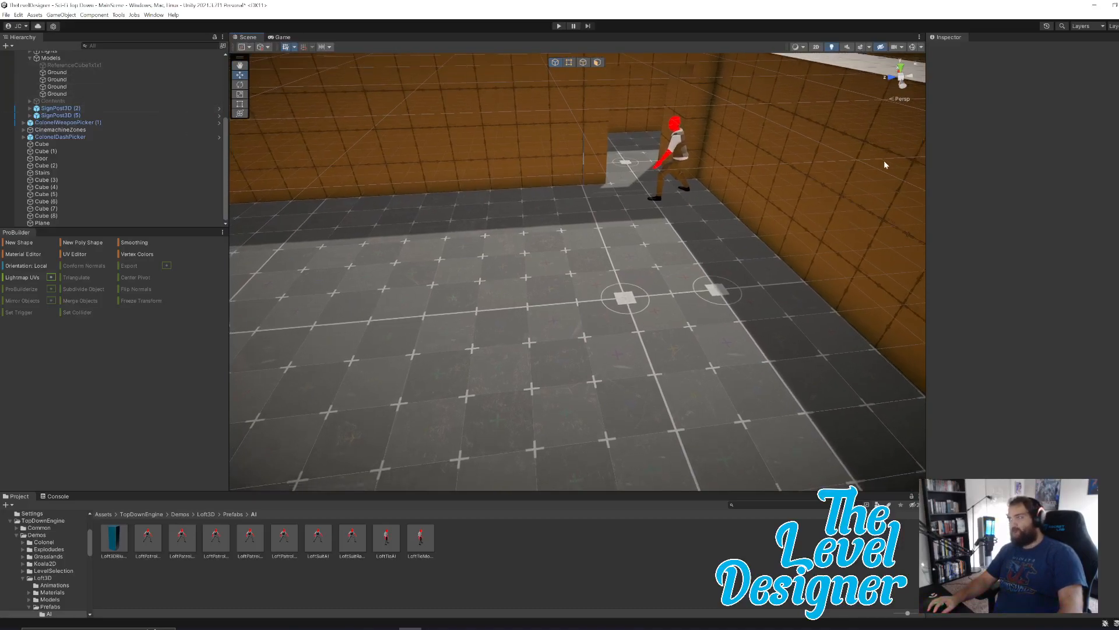
left_click(17, 243)
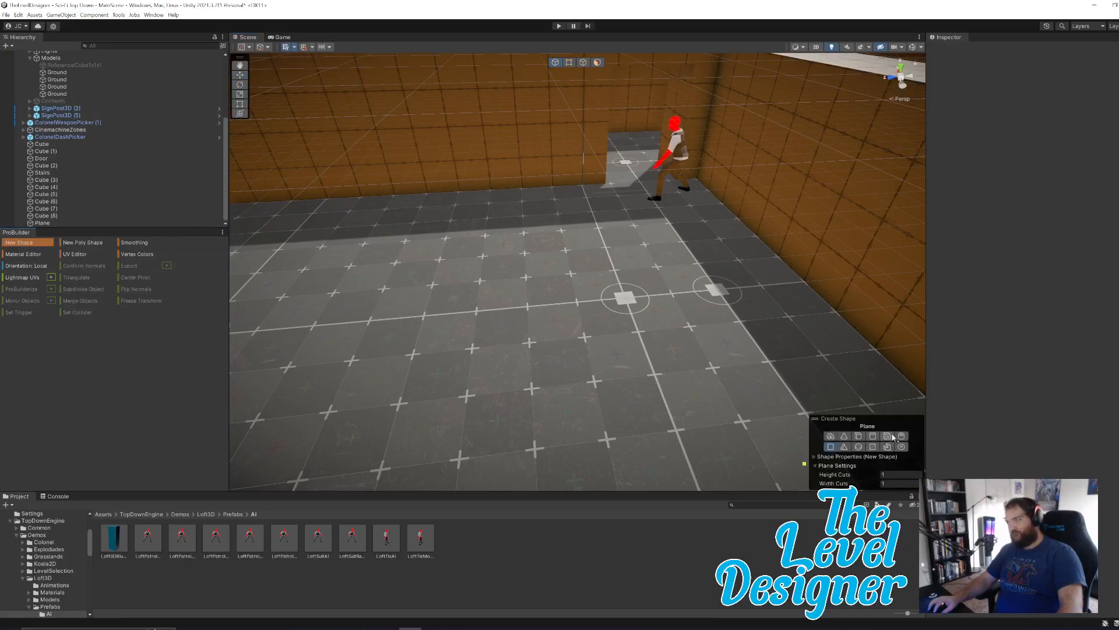
left_click(859, 437)
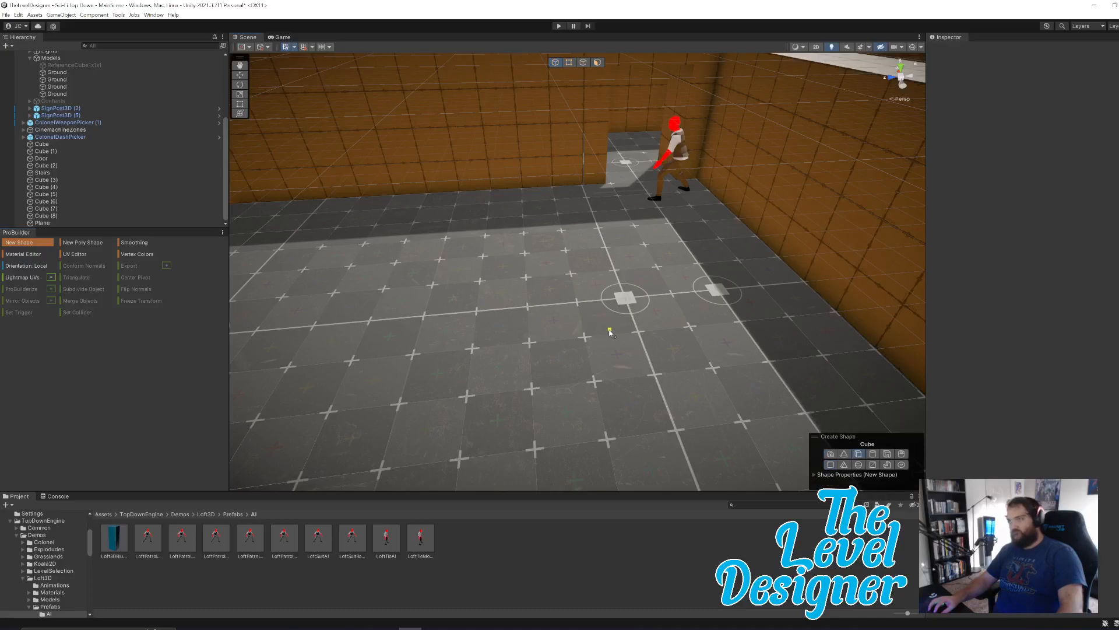
left_click_drag(594, 331, 655, 267)
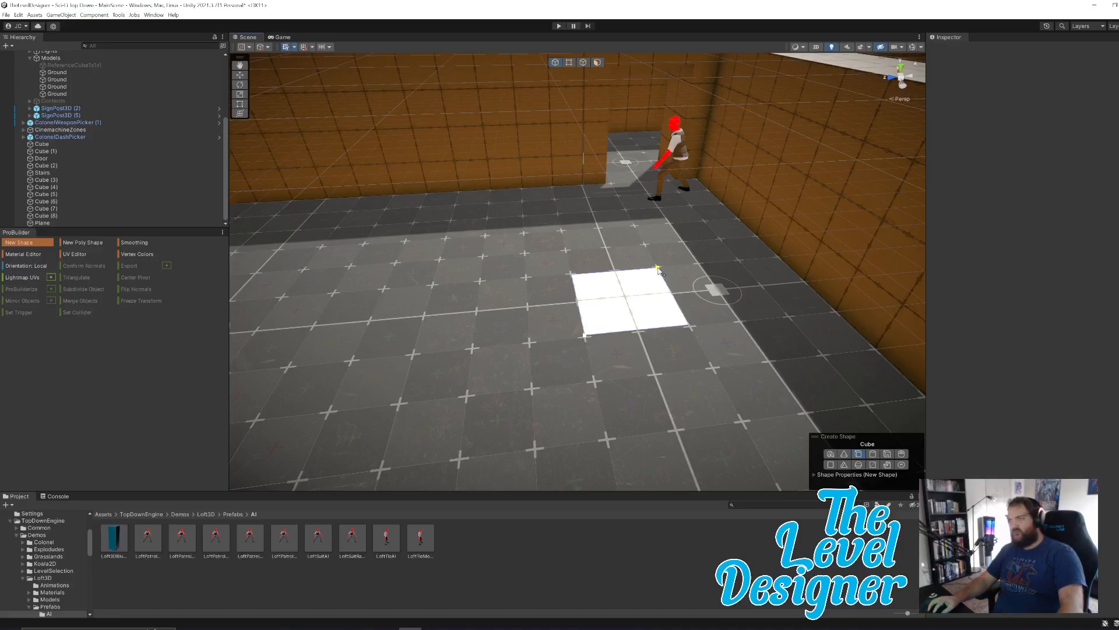
left_click_drag(658, 270, 659, 269)
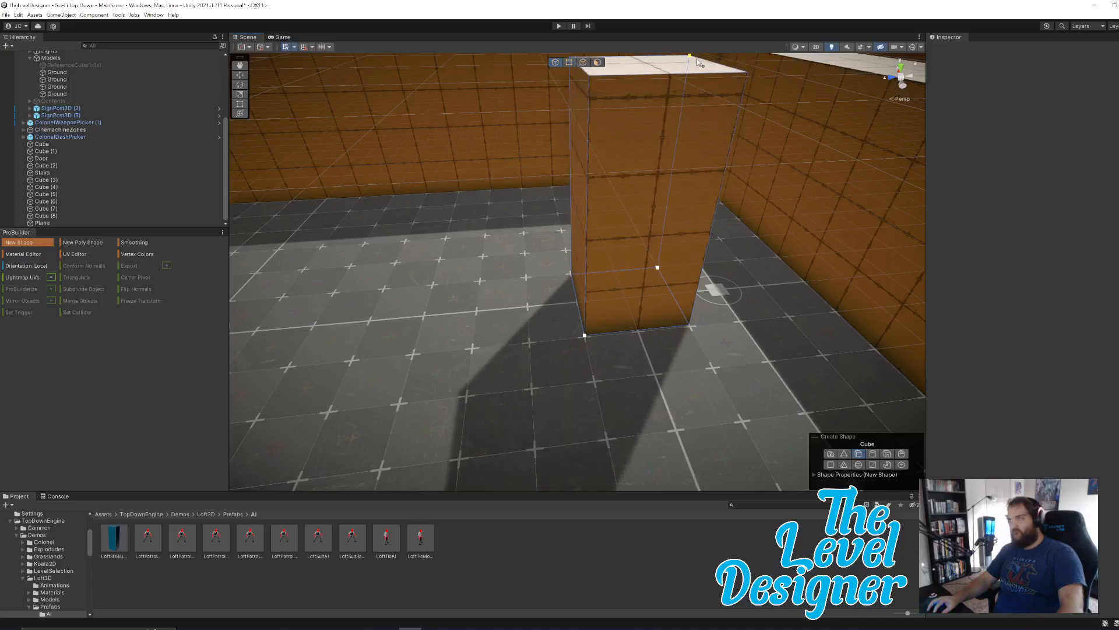
left_click(697, 76)
right_click_drag(728, 248, 478, 223)
key("d")
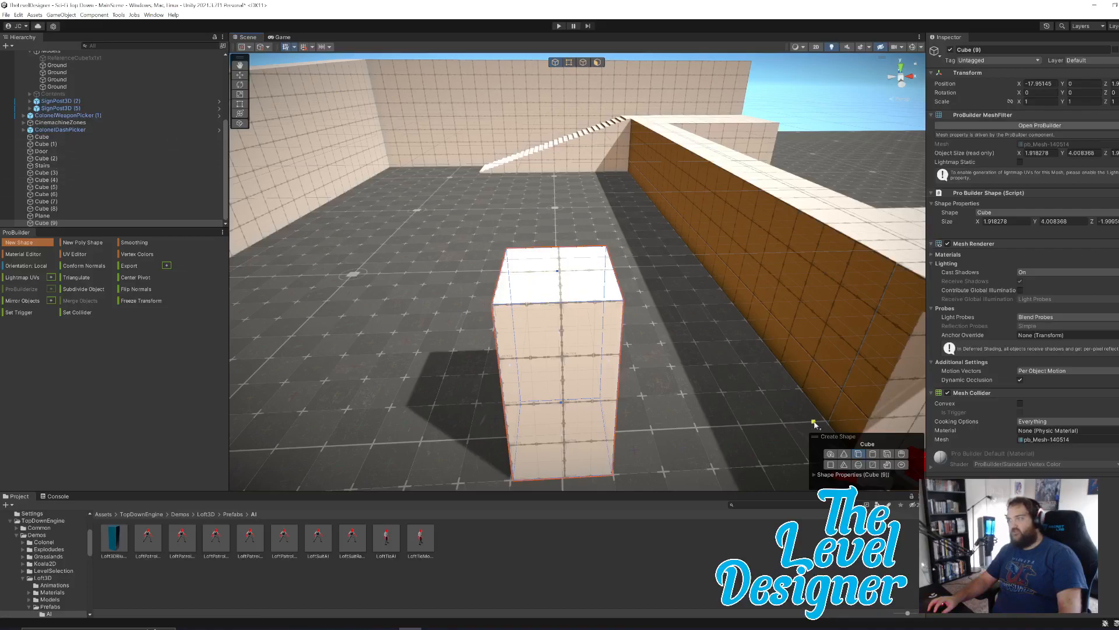
left_click(49, 242)
Duplicate the pillar and move the copy along X to -25.95, level with the original.
key("s")
right_click_drag(623, 318, 605, 356)
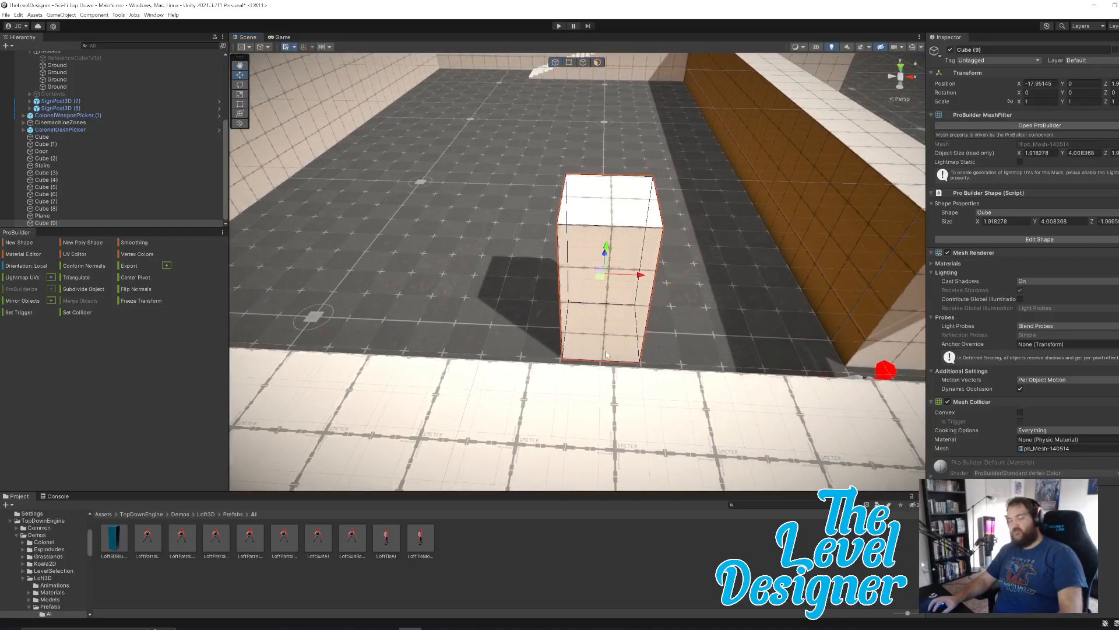
key("ctrl+d")
left_click_drag(640, 277, 312, 259)
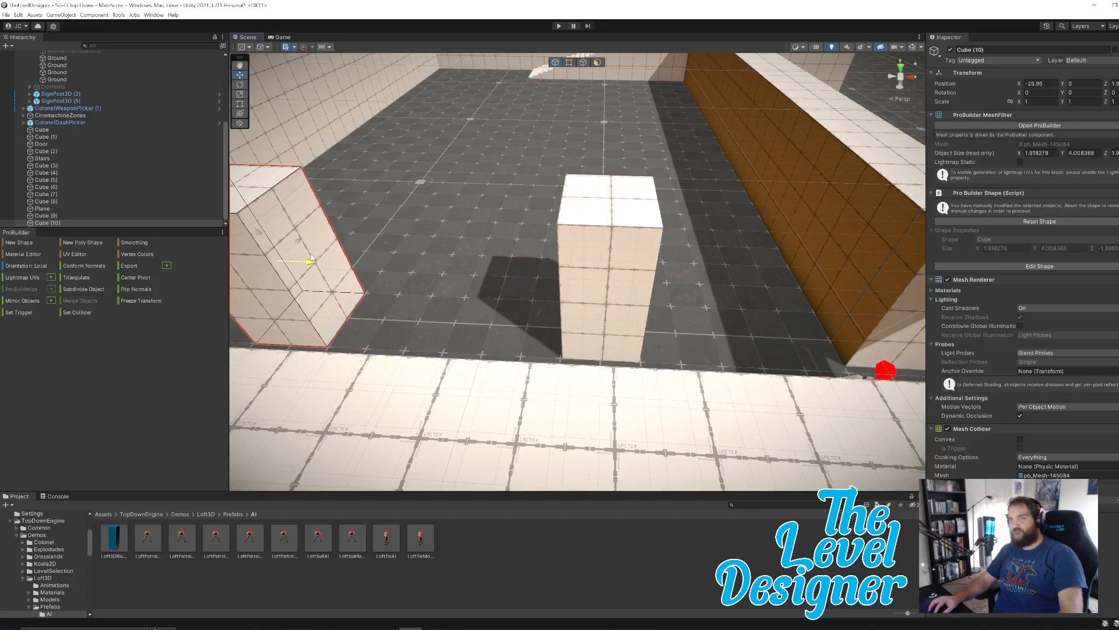
Select both pillars and duplicate the pair twice, spacing the copies along the room at about Z 10 and Z 18.
left_click(602, 244)
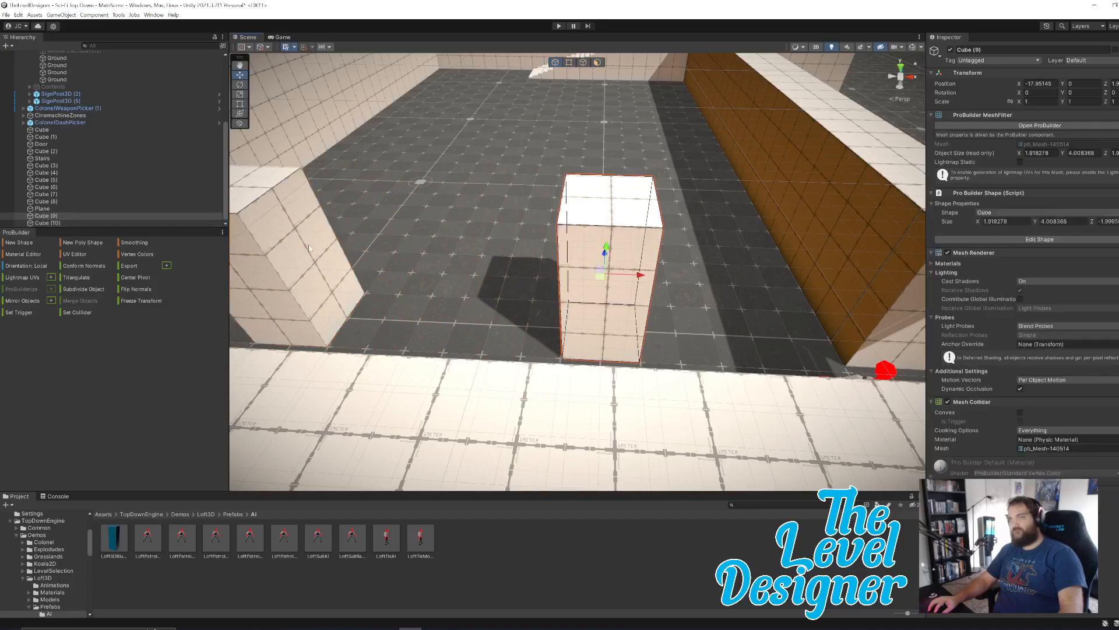
left_click(281, 243, "shift")
left_click_drag(579, 196, 341, 171, "alt")
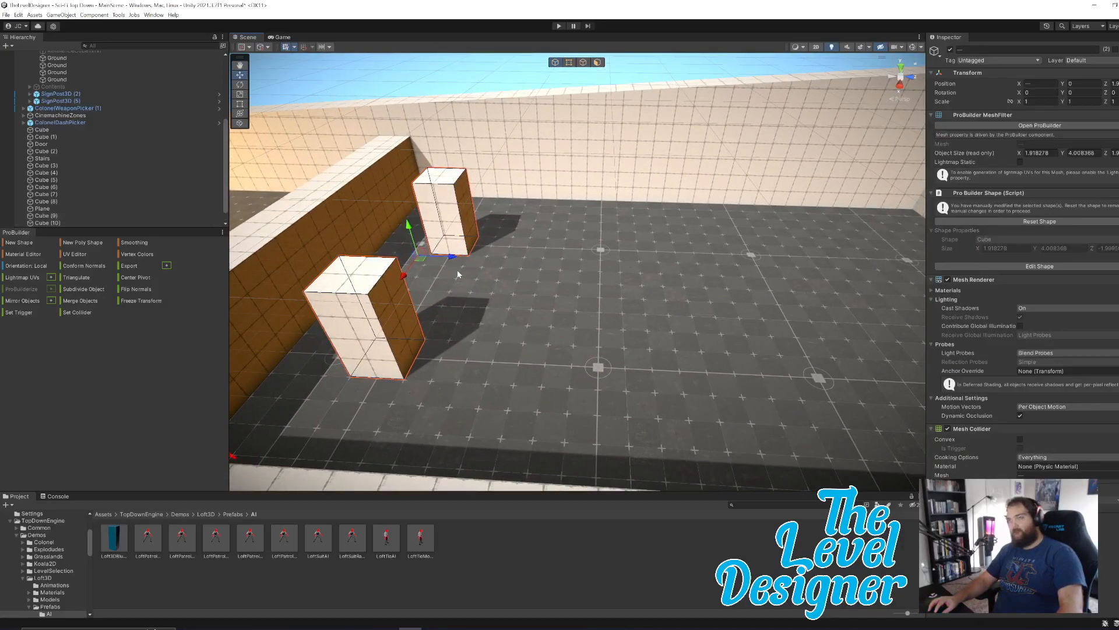
key("ctrl+d")
left_click_drag(449, 257, 636, 264)
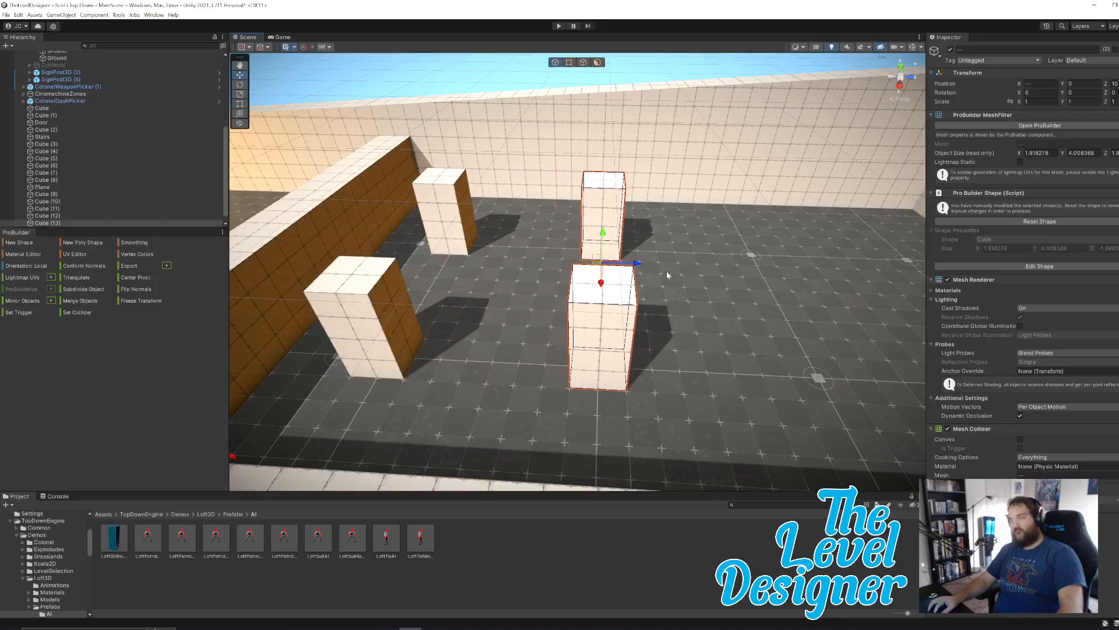
left_click_drag(636, 266, 831, 256)
Delete the original pair of pillars nearest the wall, keeping the two duplicated pairs.
key("d")
right_click_drag(734, 317, 801, 304)
key("s")
key("a")
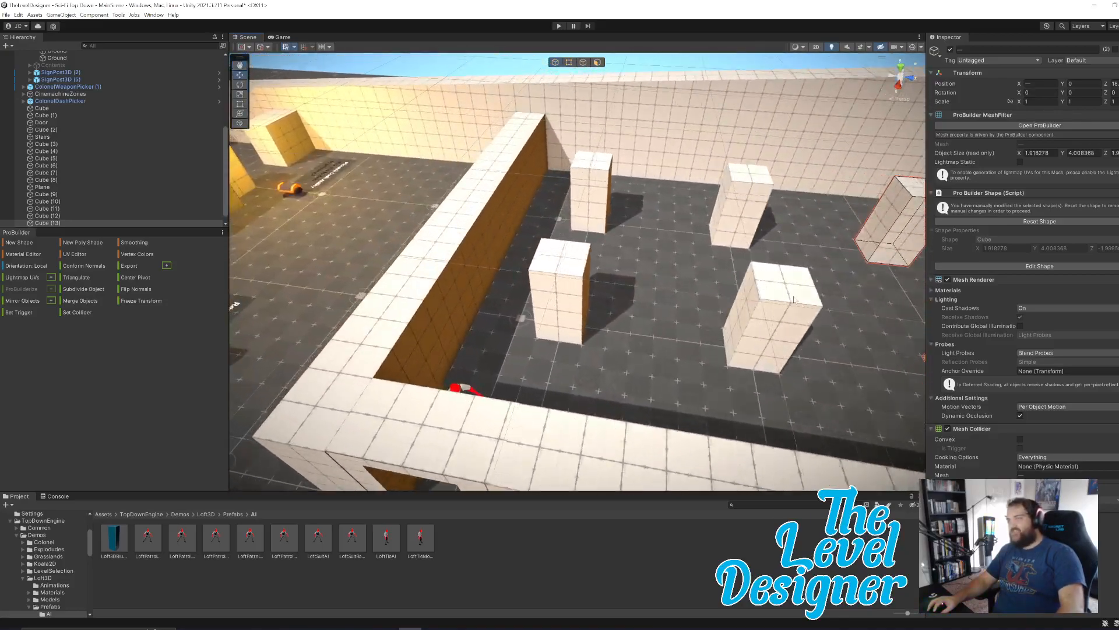
left_click(603, 173)
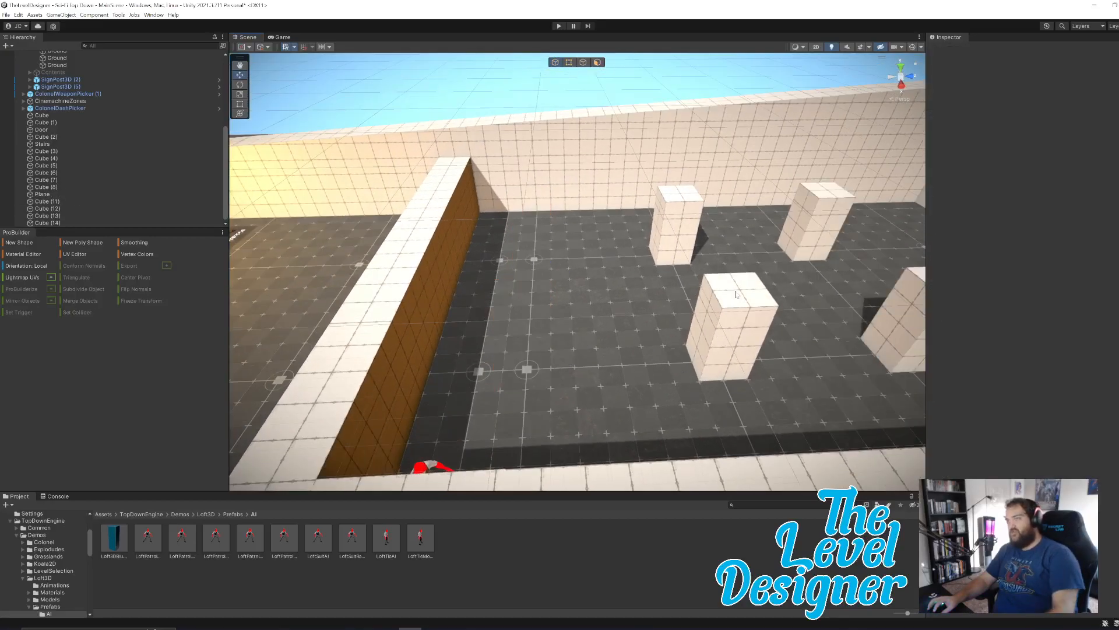
right_click_drag(735, 294, 828, 281)
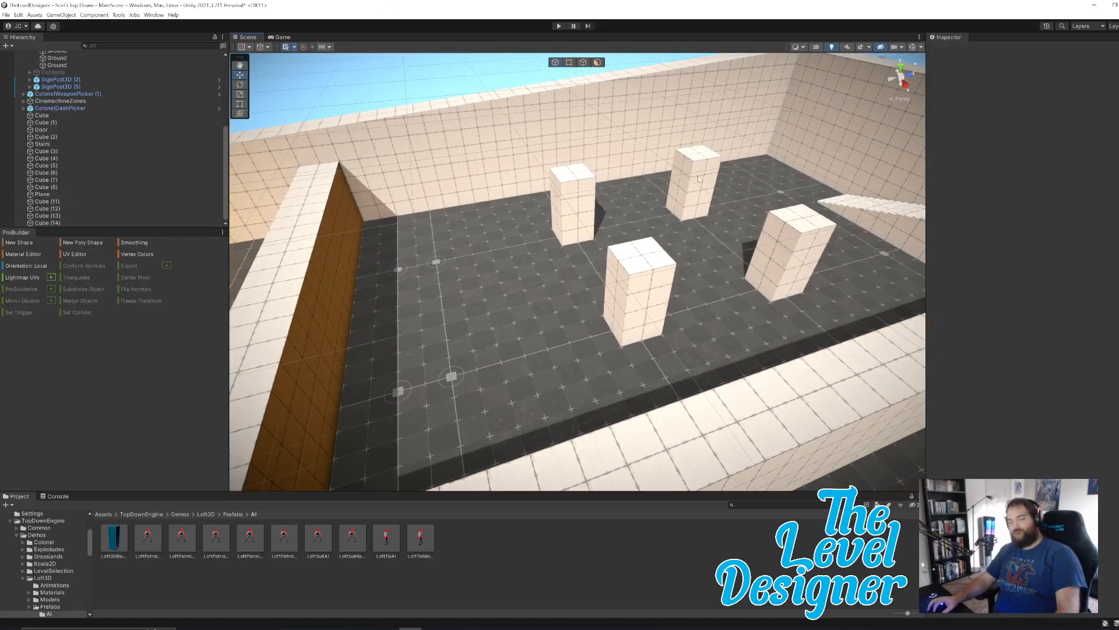
Run the level in play mode, examine from the scene view how the enemy patrols around the four pillars, and end play mode.
right_click_drag(663, 232, 660, 278)
key("w")
key("a")
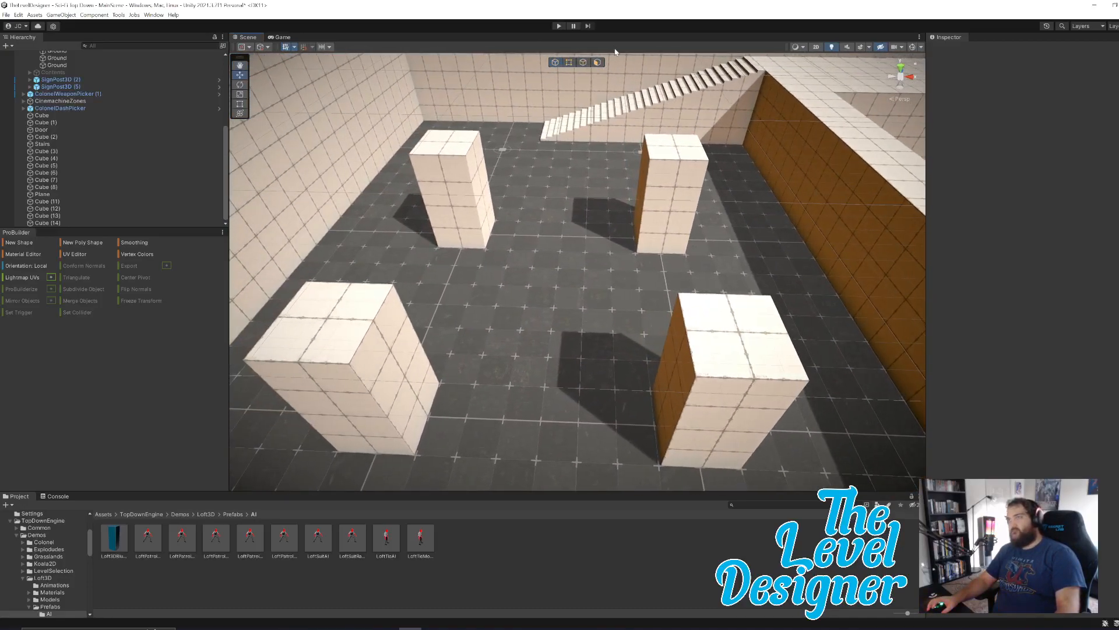
left_click(558, 26)
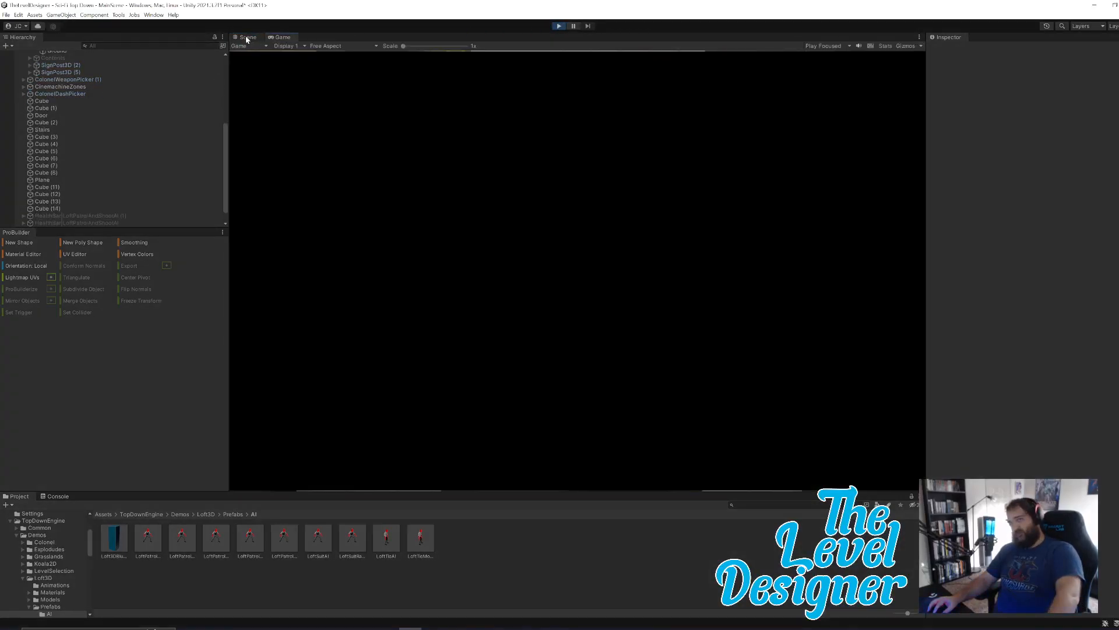
left_click(248, 37)
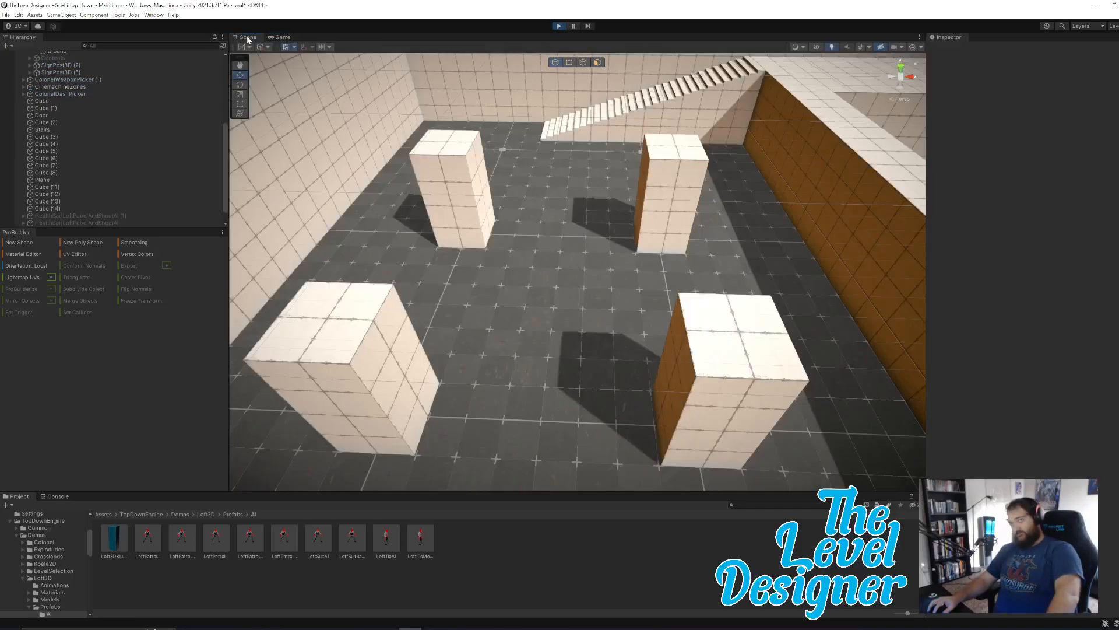
key("w")
right_click_drag(621, 207, 775, 219)
key("s")
key("d")
key("d")
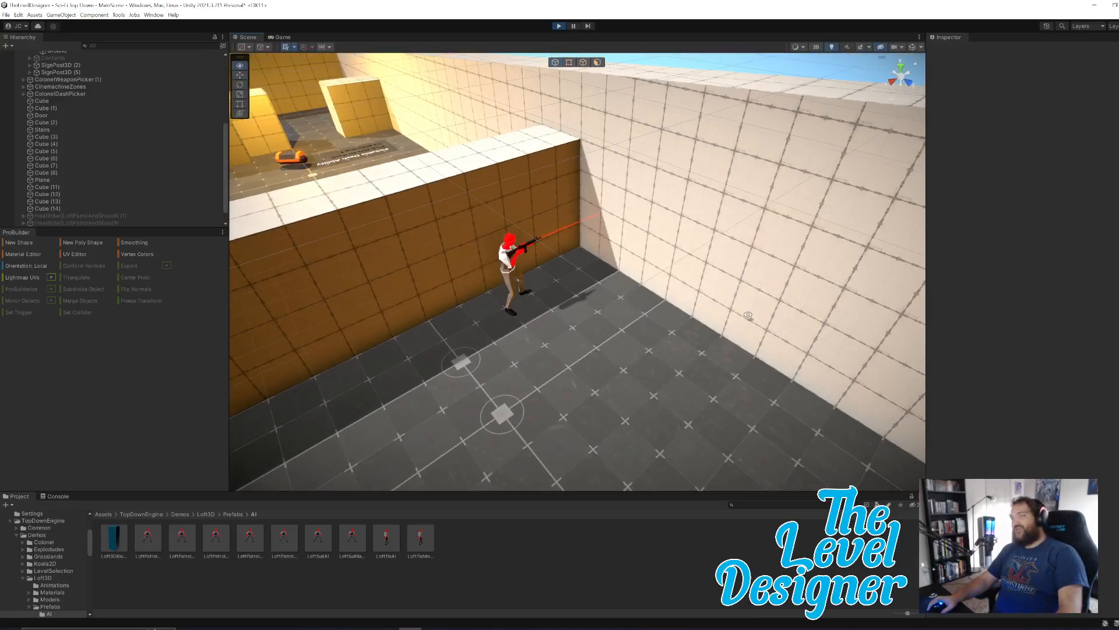
right_click_drag(726, 329, 702, 385)
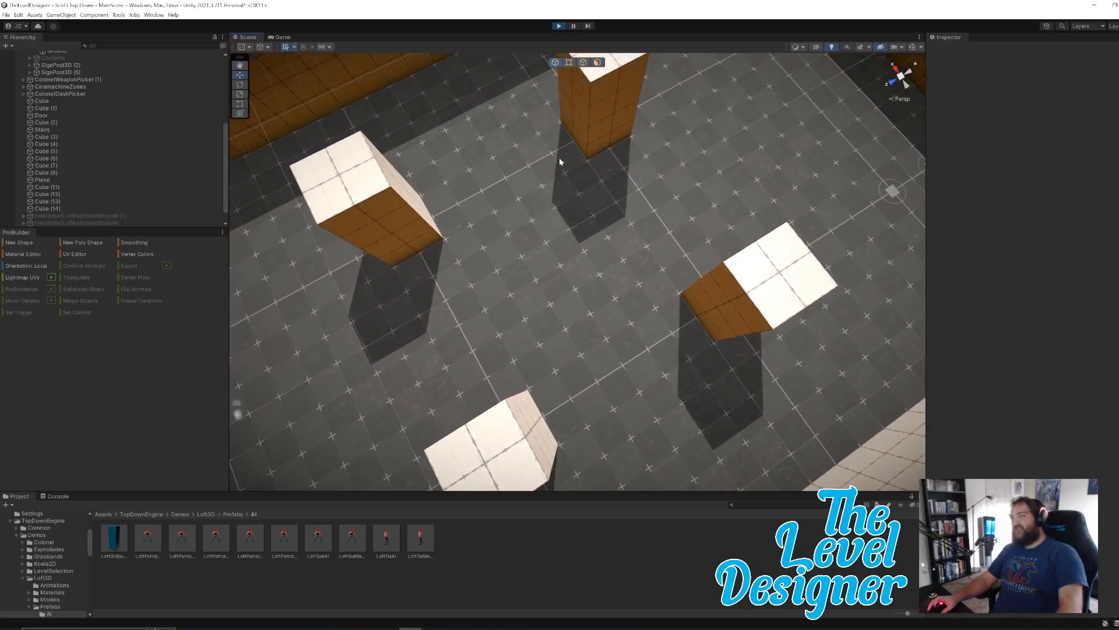
right_click_drag(603, 203, 579, 68)
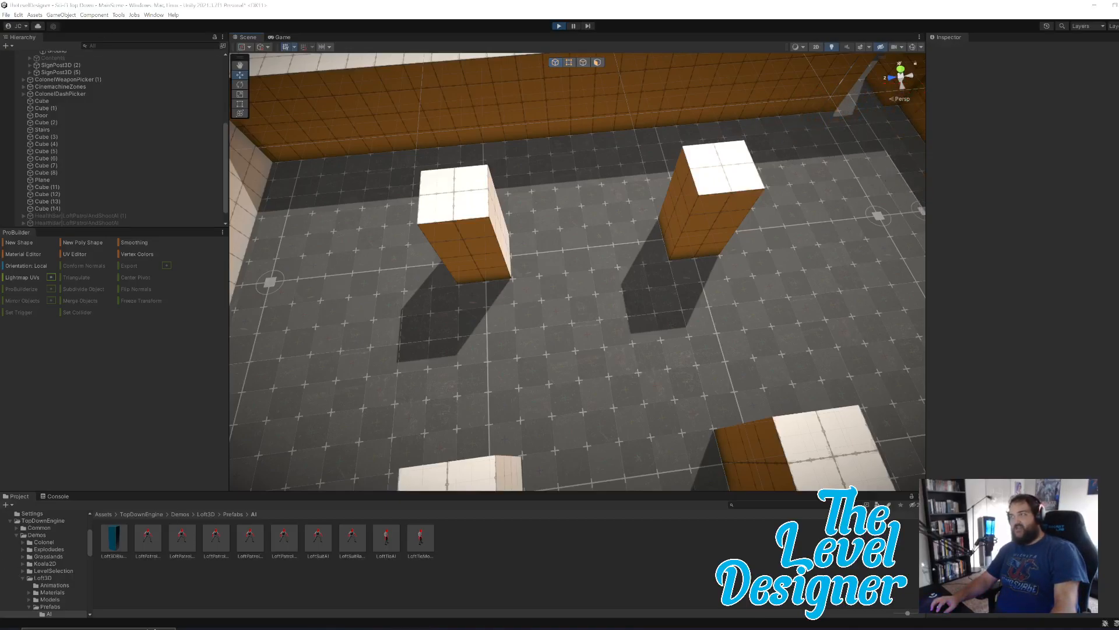
right_click_drag(688, 417, 666, 331)
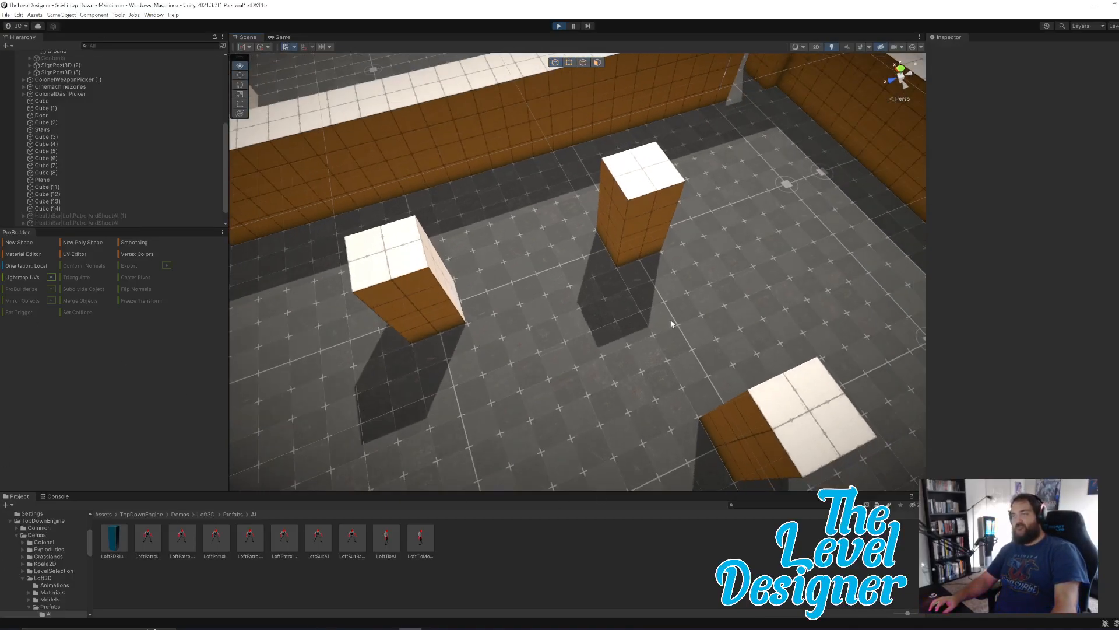
left_click(560, 26)
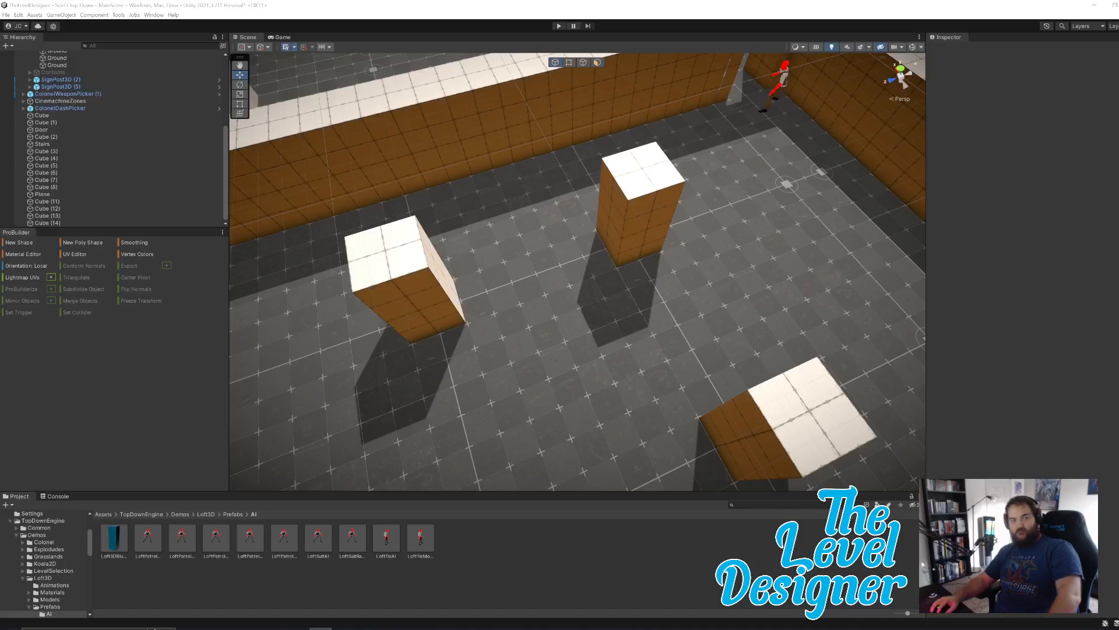
Switch to Discord and move its window off this screen.
left_click(343, 628)
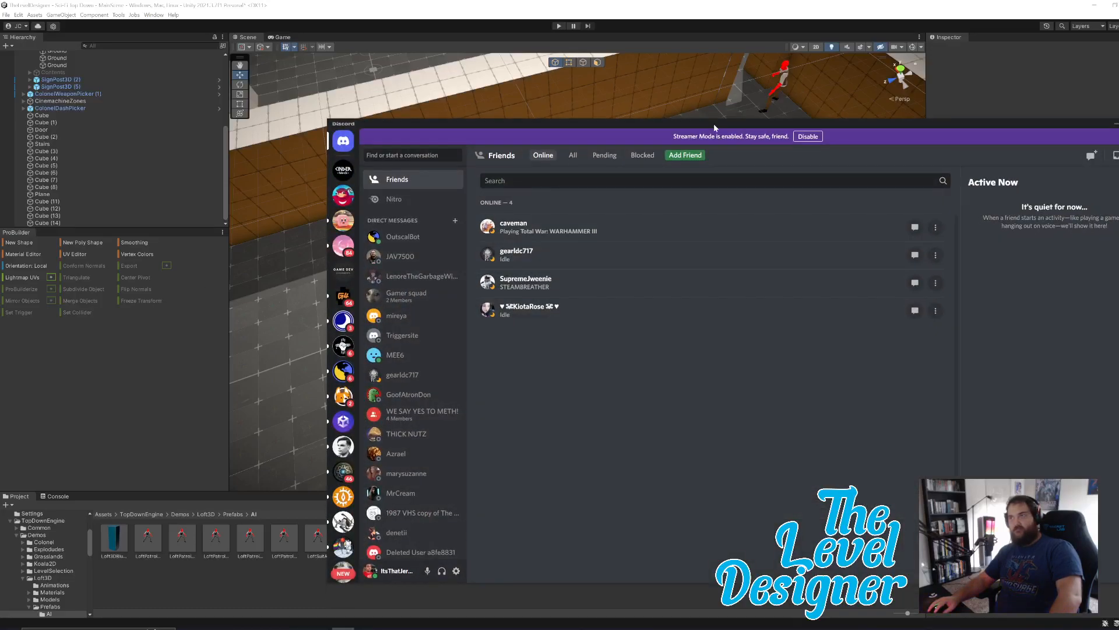
left_click_drag(714, 124, 0, 231)
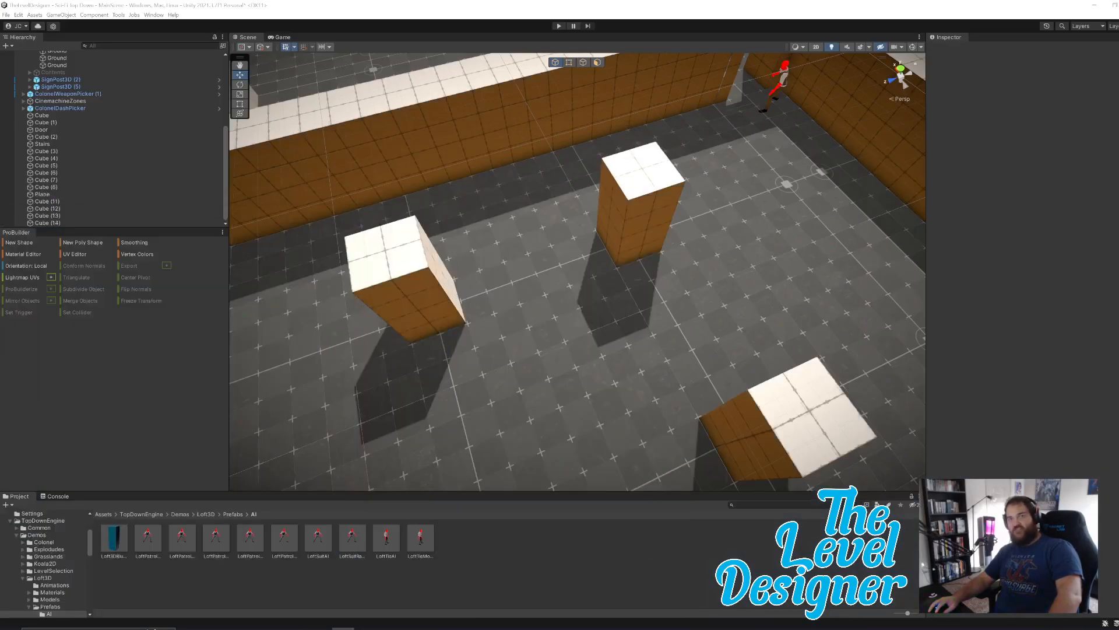
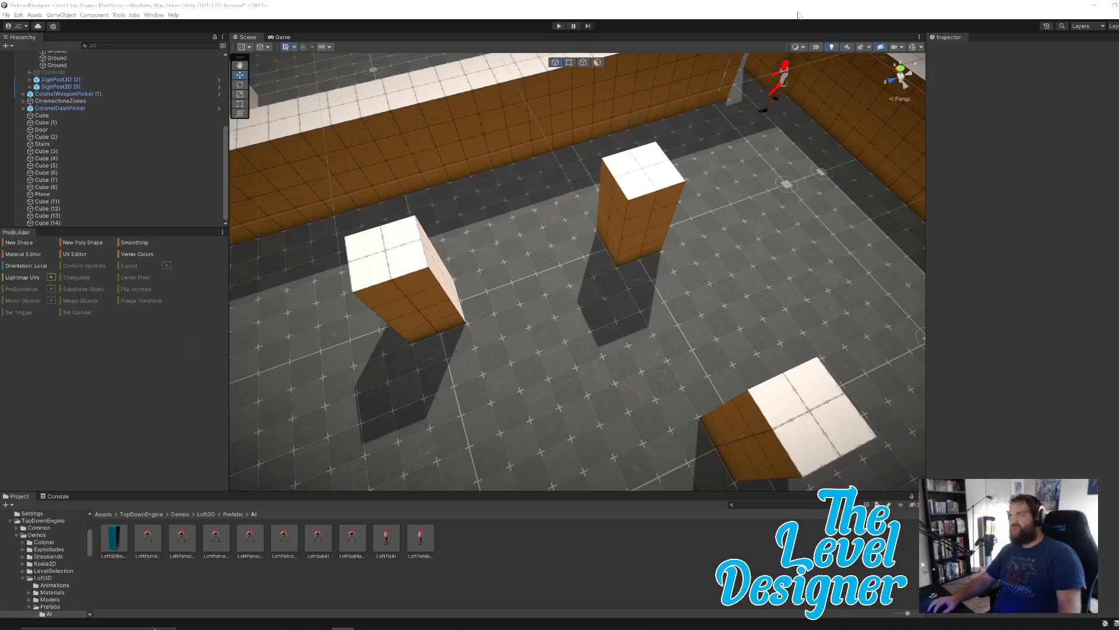
Turn on gizmo visibility in the scene view to show the enemies' patrol paths around the pillar room.
right_click_drag(718, 257, 776, 95)
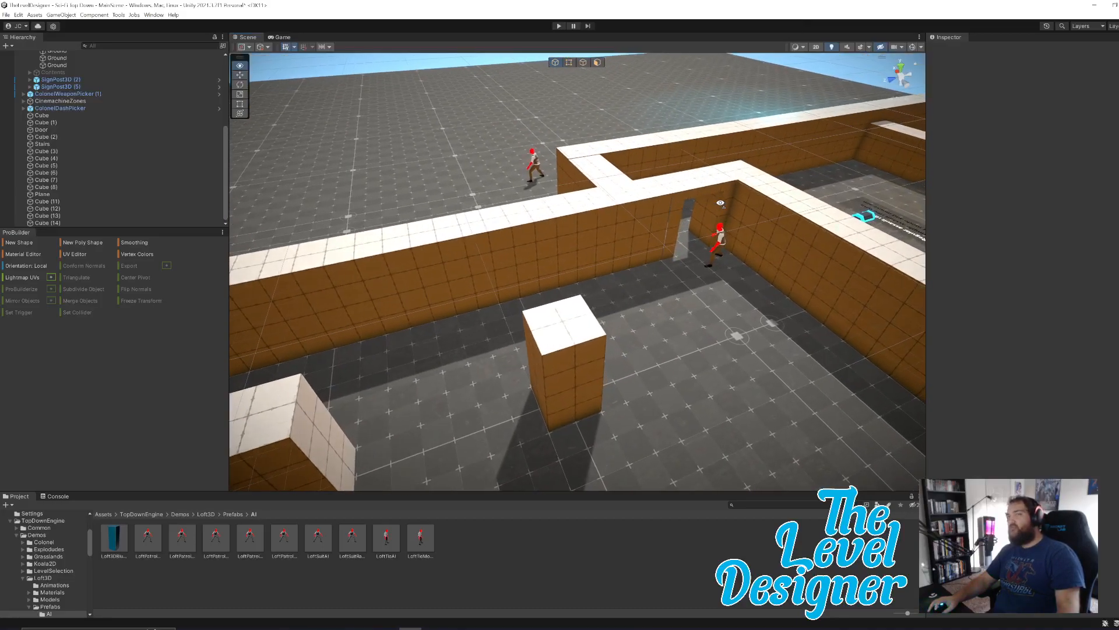
left_click(799, 49)
left_click(799, 48)
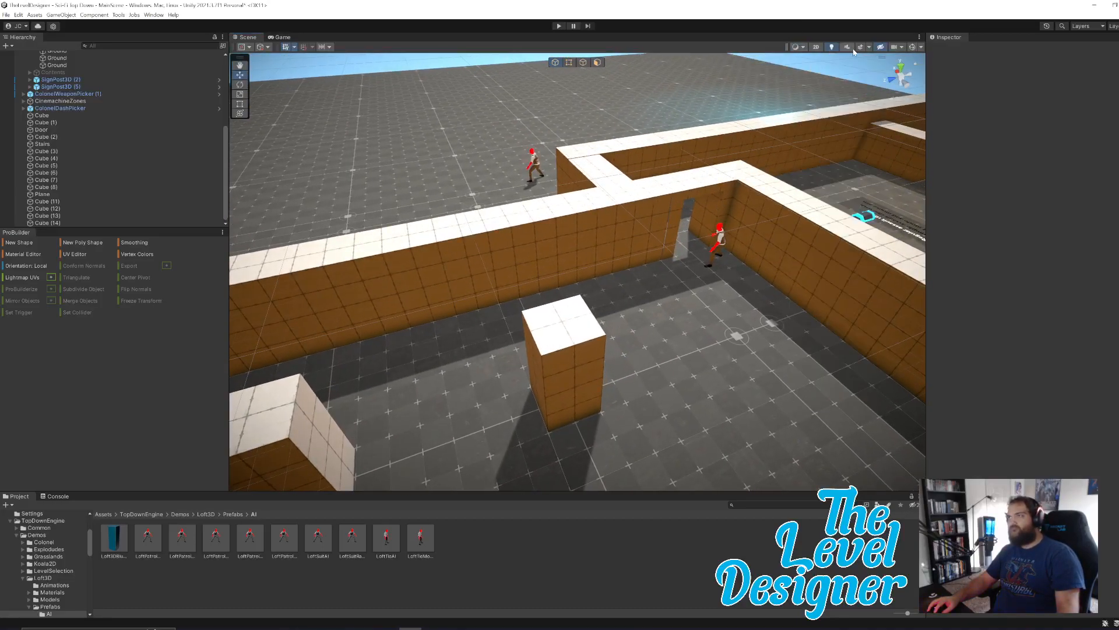
left_click(913, 48)
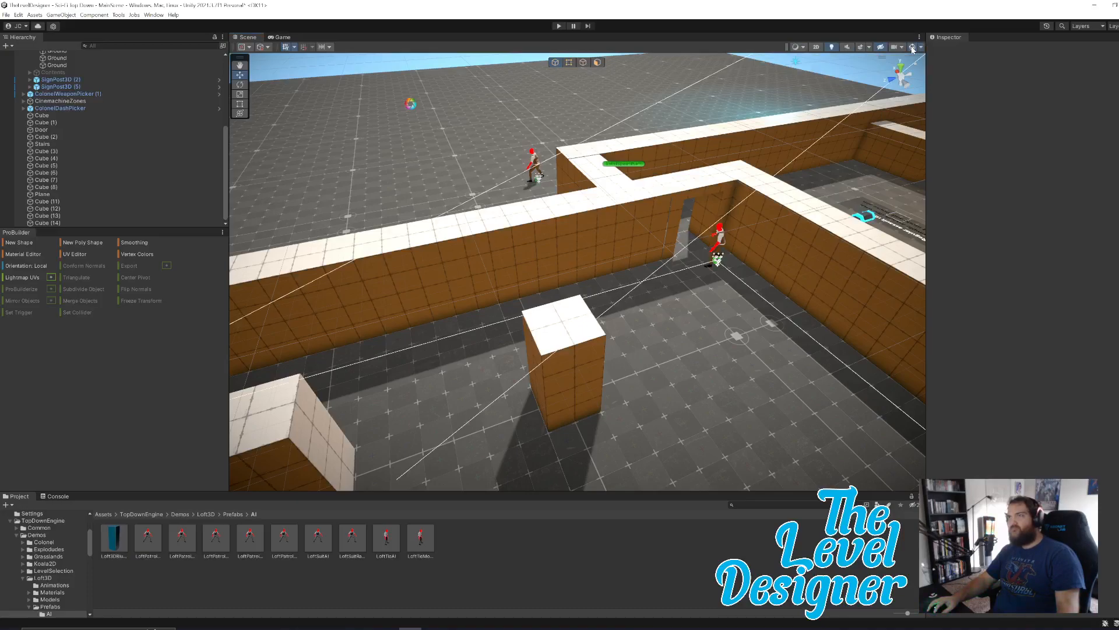
mouse_move(670, 291)
right_mouse_down()
mouse_move(702, 301)
mouse_move(691, 295)
right_mouse_up()
key("w")
key("a")
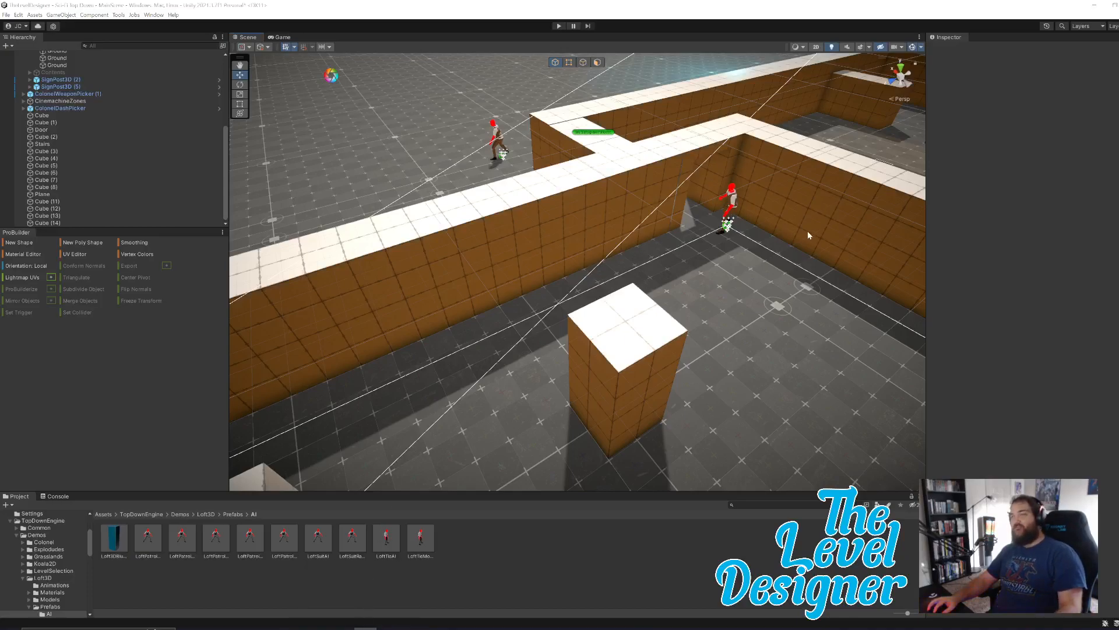
left_click(913, 47)
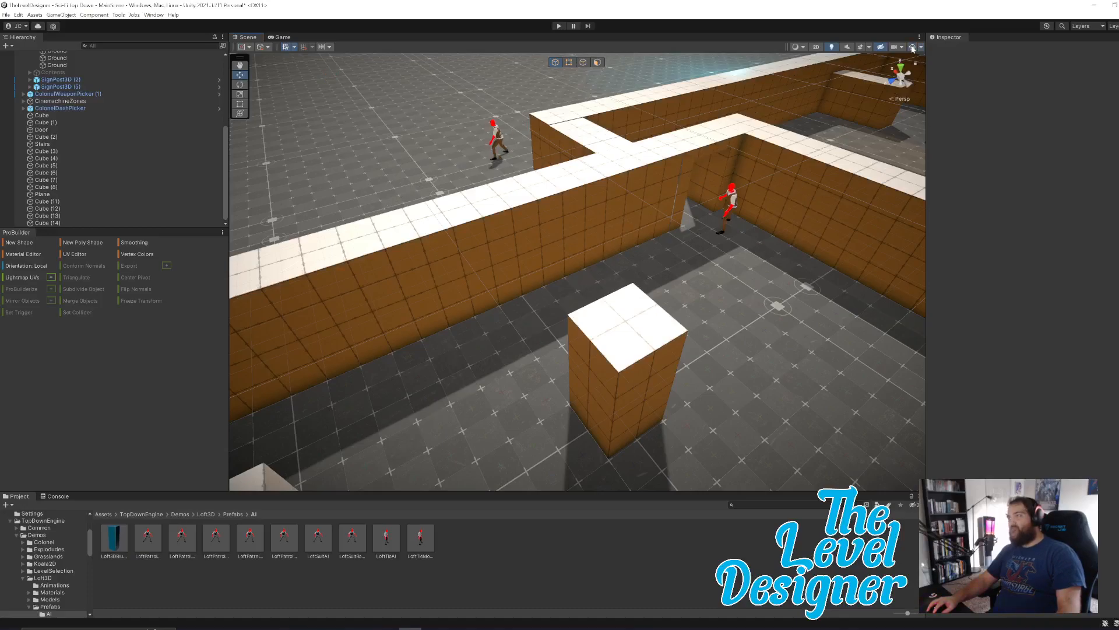
left_click(913, 48)
Select LoftPatrolAndShootAI (1) and examine its components down to the MMPath path elements.
right_click_drag(753, 282, 483, 301)
key("w")
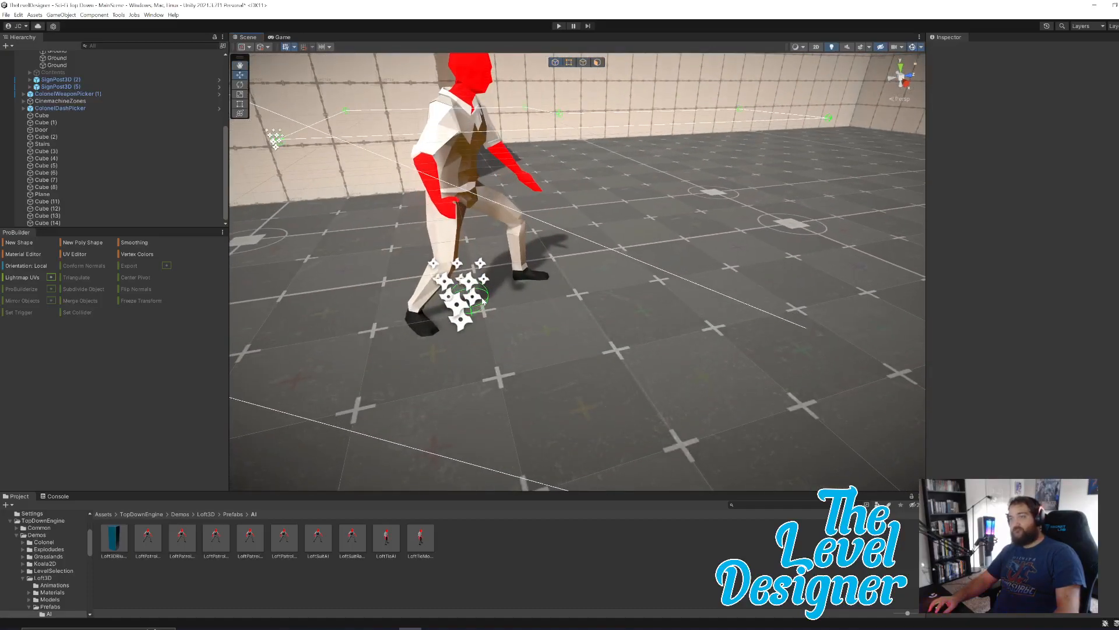
left_click(489, 298)
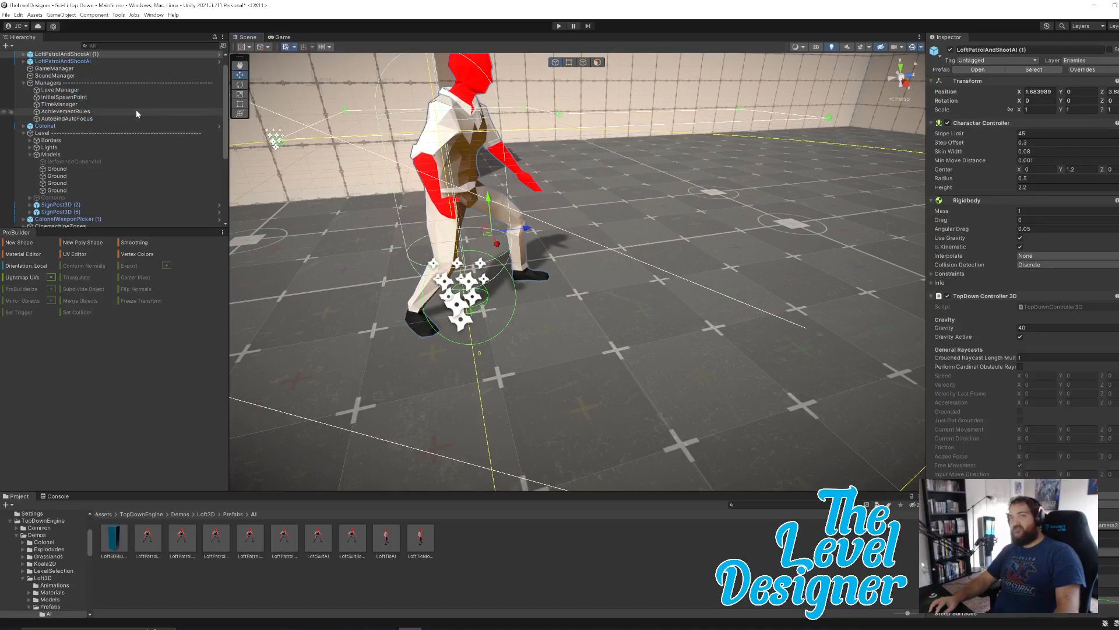
left_click(23, 55)
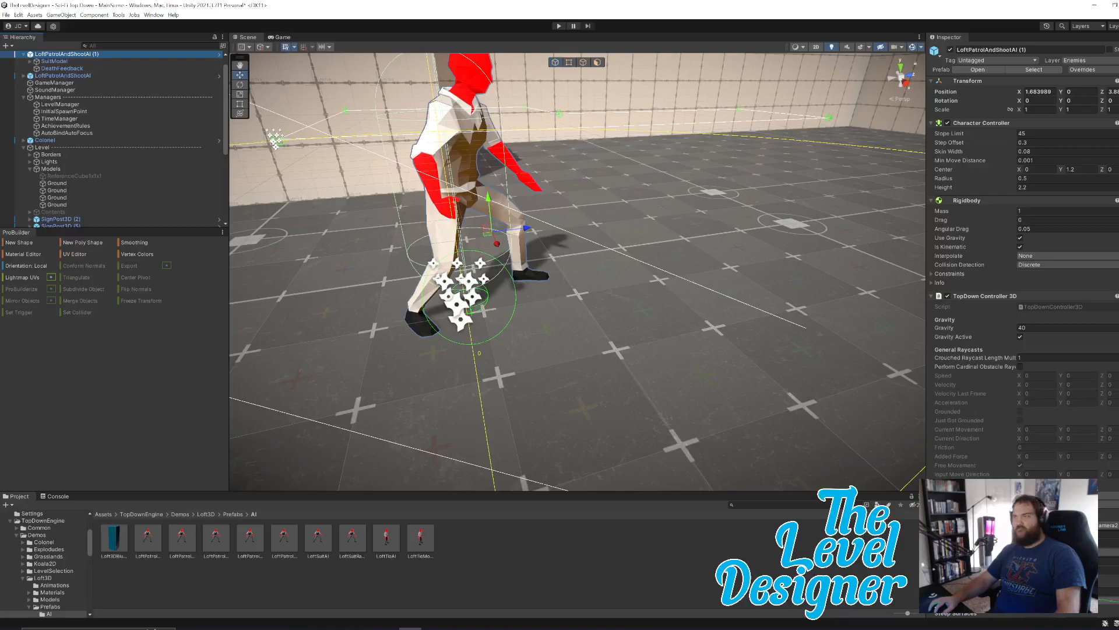
scroll(1023, 326, "down", 15)
scroll(1072, 411, "down", 15)
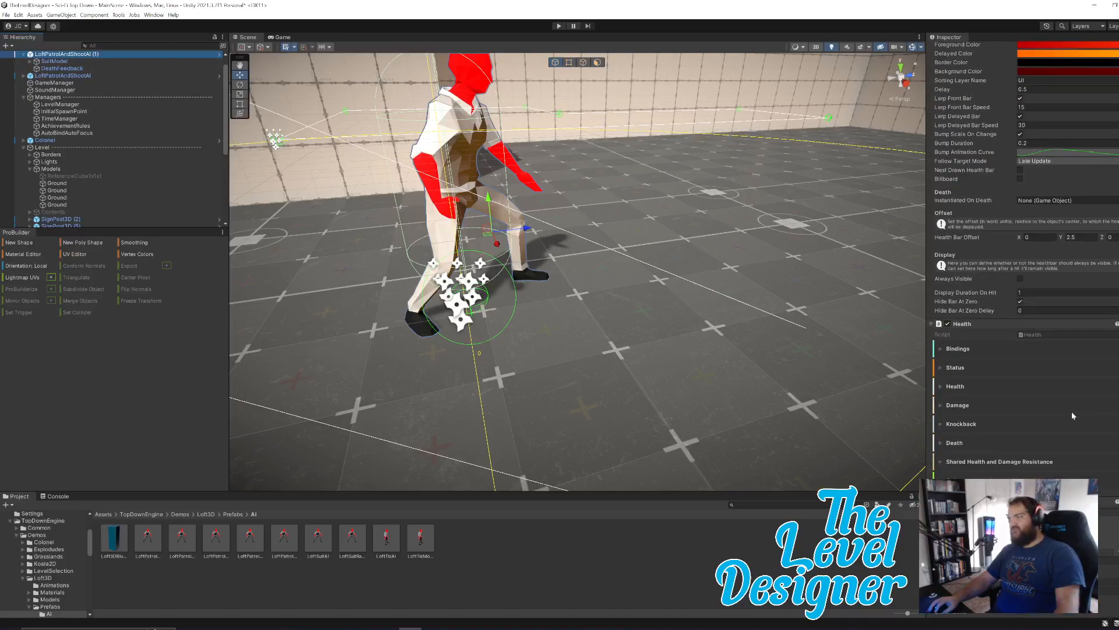
scroll(1099, 420, "down", 4)
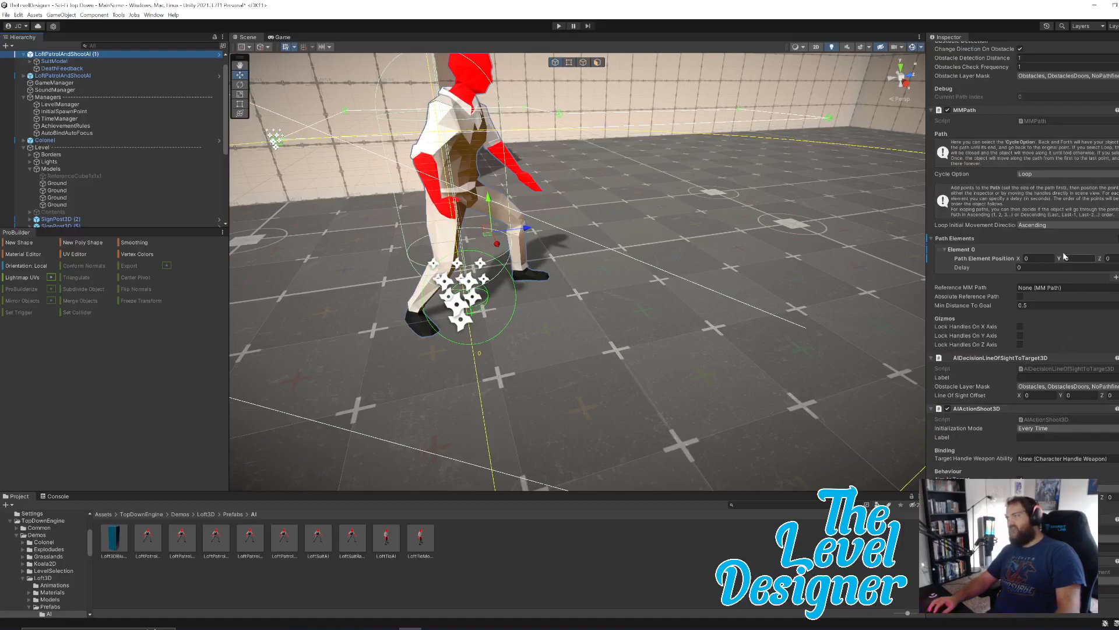
Select the LoftPatrolAndShootAI enemy in the pillar room and bring up its MMPath settings.
right_click_drag(760, 279, 495, 351)
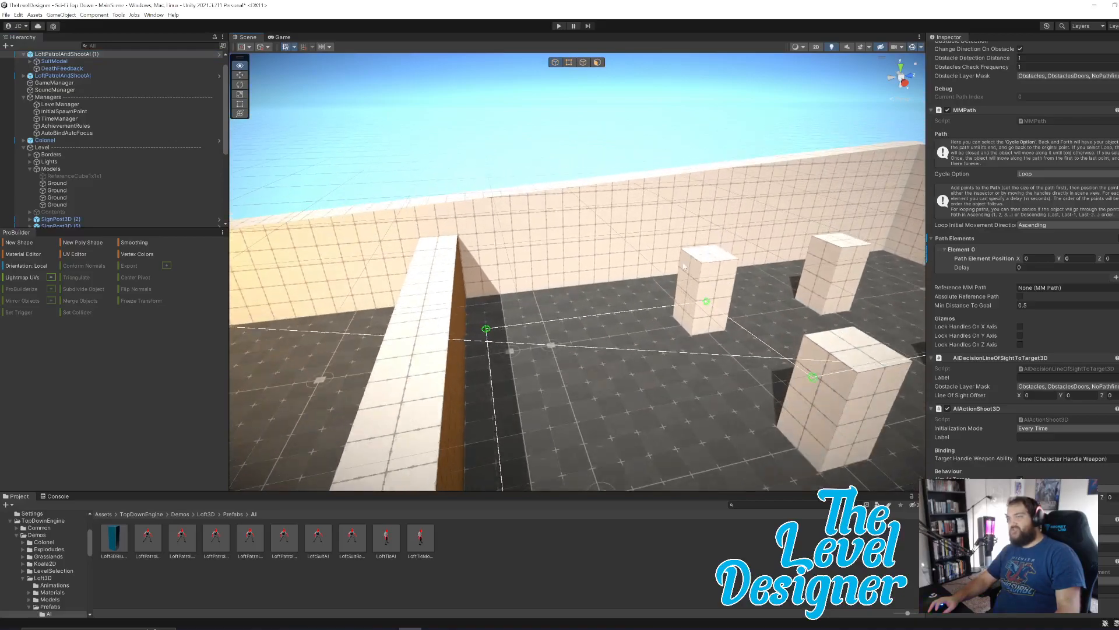
left_click(483, 352)
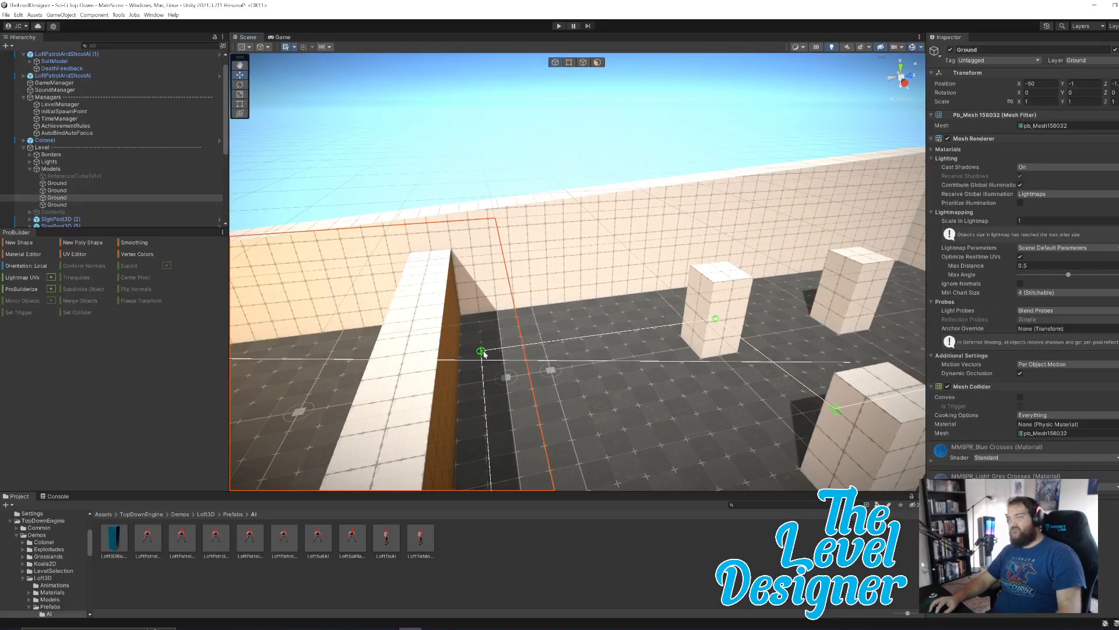
right_click_drag(615, 389, 570, 459)
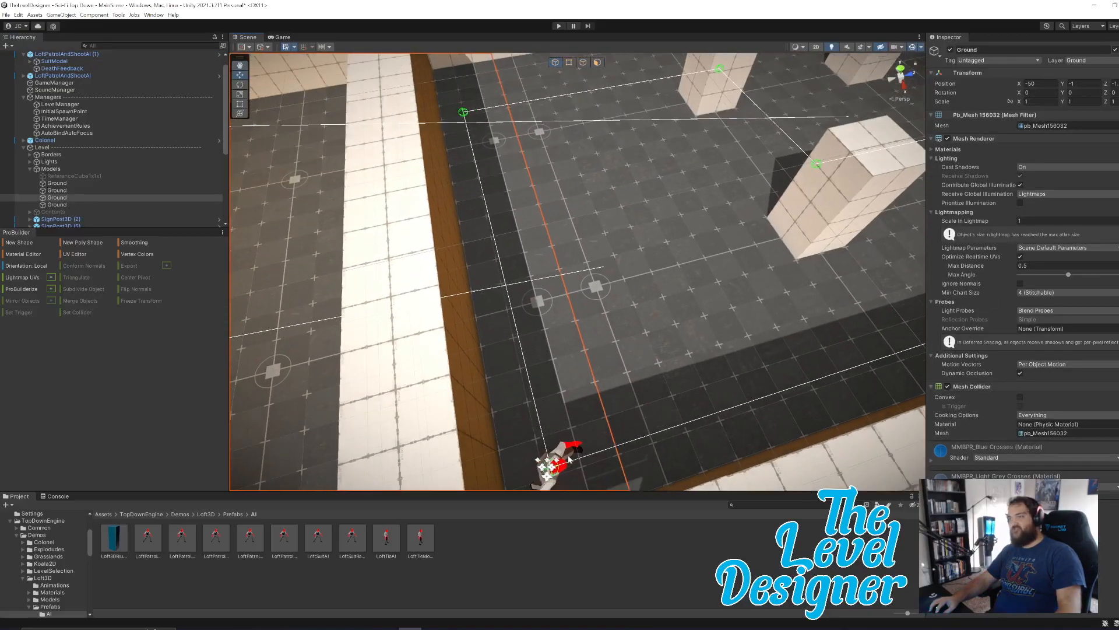
left_click(552, 469)
right_click_drag(653, 387, 618, 312)
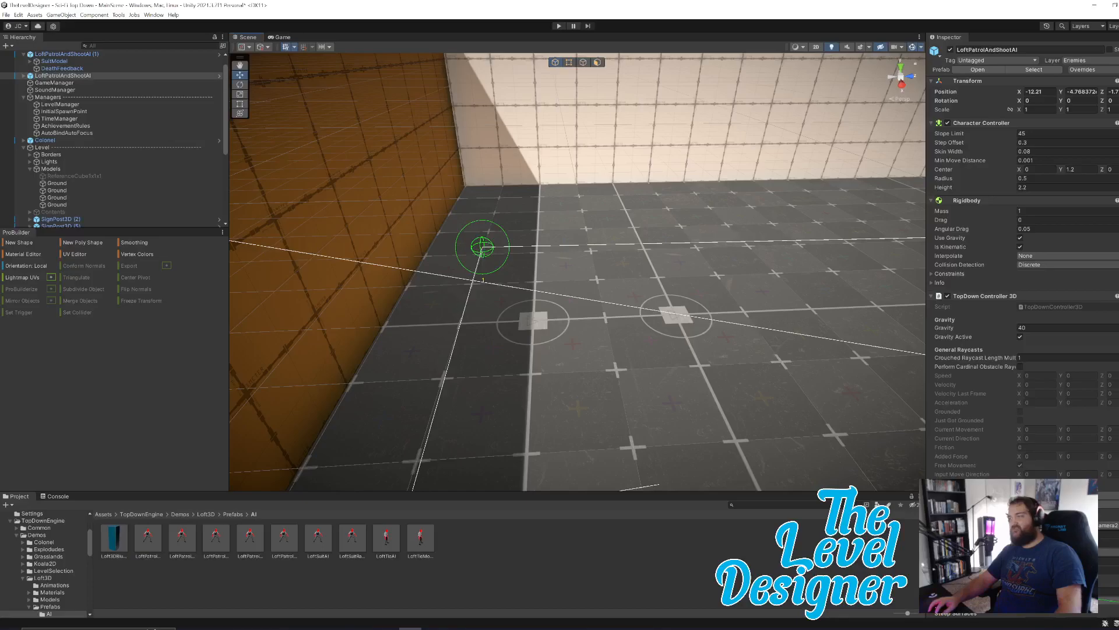
scroll(1072, 319, "down", 15)
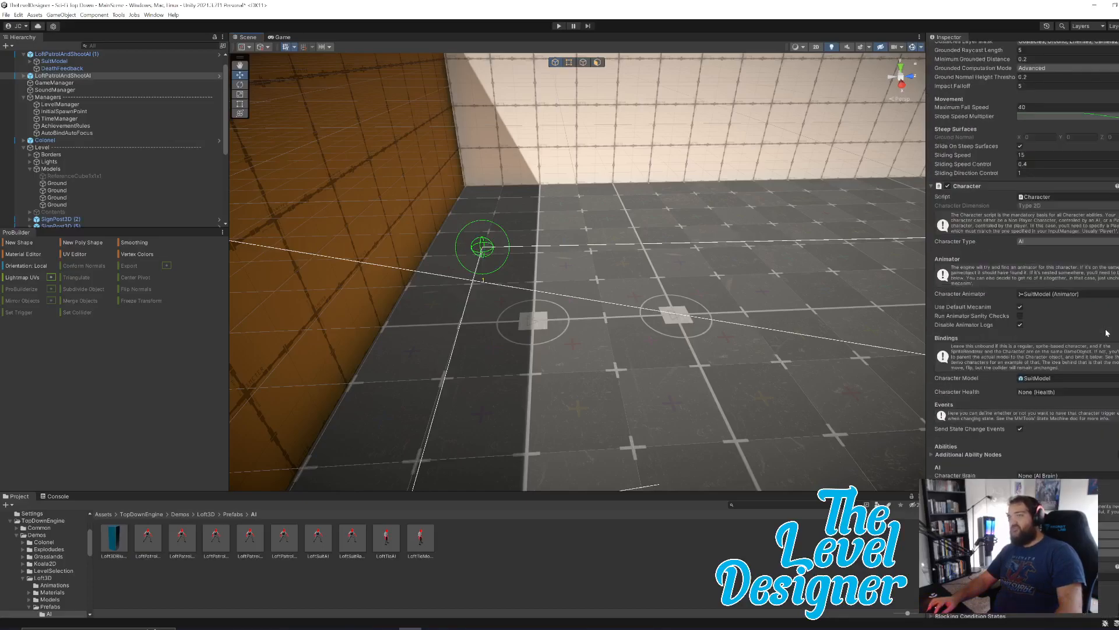
scroll(1101, 399, "down", 15)
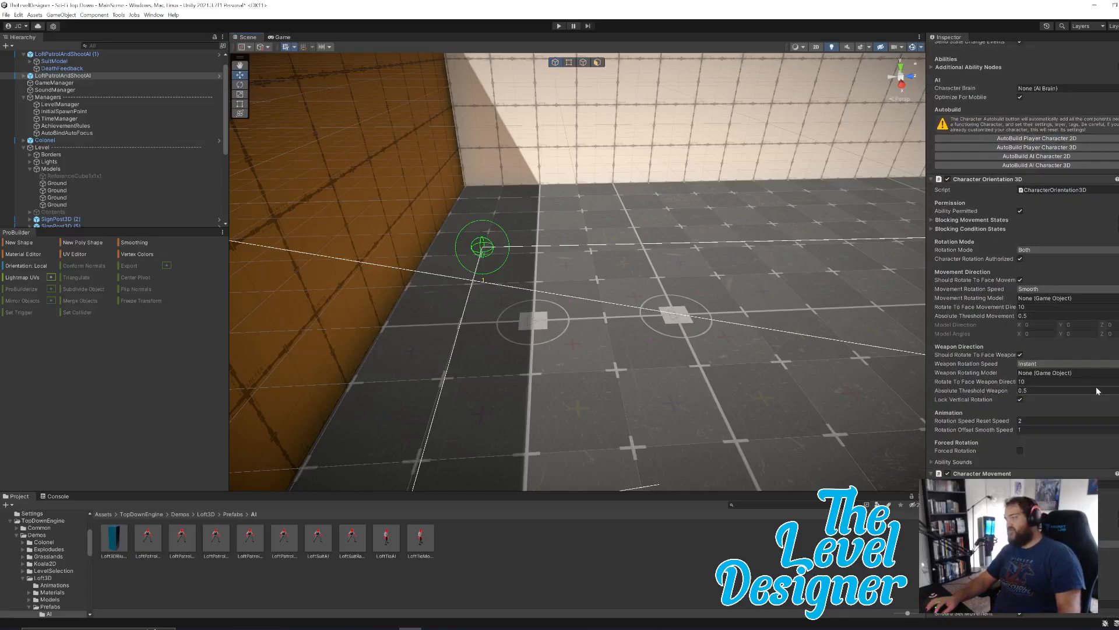
scroll(1096, 391, "down", 10)
scroll(1096, 392, "down", 10)
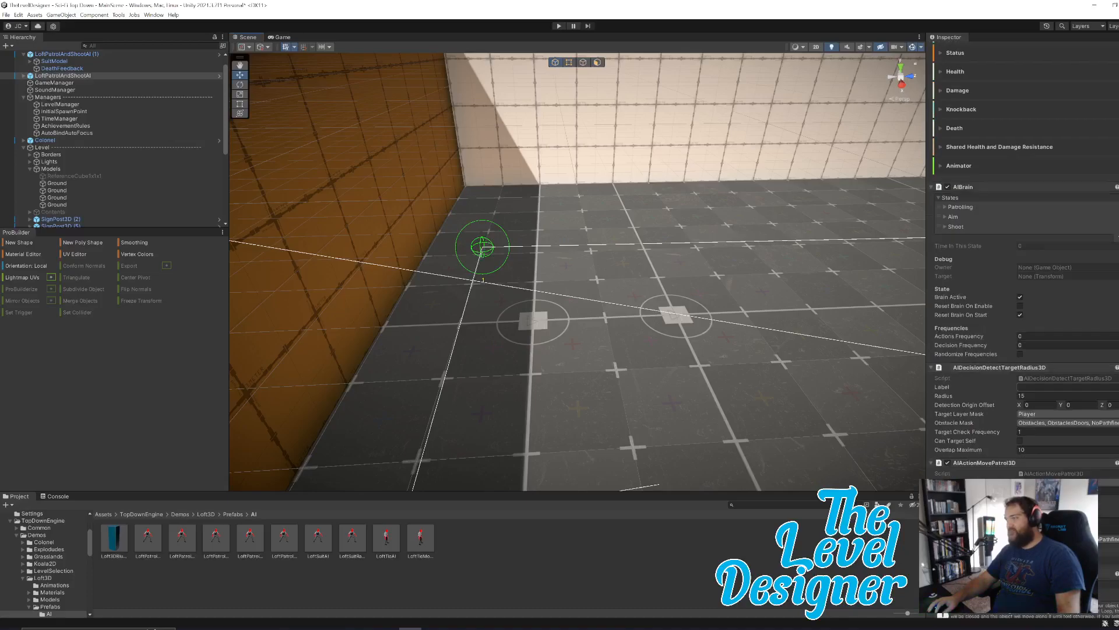
scroll(1099, 391, "down", 8)
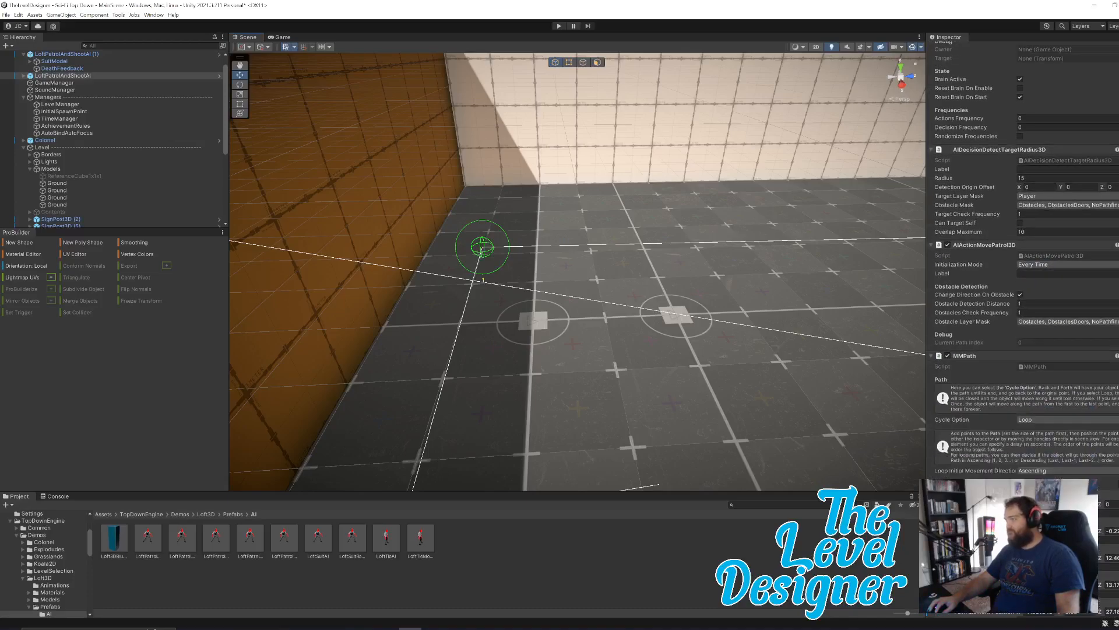
Set the position of MMPath Element 1 to X -16.4 and Z 0.1, toward the outer wall.
right_click_drag(599, 296, 637, 340)
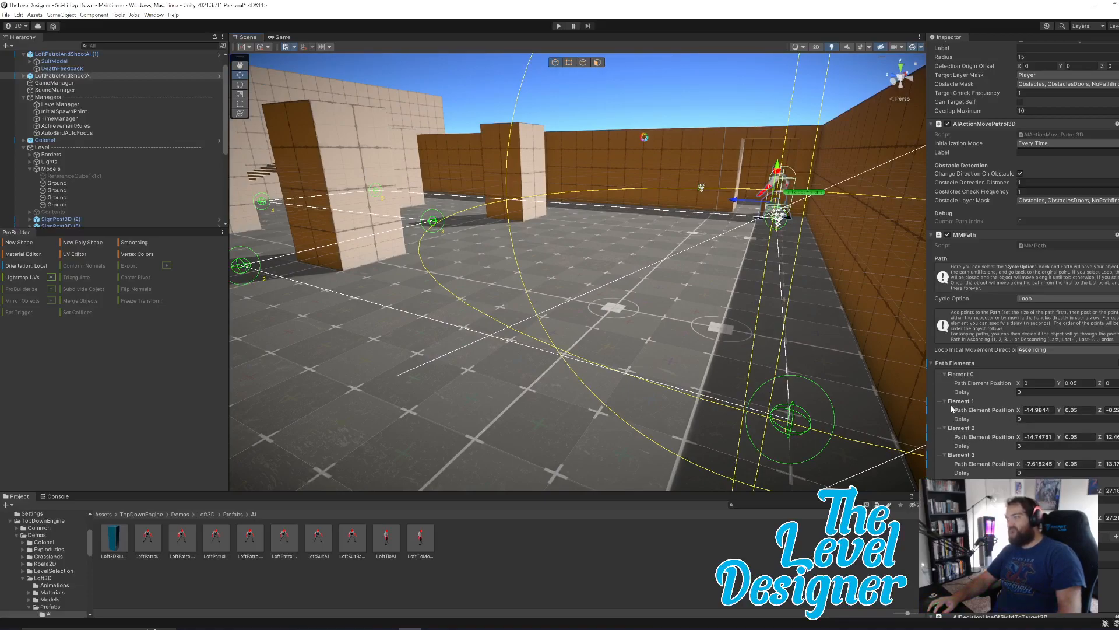
left_click_drag(1019, 410, 1005, 431)
right_click_drag(704, 378, 802, 400)
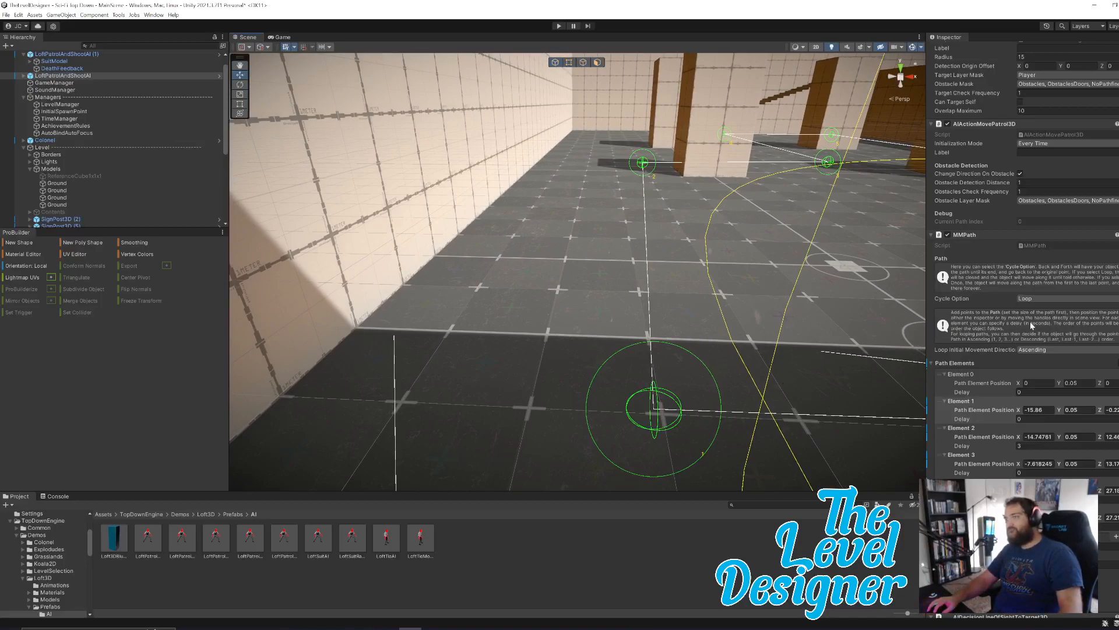
left_click_drag(1020, 412, 1018, 413)
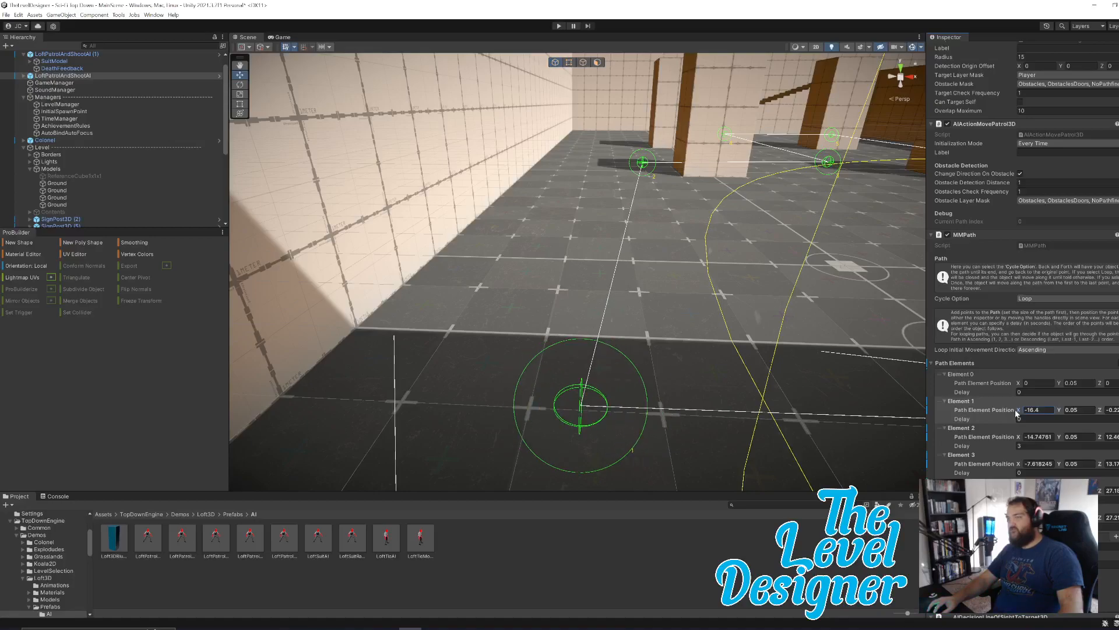
right_click_drag(625, 270, 811, 281)
key("a")
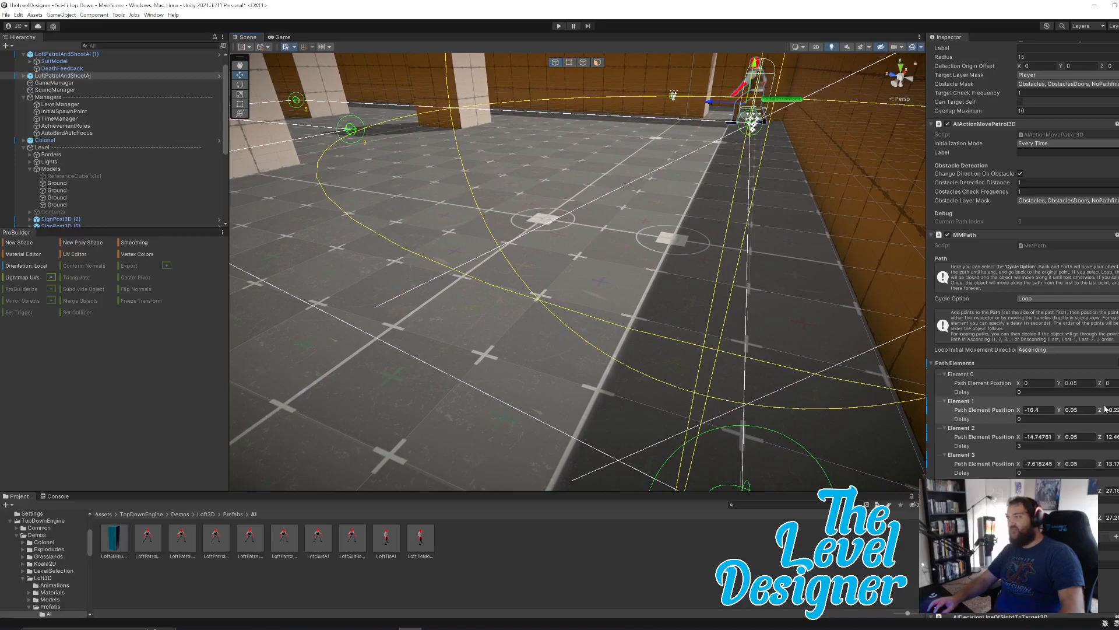
left_click_drag(1101, 410, 1101, 411)
Copy Element 1's X of -16.4 to path Element 2 and set Element 2's Z to 14.8, between the pillar pairs.
right_click_drag(742, 322, 578, 319)
left_click(1039, 410)
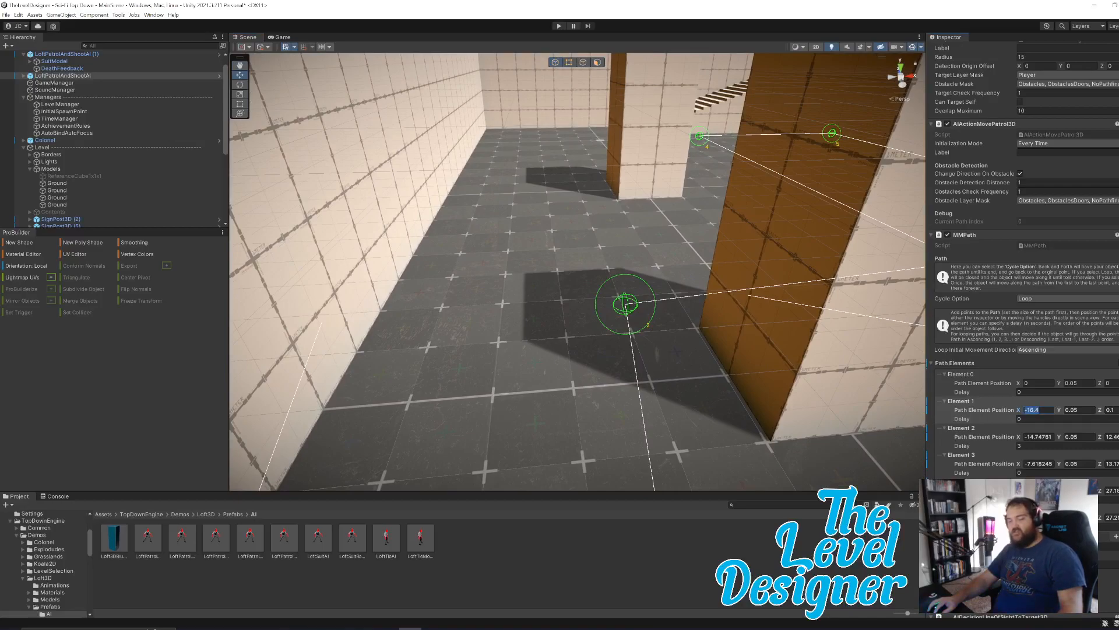
key("ctrl+c")
left_click(1039, 437)
key("ctrl+v")
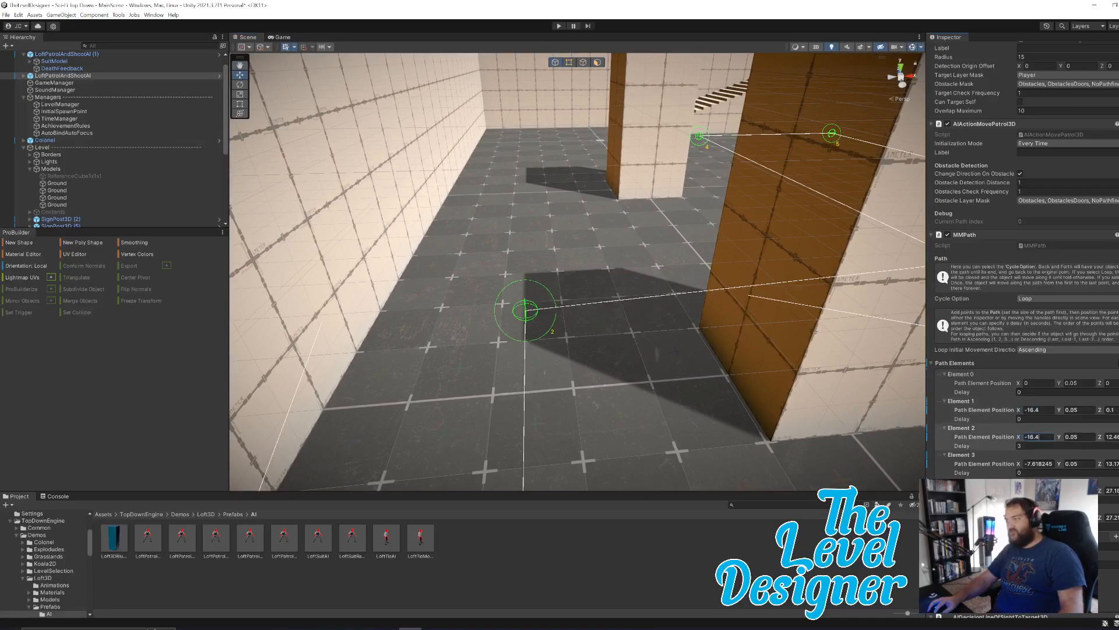
left_click_drag(1100, 437, 1118, 438)
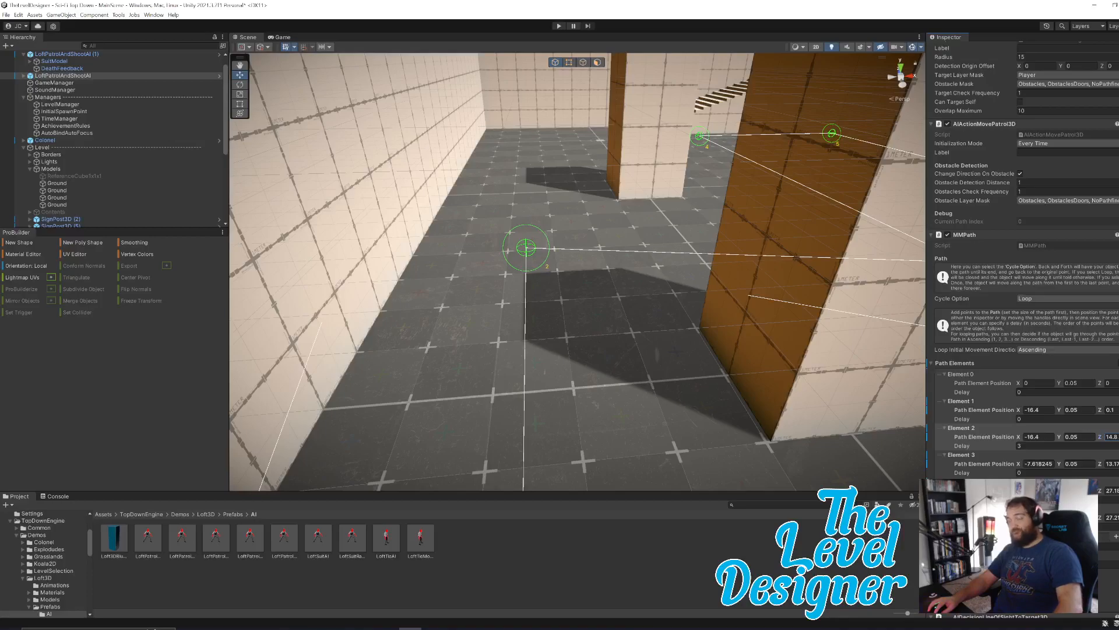
Try path Element 3 with an X position of -16.4, and undo that change.
right_click_drag(669, 323, 687, 301)
key("w")
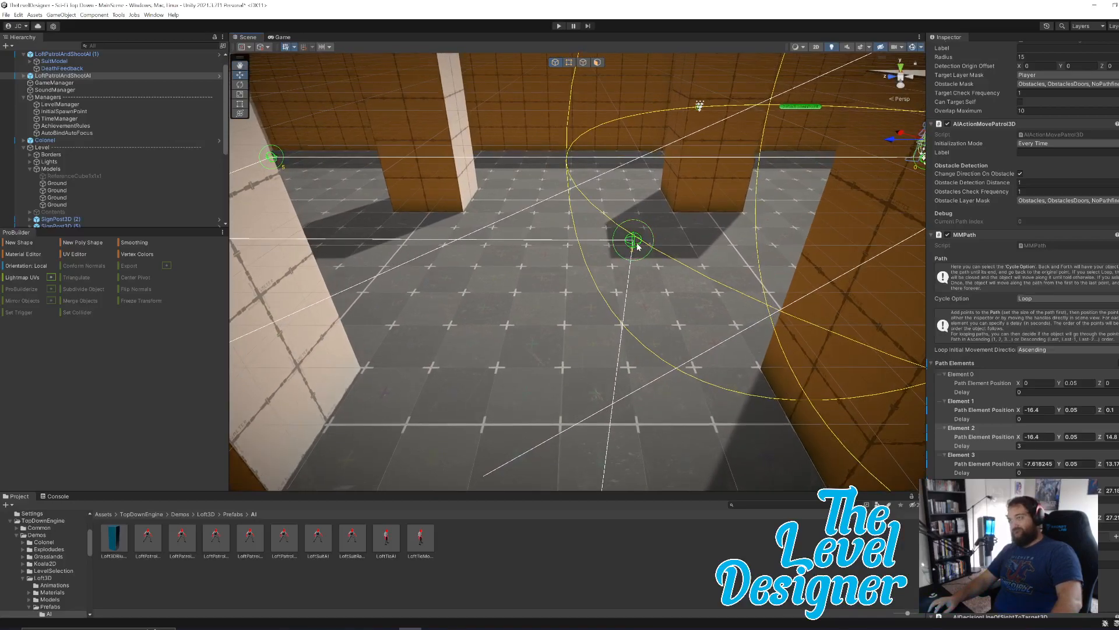
left_click(1038, 464)
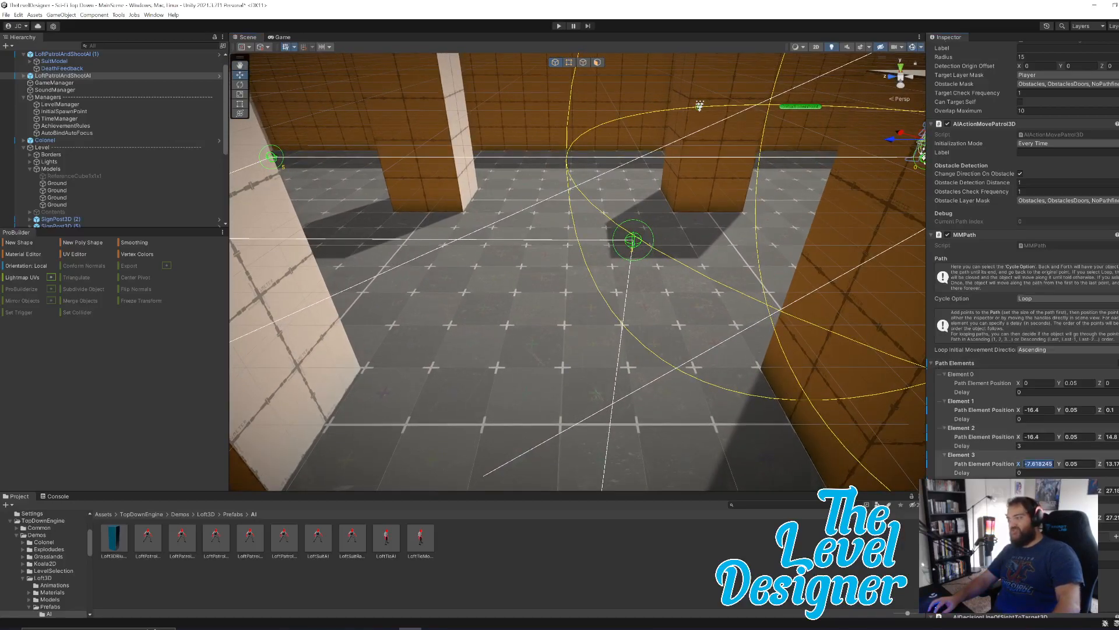
type("-16.4")
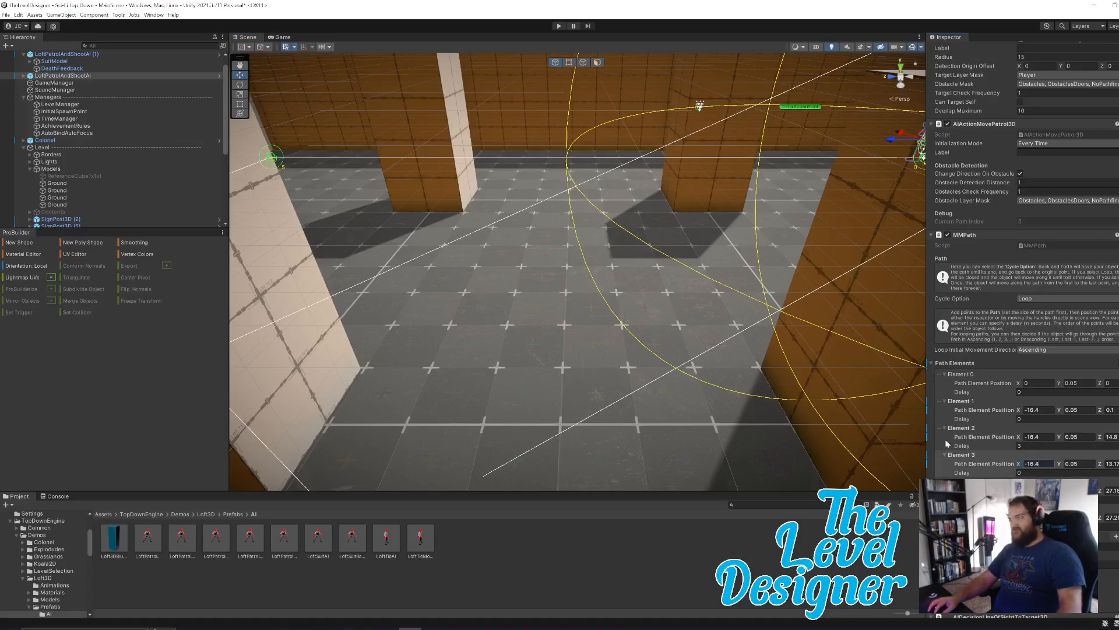
right_click_drag(849, 414, 659, 460)
key("ctrl+z")
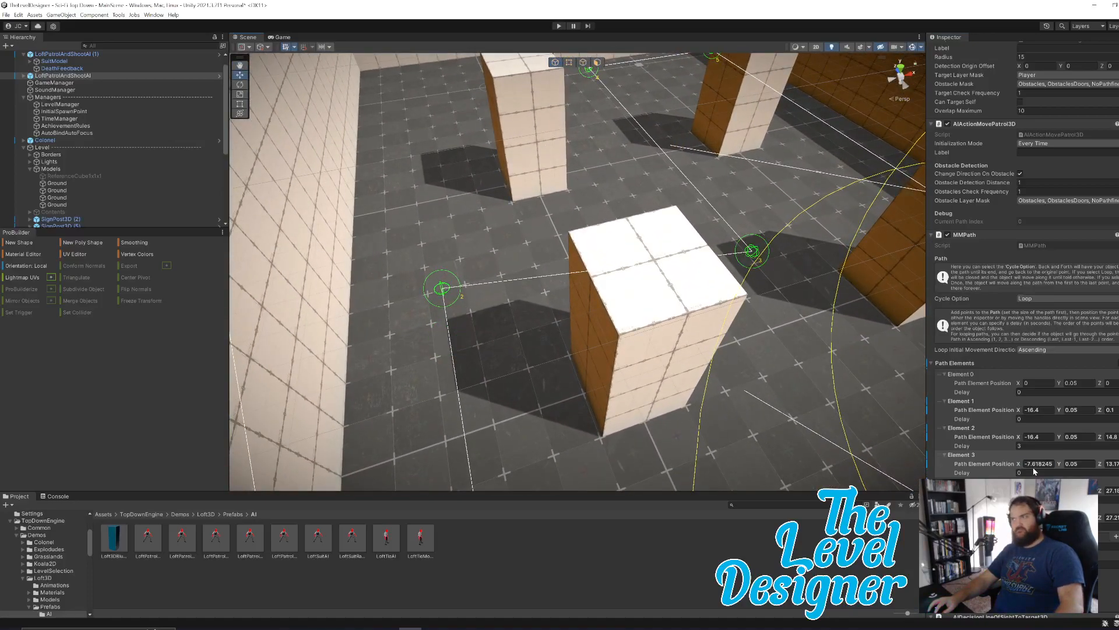
Set path Element 3 to X -8.8 and copy Element 2's Z of 14.8 to it, centring the point between the pillars.
left_click_drag(1022, 465, 1023, 466)
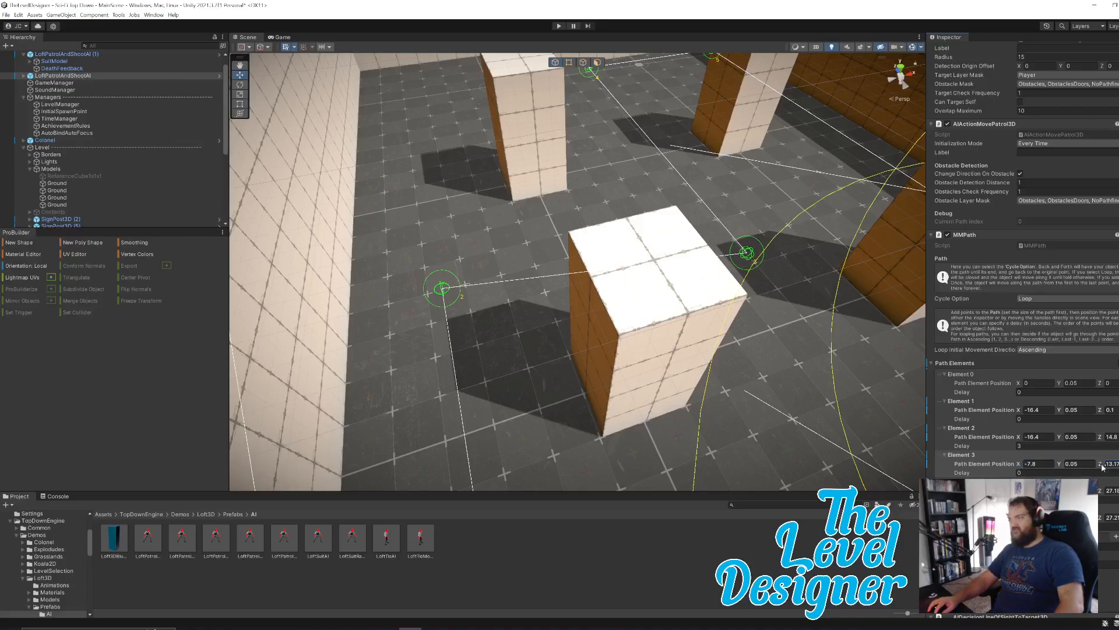
left_click(1110, 436)
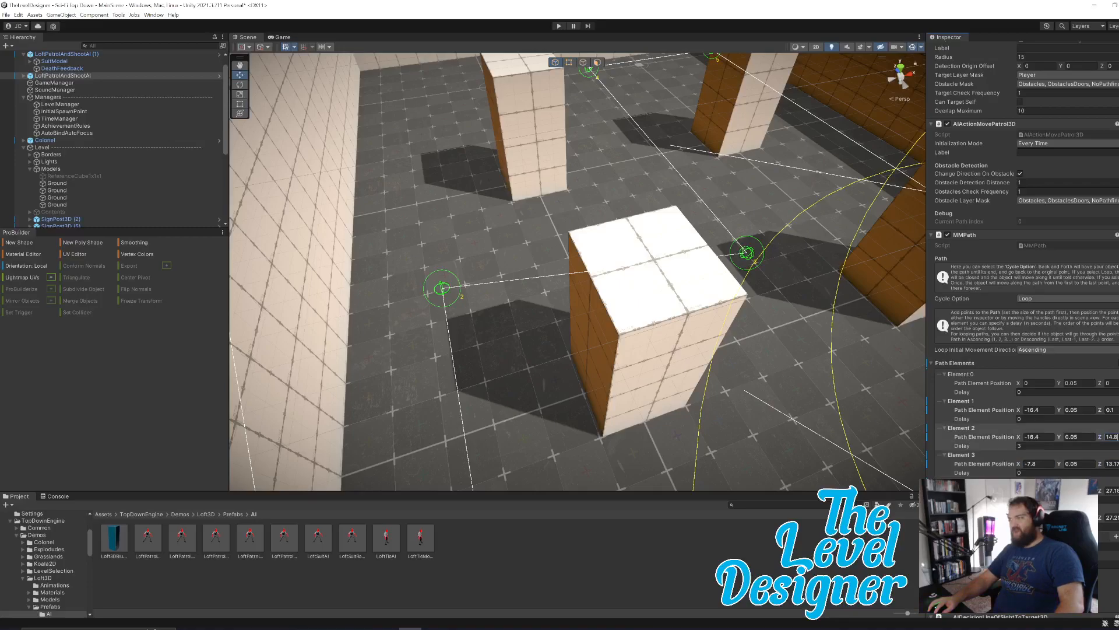
left_click(1112, 463)
key("ctrl+v")
right_click_drag(805, 327, 730, 307)
key("d")
key("w")
key("d")
key("a")
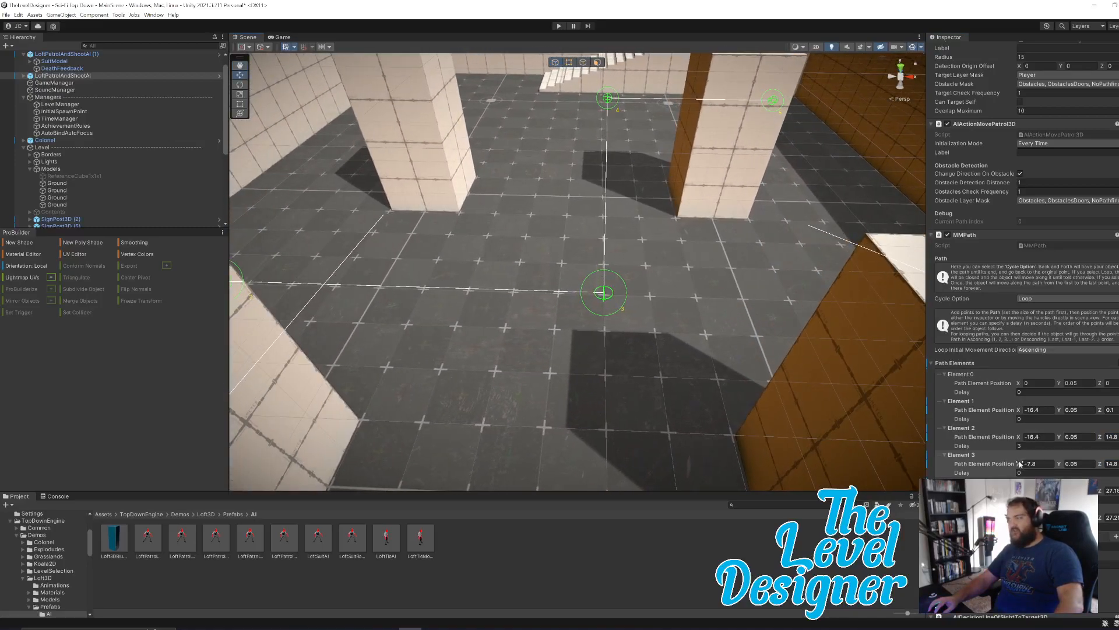
left_click_drag(1019, 463, 1014, 465)
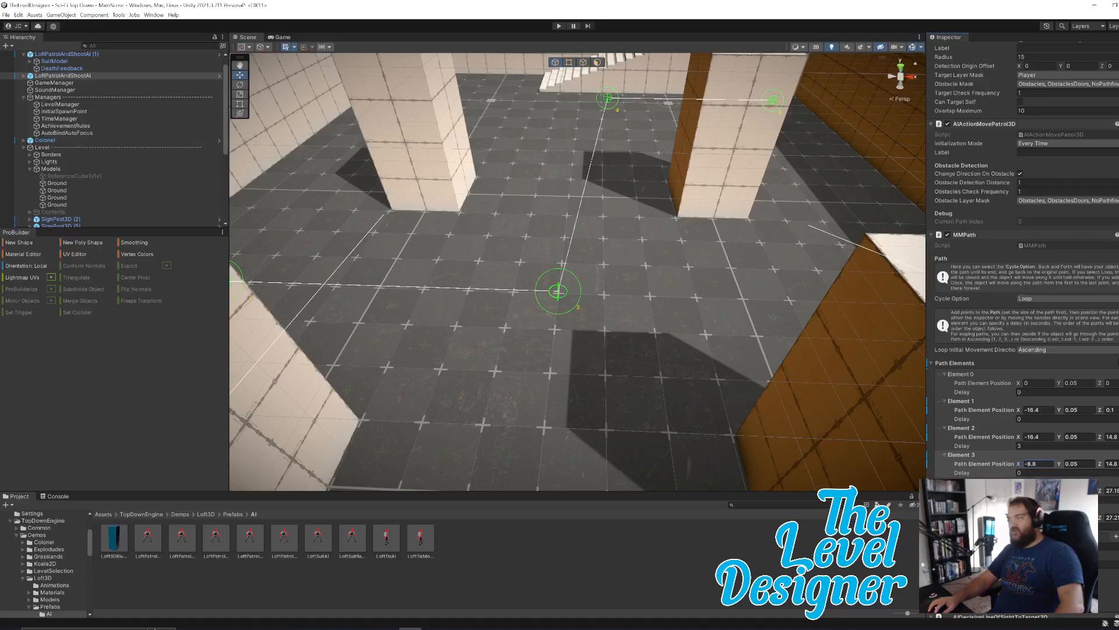
Copy Element 3's X of -8.8 to path Element 4 to line up the two points.
left_click_drag(1040, 464, 1020, 464)
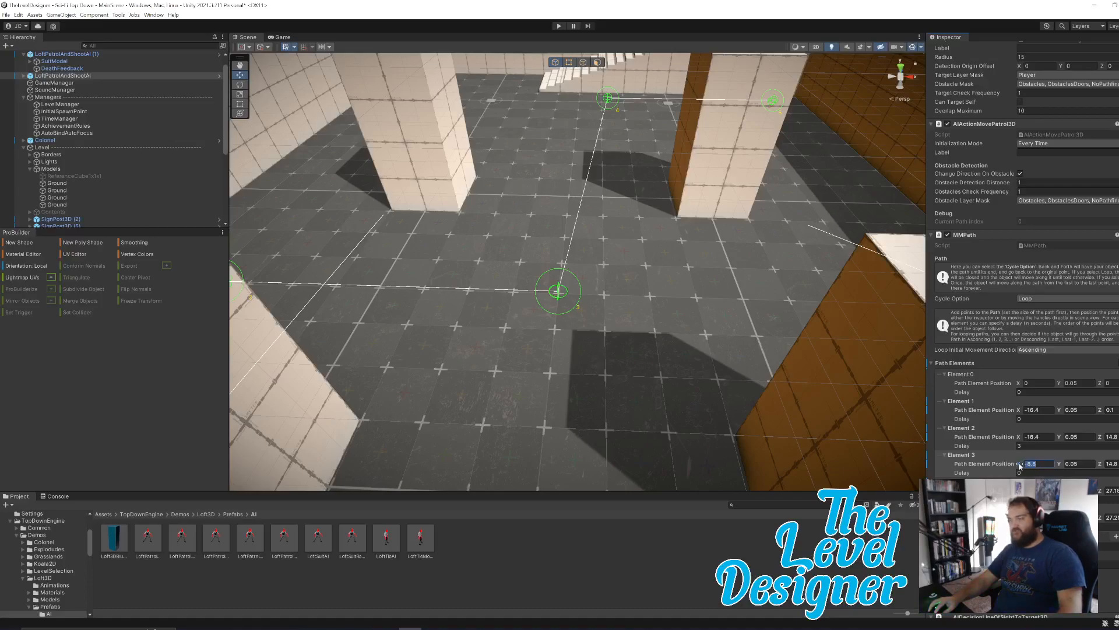
left_click(1039, 490)
key("ctrl+v")
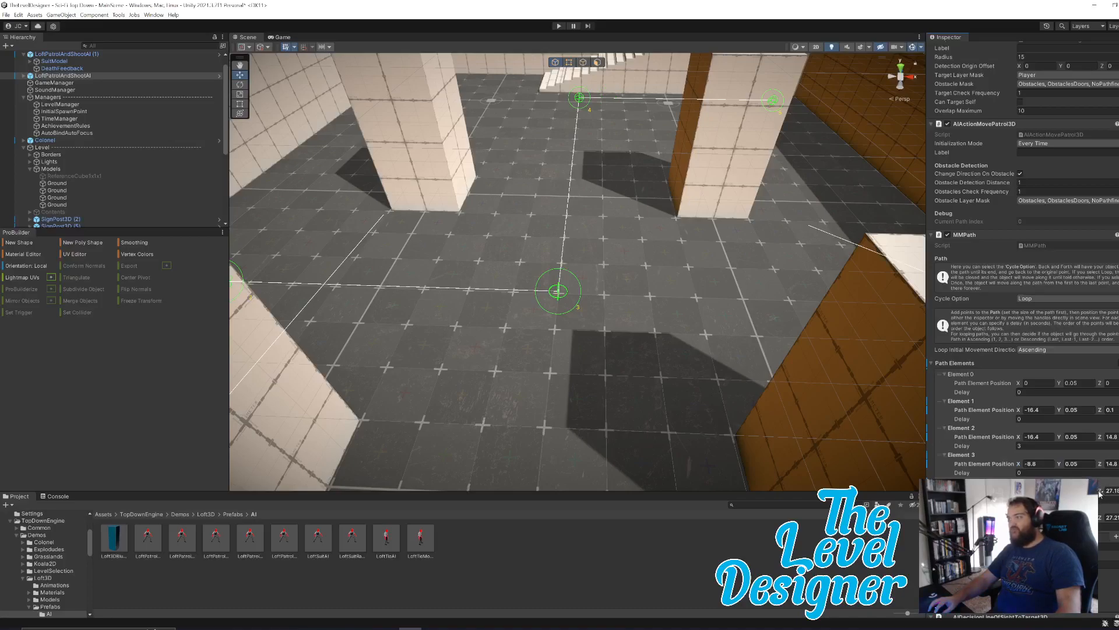
Lower path Element 4's Z to about 24.2, pulling it away from the stairs, and copy that Z to the next path point.
right_click_drag(672, 328, 957, 374)
key("w")
key("s")
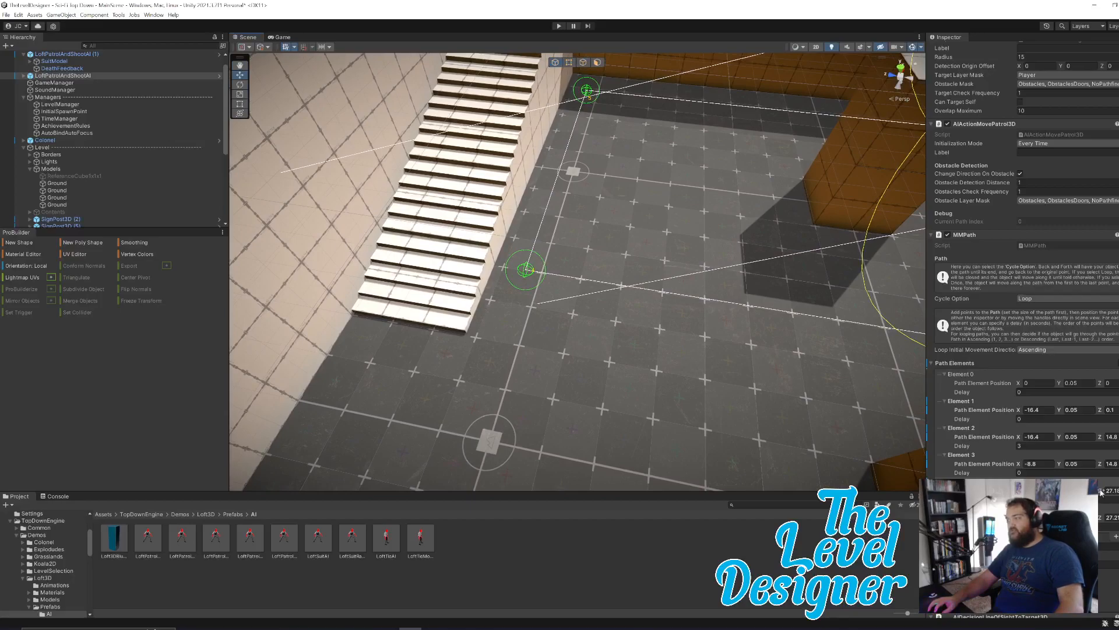
left_click_drag(1100, 491, 1055, 492)
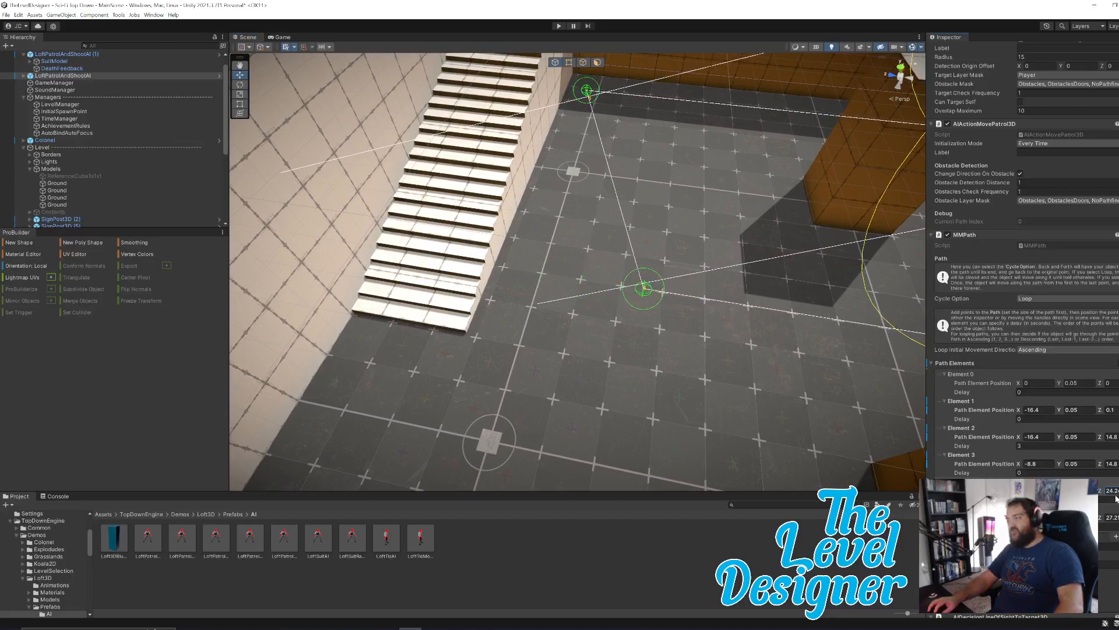
left_click(1112, 518)
key("ctrl+v")
mouse_move(715, 264)
right_mouse_down()
mouse_move(785, 255)
mouse_move(705, 267)
right_mouse_up()
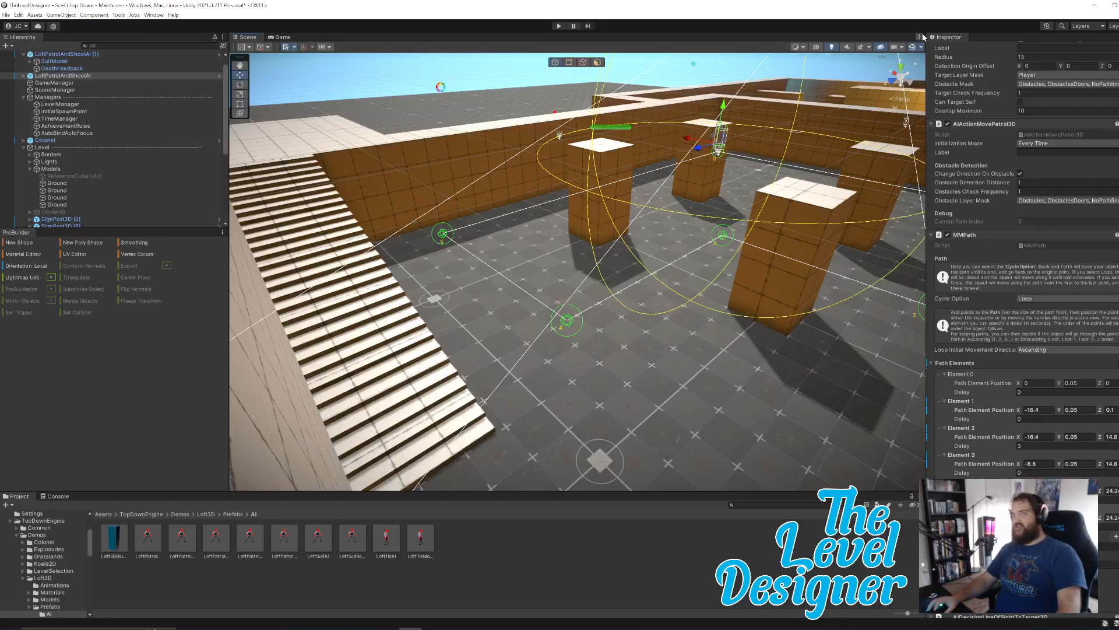
Examine the patrol path from several angles around the pillars, the stairs and the raised walkway.
right_click_drag(688, 322, 645, 341)
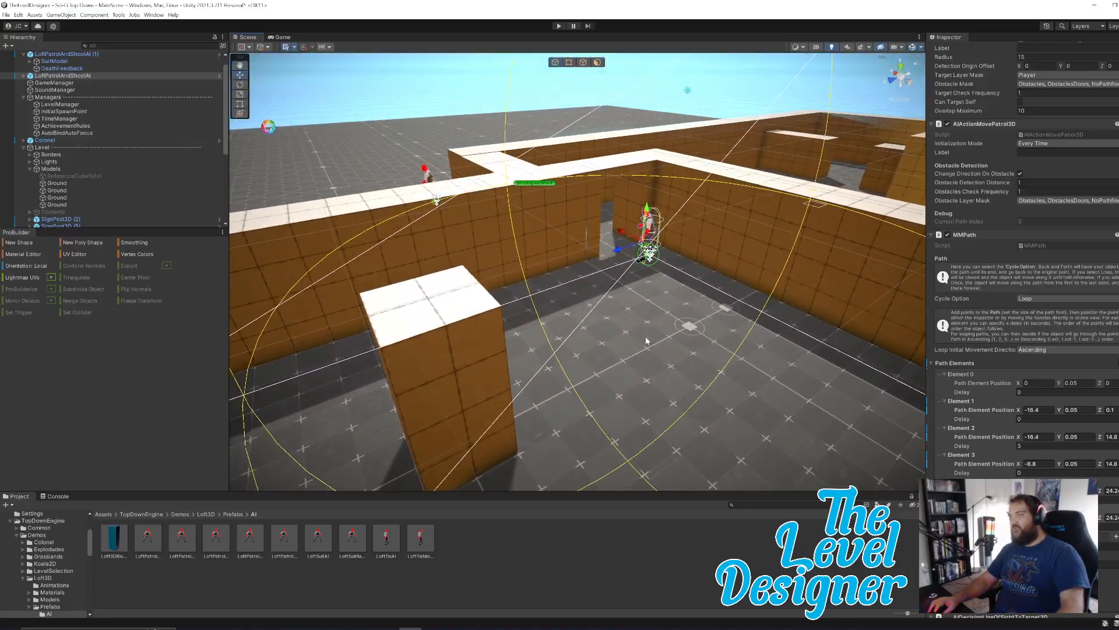
right_click_drag(753, 311, 622, 402)
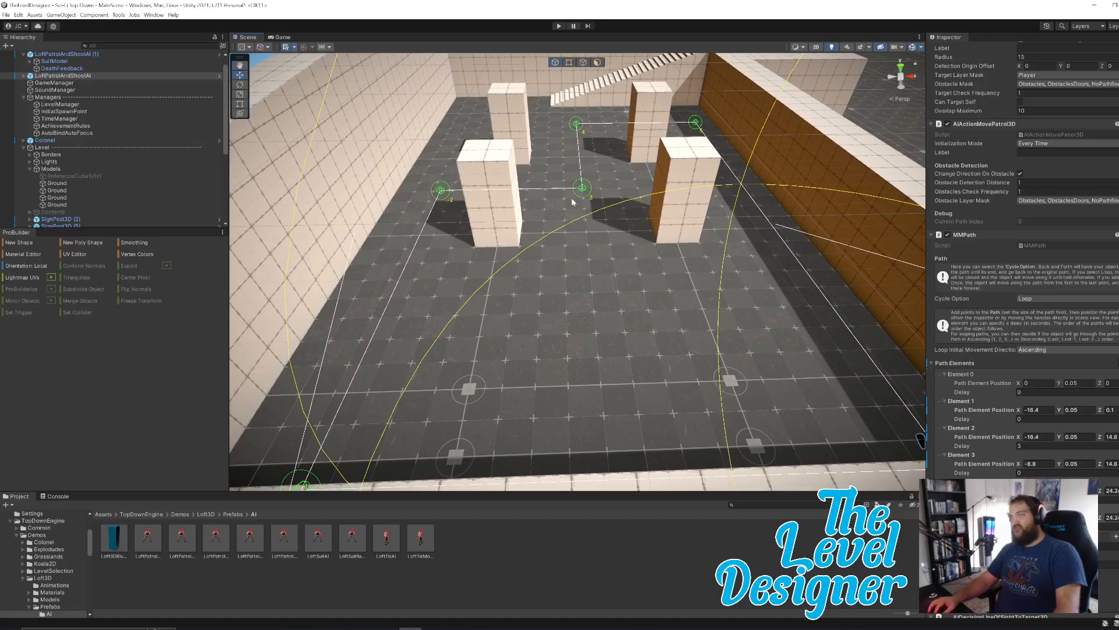
left_click(504, 192)
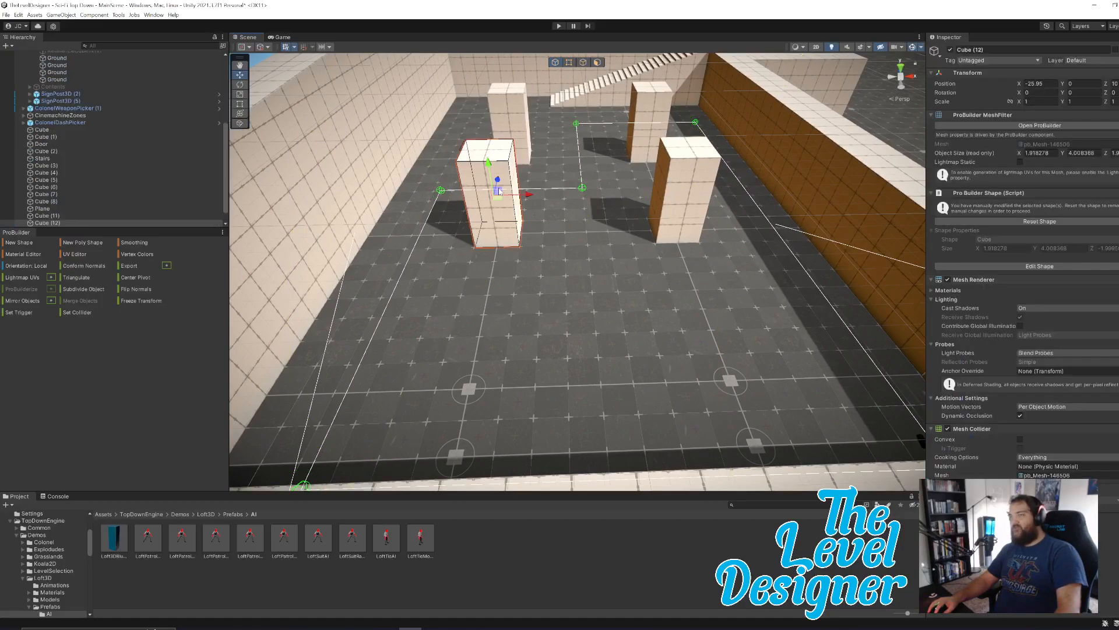
right_click_drag(708, 243, 607, 139)
left_click(609, 139)
right_click_drag(646, 239, 584, 360)
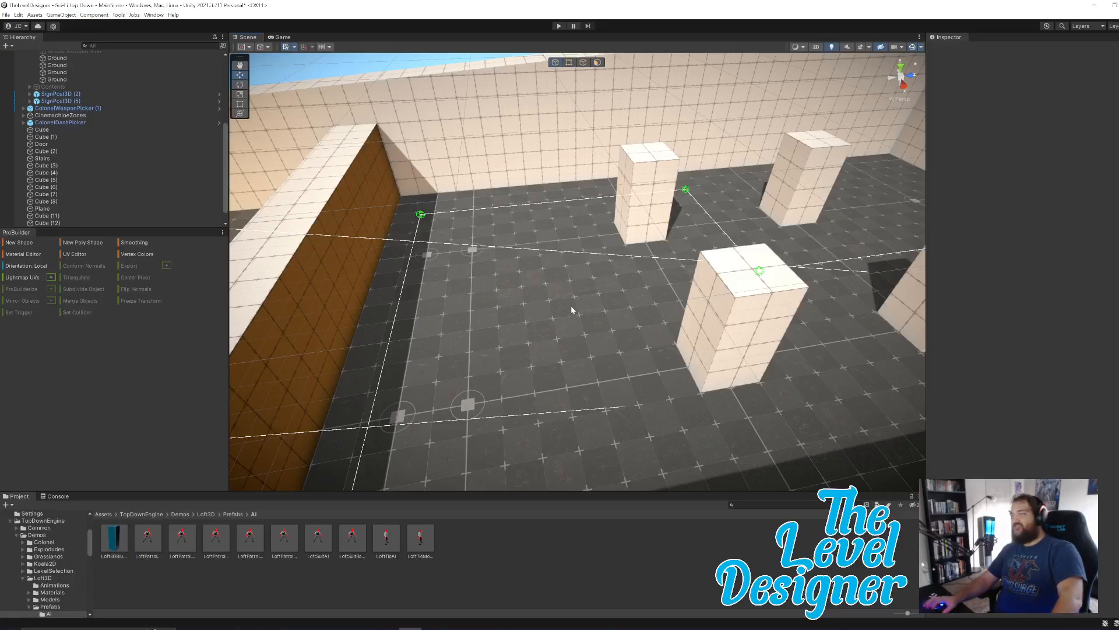
right_click_drag(530, 238, 710, 253)
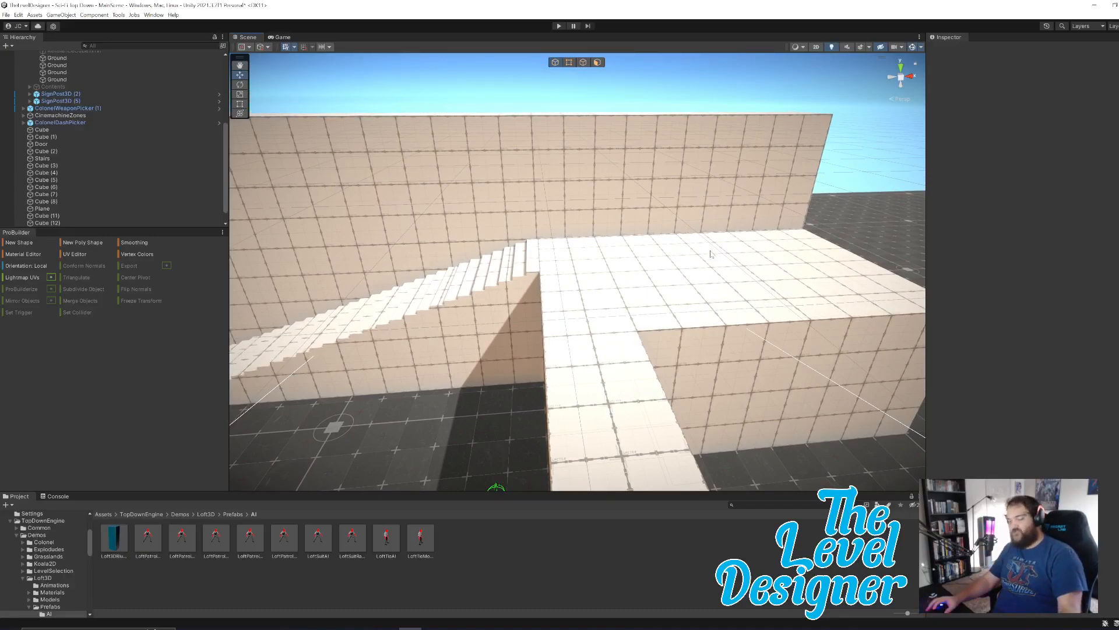
right_click_drag(724, 313, 697, 318)
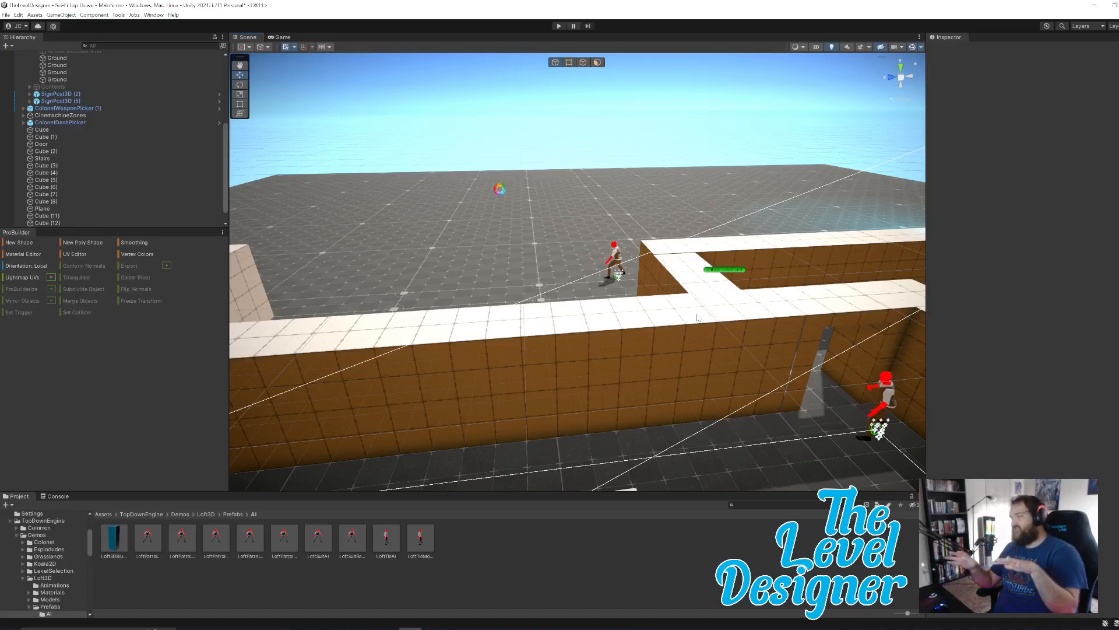
Switch to ProBuilder face editing and nudge the Door's large front face slightly to align it with the adjoining wall.
left_click(807, 361)
key("w")
right_click_drag(703, 361, 816, 364)
left_click(597, 62)
left_click(566, 148)
left_click(746, 110, "shift")
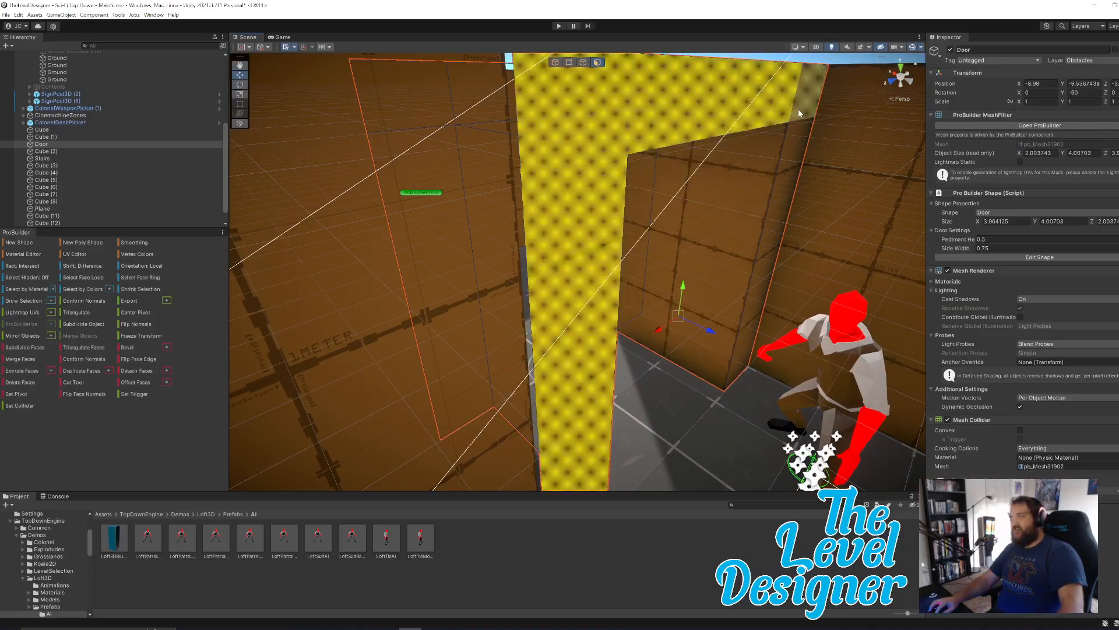
left_click(772, 245, "shift")
left_click_drag(730, 315, 725, 313)
Nudge the Door's opposite face to bring the frame's thickness to about 1.98, in line with the wall.
right_click_drag(789, 240, 466, 217)
mouse_move(692, 316)
right_mouse_down()
mouse_move(749, 312)
mouse_move(690, 337)
right_mouse_up()
left_click_drag(586, 353, 580, 355)
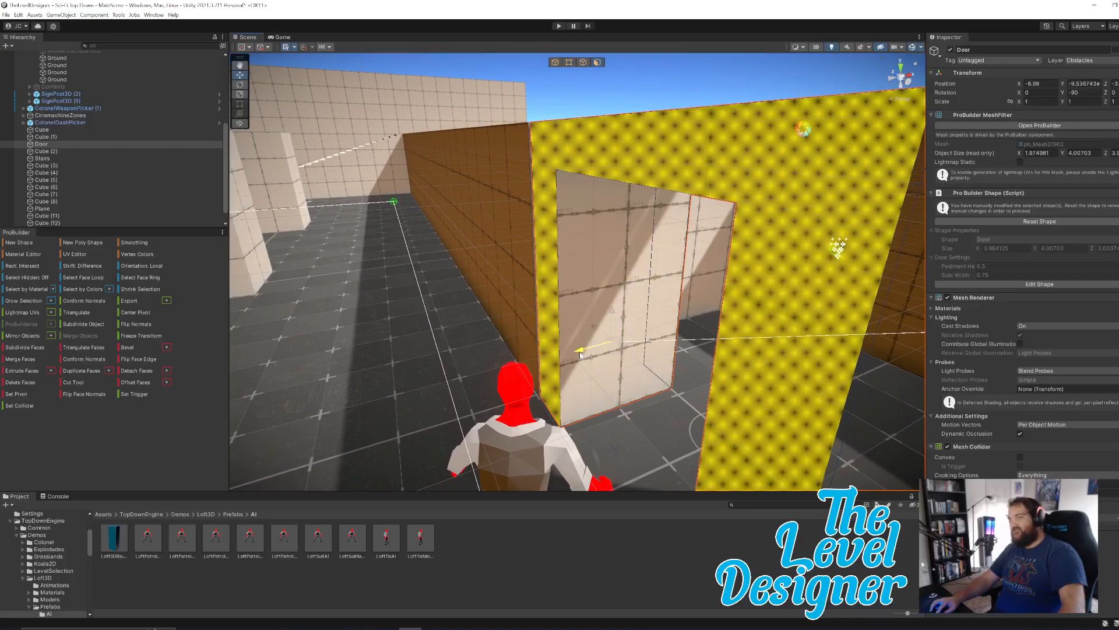
right_click_drag(604, 344, 879, 348)
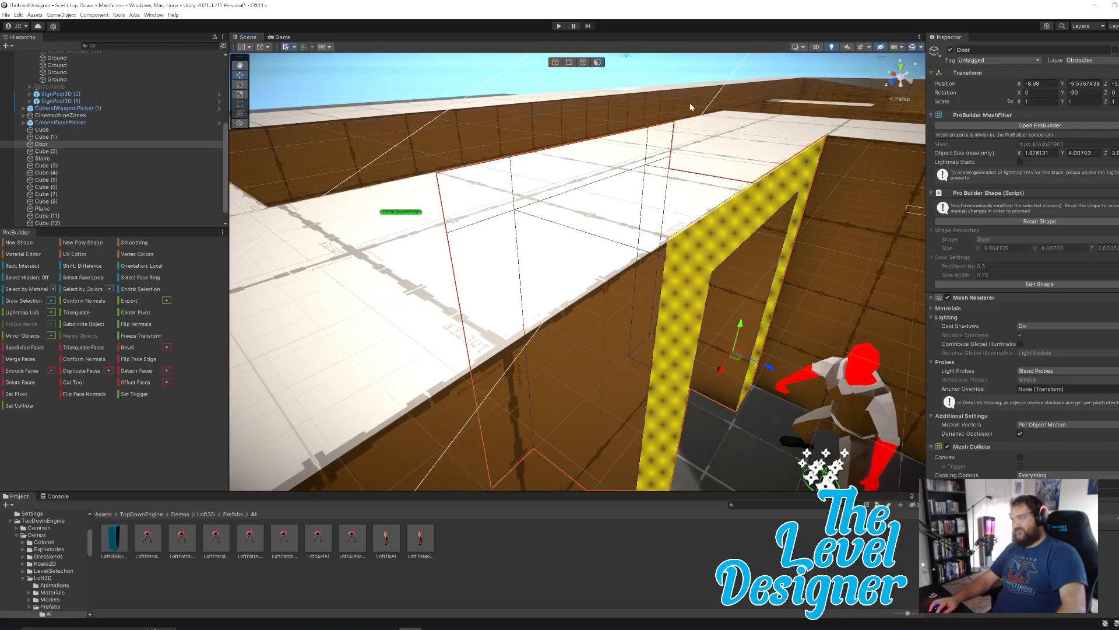
Adjust the end face of the Cube (2) wall where it meets the door frame, and clear the selection.
left_click(651, 79)
right_click_drag(750, 299, 570, 282)
left_click(672, 281)
left_click(607, 302)
left_click(566, 284)
left_click_drag(601, 397, 604, 397)
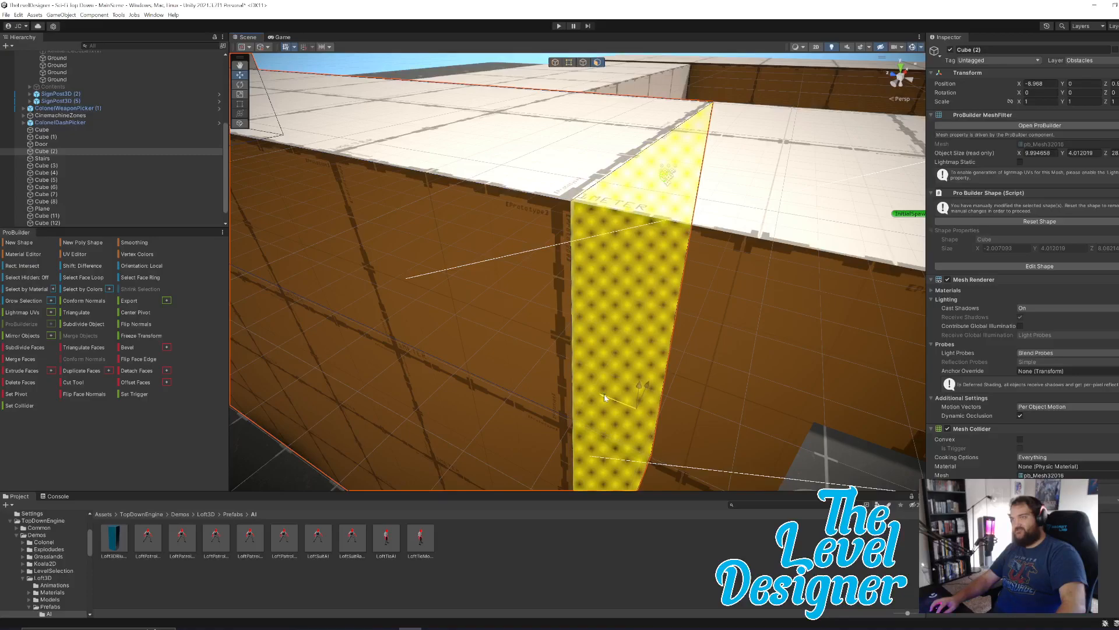
right_click_drag(654, 327, 682, 129)
left_click(683, 128)
right_click_drag(698, 277, 615, 292)
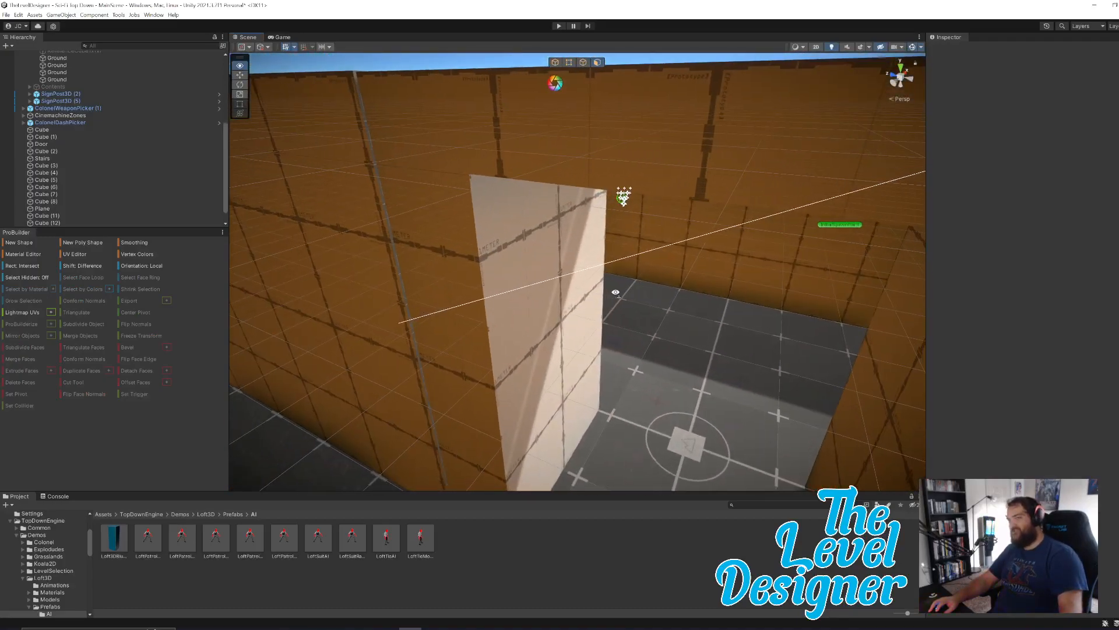
Fine-tune the Door's corridor-side face to sit flush with the neighbouring wall, and clear the selection.
left_click(450, 241)
right_click_drag(458, 138, 504, 418)
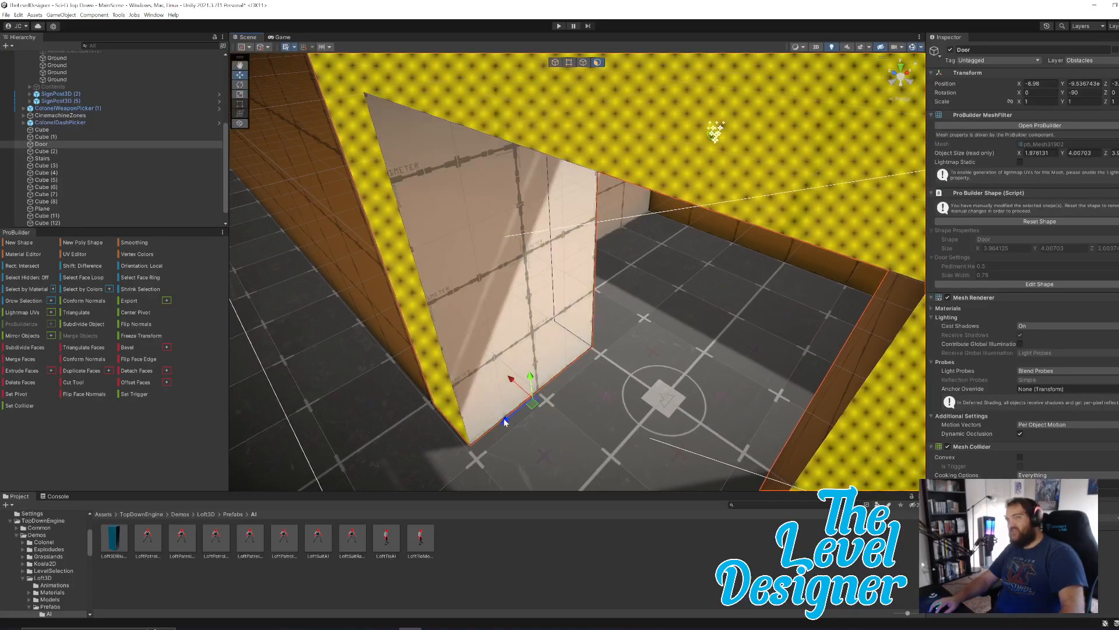
left_click(505, 421)
right_click_drag(501, 411, 535, 150)
left_click(535, 151)
right_click_drag(509, 212, 535, 250)
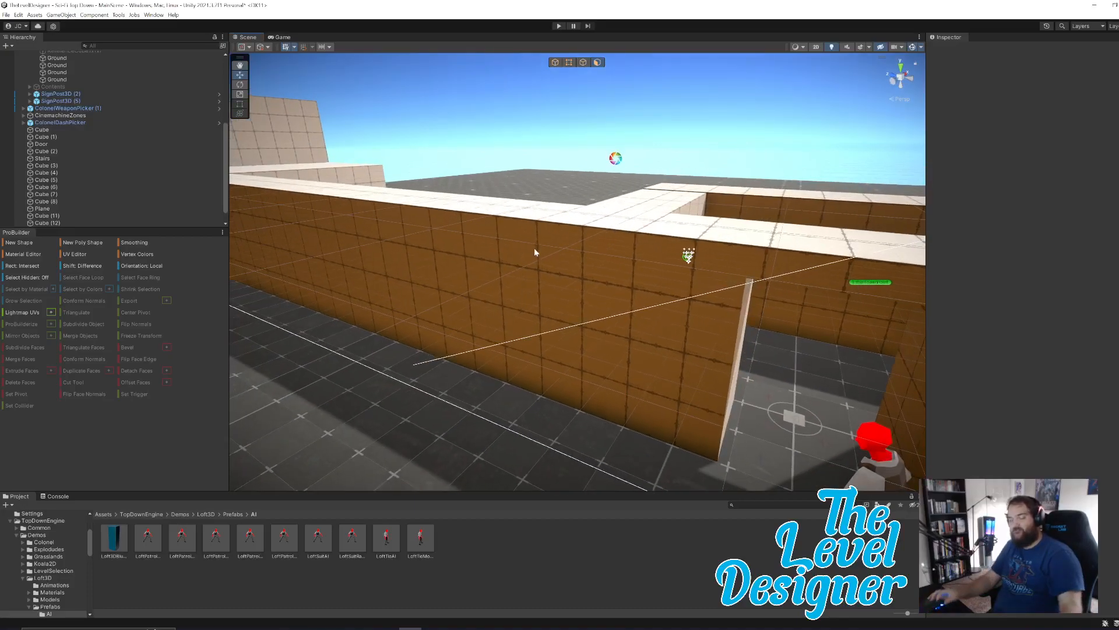
Pull the end face of the tall Cube (4) boundary wall outward to extend the wall to about 49.9 long.
right_click_drag(558, 247, 432, 262)
left_click(350, 249)
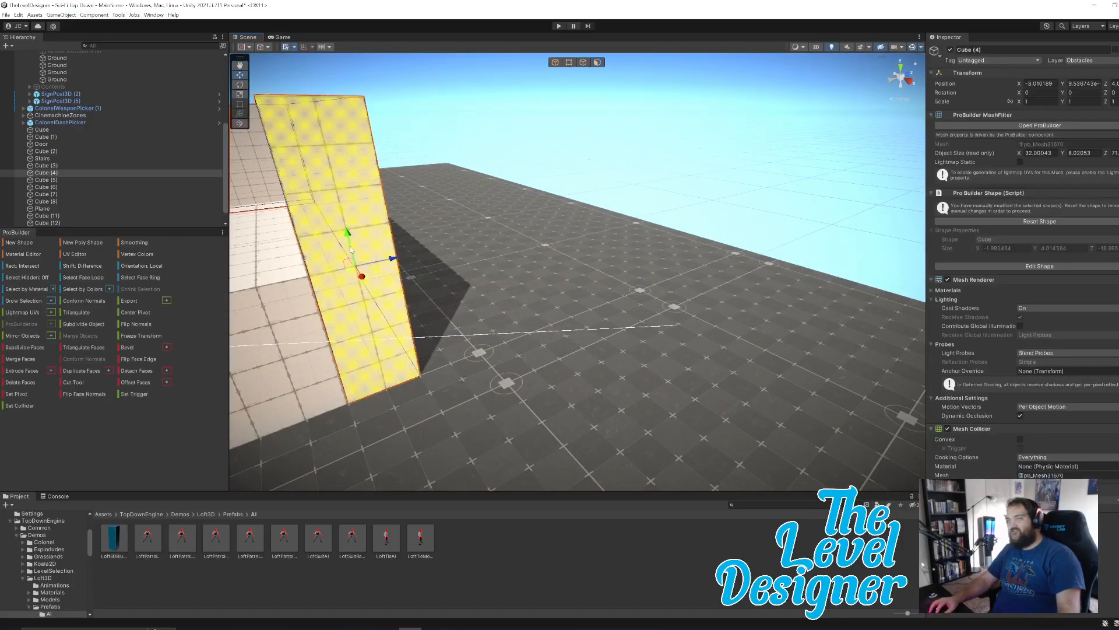
right_click_drag(427, 332, 377, 327)
key("s")
right_click_drag(438, 337, 508, 327)
left_click_drag(589, 264, 829, 343)
key("d")
right_click_drag(594, 329, 607, 271)
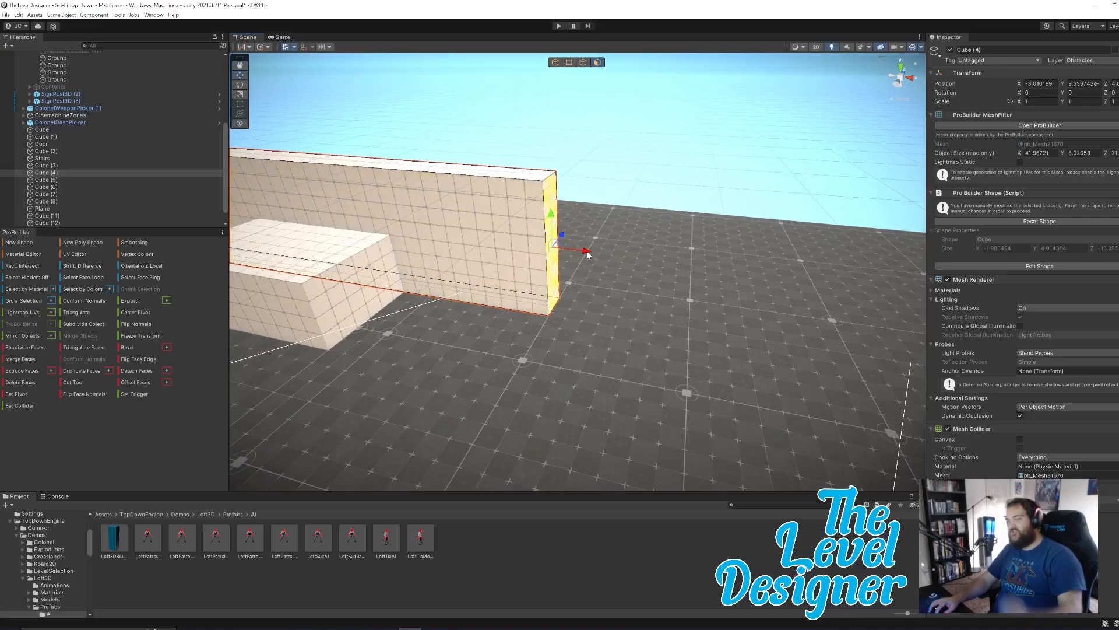
left_click_drag(588, 252, 734, 291)
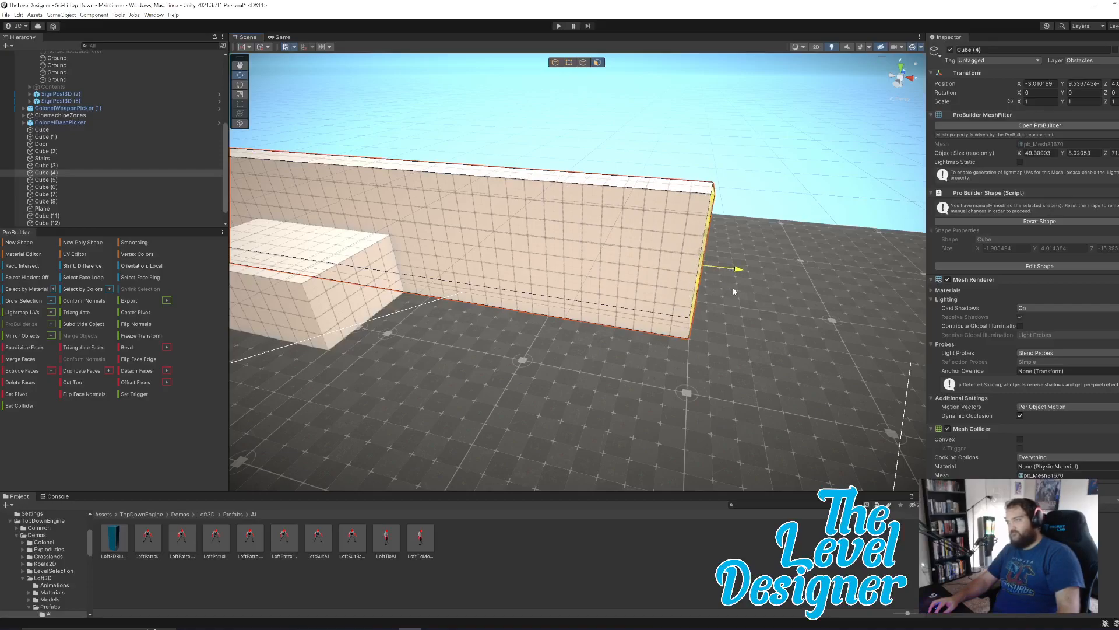
Select the LoftPatrolAndShootAI (1) enemy outside the walls and frame it in the scene view.
mouse_move(542, 286)
right_mouse_down()
mouse_move(637, 305)
mouse_move(271, 273)
mouse_move(525, 275)
right_mouse_up()
key("a")
left_click(536, 290)
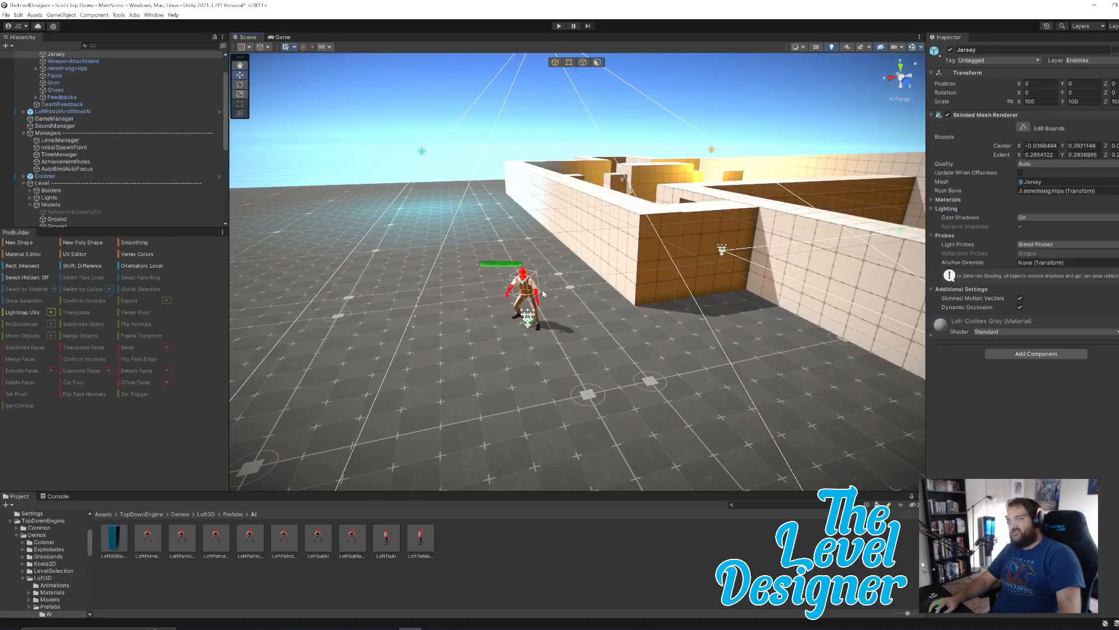
scroll(93, 117, "up", 2)
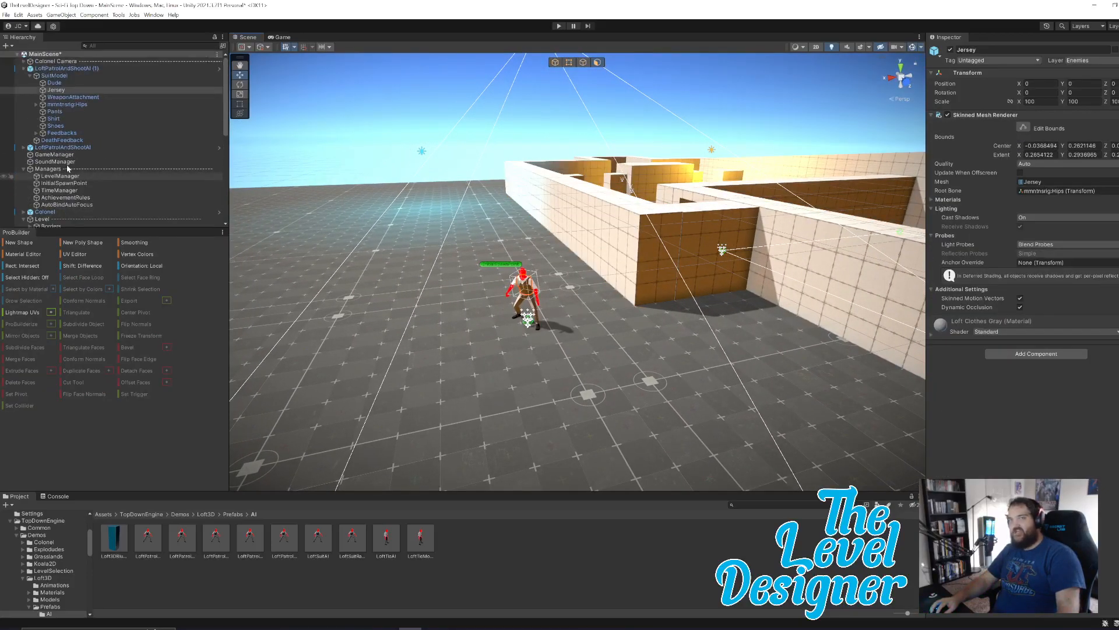
left_click(64, 69)
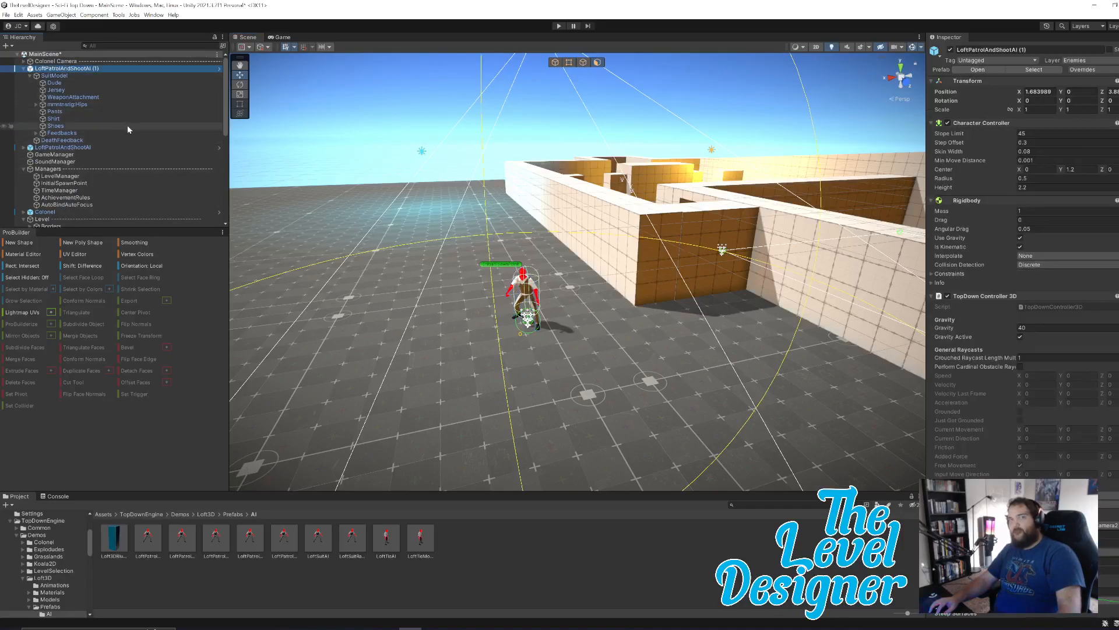
key("f")
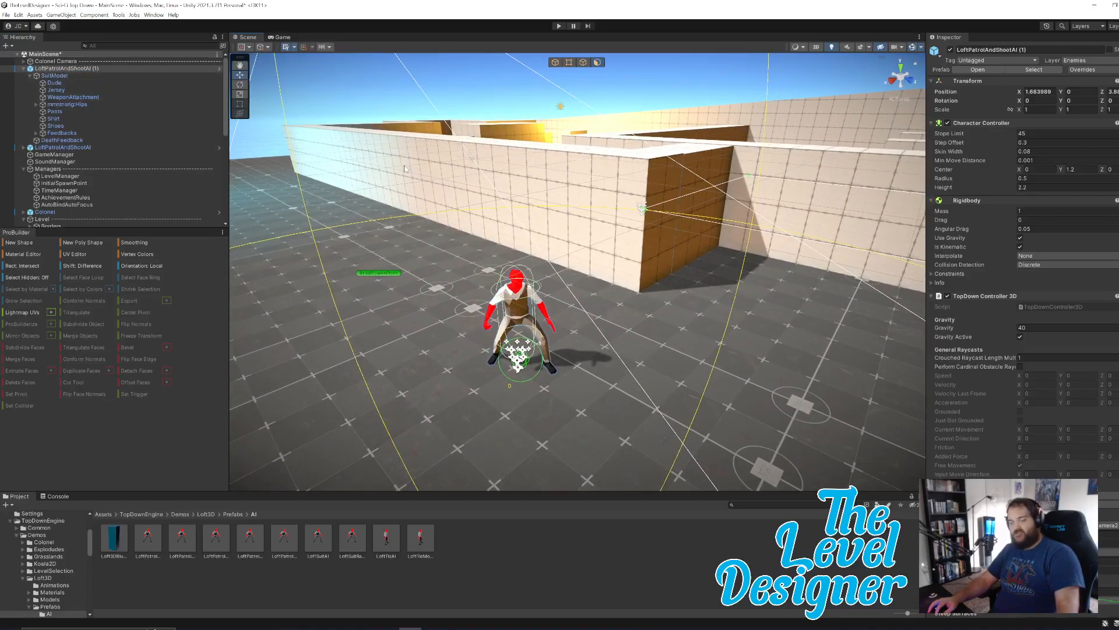
right_click_drag(466, 230, 530, 137)
key("w")
Reselect LoftPatrolAndShootAI (1) and examine its position relative to the walls and the open area around it.
left_click(506, 119)
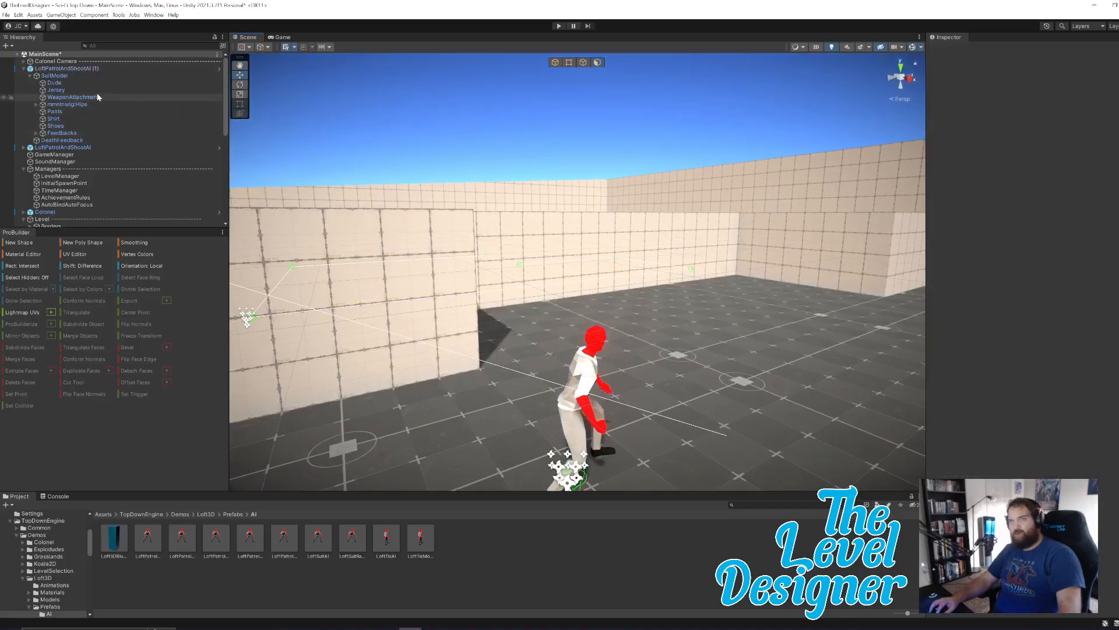
left_click(64, 69)
right_click_drag(523, 282, 542, 332)
key("s")
key("w")
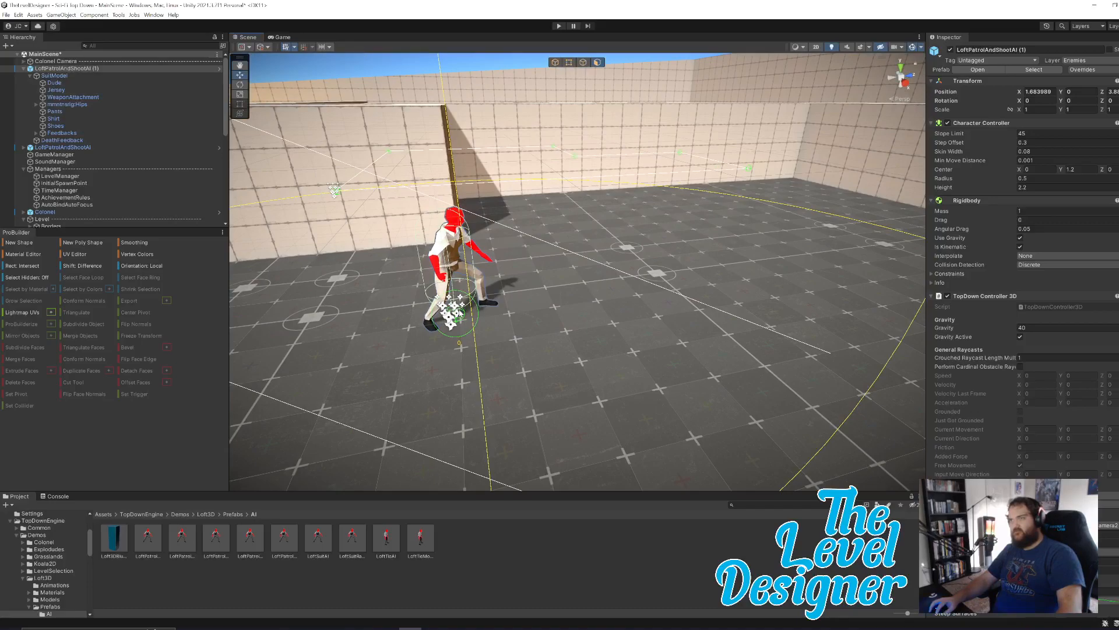
mouse_move(515, 246)
right_mouse_down()
mouse_move(500, 222)
mouse_move(515, 231)
right_mouse_up()
key("w")
key("e")
double_click(93, 75)
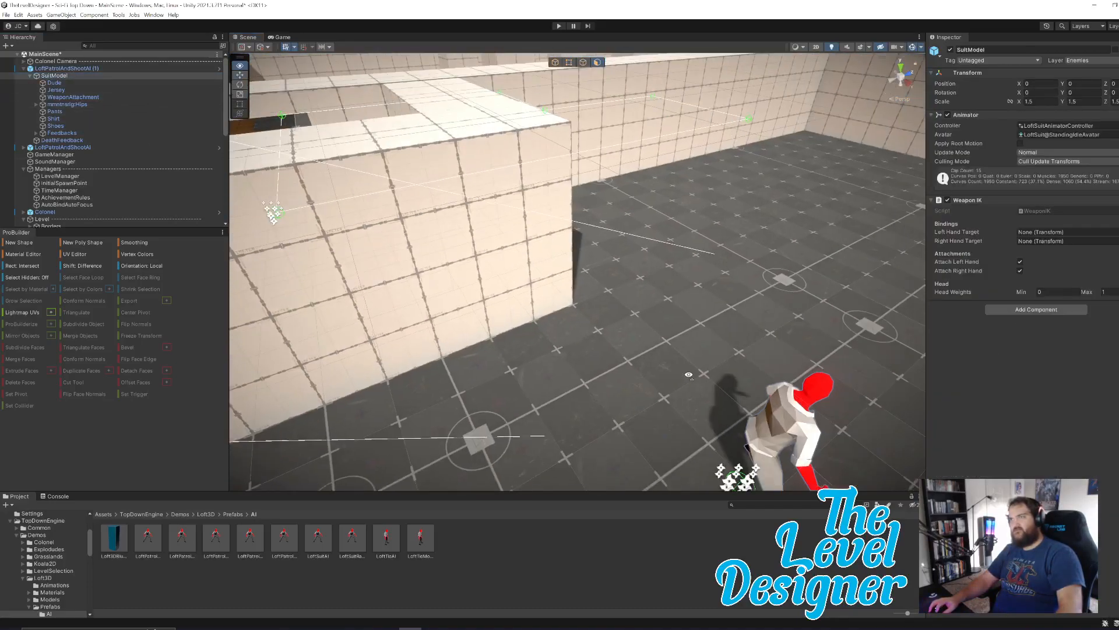
key("w")
right_click_drag(614, 307, 632, 140)
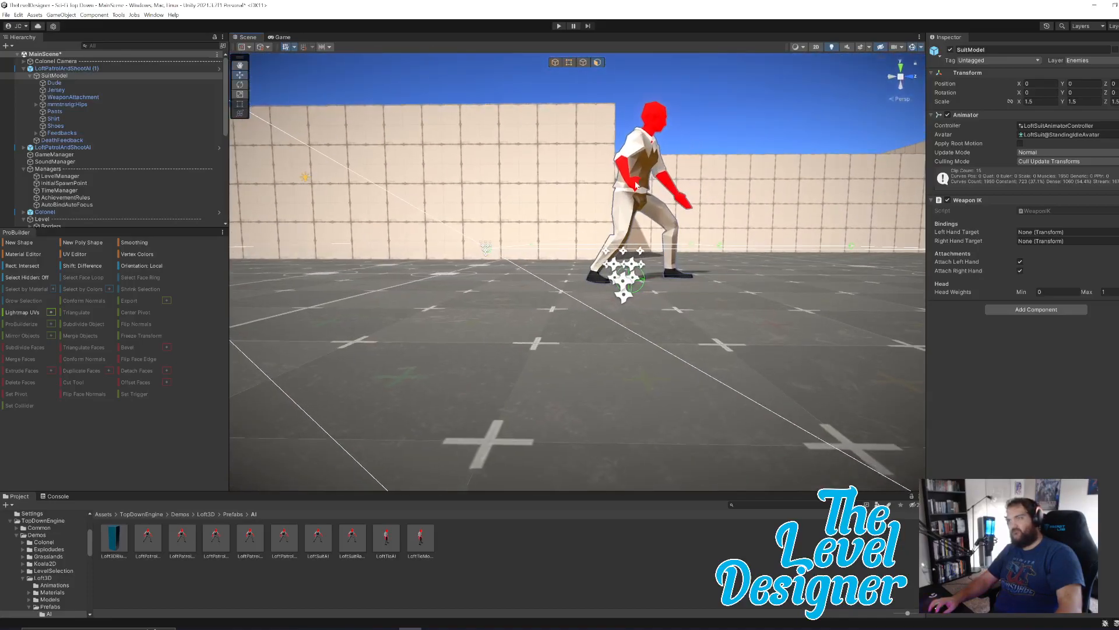
left_click(634, 164)
left_click(634, 164)
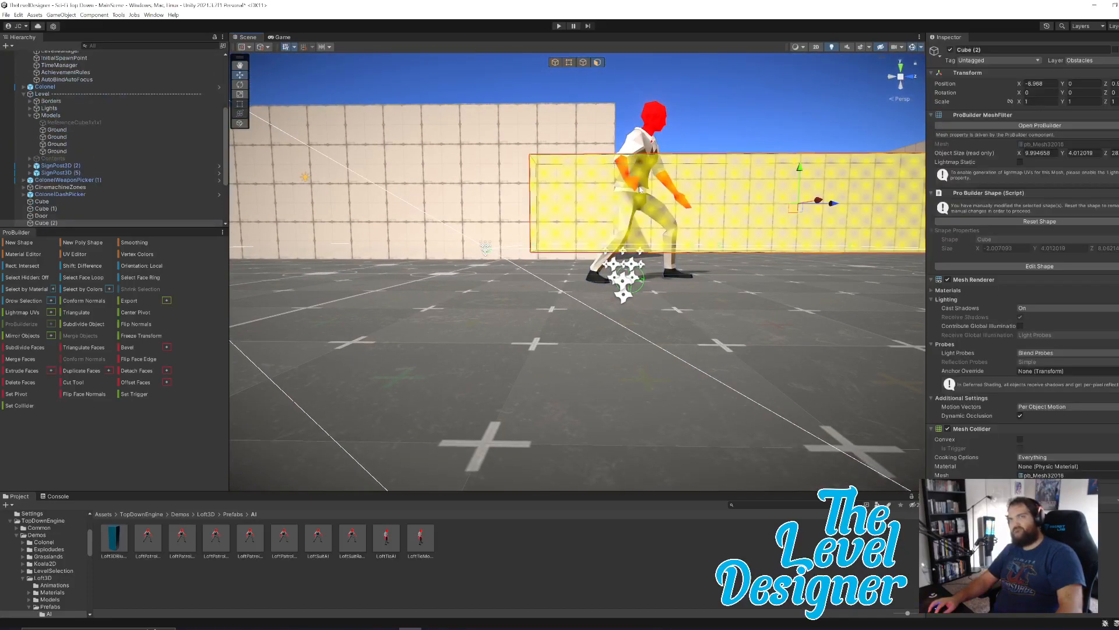
scroll(121, 176, "up", 6)
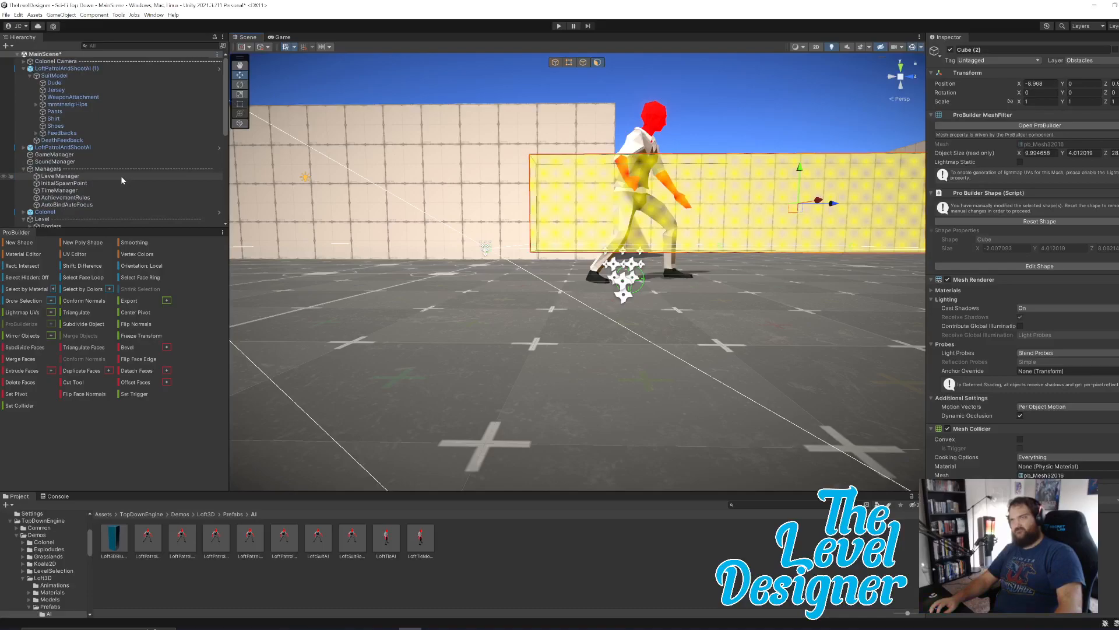
left_click(615, 133)
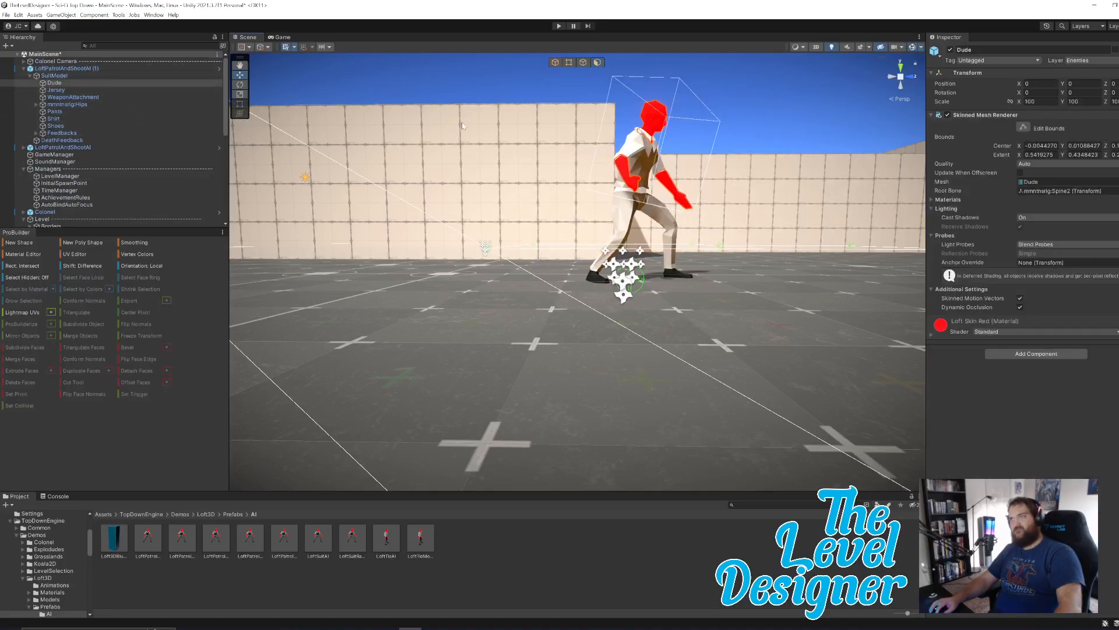
right_click_drag(755, 148, 670, 146)
key("d")
key("e")
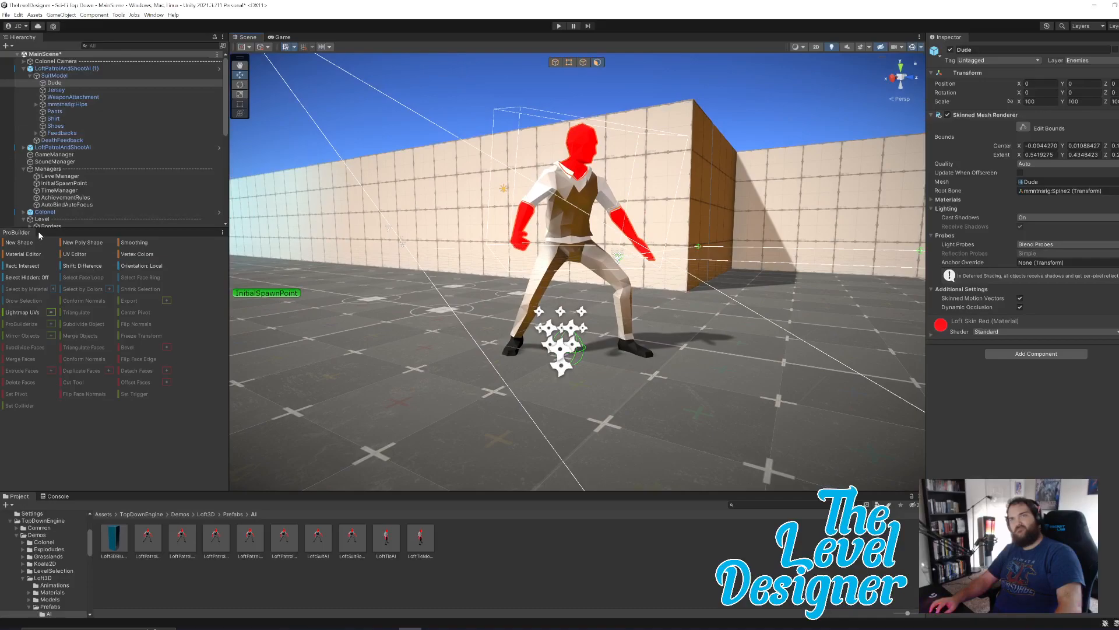
Return to object editing and move LoftPatrolAndShootAI (1) along Z to about 8.52, past the wall corner.
left_click(559, 62)
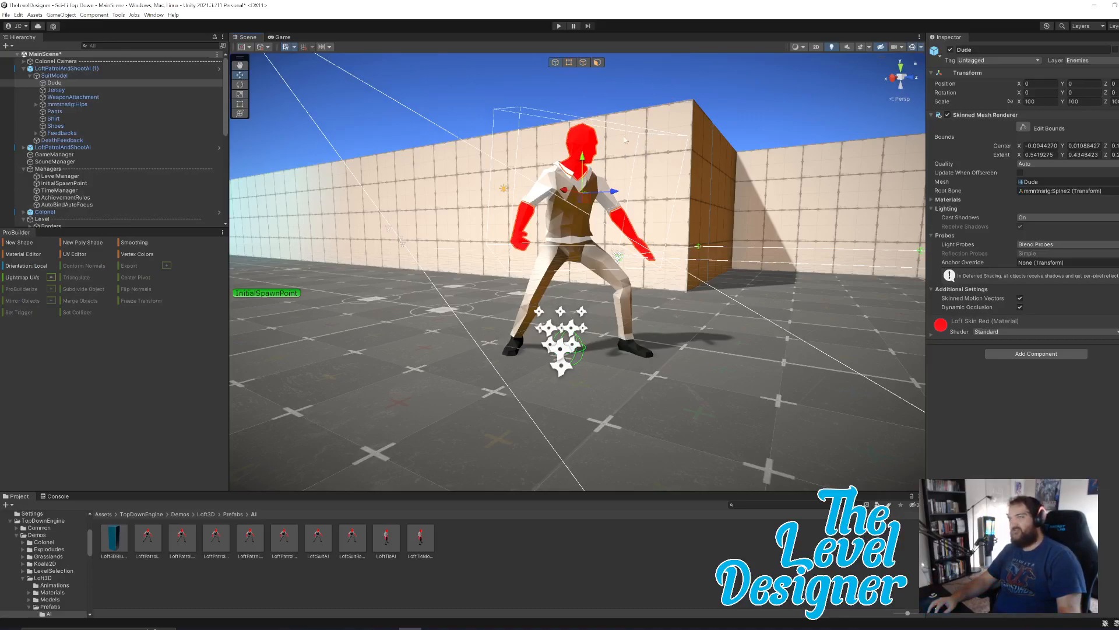
left_click(145, 69)
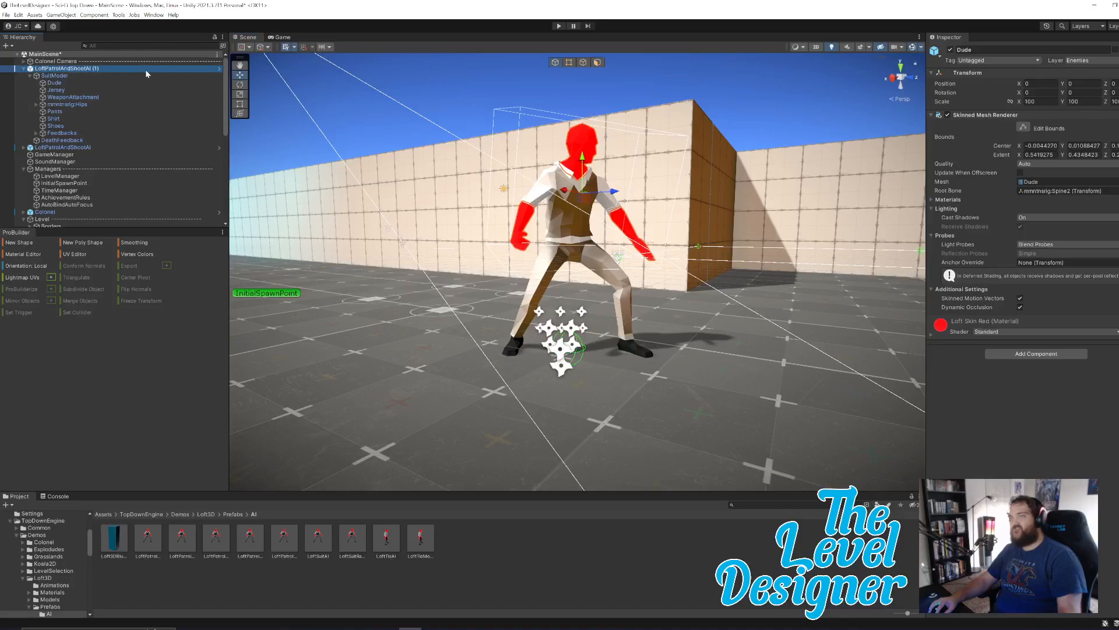
scroll(600, 288, "down", 6)
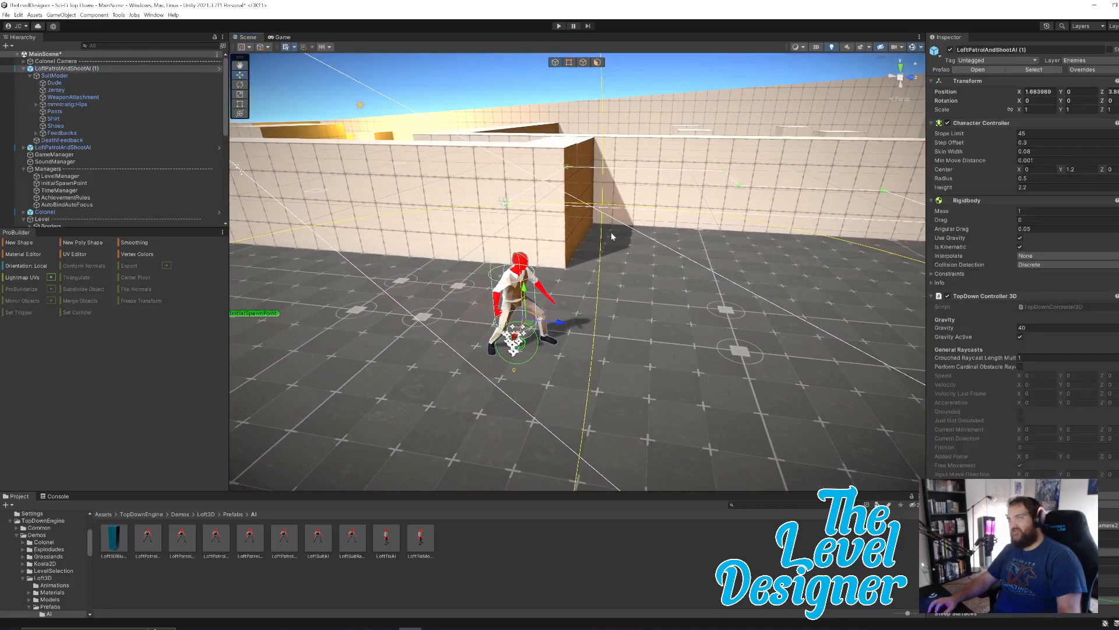
left_click_drag(572, 322, 778, 344)
right_click_drag(632, 339, 755, 304)
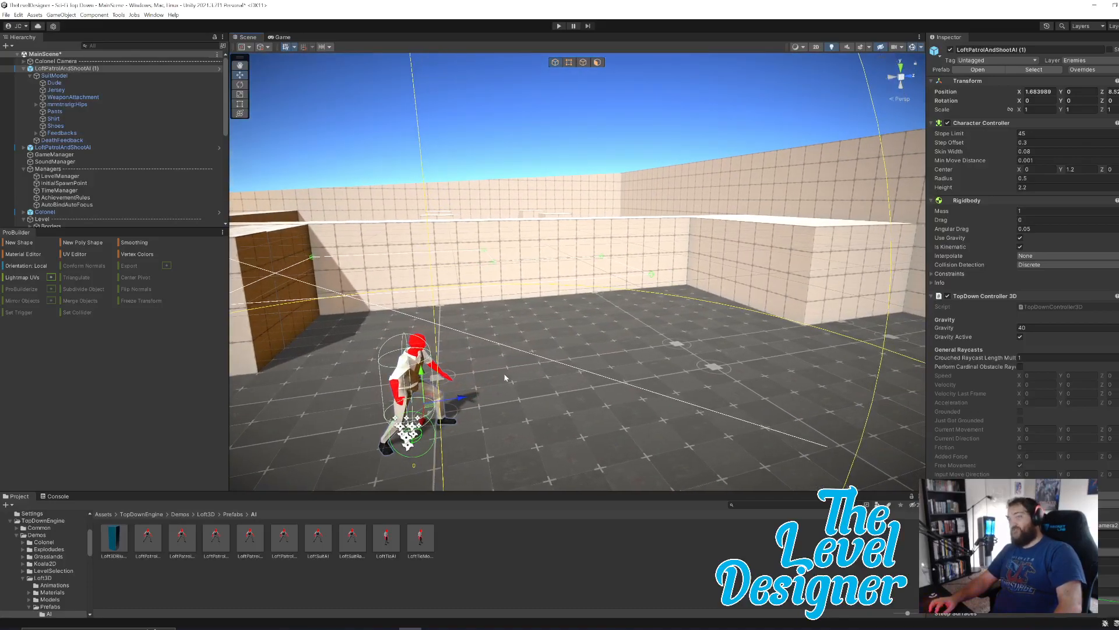
Move LoftPatrolAndShootAI (1) along X and Z to about X -3.9, Z 5.8, into the area inside the walls.
left_click_drag(461, 402, 392, 355)
right_click_drag(551, 348, 585, 361)
key("w")
key("s")
key("w")
key("d")
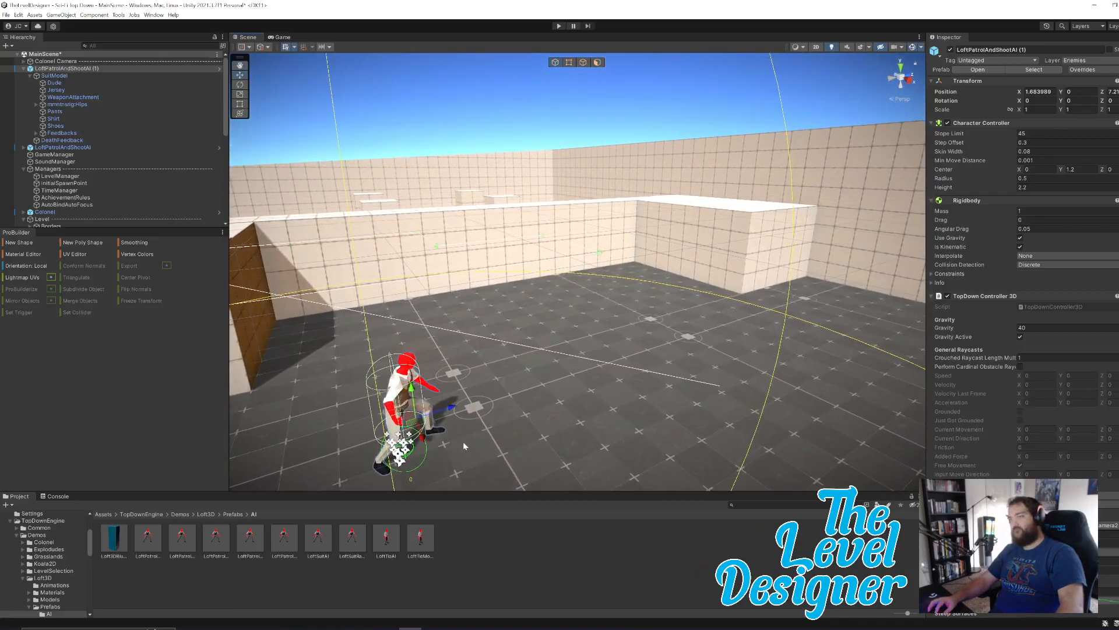
left_click_drag(421, 440, 350, 356)
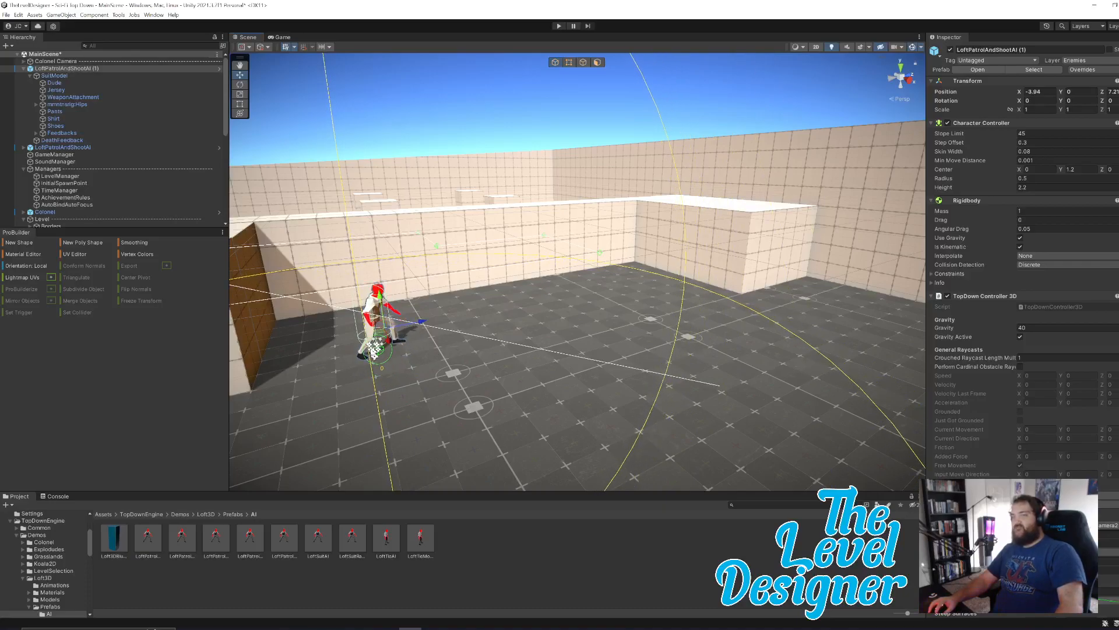
left_click_drag(422, 321, 365, 334)
Create a ProBuilder cube about 0.95 × 3.03 × 3.28 on the raised walkway near the top of the stairs.
right_click_drag(365, 334, 689, 334)
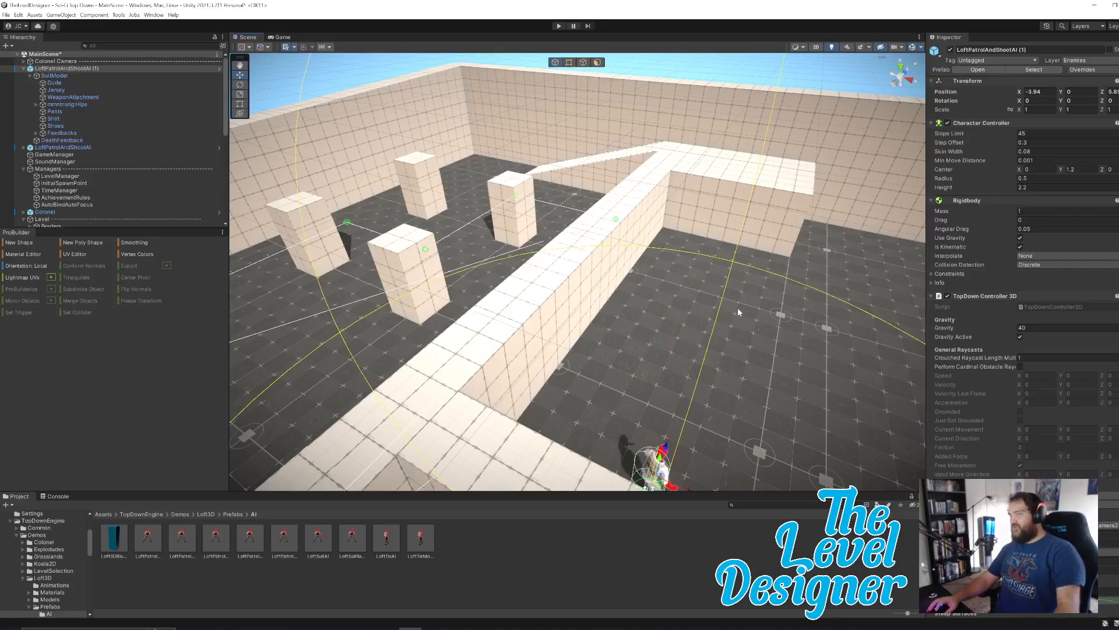
right_click_drag(749, 355, 540, 340)
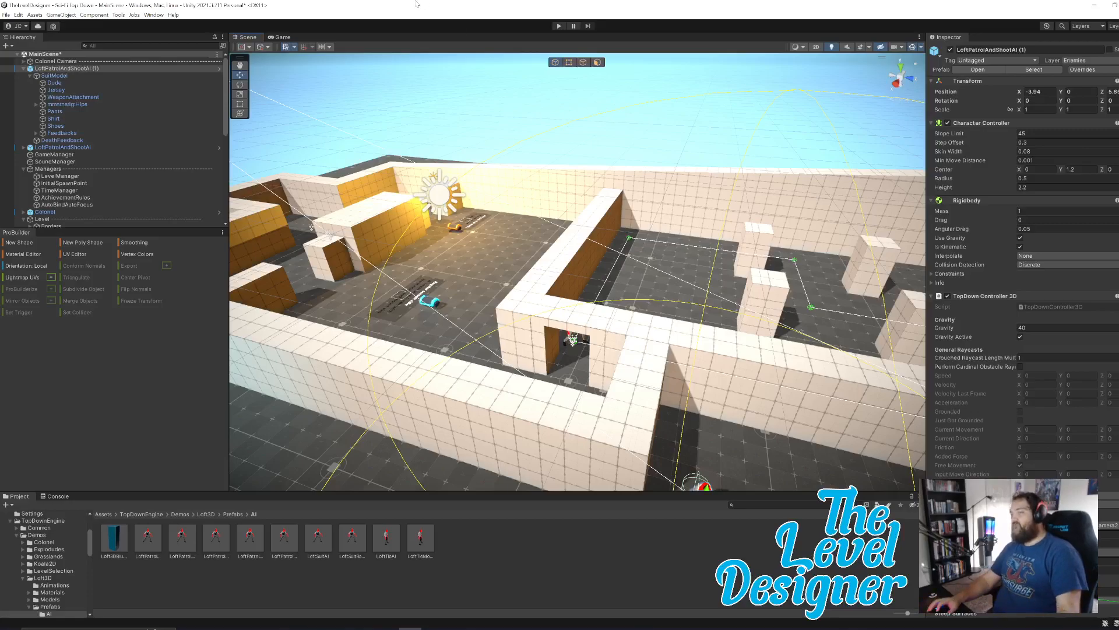
mouse_move(565, 259)
right_mouse_down()
mouse_move(677, 278)
mouse_move(581, 265)
right_mouse_up()
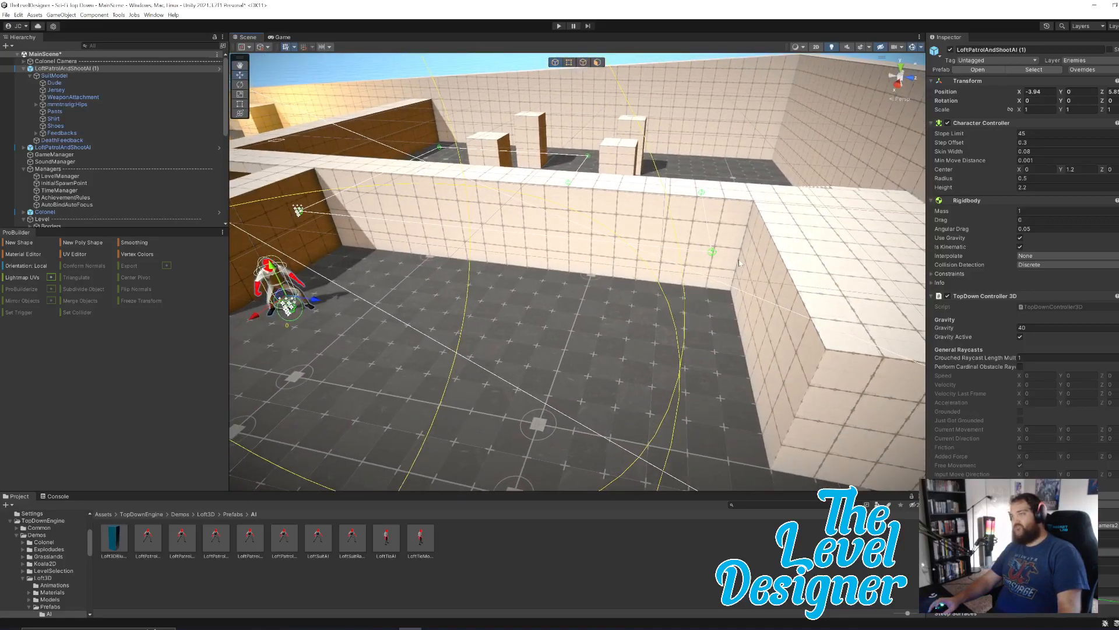
right_click_drag(742, 247, 782, 263)
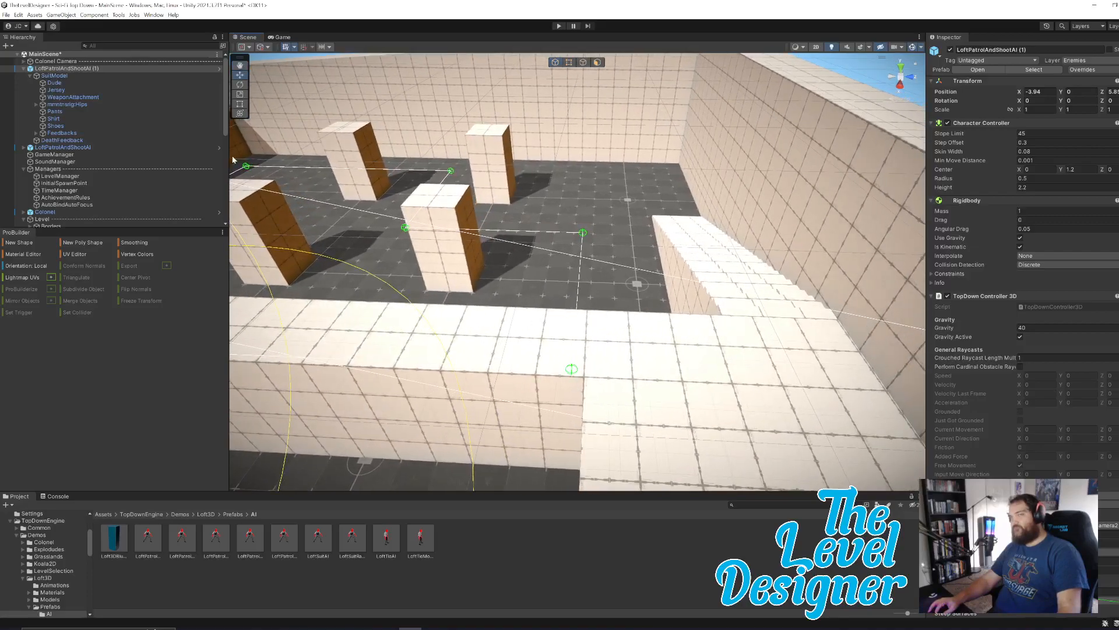
left_click(17, 242)
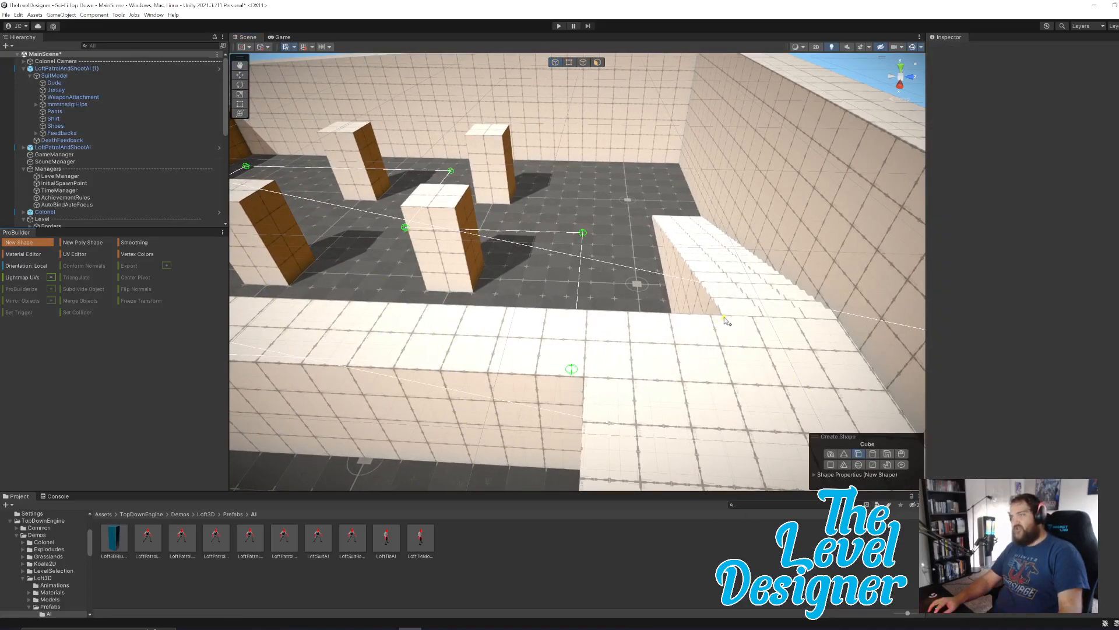
left_click_drag(707, 331, 588, 344)
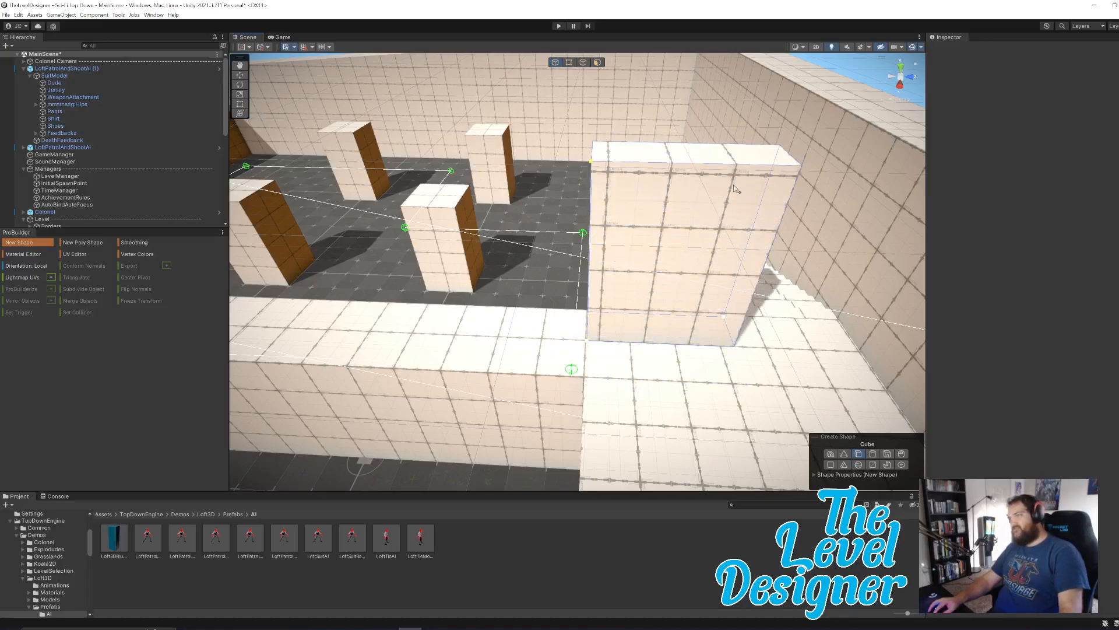
left_click(720, 257)
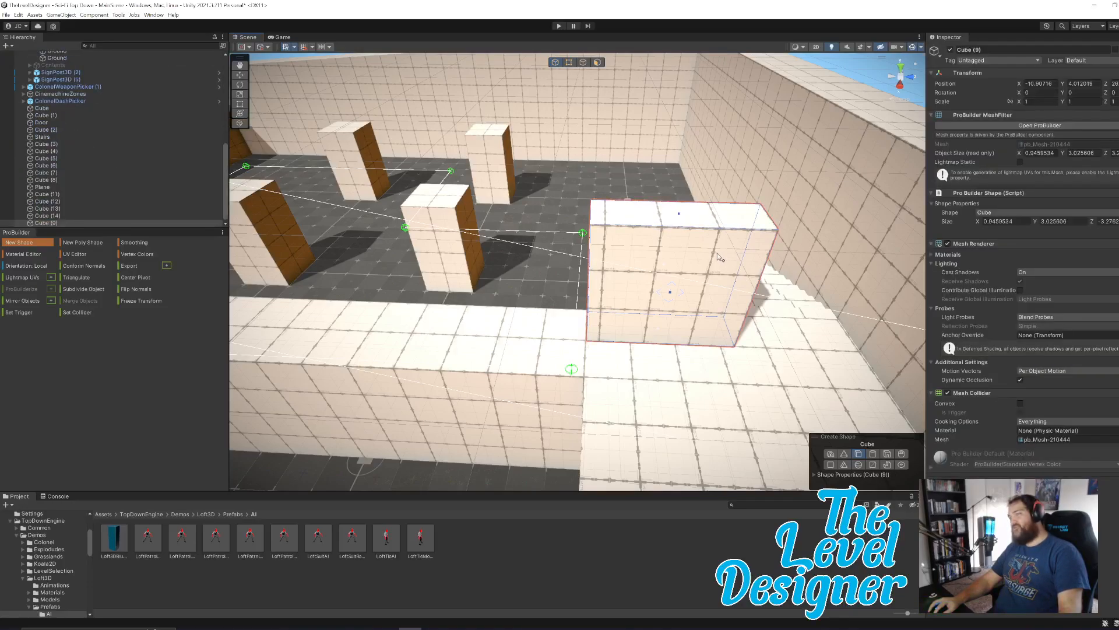
Push the end face of Cube (9) inward along Z to shorten the block to about 2.2 long.
right_click_drag(684, 226, 613, 74)
key("w")
left_click(598, 62)
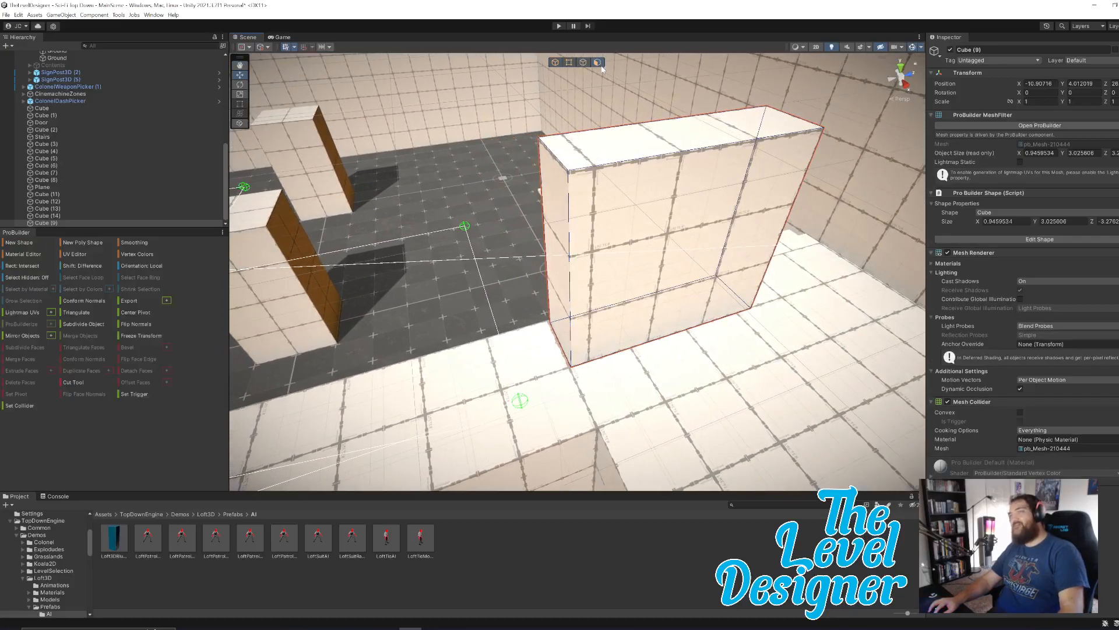
left_click(578, 253)
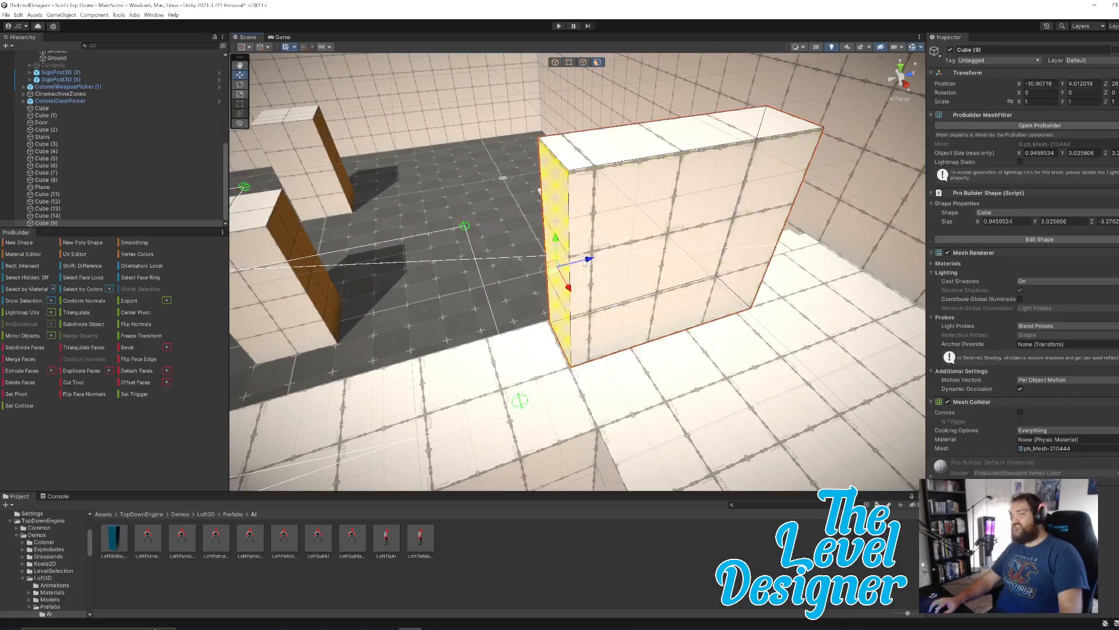
left_click_drag(587, 259, 658, 258)
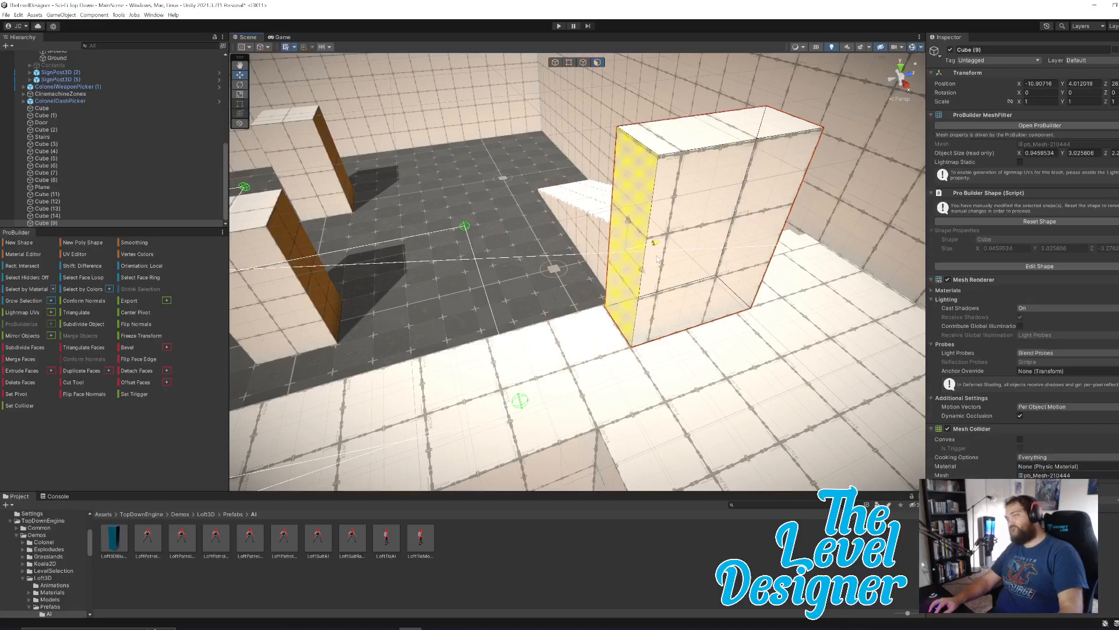
left_click_drag(790, 199, 693, 202, "alt")
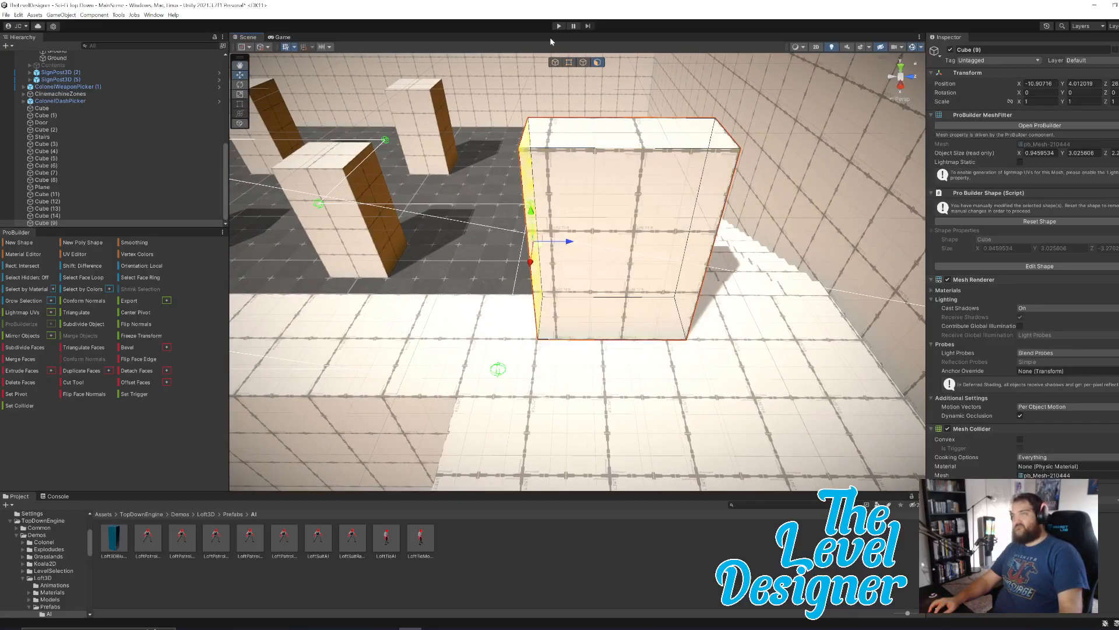
Return to object editing and move Cube (9) along Z to about 25, away from the stairs' side.
left_click(556, 63)
left_click_drag(649, 242, 565, 261)
left_click(688, 284)
key("f")
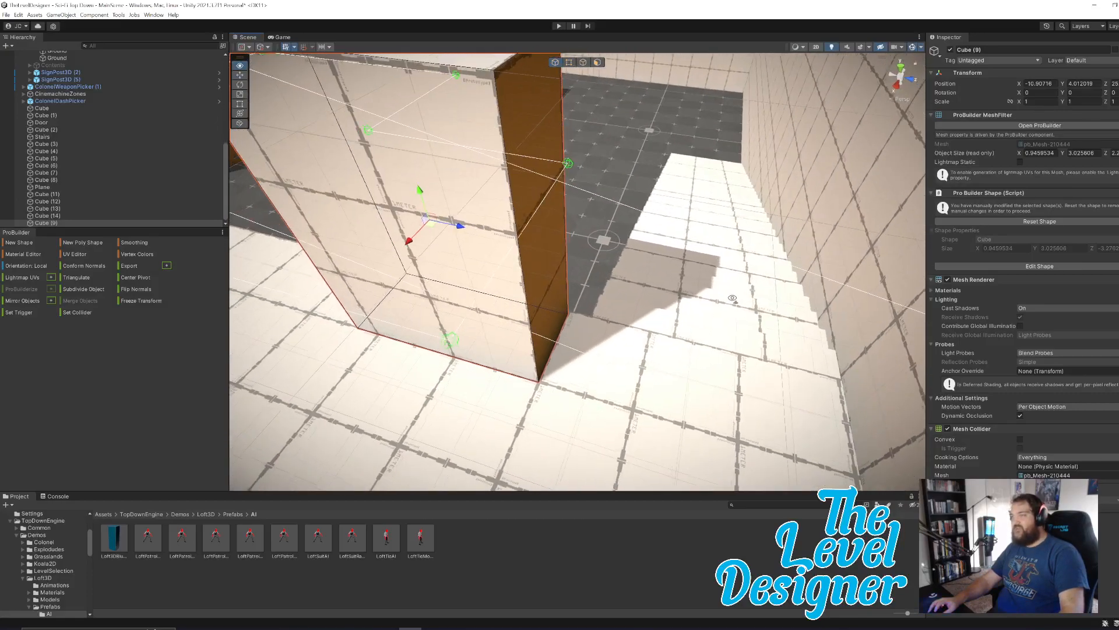
Select the Stairs and shift them slightly along Z, away from the tall boundary wall.
left_click_drag(661, 338, 718, 289, "alt")
left_click(718, 288)
left_click(672, 284)
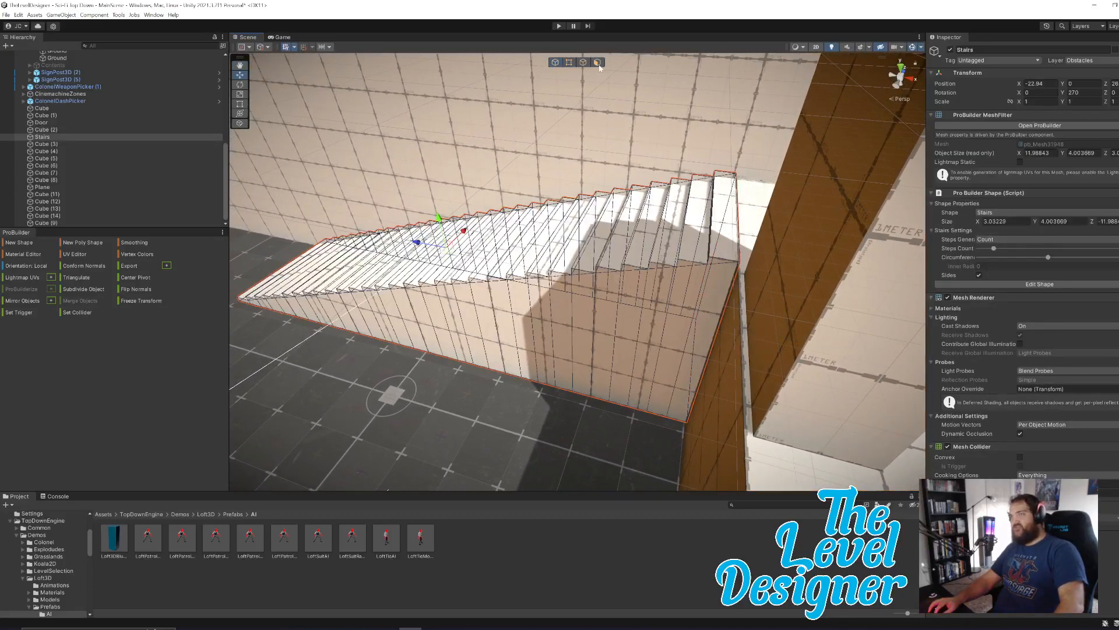
left_click_drag(666, 273, 496, 280, "alt")
left_click_drag(600, 233, 591, 234)
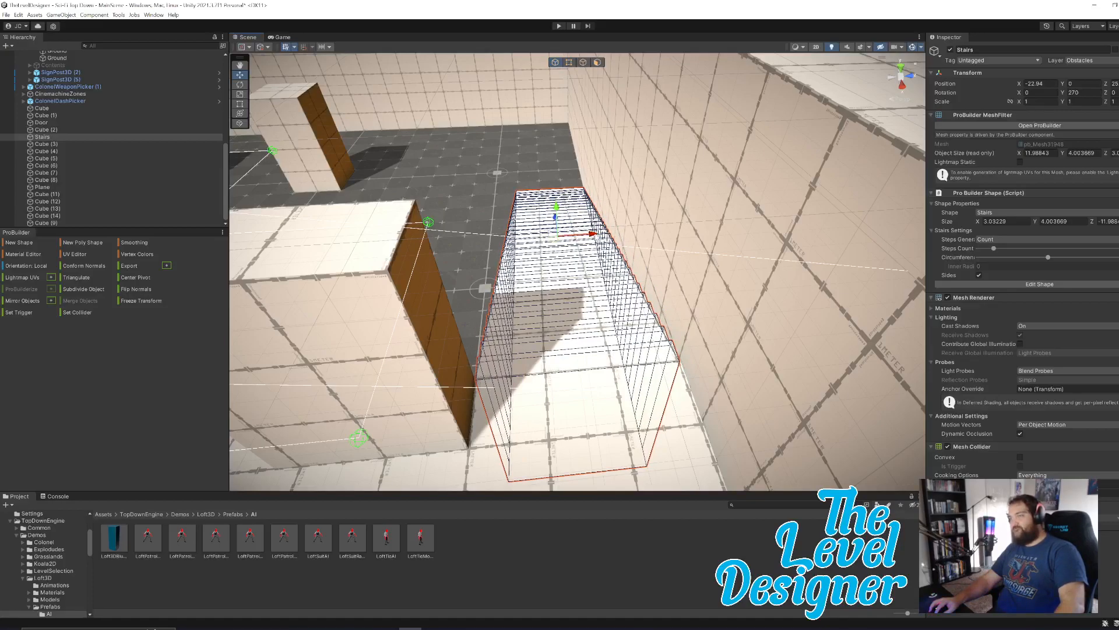
Push the end face of Cube (9) slightly inward, then extrude it outward along Z to add a corner section.
key("s")
right_click_drag(623, 297, 589, 303)
key("a")
left_click(625, 279)
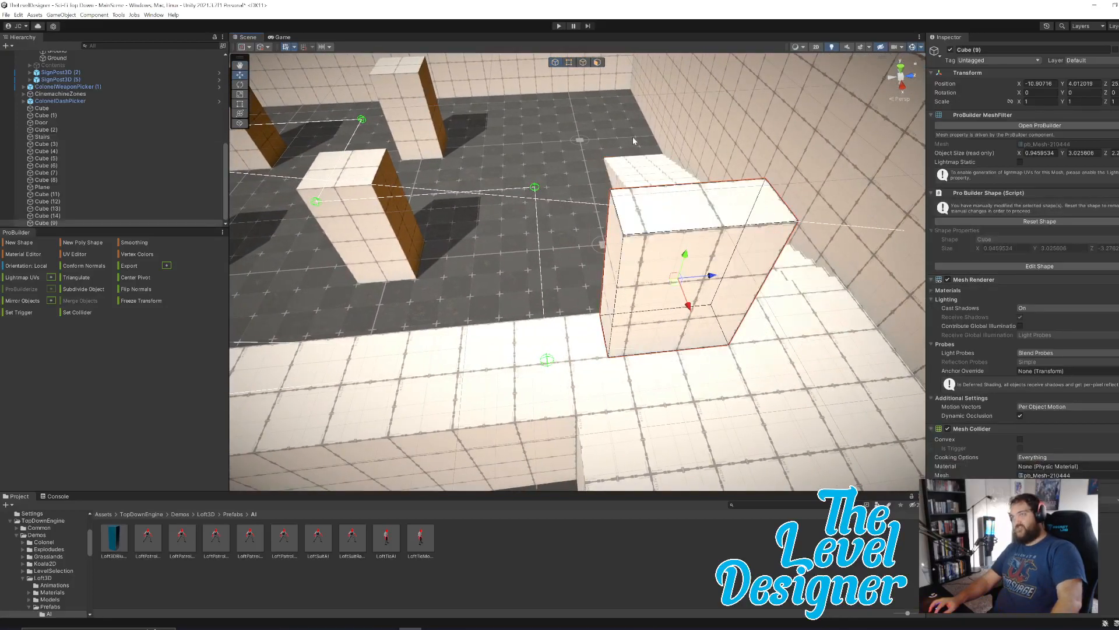
left_click(597, 62)
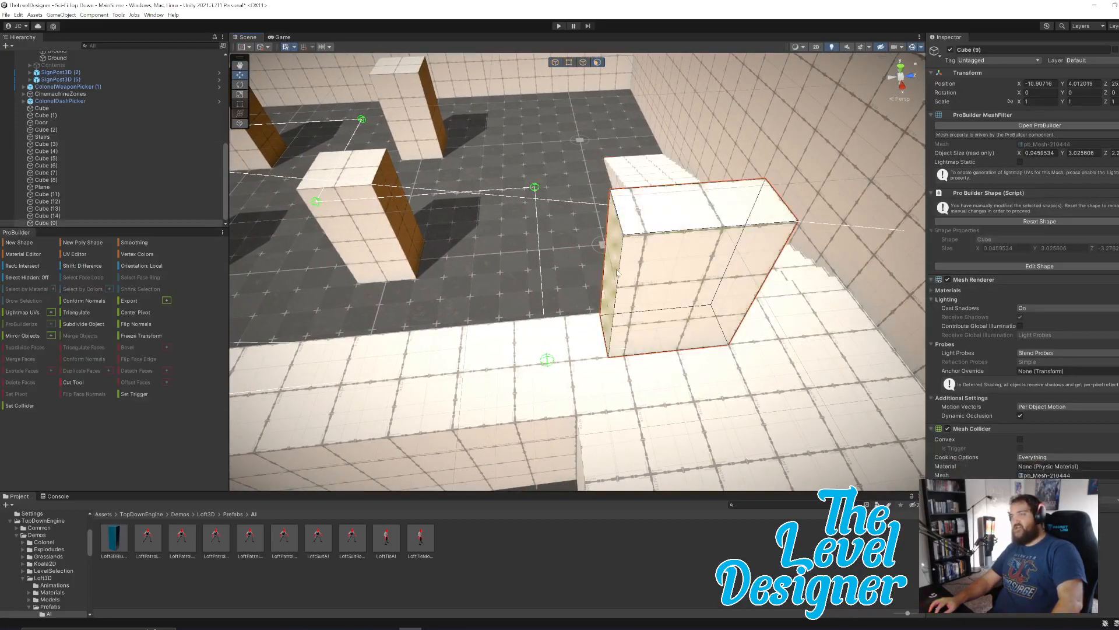
left_click(617, 259)
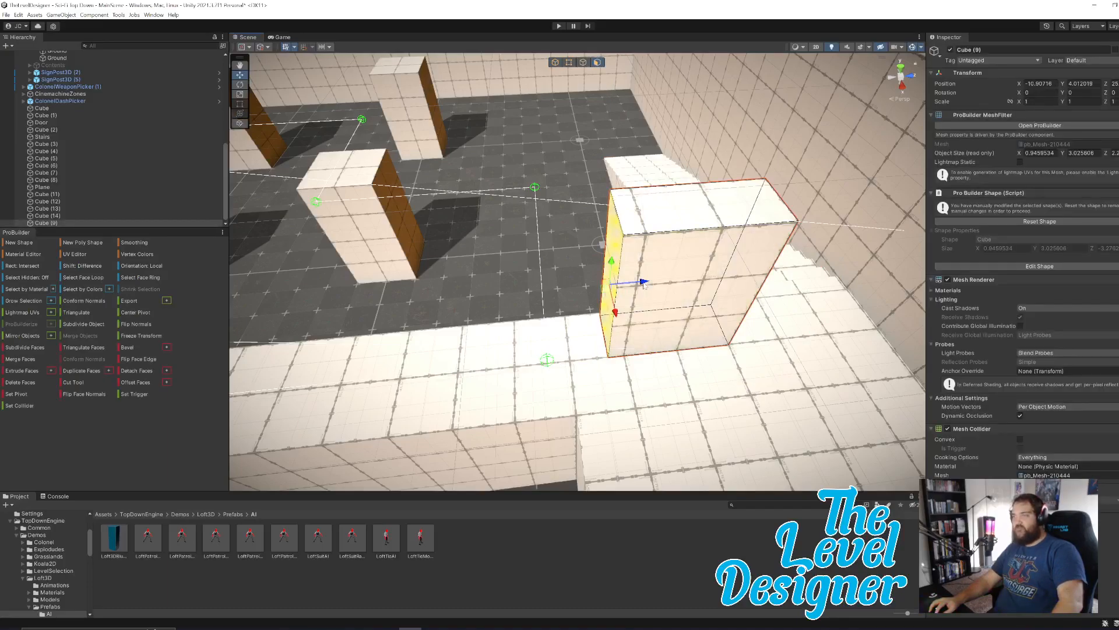
left_click_drag(654, 281, 660, 280)
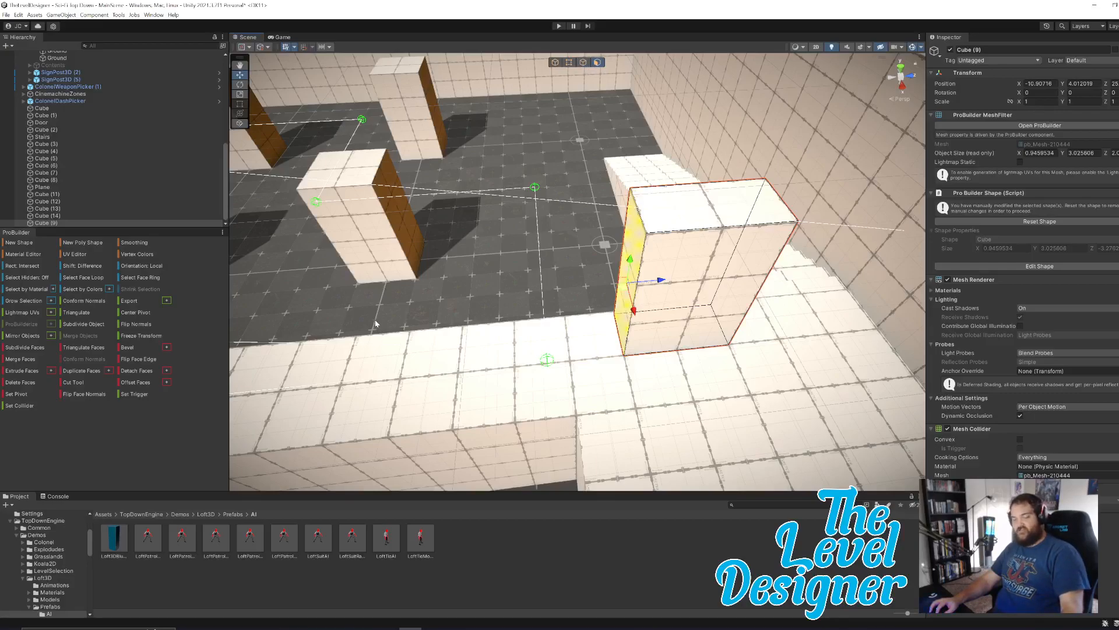
key("ctrl+z")
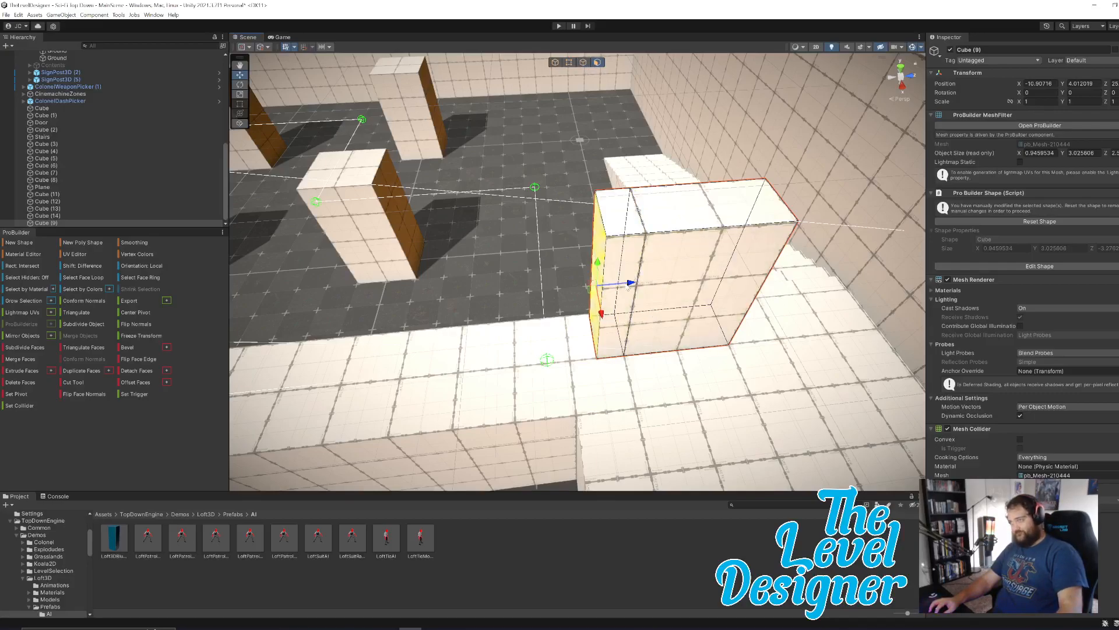
left_click_drag(630, 284, 603, 286)
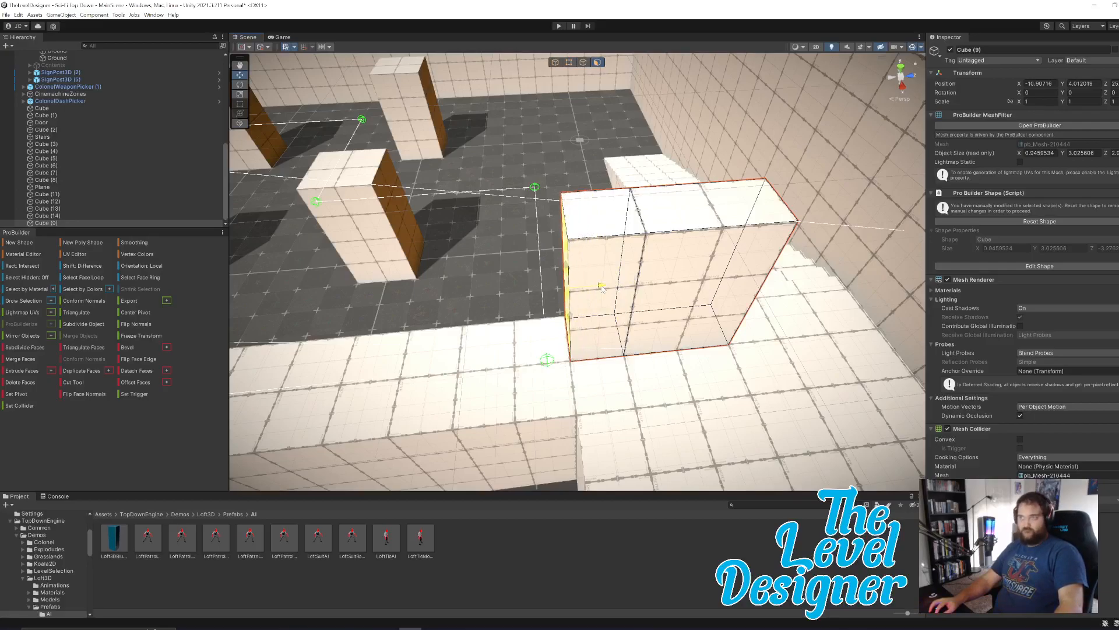
Extrude the side face of Cube (9)'s corner section along the walkway edge, making the block about 9.93 long in X.
right_click_drag(687, 296, 834, 337)
key("ctrl+e")
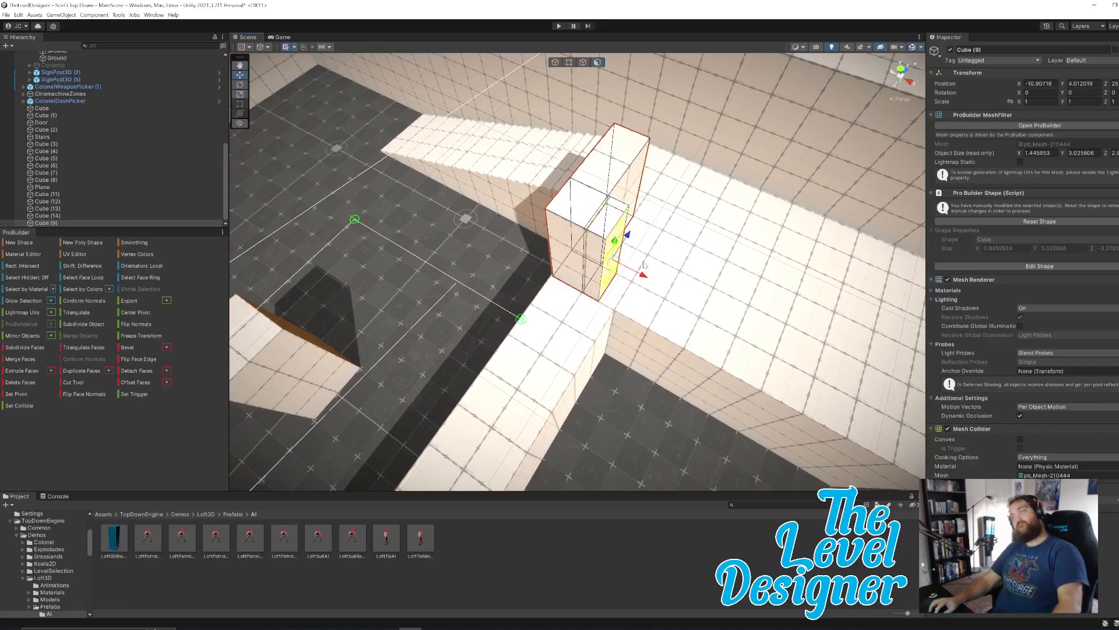
left_click_drag(643, 276, 752, 318)
right_click_drag(748, 311, 588, 236)
left_click_drag(588, 235, 910, 311)
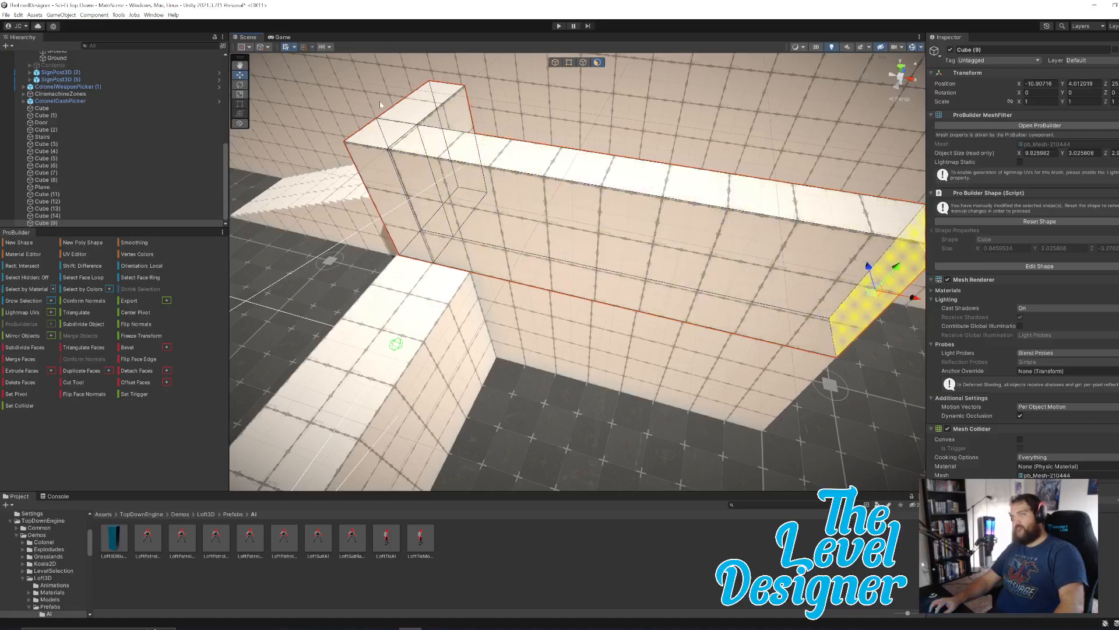
Lower both top faces of the L-shaped Cube (9) to reduce its height to about 2.01.
left_click(390, 139)
left_click(589, 156, "shift")
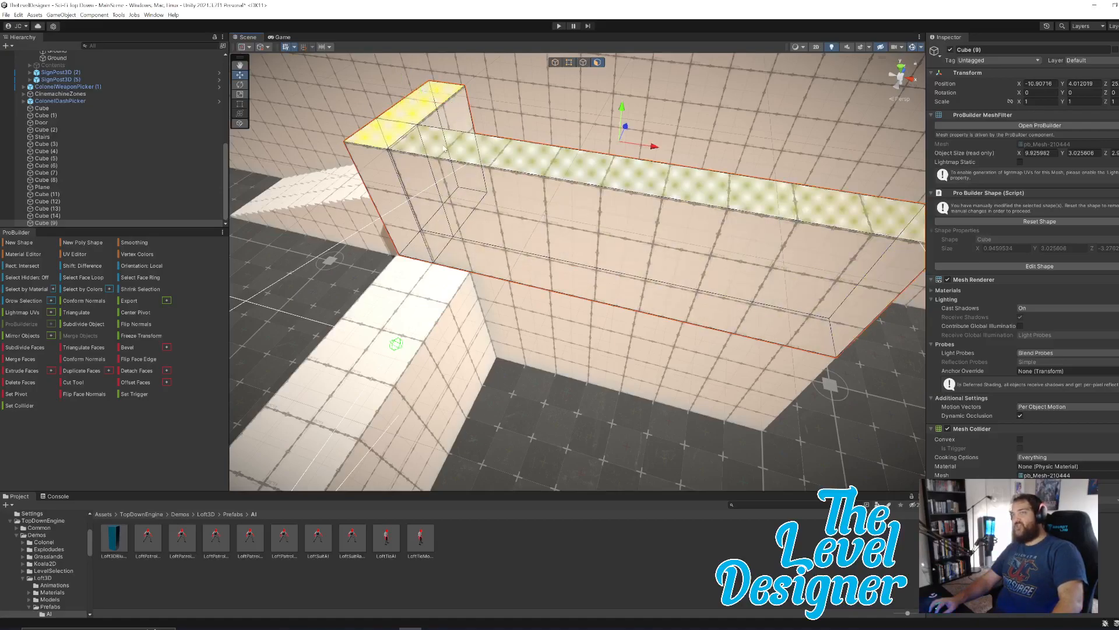
left_click_drag(623, 112, 630, 163)
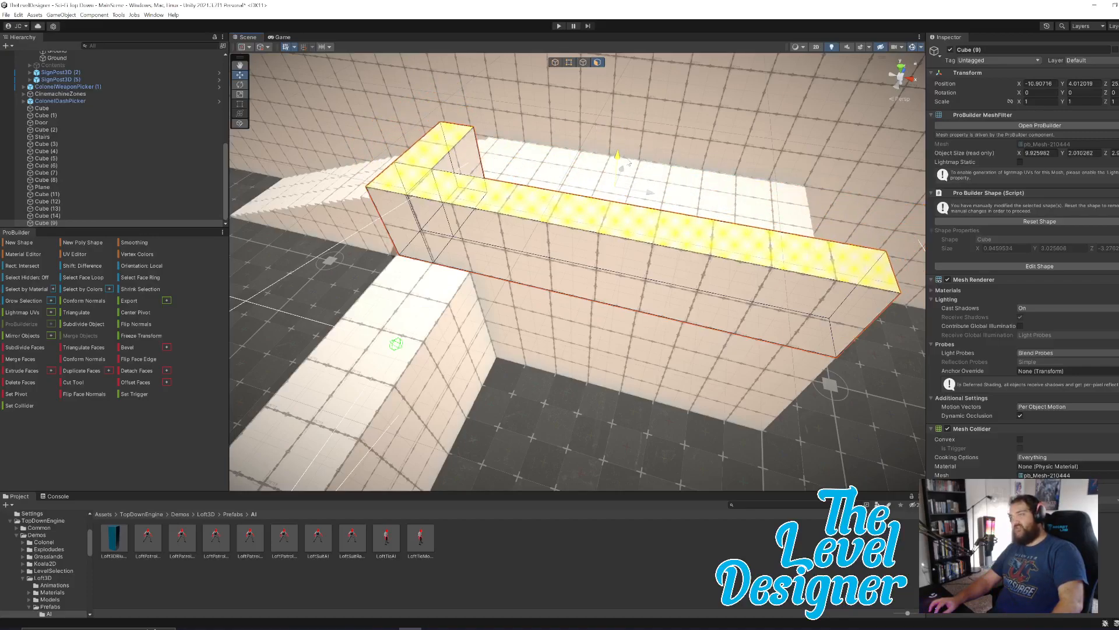
Pull the stair-side face of Cube (9) outward slightly to make the block about 9.97 long.
right_click_drag(542, 272, 673, 273)
key("a")
left_click(561, 252)
left_click(561, 252, "shift")
left_click_drag(572, 238, 569, 237)
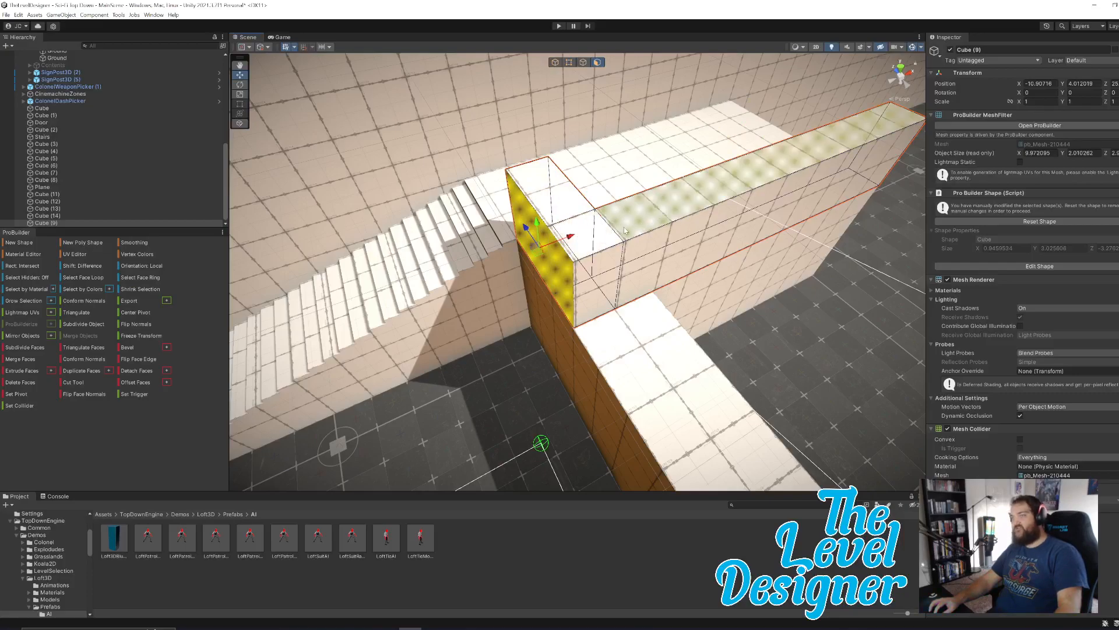
left_click(670, 186)
Move Cube (9) to X -10.97 and push its stair-side face in to a block length of about 9.94.
left_click(555, 62)
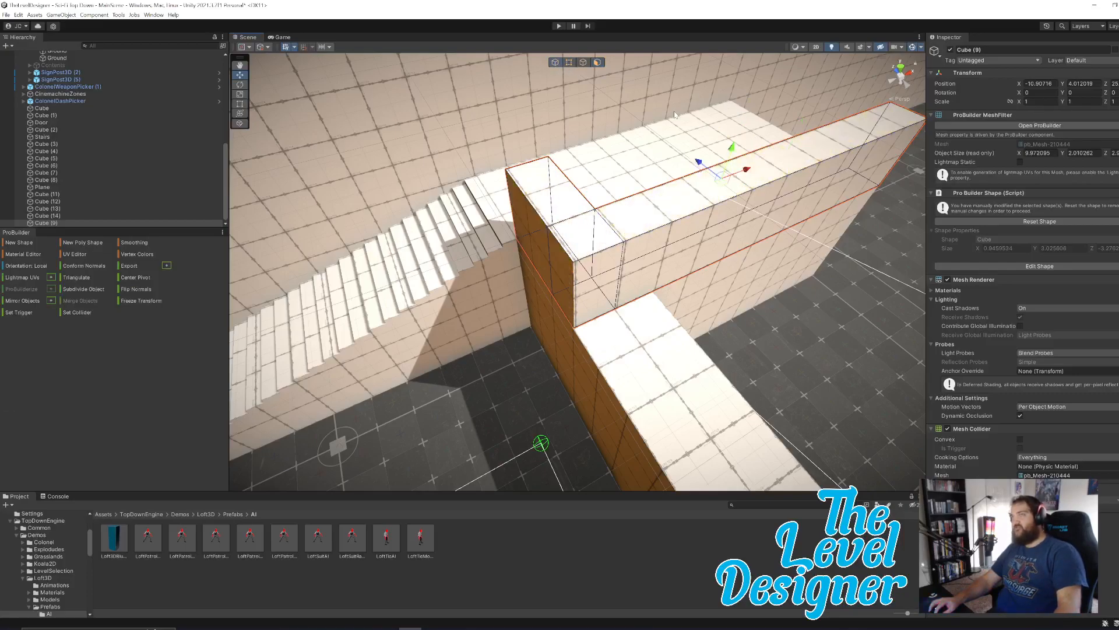
left_click_drag(748, 172, 747, 173)
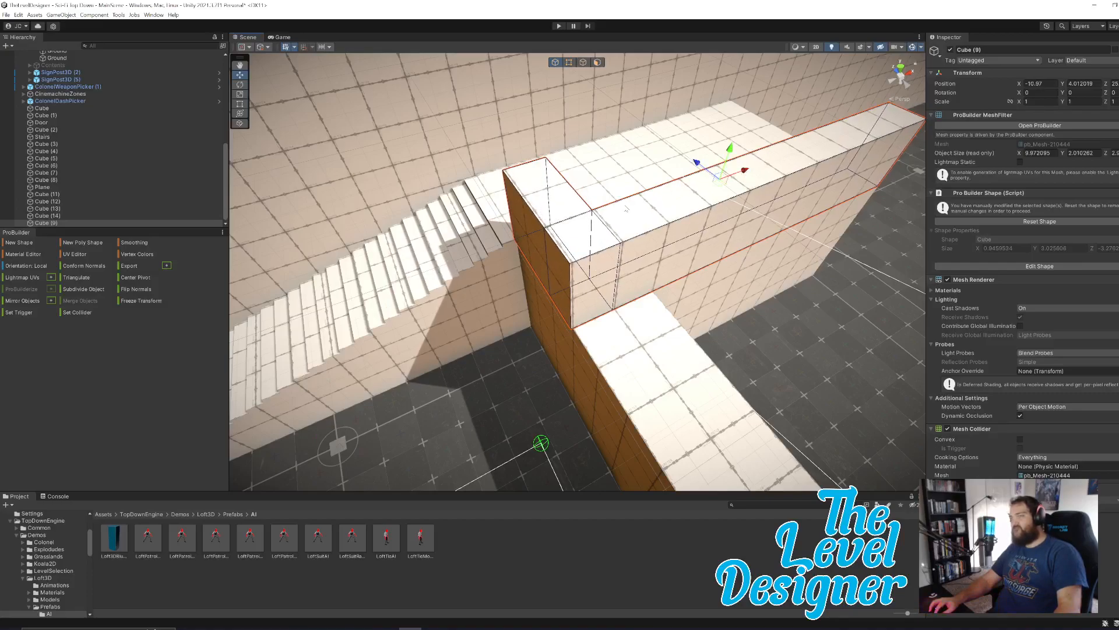
left_click(599, 62)
left_click(545, 251)
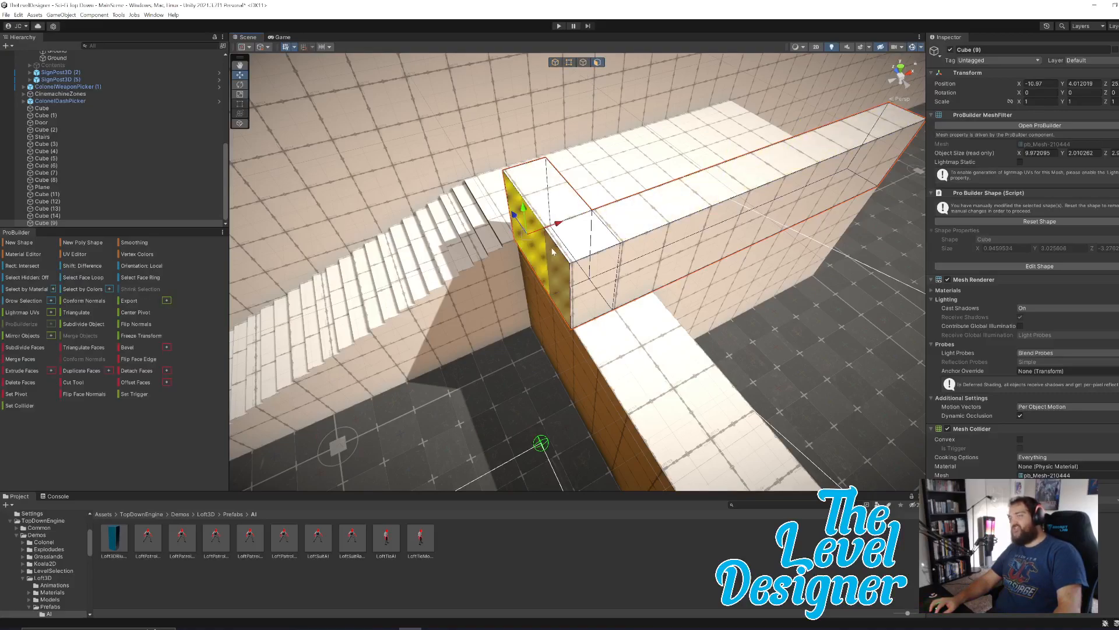
left_click_drag(567, 236, 568, 236)
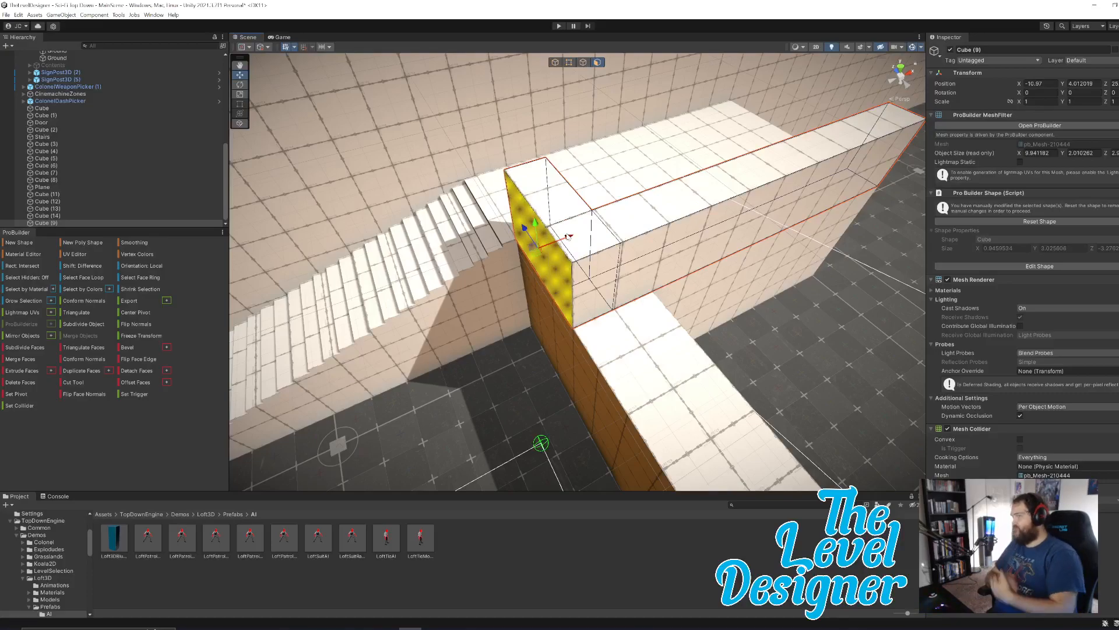
right_click_drag(749, 260, 659, 199)
right_click_drag(554, 239, 546, 235)
Pull the end face of the Cube (2) walkway outward along X to a length of about 11.97.
right_click_drag(633, 218, 574, 283)
left_click(550, 383)
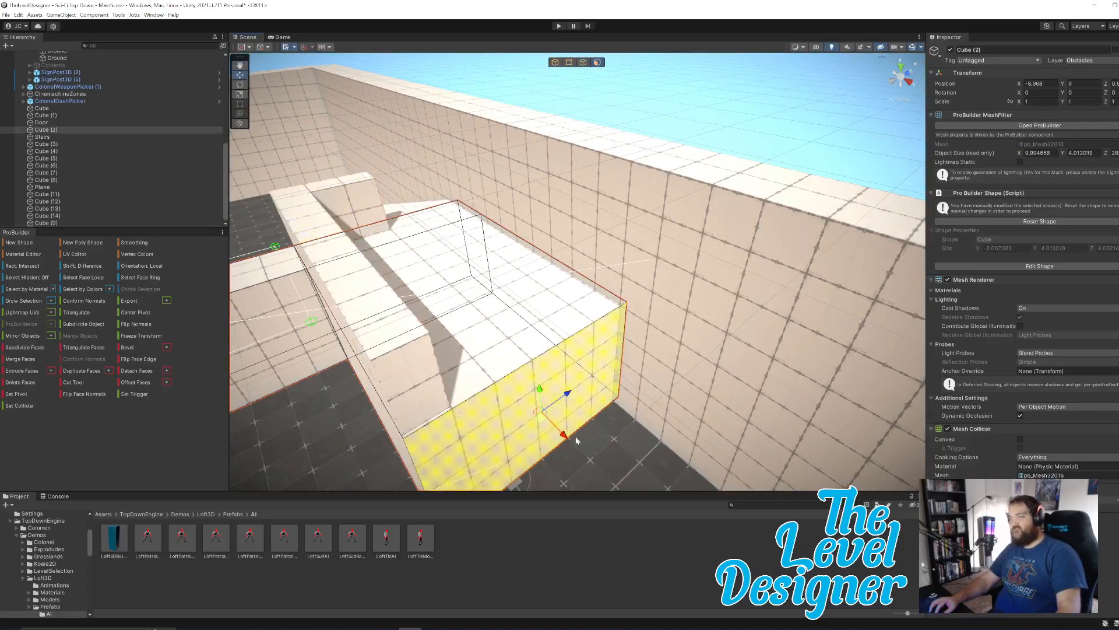
left_click_drag(566, 437, 722, 529)
right_click_drag(720, 478, 741, 362)
left_click_drag(727, 347, 668, 350)
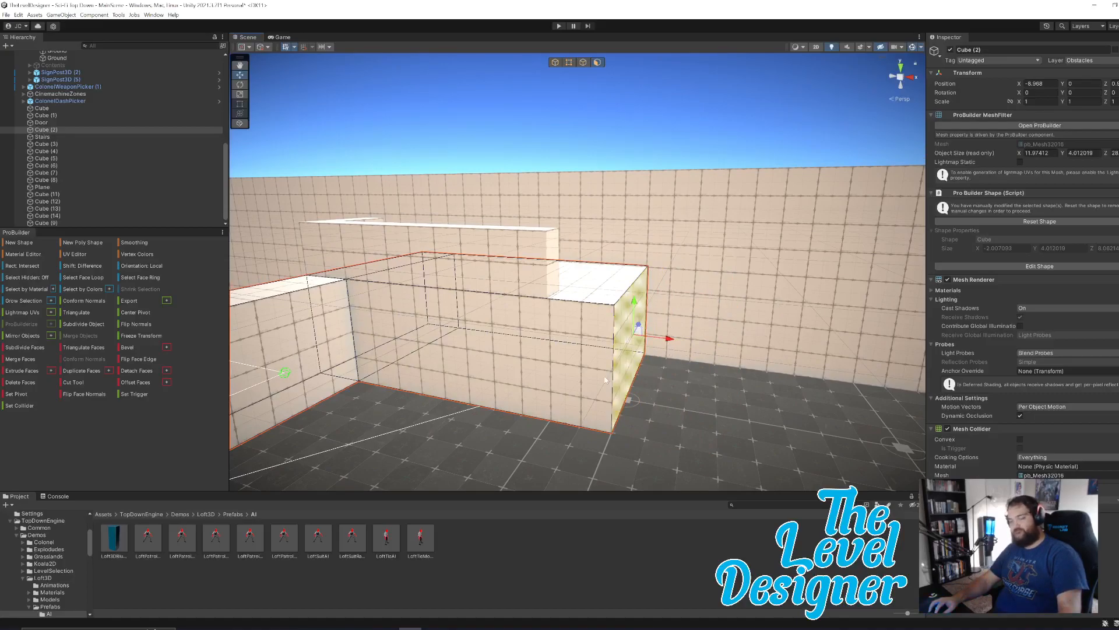
Extrude the end face of Cube (2) along X to bring its total length to about 19.98.
key("ctrl+e")
left_click_drag(684, 346, 939, 378)
left_click_drag(758, 369, 717, 377, "alt")
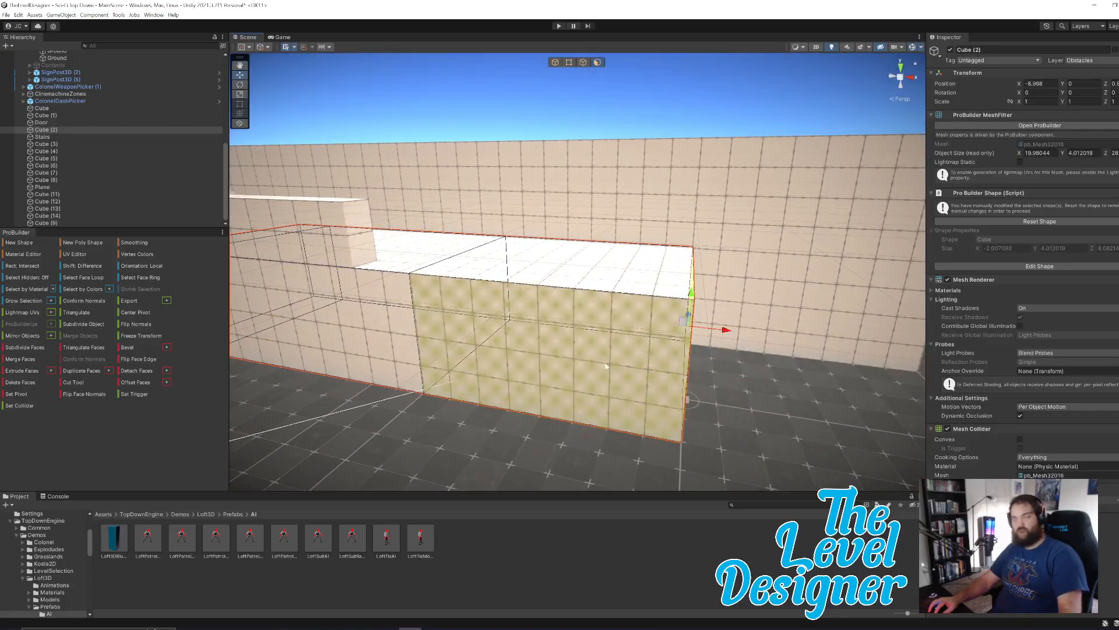
Extrude the long side face at the end section of Cube (2) outward along Z to widen the walkway into a platform.
left_click(566, 371)
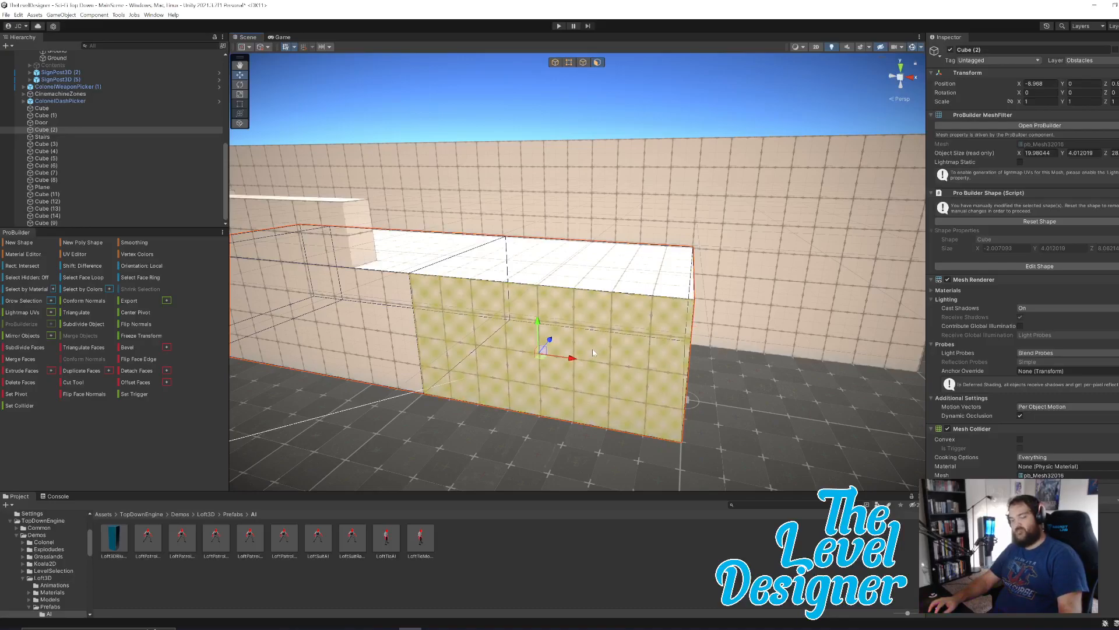
key("ctrl+e")
left_click_drag(546, 351, 578, 301)
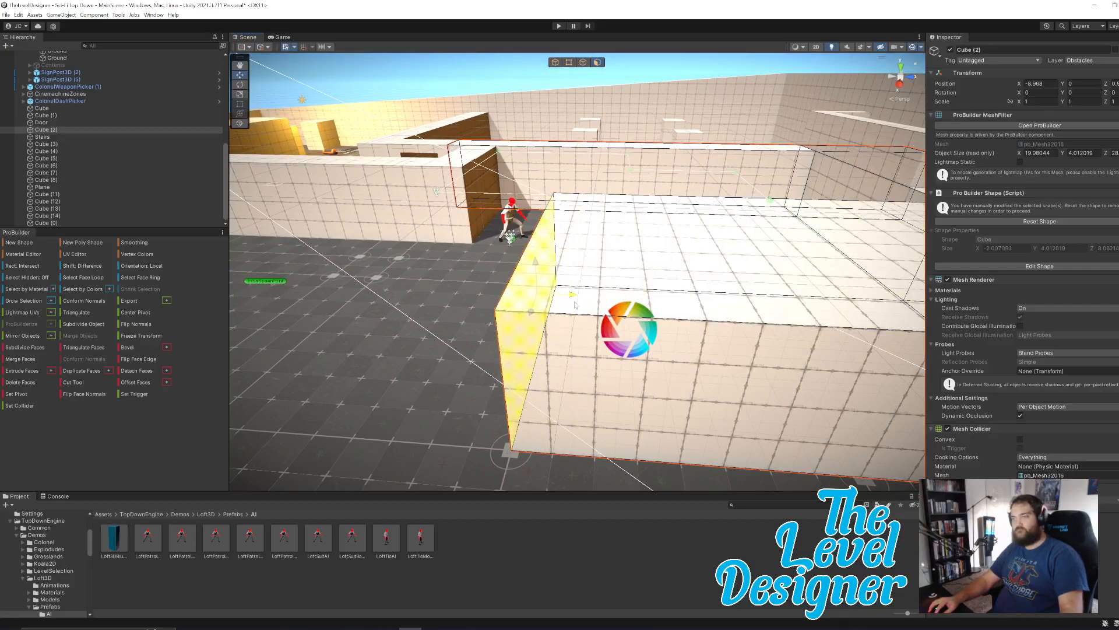
left_click_drag(688, 227, 632, 274, "alt")
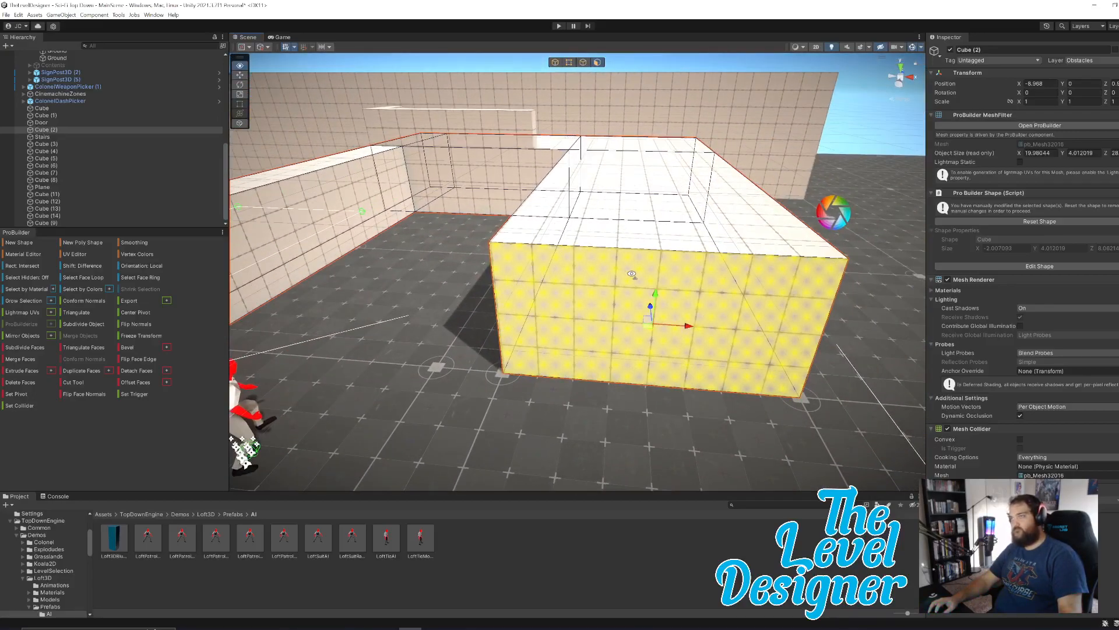
key("d")
right_click_drag(632, 274, 632, 274)
key("w")
key("d")
right_click_drag(702, 246, 702, 246)
key("w")
key("a")
key("a")
right_click_drag(613, 242, 612, 242)
key("s")
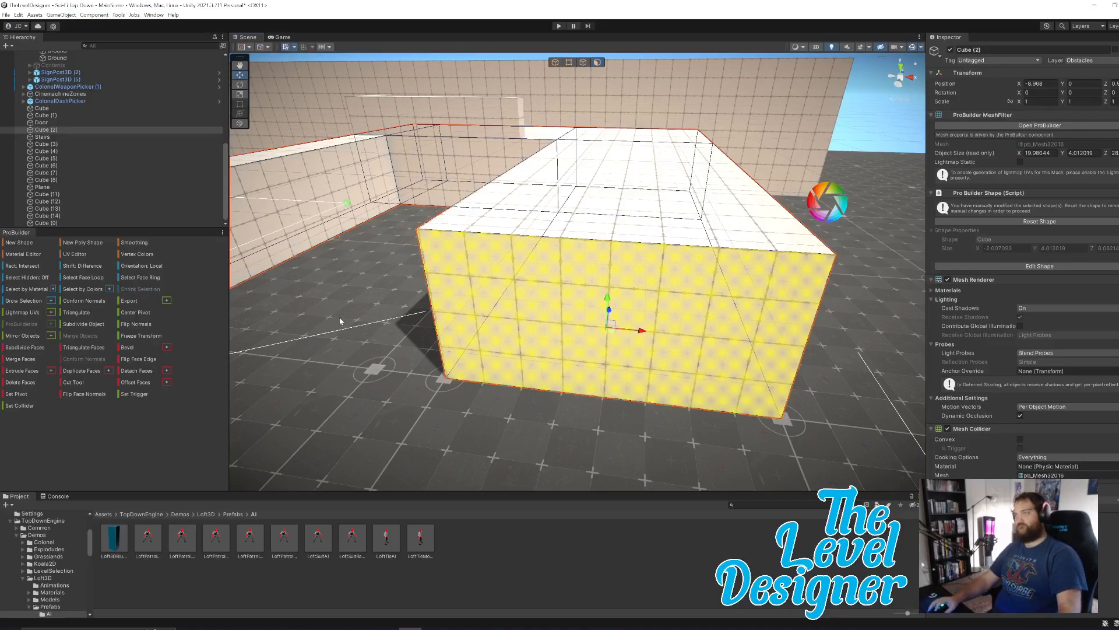
Undo the last edits to the widened side of Cube (2) and pull its front face outward along Z again.
right_click_drag(709, 203, 594, 211)
key("ctrl+z")
key("ctrl+z")
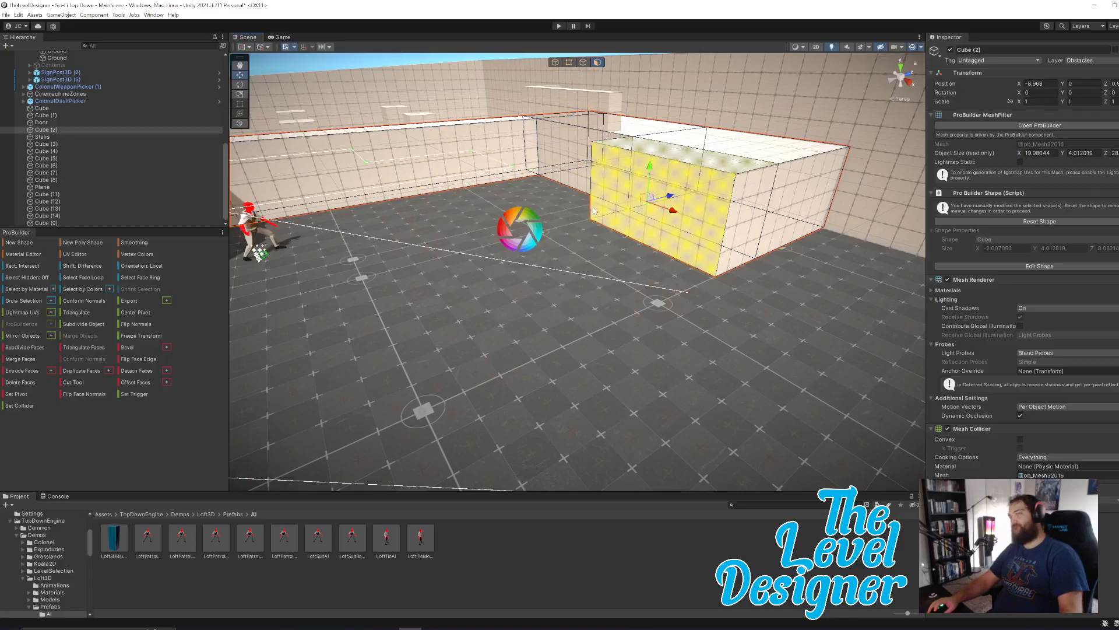
key("ctrl+z")
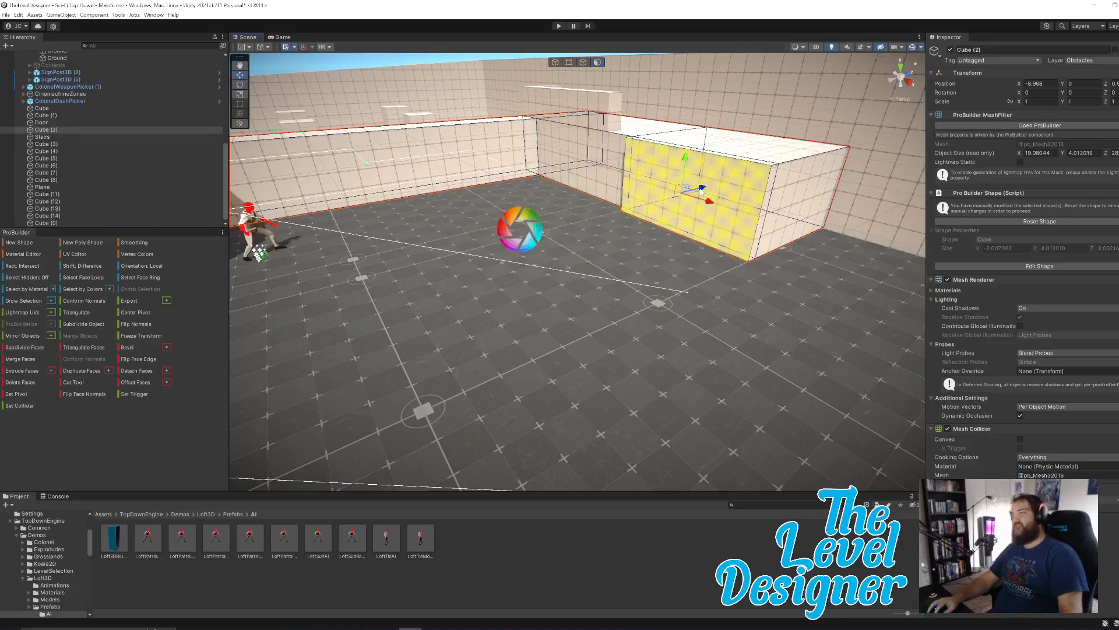
left_click_drag(701, 191, 669, 212)
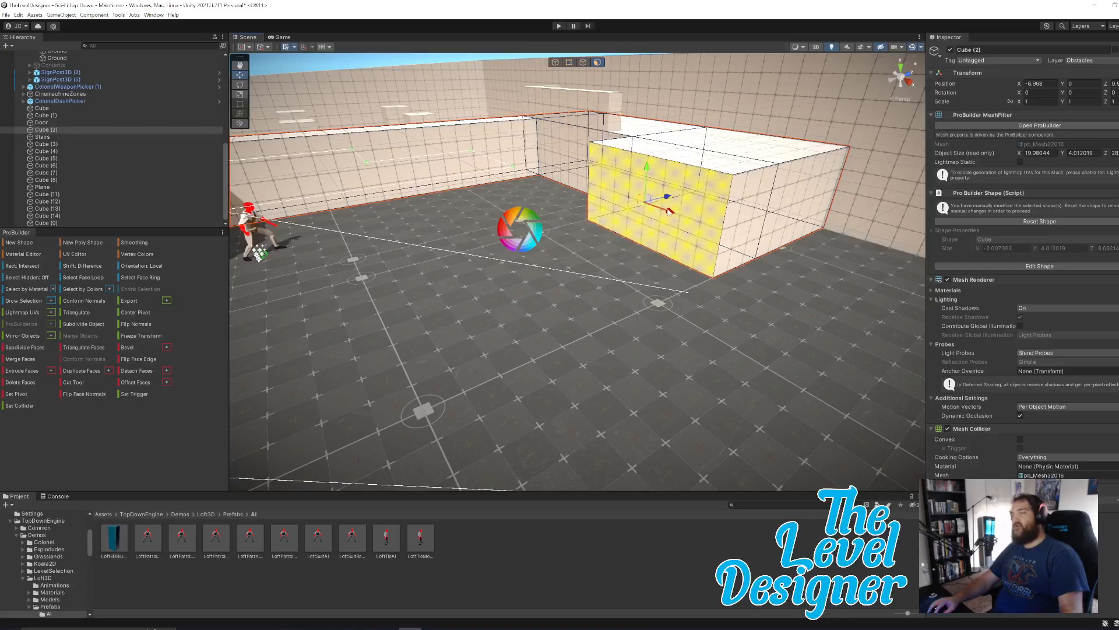
right_click_drag(589, 250, 627, 243)
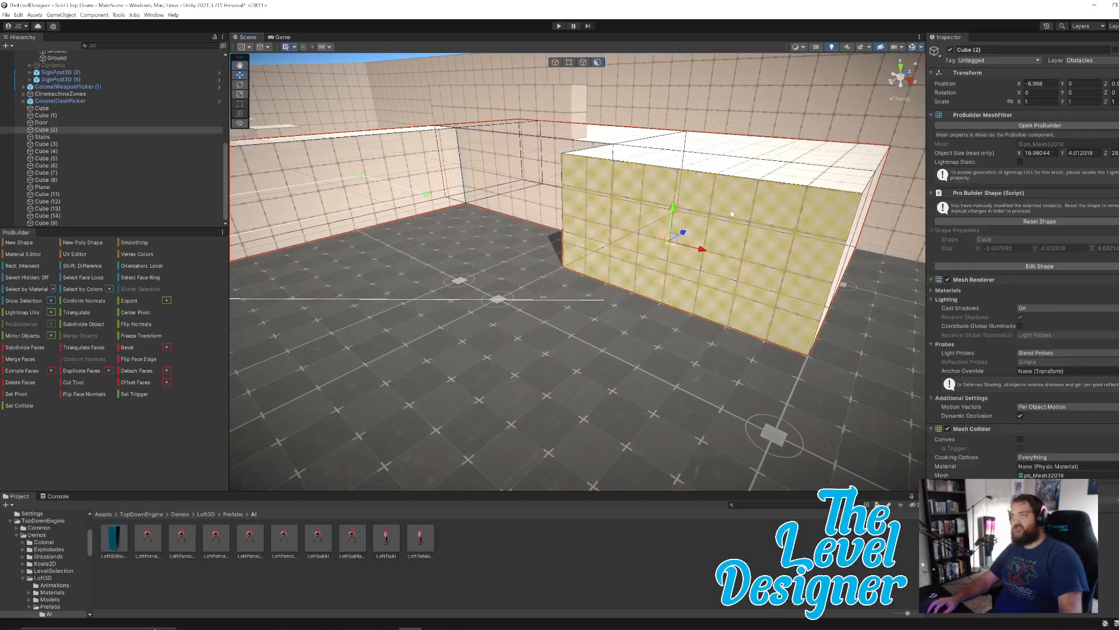
Duplicate the Stairs object and move the copy off the original stairs to about X -15.42.
right_click_drag(493, 161, 520, 169)
right_click_drag(539, 193, 506, 185)
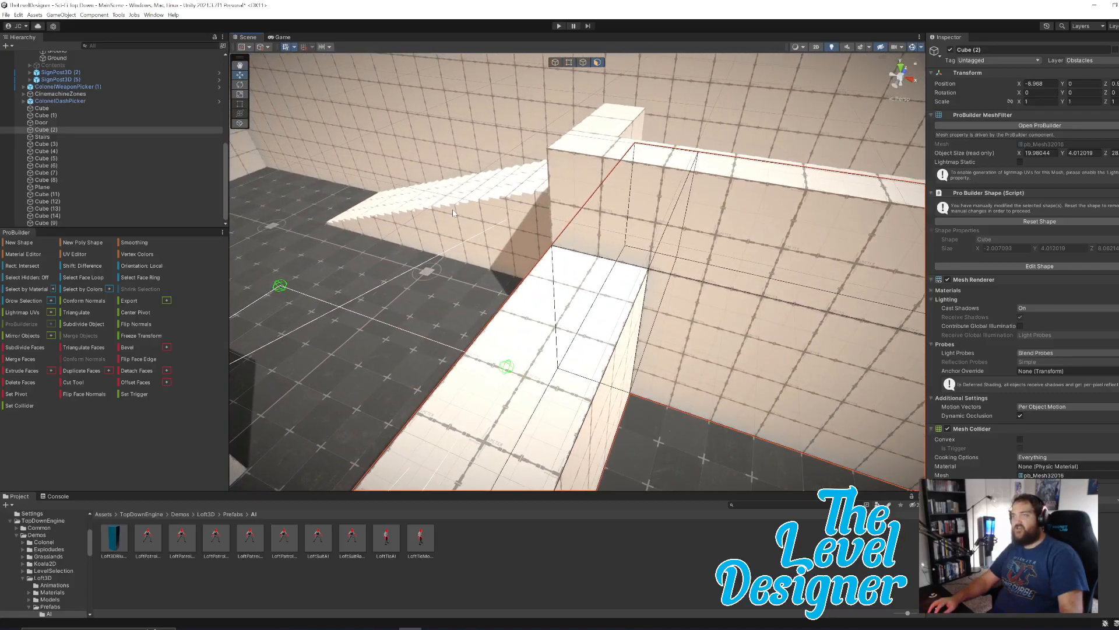
left_click(491, 256)
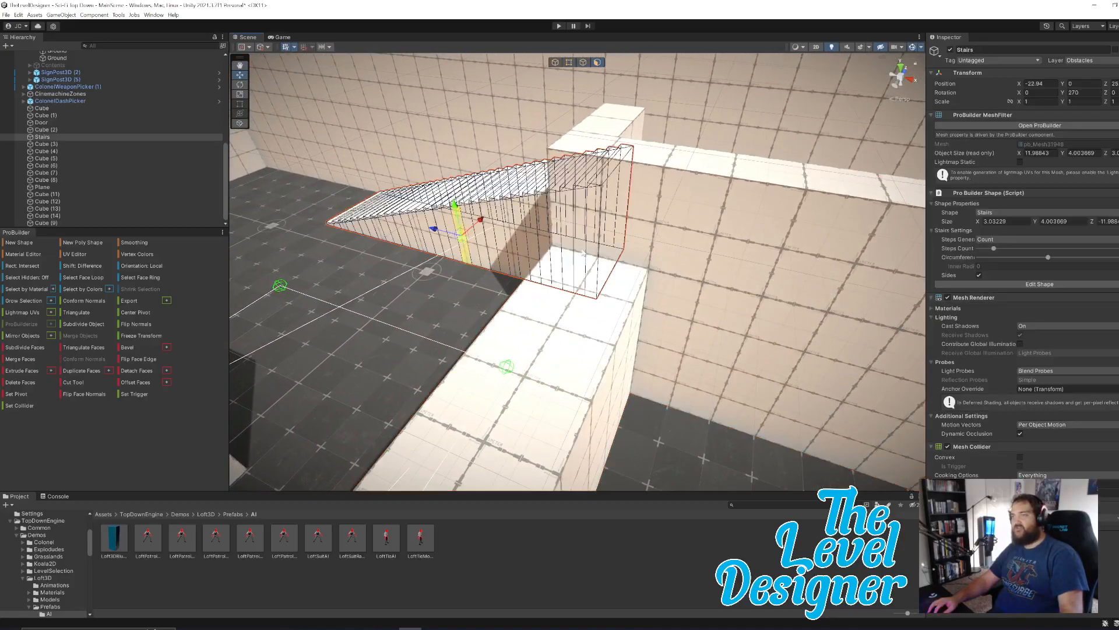
left_click(554, 64)
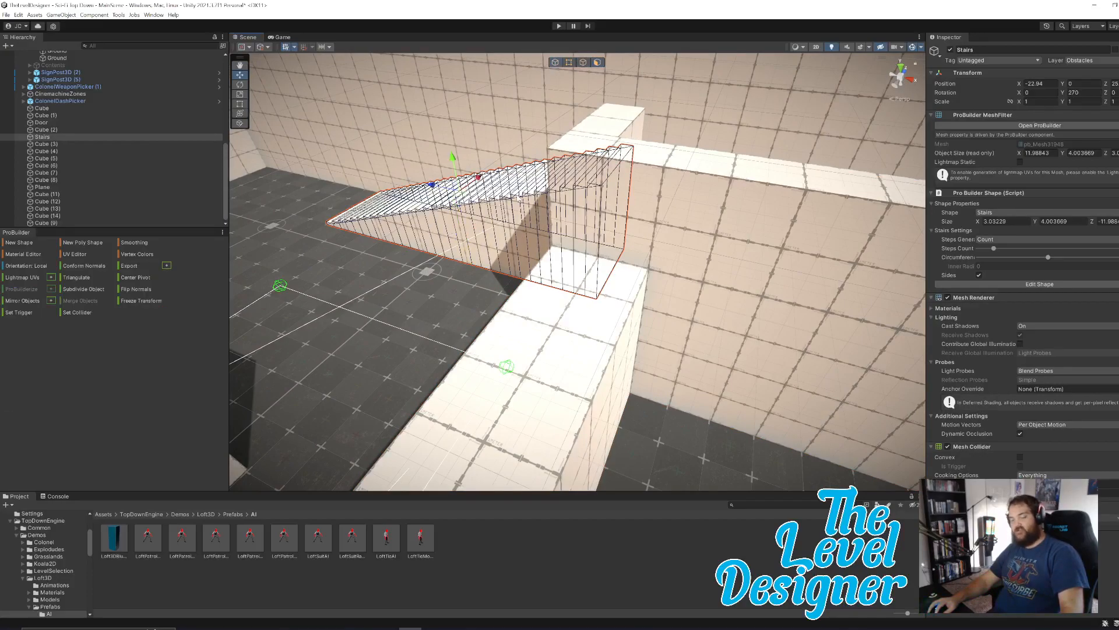
key("ctrl+d")
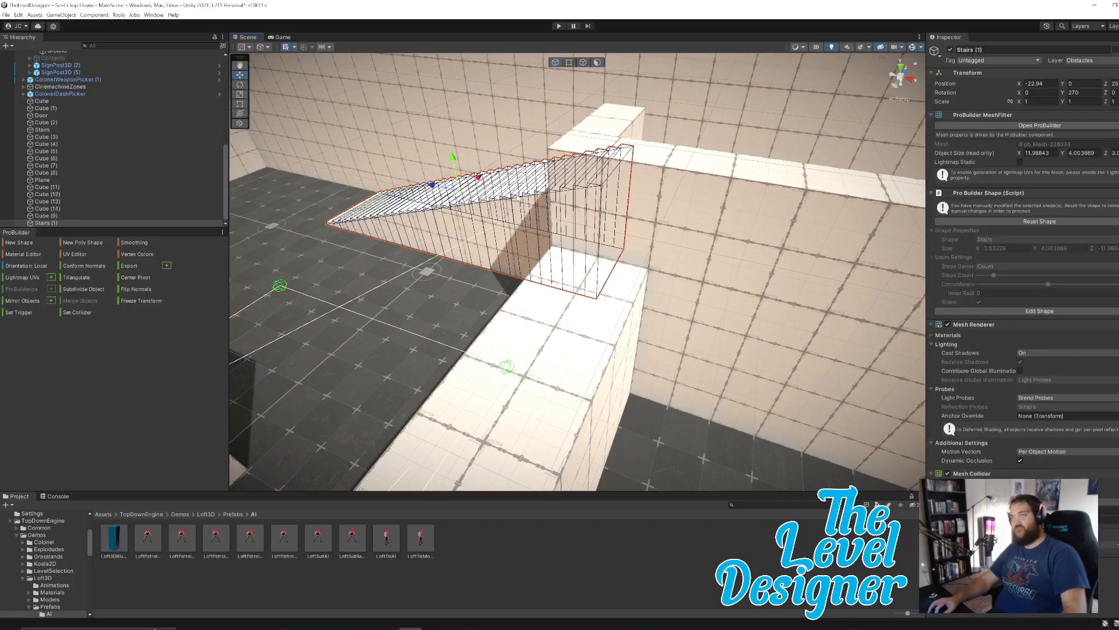
left_click_drag(466, 190, 607, 352)
mouse_move(608, 351)
right_mouse_down()
mouse_move(633, 355)
mouse_move(583, 343)
mouse_move(605, 334)
right_mouse_up()
key("s")
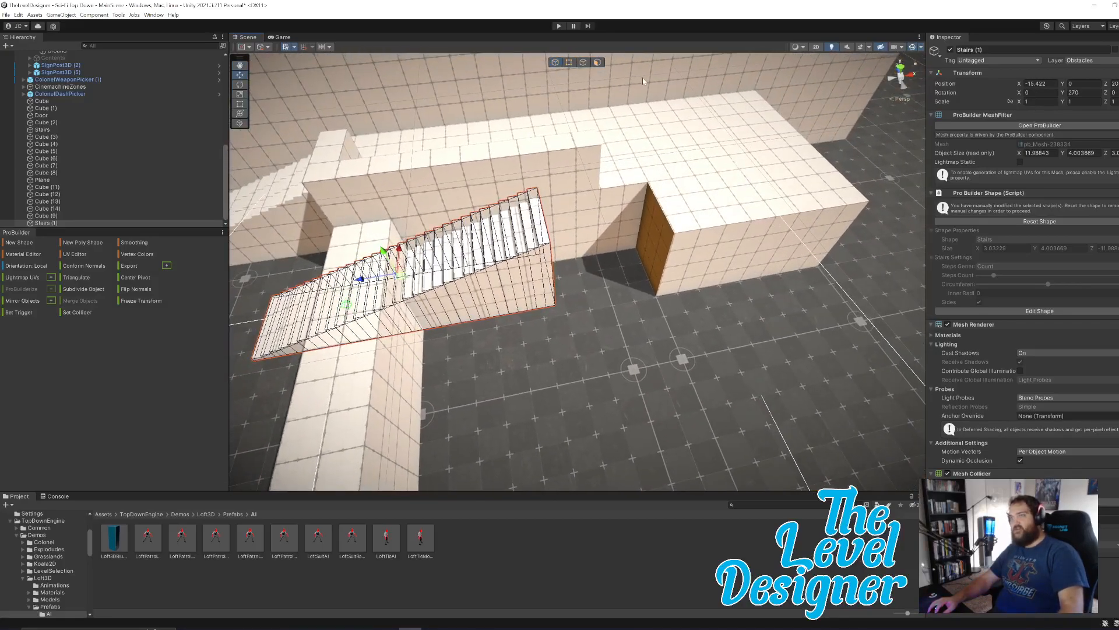
Rotate Stairs (1) to 180 degrees around Y and move it against the front of the widened platform at X 6.05.
key("e")
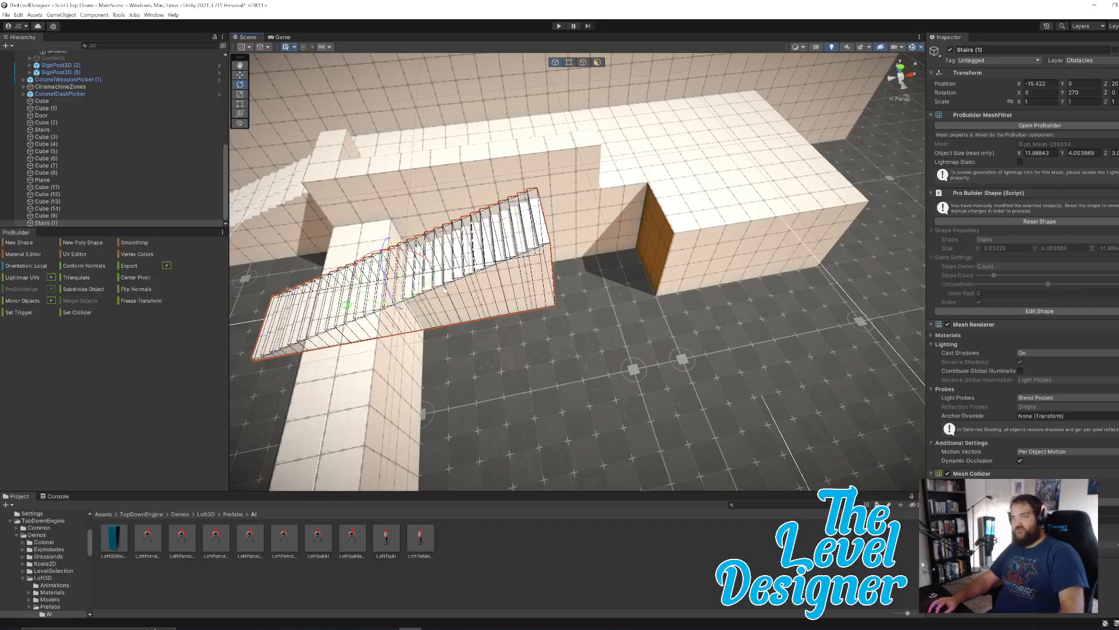
left_click_drag(431, 271, 554, 282)
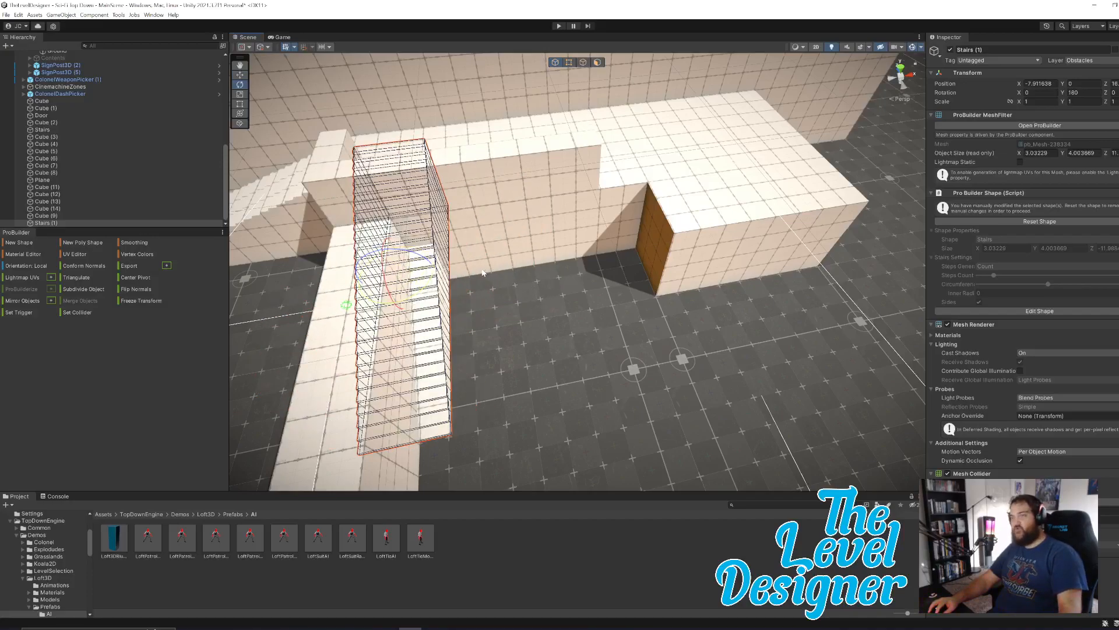
key("w")
left_click_drag(392, 282, 711, 282)
left_click_drag(750, 242, 887, 430)
right_click_drag(733, 375, 560, 397)
key("d")
left_click_drag(459, 406, 441, 398)
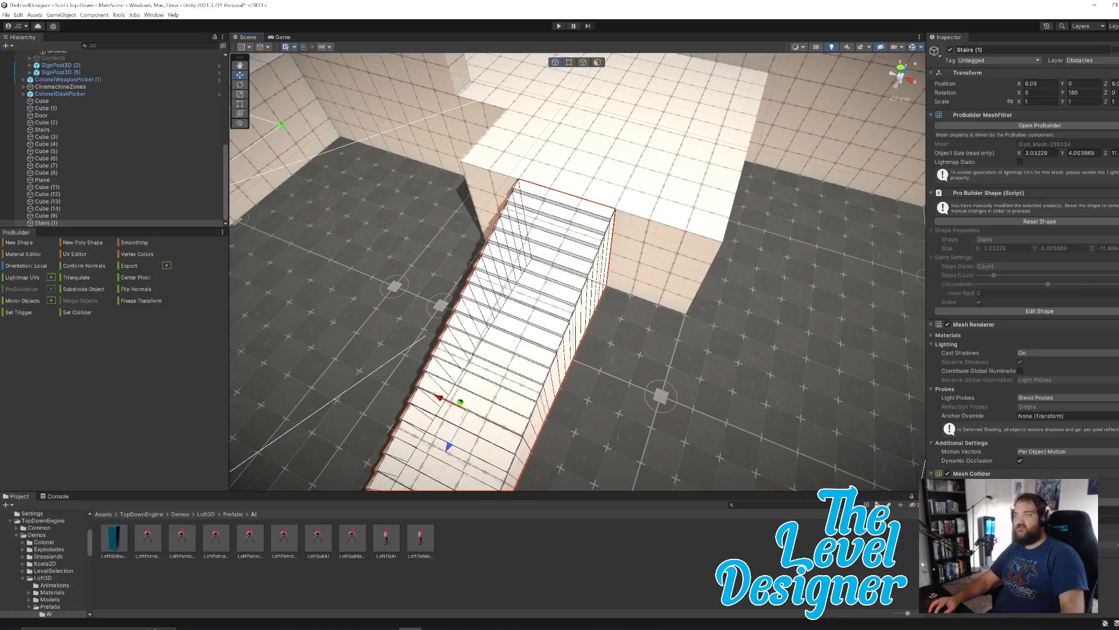
Shift Stairs (1) along X toward the outer end of the platform, to about X 8.98.
right_click_drag(709, 303, 753, 310)
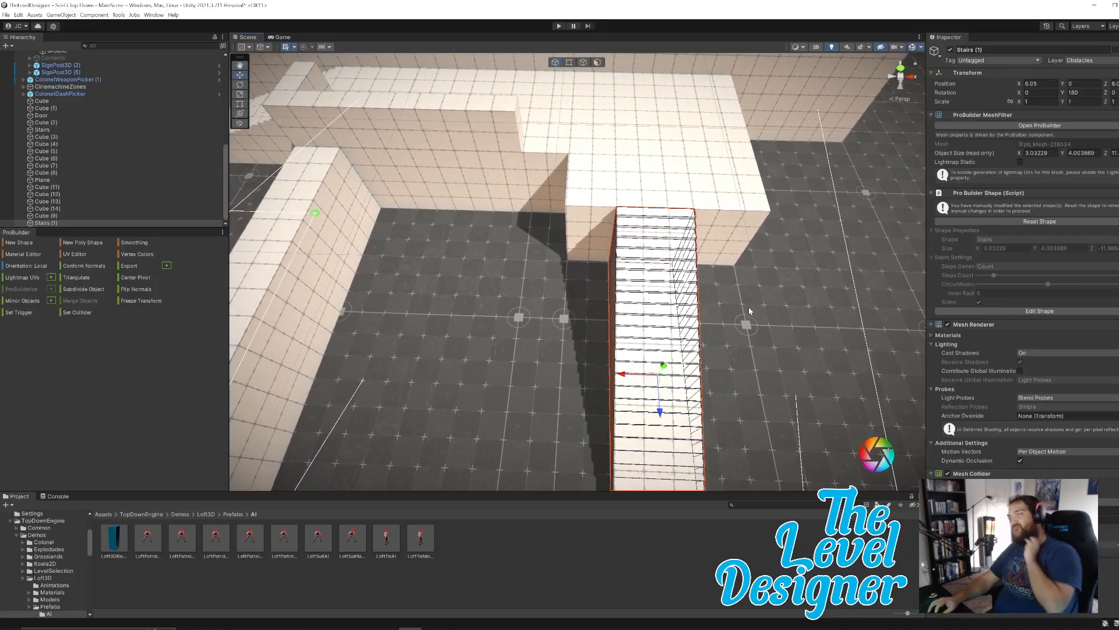
left_click_drag(627, 379, 655, 375)
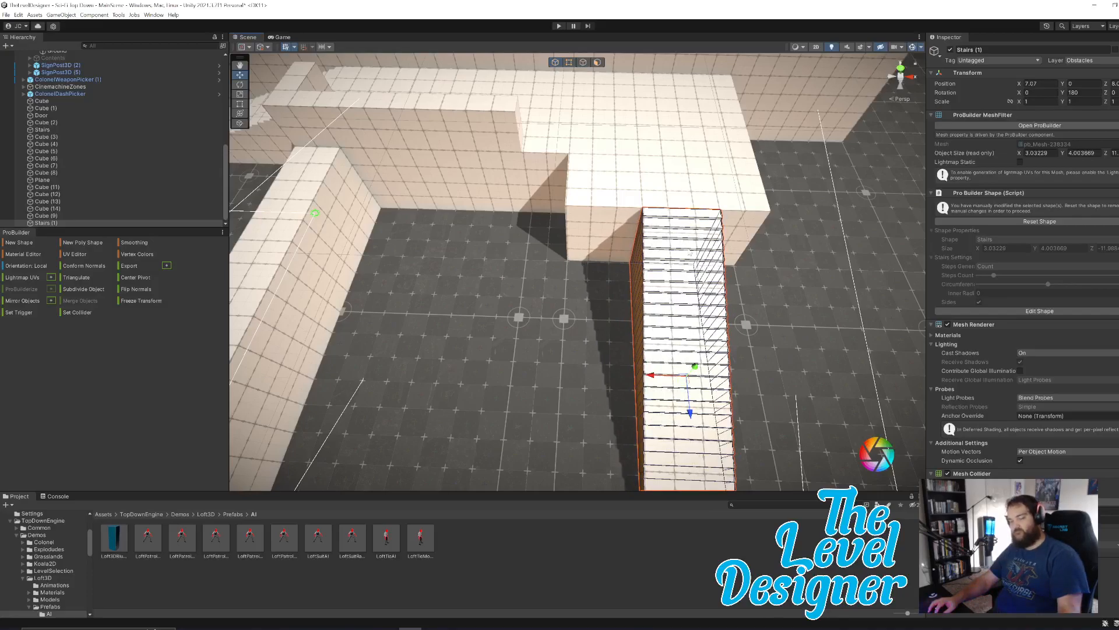
mouse_move(743, 241)
right_mouse_down()
mouse_move(724, 239)
mouse_move(746, 243)
right_mouse_up()
key("d")
key("w")
key("a")
key("s")
left_click_drag(472, 375, 527, 378)
key("d")
right_click_drag(655, 272, 574, 246)
Pull the outer end faces of Cube (2) along X to extend the platform past the stairs, to a length of about 24.98.
left_click(575, 246)
left_click(512, 264)
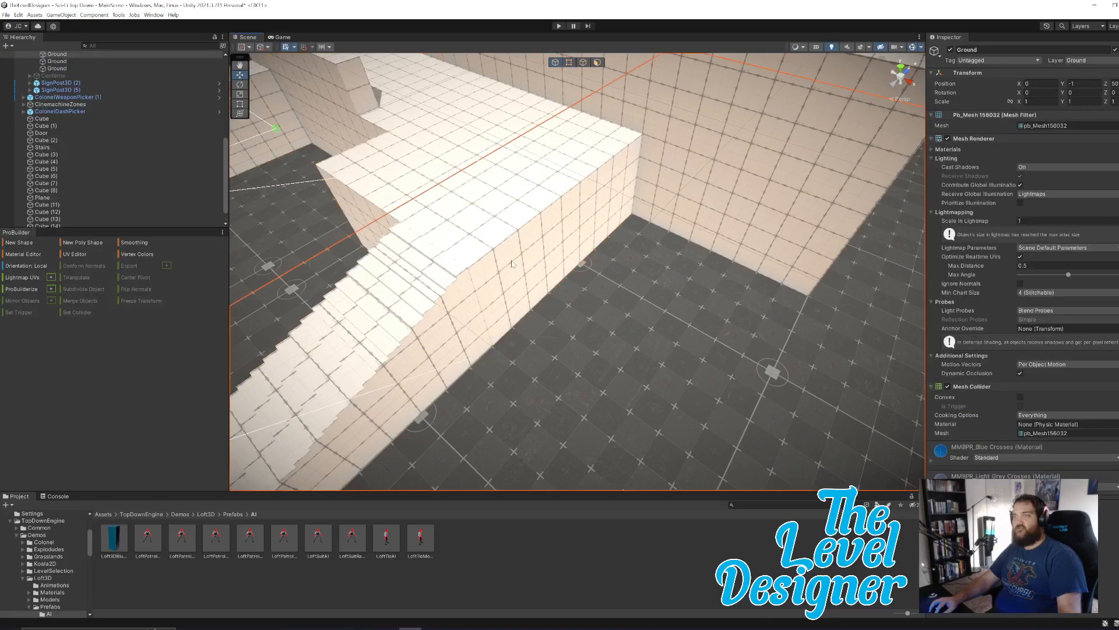
left_click(571, 220)
left_click(601, 62)
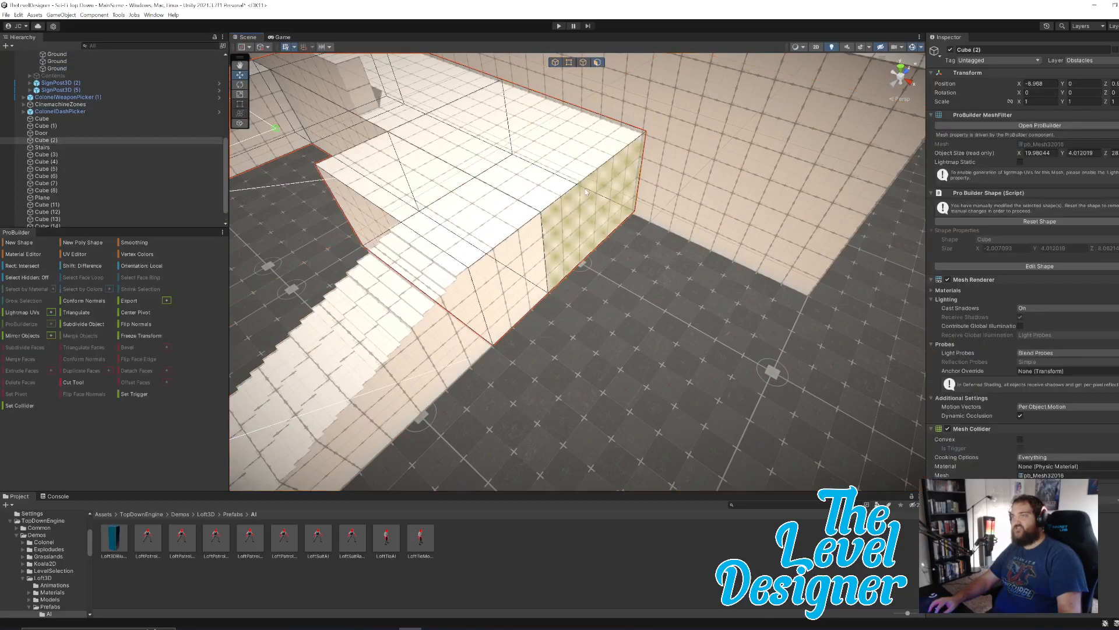
left_click(609, 201)
left_click_drag(598, 250, 548, 251)
left_click_drag(622, 249, 723, 203, "alt")
right_click_drag(659, 264, 743, 120)
Select the stair-side face of Cube (2) and change the editing mode to edges.
left_click(566, 258)
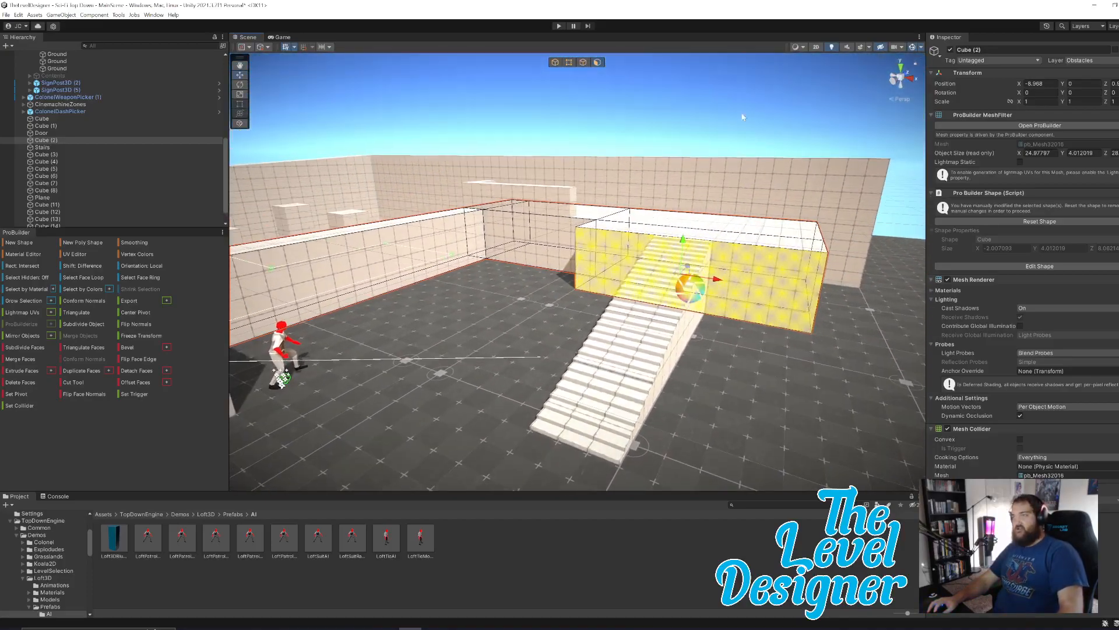
left_click(737, 100)
left_click(614, 246)
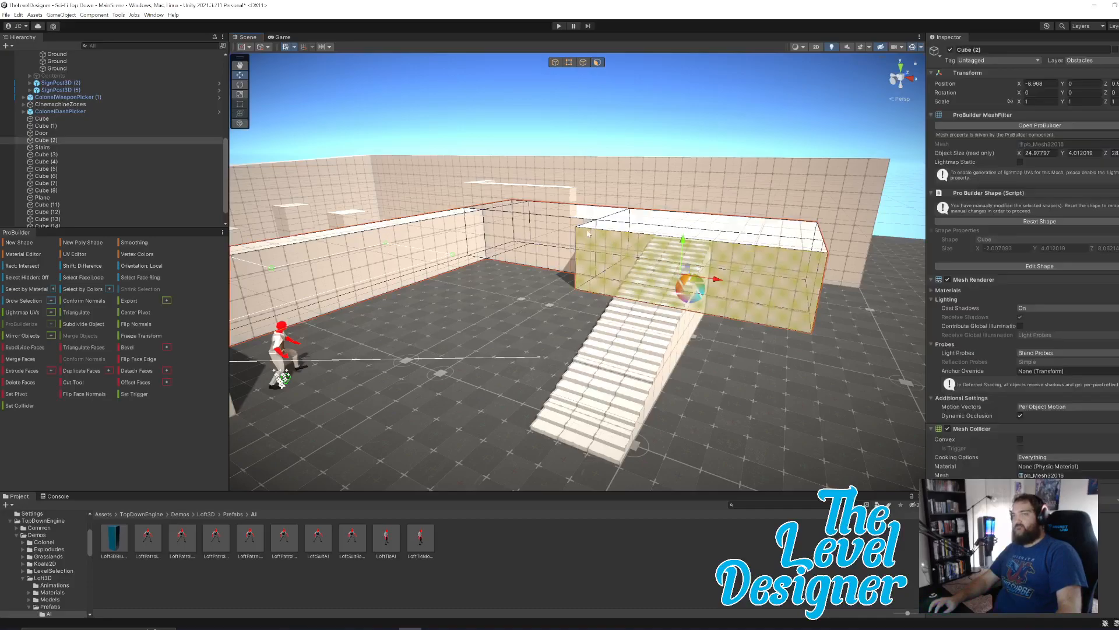
left_click(606, 92)
right_click_drag(688, 210, 667, 249)
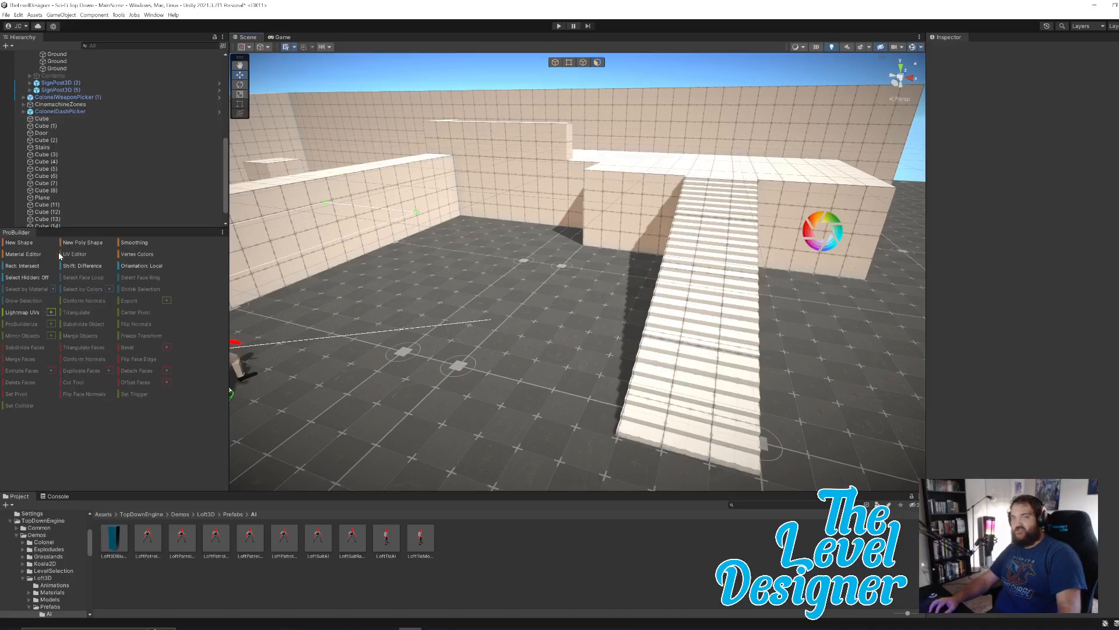
left_click(655, 198)
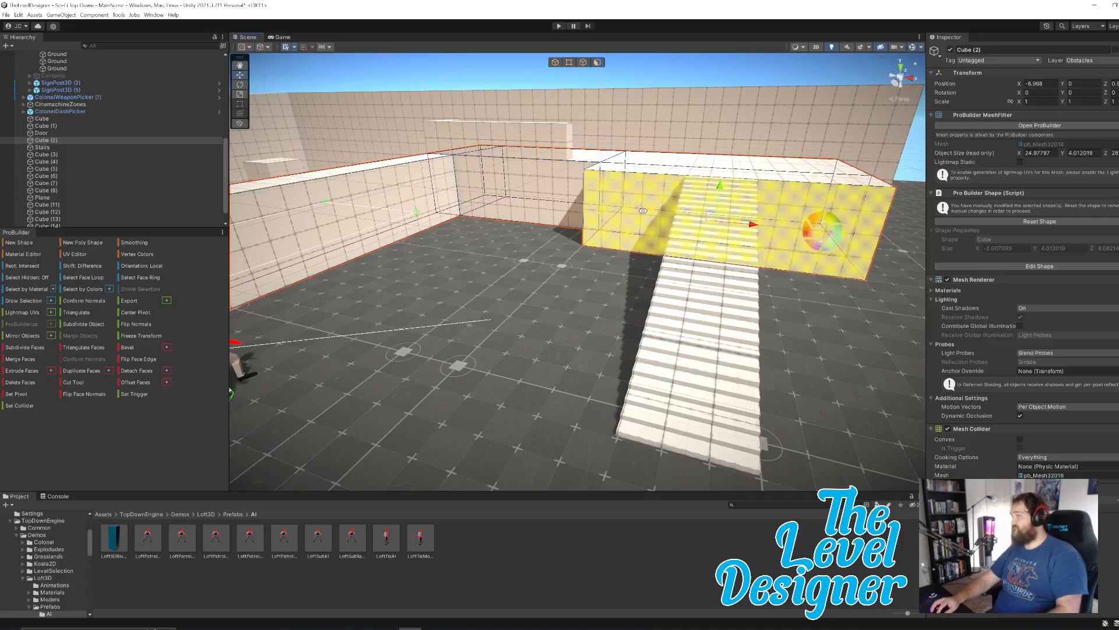
left_click(569, 62)
left_click(582, 63)
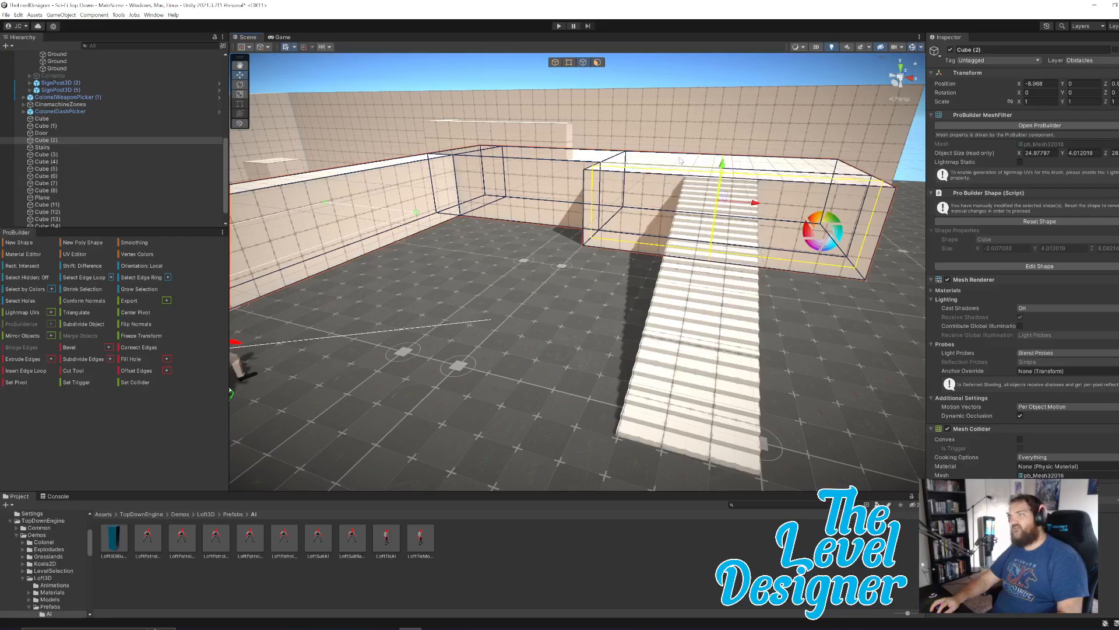
Try inserting an edge loop running lengthwise through the Cube (2) platform from its short end edge, and undo it.
left_click(665, 171)
left_click_drag(665, 172, 622, 186, "alt")
key("ctrl+z")
key("ctrl+z")
left_click(626, 355)
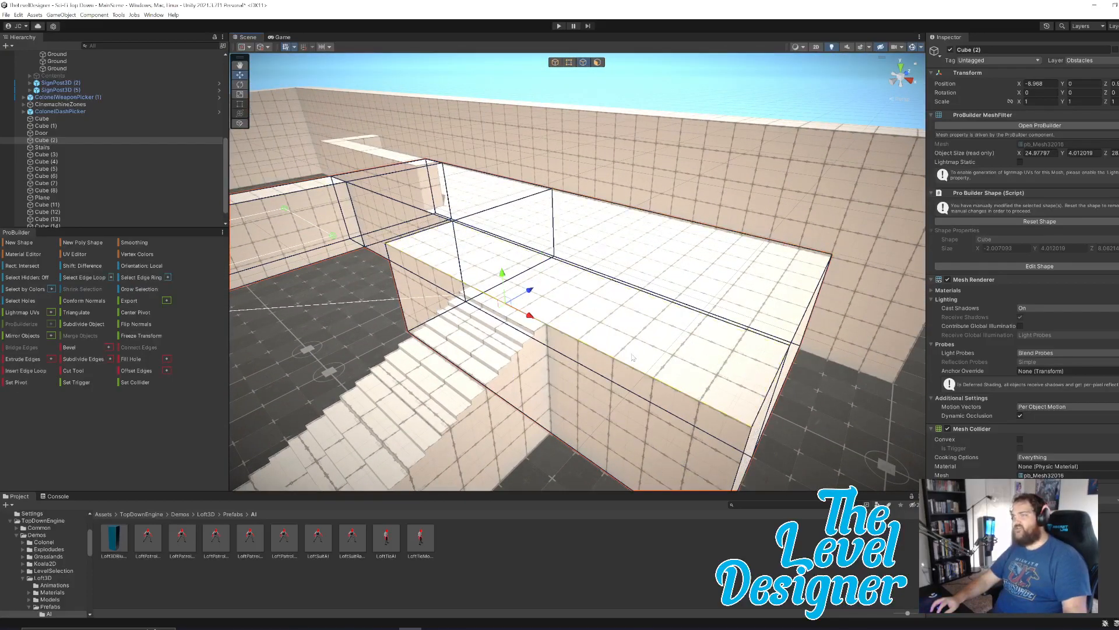
left_click(763, 375)
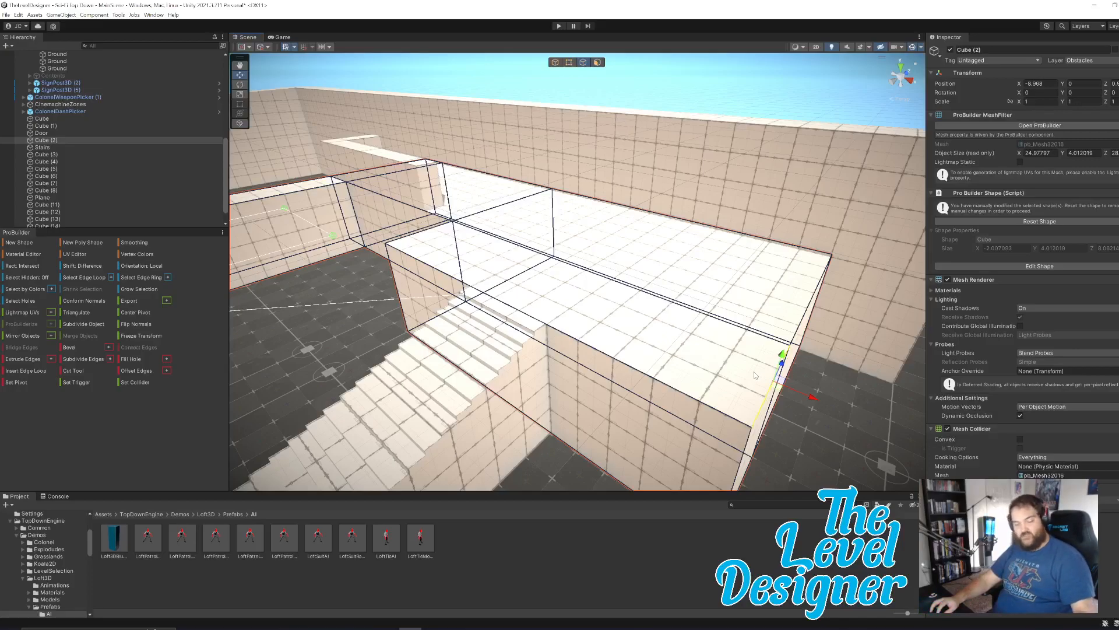
double_click(752, 373)
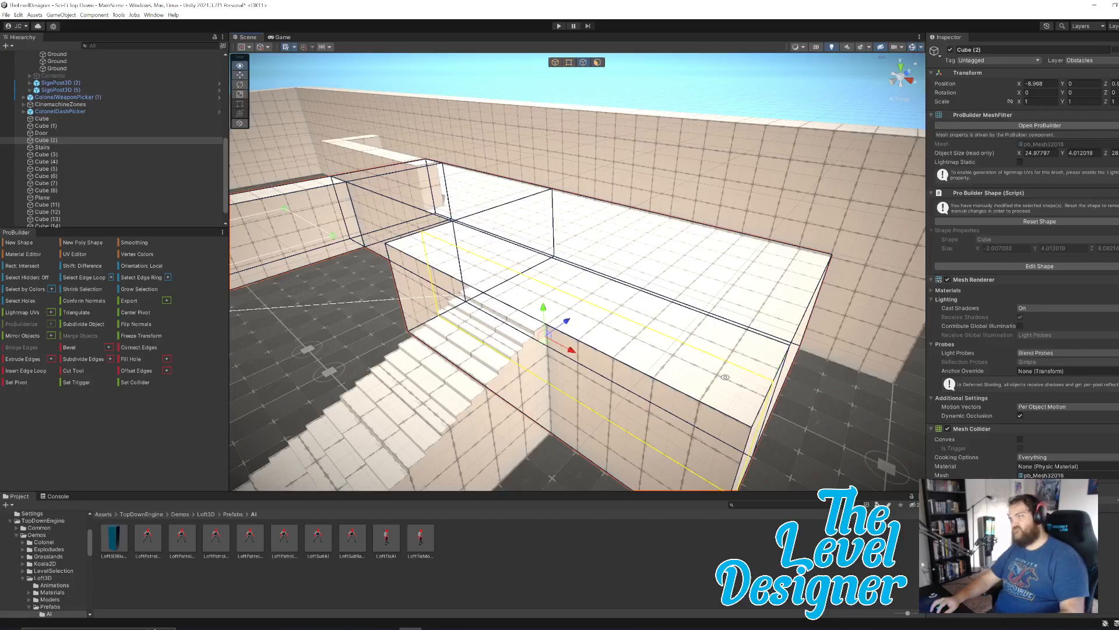
key("ctrl+z")
Insert an edge loop across the Cube (2) platform and slide it along X to the outer side of Stairs (1).
left_click(653, 378)
key("alt+u")
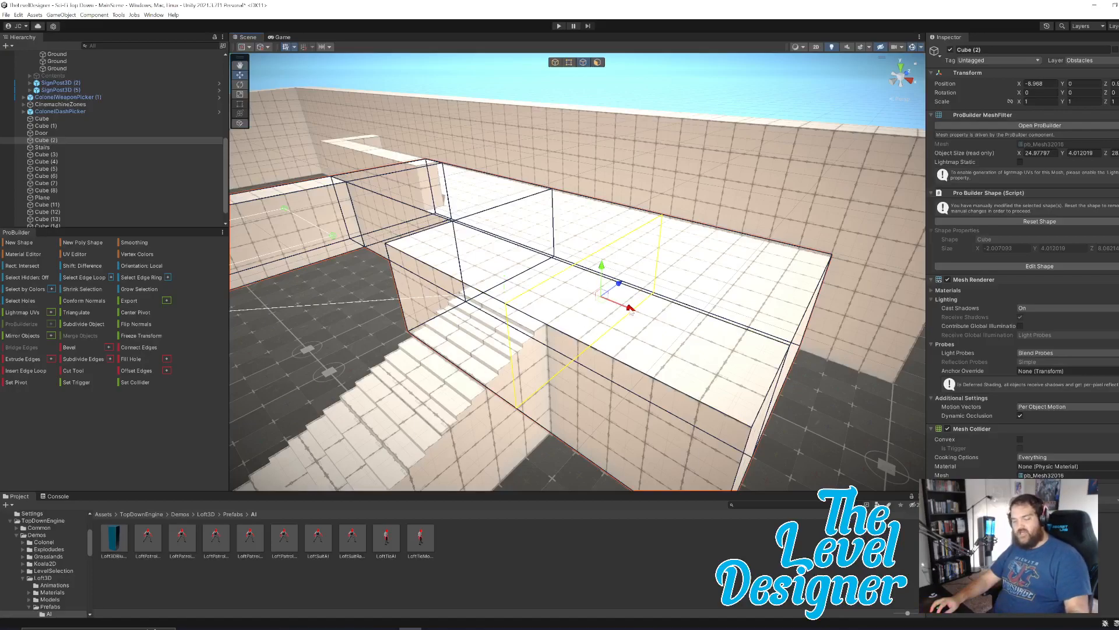
left_click_drag(631, 311, 664, 336)
right_click_drag(627, 311, 692, 291)
Insert a second edge loop across the front top edge of Cube (2) and slide it along X to the inner side of Stairs (1).
key("d")
key("w")
key("s")
key("a")
left_click(676, 273)
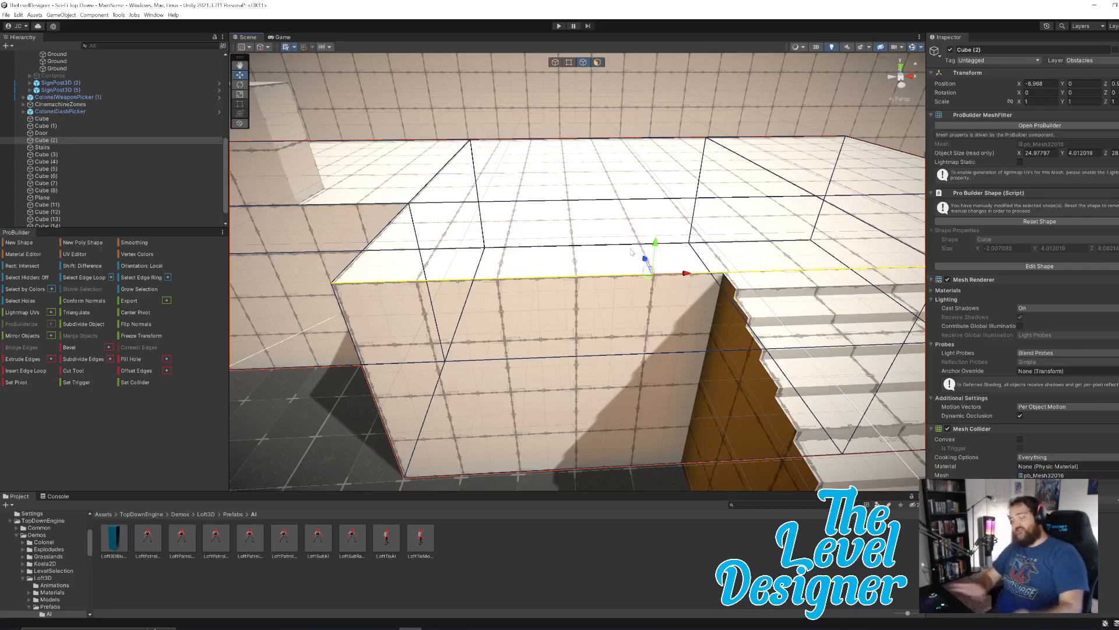
key("alt+u")
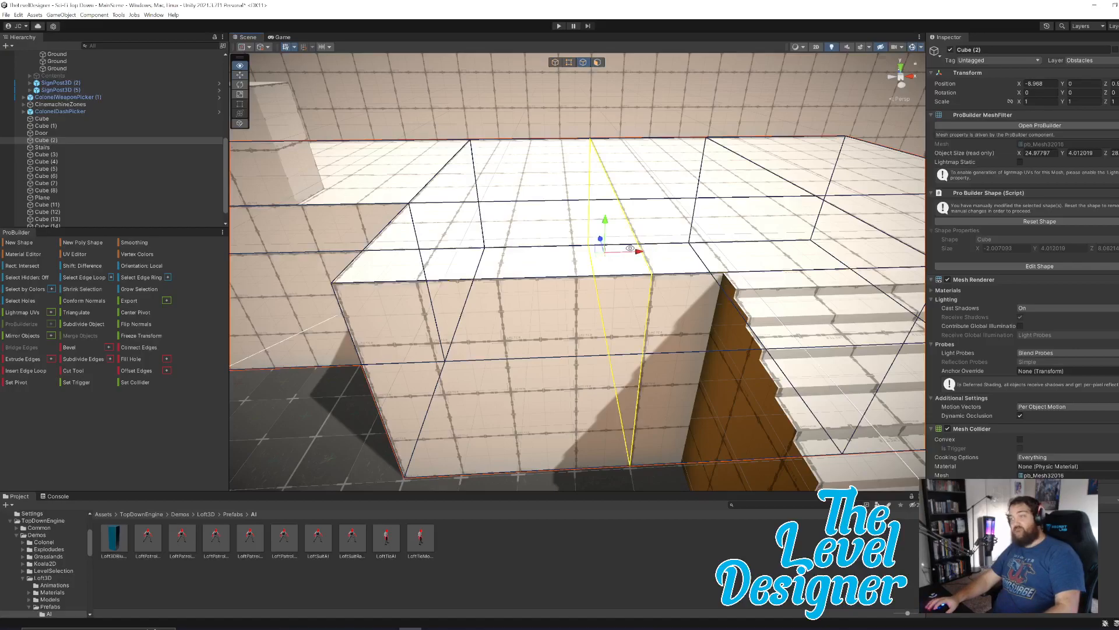
left_click_drag(639, 252, 678, 254)
right_click_drag(746, 273, 688, 265)
key("d")
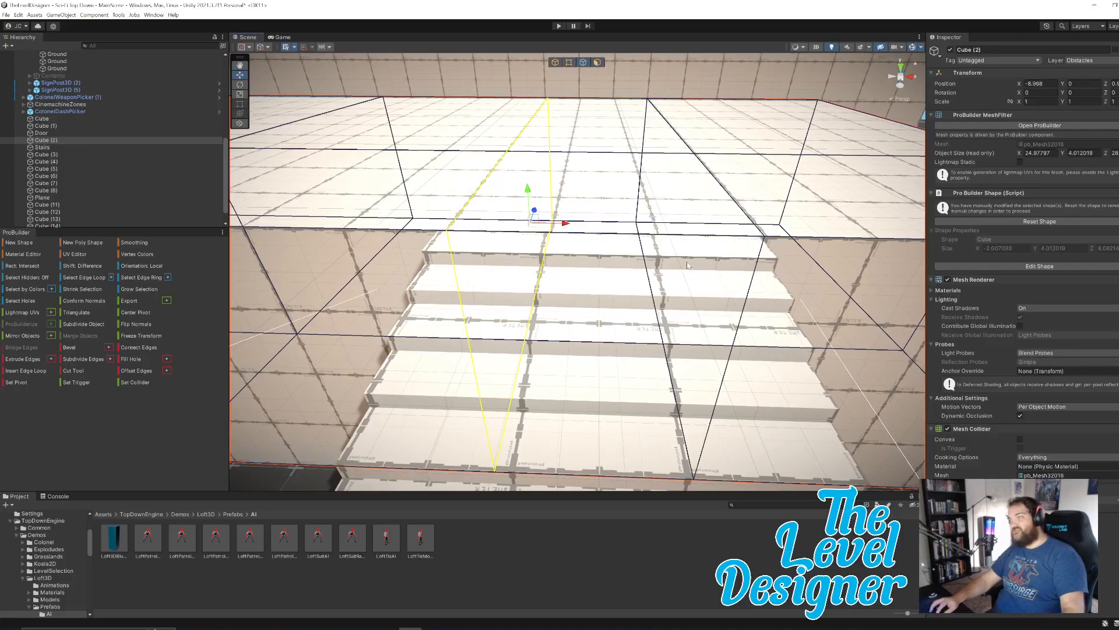
Select Stairs (1) as a whole object and nudge it along X to about 9.04, between the two edge loops.
left_click(555, 62)
left_click(661, 297)
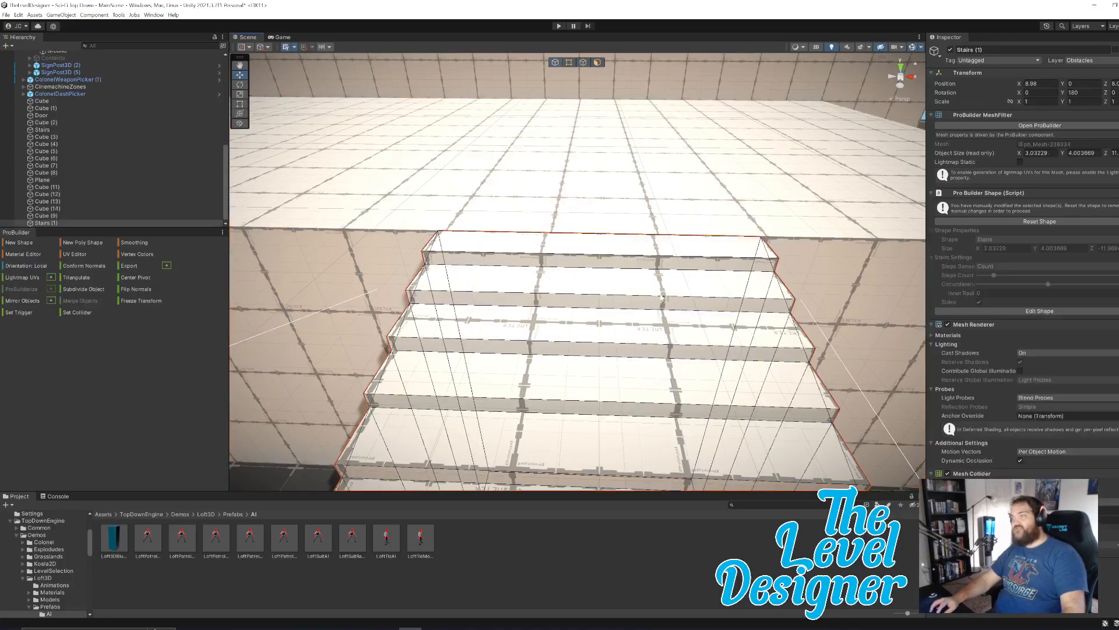
key("s")
right_click_drag(647, 357, 639, 365)
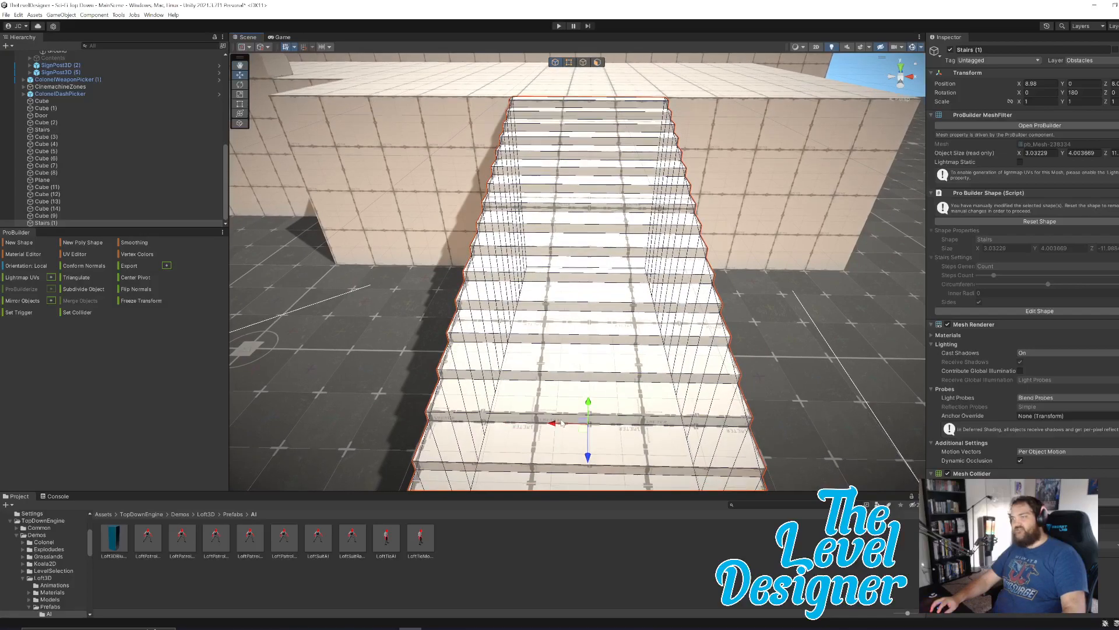
left_click_drag(554, 427, 561, 425)
right_click_drag(593, 318, 562, 299)
key("w")
key("s")
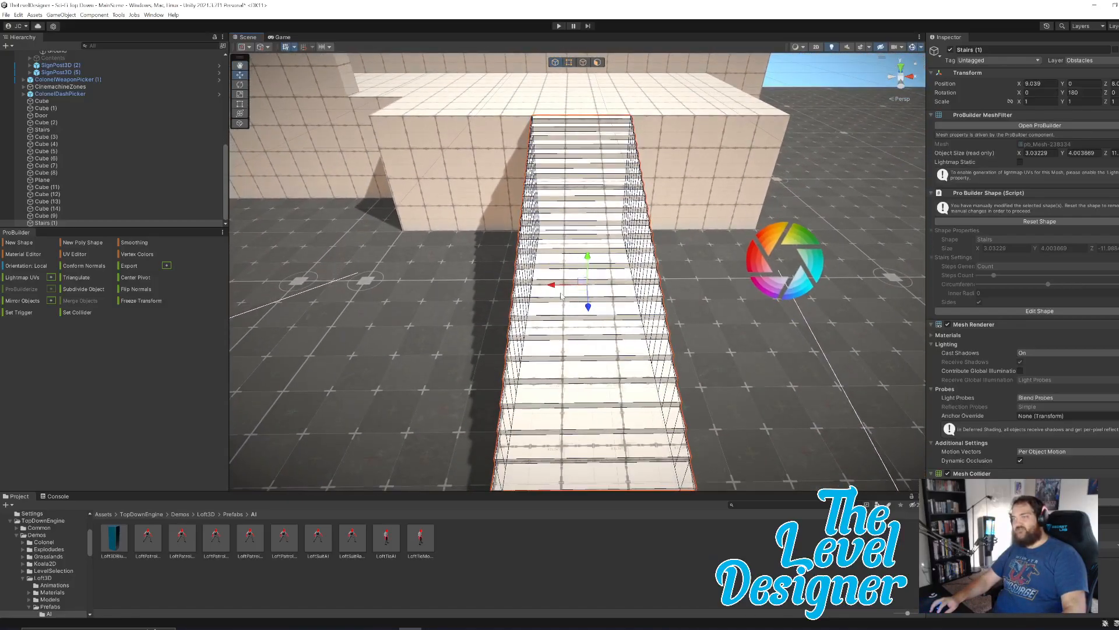
Extrude the two front faces of Cube (2) on either side of Stairs (1) outward alongside the staircase.
left_click_drag(554, 287, 555, 290)
key("w")
right_click_drag(554, 289, 559, 192)
left_click(418, 251)
key("k")
left_click(551, 312)
left_click(874, 372)
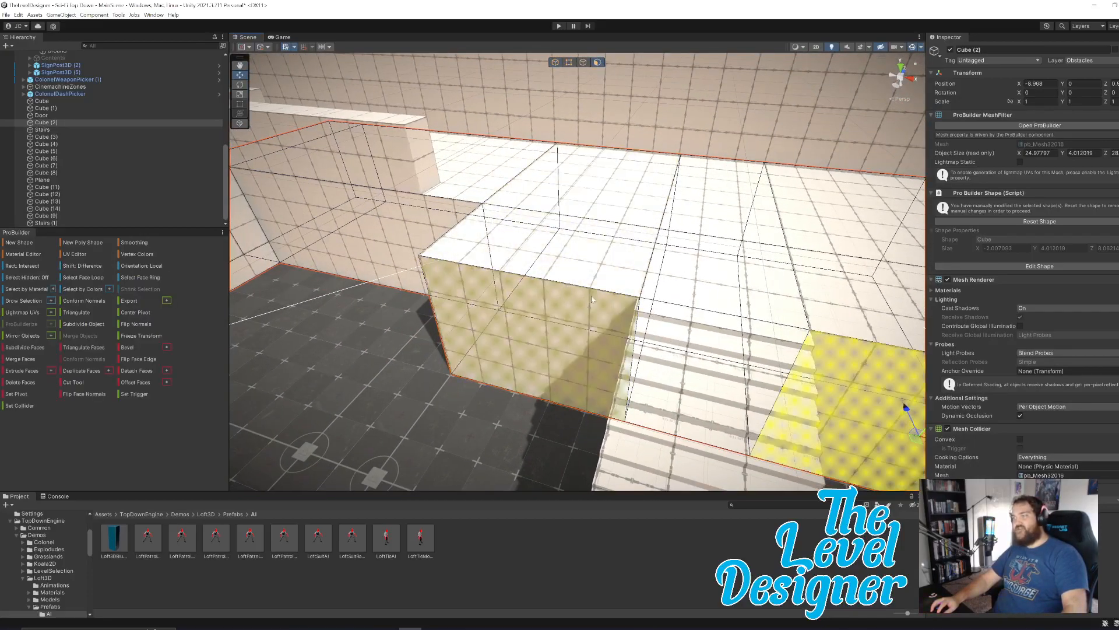
Pull the two extruded Cube (2) faces farther along Z to the foot of Stairs (1).
left_click(483, 302, "shift")
key("d")
right_click_drag(624, 257, 534, 260)
key("s")
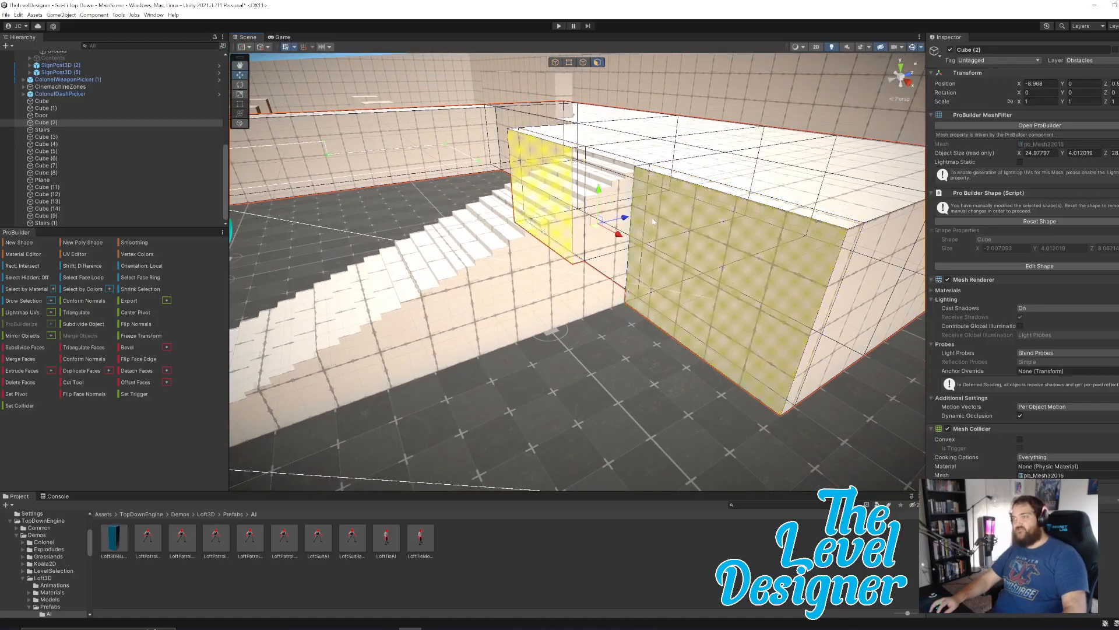
key("s")
right_click_drag(674, 236, 511, 204)
left_click_drag(727, 231, 452, 263)
right_click_drag(453, 263, 485, 291)
key("a")
key("d")
left_click_drag(595, 202, 569, 212)
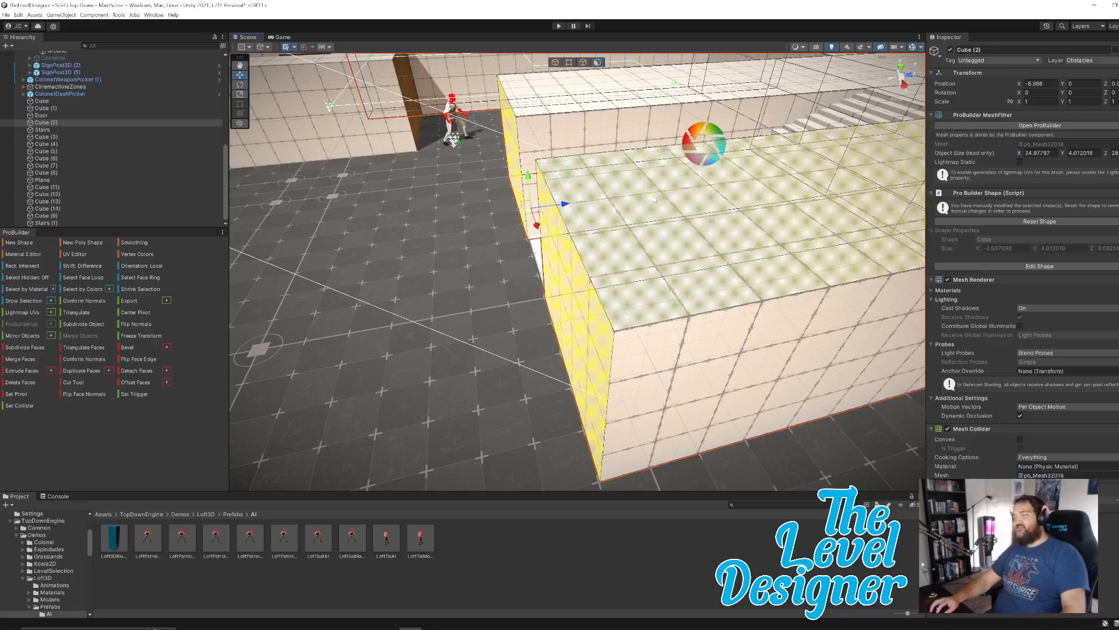
Select the long outer side face of Cube (2) and nudge it along X to line up with the floor grid.
right_click_drag(673, 227, 689, 323)
key("w")
left_click(561, 200)
left_click_drag(663, 307, 837, 386)
right_click_drag(736, 371, 782, 402)
left_click(728, 400)
right_click_drag(643, 316, 784, 288)
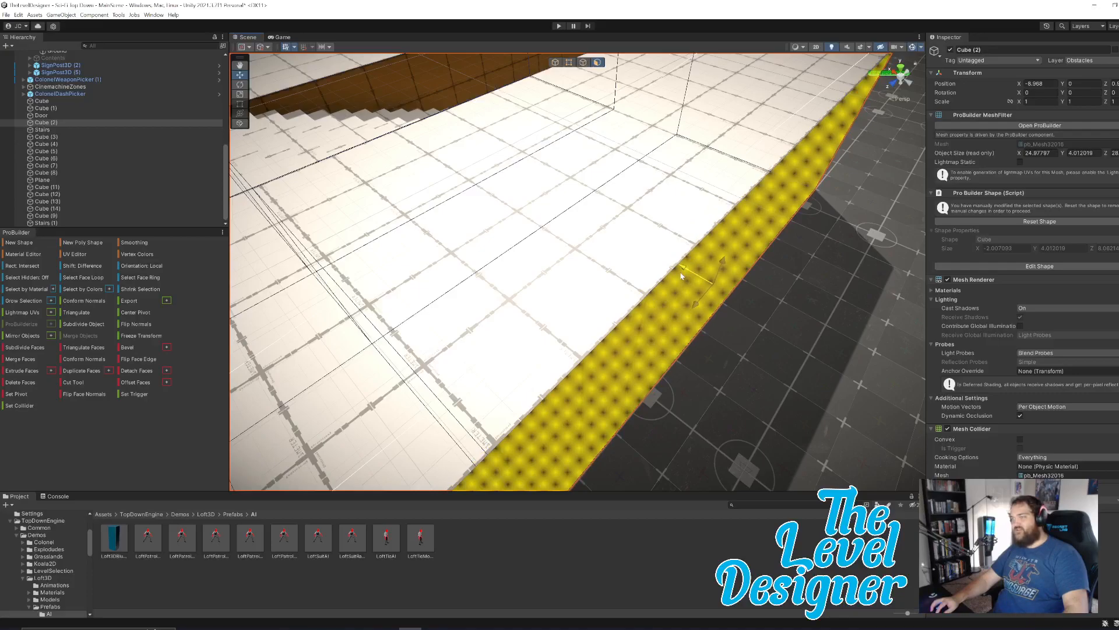
right_click_drag(713, 297, 424, 319)
left_click(506, 251)
left_click(455, 305, "shift")
right_click_drag(506, 299, 575, 297)
left_click_drag(658, 351, 656, 351)
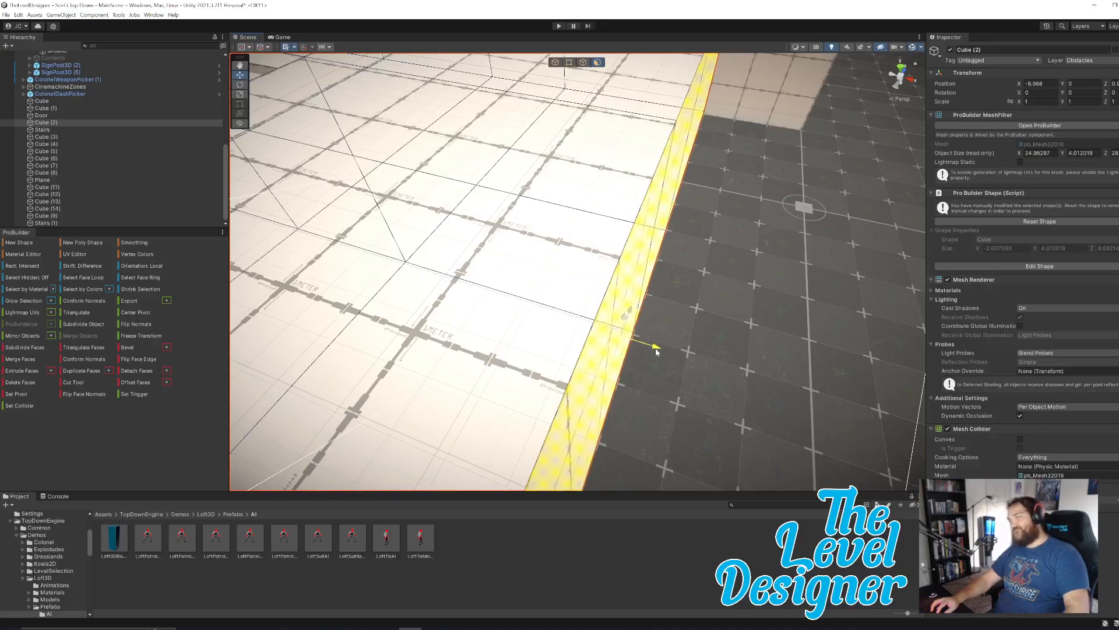
left_click_drag(656, 350, 660, 350)
Select the end face of the Cube (9) wall on the platform and extrude it about 1 m along X.
right_click_drag(733, 303, 771, 186)
left_click(688, 237)
right_click_drag(688, 237, 618, 276)
left_click(680, 300)
left_click(601, 272)
right_click_drag(716, 293, 728, 308)
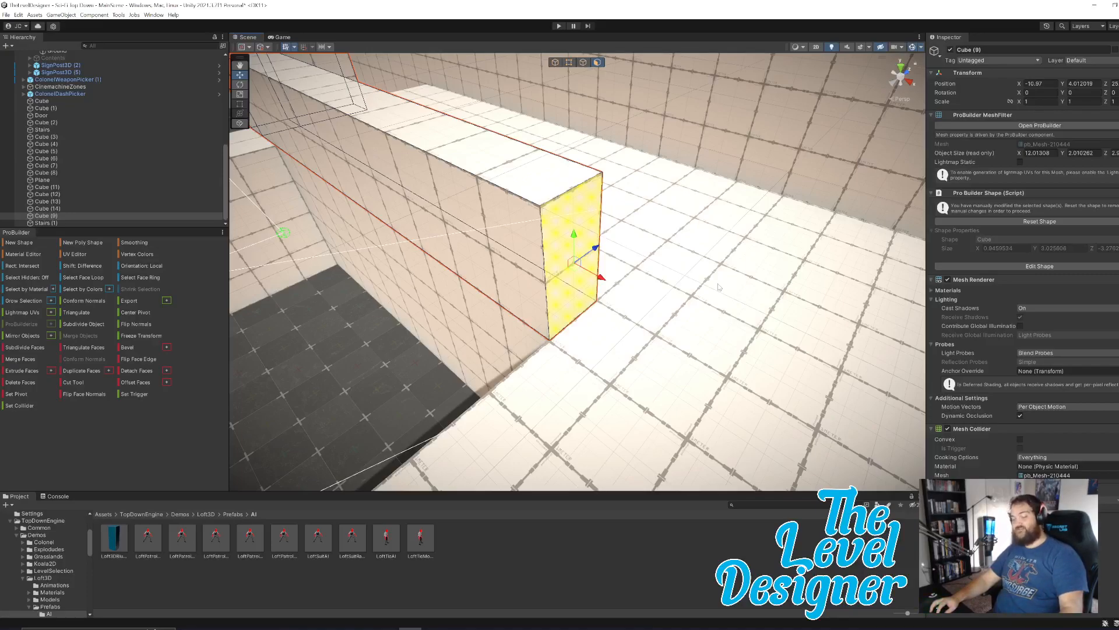
left_click_drag(599, 284, 667, 328, "shift")
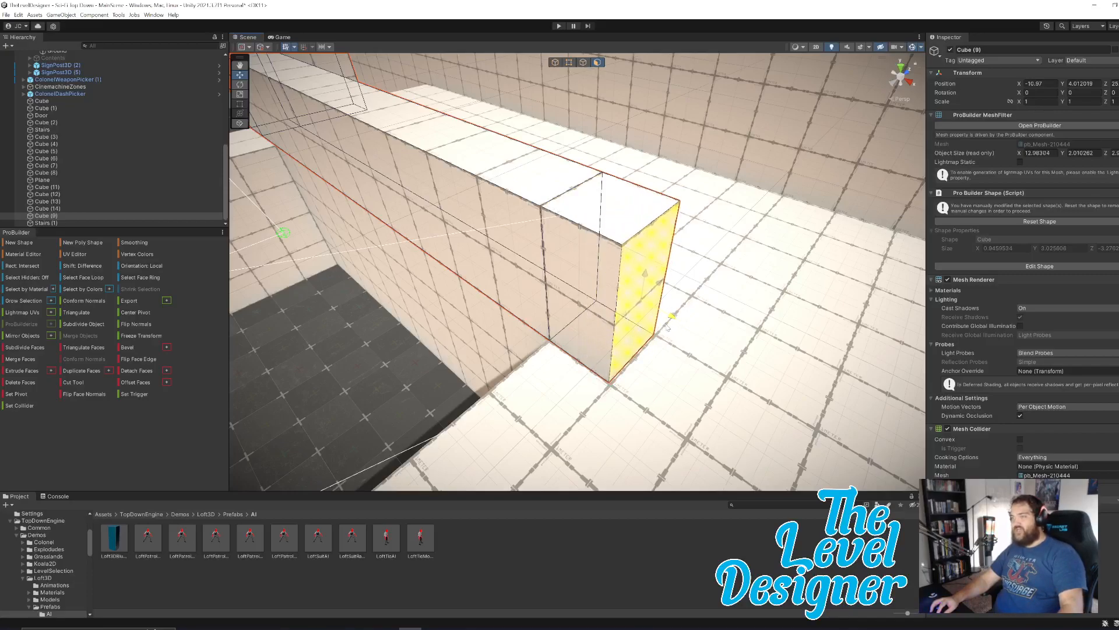
Extrude the side face of Cube (9)'s new end segment along Z to the platform edge, finishing with a short corner segment.
left_click(600, 286)
key("ctrl+e")
right_click_drag(692, 305, 471, 281)
left_click_drag(757, 312, 374, 200)
mouse_move(524, 239)
right_mouse_down()
mouse_move(452, 230)
mouse_move(517, 249)
right_mouse_up()
left_click_drag(645, 311, 451, 256)
right_click_drag(446, 258, 560, 291)
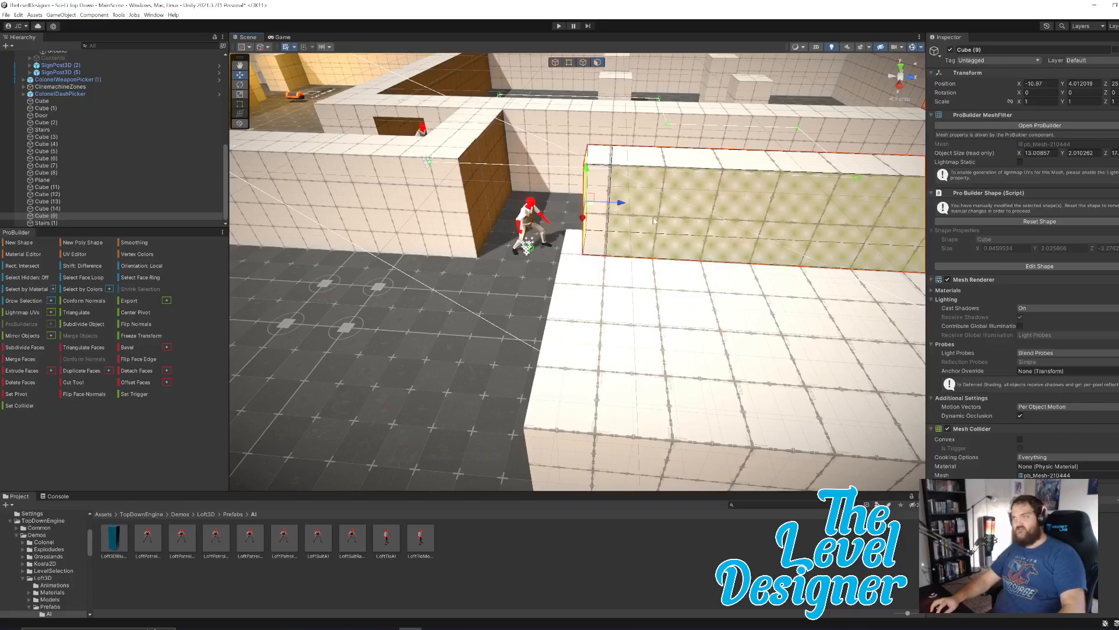
left_click(600, 205)
Extrude the inner side face of Cube (9)'s corner segment along the platform edge to an overall X size of about 17 m.
right_click_drag(599, 206, 620, 263)
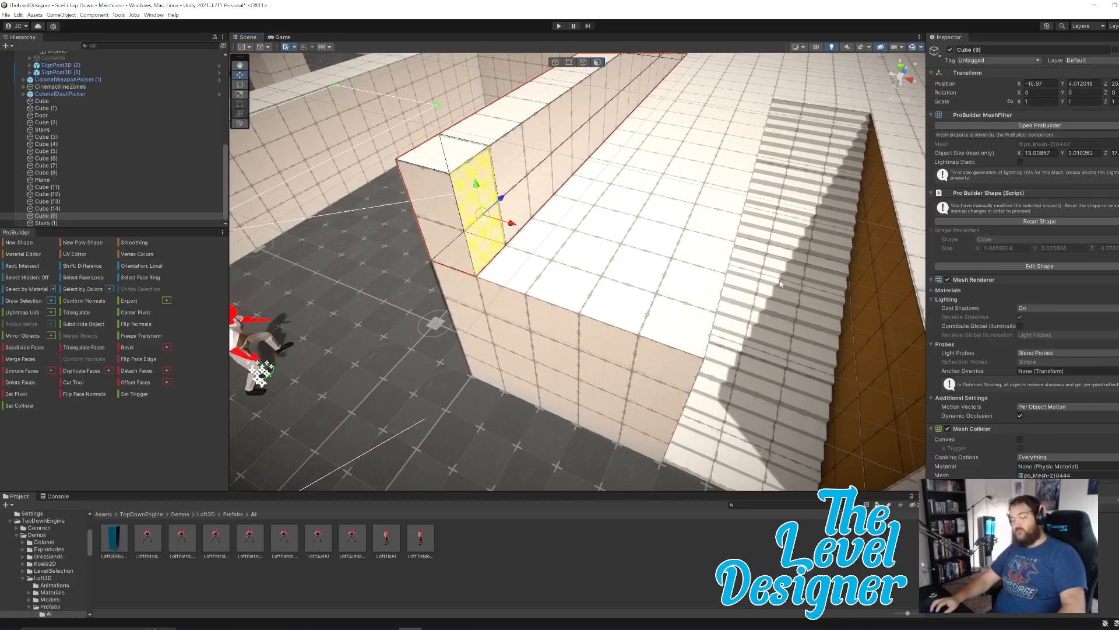
left_click_drag(546, 235, 512, 274)
left_click(449, 335)
key("s")
right_click_drag(607, 340, 621, 348)
Extrude the inward face of Cube (9)'s new corner along Z to form a return wall beside Stairs (1).
key("ctrl+e")
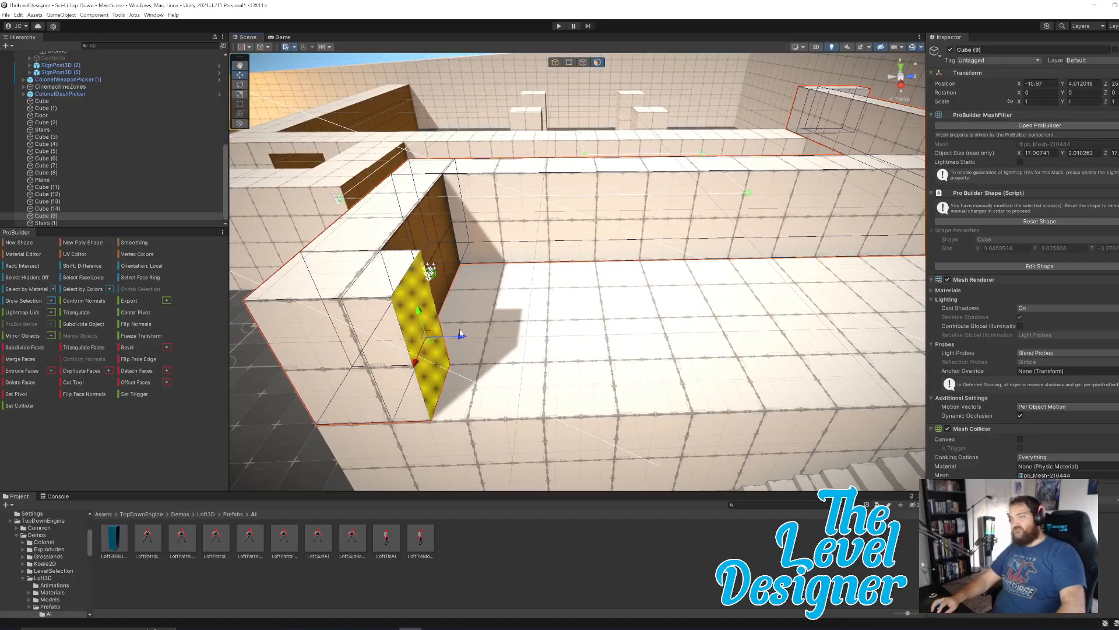
left_click_drag(462, 337, 808, 320)
right_click_drag(636, 320, 658, 318)
key("d")
left_click_drag(525, 292, 651, 306)
right_click_drag(702, 322, 575, 301)
key("d")
key("s")
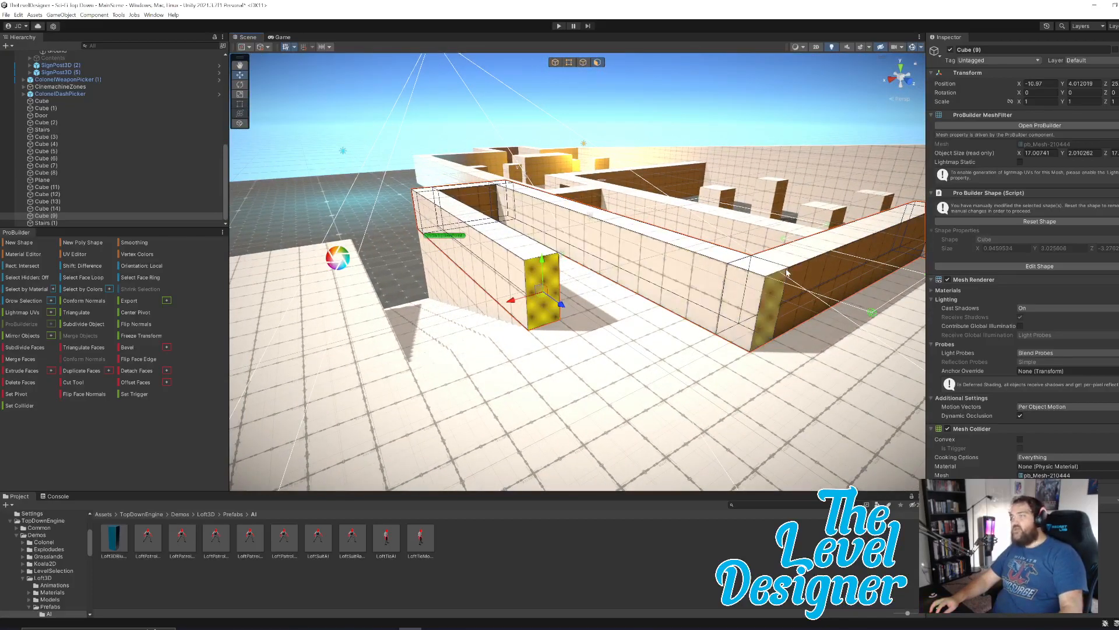
Create a cube about 2 × 2 × 2 m on the platform, on the open side of Stairs (1).
right_click_drag(786, 272, 678, 415)
key("w")
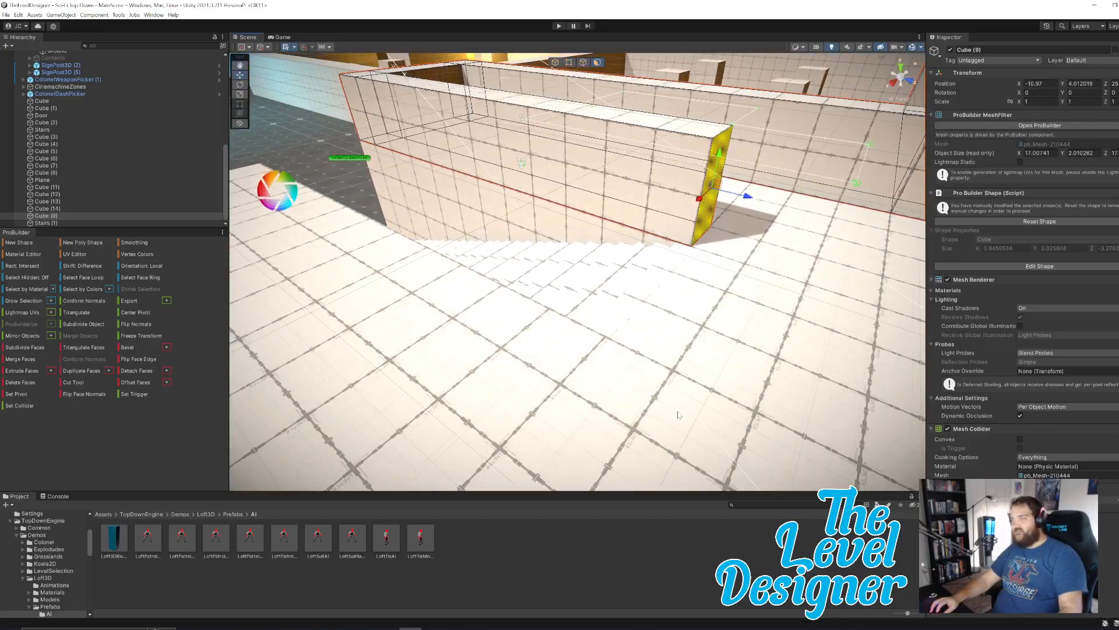
left_click(45, 243)
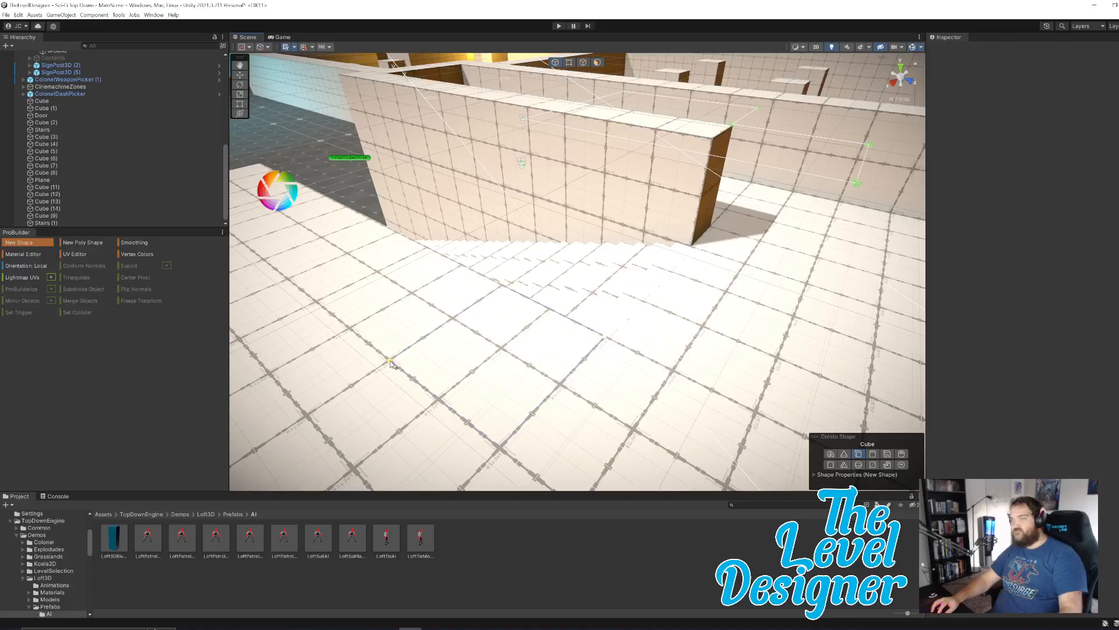
left_click_drag(390, 362, 605, 336)
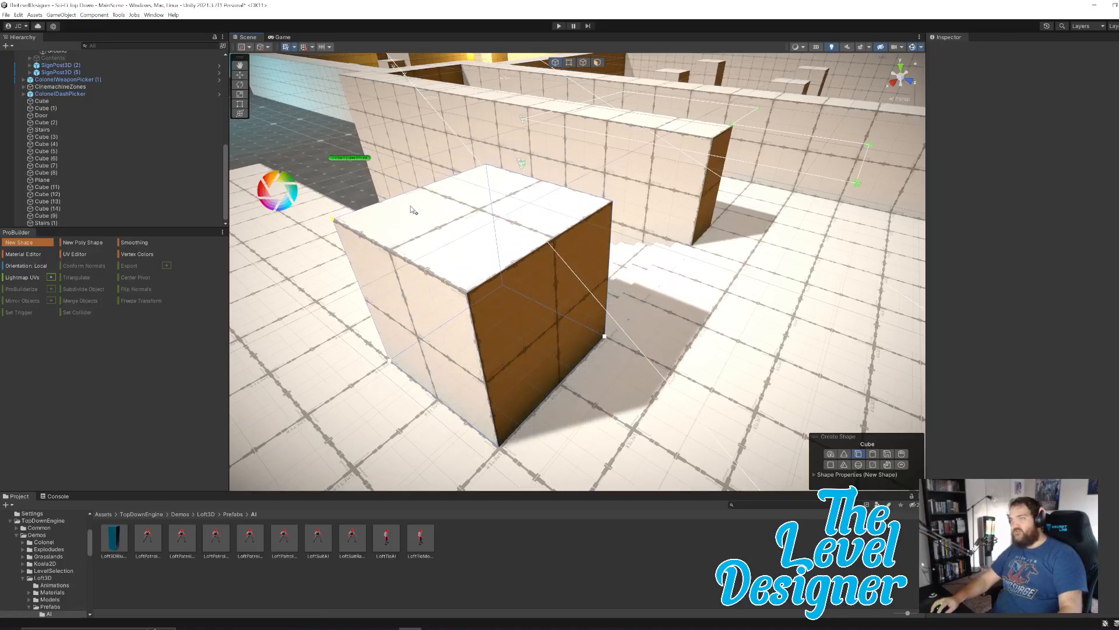
left_click(411, 211)
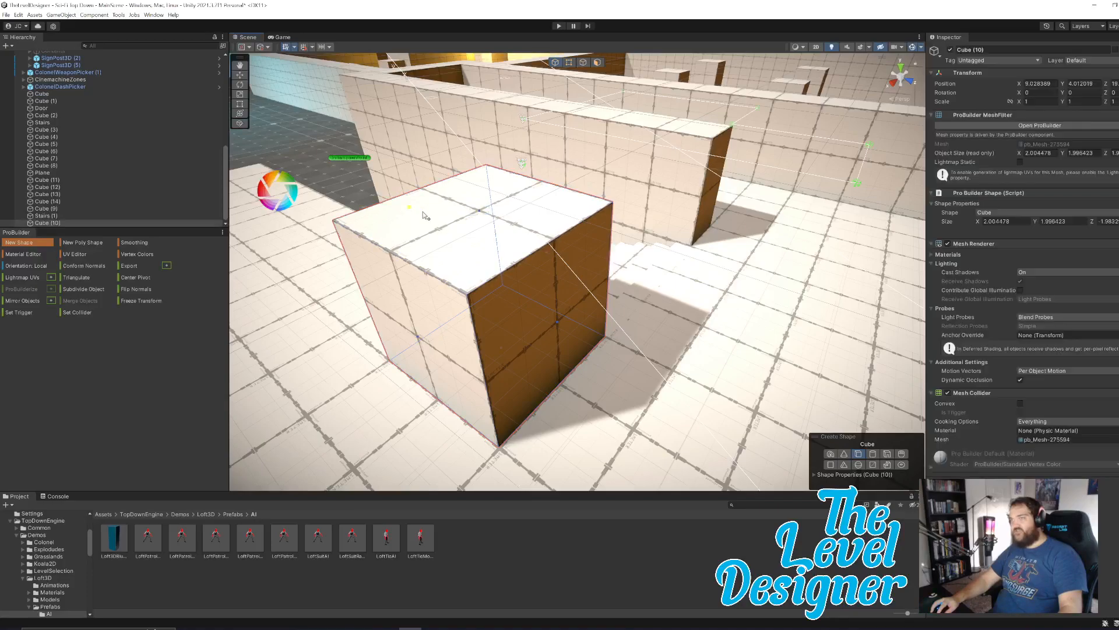
right_click_drag(554, 319, 790, 268)
key("a")
key("w")
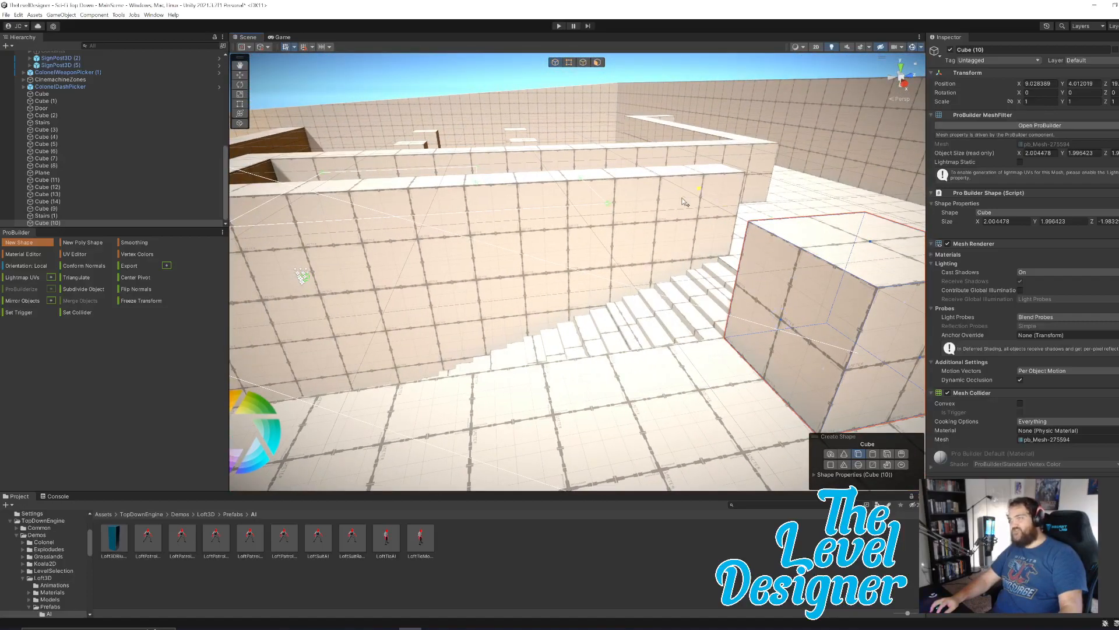
left_click(36, 243)
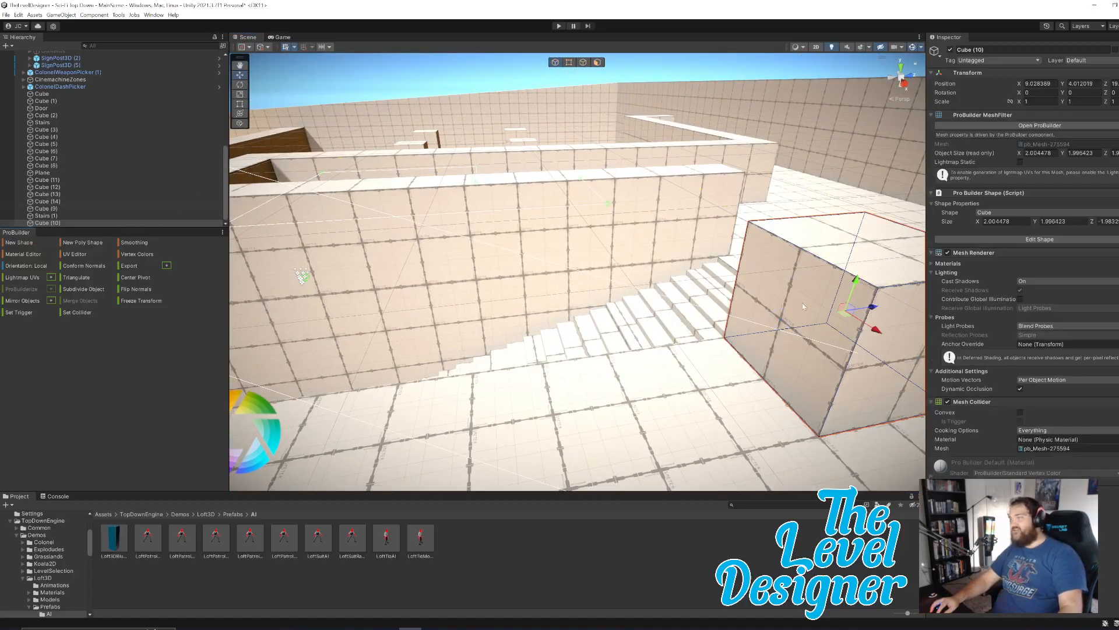
Move the X-facing side face of Cube (10) inward to make the block about 1 m thick.
left_click(597, 62)
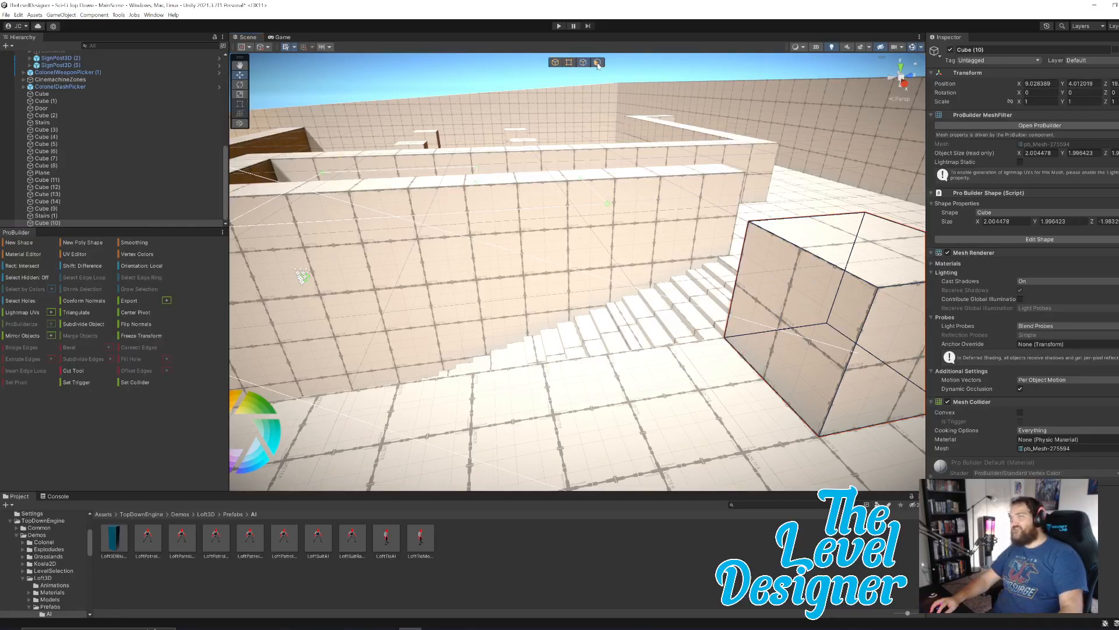
left_click(792, 295)
key("s")
right_click_drag(727, 317, 727, 320)
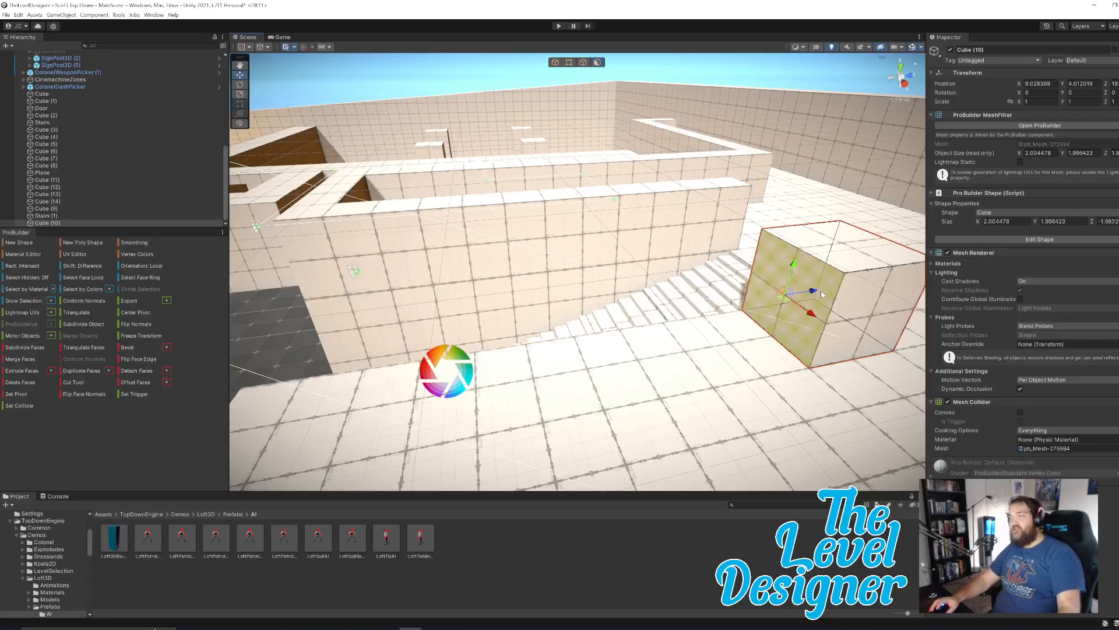
right_click_drag(671, 304, 736, 318)
key("w")
left_click(744, 333)
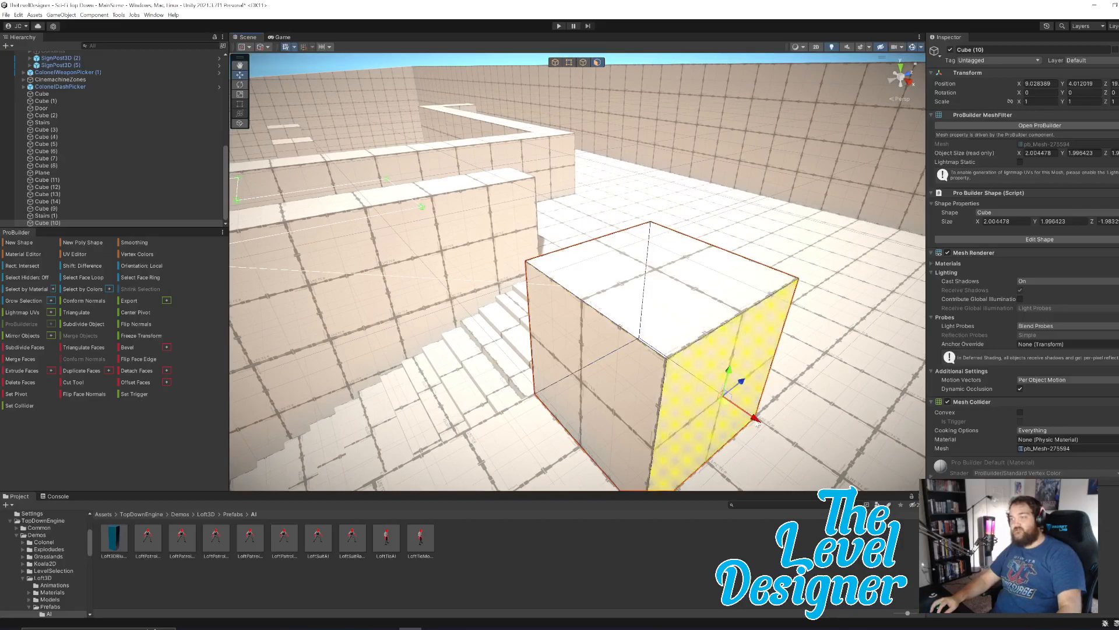
left_click_drag(758, 420, 667, 384)
Stretch Cube (10) along Z beside the stairs and extrude its end face one more segment to the platform edge.
left_click(558, 350)
right_click_drag(680, 324, 579, 327)
key("s")
left_click_drag(760, 313, 366, 277)
right_click_drag(595, 334, 606, 337)
key("a")
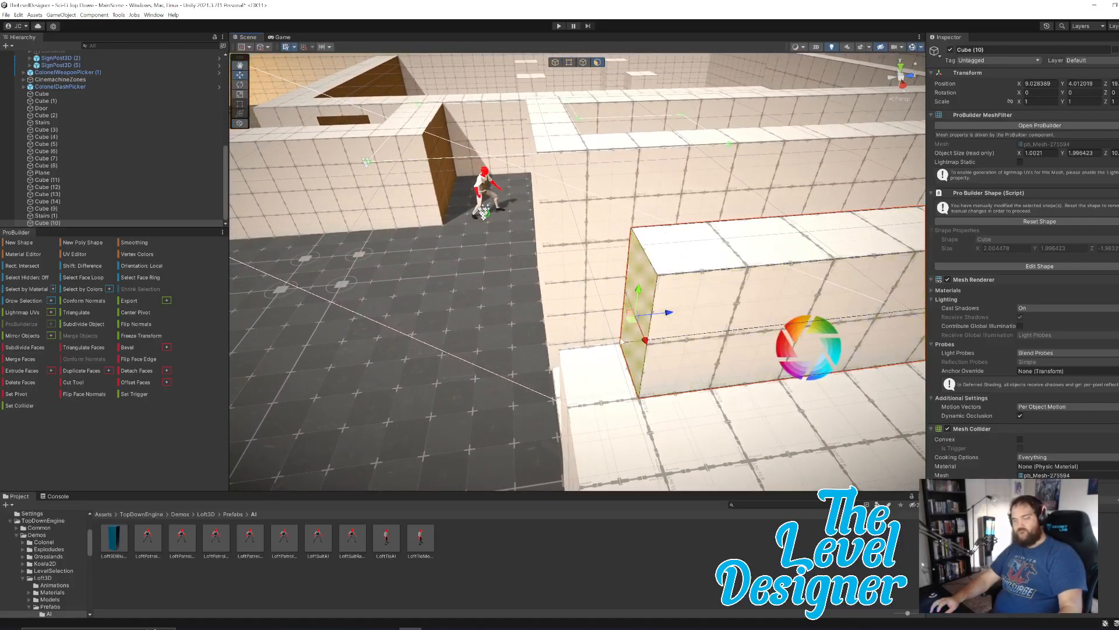
left_click_drag(631, 319, 599, 325)
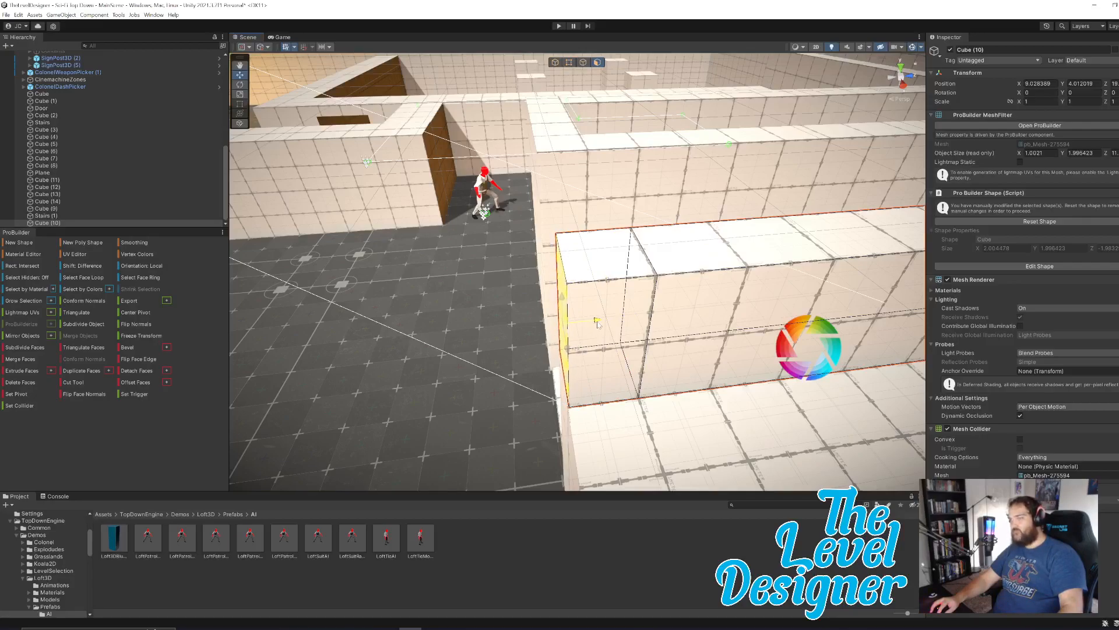
left_click(607, 360)
Extrude the outer side face of Cube (10)'s end segment along X in two segments, to an overall width of about 5 m.
key("a")
right_click_drag(609, 364, 795, 359)
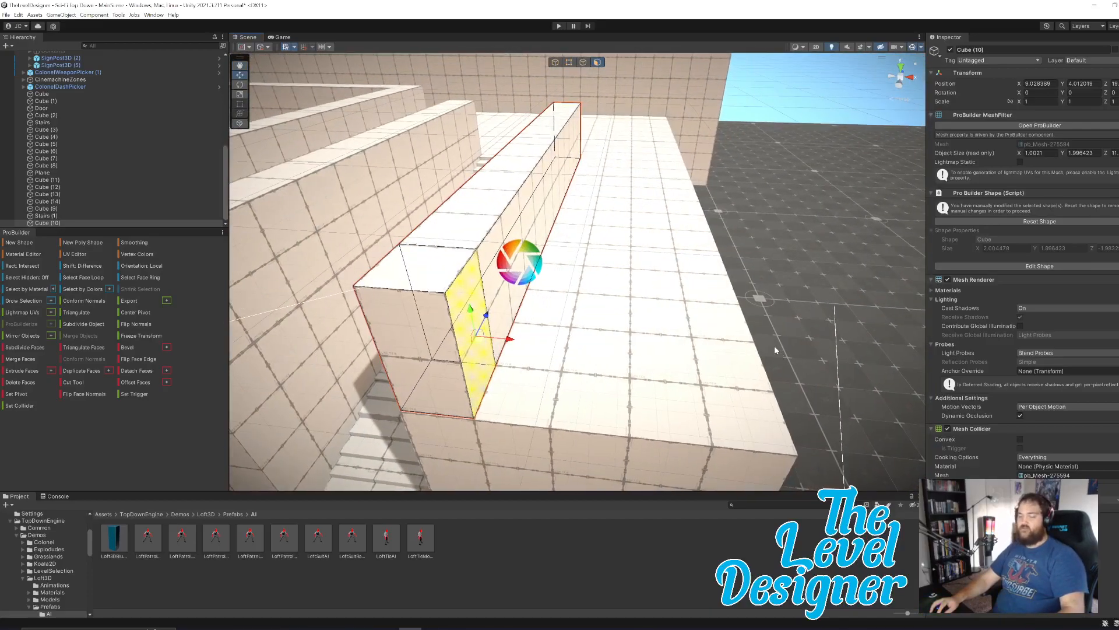
key("ctrl+e")
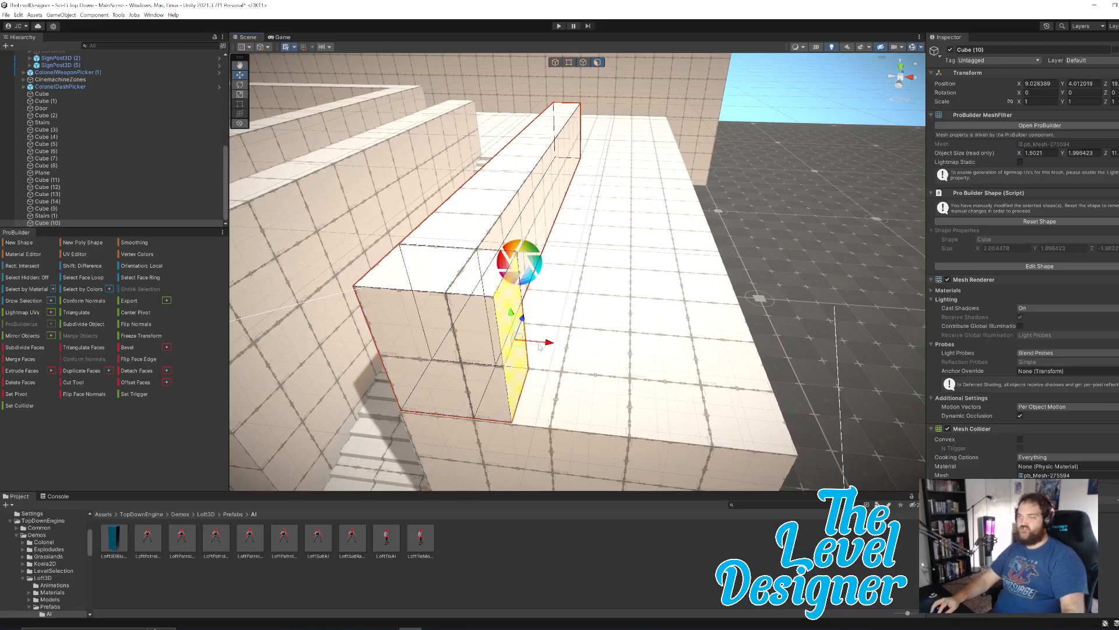
left_click_drag(552, 344, 761, 380)
key("d")
right_click_drag(792, 355, 804, 358)
key("ctrl+e")
left_click_drag(685, 357, 725, 367)
Extrude the inward face of Cube (10)'s corner segment along Z into a long wall on the platform's outer edge.
left_click_drag(741, 290, 545, 293, "alt")
left_click_drag(673, 277, 493, 293, "alt")
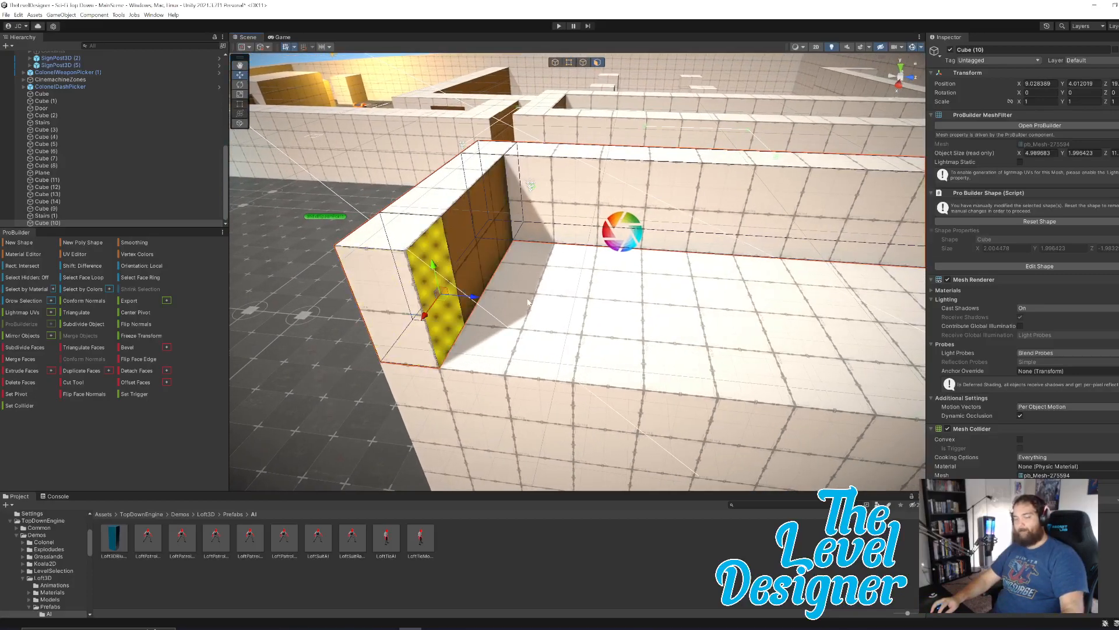
key("ctrl+e")
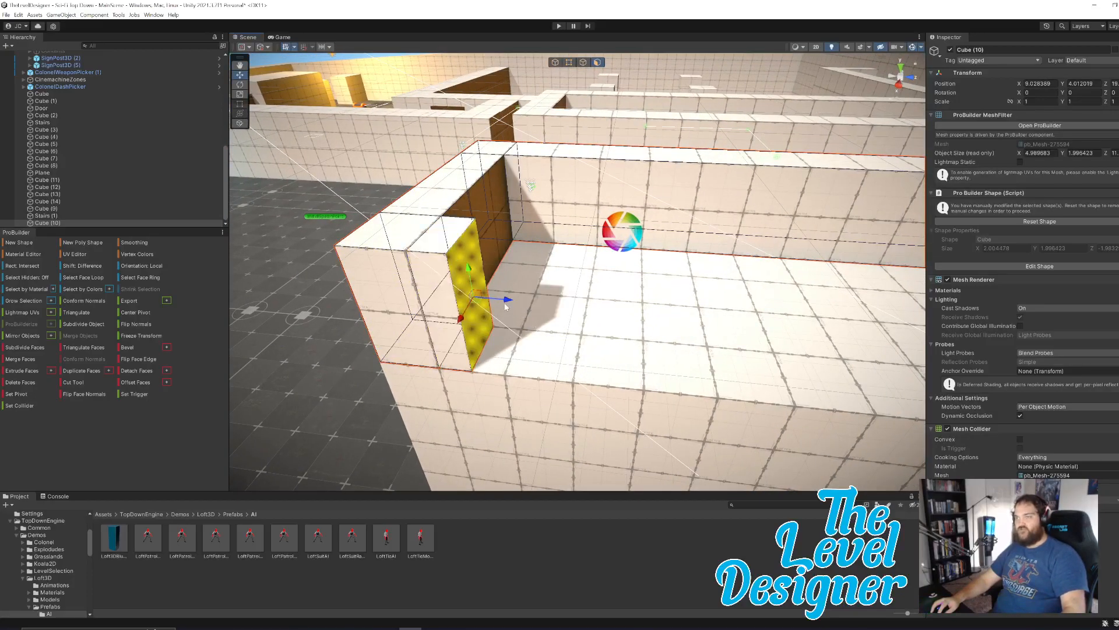
left_click_drag(507, 304, 807, 324)
key("d")
right_click_drag(807, 323, 484, 324)
key("s")
left_click_drag(476, 294, 827, 321)
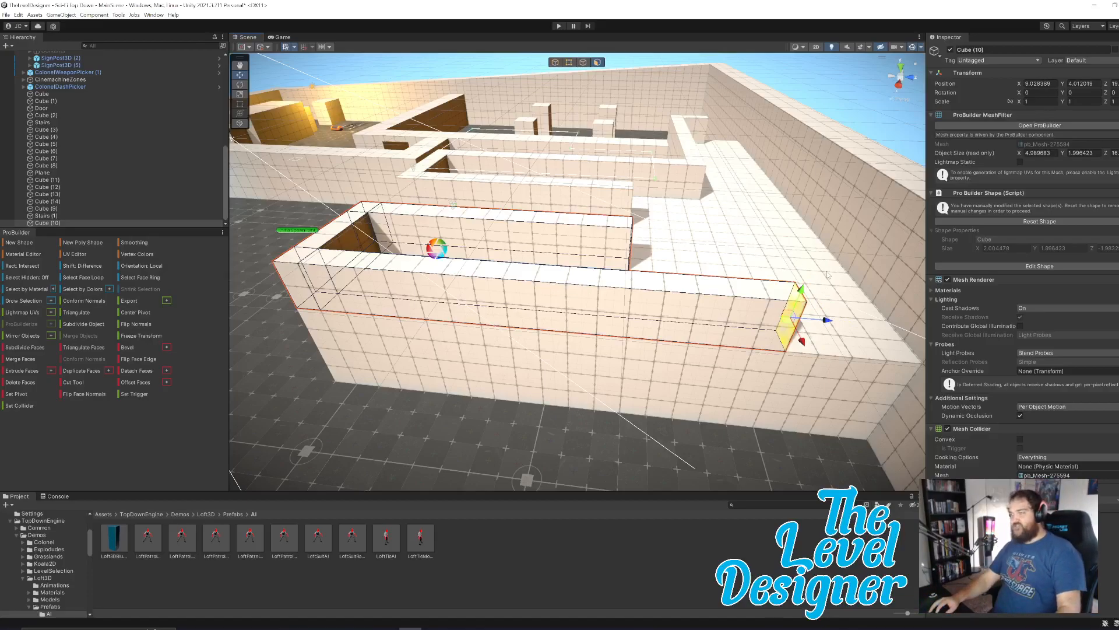
Select the end face of the Cube (4) boundary wall and extend it along X past the raised platform.
left_click_drag(825, 275, 751, 305, "alt")
left_click(778, 305)
right_click_drag(751, 306, 801, 315)
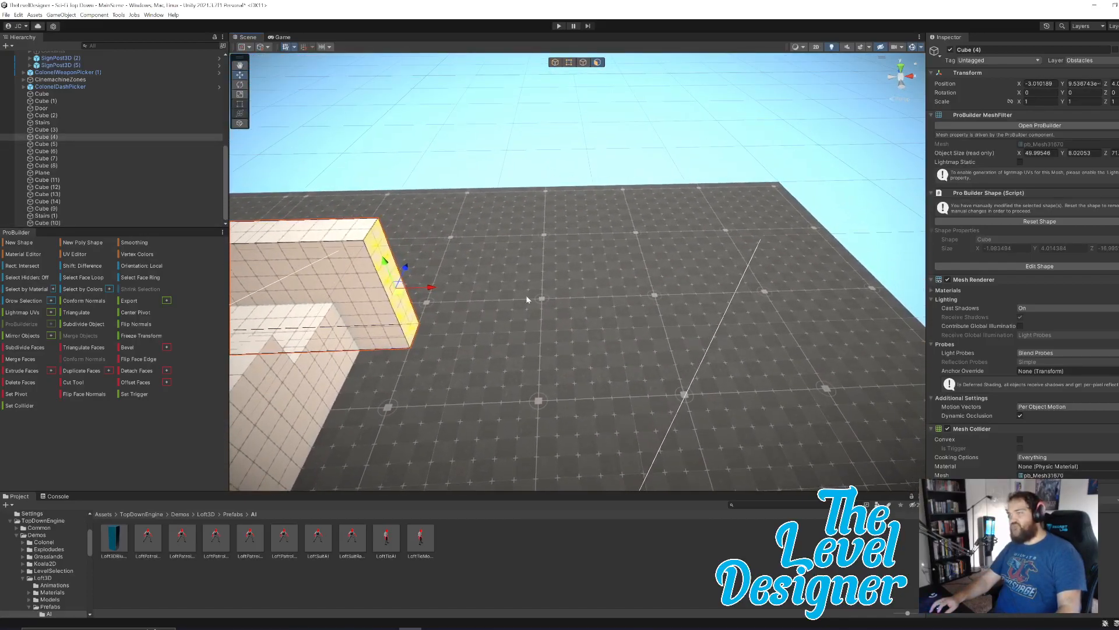
left_click_drag(432, 289, 973, 286)
right_click_drag(777, 337, 471, 321)
scroll(735, 321, "up", 3)
key("w")
mouse_move(734, 321)
right_mouse_down()
mouse_move(727, 301)
mouse_move(622, 294)
mouse_move(752, 335)
mouse_move(736, 334)
right_mouse_up()
key("d")
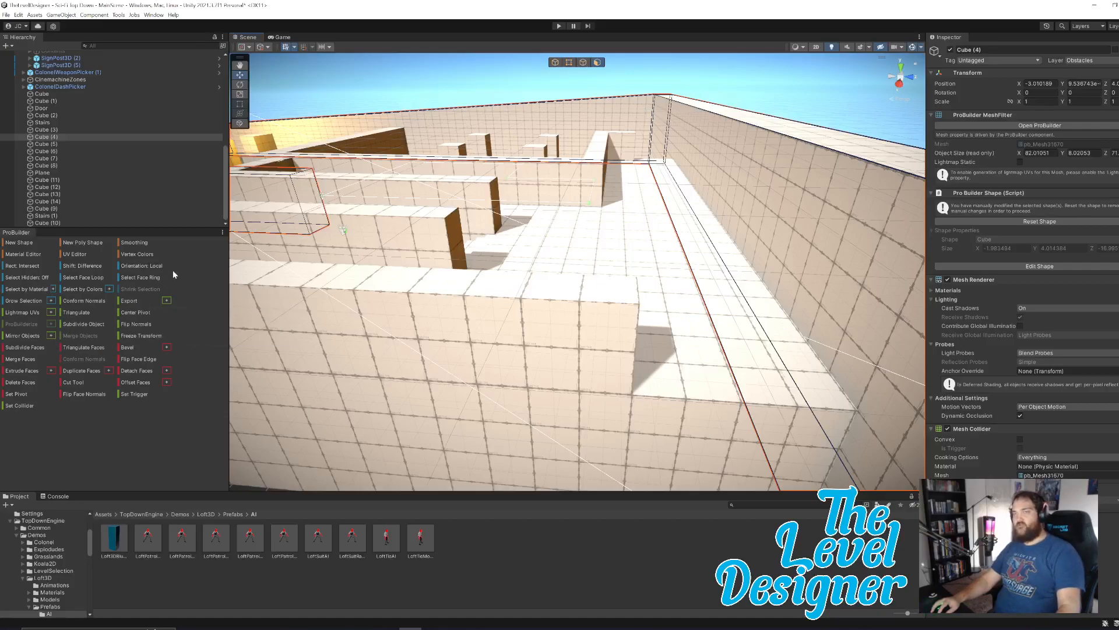
Try to place a Door shape across the gap between the end of the Cube (10) wall and the boundary wall, and undo it.
left_click(18, 242)
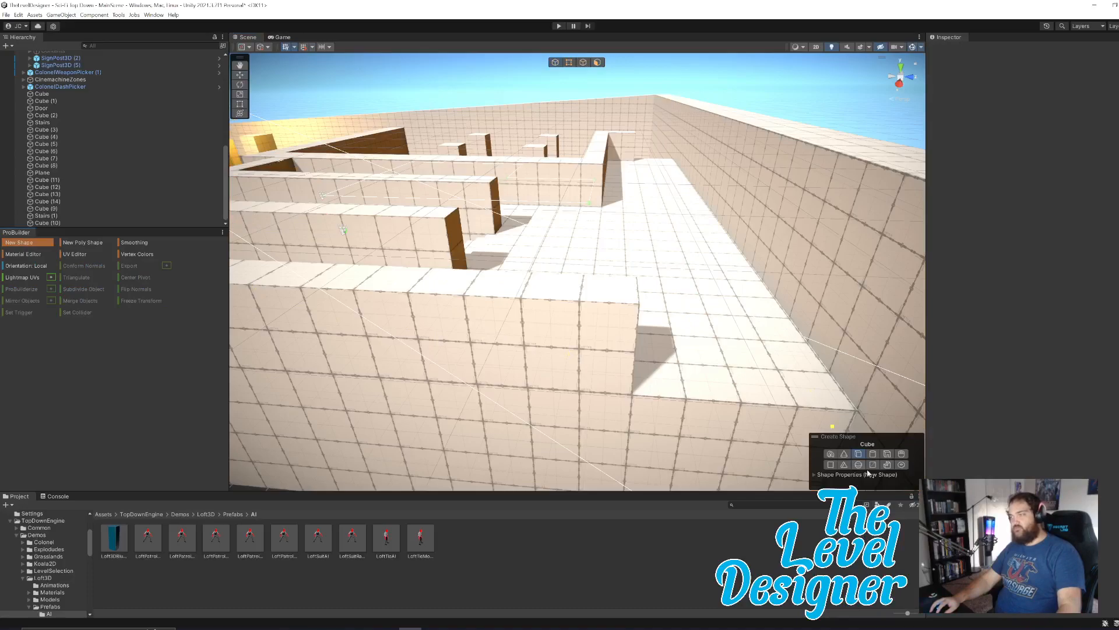
left_click(888, 455)
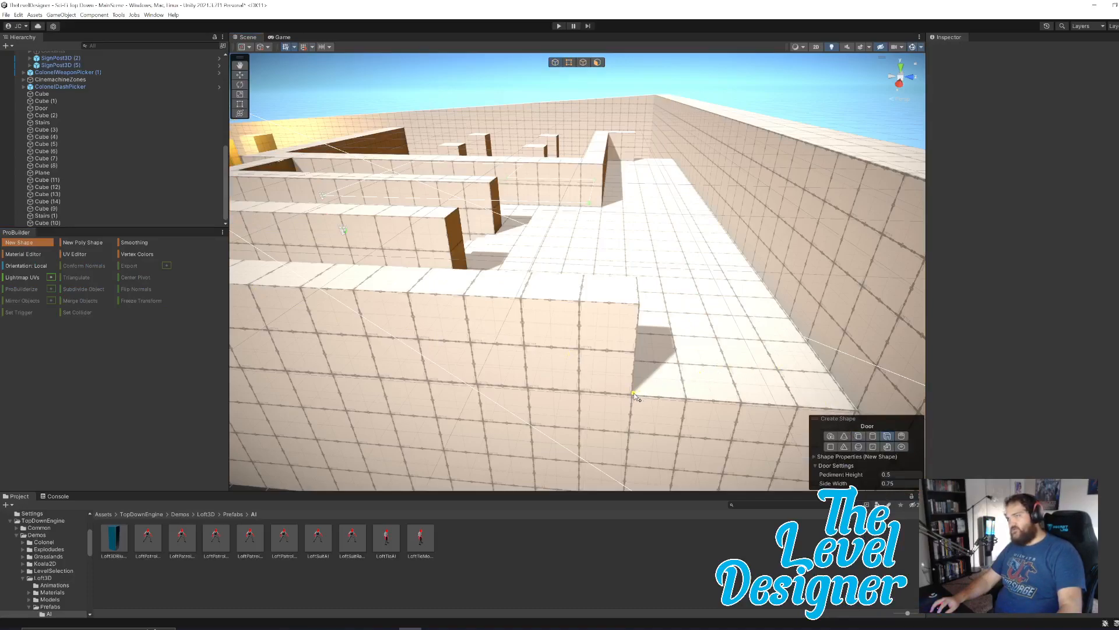
left_click_drag(821, 376, 835, 378)
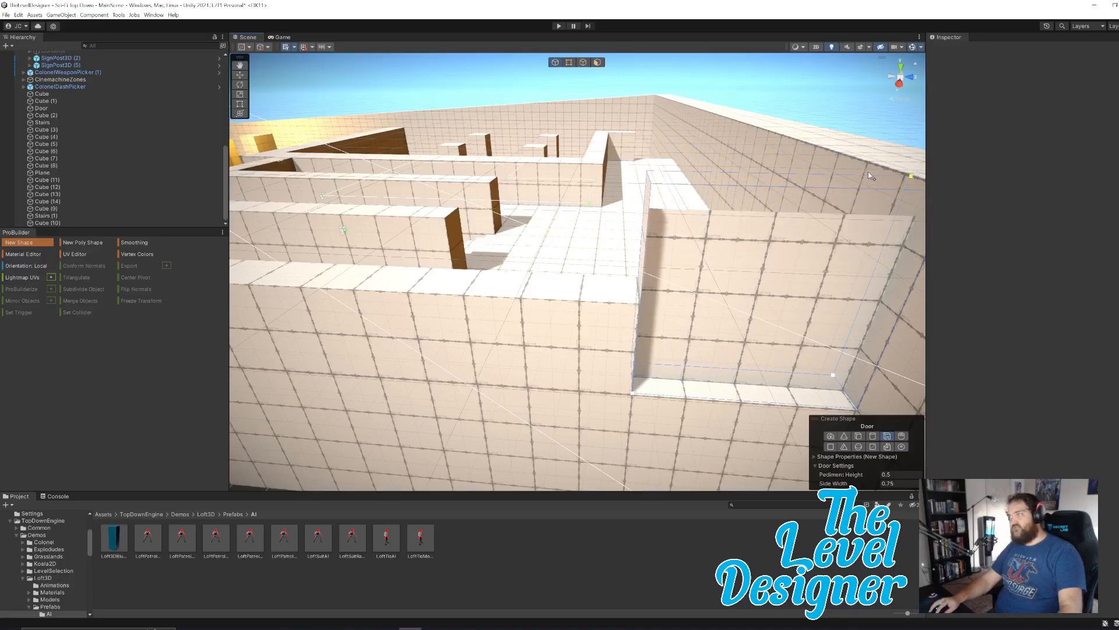
left_click(868, 172)
right_click_drag(674, 282, 748, 303)
key("ctrl+z")
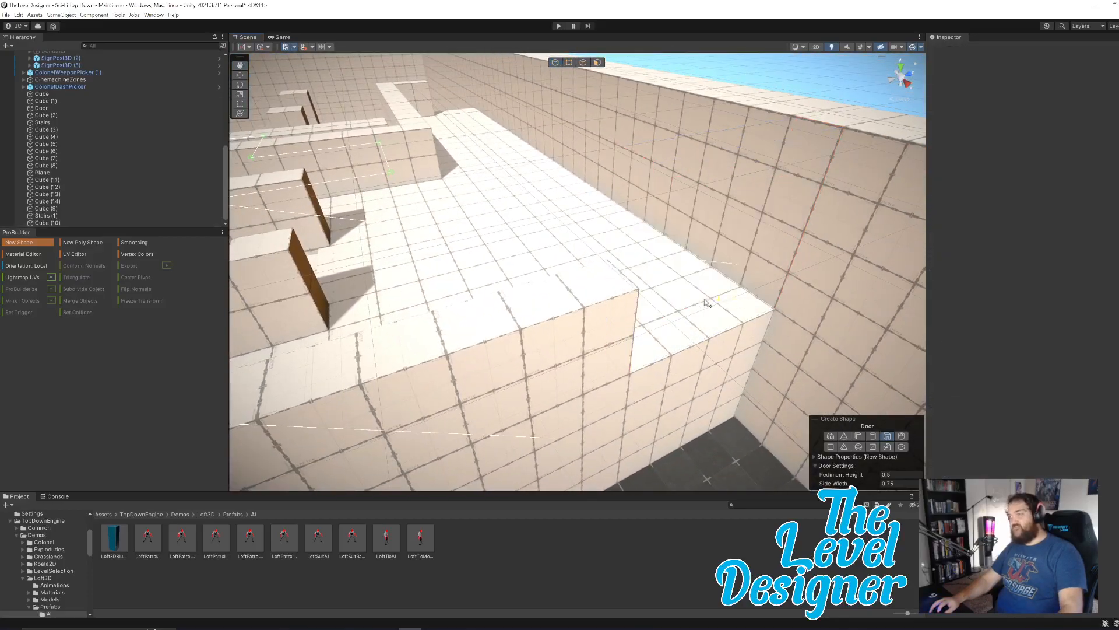
Create a Door shape about 3 m wide, 3 m high and 1 m deep on the raised platform's floor.
key("w")
right_click_drag(618, 239, 583, 240)
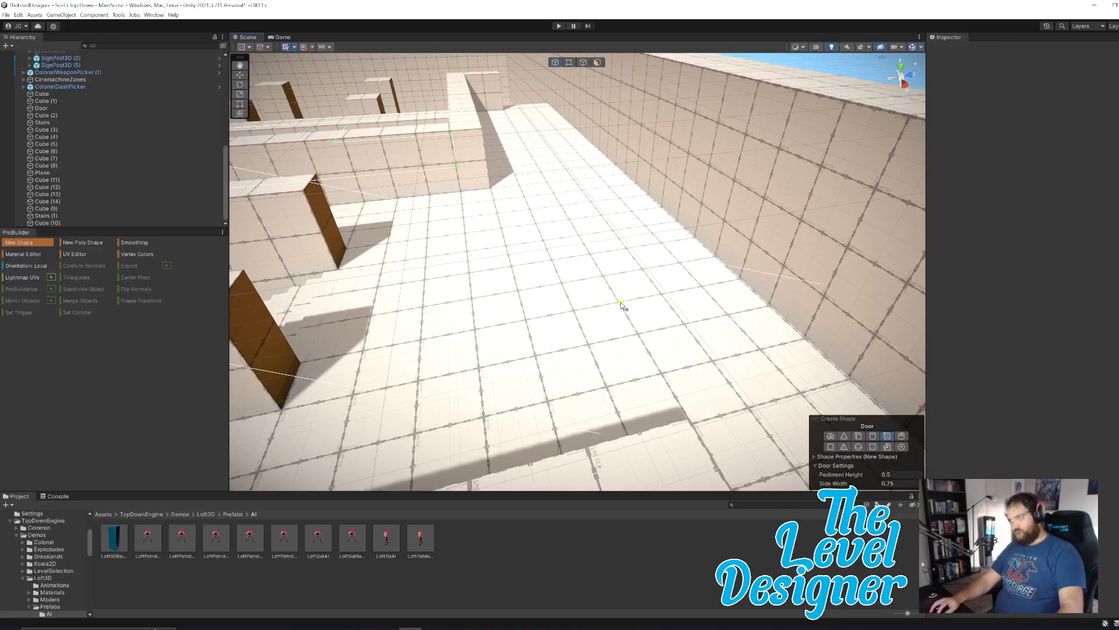
left_click_drag(669, 345, 748, 410)
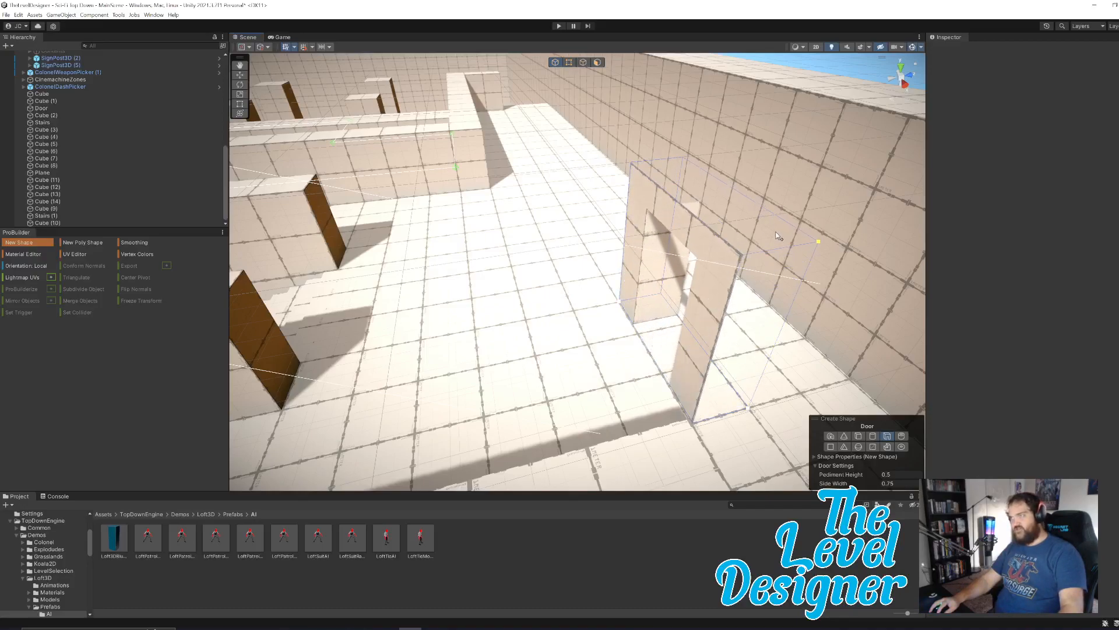
left_click(776, 236)
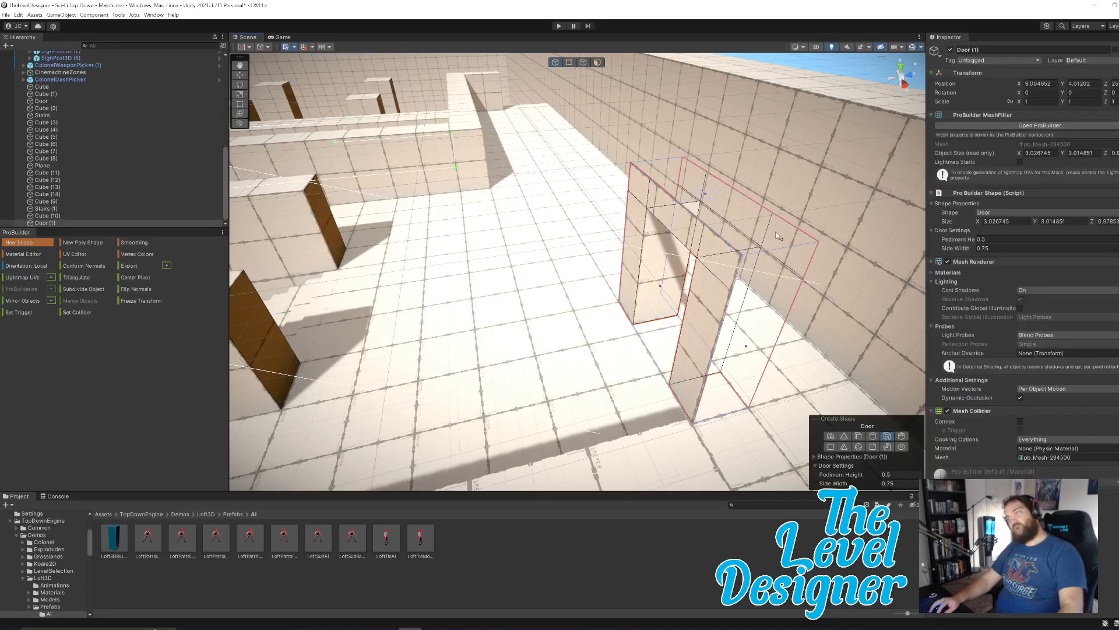
Rotate the new Door (1) by 90 degrees about Y to face along the platform.
key("s")
right_click_drag(776, 235, 745, 332)
key("d")
key("a")
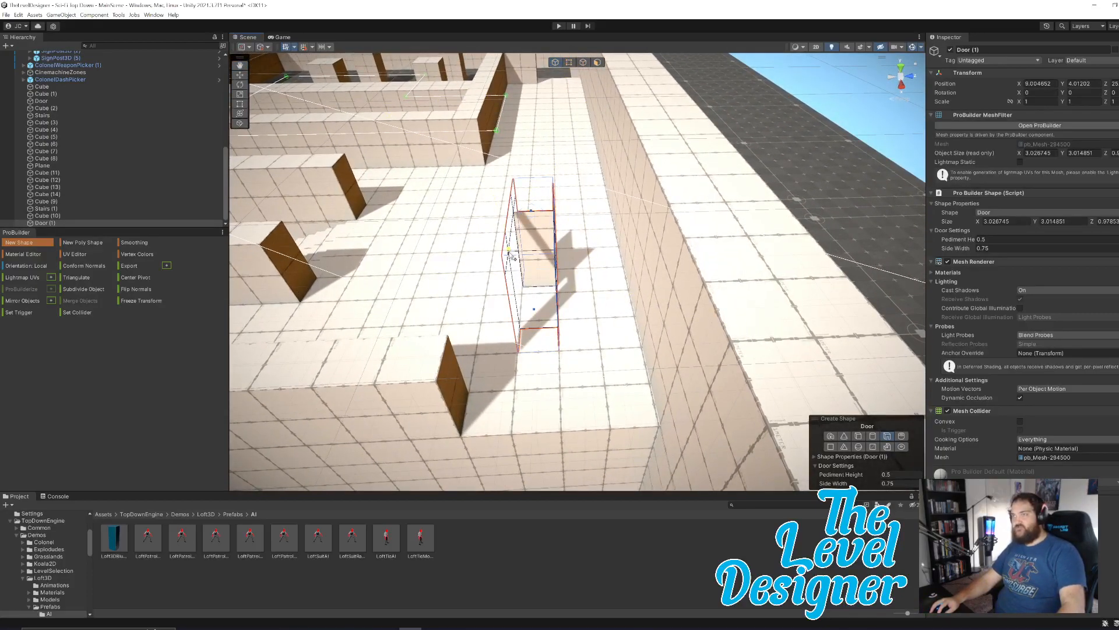
key("w")
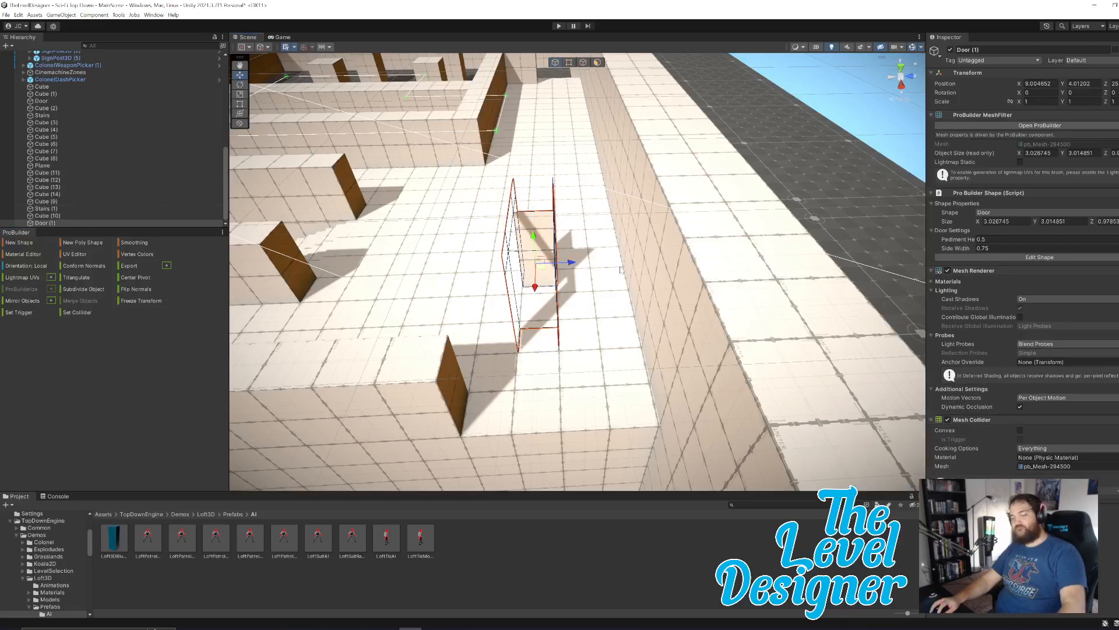
key("e")
left_click_drag(563, 283, 448, 283)
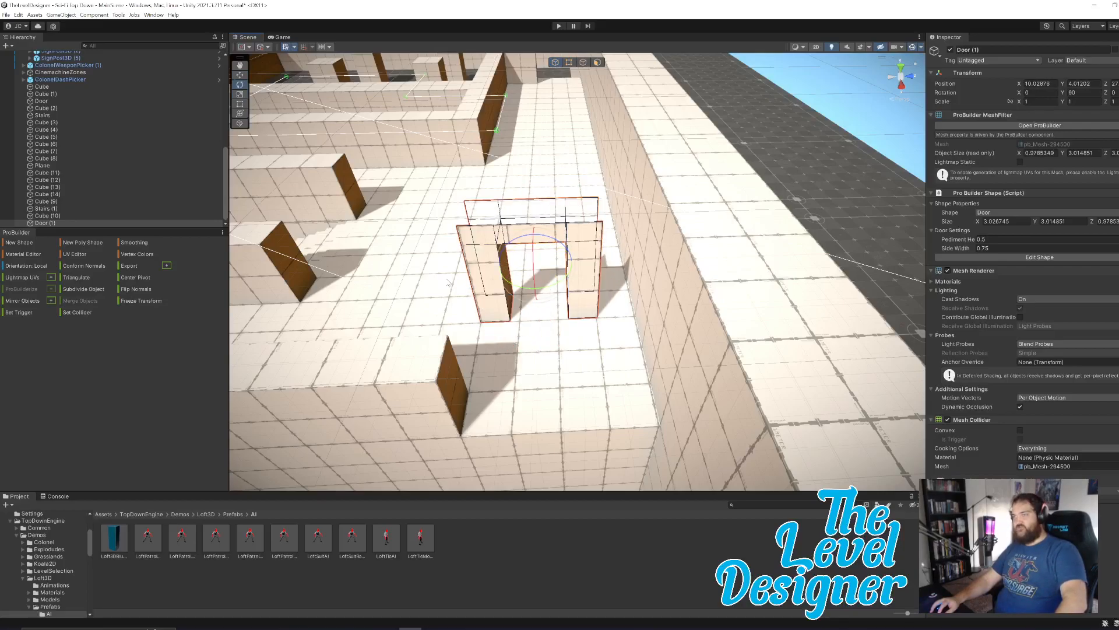
Move Door (1) along X into the opening beside the boundary wall.
key("w")
left_click_drag(536, 287, 511, 402)
left_click_drag(625, 356, 665, 400, "alt")
right_click_drag(665, 401, 858, 349)
right_click_drag(657, 359, 679, 363)
Examine the Cube (4) boundary wall and its faces beside Door (1) for alignment with the doorway.
left_click(485, 349)
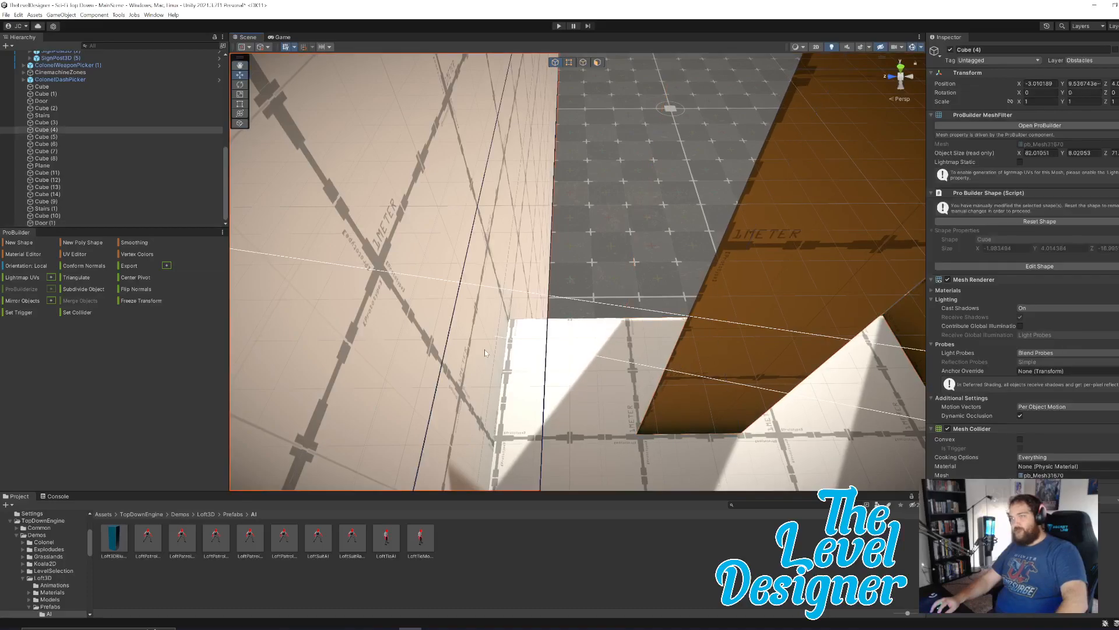
right_click_drag(645, 275, 238, 210)
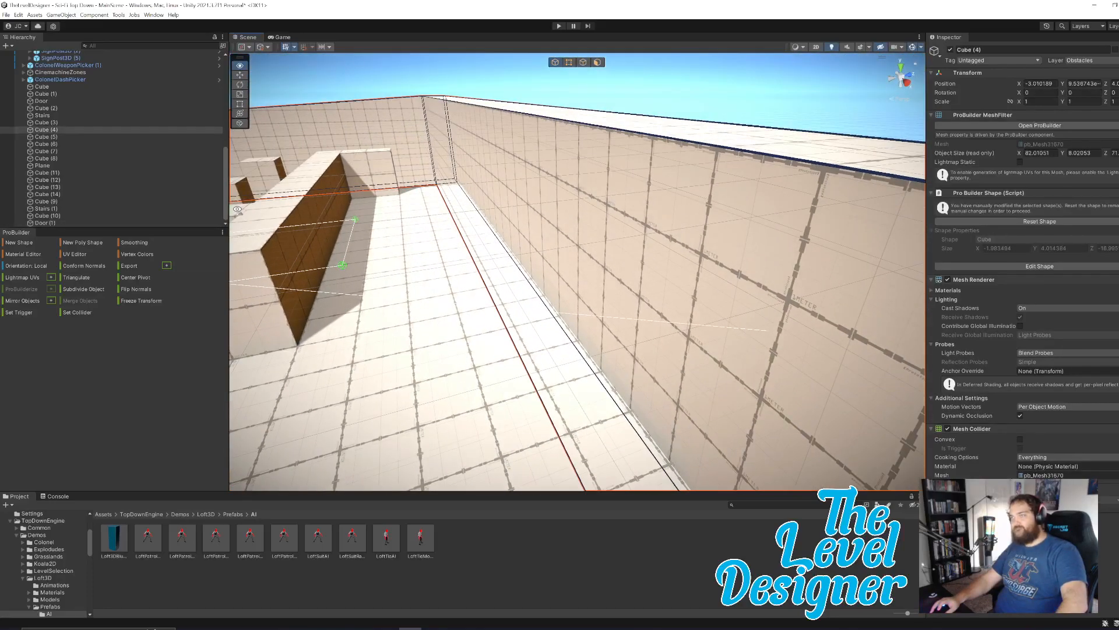
left_click(536, 175)
left_click(599, 62)
left_click(587, 159)
right_click_drag(588, 159, 589, 349)
left_click_drag(566, 329, 570, 333)
right_click_drag(586, 332, 745, 230)
left_click(770, 126)
Nudge Door (1) along X to a position of about 13.04, in line with the adjoining wall.
key("w")
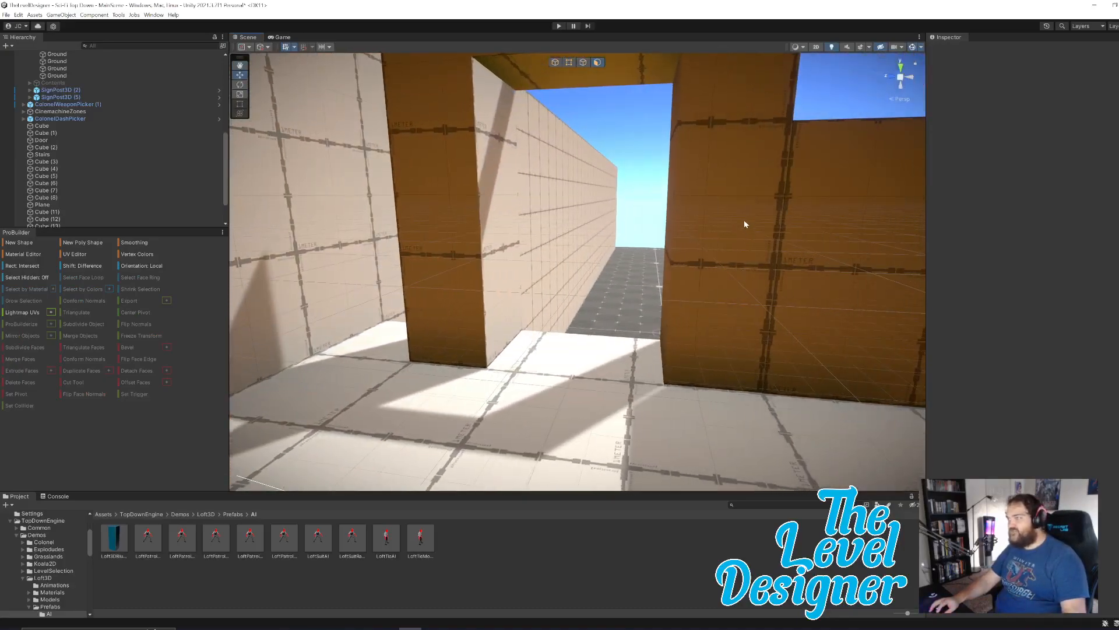
left_click(735, 204)
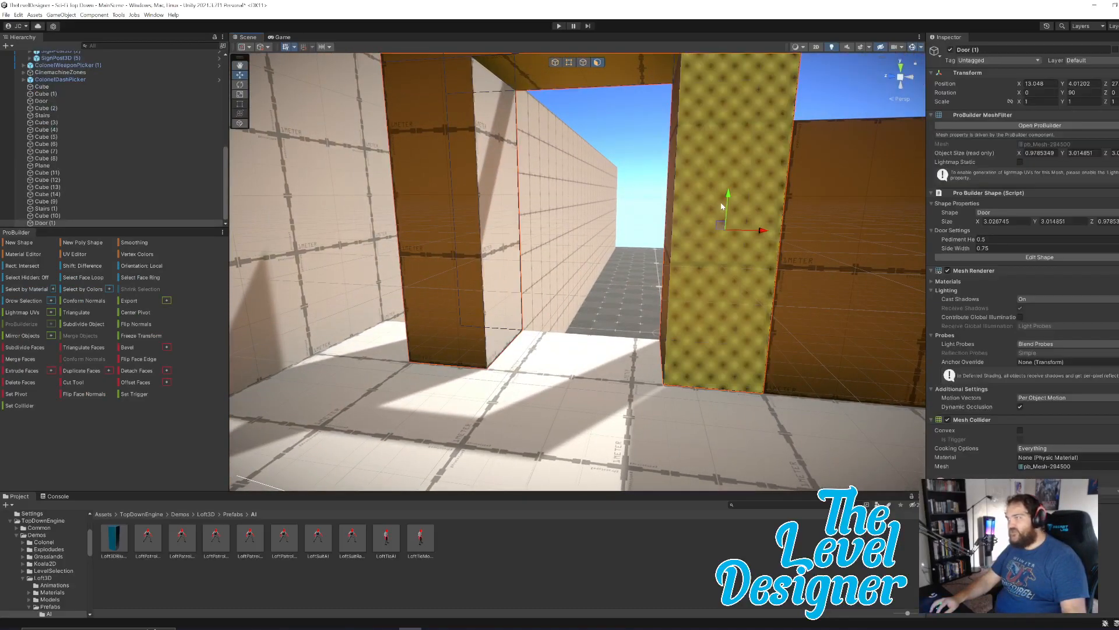
left_click_drag(620, 195, 624, 199)
left_click(824, 104)
key("d")
right_click_drag(737, 213, 737, 213)
key("w")
right_click_drag(618, 199, 621, 224)
key("s")
key("s")
right_click_drag(642, 232, 647, 260)
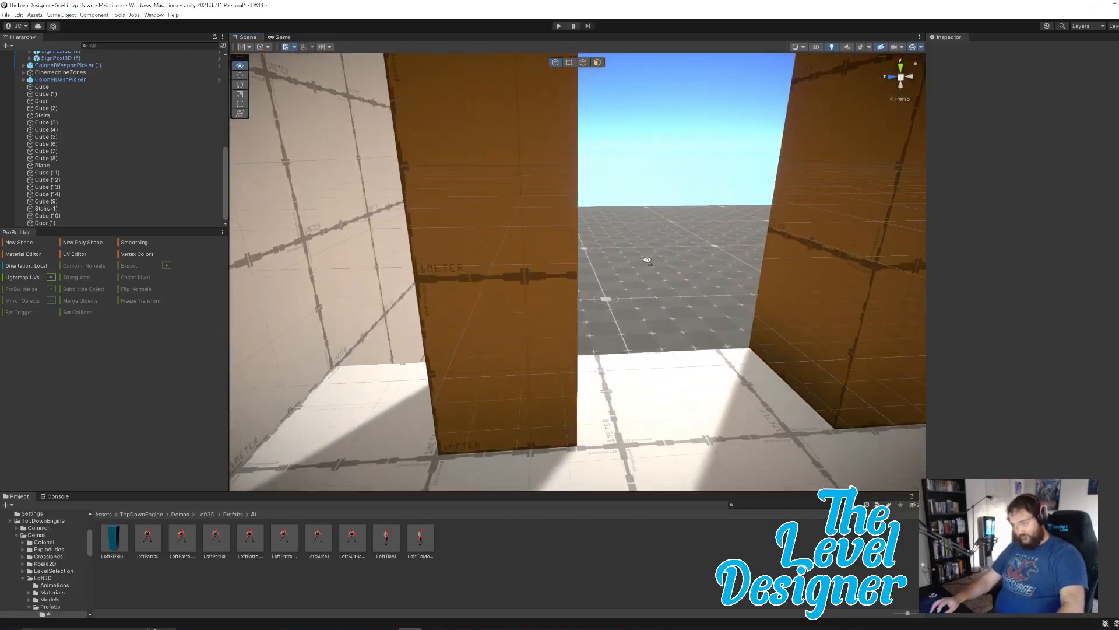
left_click(525, 269)
right_click_drag(656, 117, 681, 138)
left_click_drag(673, 125, 671, 125)
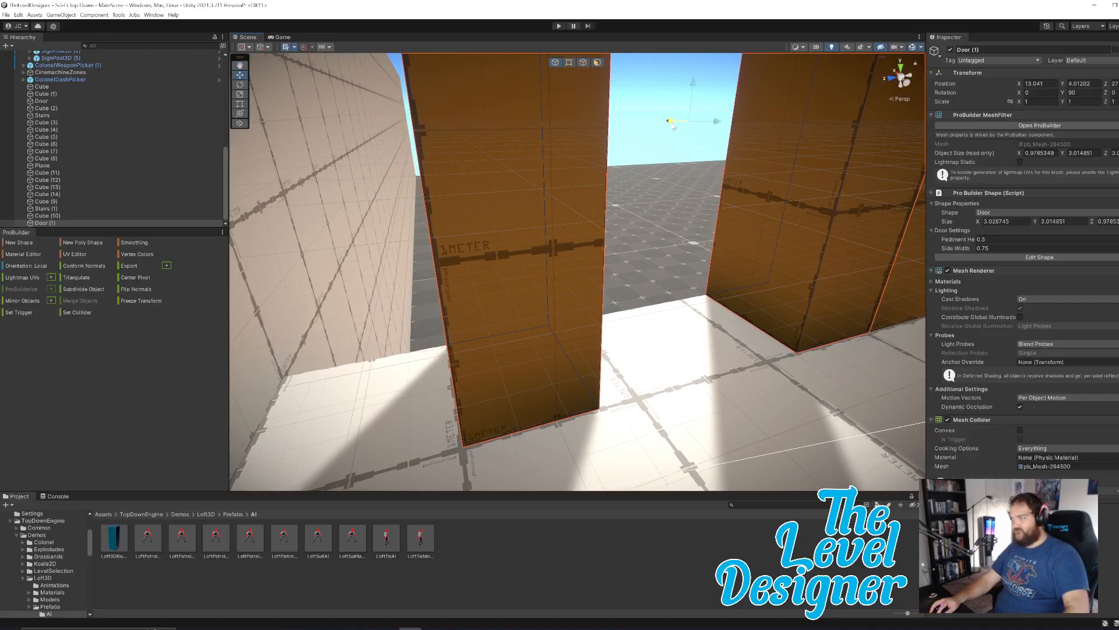
left_click(673, 189)
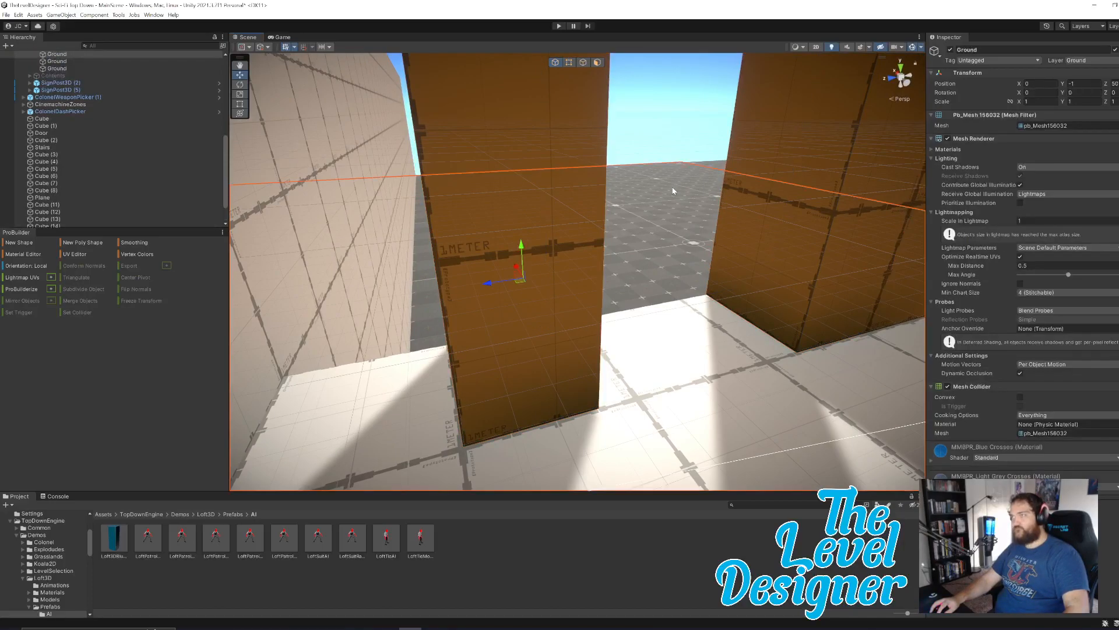
left_click(653, 154)
Create a Cube shape about 1 m wide and 1.3 m high in the gap between Door (1) and the boundary wall.
right_click_drag(677, 208, 601, 260)
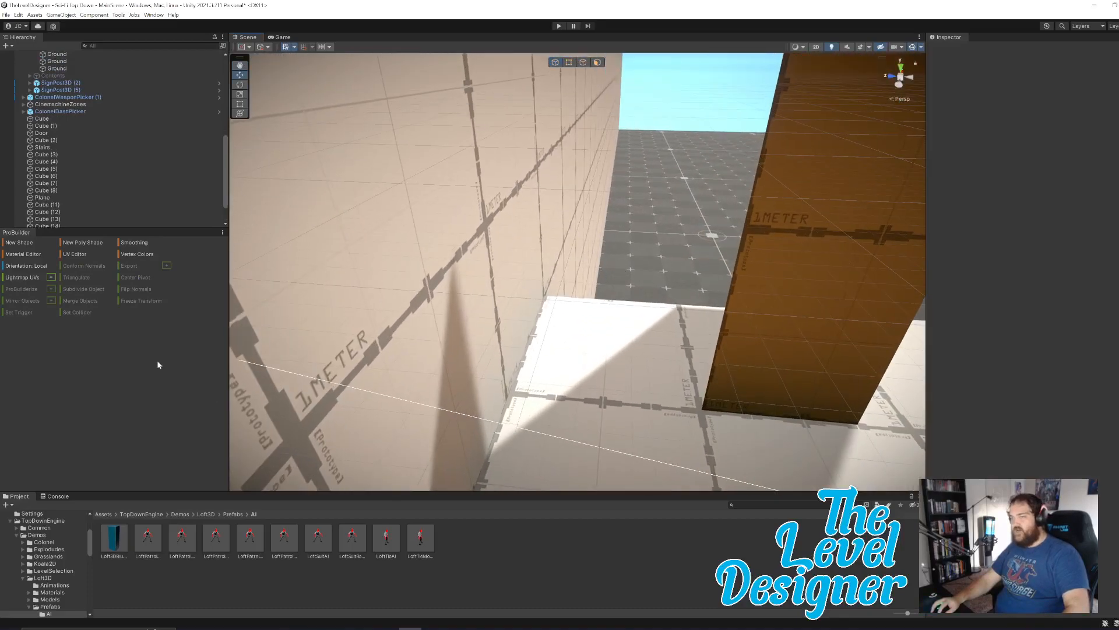
left_click(19, 243)
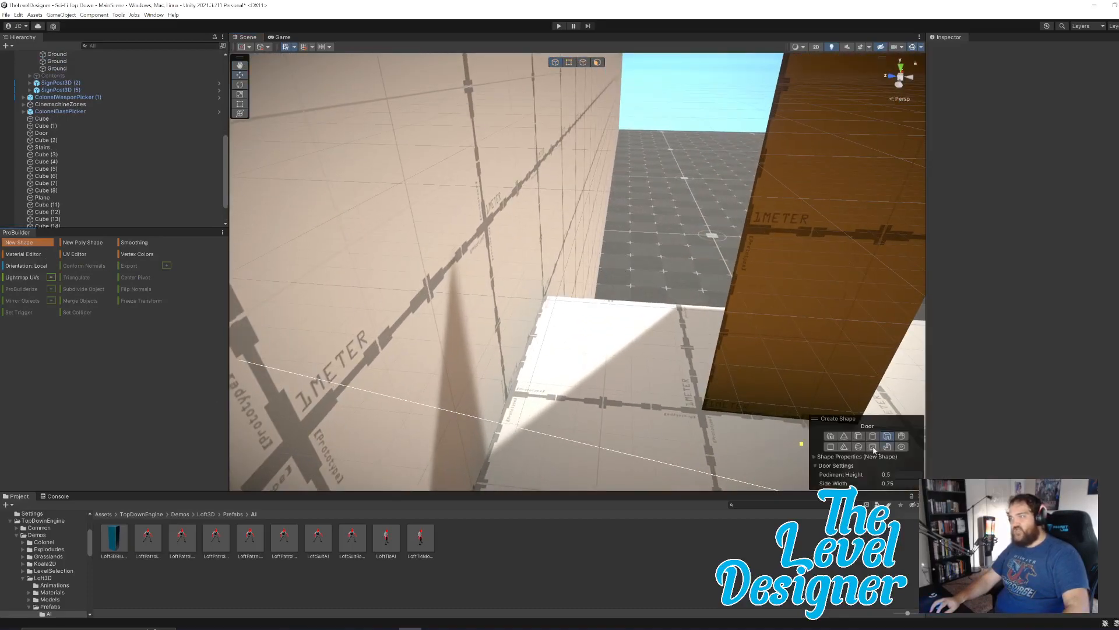
left_click(859, 437)
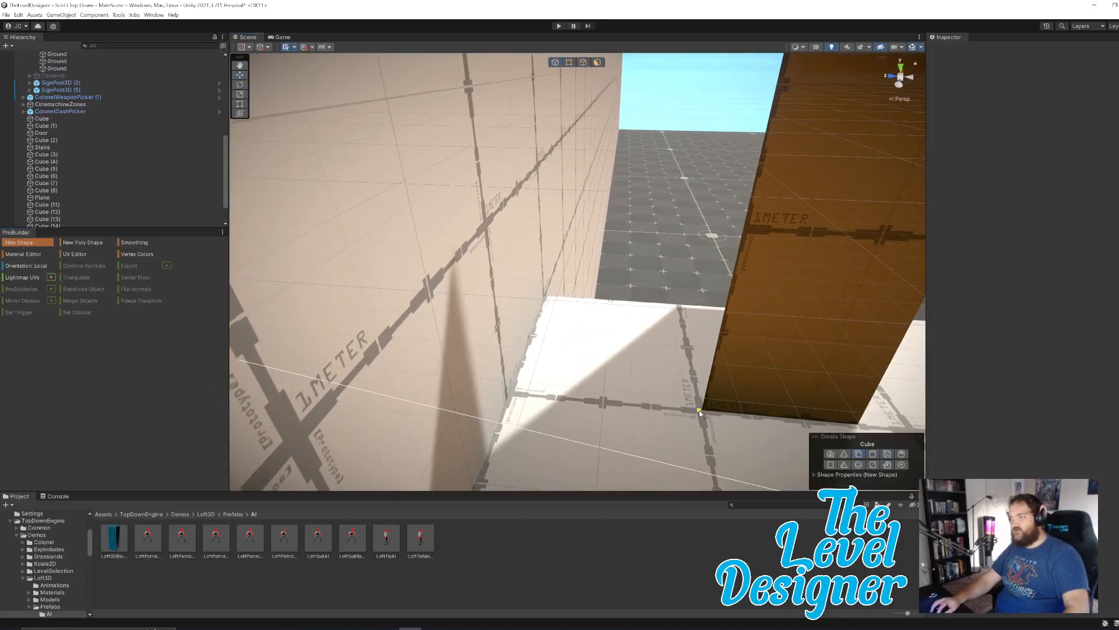
left_click_drag(589, 329, 545, 297)
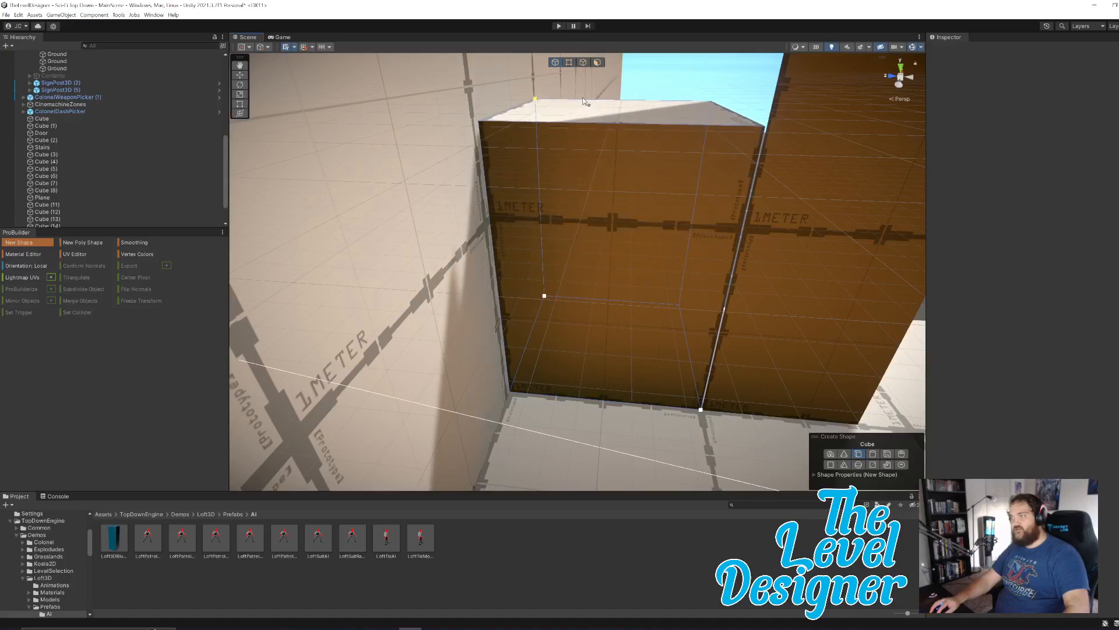
left_click(618, 112)
Raise the top face of the gap-filling Cube (15) to a height of about 2 m.
right_click_drag(698, 241, 771, 223)
key("s")
key("e")
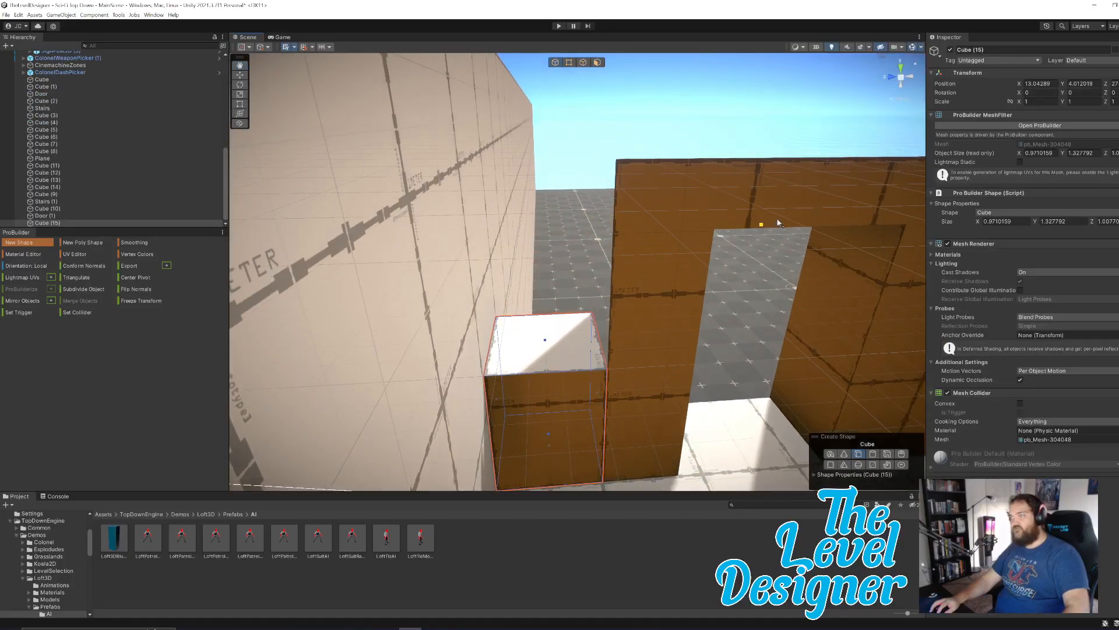
left_click(597, 62)
left_click(546, 341)
left_click_drag(544, 302, 546, 240)
Adjust Cube (15)'s front face along X to a depth of about 0.98 m and align the block with the door.
left_click(551, 388)
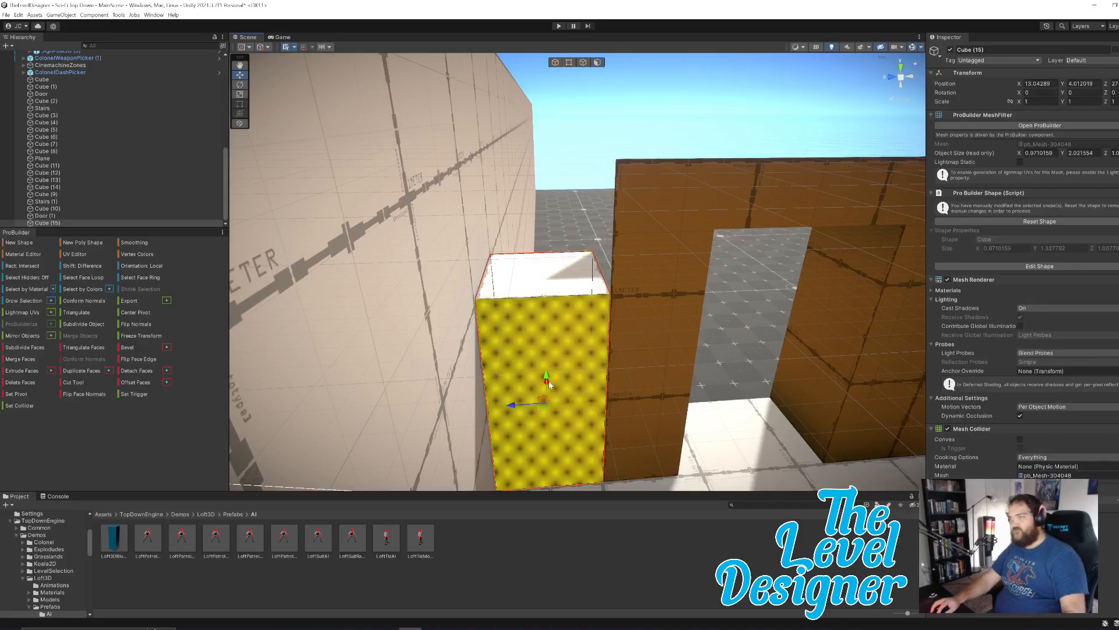
left_click_drag(633, 394, 491, 369, "alt")
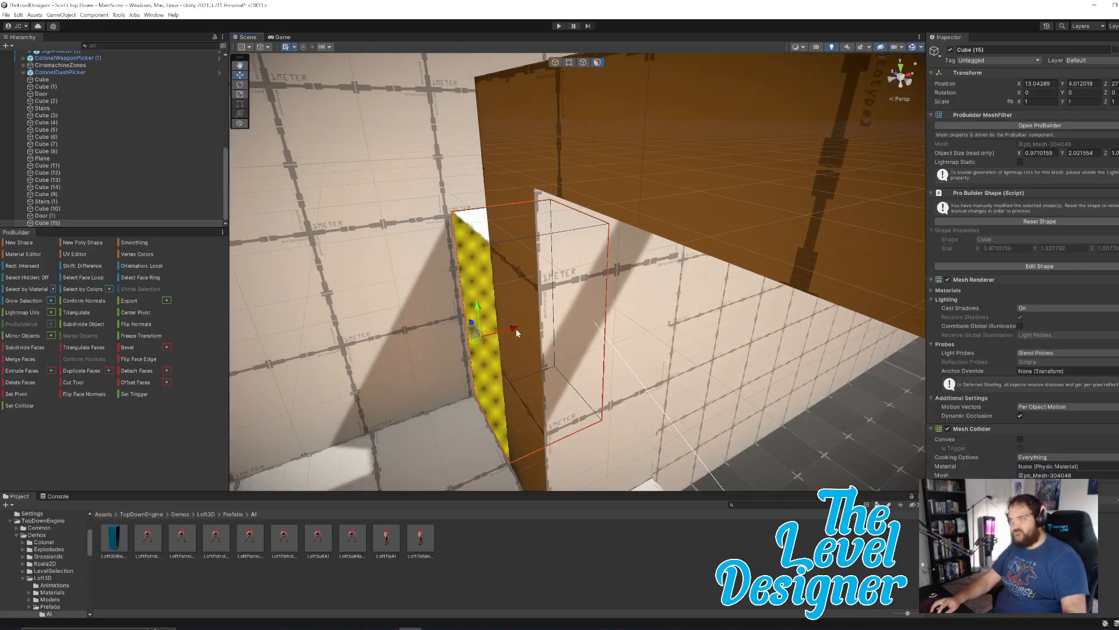
left_click_drag(516, 328, 516, 331)
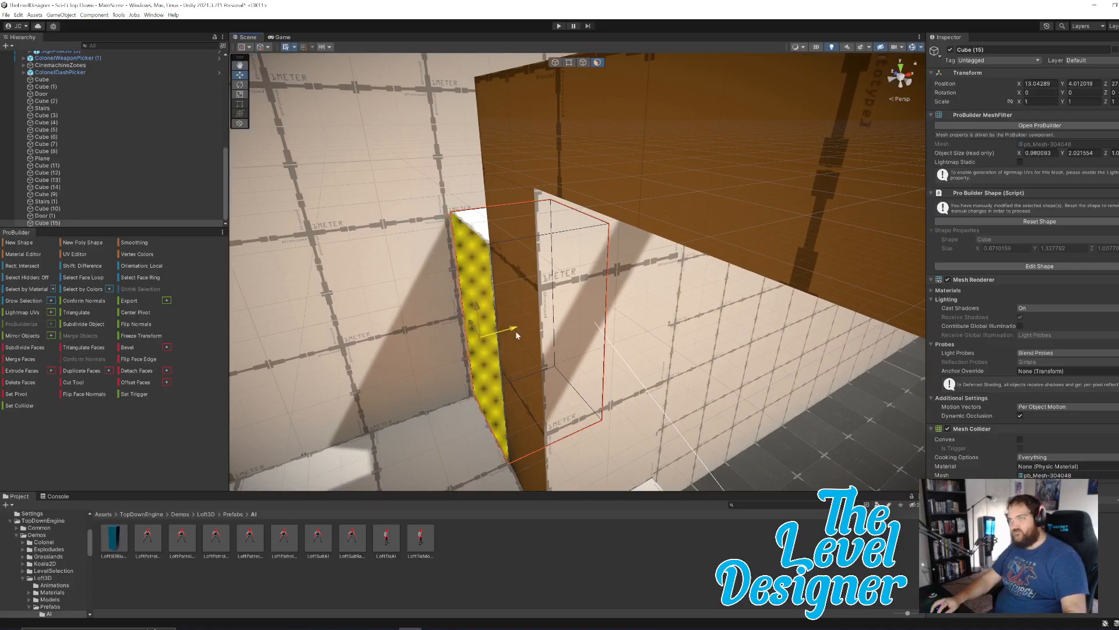
left_click(555, 63)
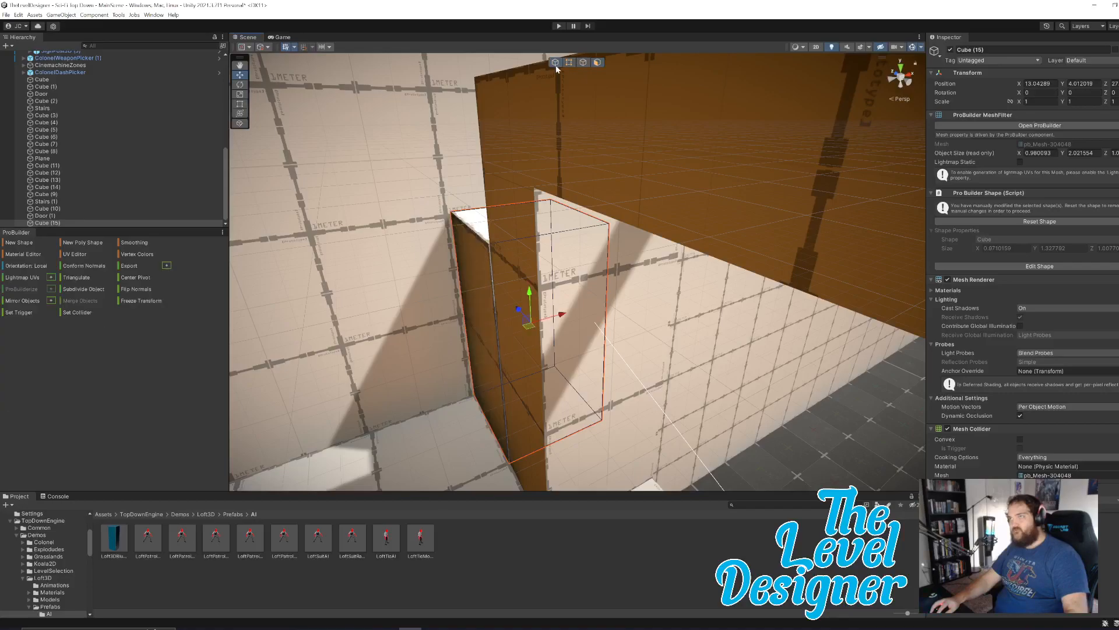
left_click_drag(563, 318, 564, 316)
left_click(425, 295)
Create a Plane shape about 0.92 by 0.99 m on top of the wall end next to the doorway.
right_click_drag(631, 254, 569, 228)
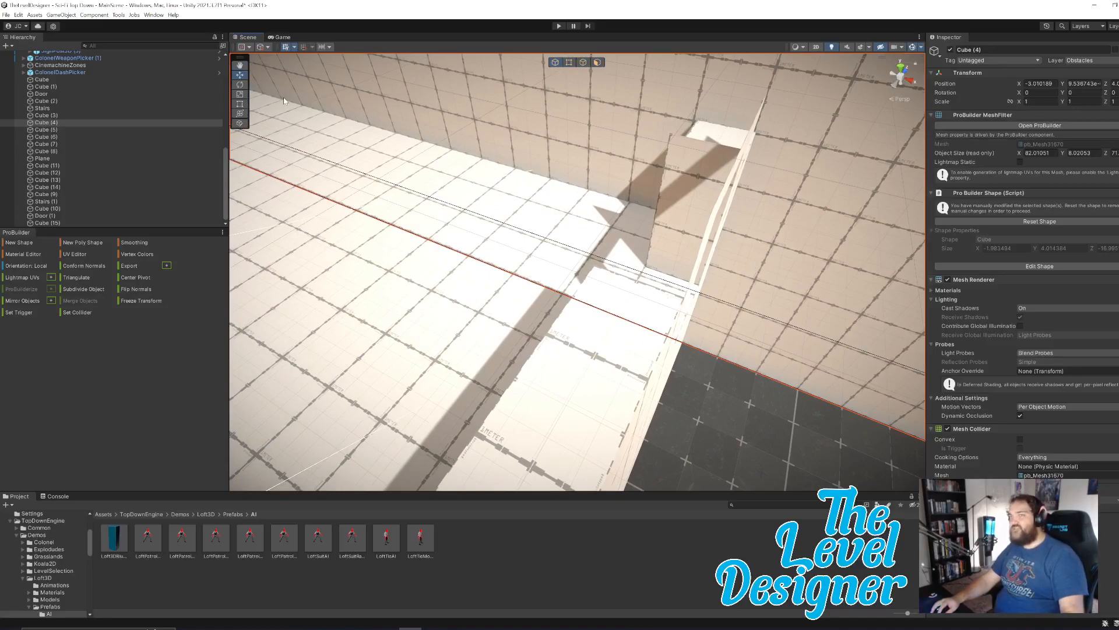
left_click(18, 243)
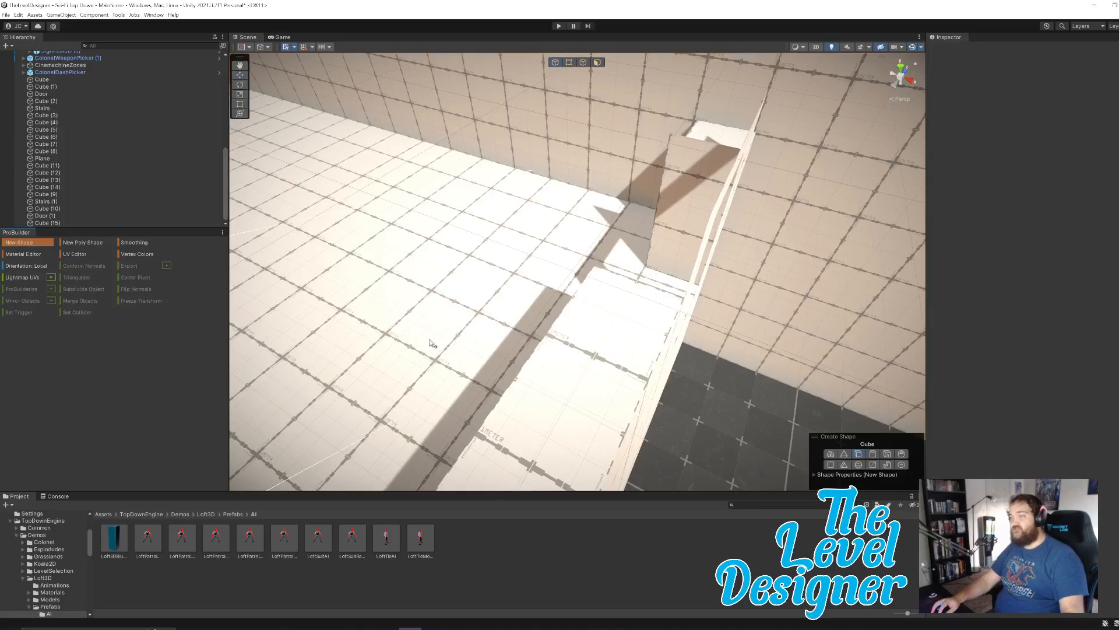
left_click(831, 464)
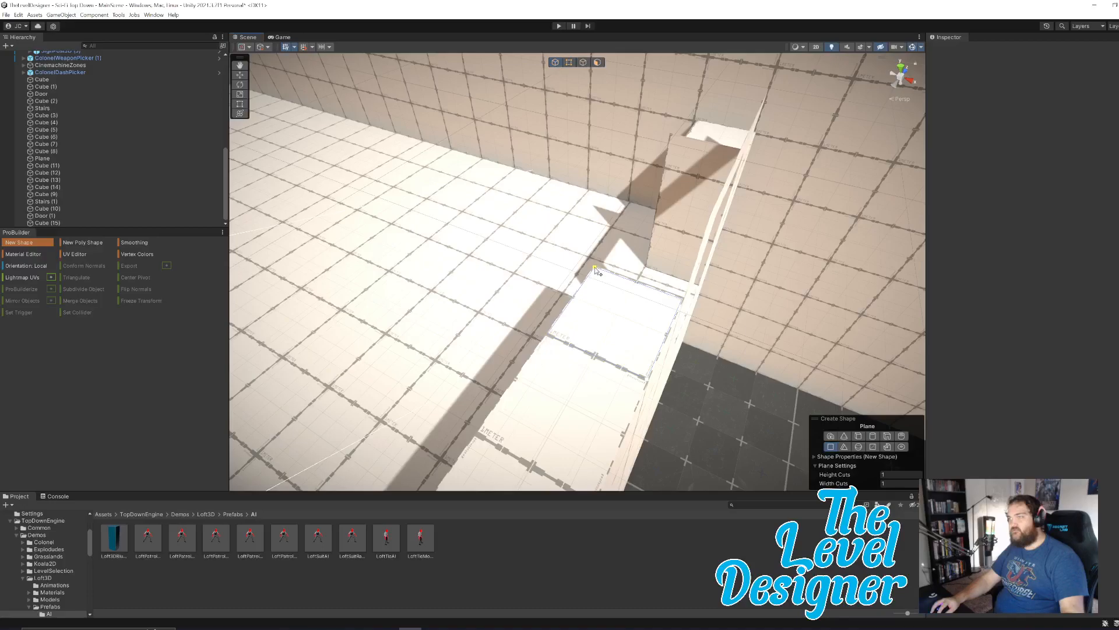
left_click(599, 270)
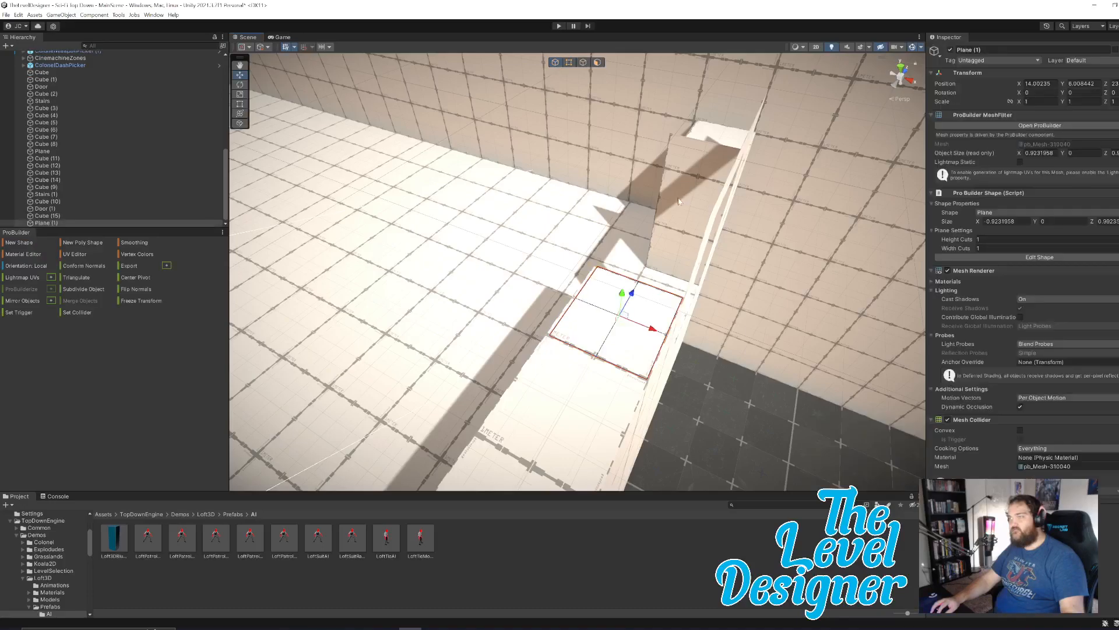
Raise Plane (1) to the height of the doorway's top and shift it along Z toward the door.
right_click_drag(716, 307, 573, 226)
middle_click_drag(533, 194, 524, 296)
left_click_drag(525, 274, 558, 157)
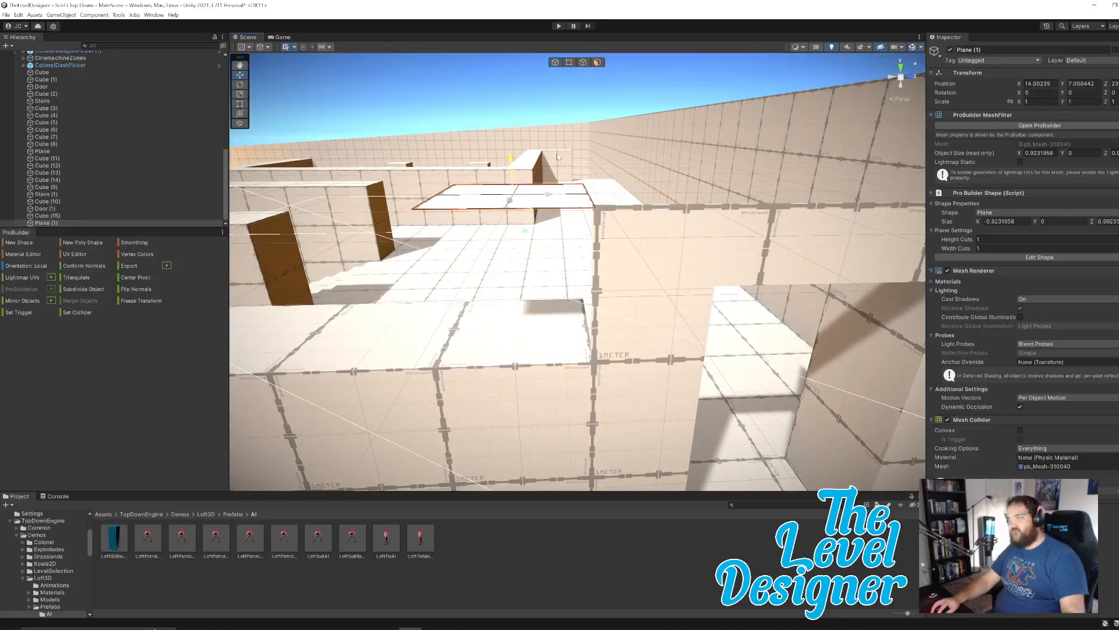
left_click_drag(550, 197, 705, 188)
Pull Plane (1)'s edge along Z across the top of the doorway to a length of about 3 m.
right_click_drag(675, 239, 646, 278)
key("e")
key("d")
key("s")
left_click(583, 63)
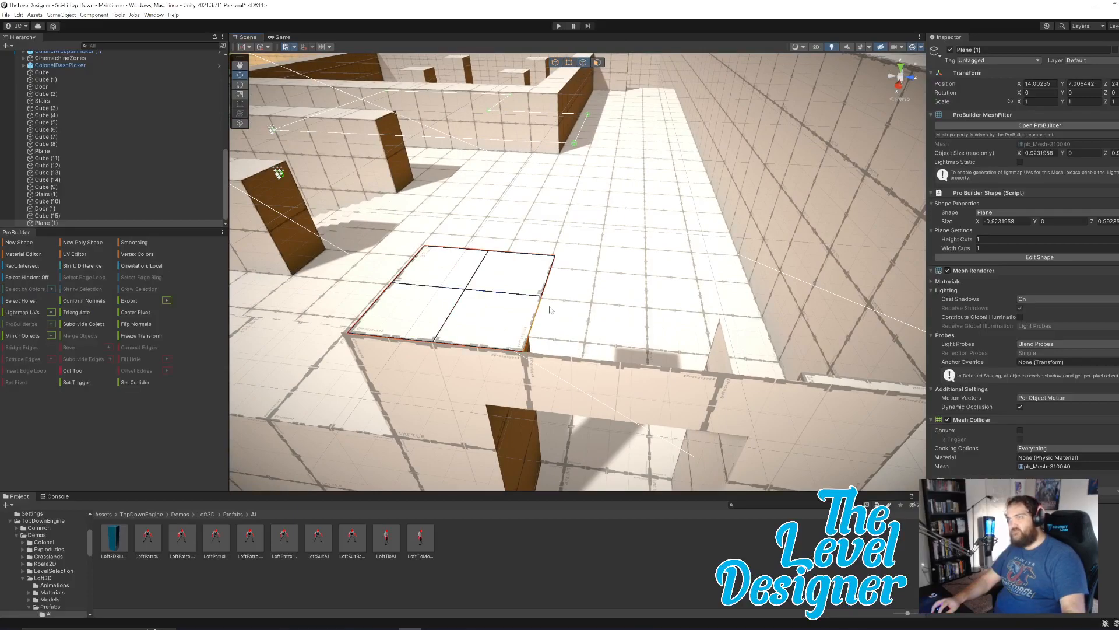
left_click(541, 307)
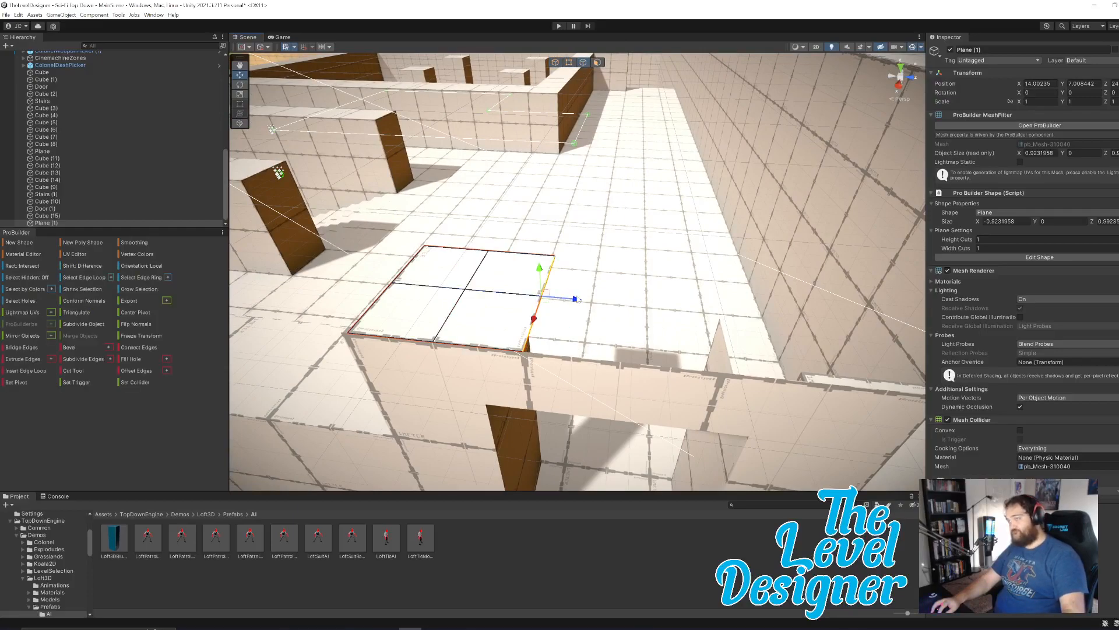
left_click_drag(576, 301, 853, 323)
middle_click_drag(848, 332, 614, 344)
left_click_drag(596, 321, 655, 322)
right_click_drag(659, 356, 685, 324)
left_click(685, 324)
Extrude one short end edge of Plane (1) downward by about 1 m to cover the door's side.
left_click(636, 295, "shift")
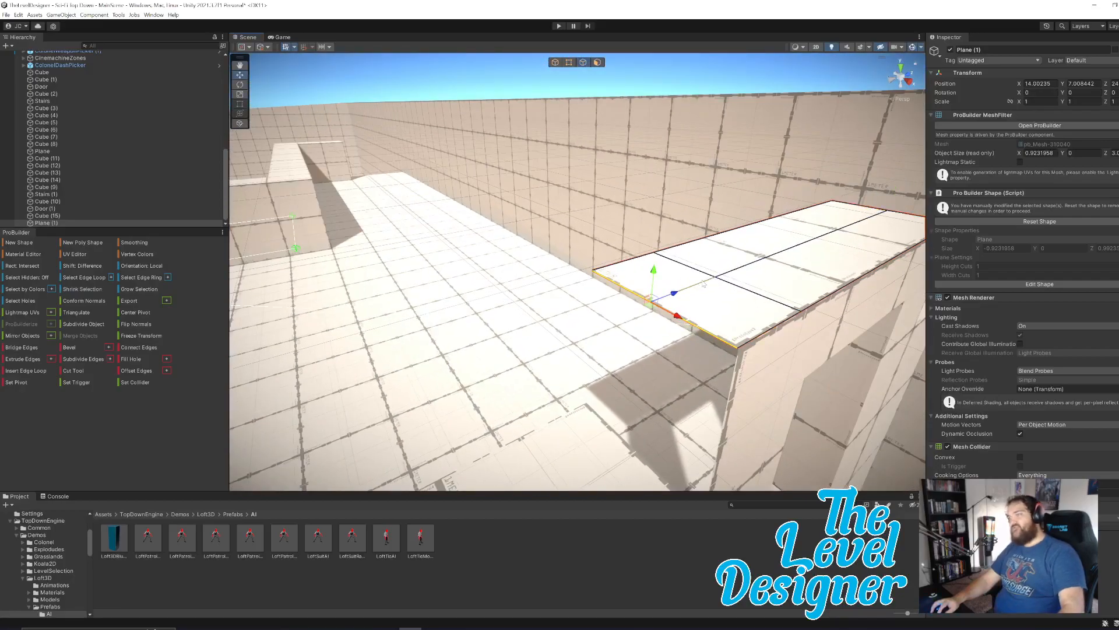
right_click_drag(672, 265, 623, 253)
key("ctrl+e")
left_click_drag(527, 167, 552, 407)
right_click_drag(660, 359, 561, 329)
Extrude the opposite short end edge of Plane (1) downward along the door's other side.
left_click(628, 290)
left_click(602, 309, "shift")
right_click_drag(636, 293, 645, 306)
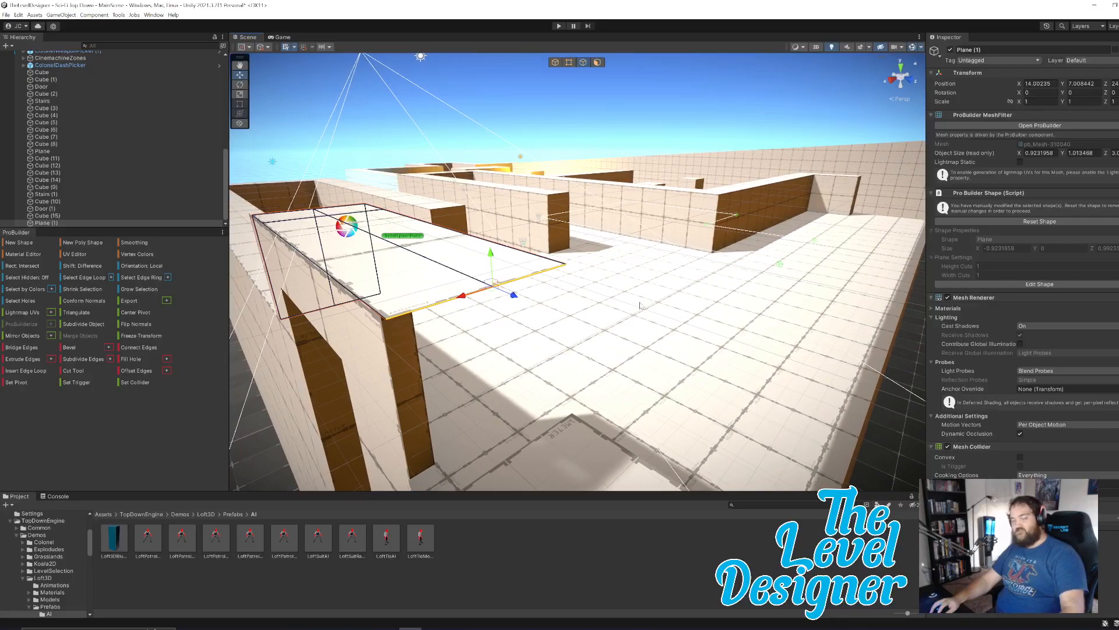
key("ctrl+e")
left_click_drag(484, 137, 553, 427)
right_click_drag(554, 426, 414, 229)
key("a")
left_click(592, 102)
Extend the Cube (2) platform's outer face beyond the doorway along X to an overall length of about 37 m.
right_click_drag(583, 200, 557, 298)
left_click(432, 349)
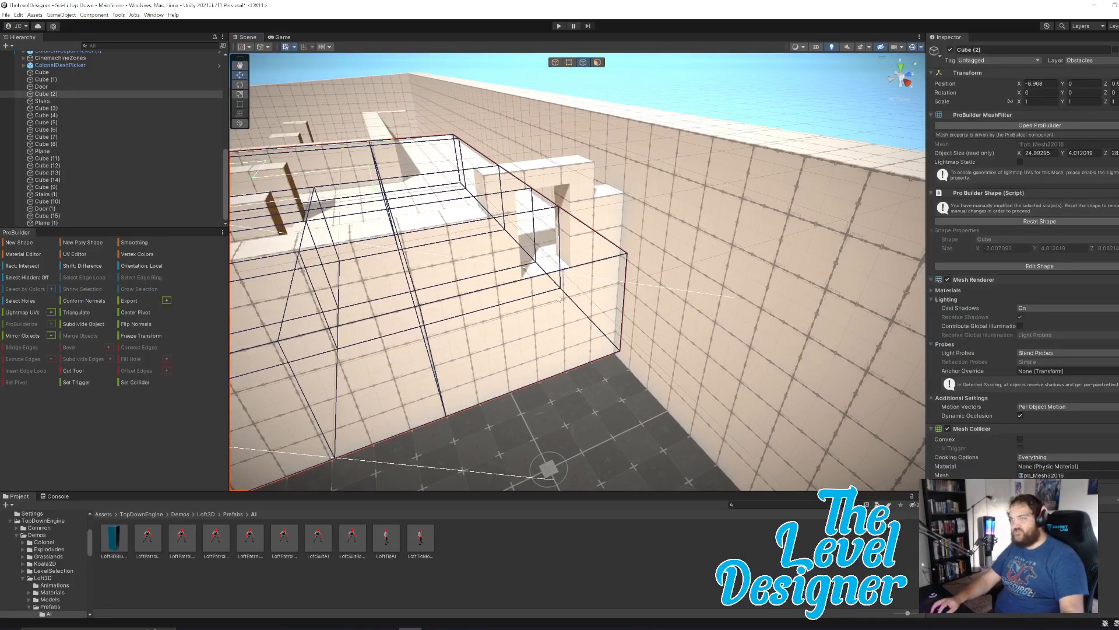
left_click(599, 62)
left_click(551, 338)
key("f")
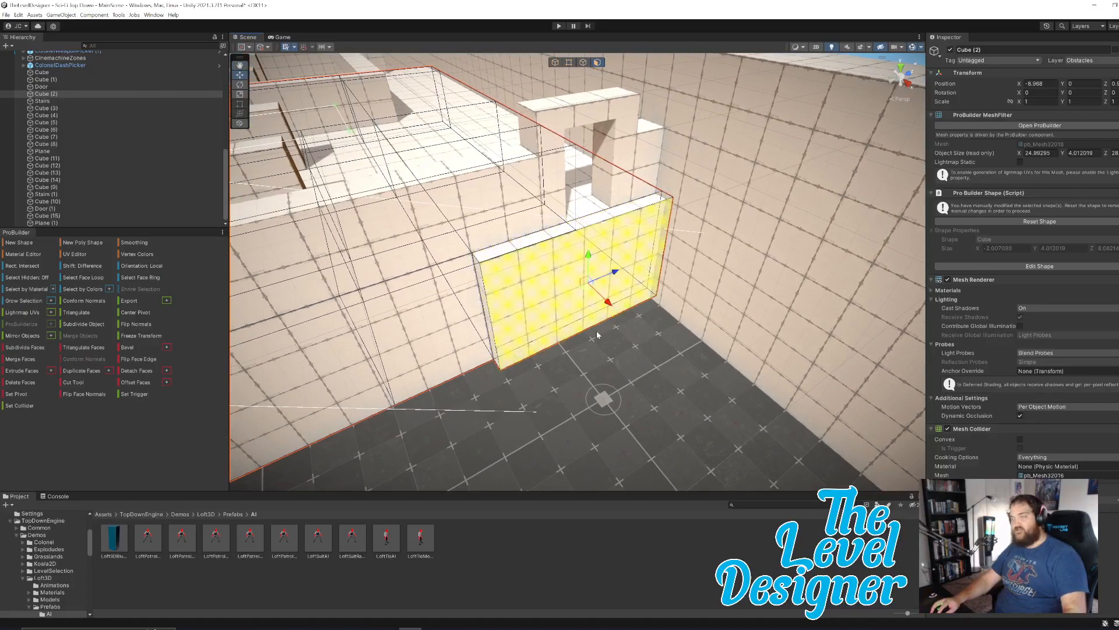
left_click_drag(599, 293, 816, 490, "shift")
right_click_drag(618, 350, 677, 323)
key("a")
key("w")
left_click_drag(685, 308, 744, 385)
left_click(745, 357)
left_click(654, 332)
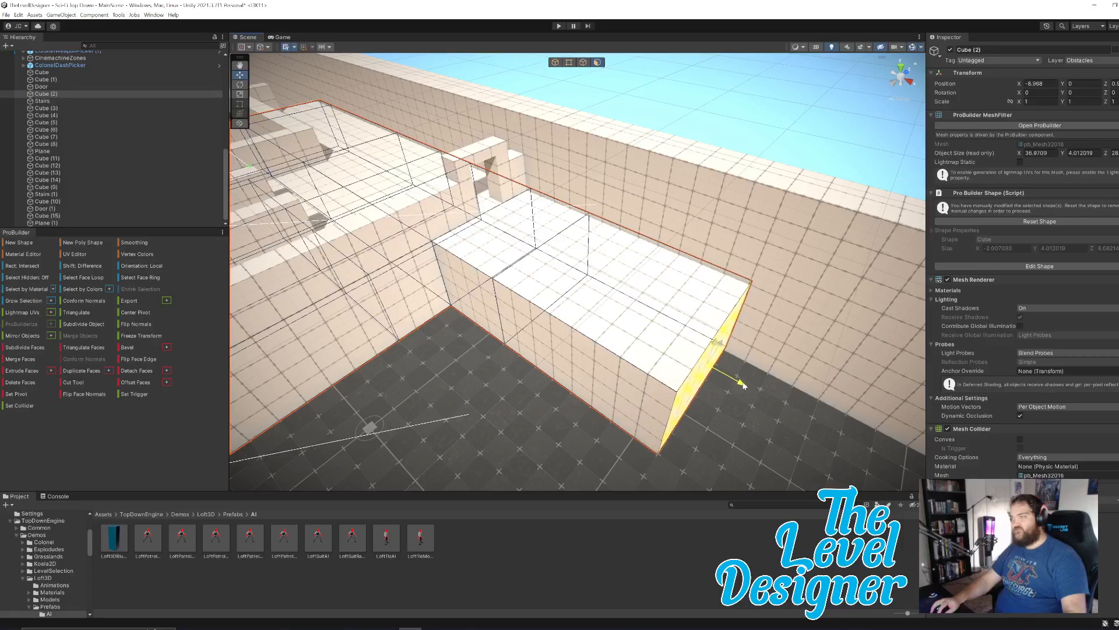
Pull the side face of Cube (2)'s new section beyond the doorway outward along Z to widen the platform.
left_click(584, 354)
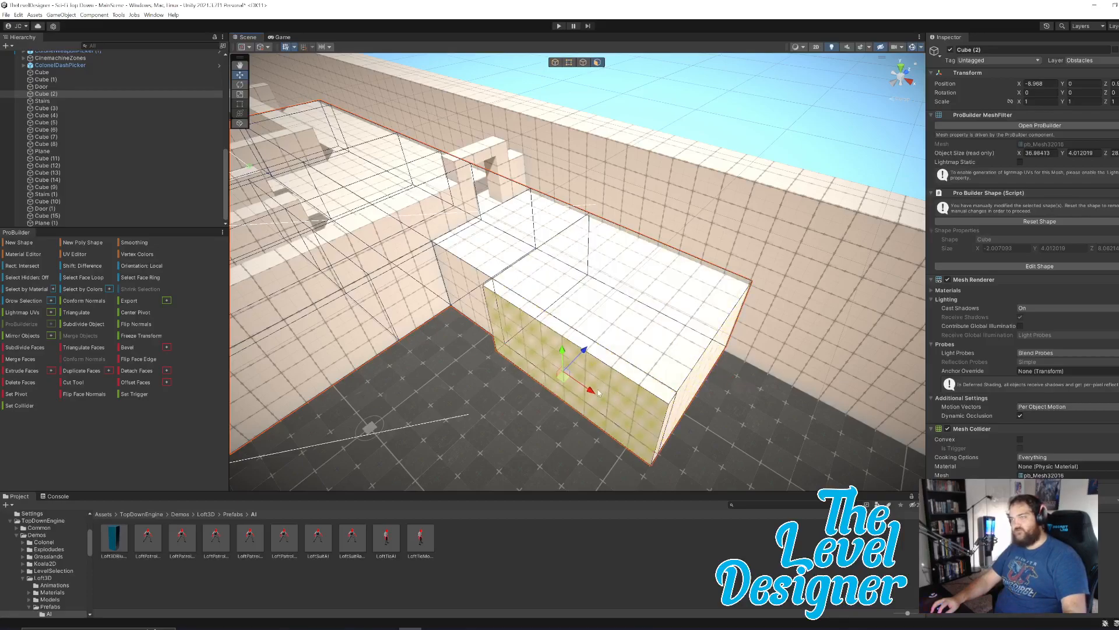
left_click_drag(583, 354, 446, 445)
right_click_drag(502, 417, 530, 379)
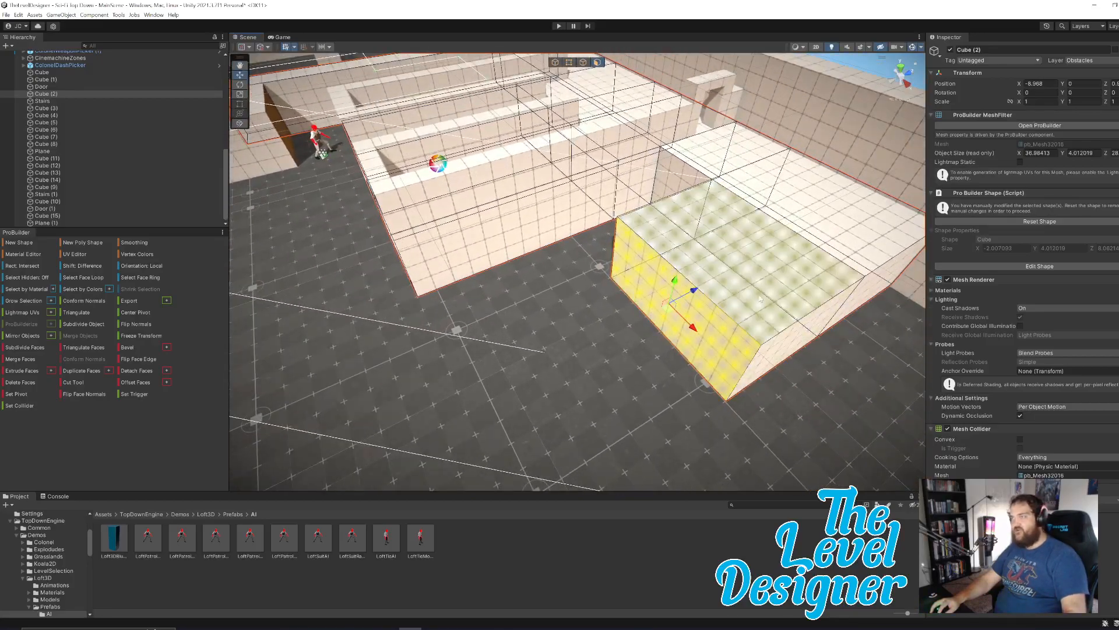
right_click_drag(651, 220, 530, 220)
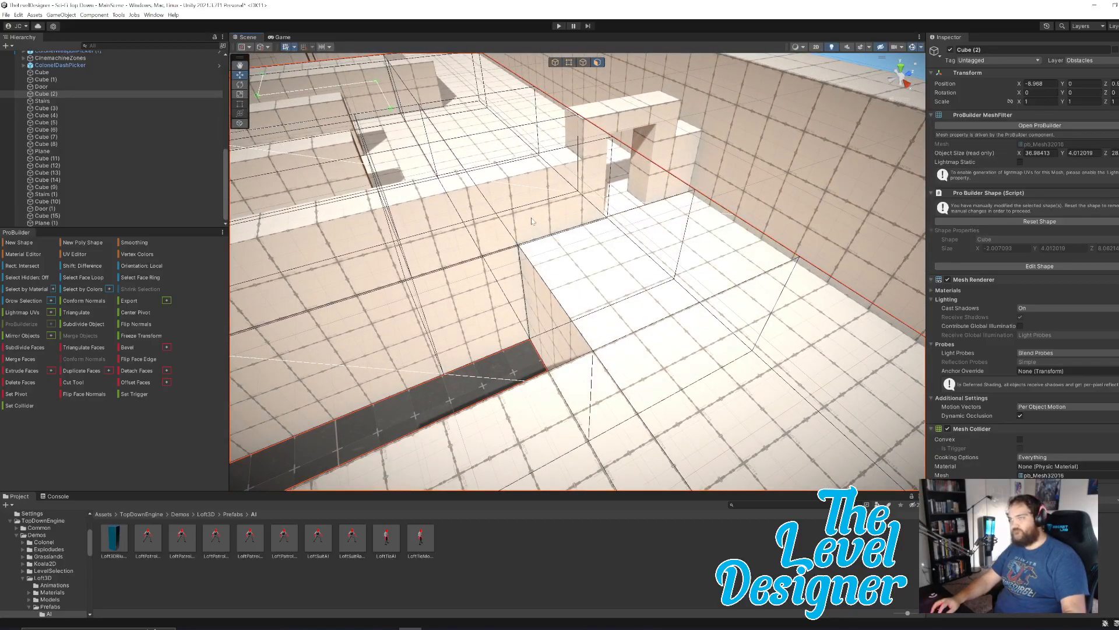
left_click(577, 194)
left_click(686, 166)
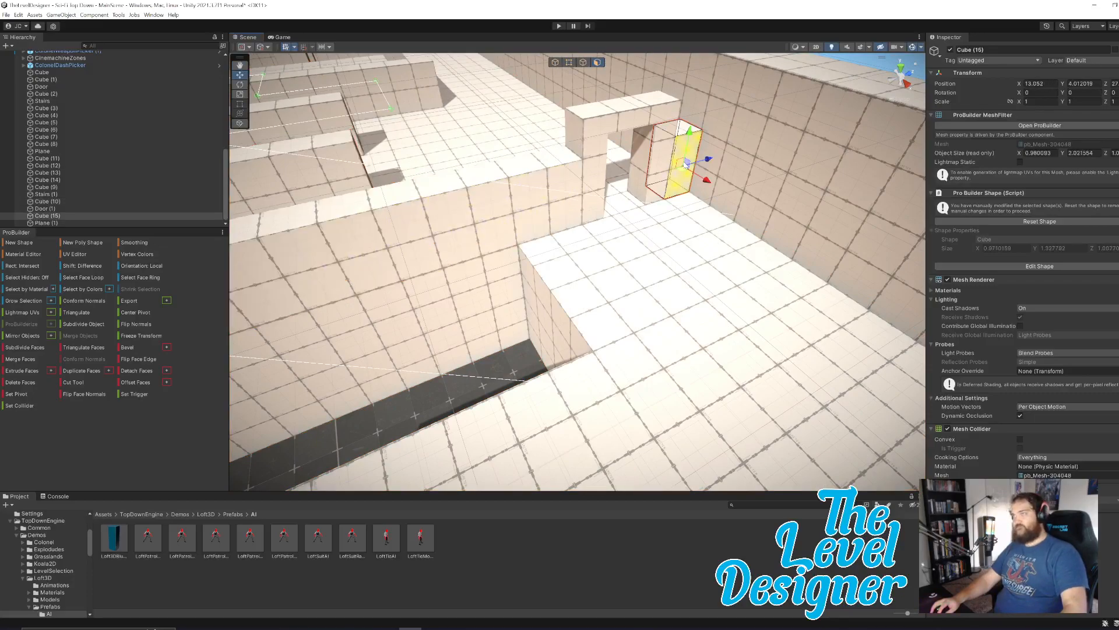
right_click_drag(617, 212, 764, 216)
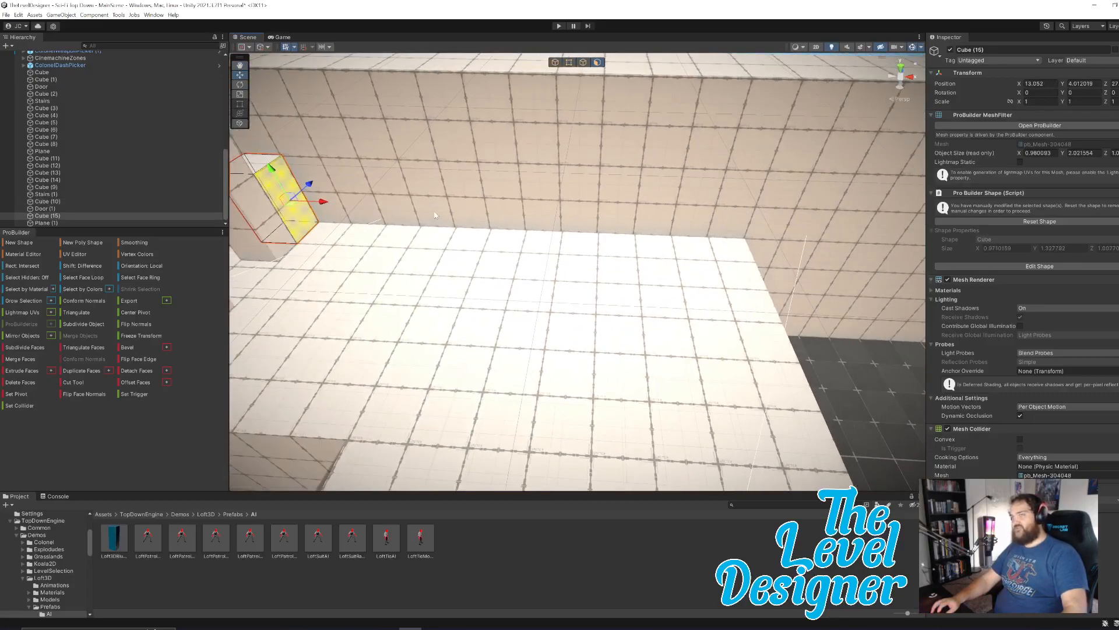
left_click_drag(330, 204, 721, 217)
left_click_drag(722, 268, 348, 236)
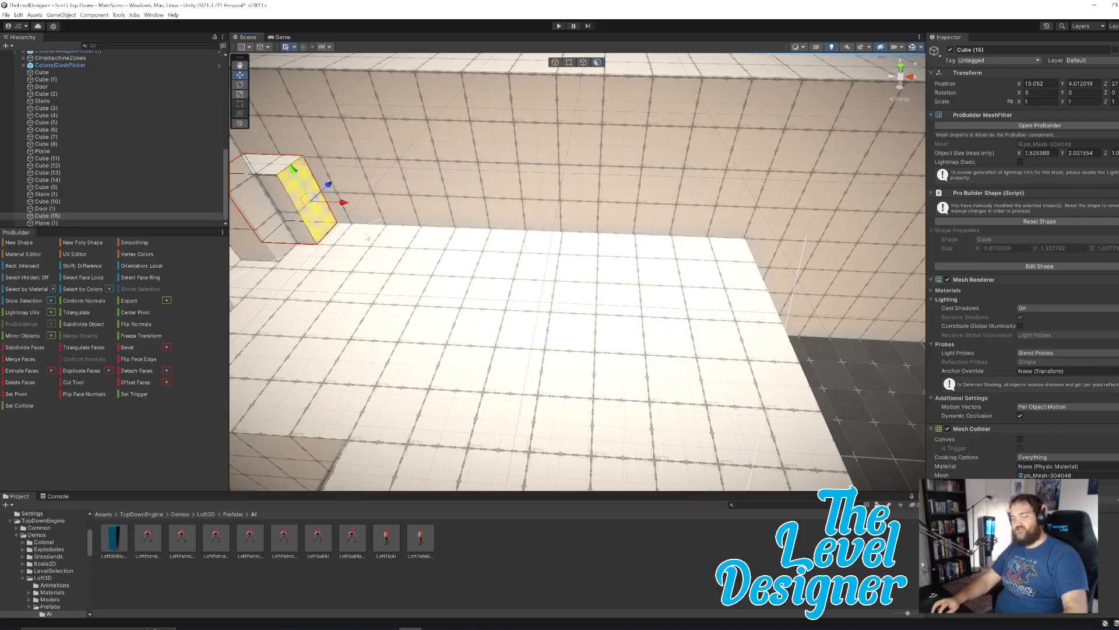
key("ctrl+z")
Duplicate the Cube (15) block beside the doorway and place the copy at the platform's inner corner against the wall, at about X 14.06.
right_click_drag(741, 286, 558, 303)
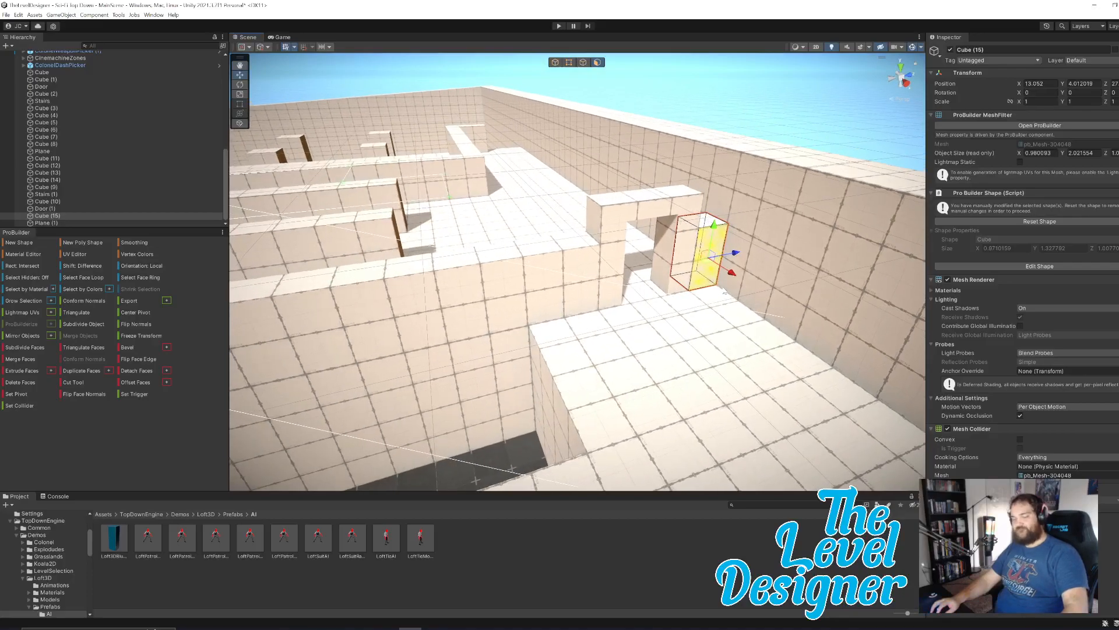
left_click(556, 63)
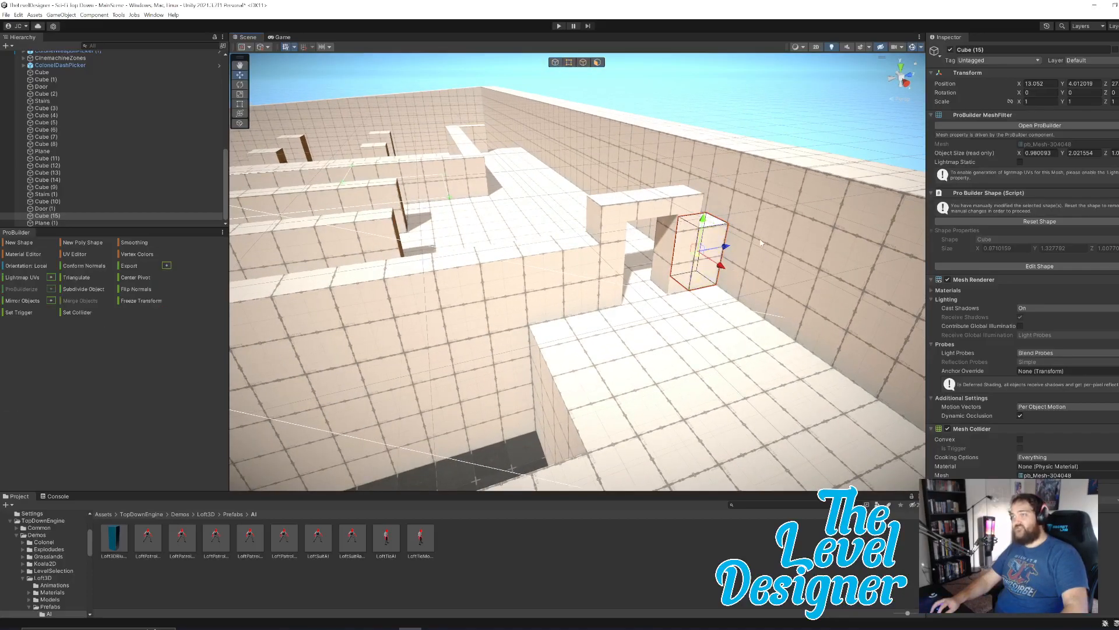
left_click(759, 119)
left_click(714, 247)
key("ctrl+d")
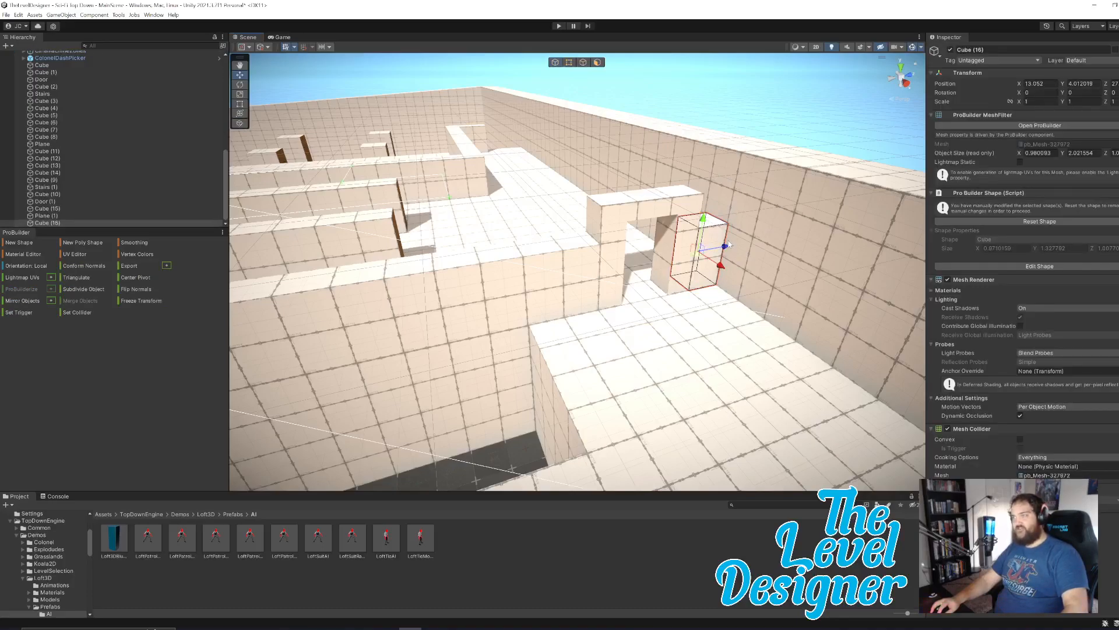
left_click_drag(699, 256, 552, 306)
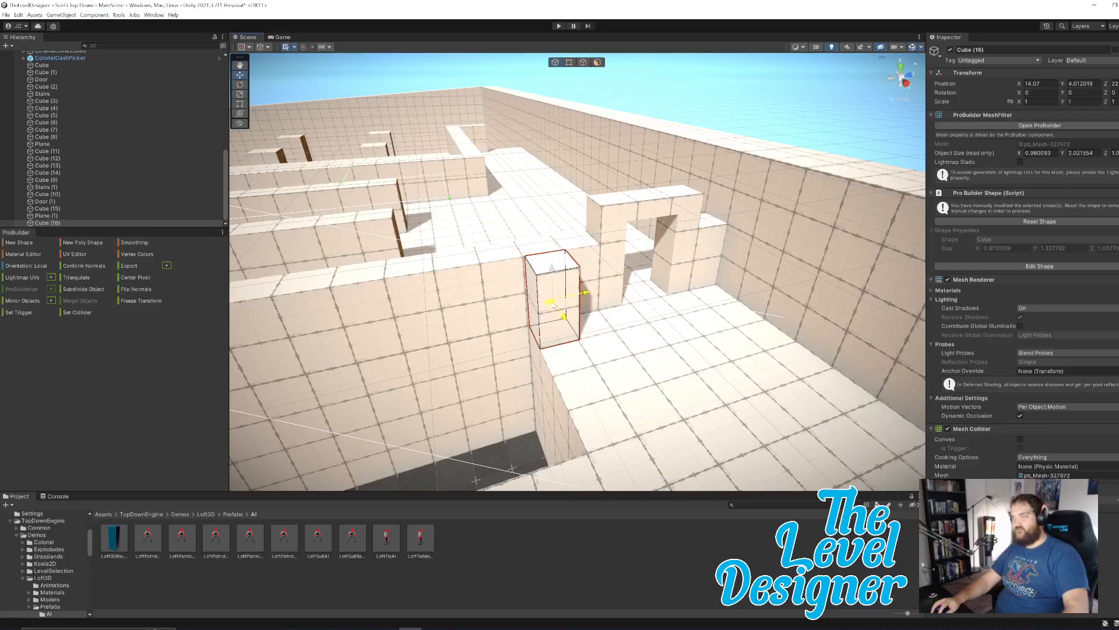
key("a")
right_click_drag(706, 337, 770, 344)
left_click_drag(615, 278, 616, 280)
right_click_drag(647, 298, 555, 263)
key("d")
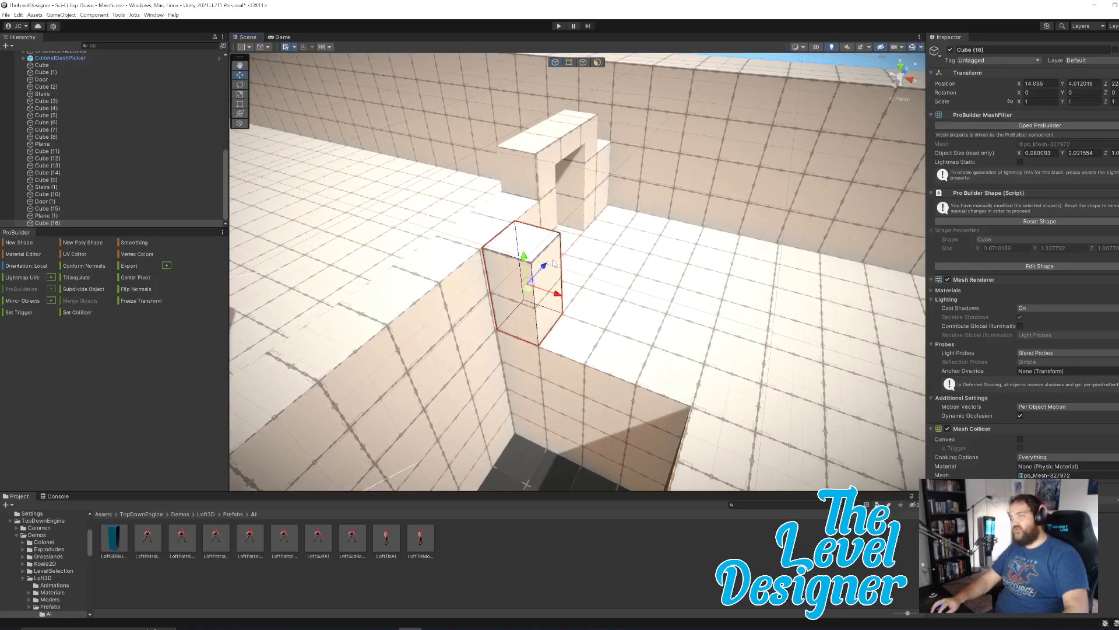
Stretch Cube (16)'s end face along X to about 4 m, and extrude a corner segment to reach about 5 m.
left_click(597, 62)
left_click(551, 291)
left_click_drag(579, 302, 745, 369)
right_click_drag(745, 369, 587, 323)
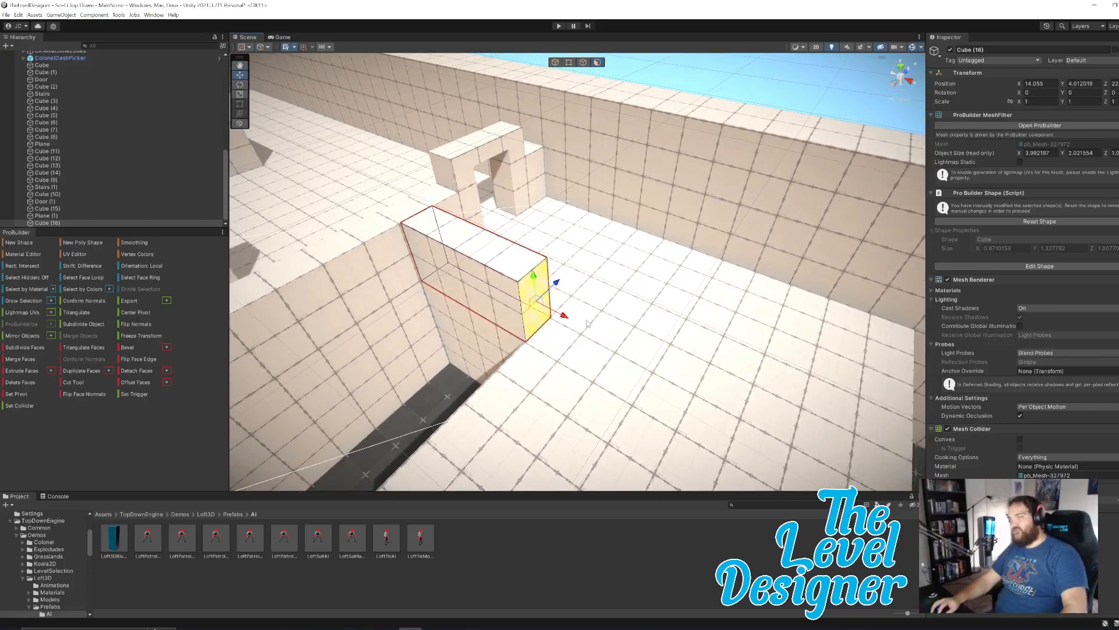
key("ctrl+e")
left_click_drag(583, 327, 598, 339)
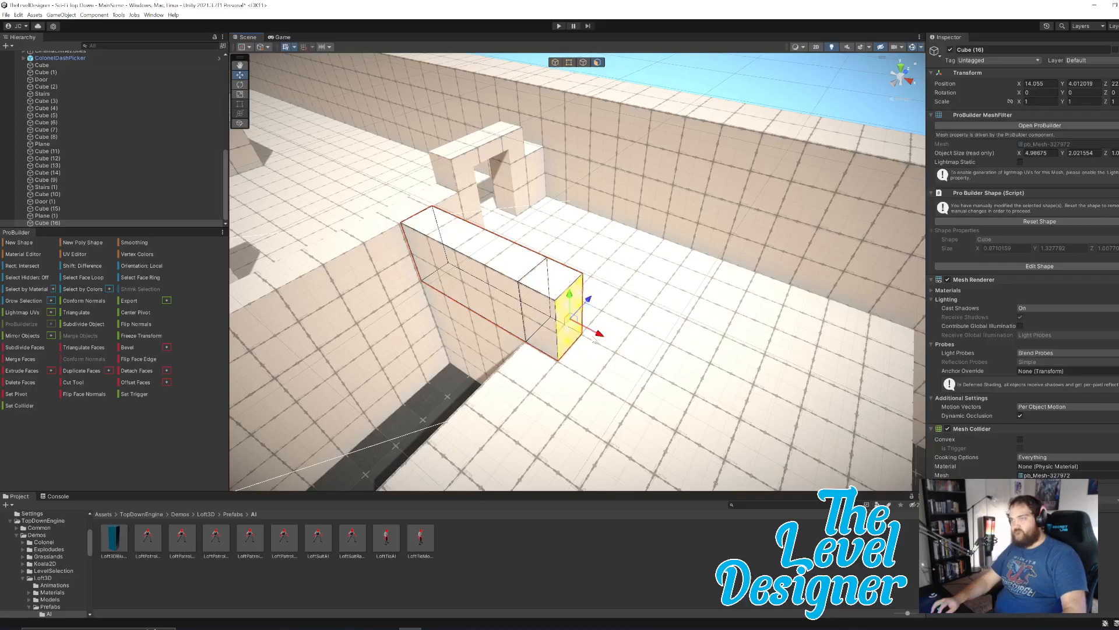
Extrude the corner segment's side face along Z to the widened platform's outer edge, ending with another short corner segment.
left_click(546, 325)
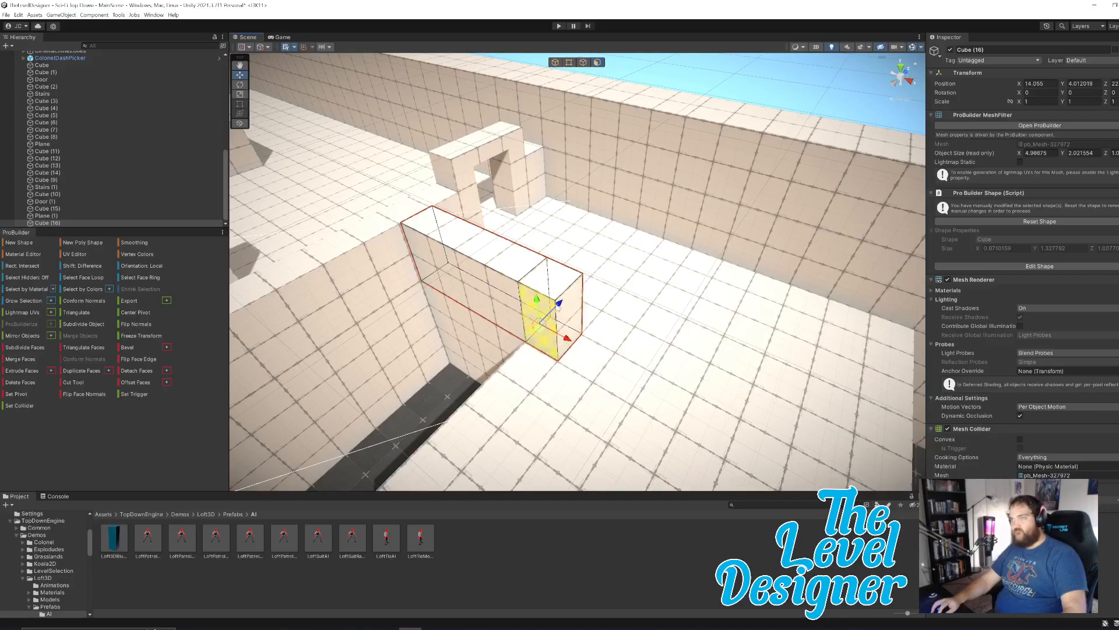
right_click_drag(649, 312, 558, 322)
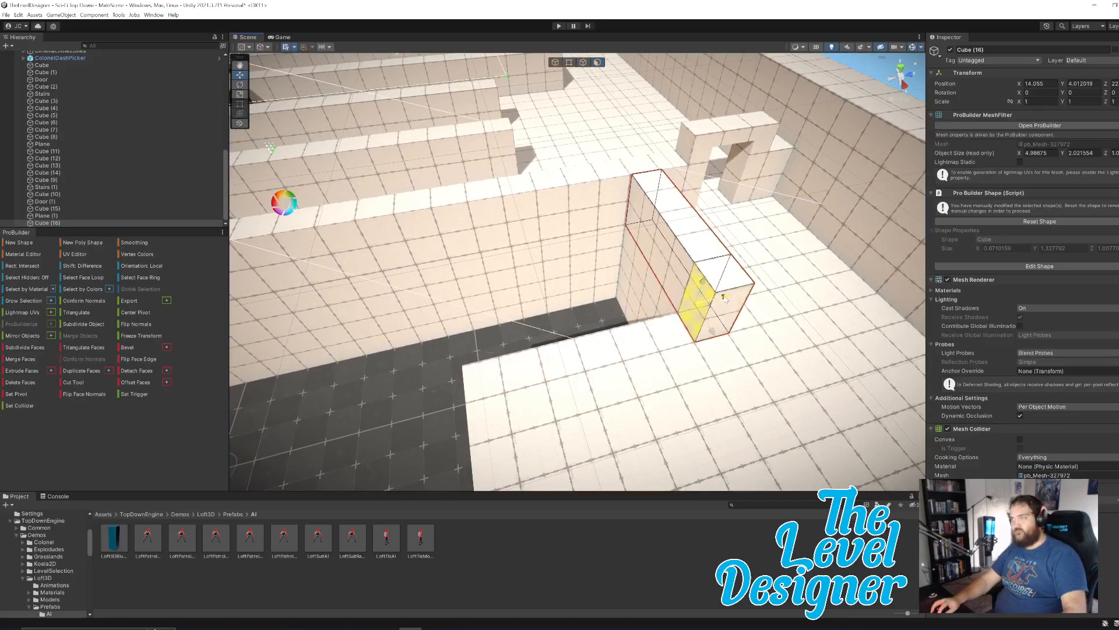
left_click_drag(726, 298, 528, 343, "shift")
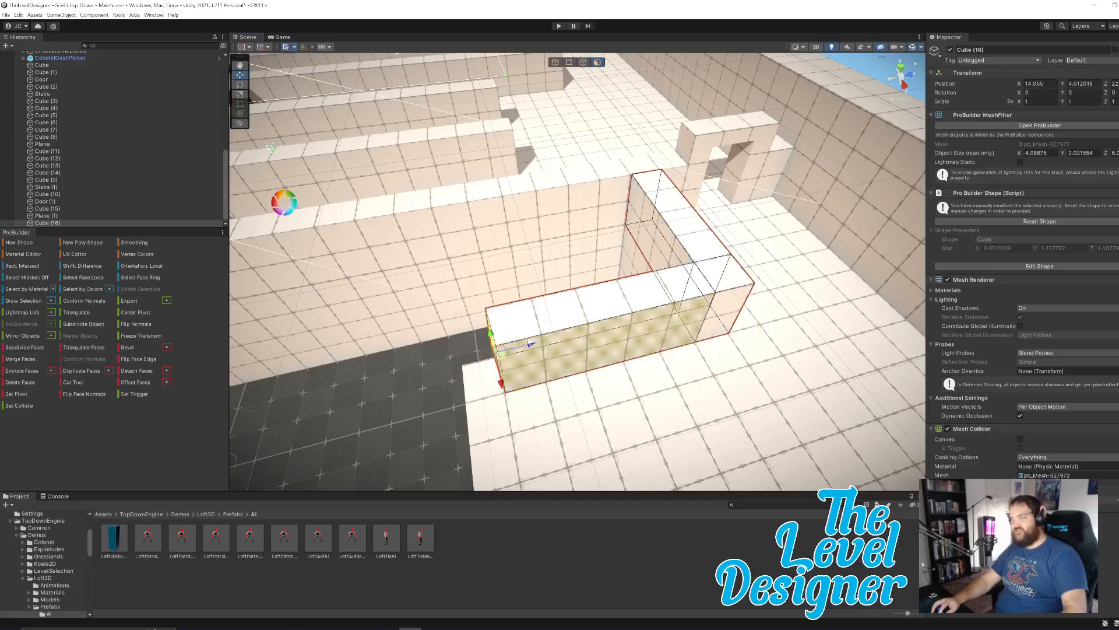
right_click_drag(678, 327, 642, 333)
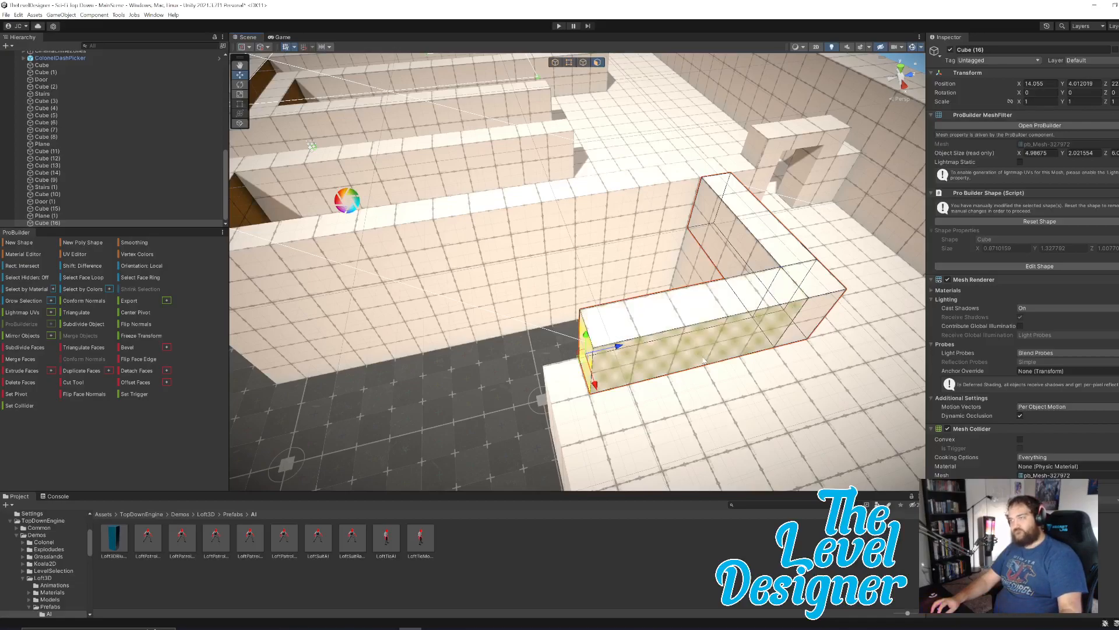
left_click_drag(618, 346, 578, 355, "shift")
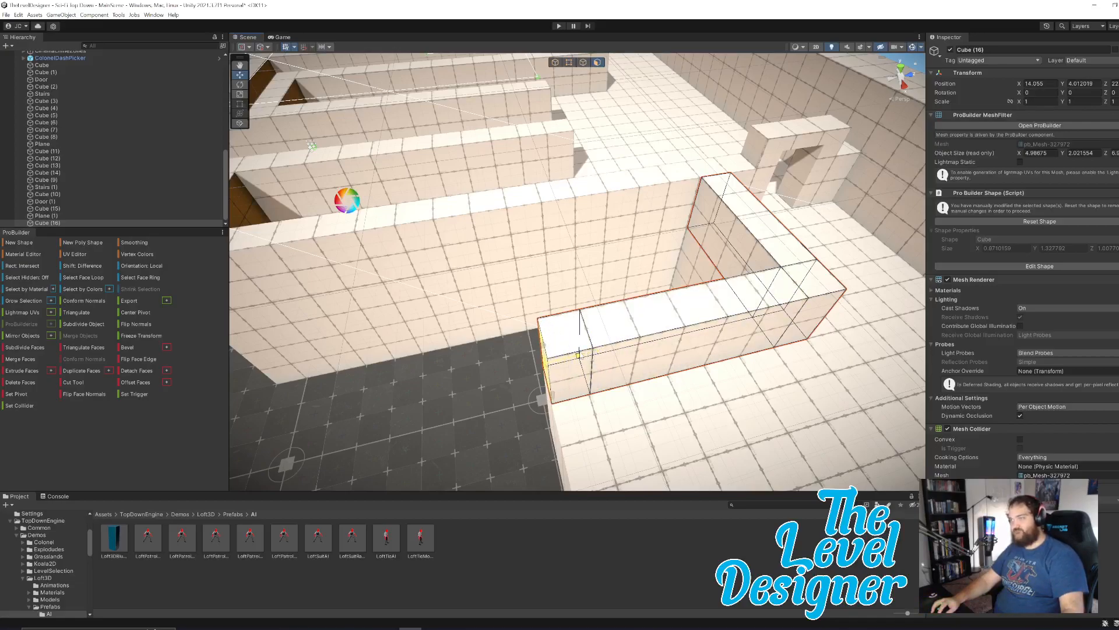
Extrude the new corner segment's face along X beside the platform's outer edge to an overall length of about 12 m, including an end segment.
left_click_drag(577, 373, 801, 378, "alt")
key("ctrl+e")
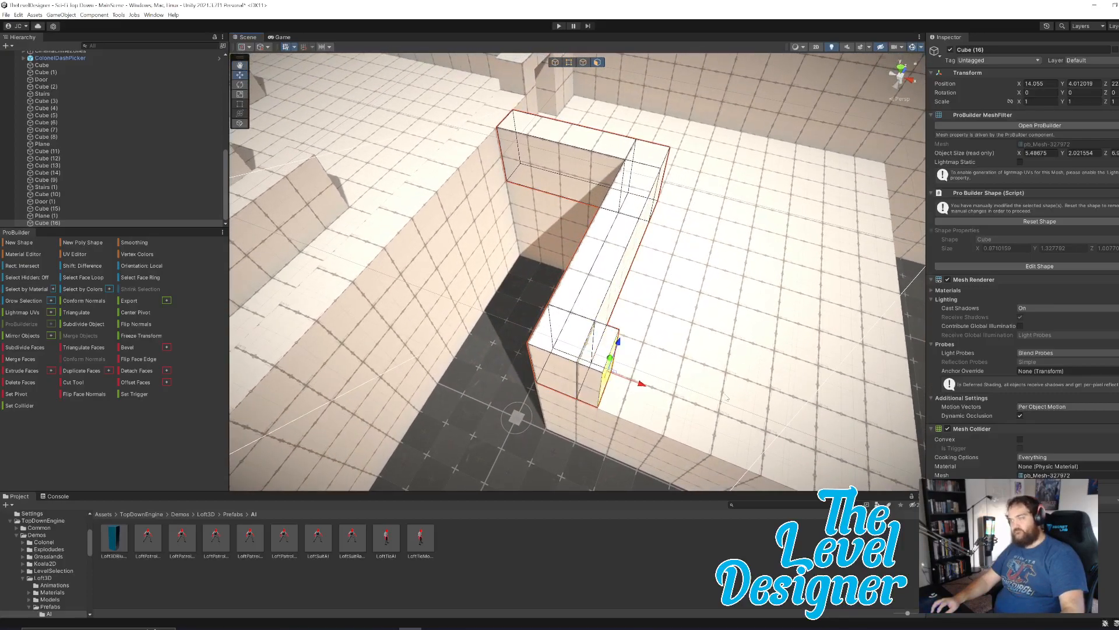
left_click_drag(645, 385, 770, 429)
left_click_drag(657, 352, 713, 319, "alt")
left_click_drag(549, 228, 516, 223)
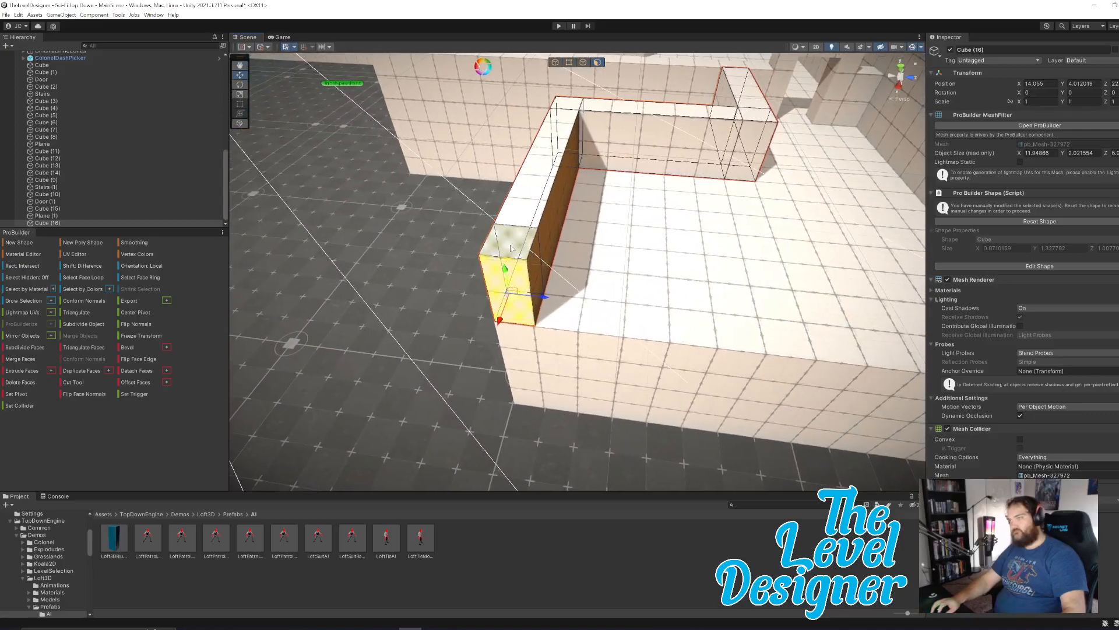
Extrude the end segment's inner face along Z across the platform's far edge to the boundary wall.
left_click(535, 280)
left_click_drag(592, 265, 650, 270, "alt")
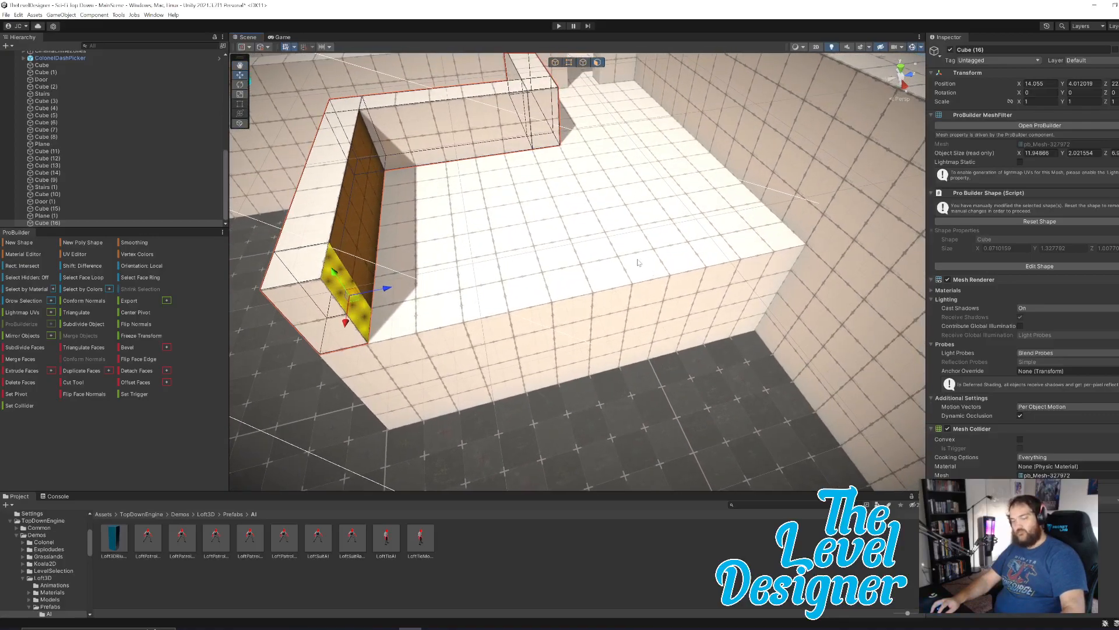
left_click_drag(413, 285, 700, 303)
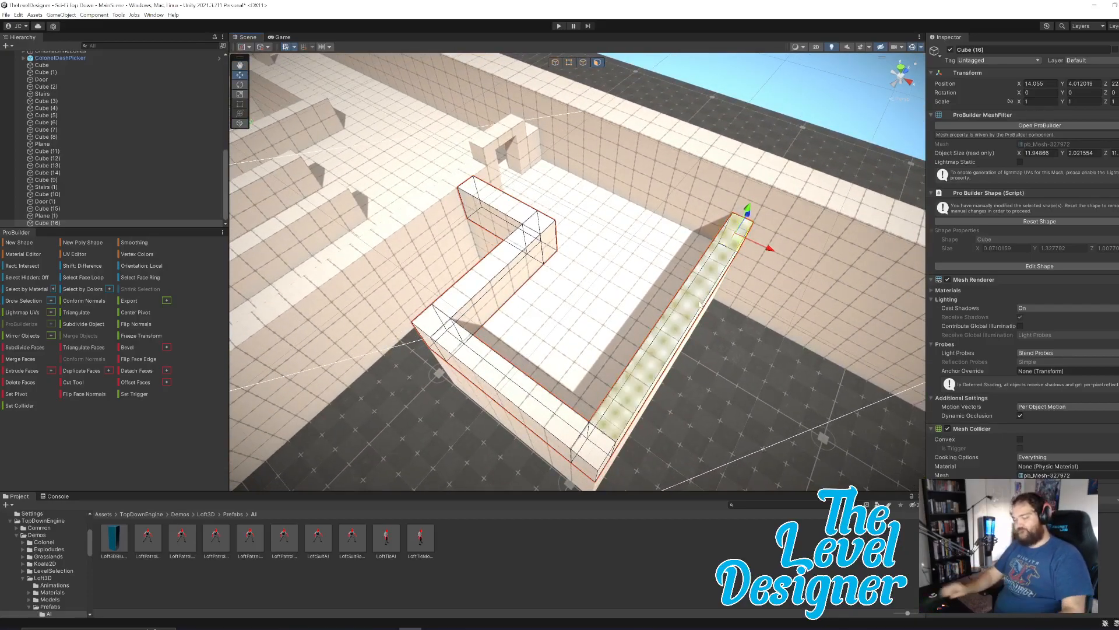
right_click_drag(653, 274, 749, 289)
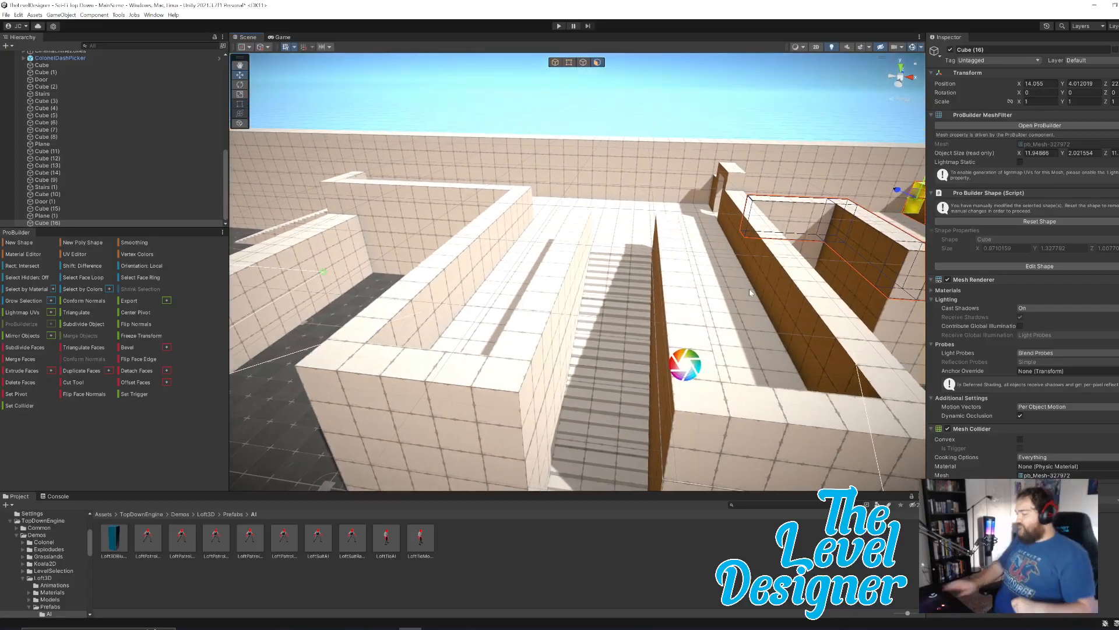
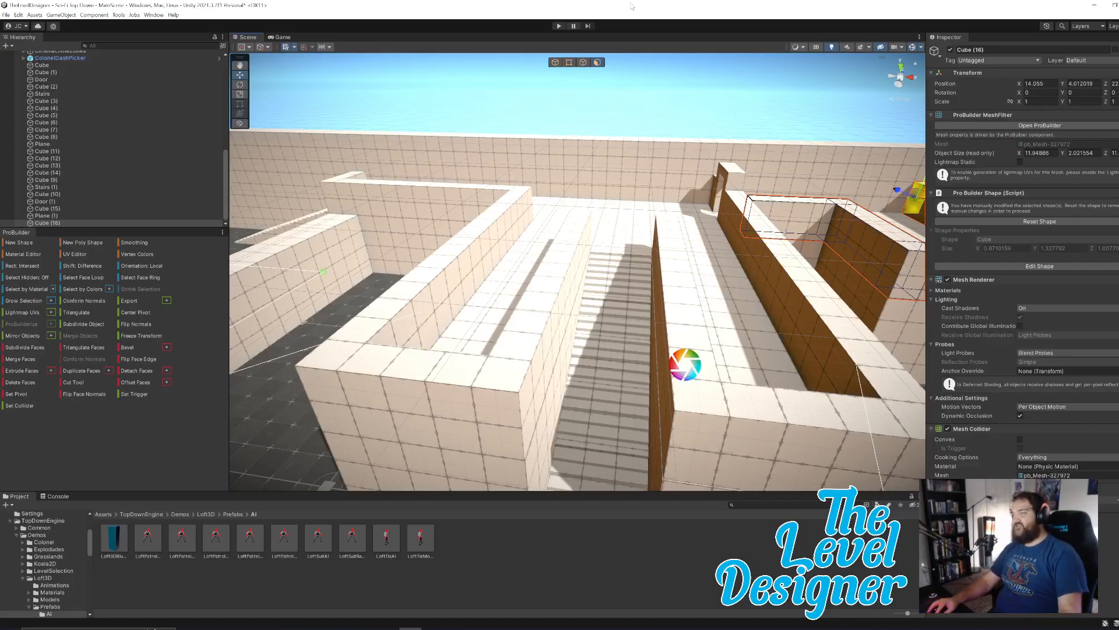
Move the whole LoftPatrolAndShootAI (1) enemy from the ground-level room onto the raised platform near the doorway.
right_click_drag(704, 249, 671, 133)
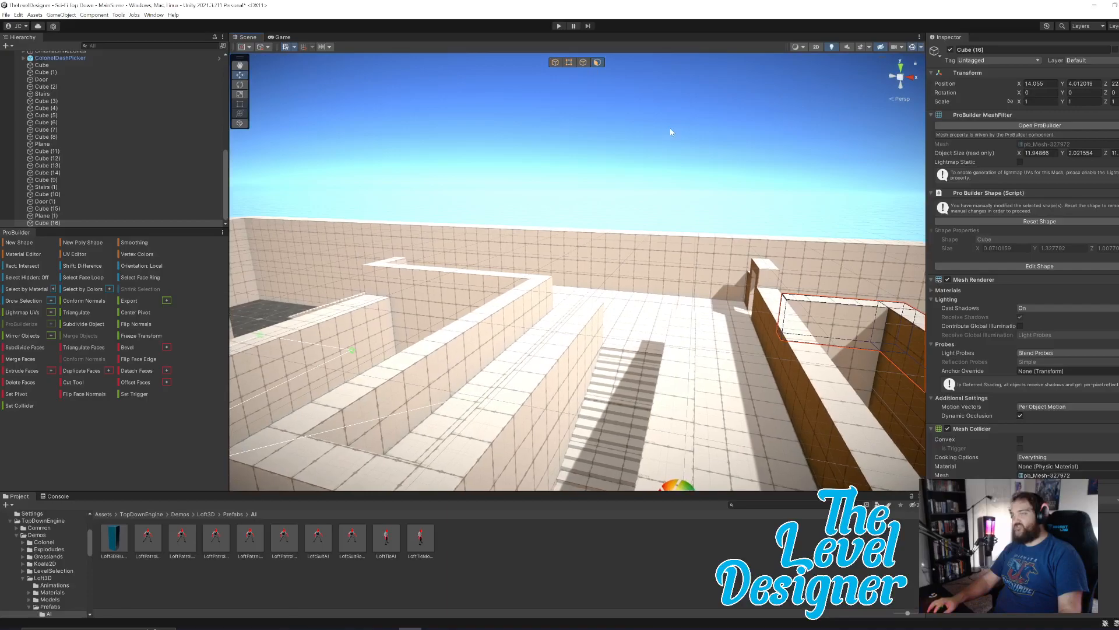
left_click(693, 164)
right_click_drag(721, 283, 758, 299)
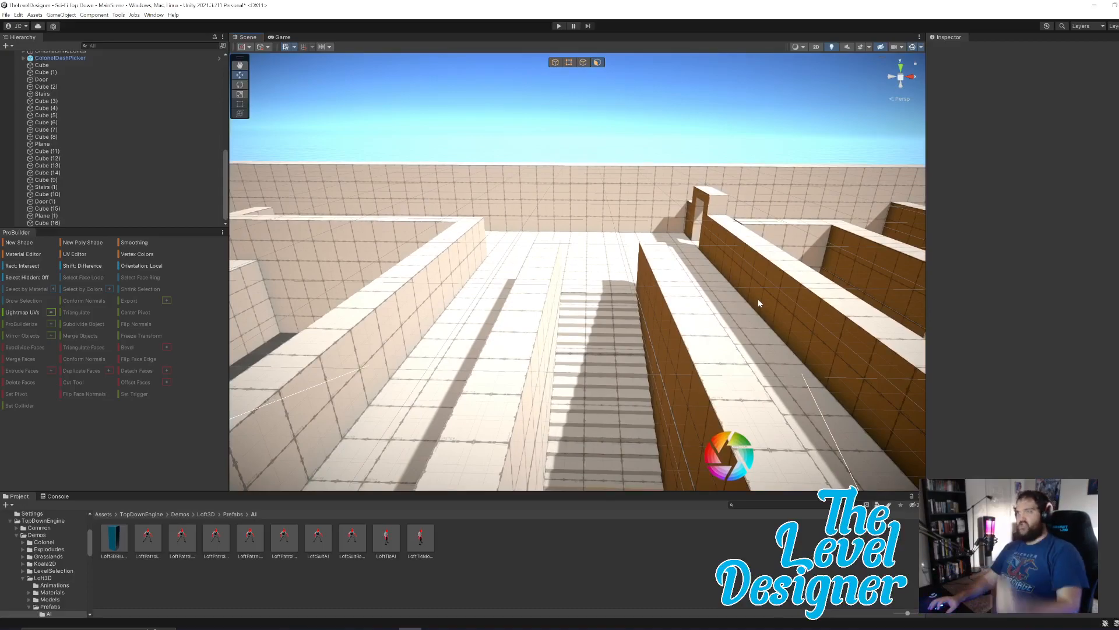
right_click_drag(737, 313, 583, 362)
left_click(495, 303)
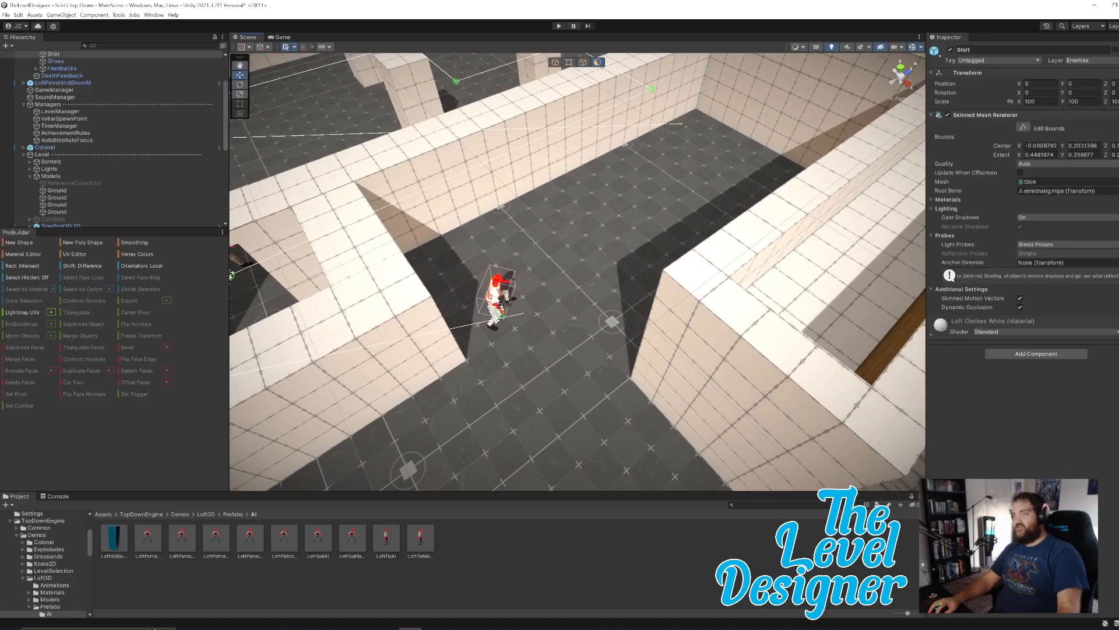
scroll(107, 148, "up", 3)
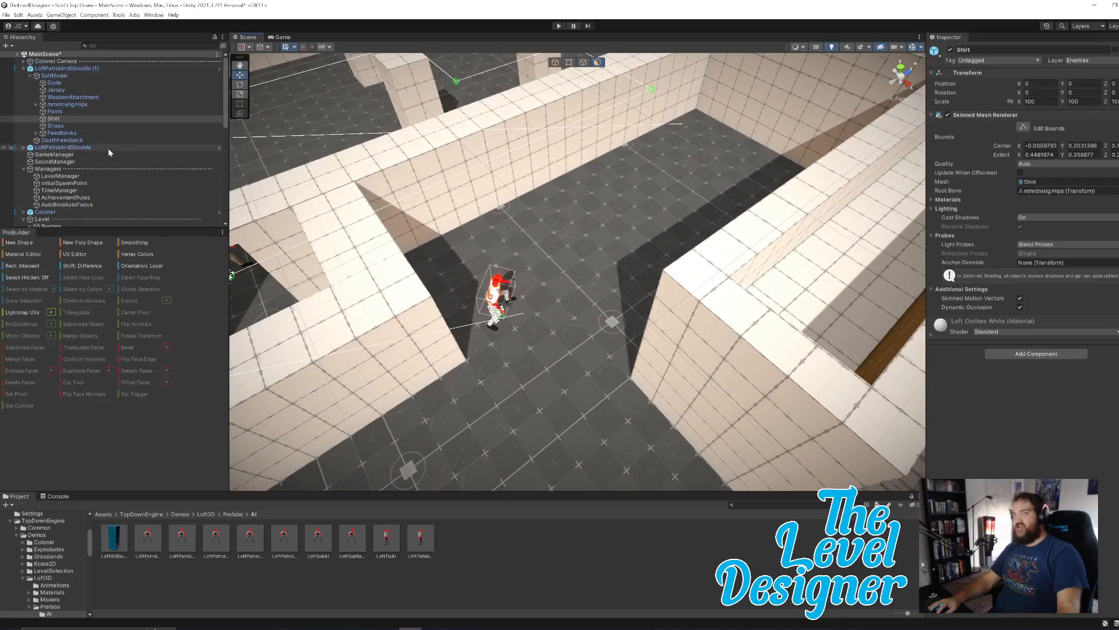
left_click(66, 68)
right_click_drag(540, 321, 508, 274)
left_click(556, 63)
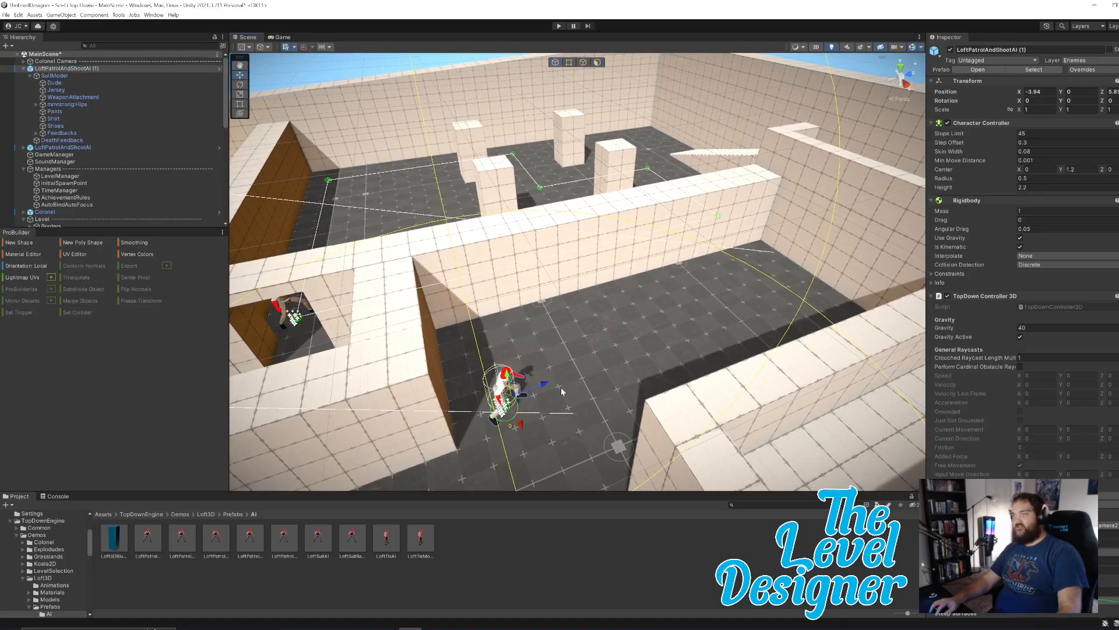
left_click_drag(509, 402, 843, 345)
right_click_drag(817, 338, 997, 349)
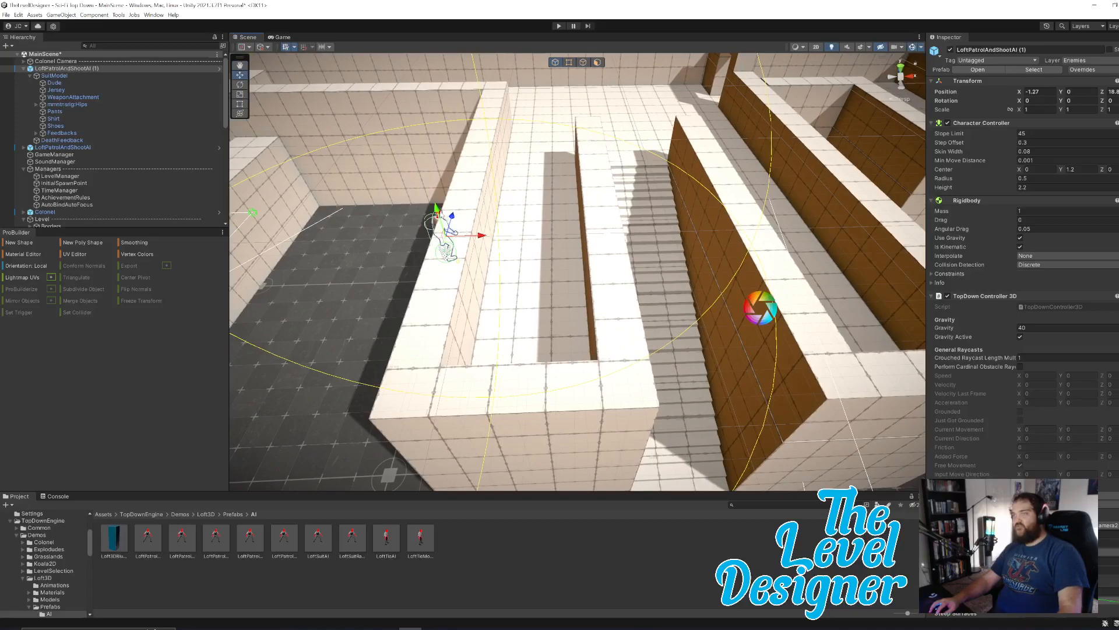
left_click_drag(440, 255, 643, 86)
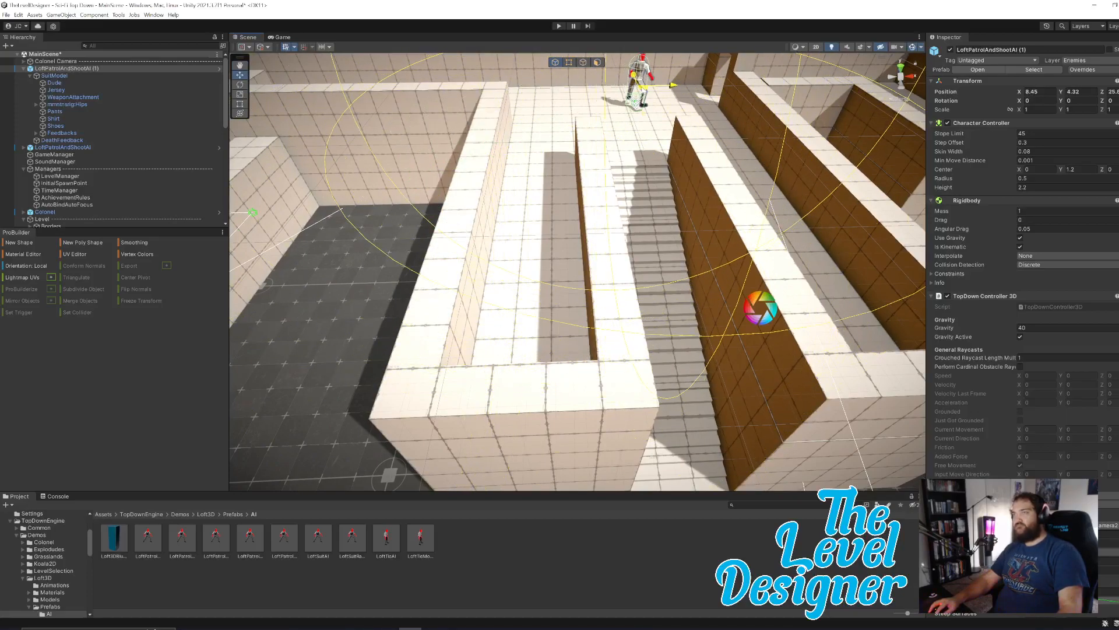
Lower the enemy onto the platform floor, at a Y position of about 4.07.
key("w")
right_click_drag(656, 177, 692, 119)
left_click_drag(605, 198, 619, 212)
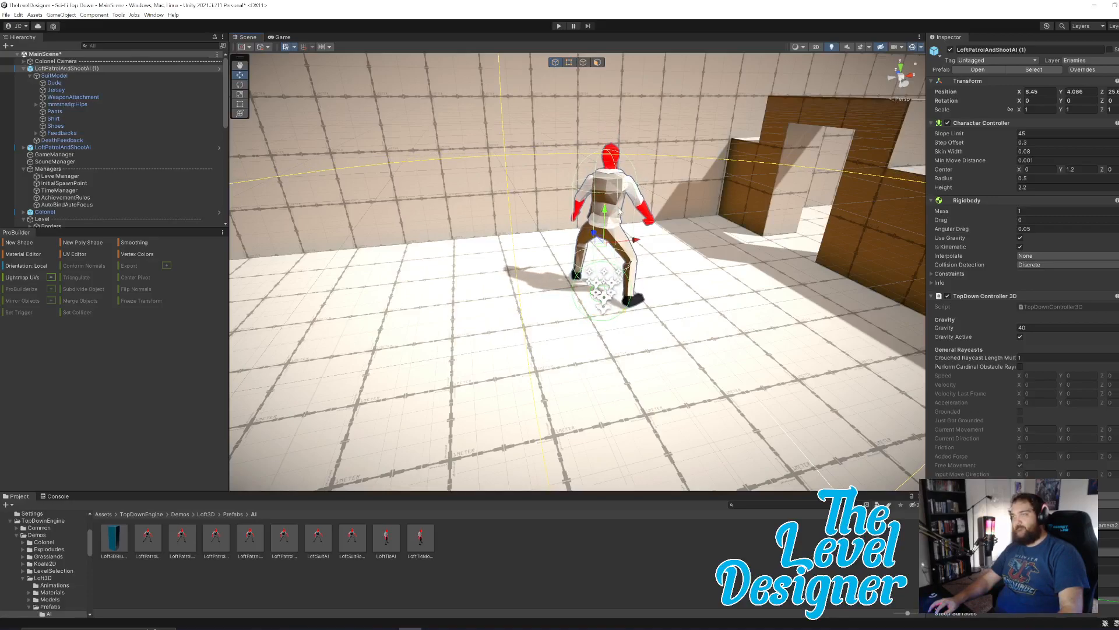
right_click_drag(719, 275, 526, 274)
key("f")
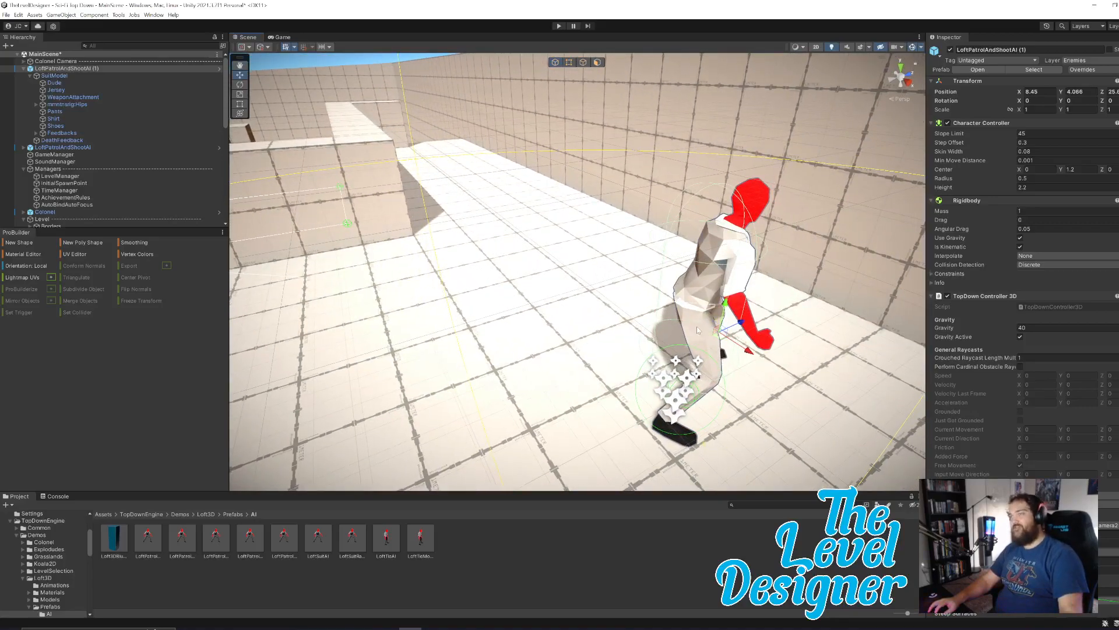
Move the enemy past the doorway into the near outer corner of the widened walled area, at about X 23.85.
left_click_drag(723, 341, 808, 363)
right_click_drag(699, 344, 790, 332)
key("d")
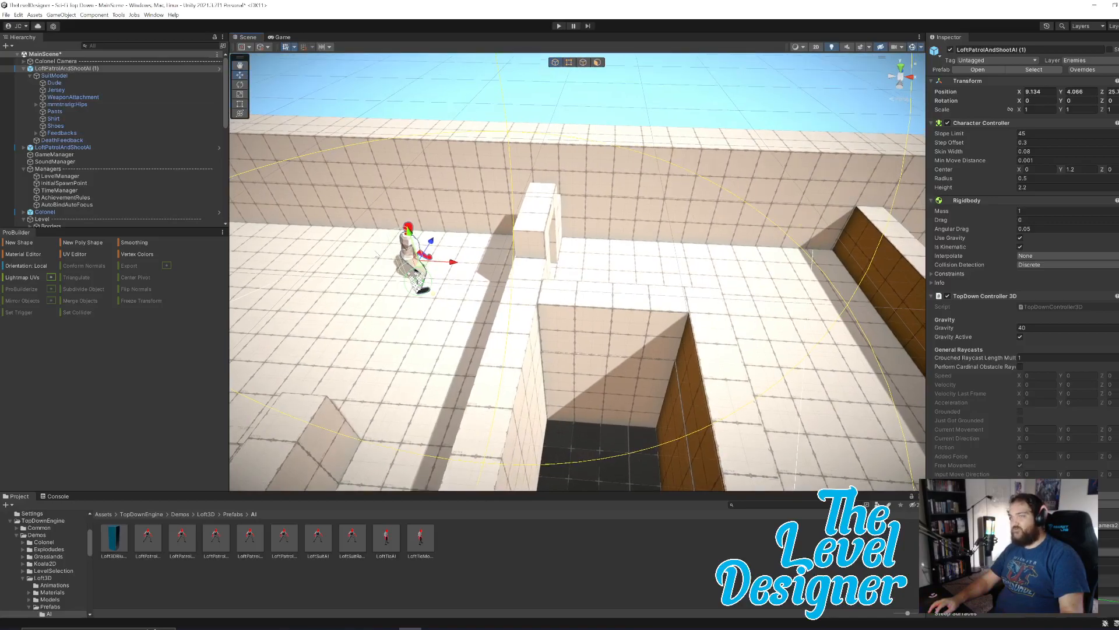
left_click_drag(419, 266, 892, 449)
key("d")
right_click_drag(733, 405, 665, 351)
key("d")
key("s")
left_click_drag(660, 347, 733, 366)
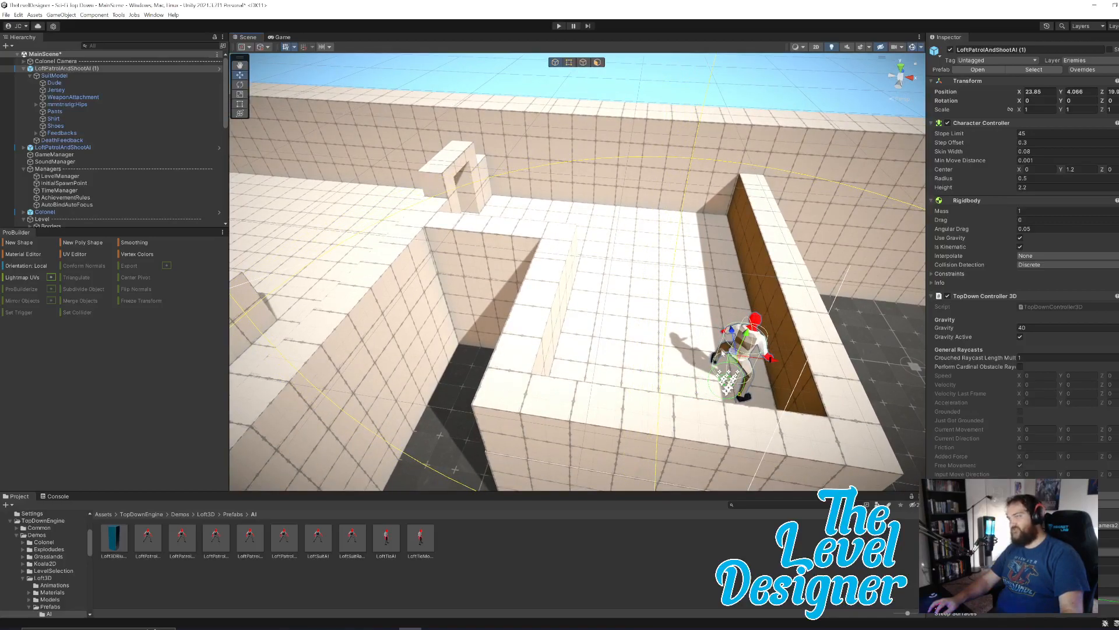
Find the enemy's MMPath component and set the first path element's X position to 0.
scroll(1086, 408, "down", 15)
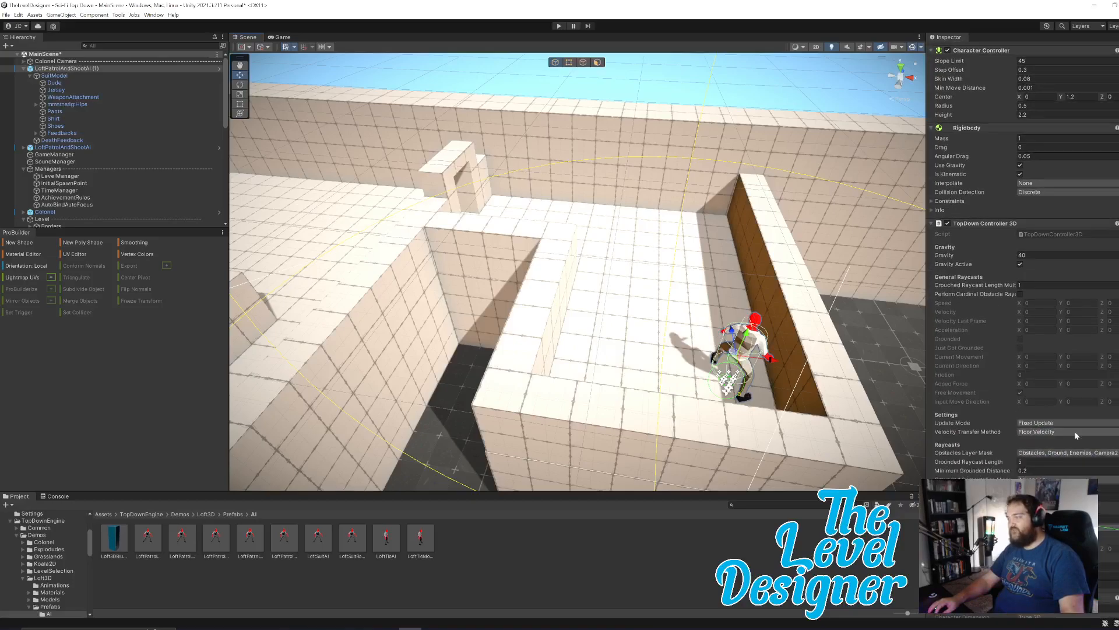
scroll(1086, 408, "down", 12)
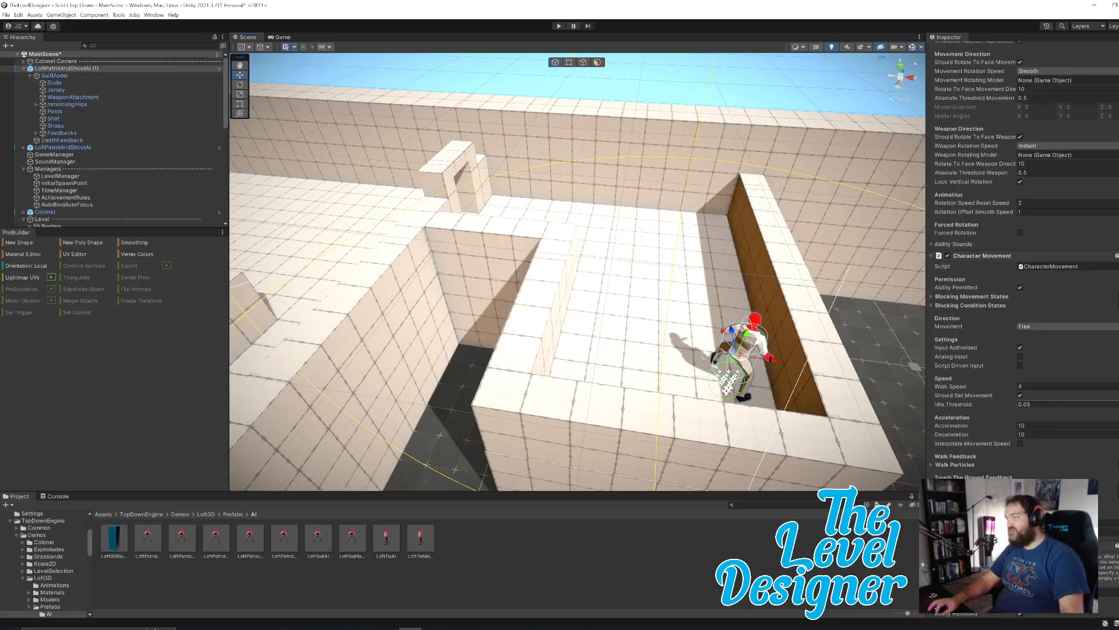
scroll(1102, 407, "down", 15)
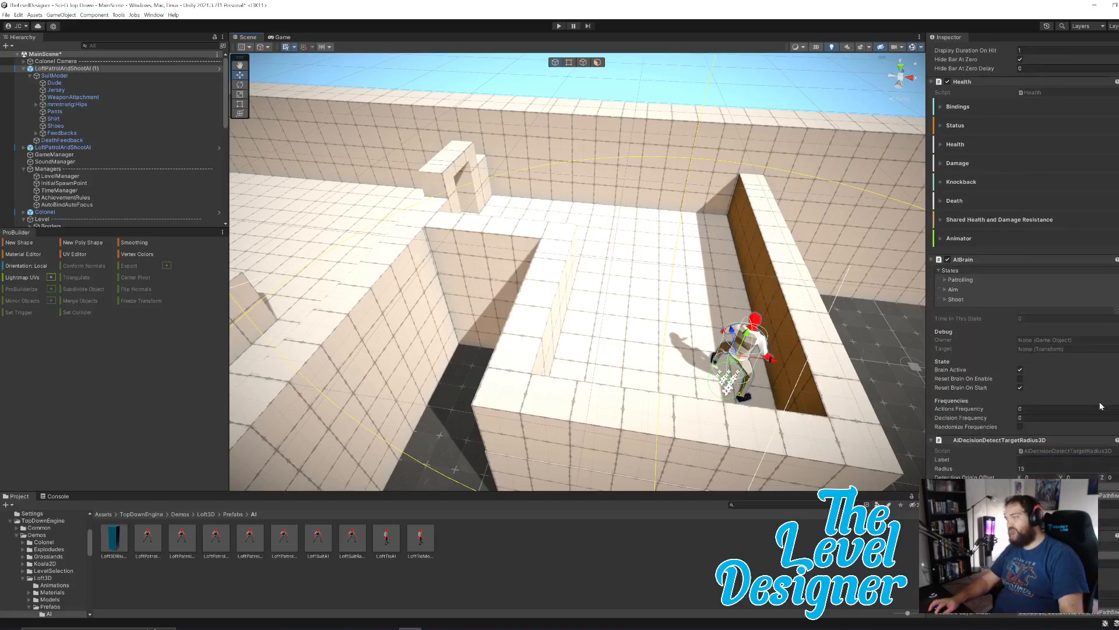
scroll(1102, 407, "down", 10)
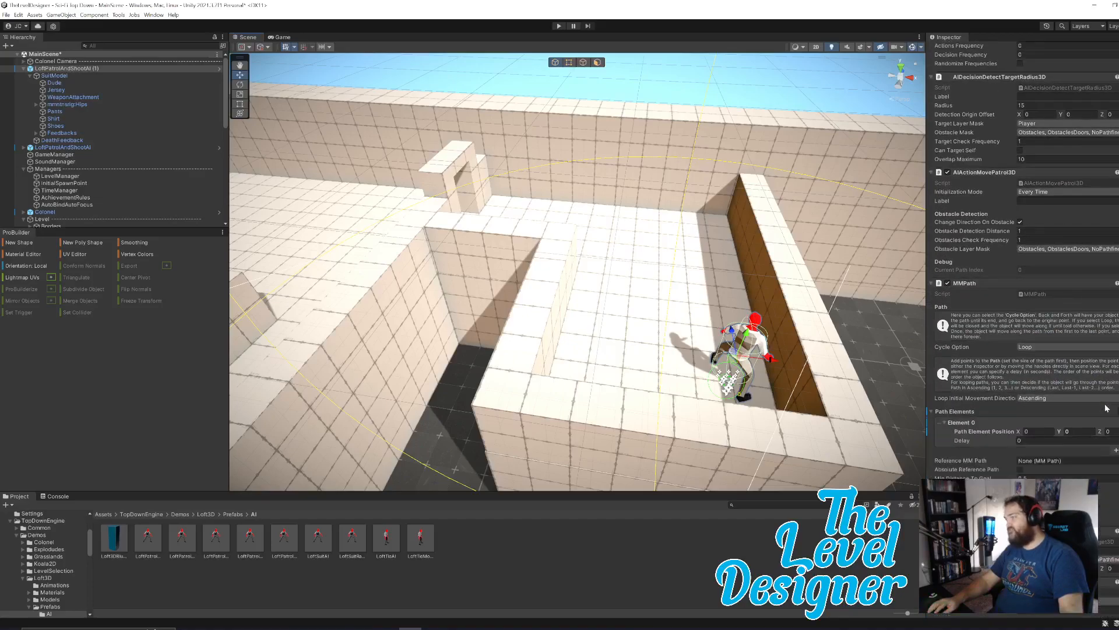
key("w")
right_click_drag(687, 359, 879, 355)
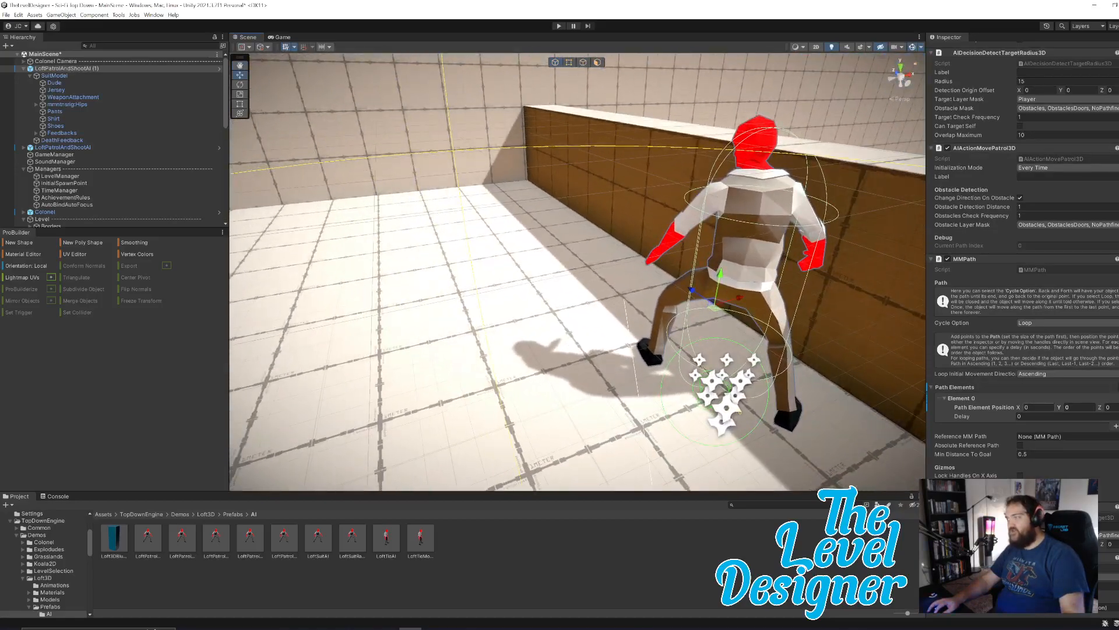
mouse_move(1019, 409)
left_mouse_down()
mouse_move(1042, 409)
mouse_move(1025, 414)
left_mouse_up()
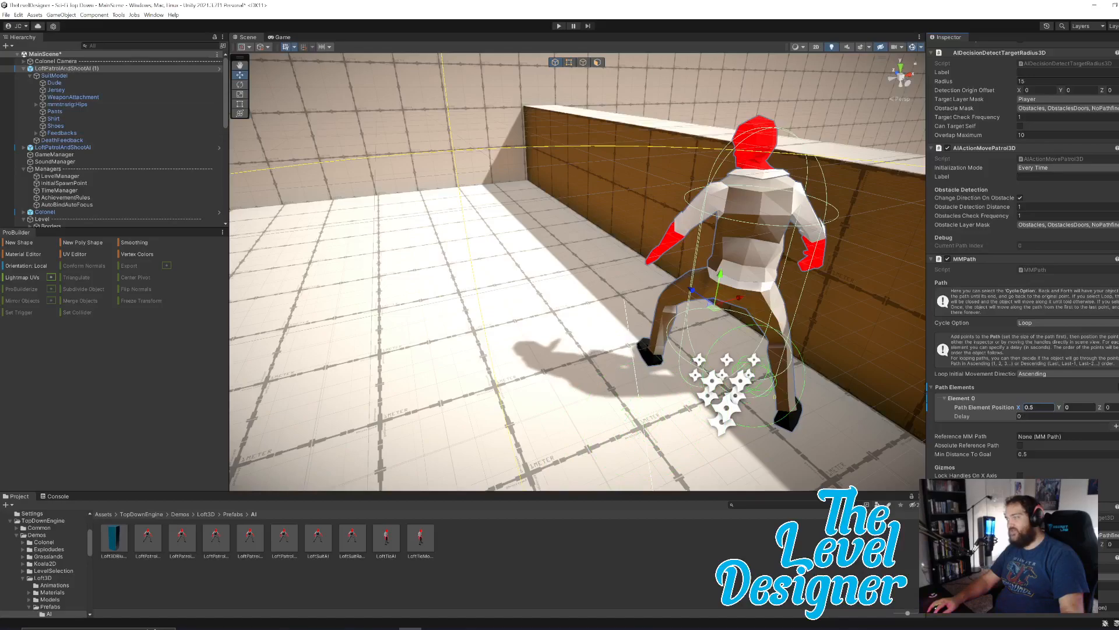
type("0")
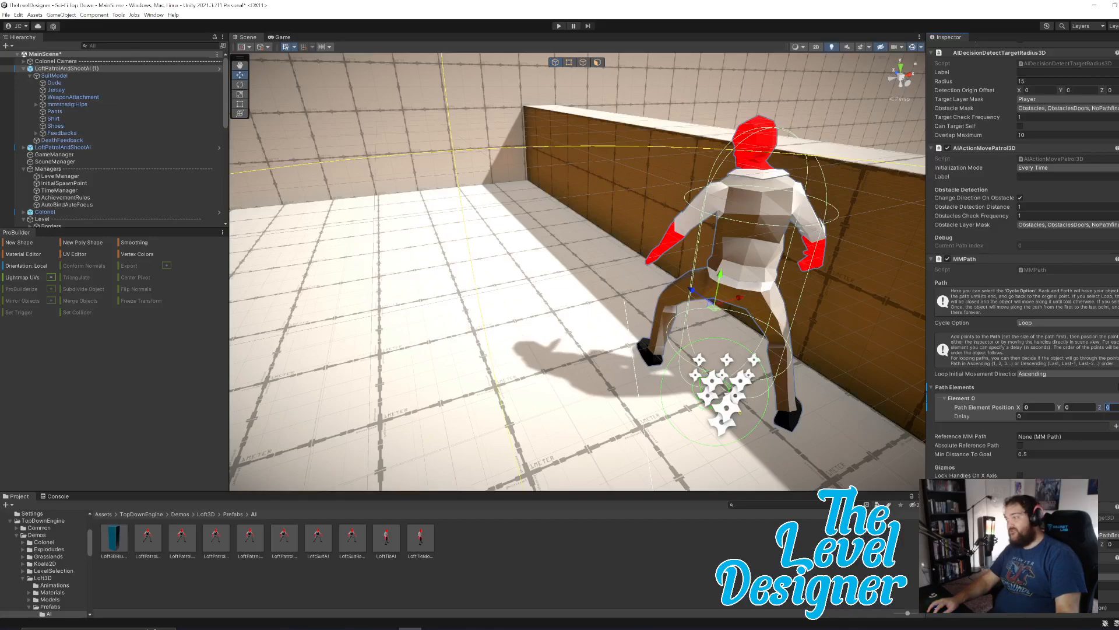
Set the first path element's Z position to 7, placing it near the far corner of the walled area.
right_click_drag(867, 396, 957, 449)
key("w")
key("s")
key("s")
key("w")
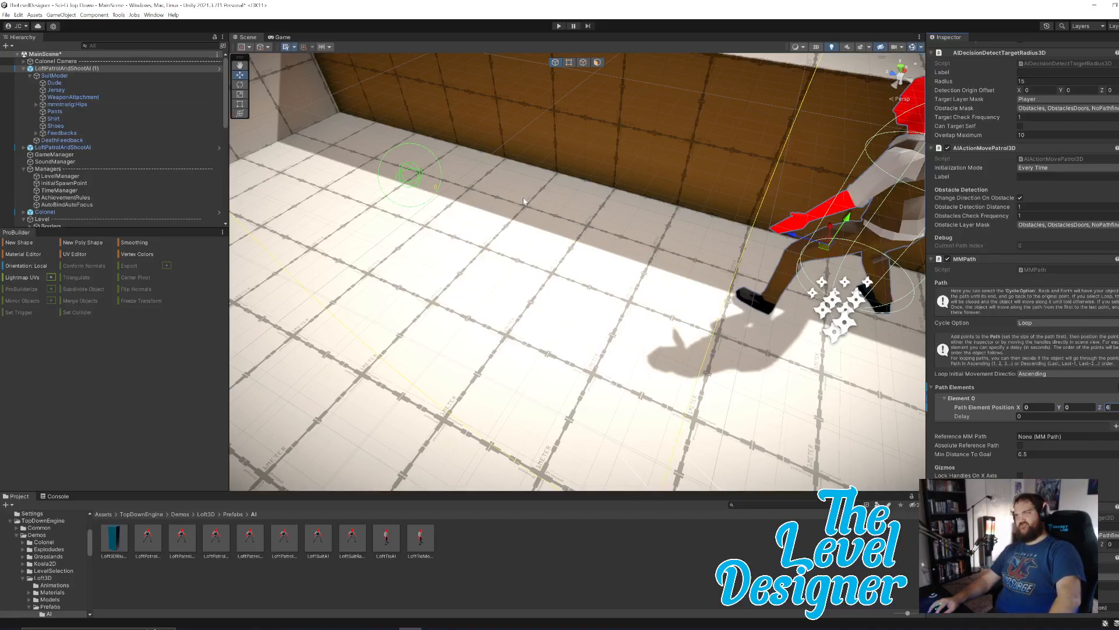
right_click_drag(413, 168, 367, 163)
key("w")
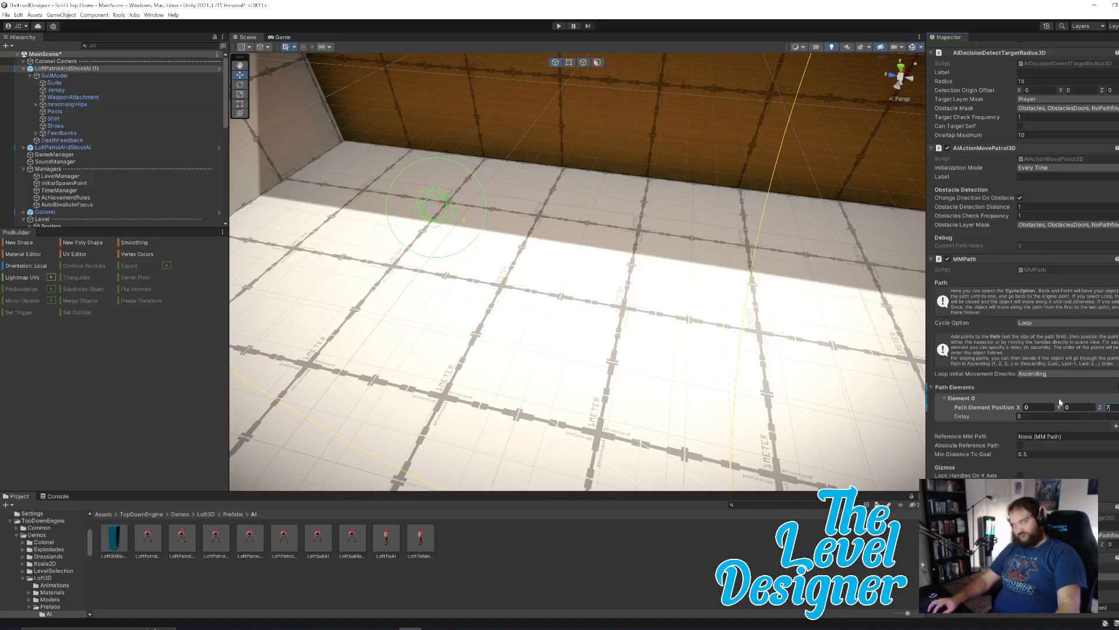
Add a second element to the enemy's path and set its X position to -4.
scroll(1086, 400, "down", 4)
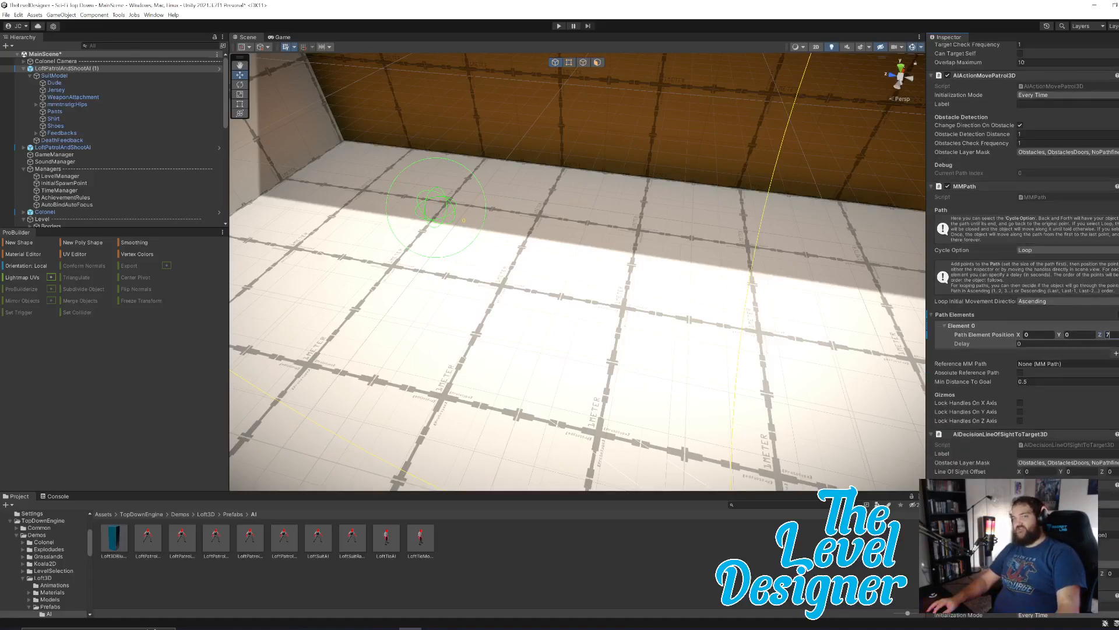
right_click_drag(671, 249, 110, 223)
key("s")
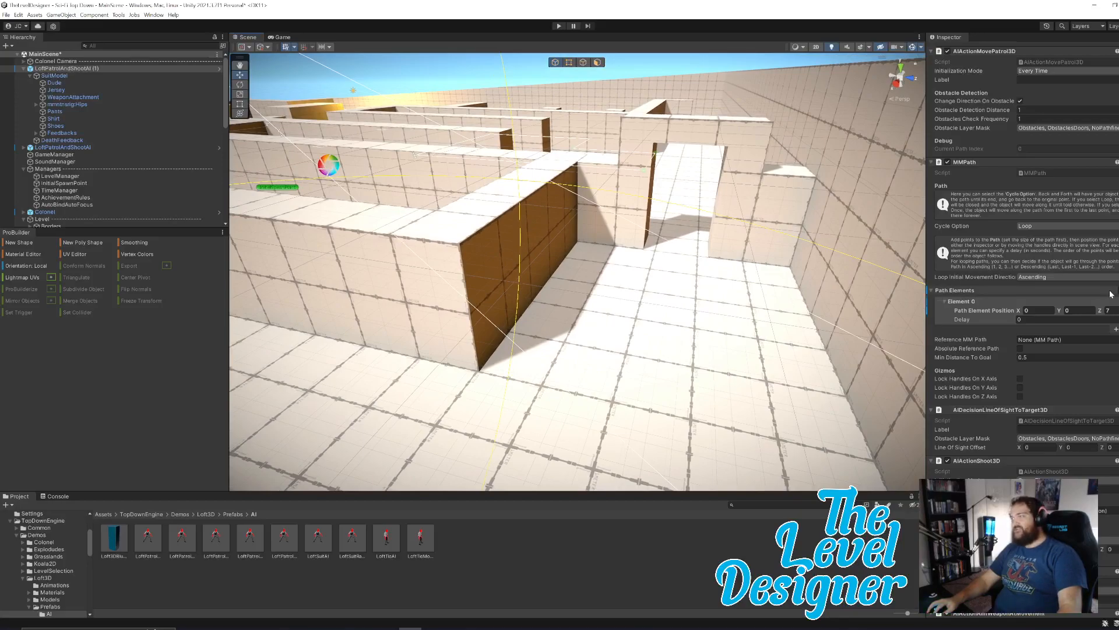
left_click(1116, 330)
right_click_drag(752, 381, 911, 320)
left_click_drag(1019, 338, 942, 338)
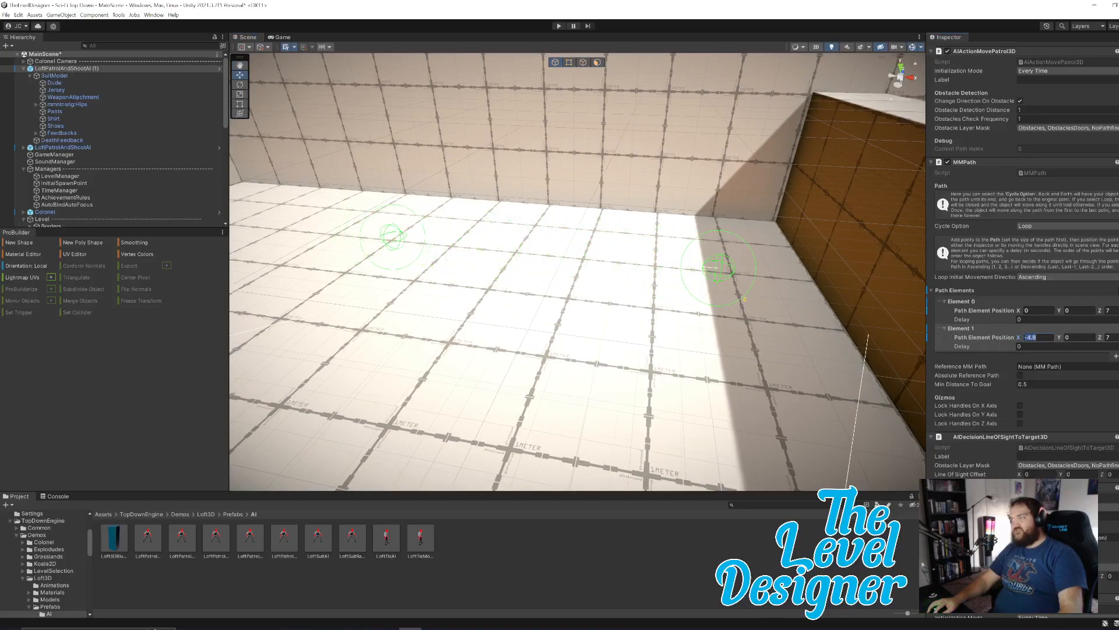
type("-4")
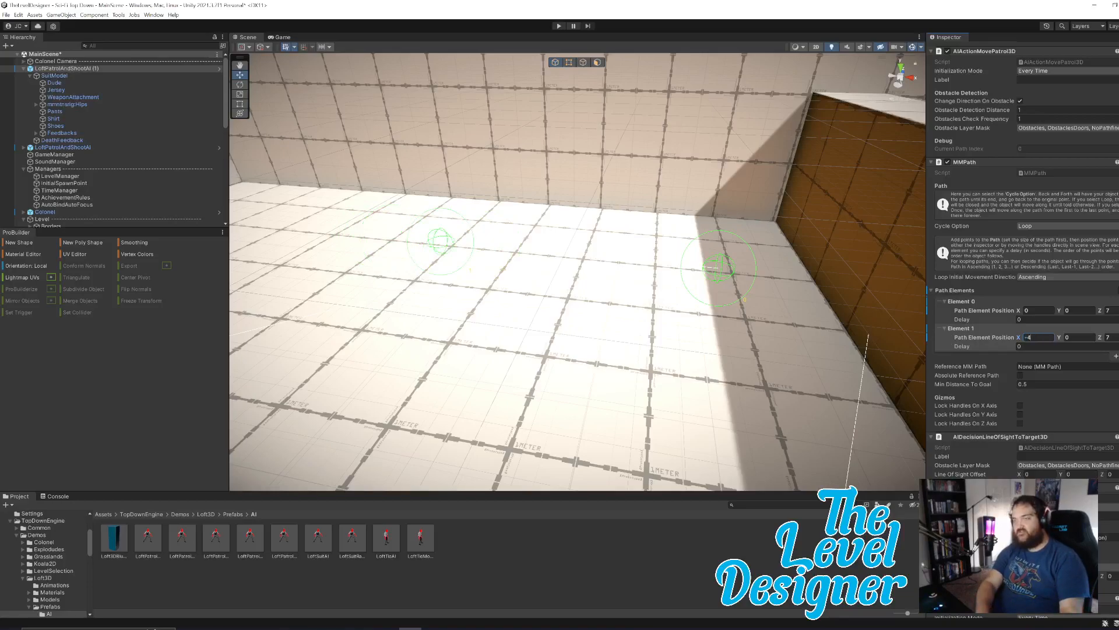
Set the Z position of both path elements to 6.5, moving them away from the boundary wall.
right_click_drag(760, 284, 693, 338)
key("s")
left_click_drag(658, 367, 669, 373)
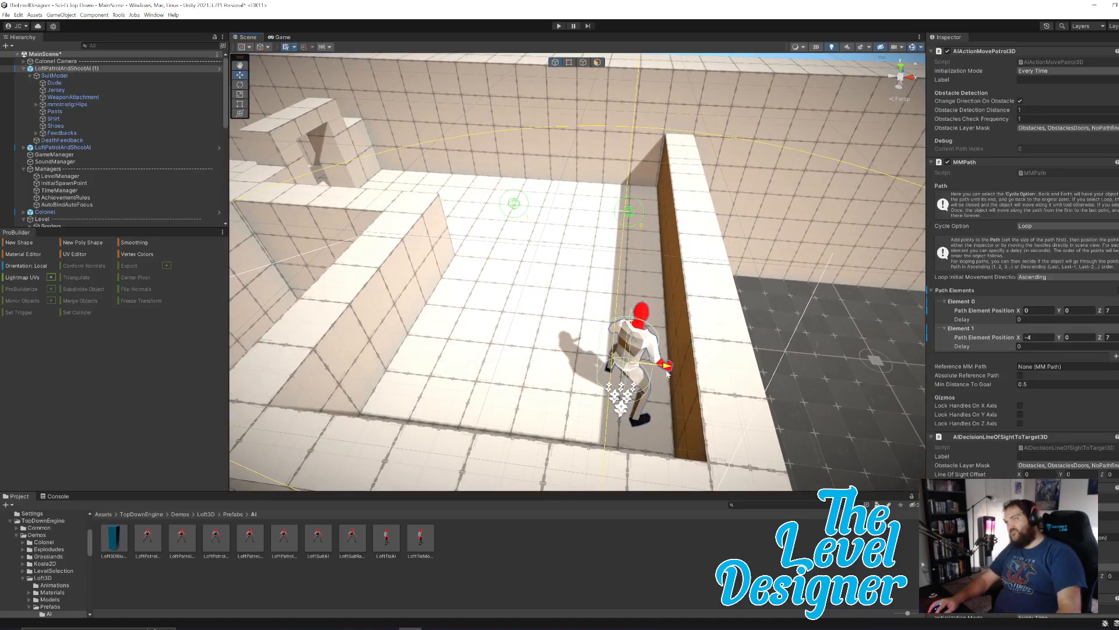
key("w")
right_click_drag(670, 325, 603, 313)
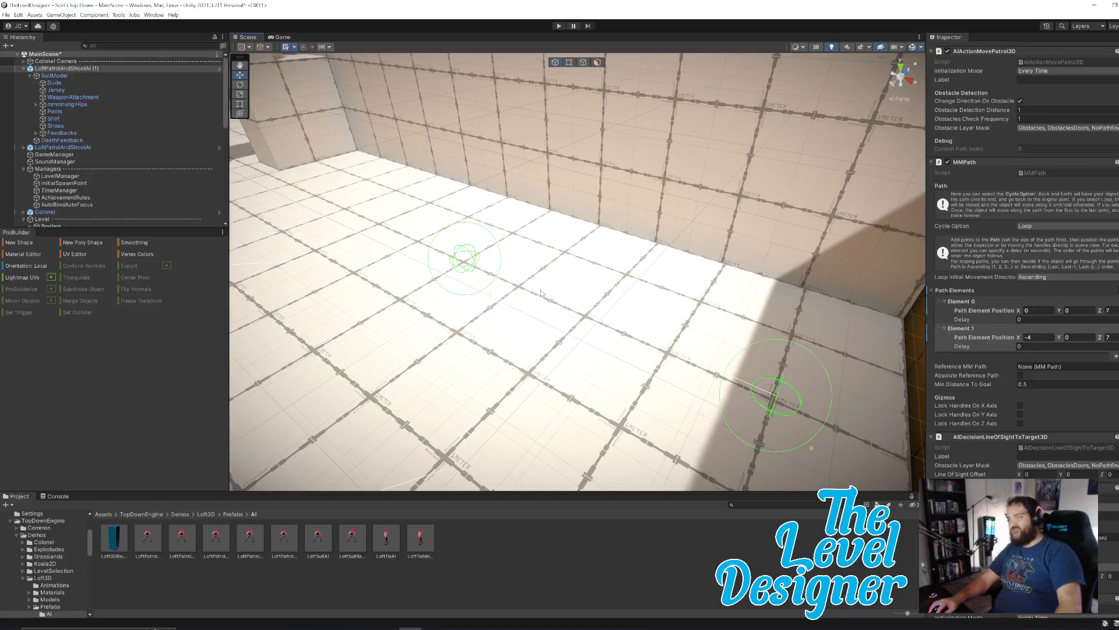
right_click_drag(755, 312, 630, 320)
left_click(1112, 310)
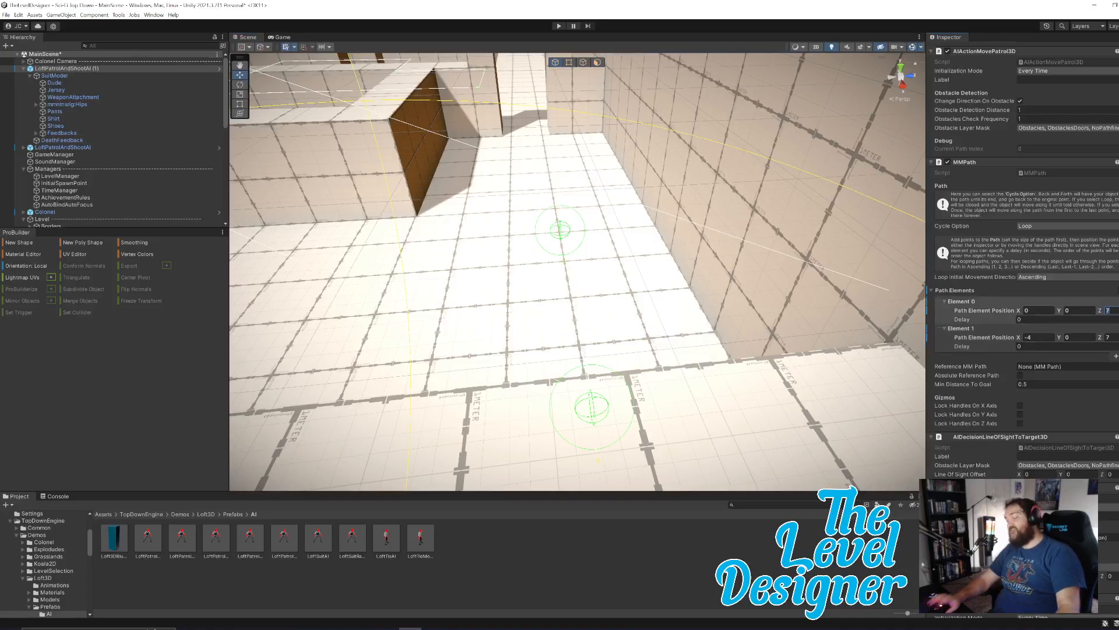
key("BackSpace")
type("6.5")
left_click(1112, 338)
type("6.5")
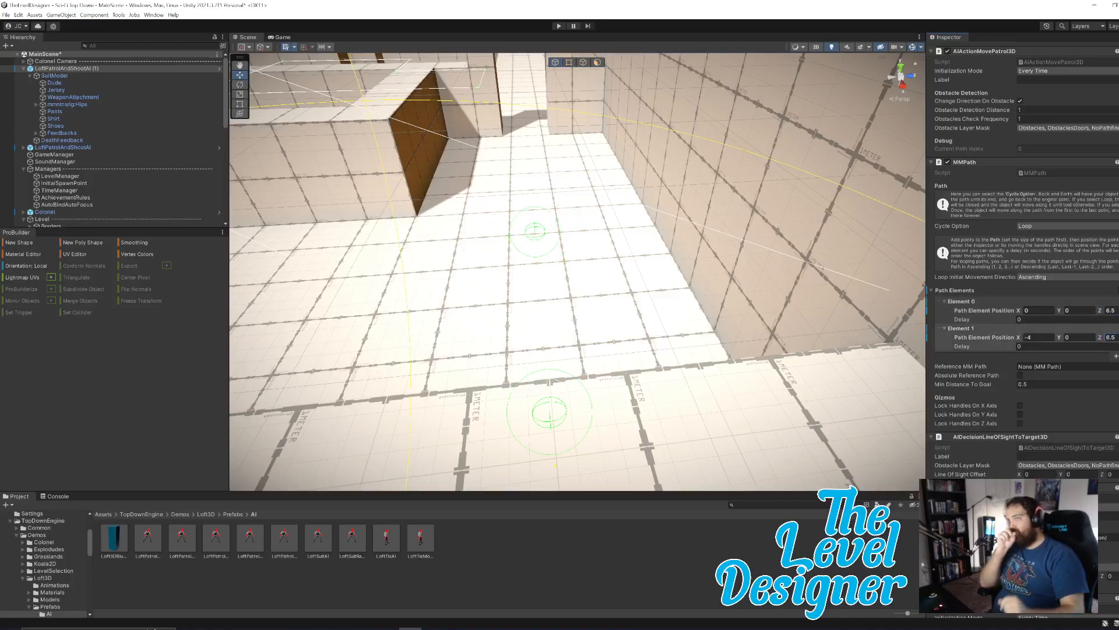
Set the second path element's X position to -20, stretching the patrol through the doorway.
right_click_drag(608, 280, 604, 238)
key("w")
key("s")
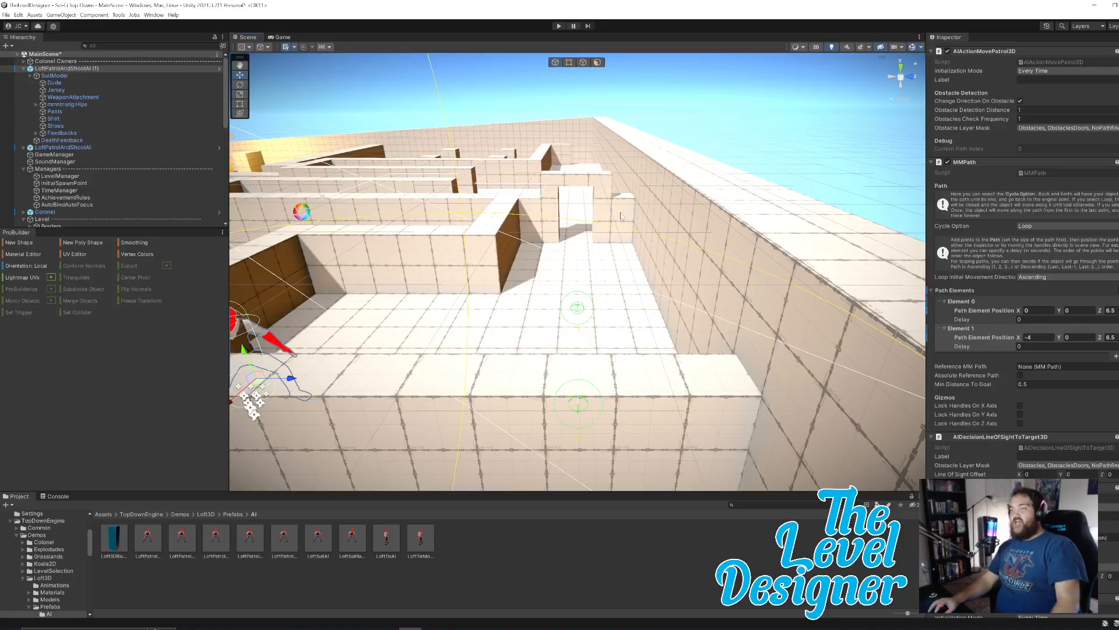
key("w")
right_click_drag(607, 266, 613, 349)
key("w")
key("s")
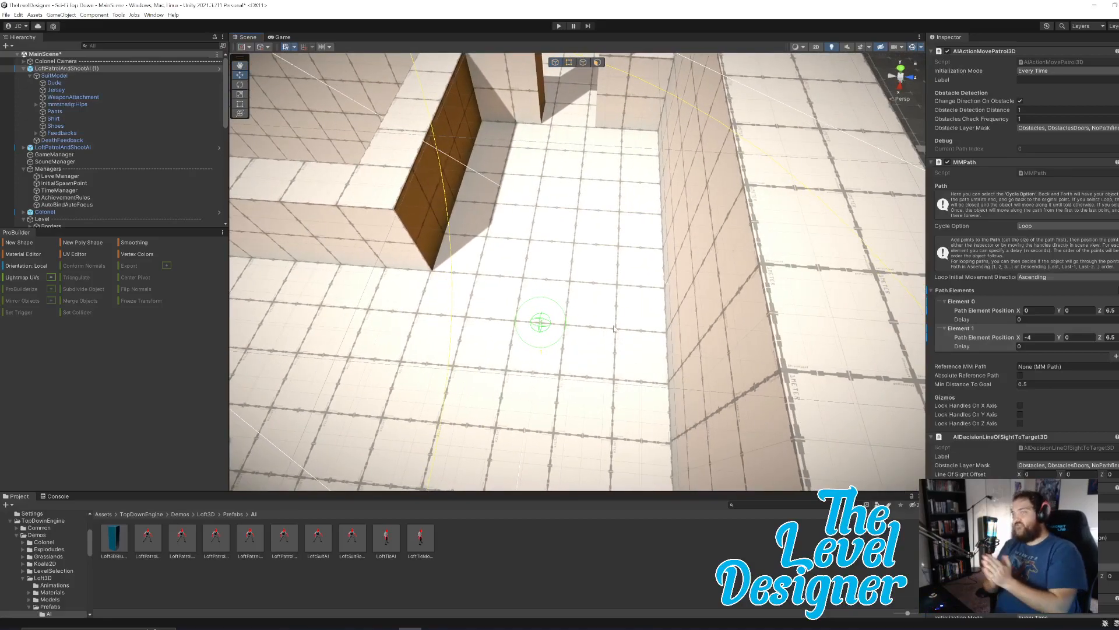
right_click_drag(621, 303, 565, 324)
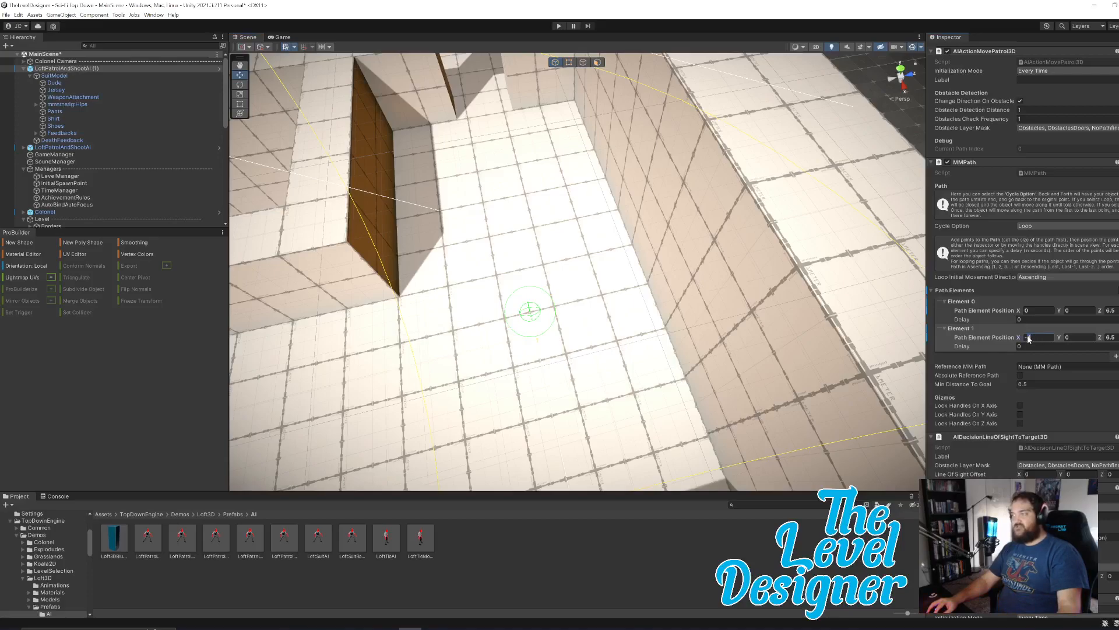
type("20")
Set the second path element's X position to -30 and then -32, extending the patrol farther along the corridor.
right_click_drag(575, 204, 561, 179)
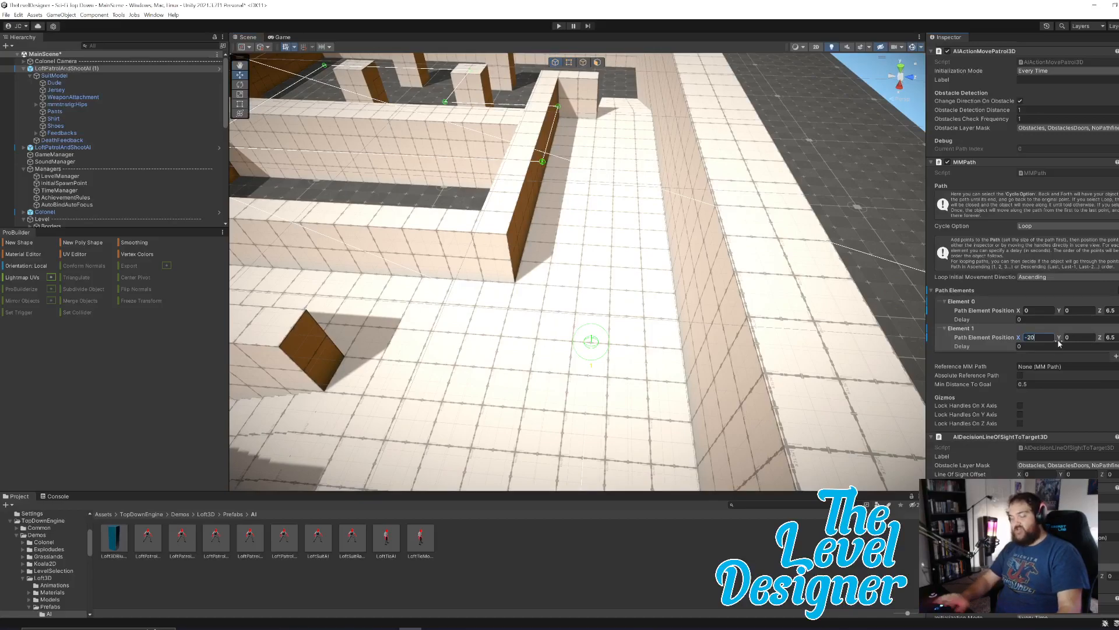
key("Left")
key("BackSpace")
type("3")
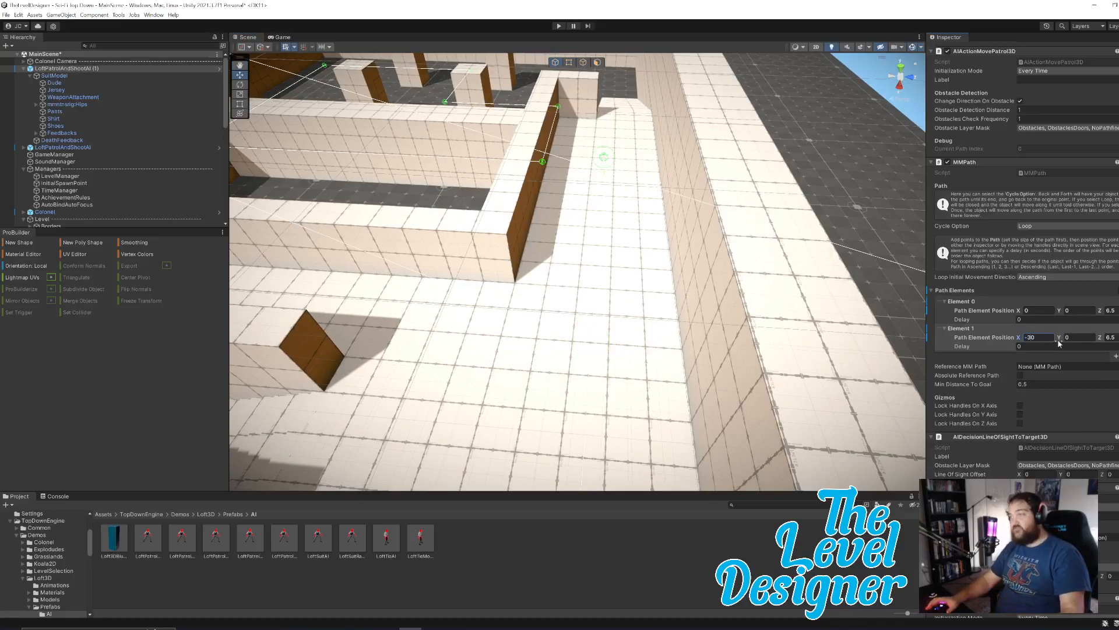
right_click_drag(628, 262, 648, 282)
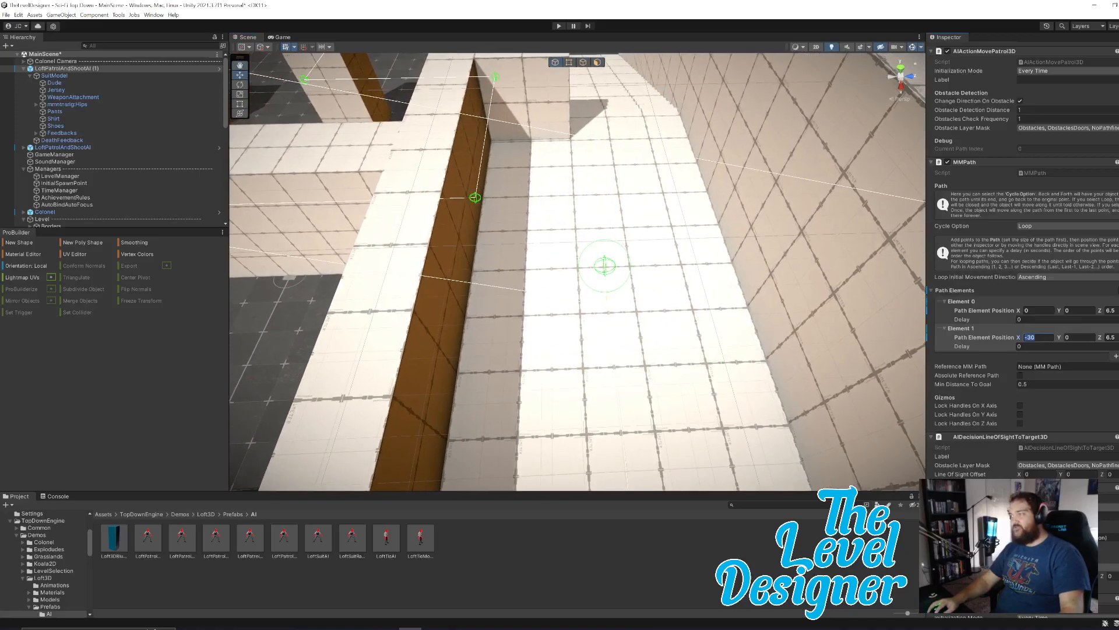
key("BackSpace")
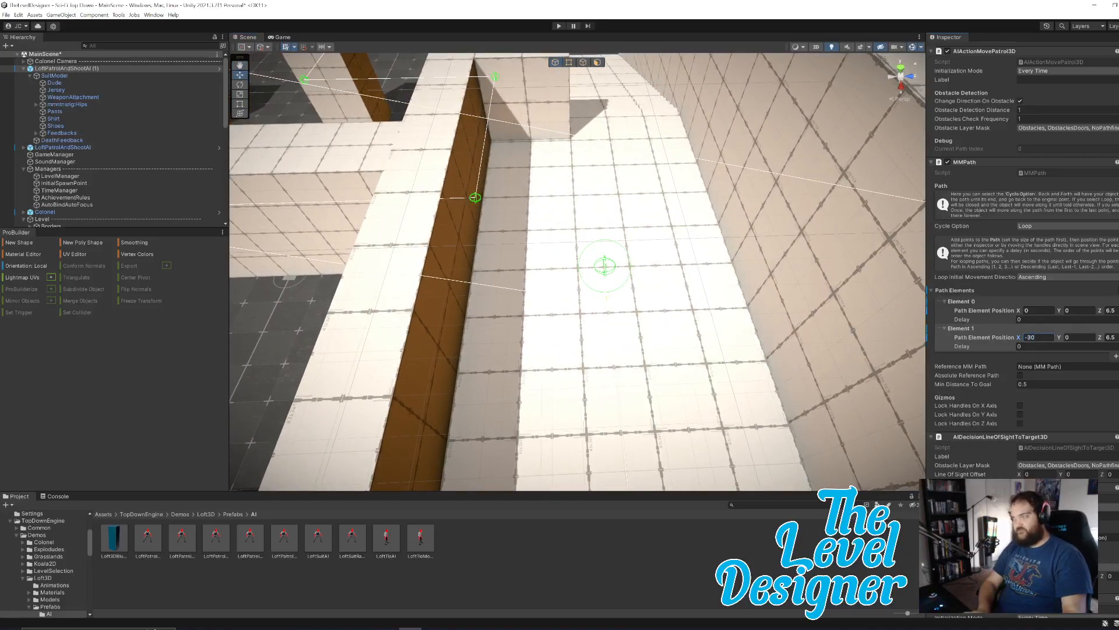
type("2")
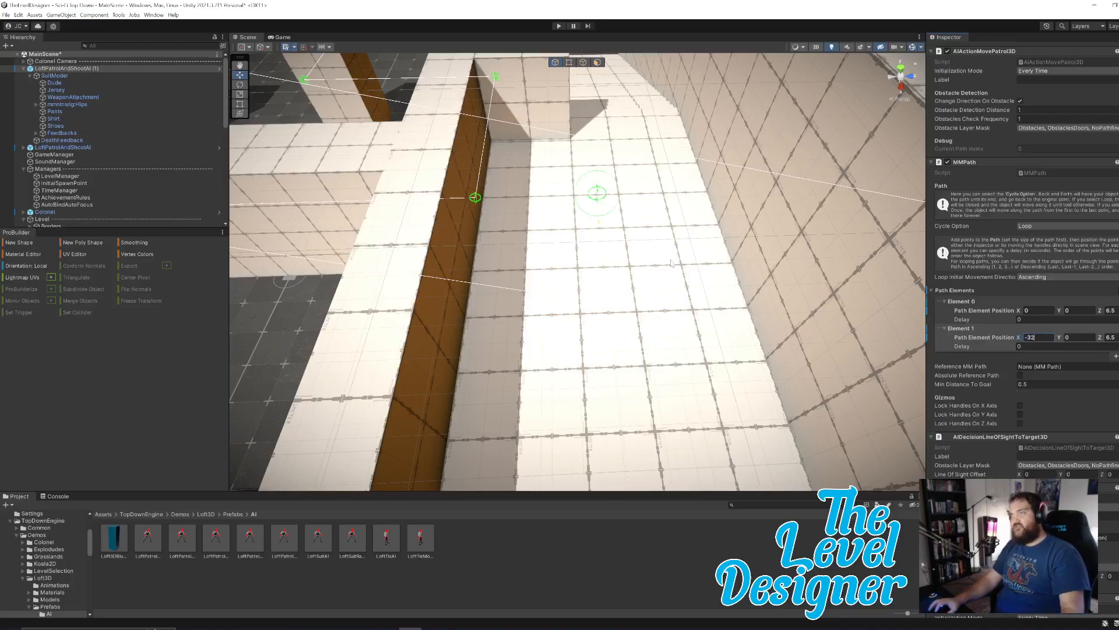
right_click_drag(682, 185, 722, 281)
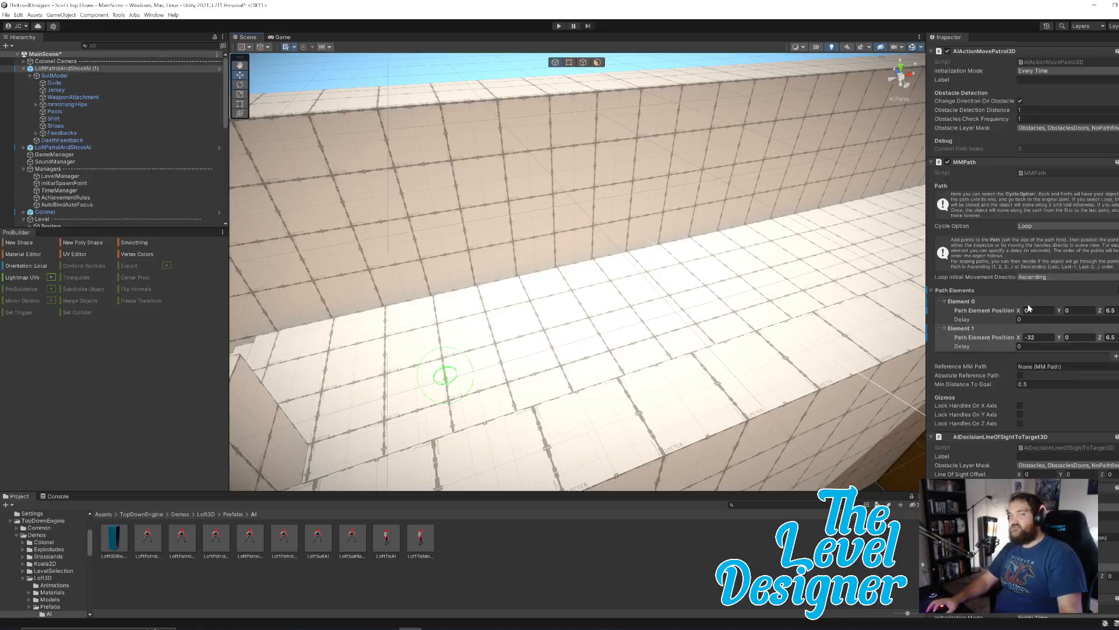
Set the second path element's X position to -10, pulling the patrol point back toward the doorway.
right_click_drag(635, 292, 676, 310)
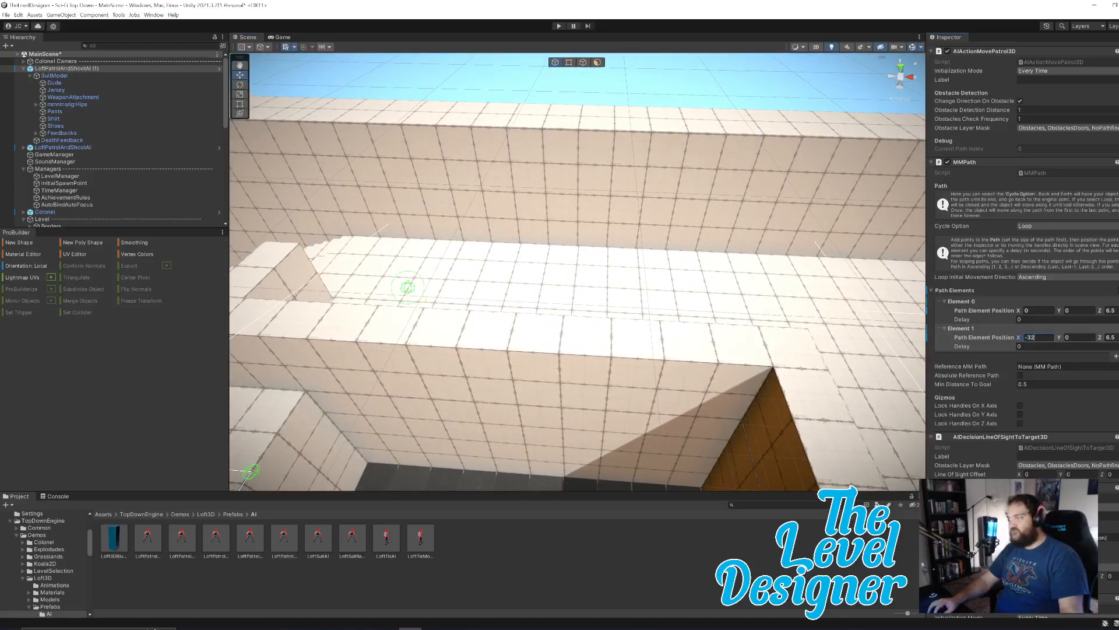
key("BackSpace")
key("BackSpace")
type("10")
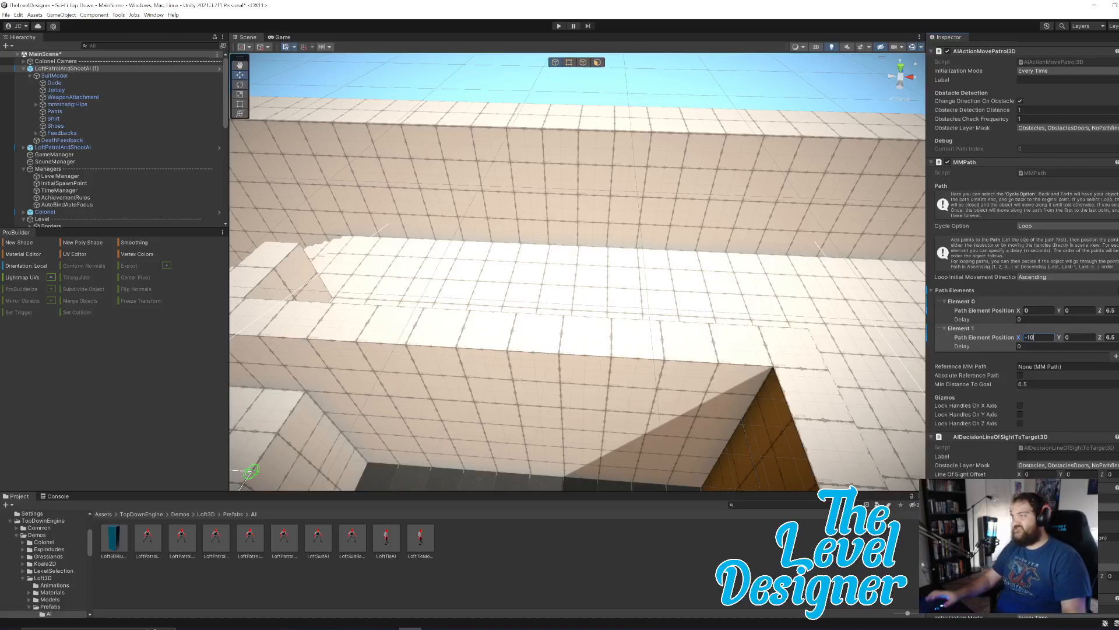
Set the second path element's X position to -12.5, placing the point just past the doorway wall.
key("d")
right_click_drag(692, 281, 697, 258)
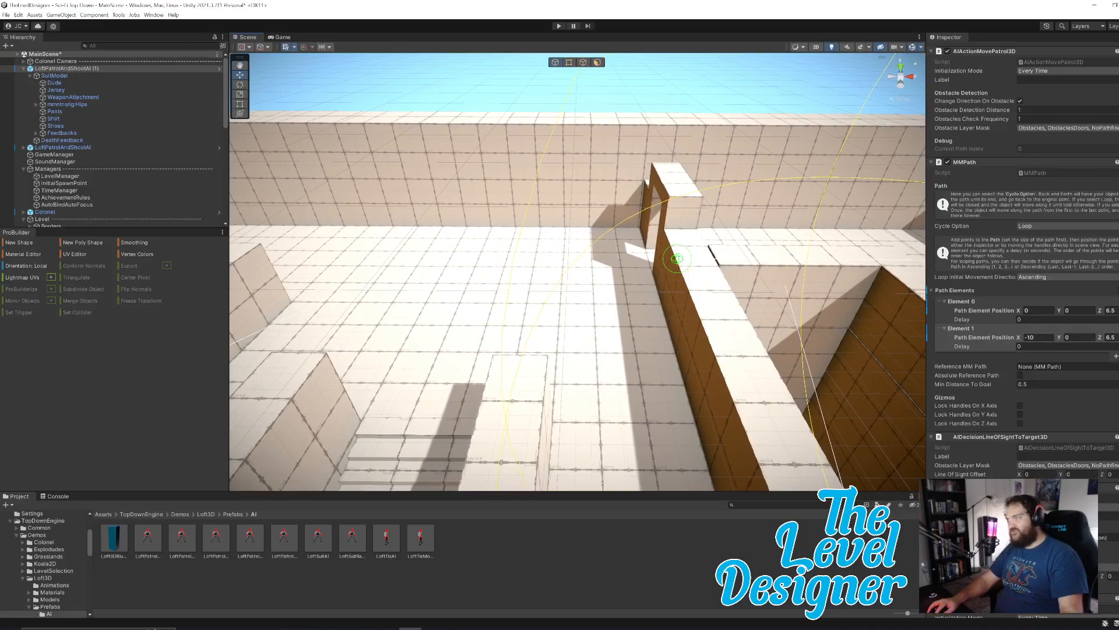
left_click(1044, 336)
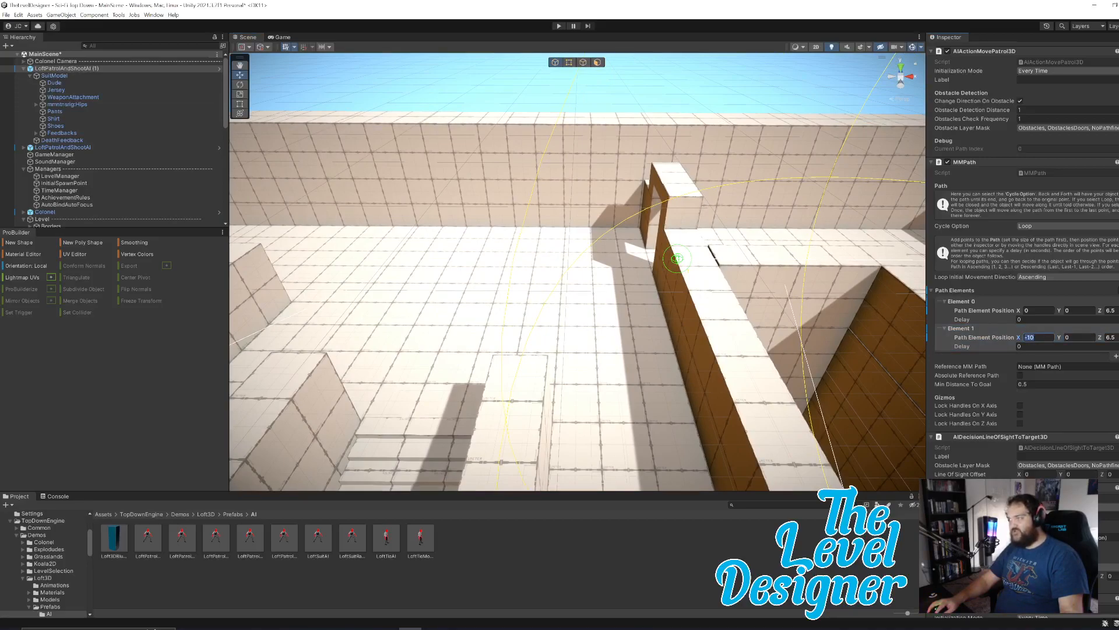
key("BackSpace")
type("4")
key("BackSpace")
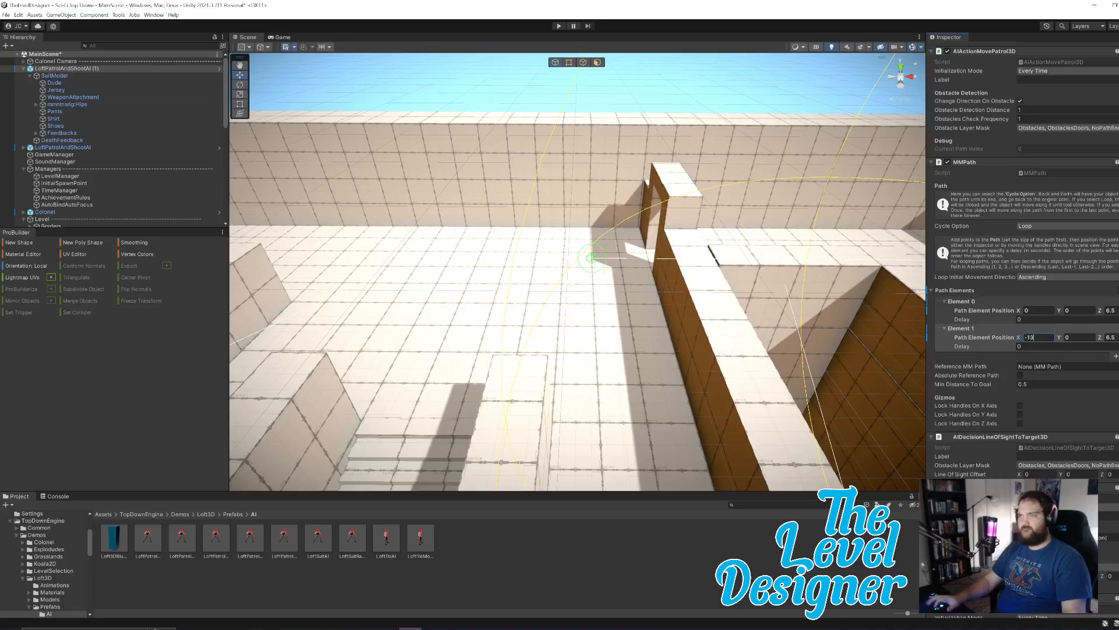
right_click_drag(722, 334, 722, 332)
key("d")
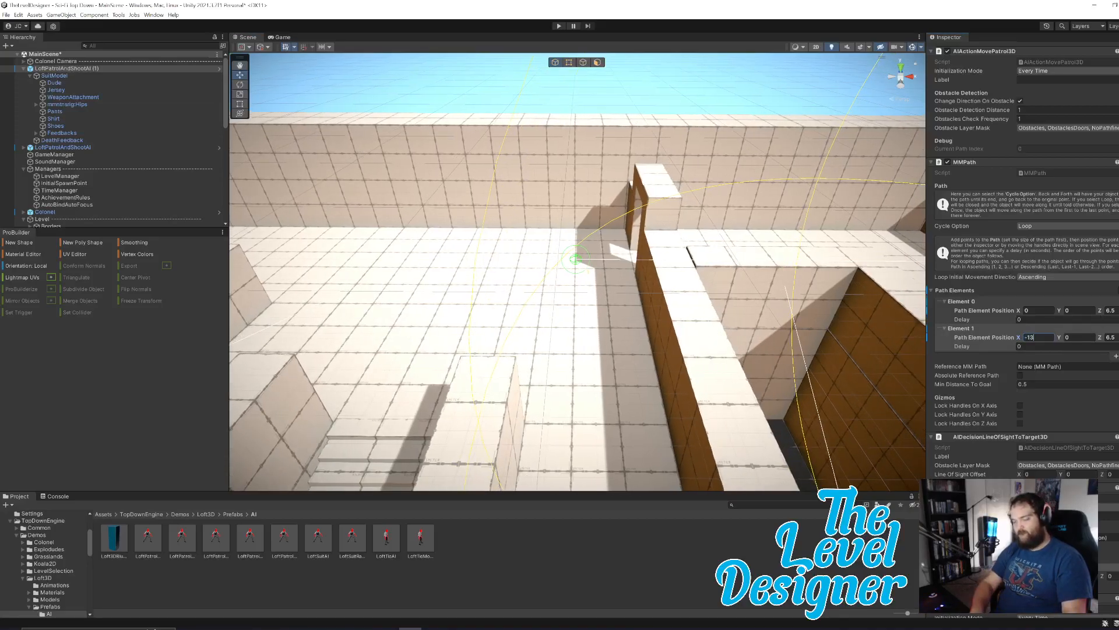
key("BackSpace")
type("2.5")
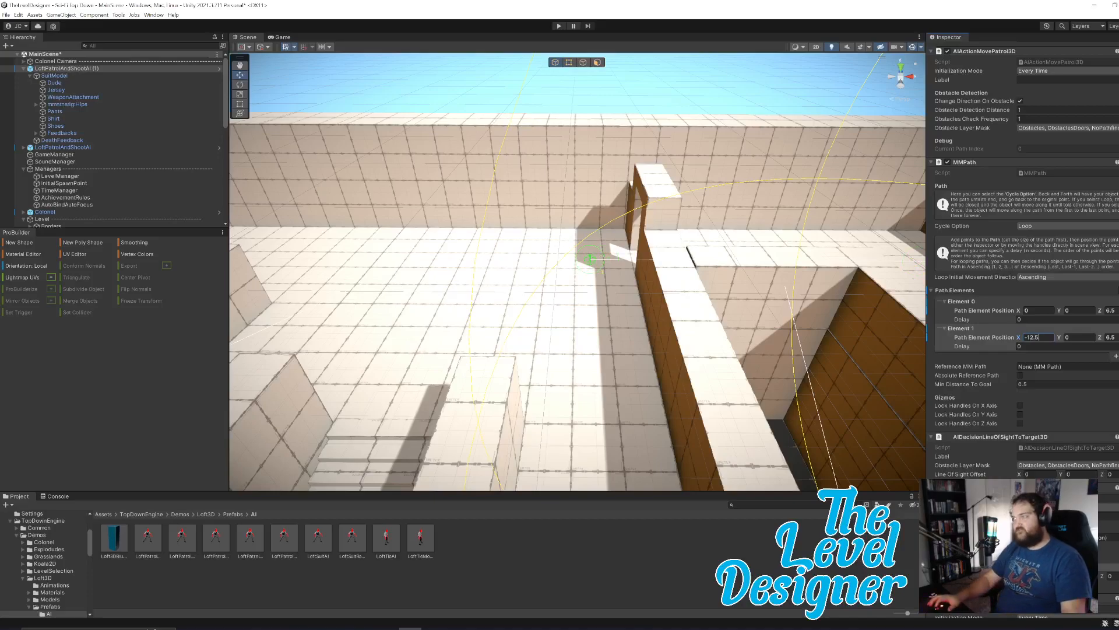
Add a third path element, then set the second element's X position and the first element's Z position to 0.
right_click_drag(638, 299, 734, 332)
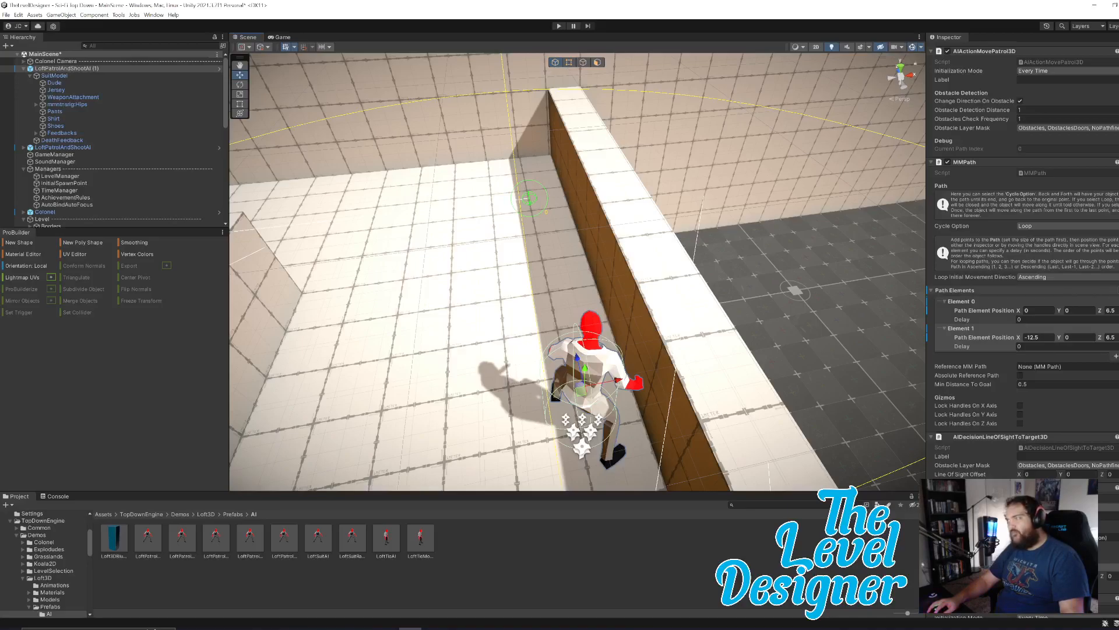
left_click(1116, 356)
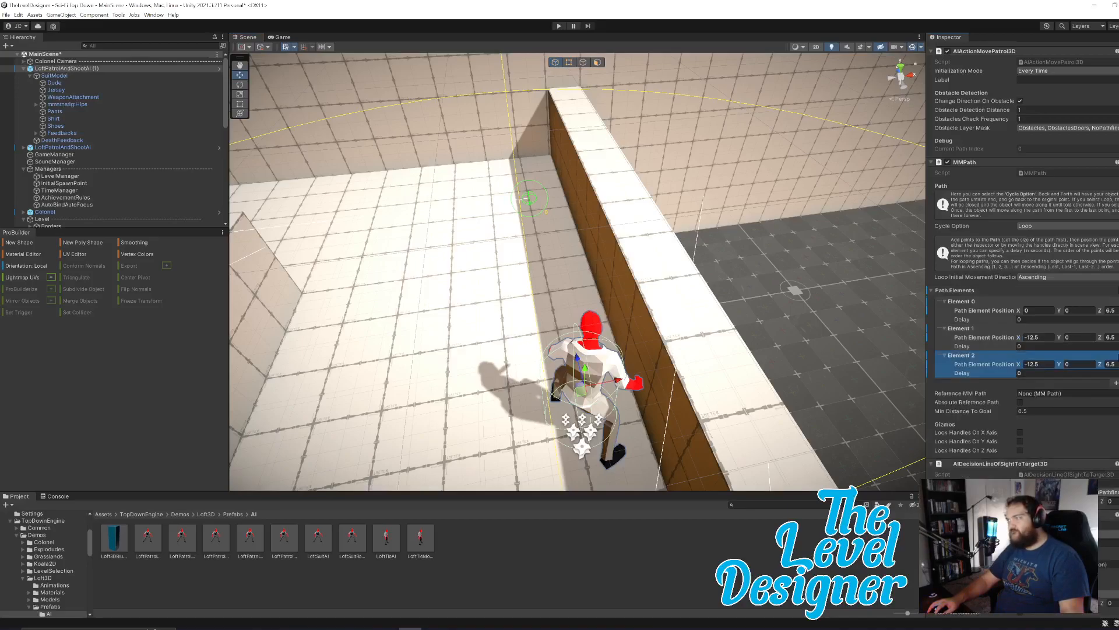
left_click(1016, 356)
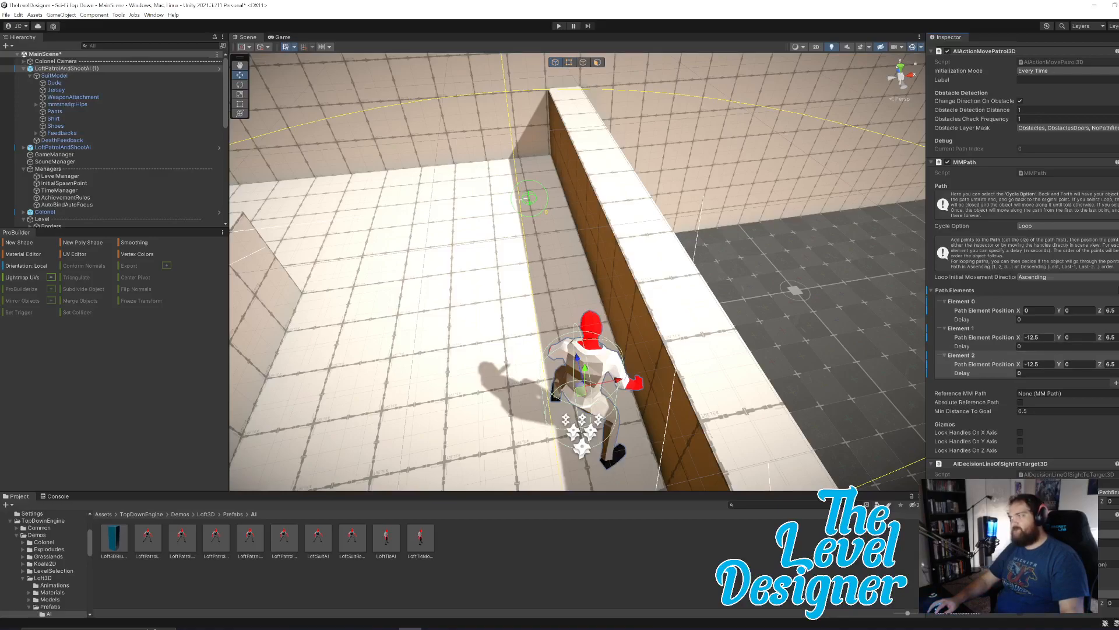
left_click(1111, 337)
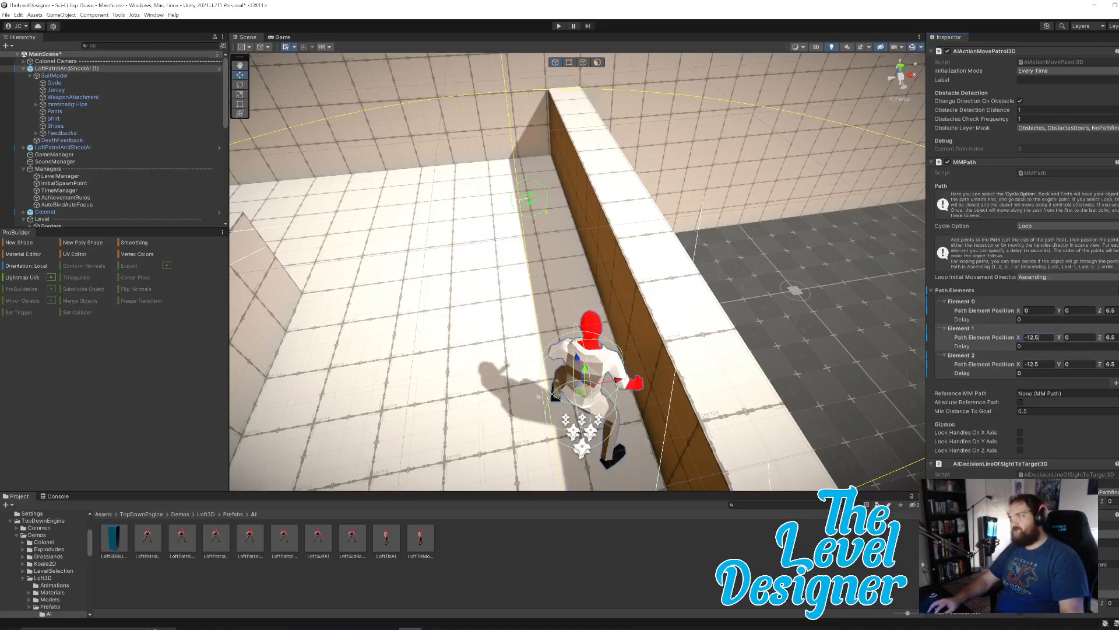
type("0")
left_click(1110, 310)
type("0")
Reselect the patrolling enemy and bring its path element settings back into view.
right_click_drag(768, 306, 514, 256)
key("w")
mouse_move(749, 252)
right_mouse_down()
mouse_move(741, 232)
mouse_move(757, 245)
right_mouse_up()
left_click(759, 174)
left_click(72, 68)
scroll(1020, 262, "down", 10)
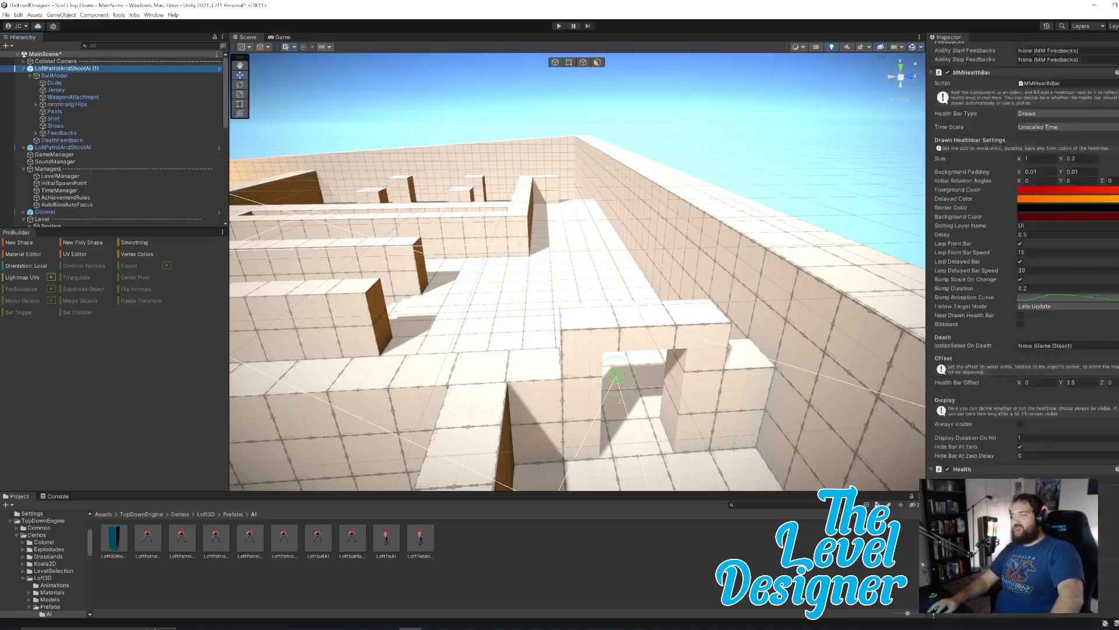
scroll(1072, 391, "up", 3)
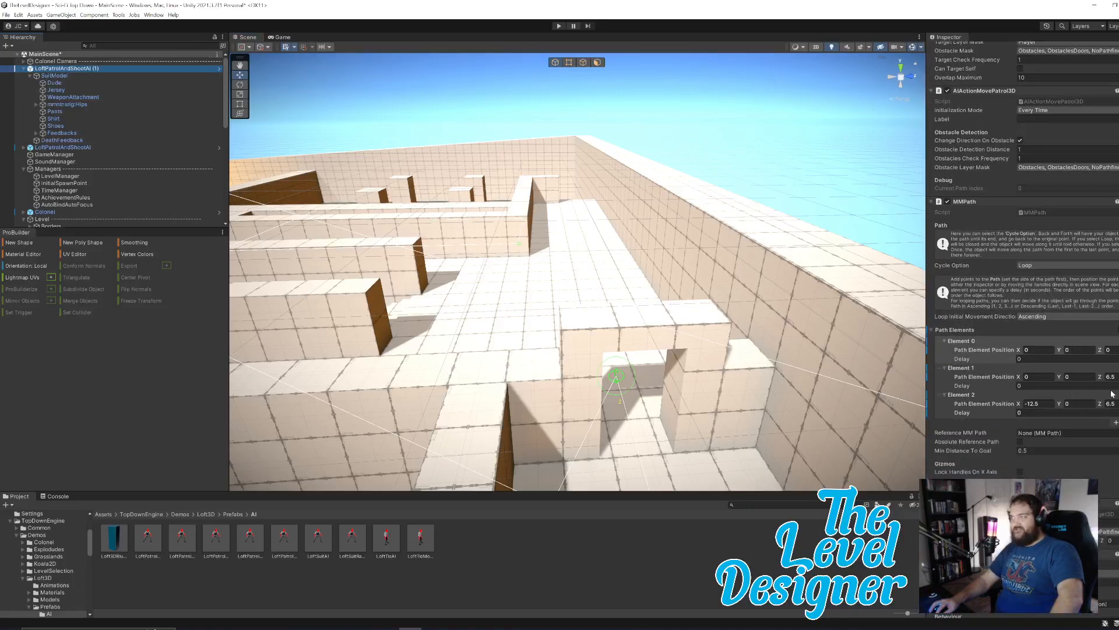
Set the cycle option of the enemy's path to Back And Forth.
right_click_drag(755, 351, 576, 365)
key("w")
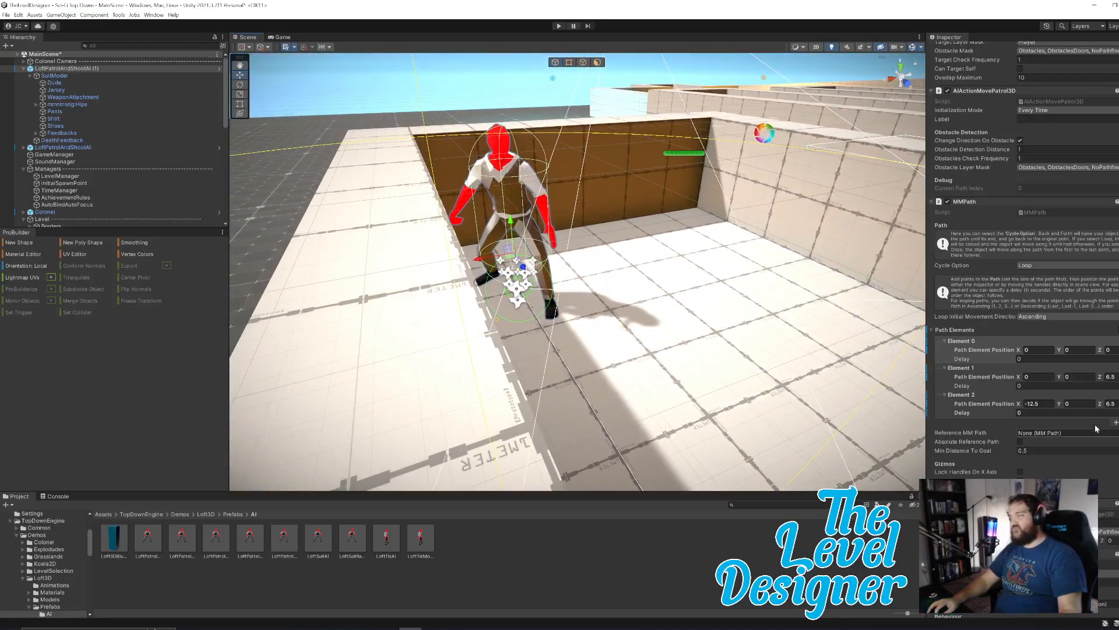
right_click_drag(651, 320, 699, 301)
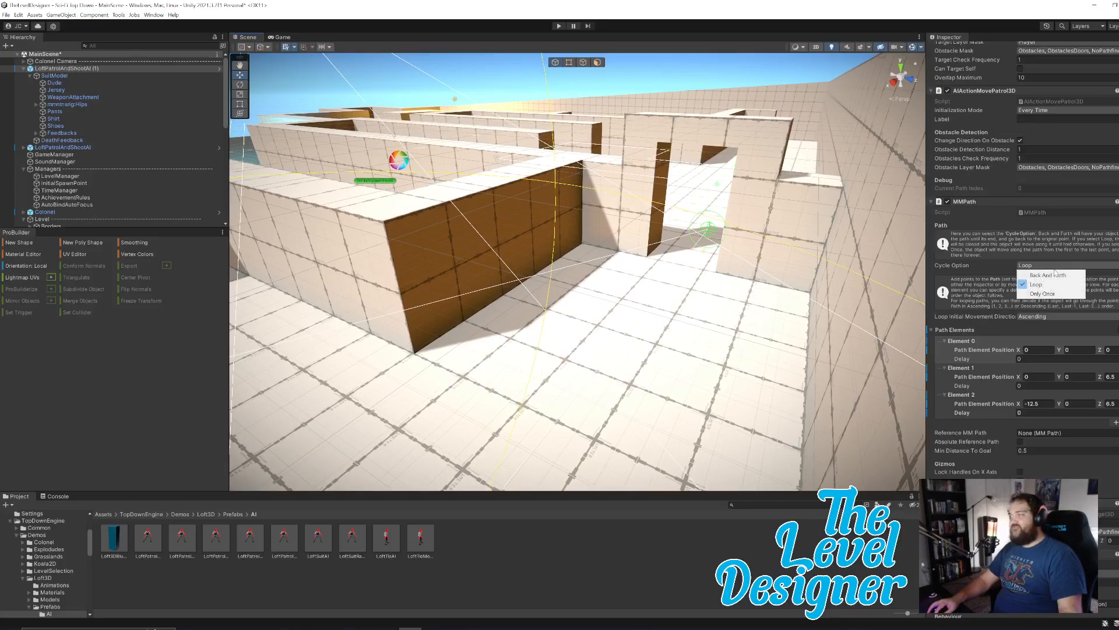
left_click(1061, 276)
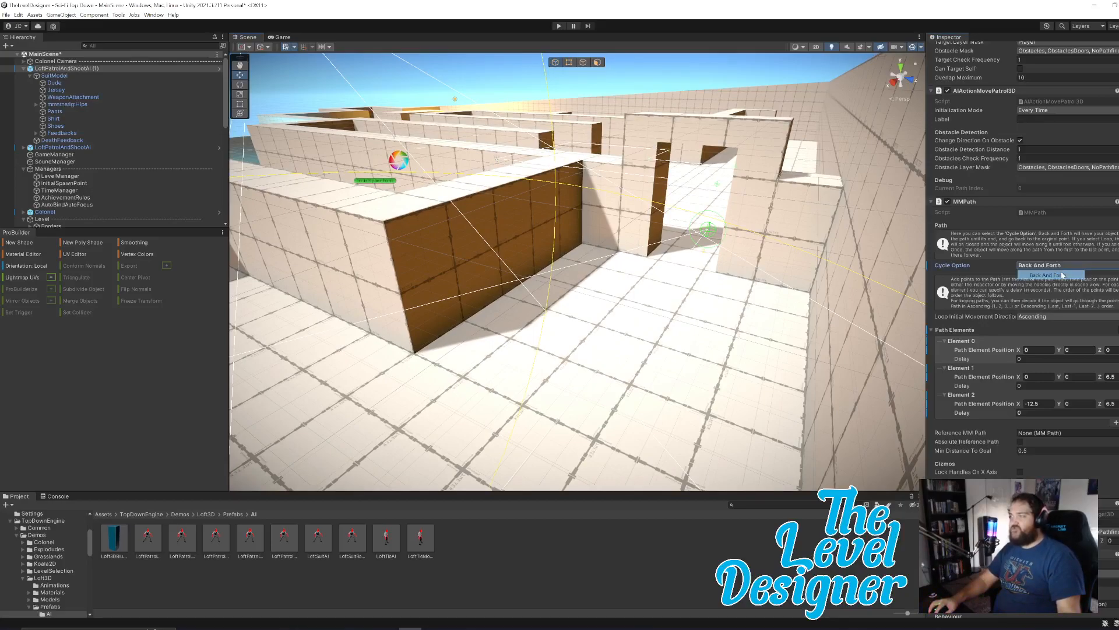
Add a fourth path element at X -16.5 and Z 0.5, on the open floor near the pillars.
right_click_drag(747, 256, 583, 349)
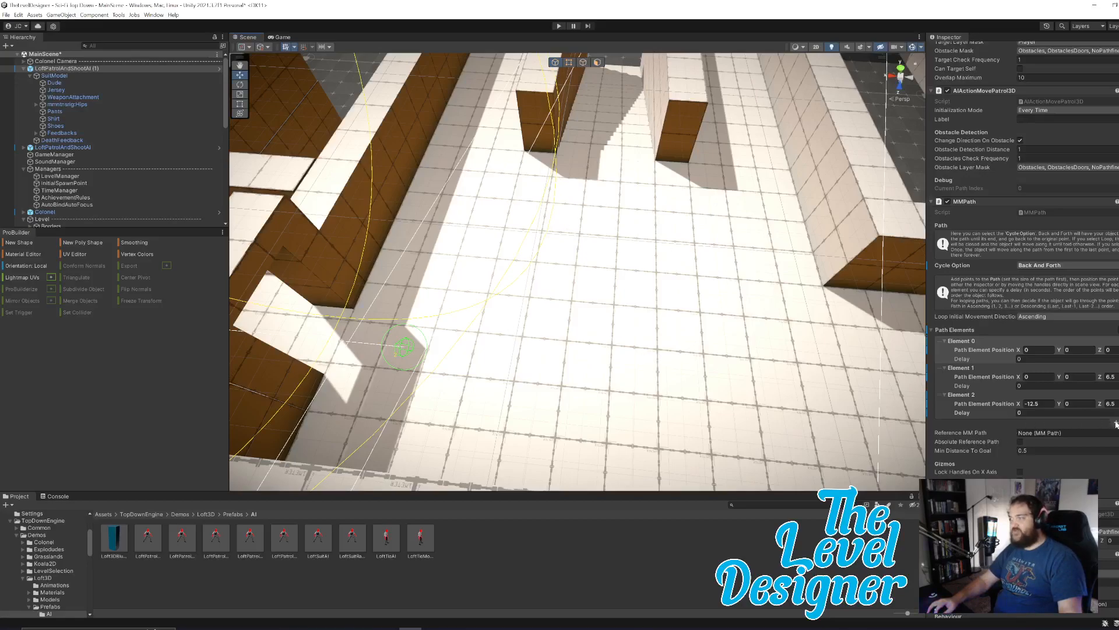
left_click(1000, 411)
left_click(1115, 423)
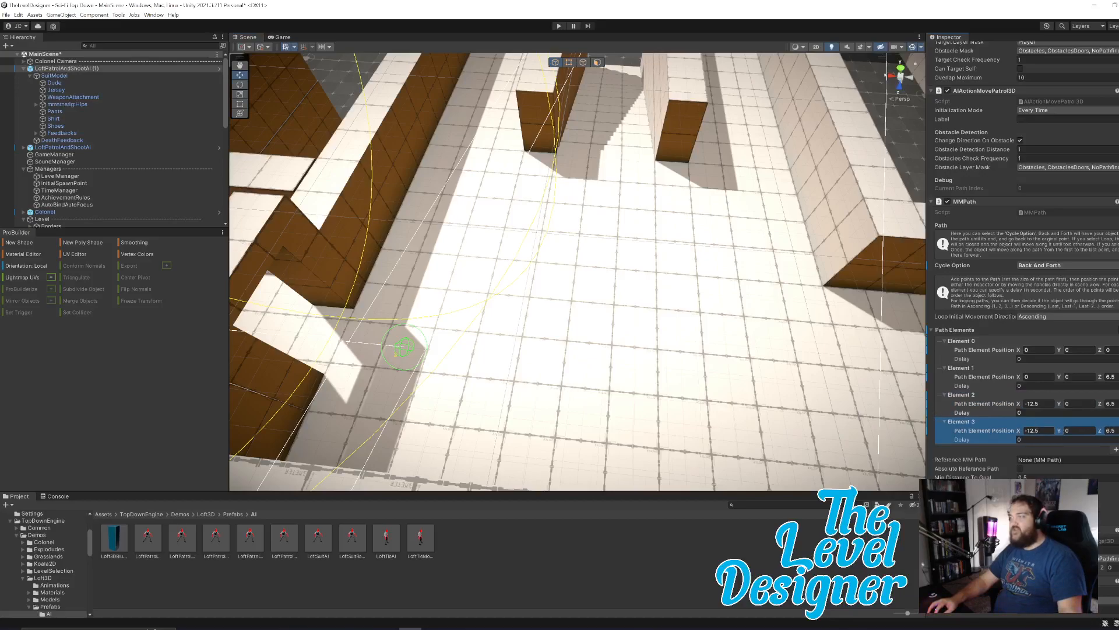
left_click(1022, 431)
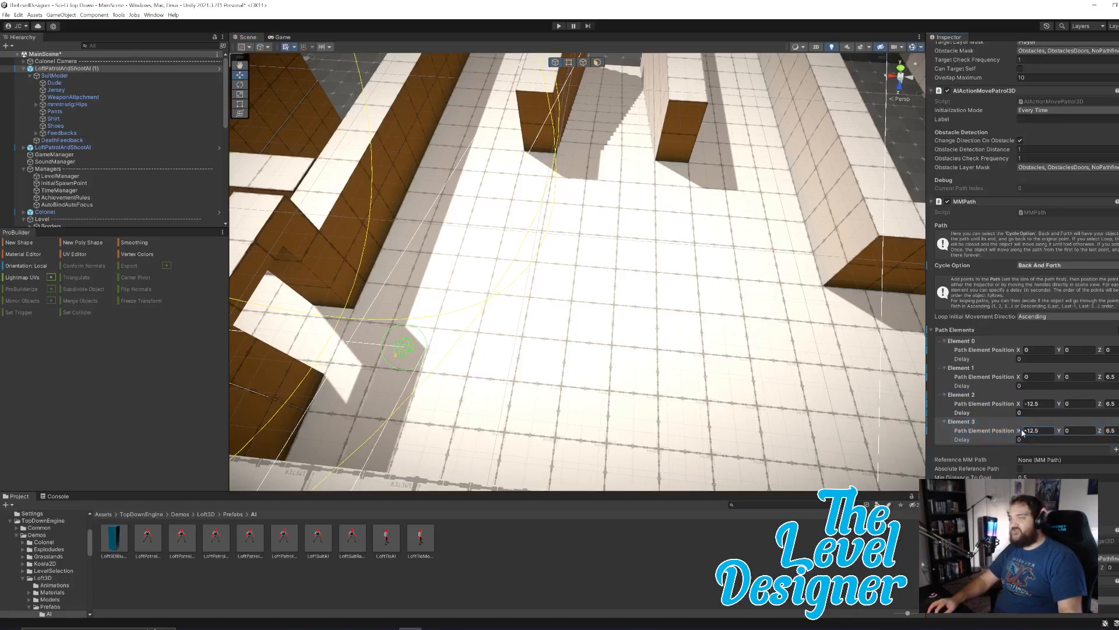
left_click_drag(1029, 432, 966, 433)
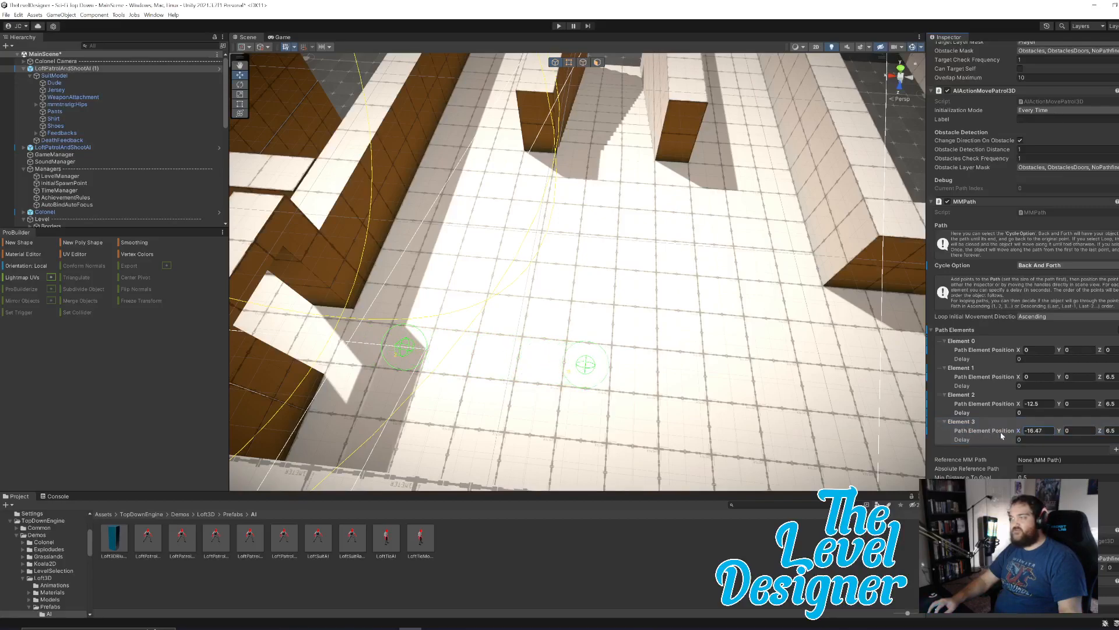
type("-16.5")
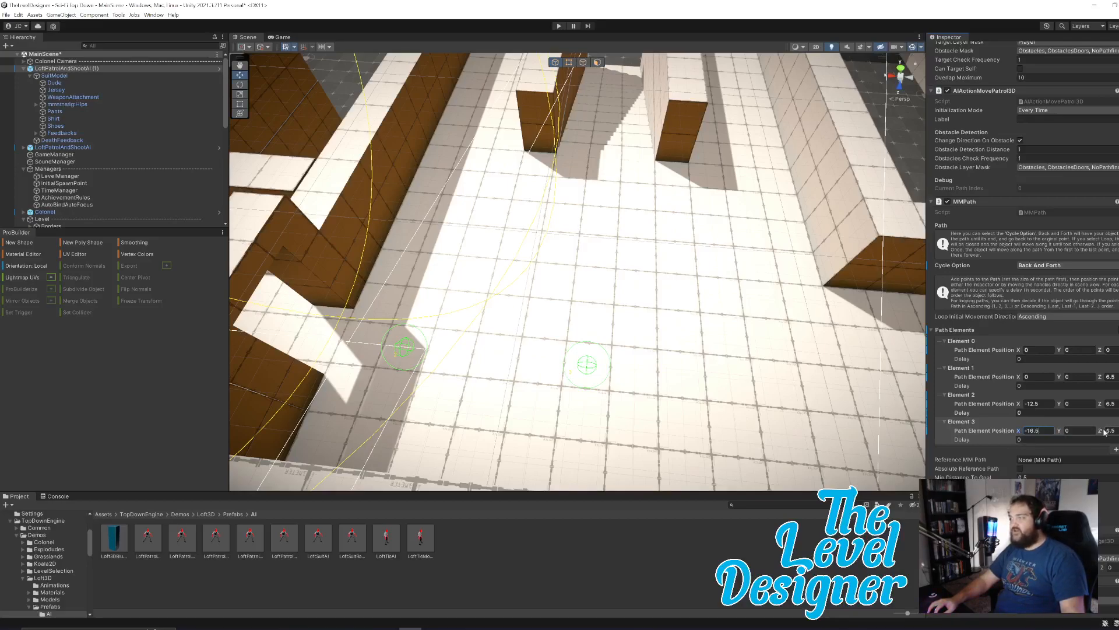
left_click_drag(1102, 432, 1082, 435)
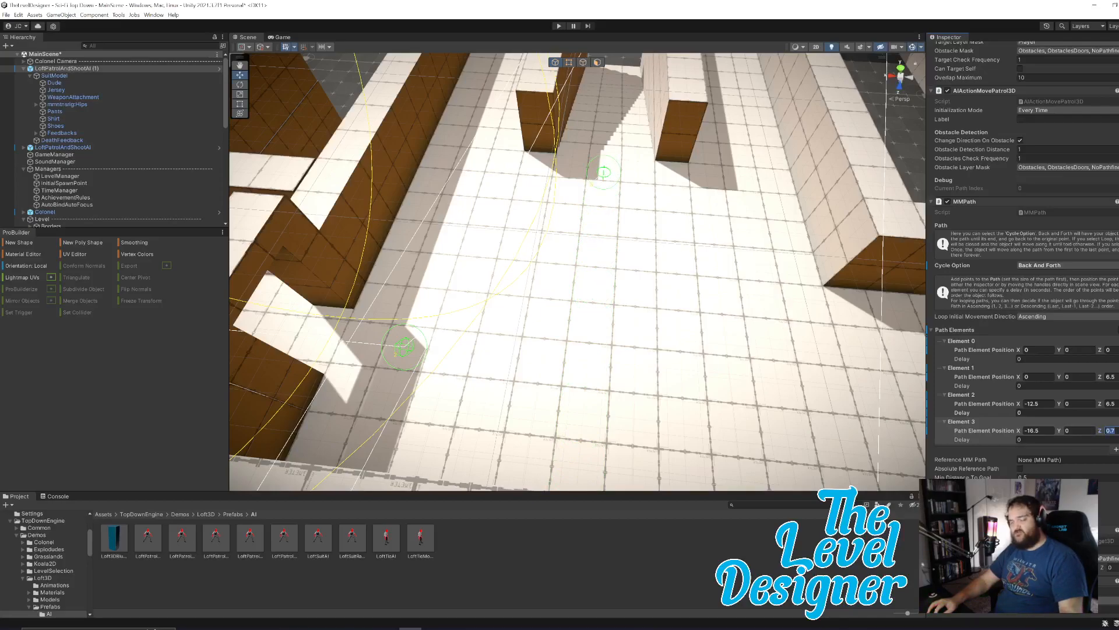
type("0")
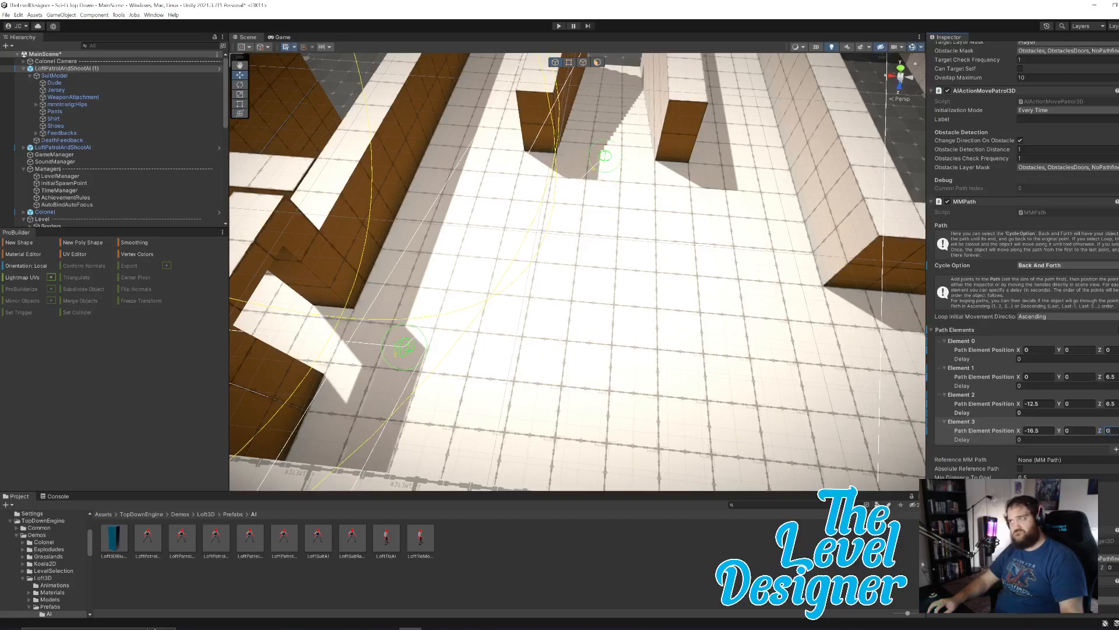
type(".5")
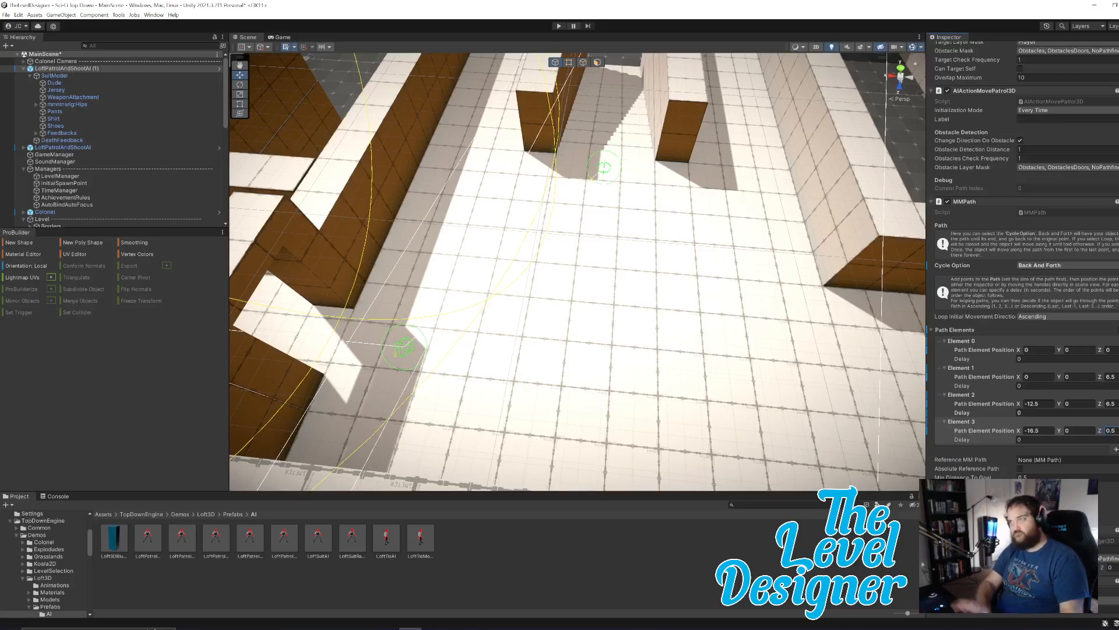
Add a fifth element to the enemy's path for a point beyond the stairs.
right_click_drag(687, 321, 684, 227)
key("w")
right_click_drag(736, 315, 457, 307)
key("d")
key("s")
right_click_drag(632, 320, 557, 323)
key("w")
key("s")
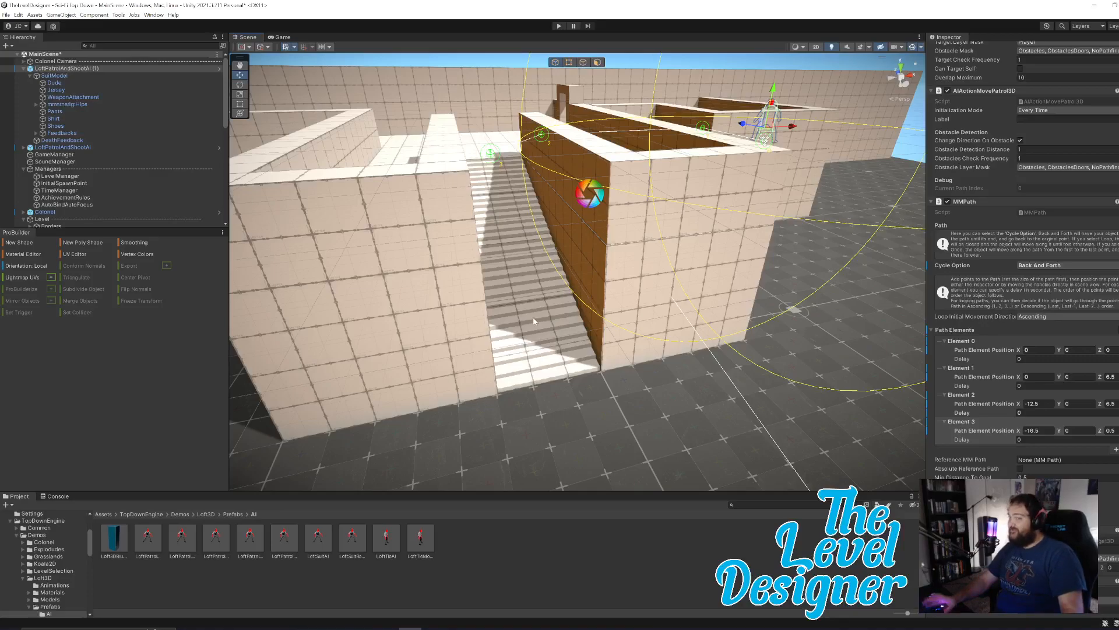
left_click(1116, 450)
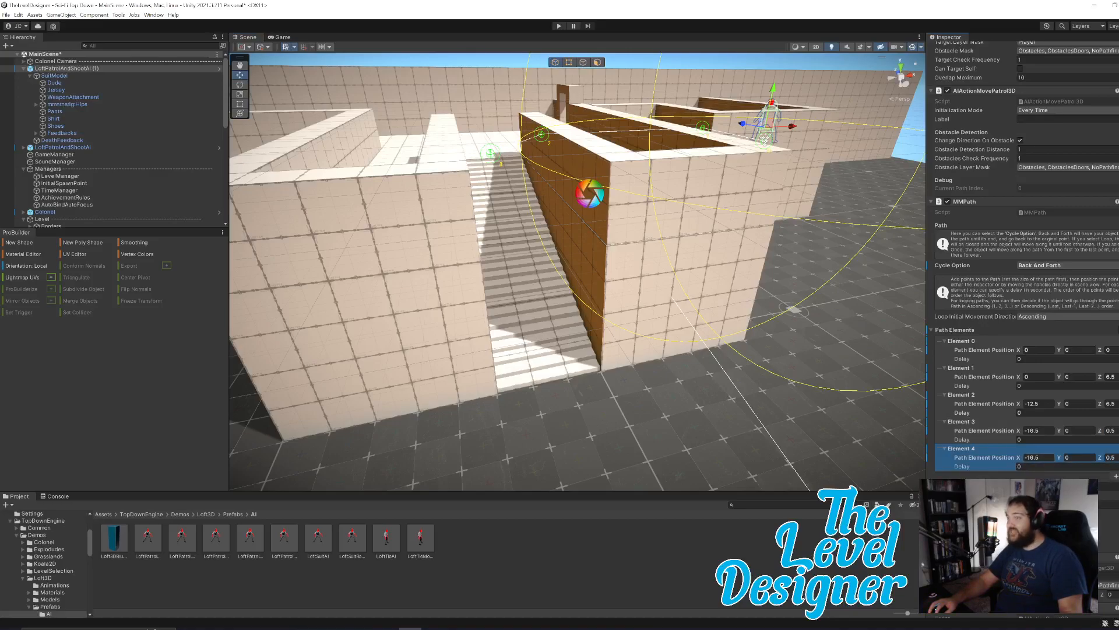
Set the fifth path element's Z position to -12.5, moving the point out past the foot of the stairs.
right_click_drag(766, 355, 775, 357)
key("e")
key("s")
key("q")
key("d")
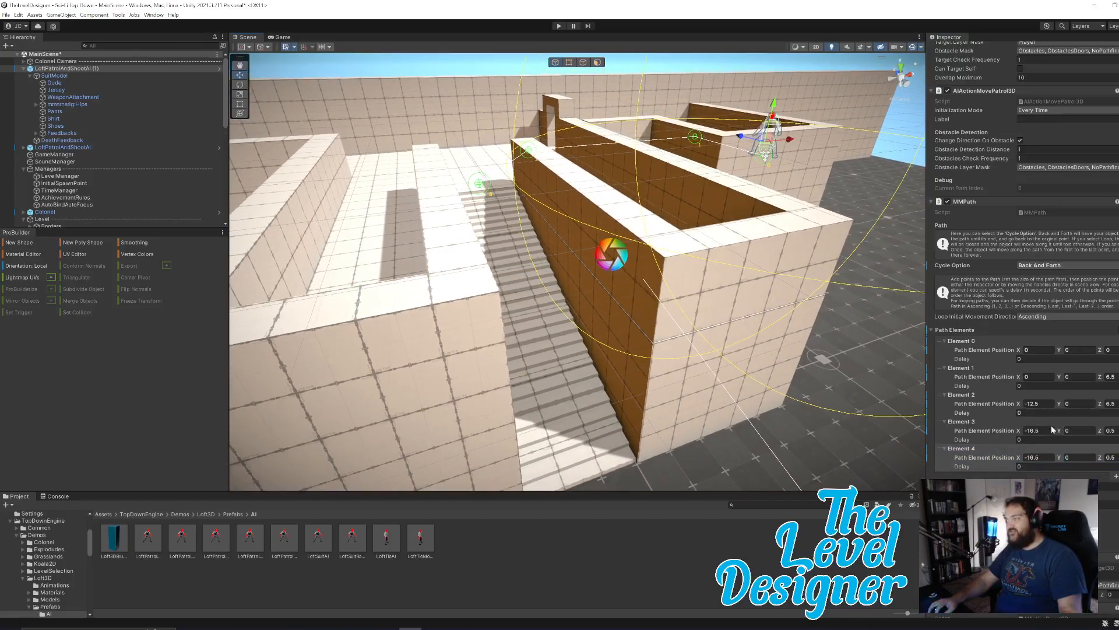
left_click_drag(1020, 459, 1029, 462)
key("ctrl+z")
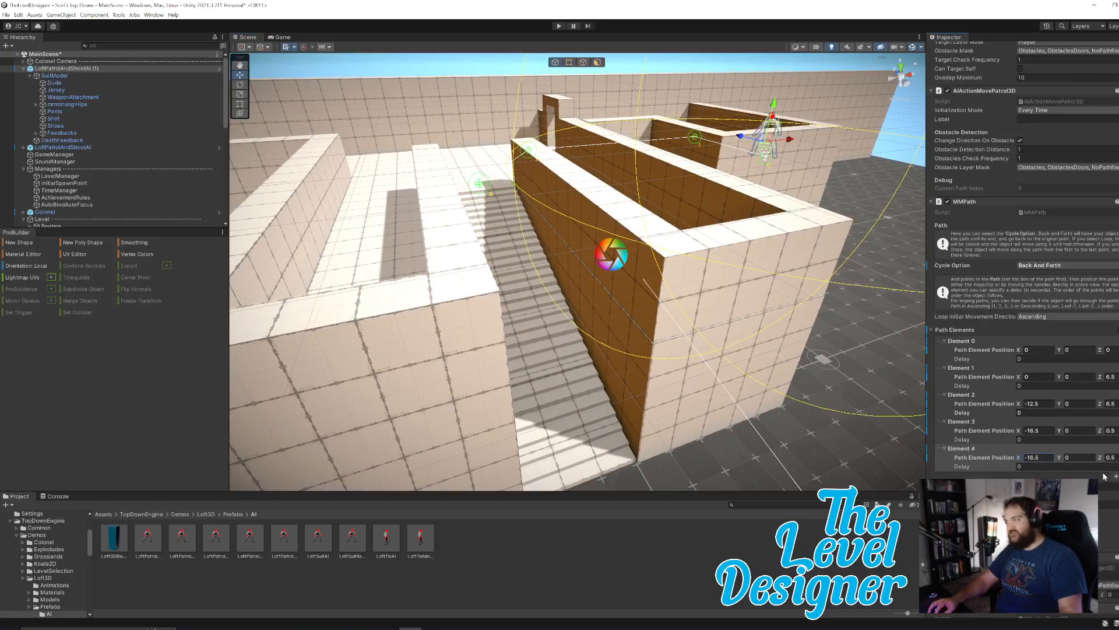
left_click_drag(1083, 461, 1052, 460)
right_click_drag(835, 395, 797, 397)
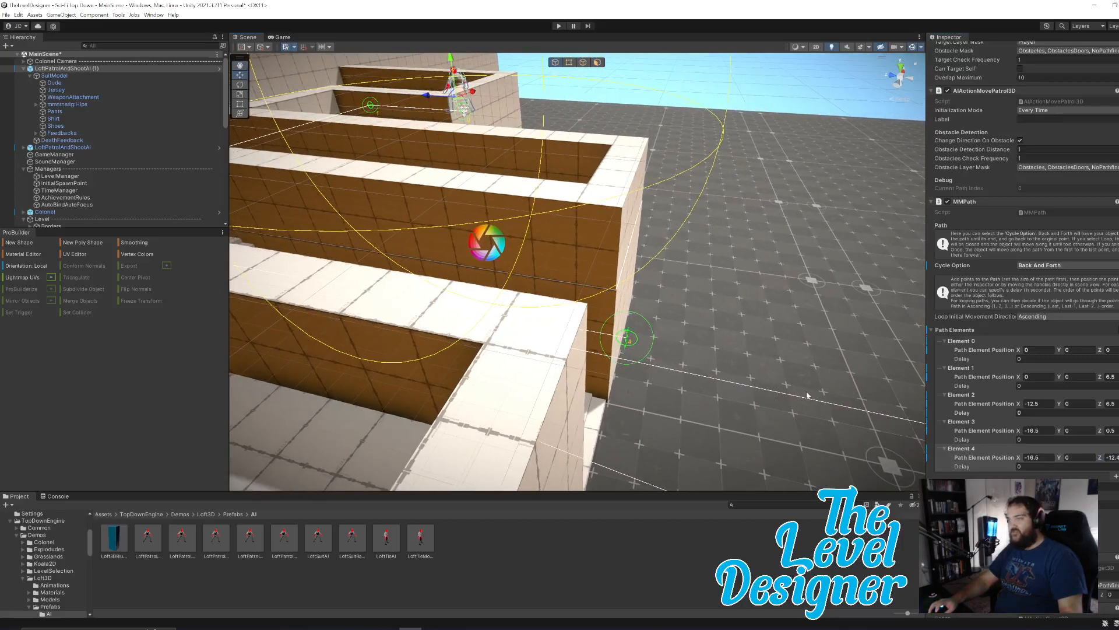
left_click(1116, 458)
key("BackSpace")
key("BackSpace")
type("5")
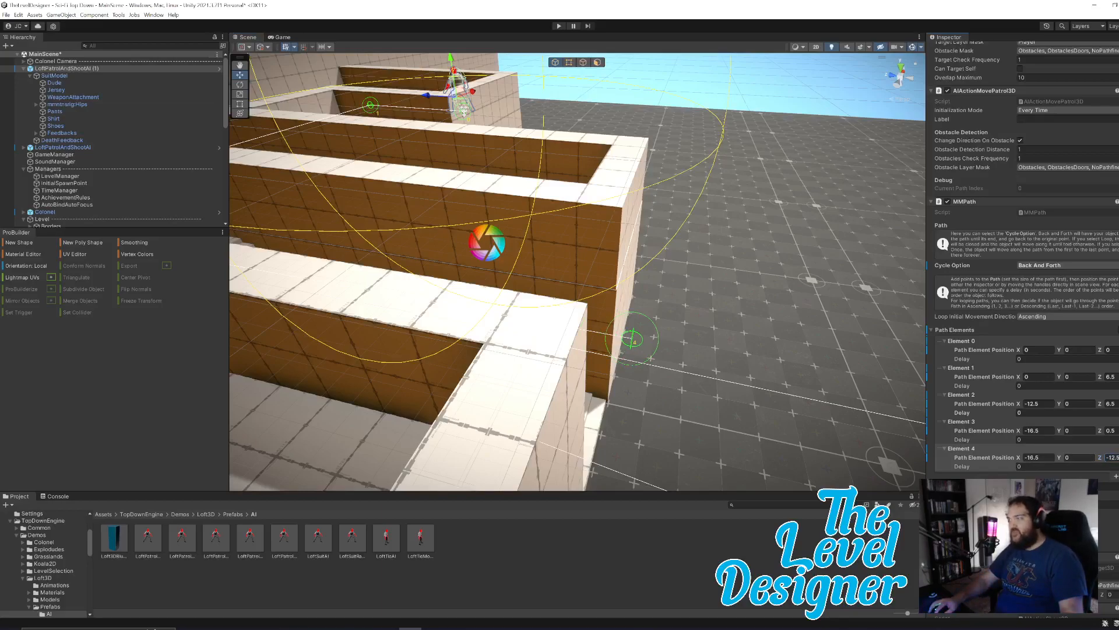
Set the fifth path element's Y position to -4, lowering the point to the floor at the foot of the stairs.
key("w")
right_click_drag(789, 330, 781, 274)
key("d")
key("q")
key("a")
key("q")
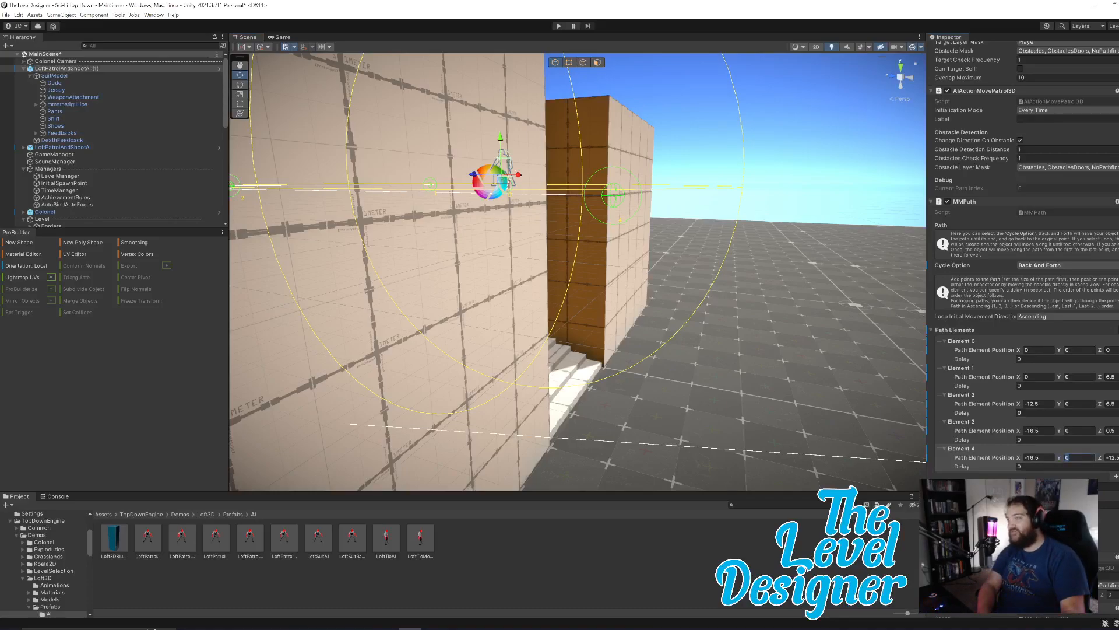
type("4")
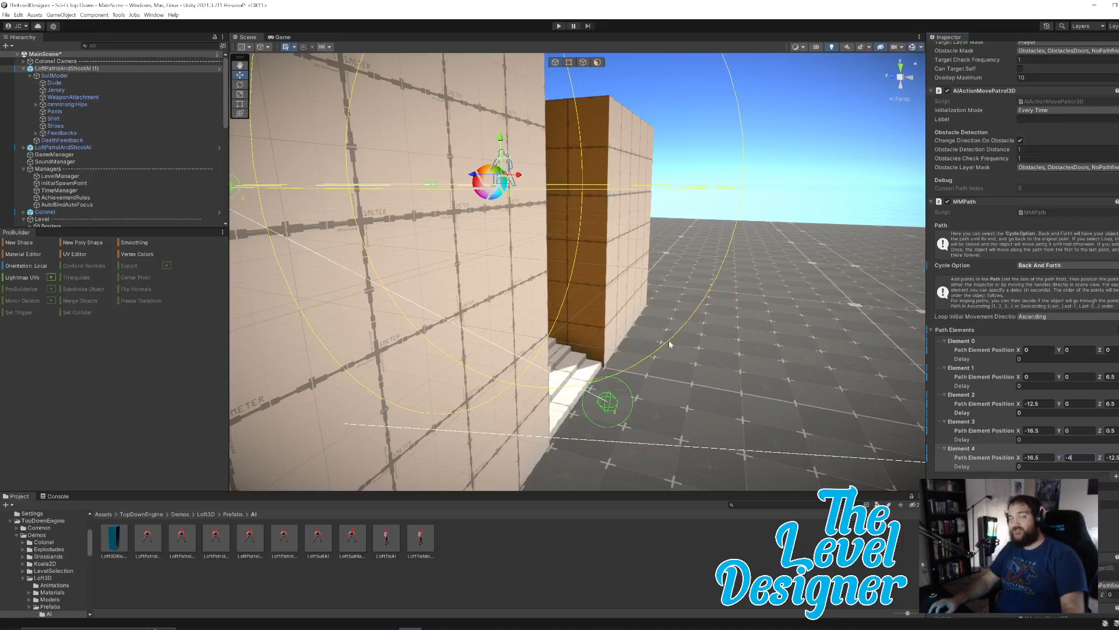
Add a sixth element to the enemy's path for a point on the lower floor.
right_click_drag(738, 309, 537, 367)
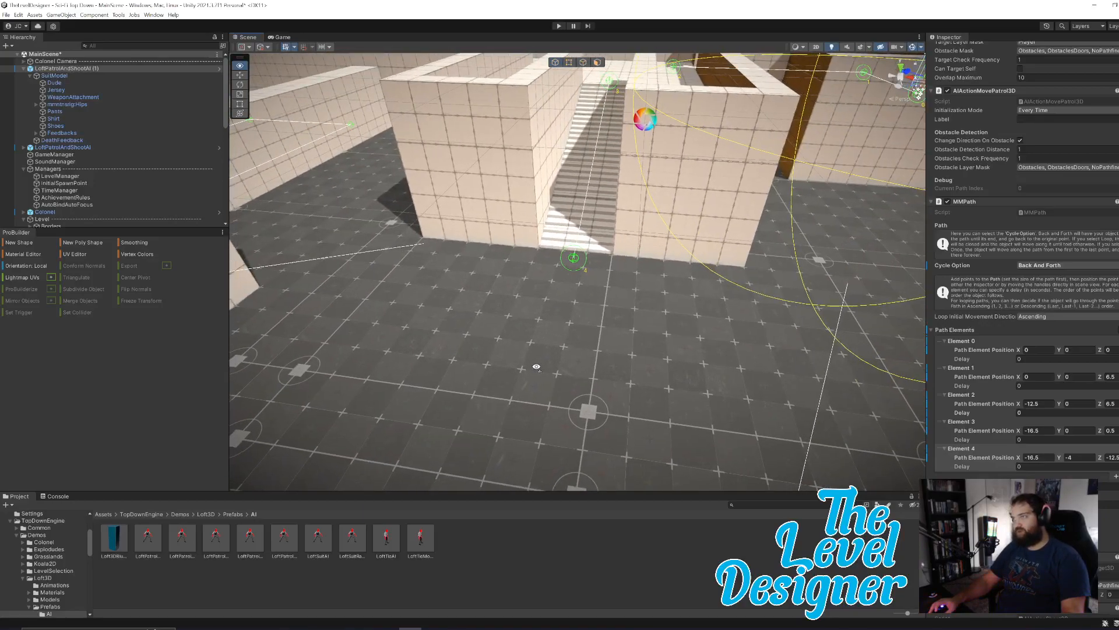
right_click_drag(536, 367, 564, 364)
key("a")
left_click(1116, 477)
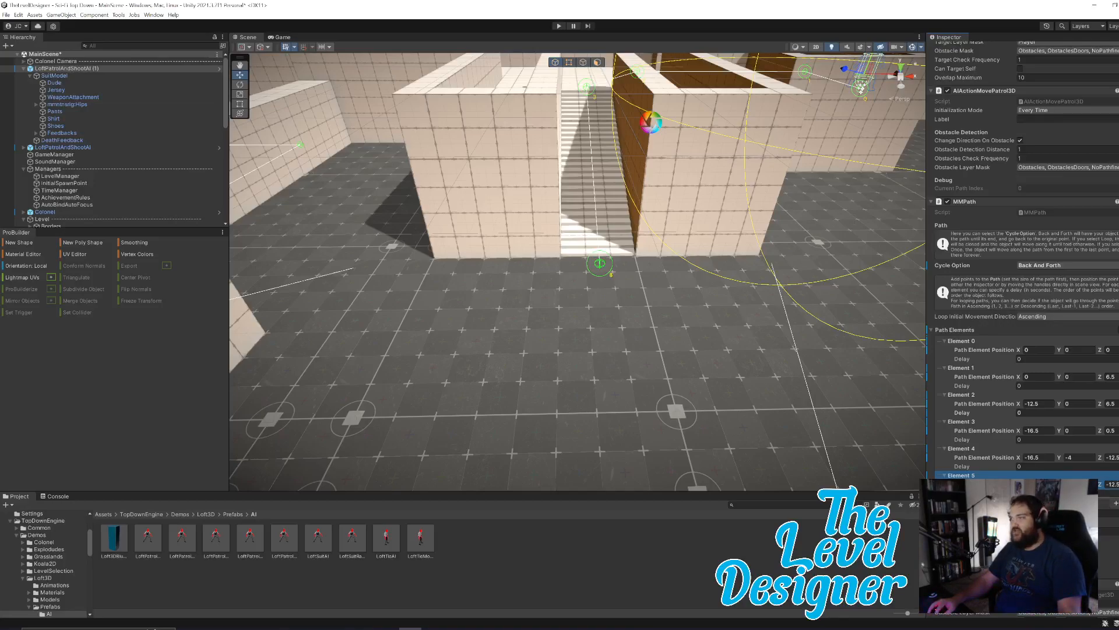
Try the Loop cycle option on the enemy's path and return it to Back And Forth.
right_click_drag(727, 357, 634, 345)
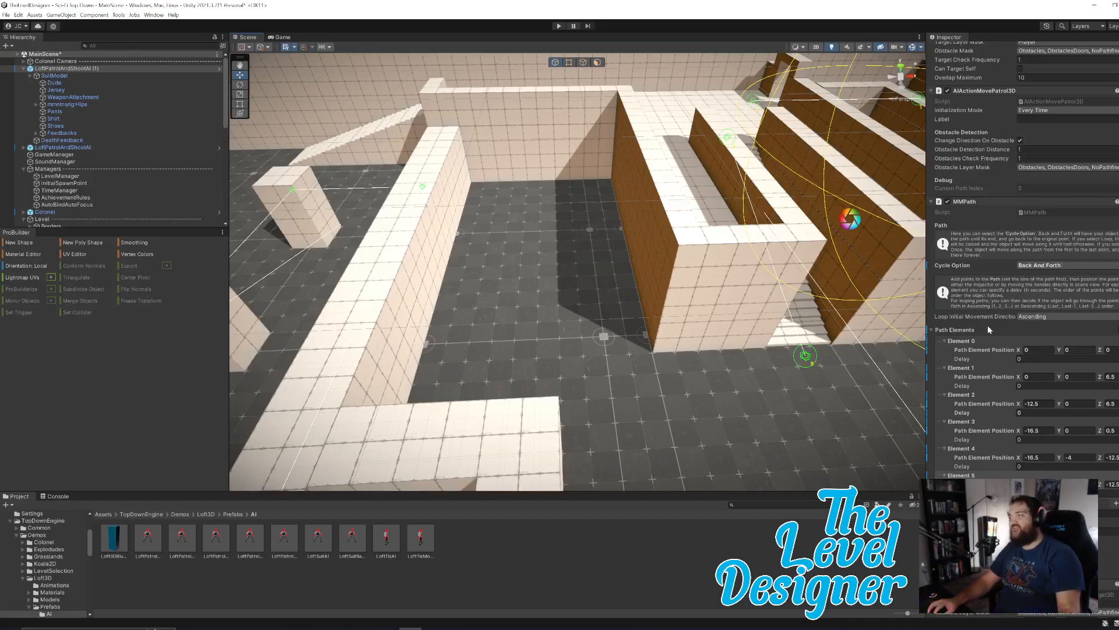
right_click_drag(791, 185, 832, 156)
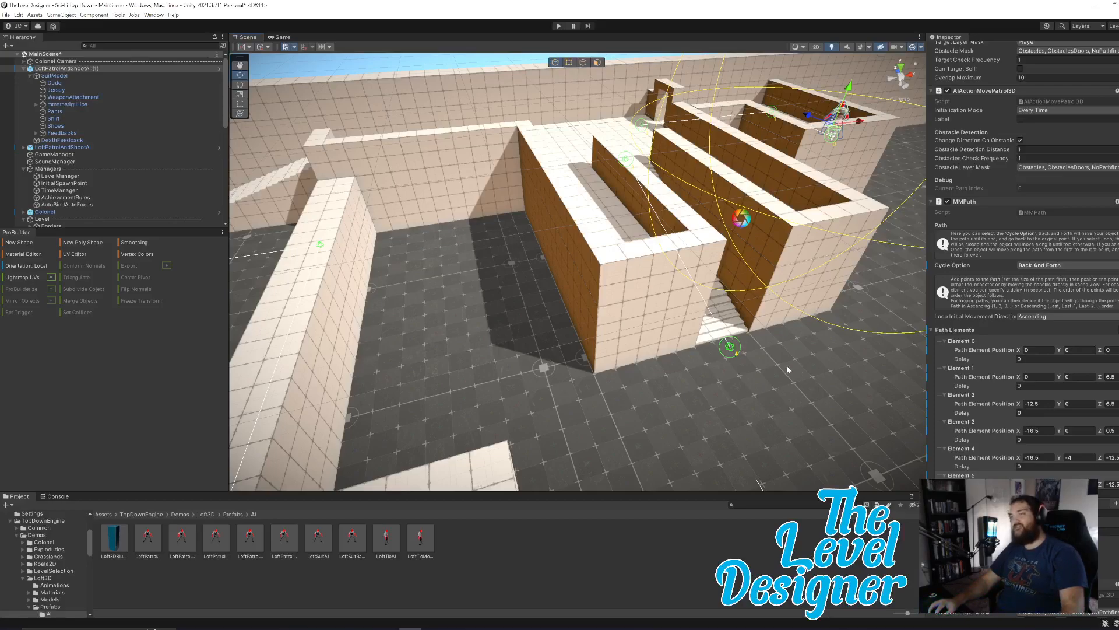
left_click(1048, 265)
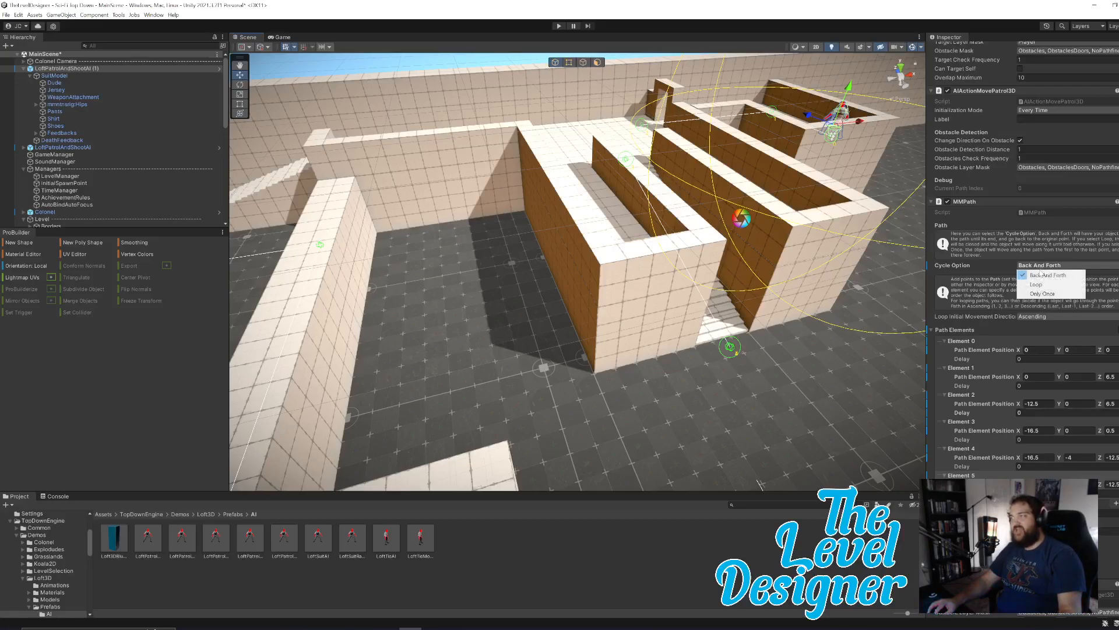
left_click(1044, 281)
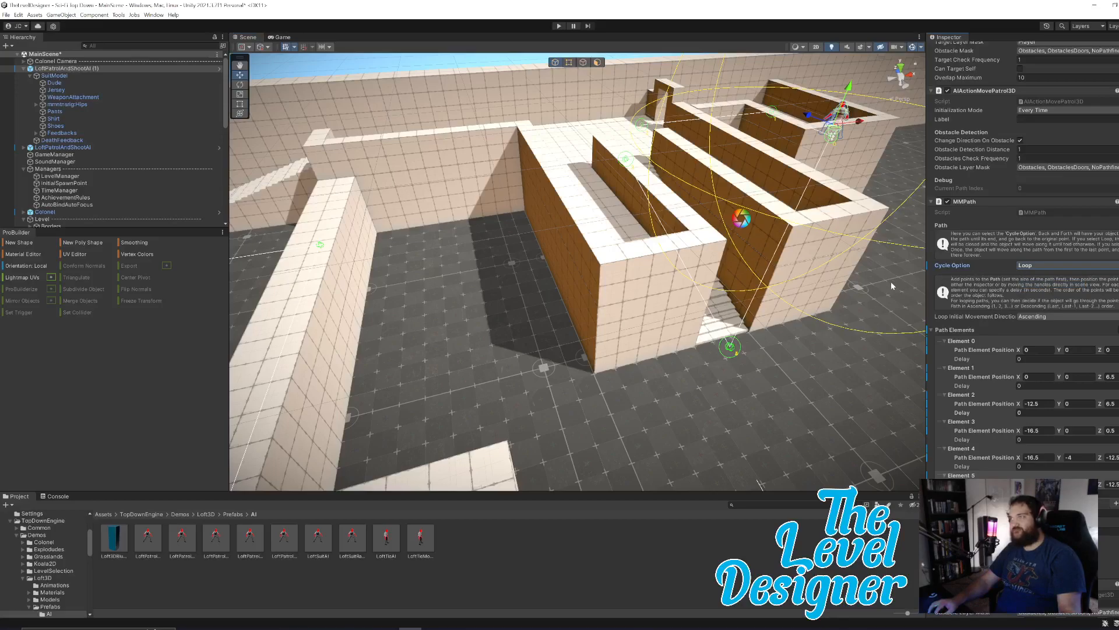
left_click(1043, 266)
left_click(1043, 273)
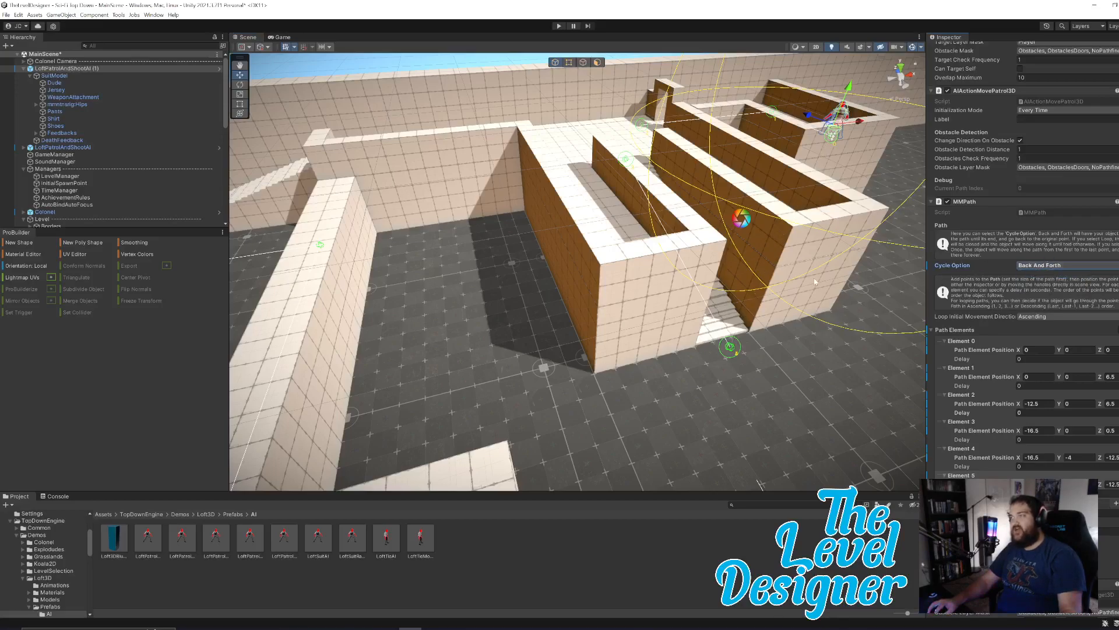
Set the sixth path element's X position to -24, moving the point past the stairwell wall to the mouth of the walled corridor.
left_click_drag(806, 401, 749, 370, "alt")
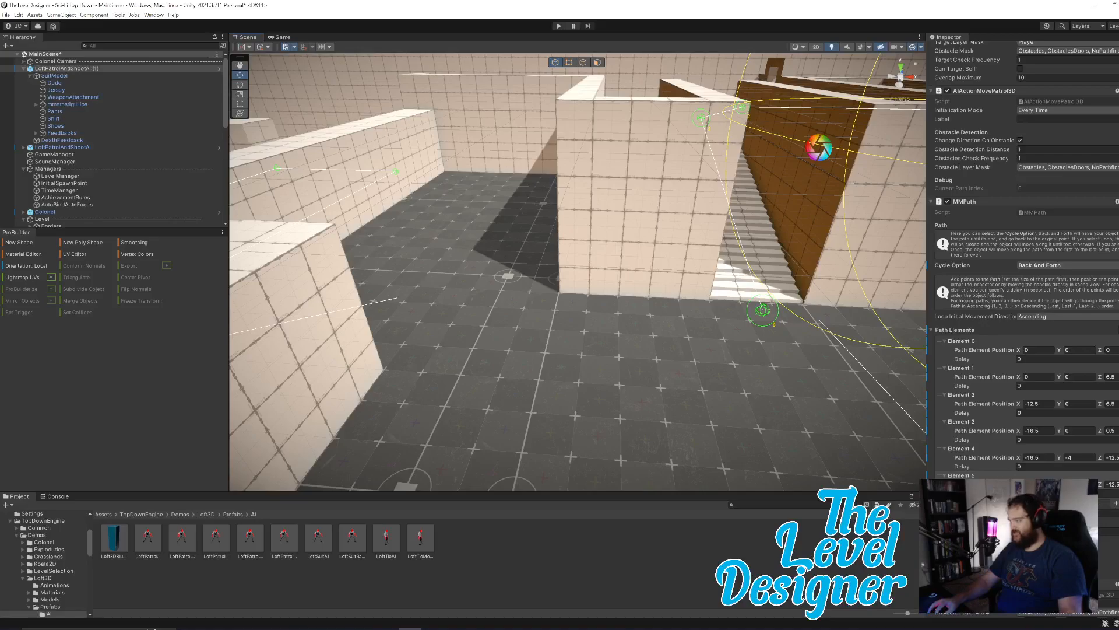
left_click_drag(762, 310, 497, 297)
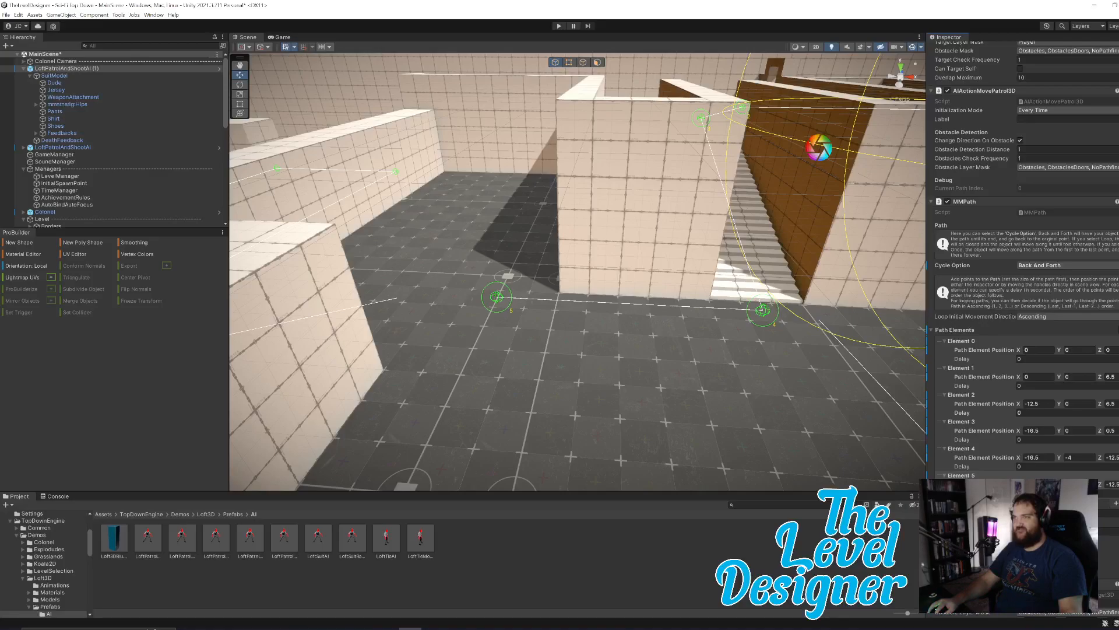
key("BackSpace")
key("BackSpace")
type("4")
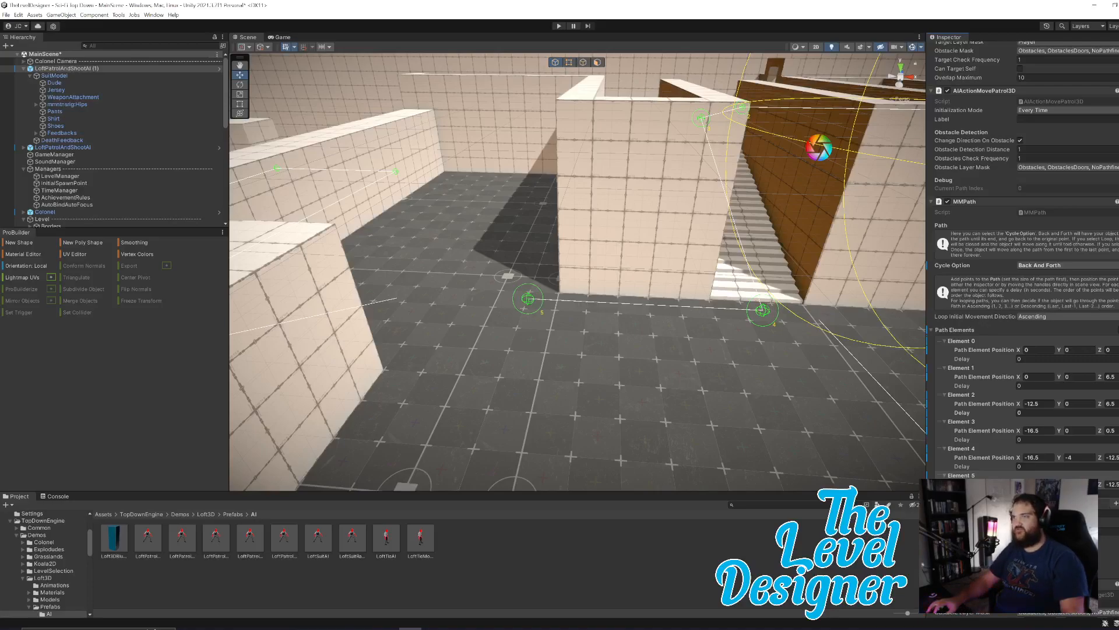
Add a seventh path element and set its Z position to 1, placing the point near the corridor's closed end.
right_click_drag(638, 343, 660, 343)
key("a")
key("w")
key("e")
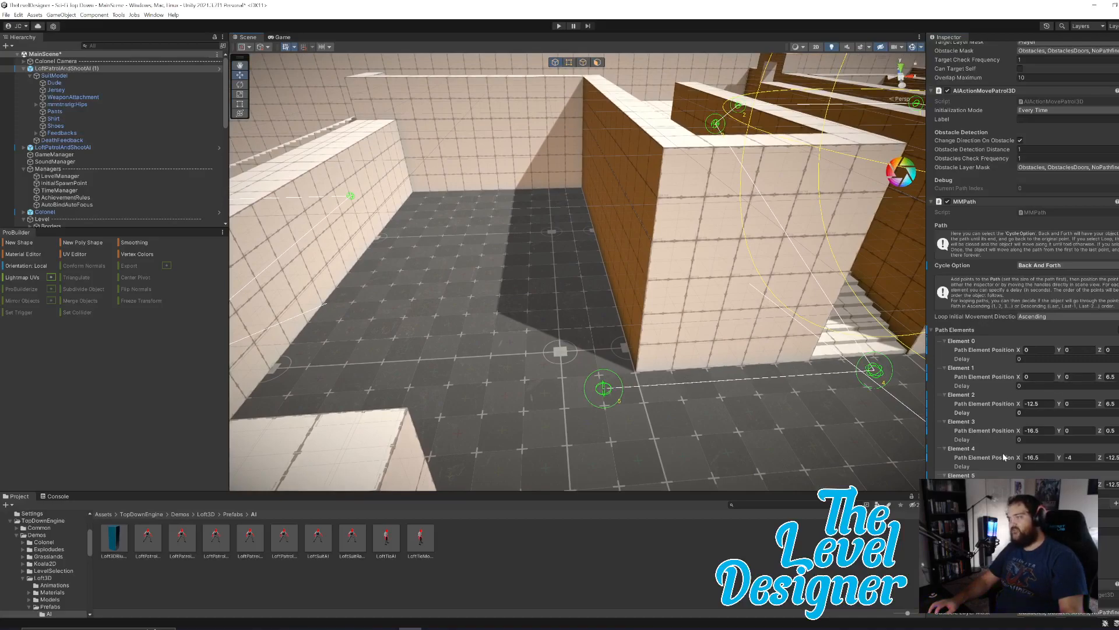
left_click(1116, 505)
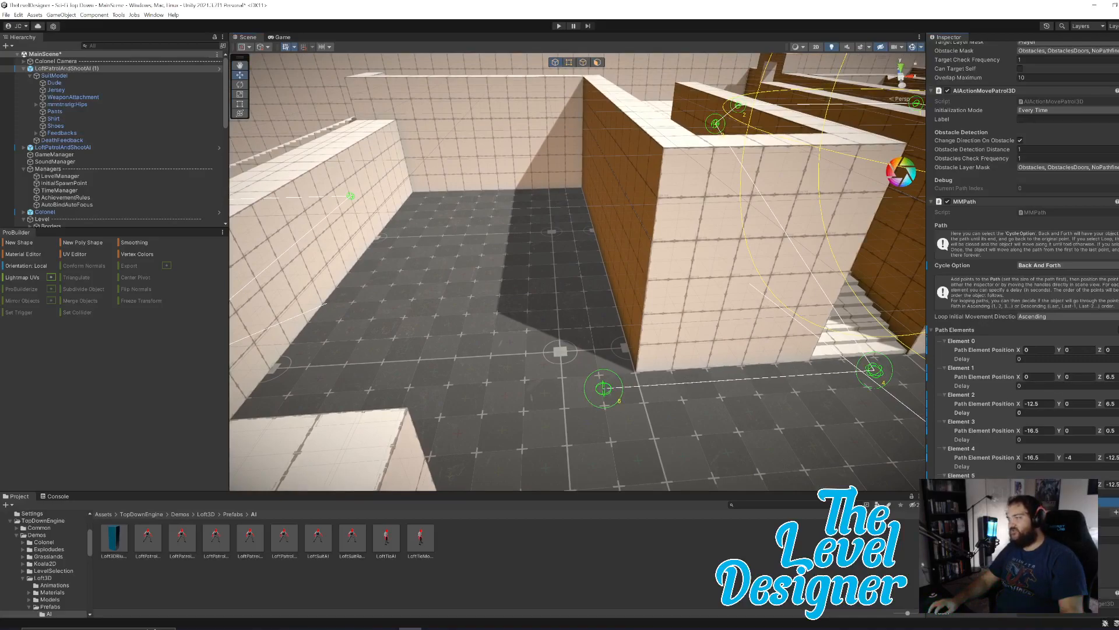
left_click(944, 502)
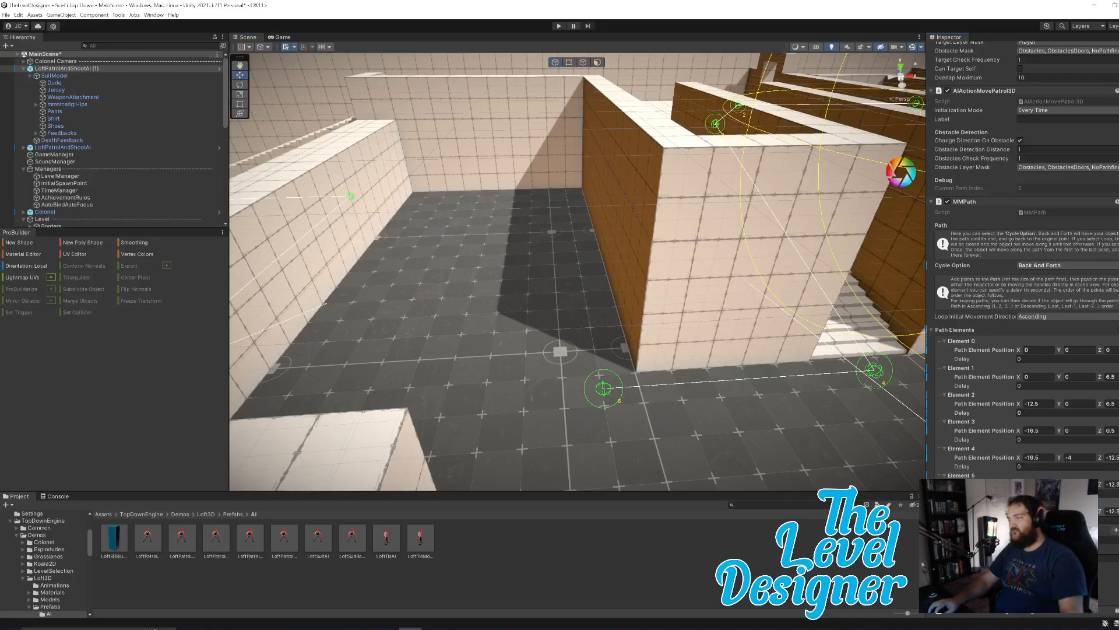
left_click_drag(1101, 514, 1118, 514)
right_click_drag(474, 294, 720, 328)
key("a")
key("w")
key("s")
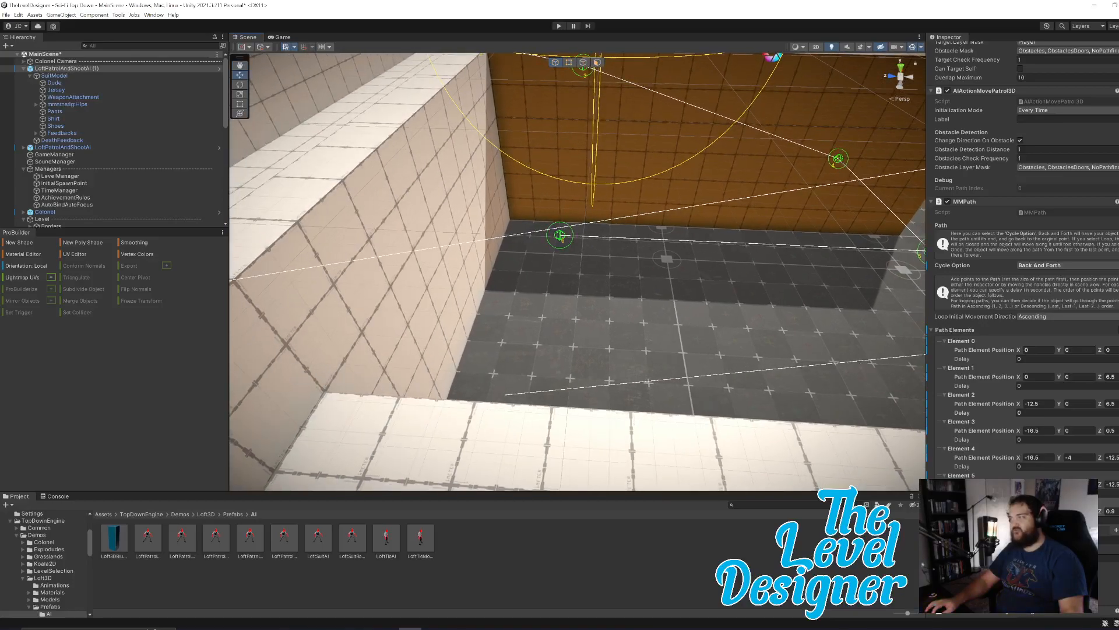
type("1")
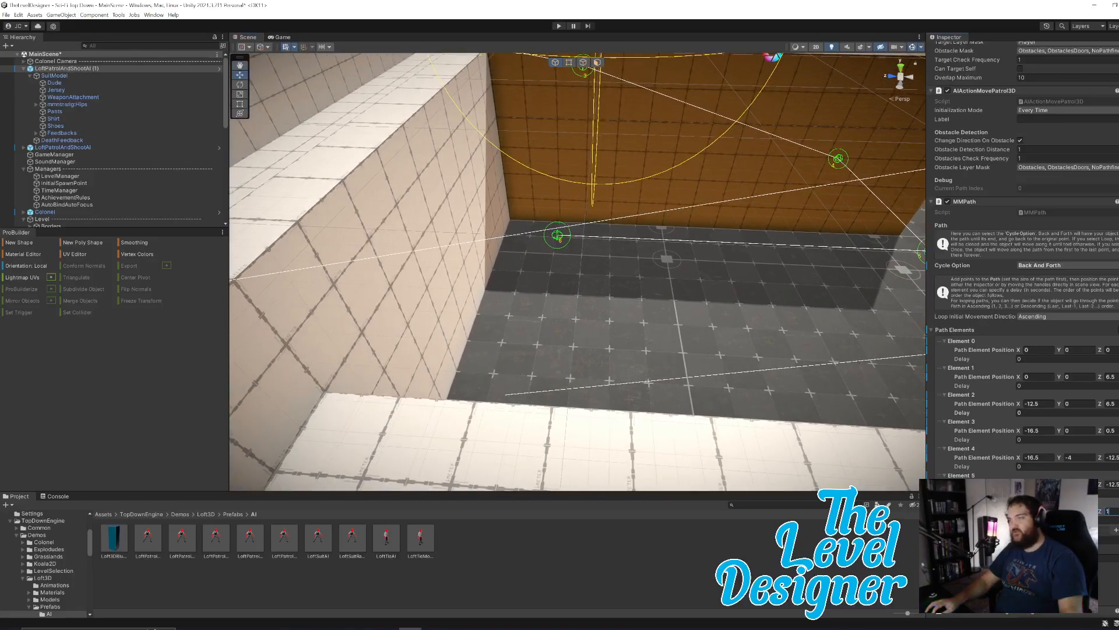
Add an eighth path element and set its X position to -31.5, placing the point across the corridor's closed end.
left_click(1117, 530)
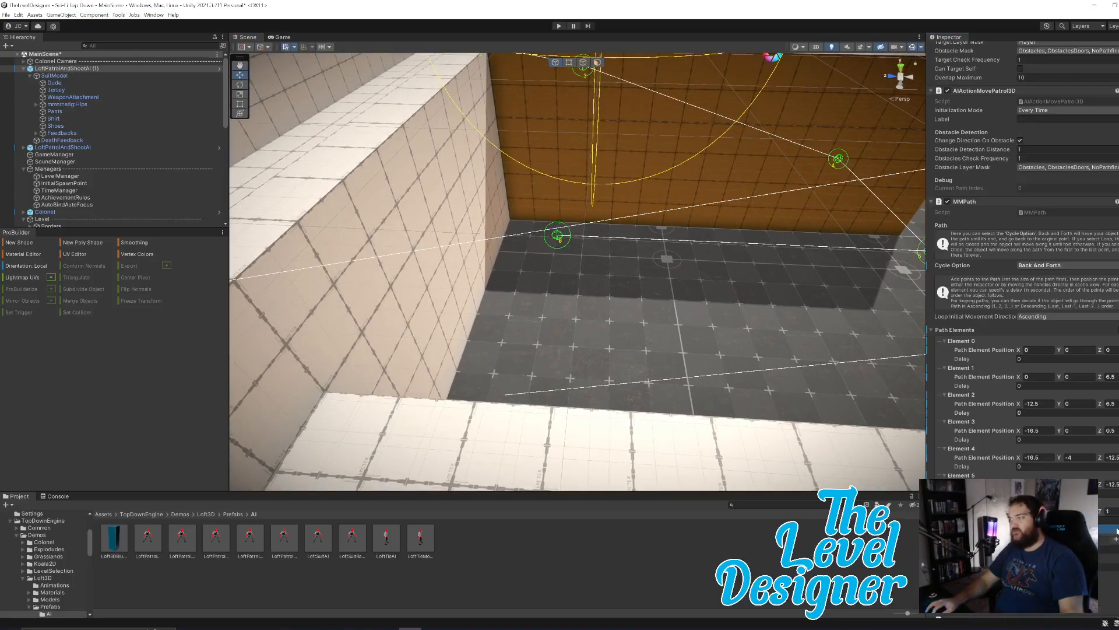
left_click_drag(816, 355, 607, 344, "alt")
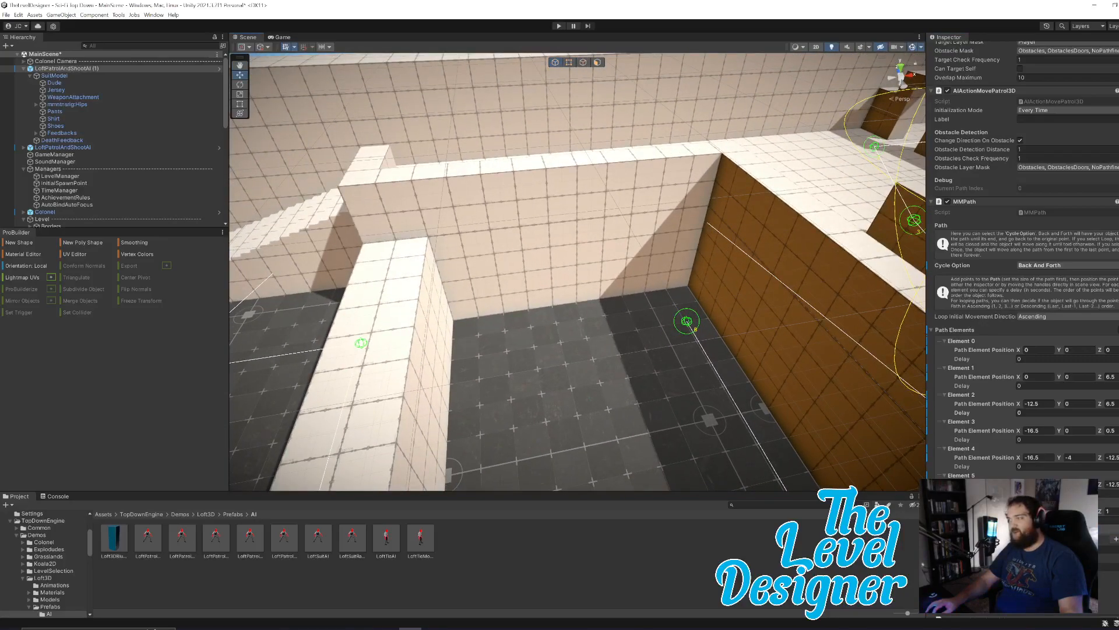
left_click_drag(687, 321, 585, 337)
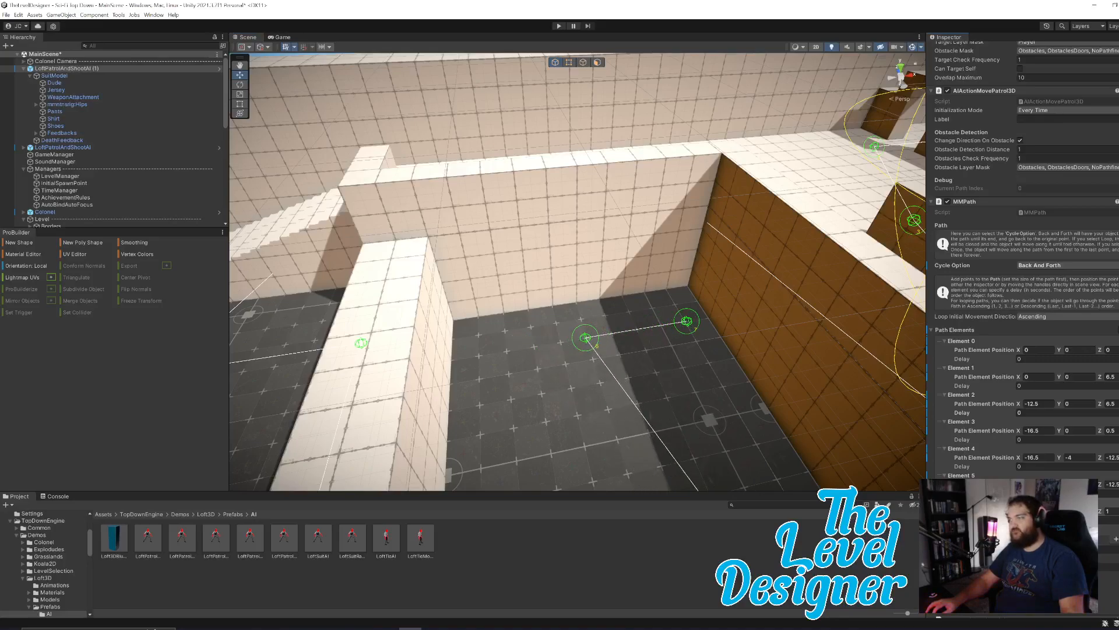
key("ctrl+z")
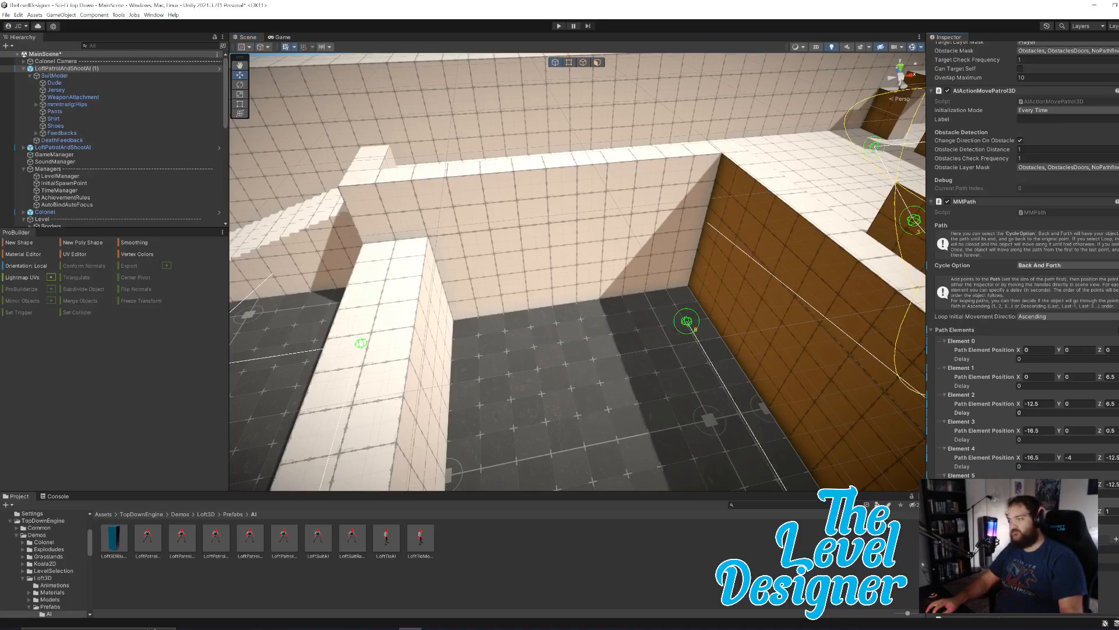
left_click(1116, 539)
left_click_drag(687, 320, 488, 353)
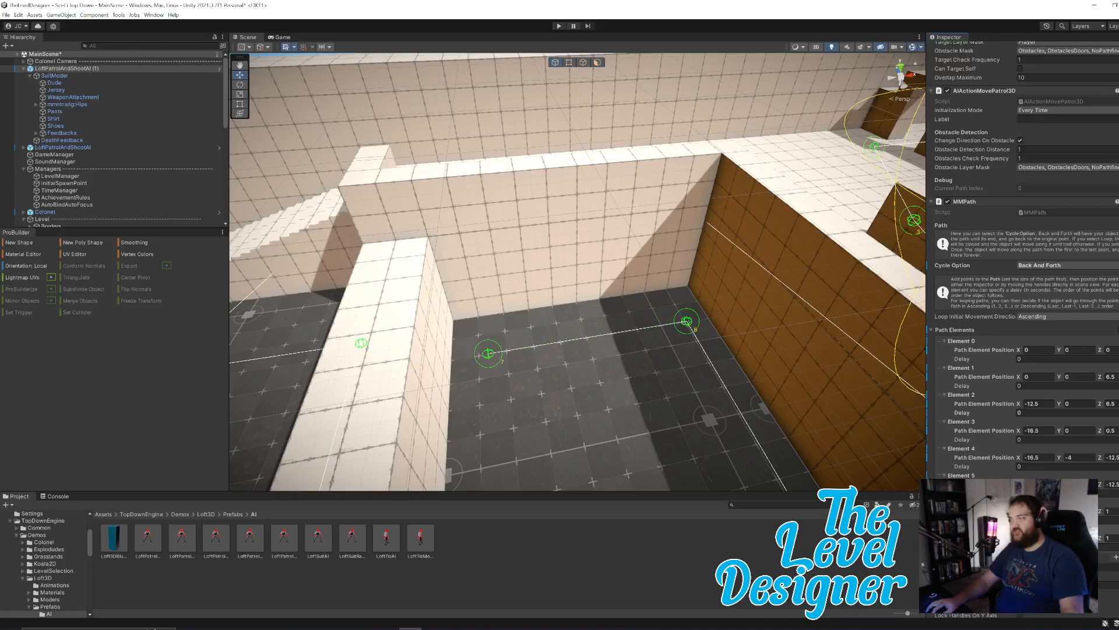
key("ctrl+z")
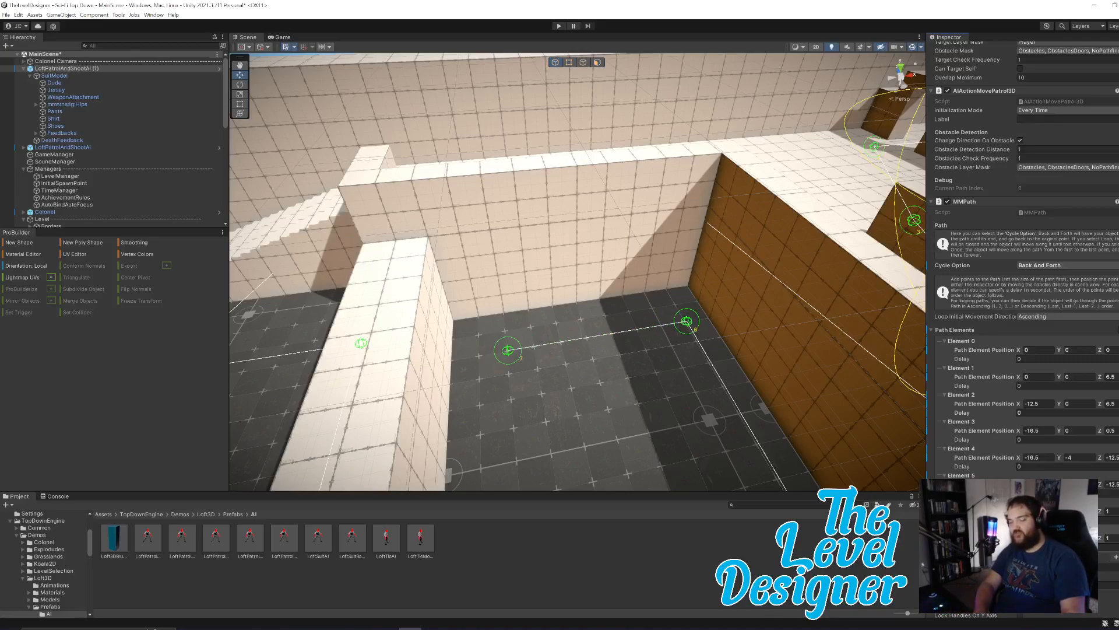
left_click_drag(508, 349, 494, 352)
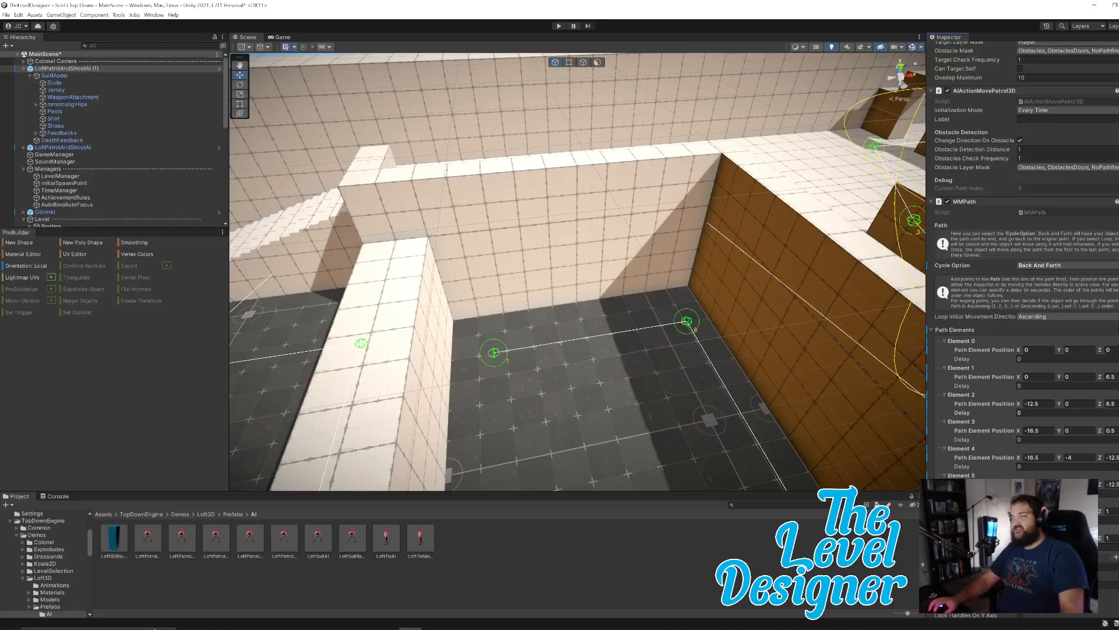
Add a ninth path element and set its Z position to -11, bringing the point back along the low wall to the corridor's mouth.
right_click_drag(700, 331, 653, 293)
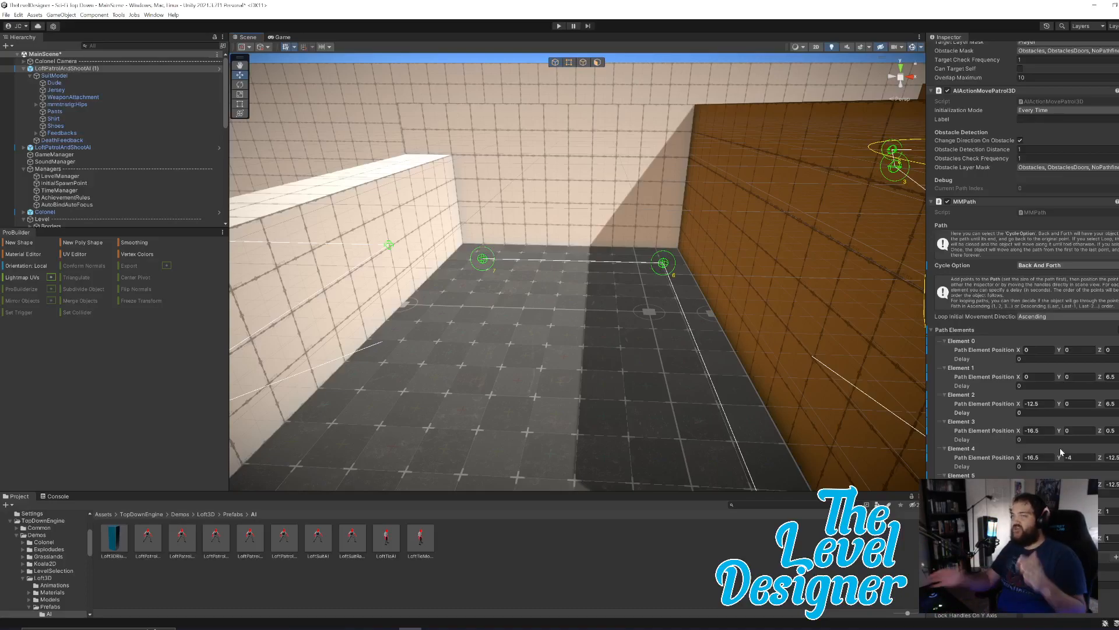
right_click_drag(743, 314, 685, 298)
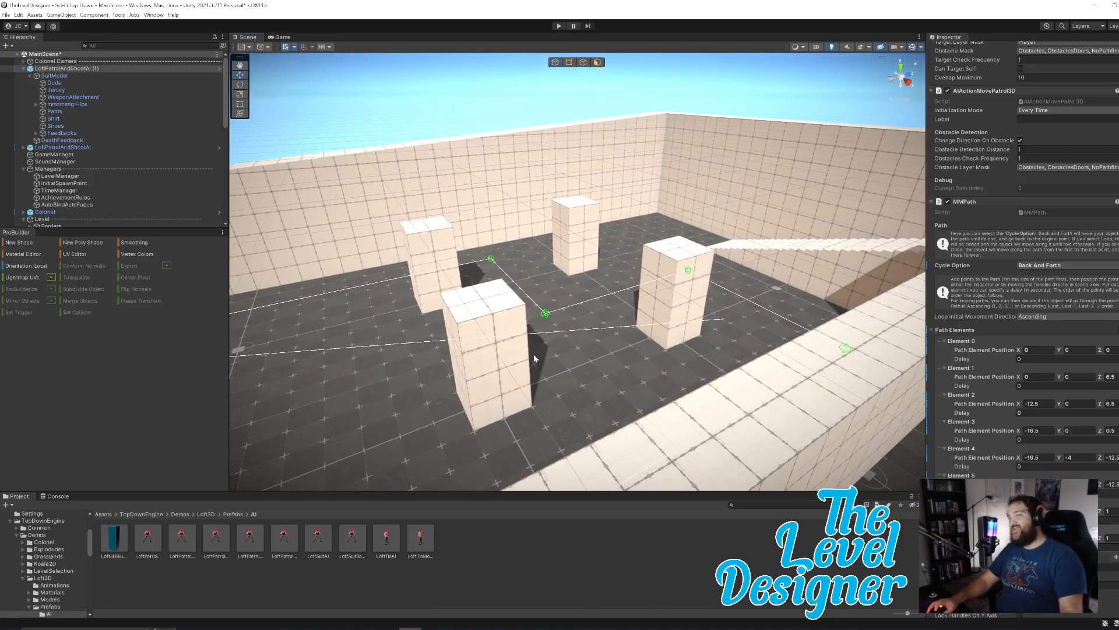
right_click_drag(568, 323, 695, 359)
scroll(1008, 455, "down", 3)
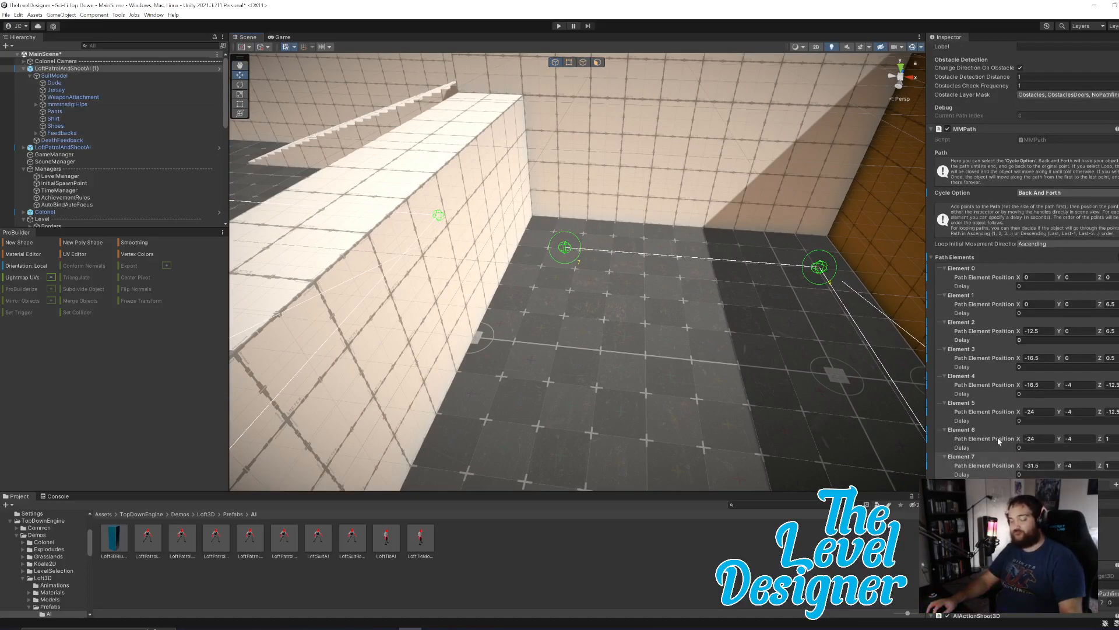
right_click_drag(789, 367, 682, 385)
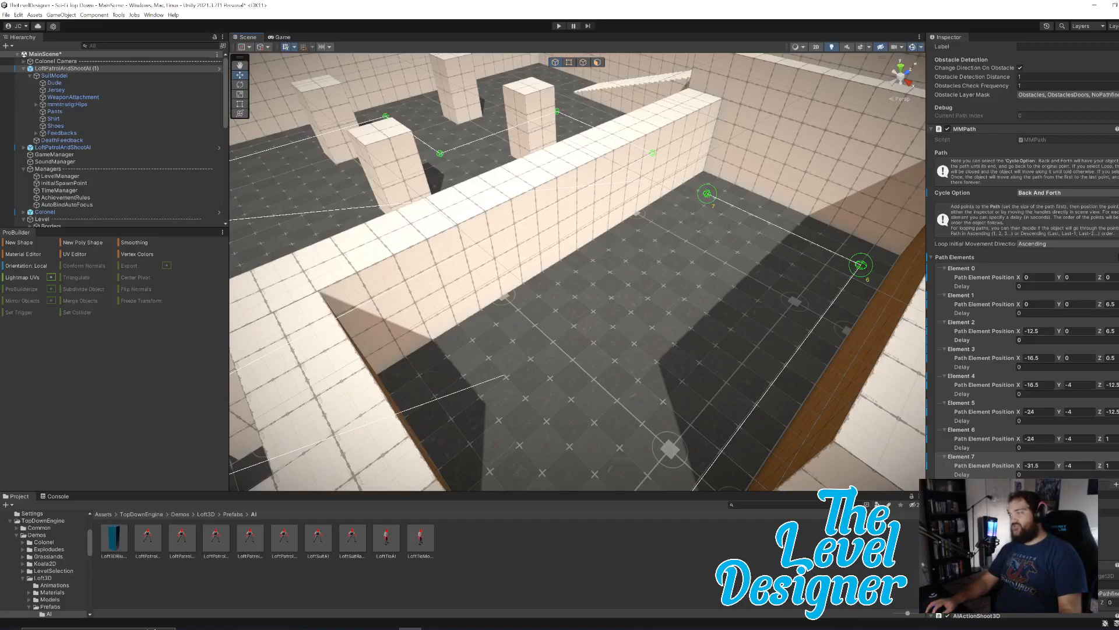
left_click(1115, 485)
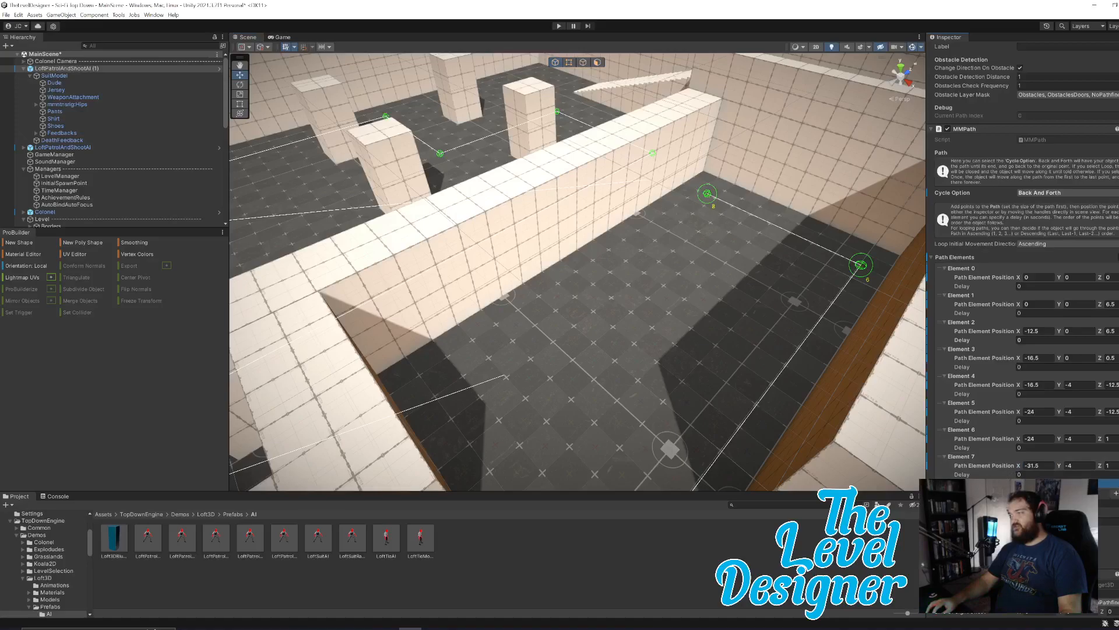
left_click(945, 483)
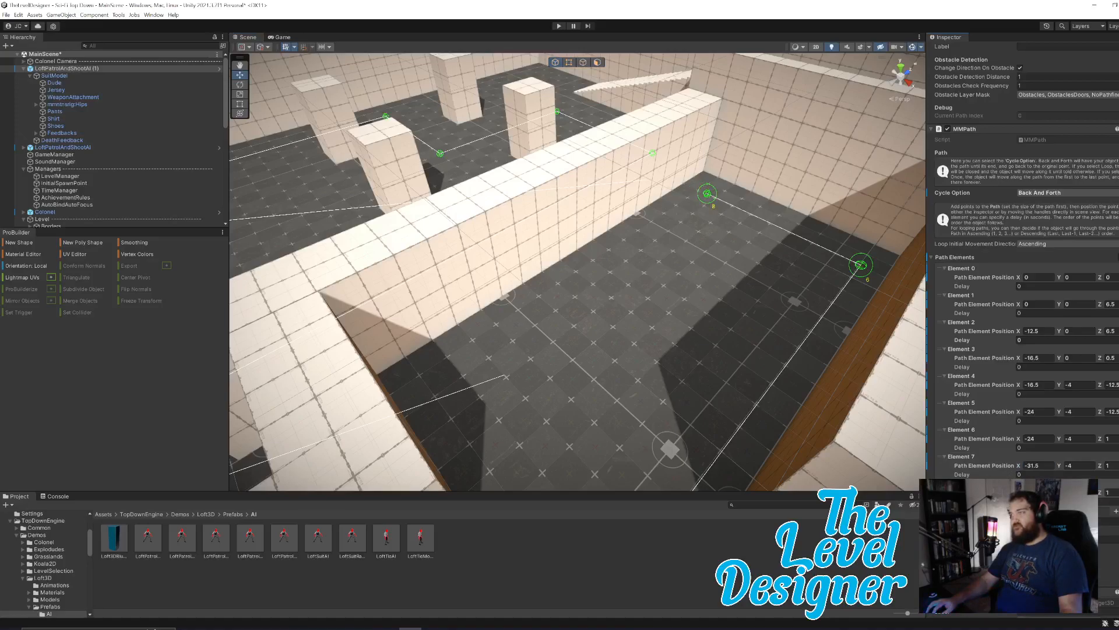
mouse_move(1102, 496)
left_mouse_down()
mouse_move(1064, 496)
mouse_move(1093, 496)
left_mouse_up()
left_click(1114, 493)
left_click(1114, 493)
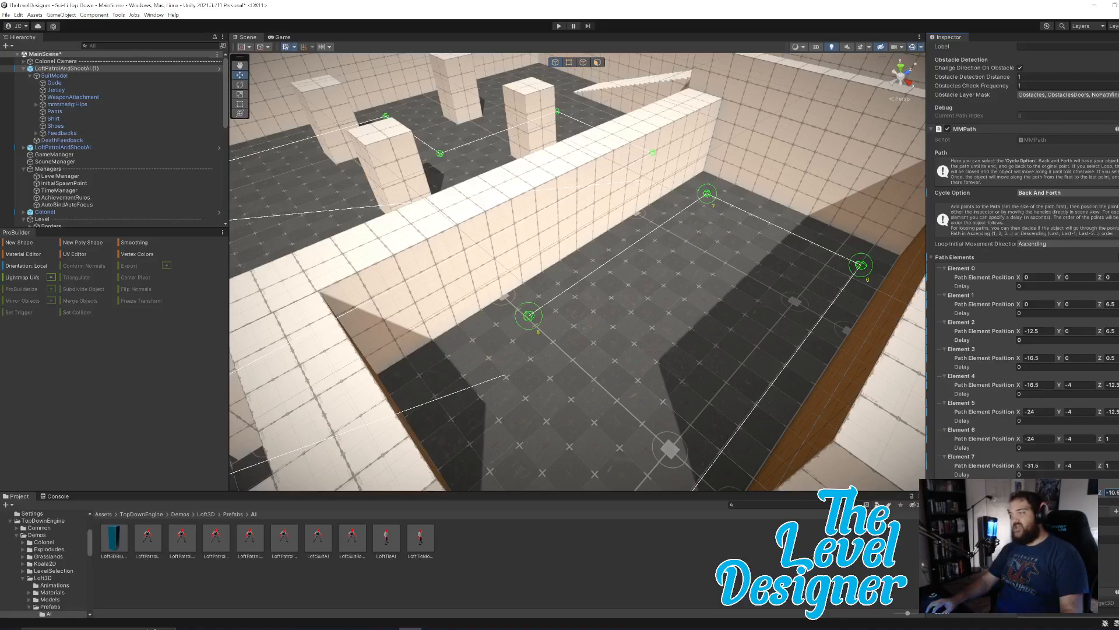
key("BackSpace")
key("BackSpace")
key("BackSpace")
type("11")
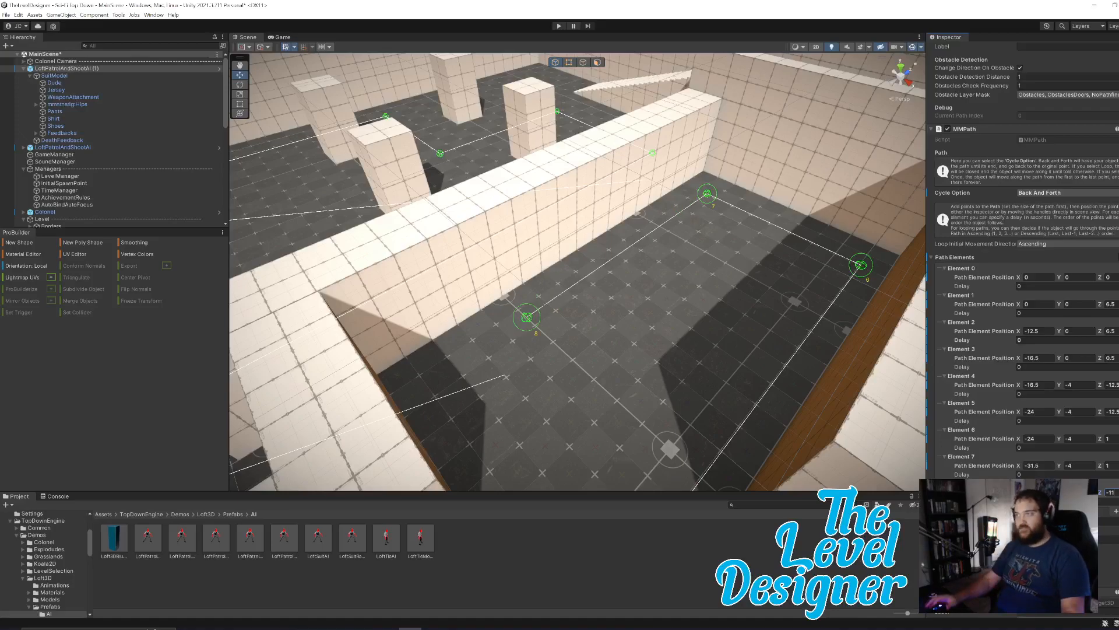
Add a tenth path element and set its X position to -20, shifting the point out of the walled corridor toward the stairs.
left_click(1115, 513)
left_click(1116, 519)
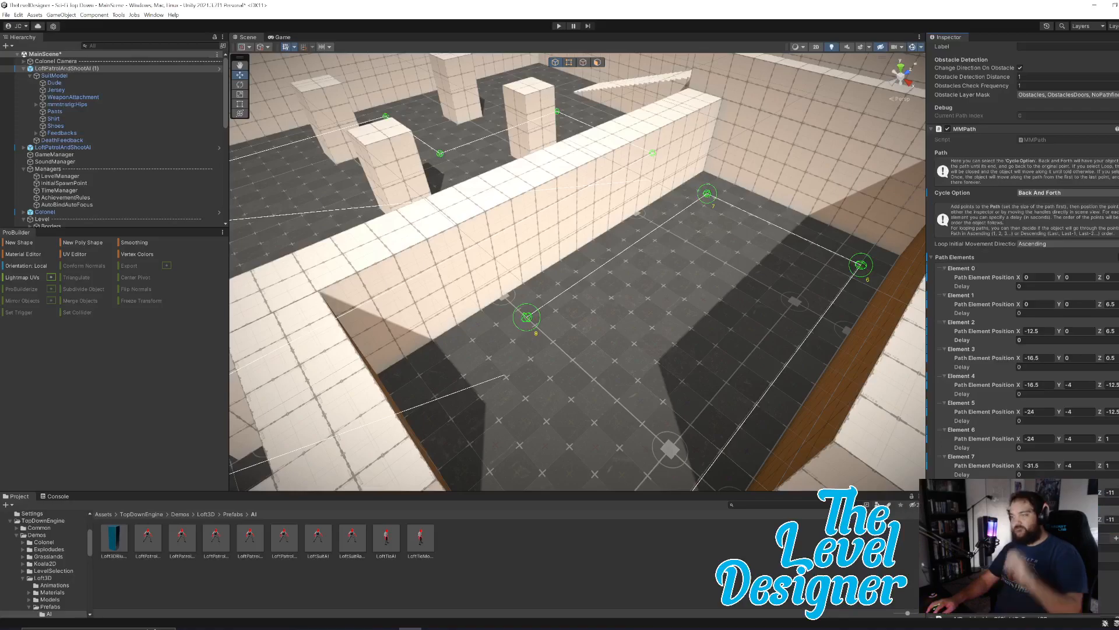
right_click_drag(619, 364, 751, 393)
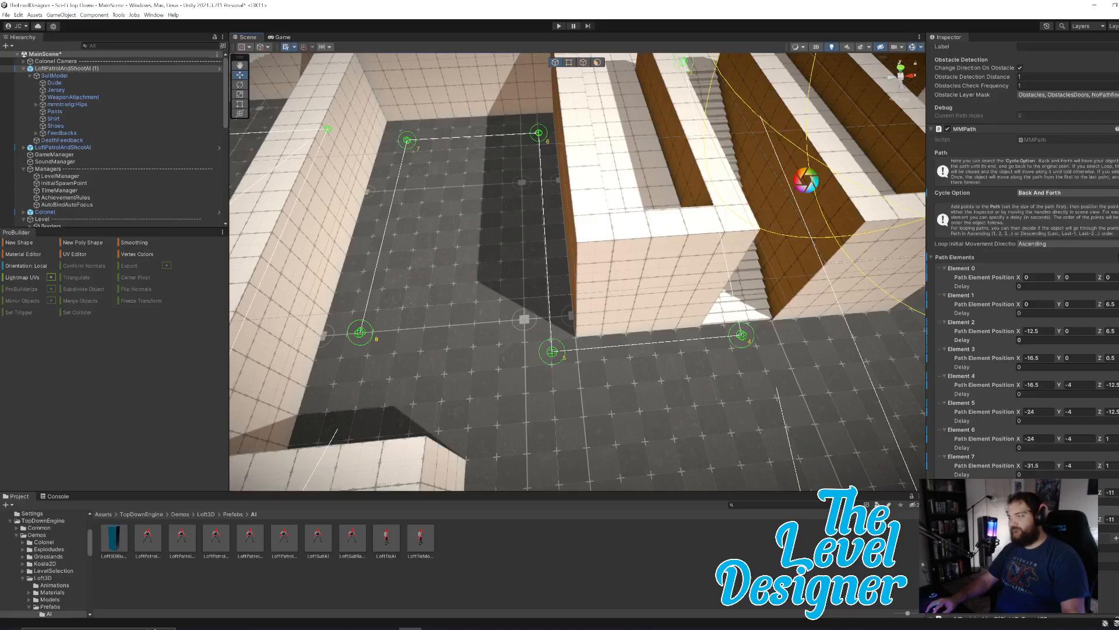
left_click_drag(360, 332, 619, 311)
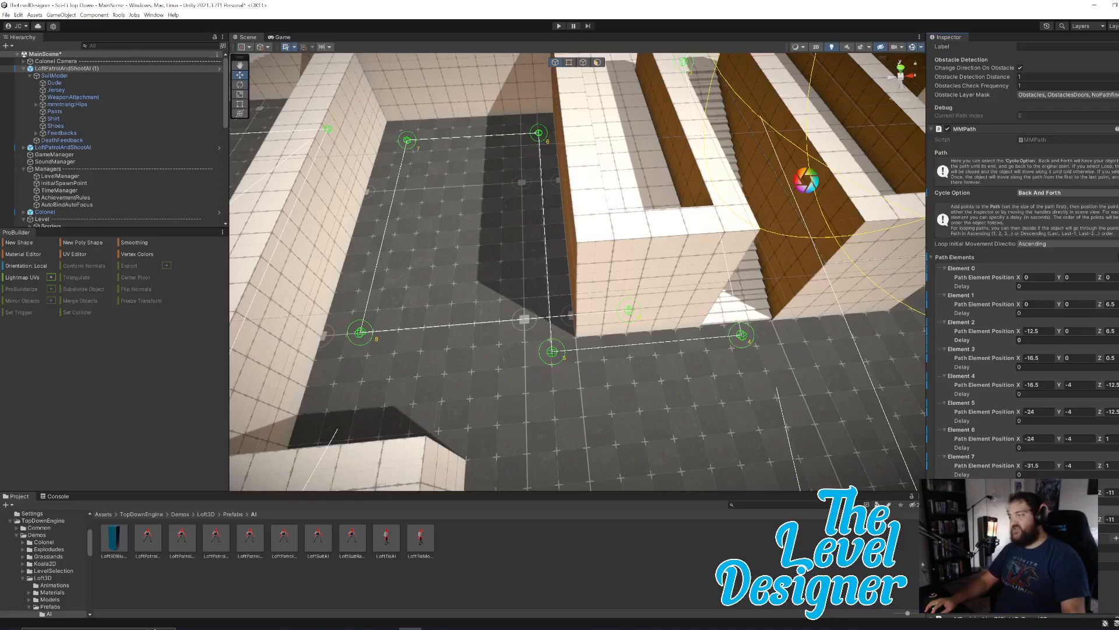
left_click_drag(1019, 519, 1022, 519)
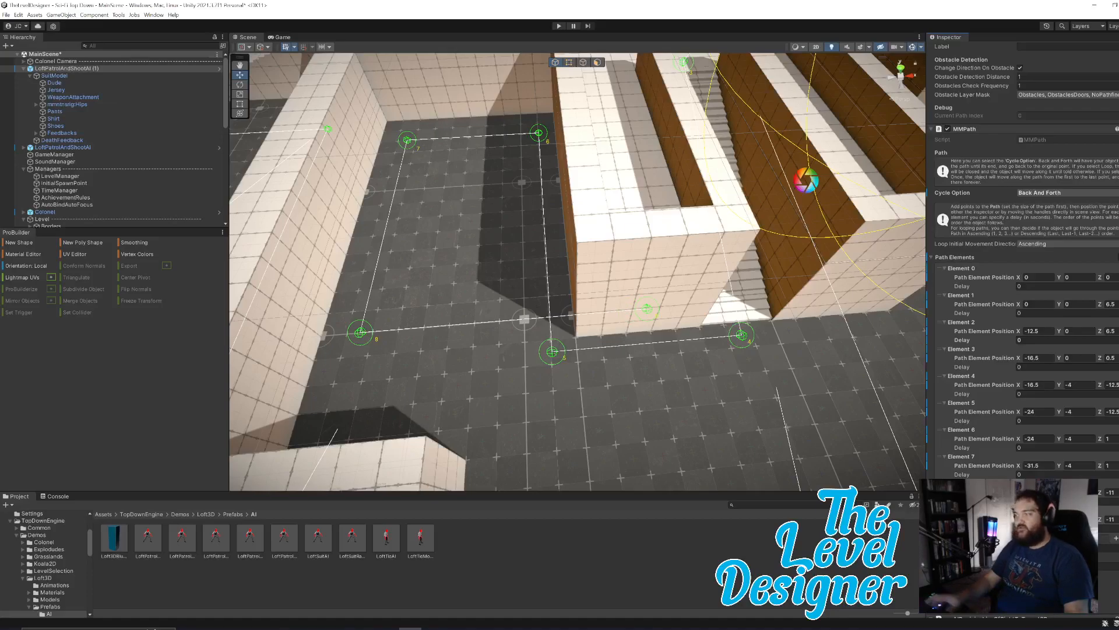
Set the tenth path element's Z position to -17, placing the point on the open floor in front of the stairwell.
left_click_drag(1105, 521, 1083, 521)
left_click(1113, 520)
double_click(1112, 519)
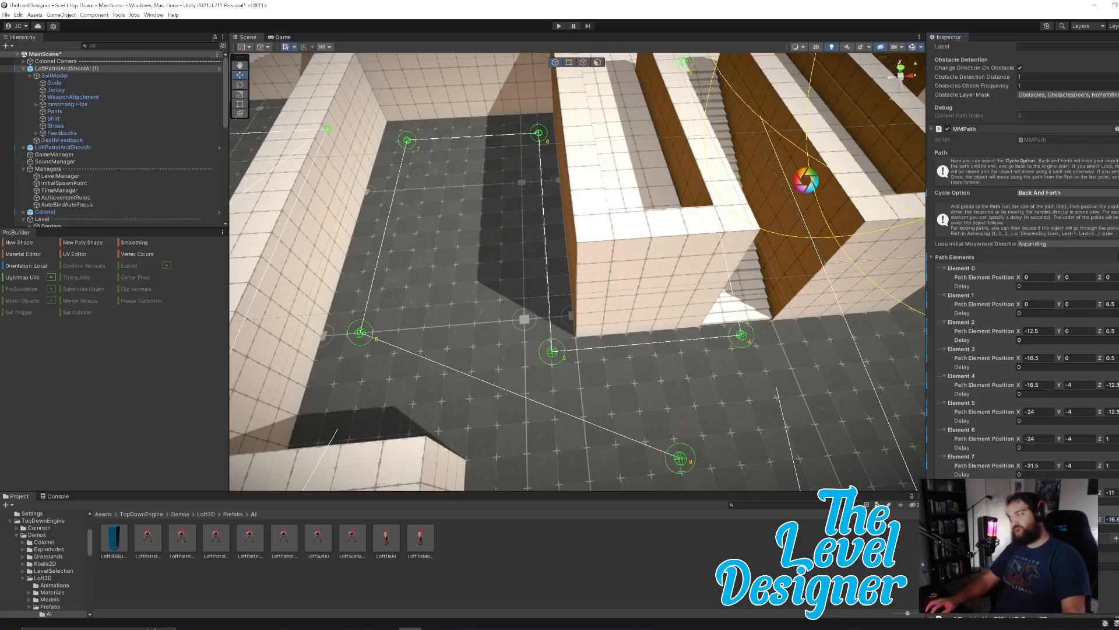
type("-16")
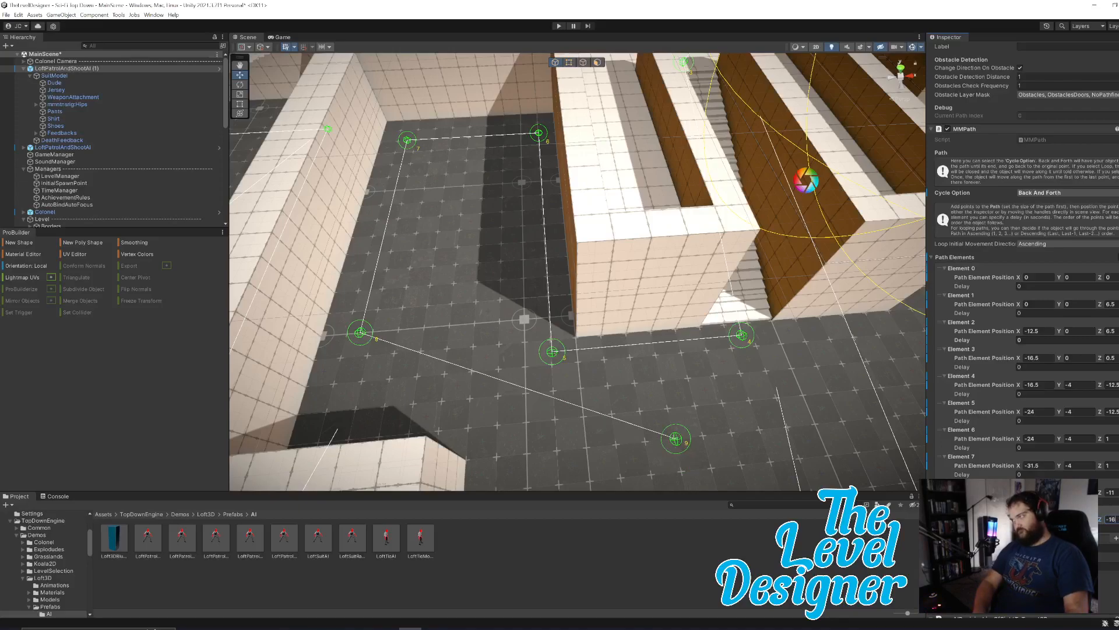
key("BackSpace")
type("7")
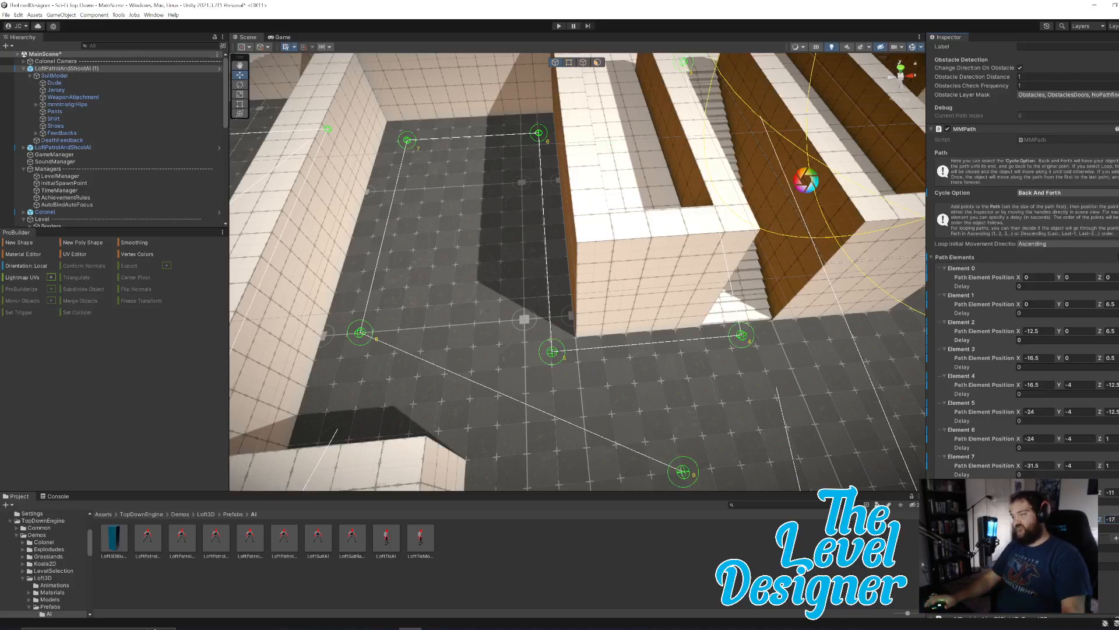
Add an eleventh path element and set its X position to -16.5, in line with the stairs.
key("d")
right_click_drag(781, 360, 723, 333)
right_click_drag(626, 350, 662, 352)
key("s")
key("w")
key("a")
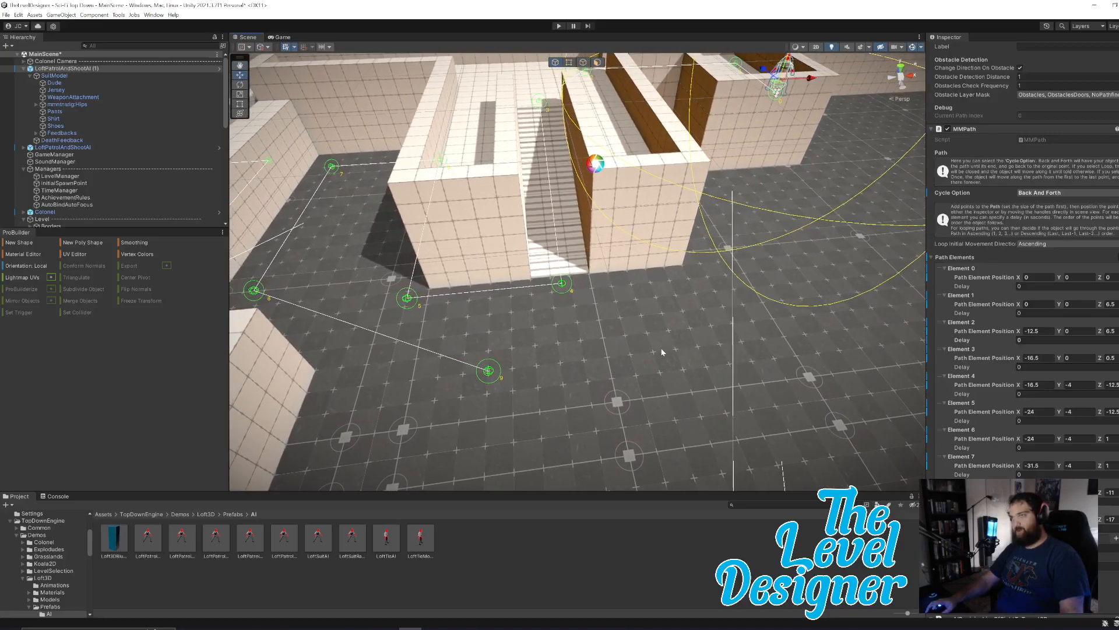
left_click(1116, 539)
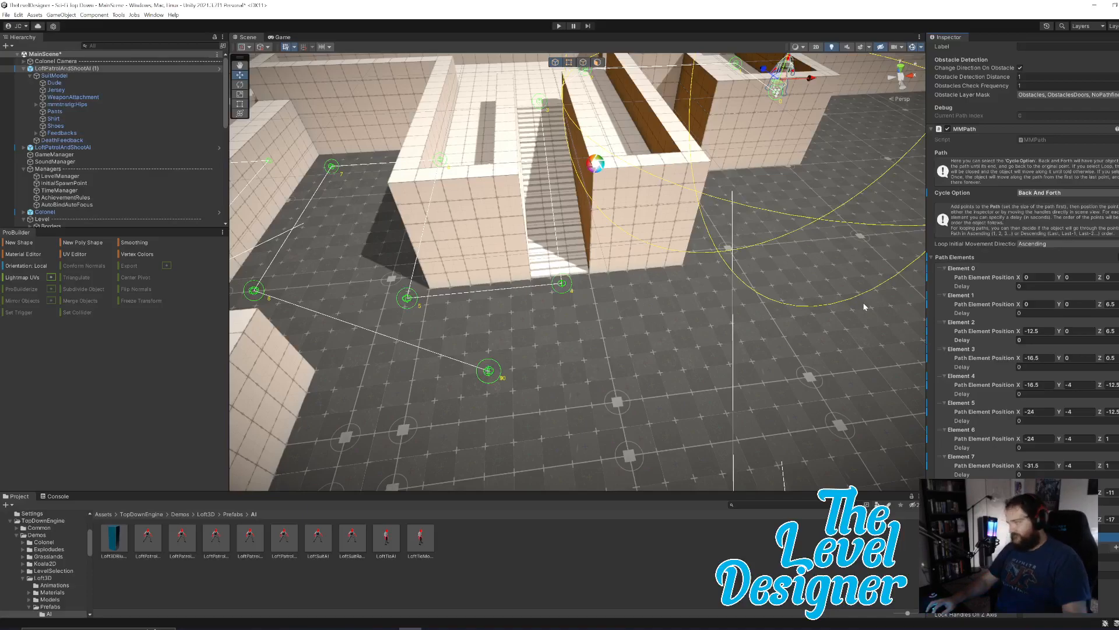
left_click(945, 537)
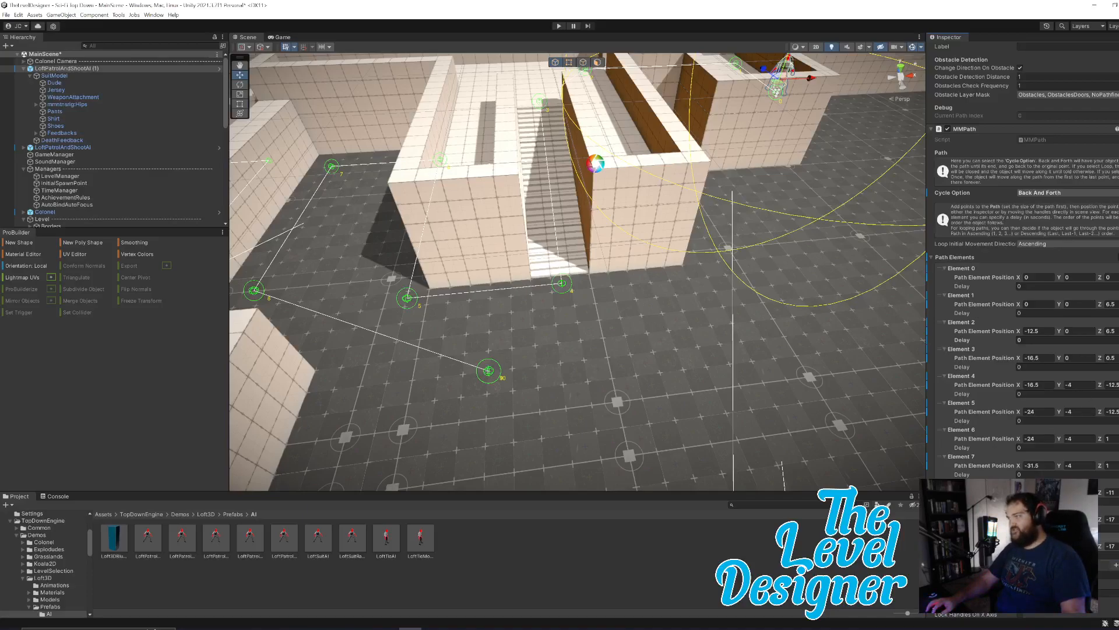
type("-0.5")
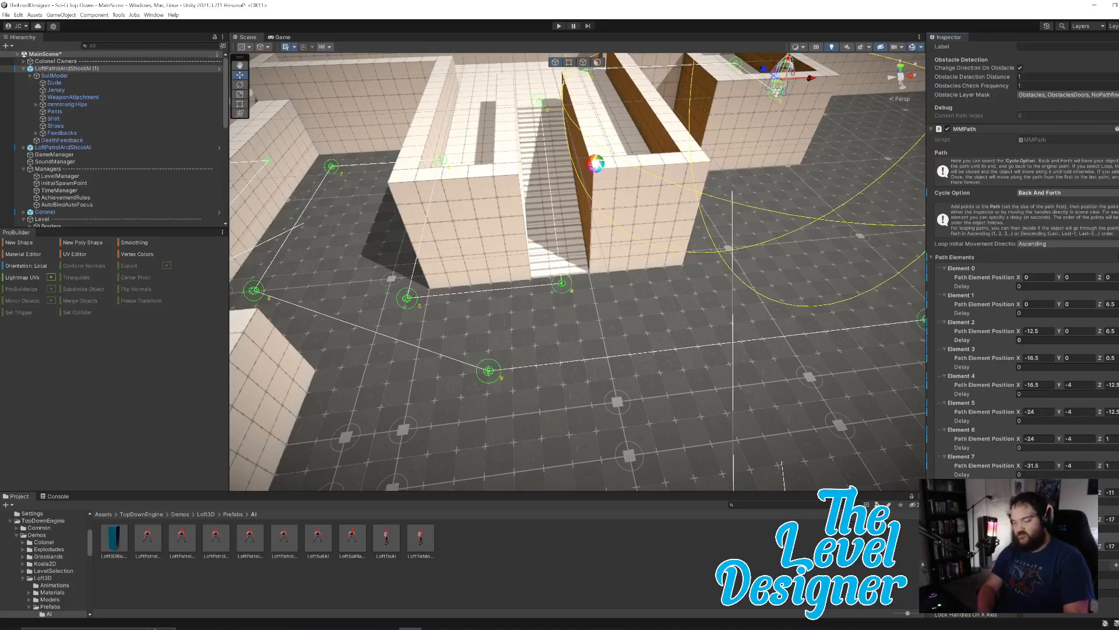
type("6.5")
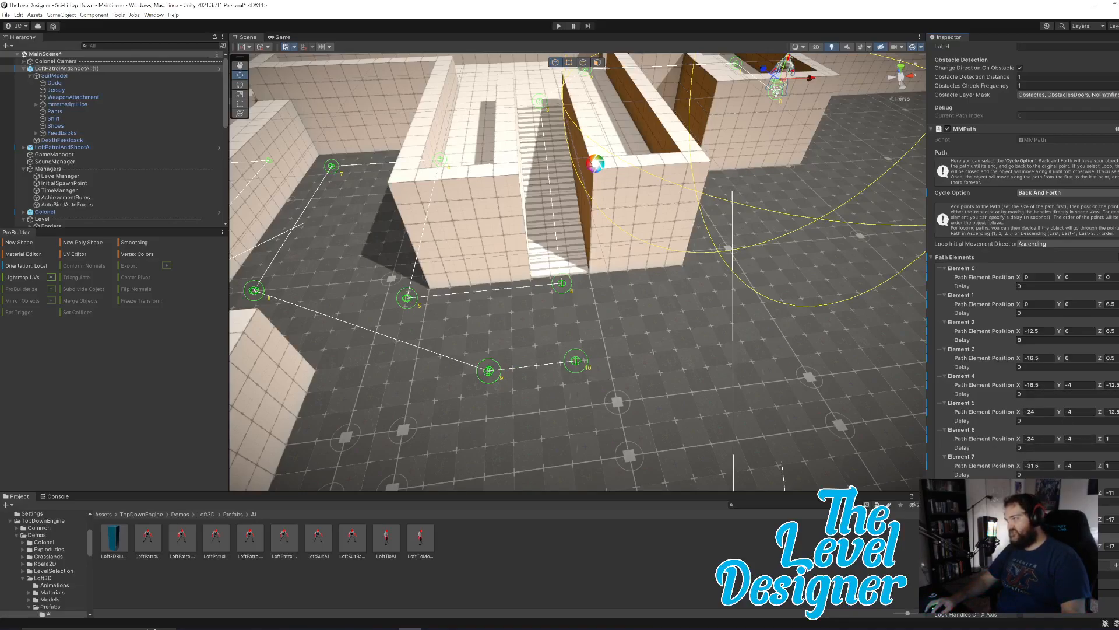
Set the eleventh path element's Z position to -12.5 and align its point with the existing one at the foot of the stairs.
left_click(1111, 546)
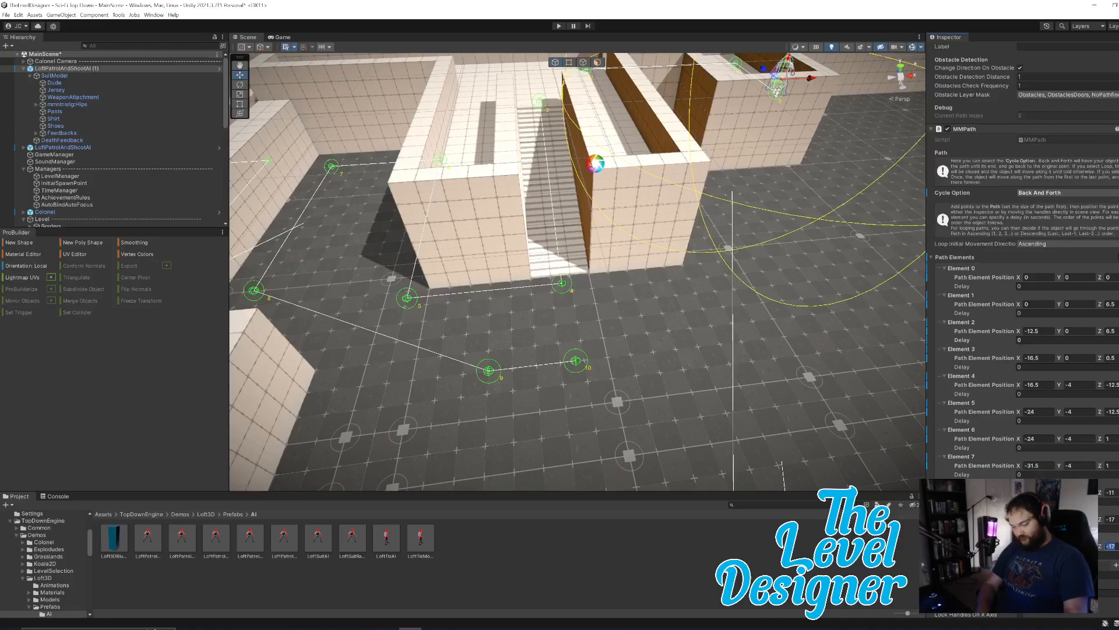
type("-")
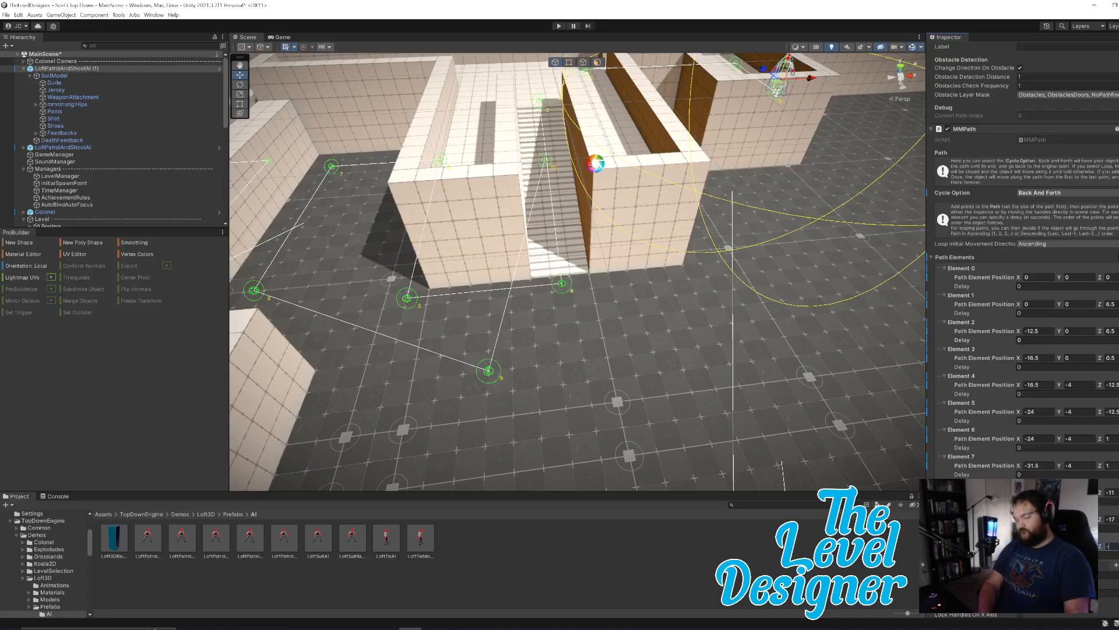
type("12.5")
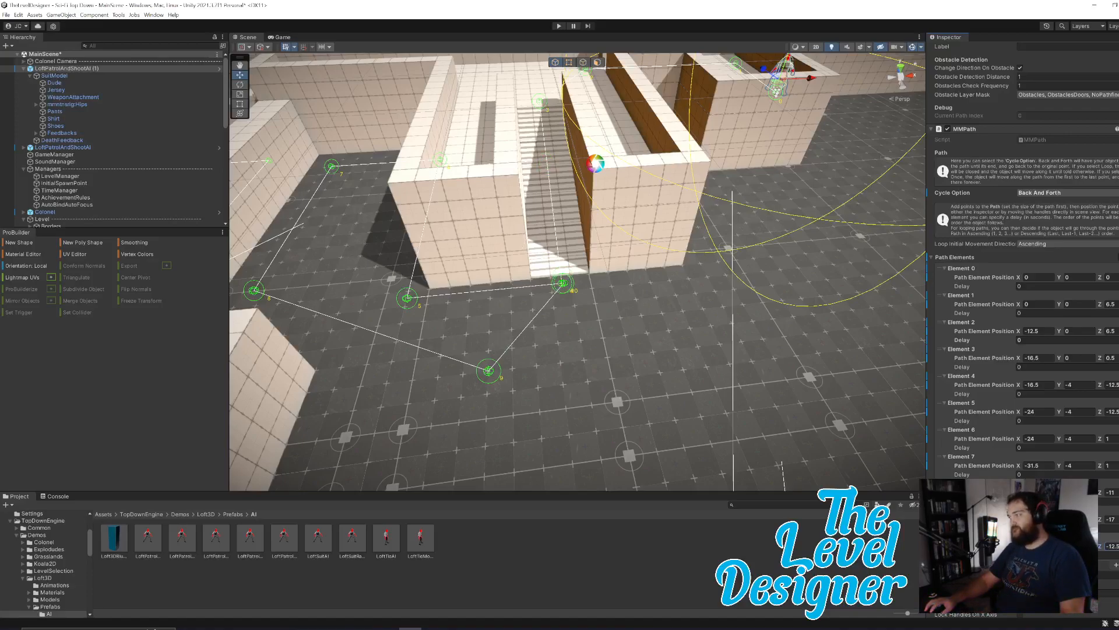
right_click_drag(699, 295, 672, 298)
key("w")
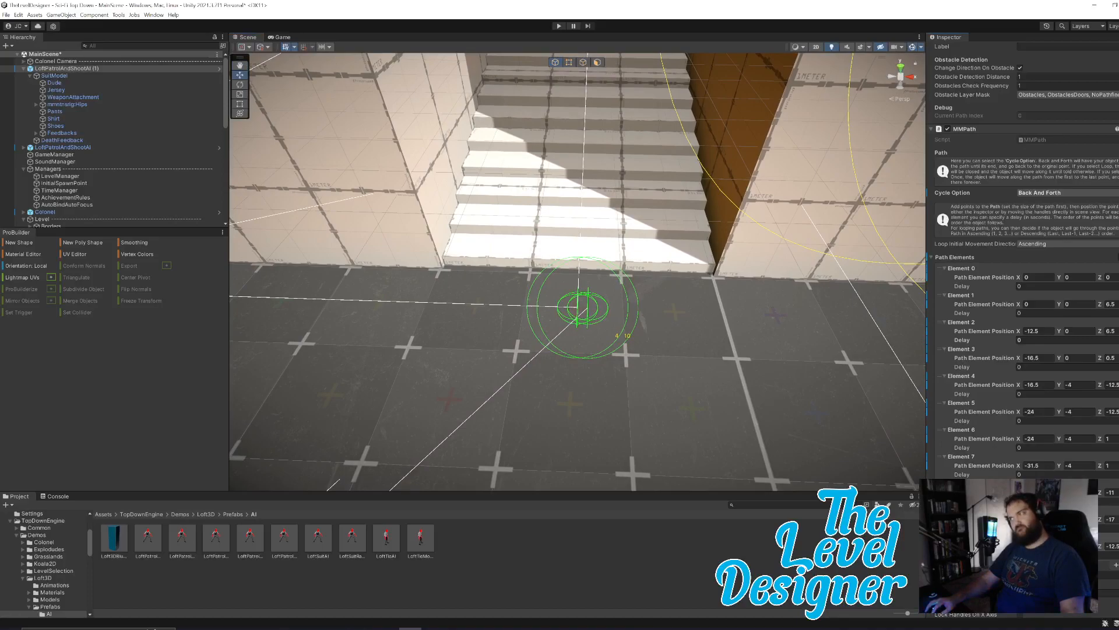
mouse_move(587, 308)
left_mouse_down()
mouse_move(629, 310)
mouse_move(578, 307)
left_mouse_up()
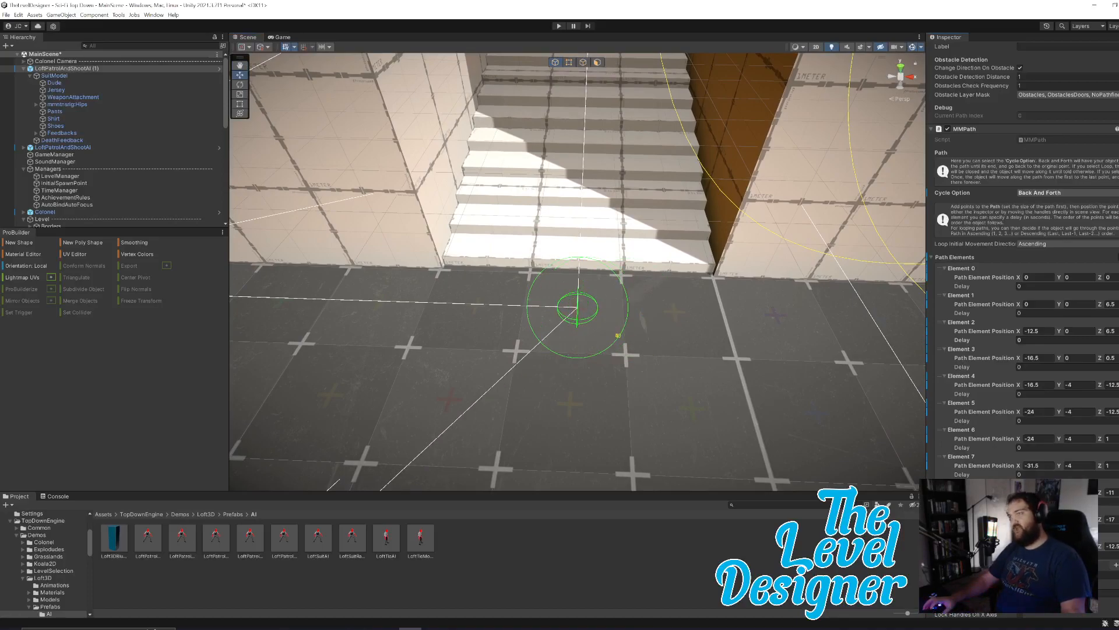
Add a twelfth path element and set its Y position to 0 and Z to 0.5, placing the point at the top of the stairs.
right_click_drag(724, 411, 676, 401)
left_click(1116, 565)
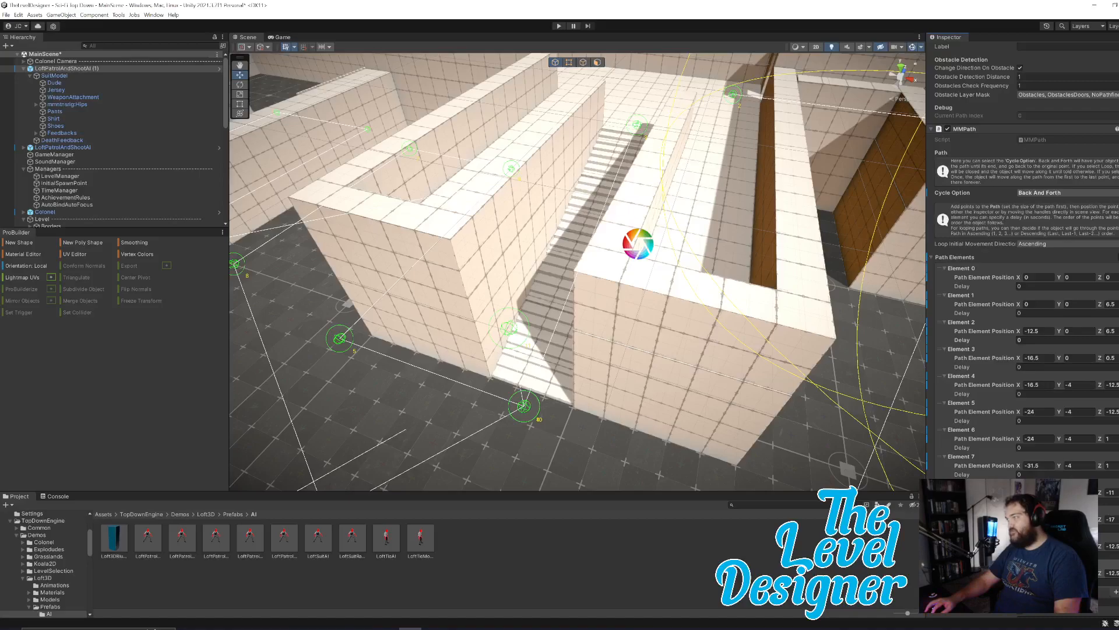
left_click(1108, 573)
type("0.5")
left_click_drag(734, 411, 776, 377, "alt")
key("w")
right_click_drag(776, 376, 556, 409)
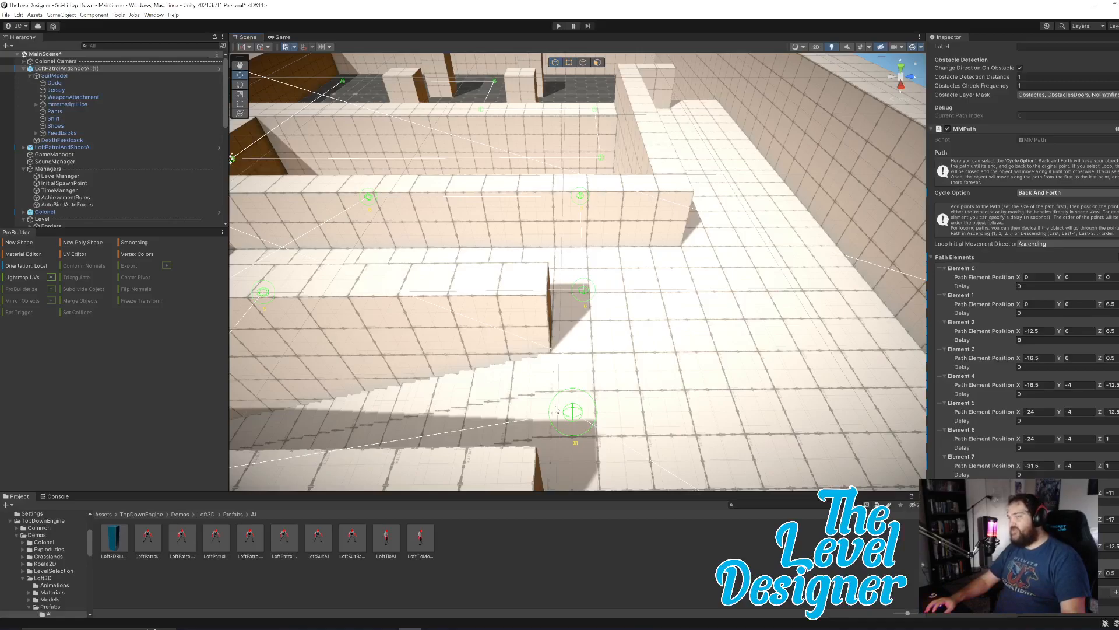
Add a thirteenth path element and set its Z position to 6.5, placing the point on the upper floor beyond the stairs.
right_click_drag(556, 409, 814, 306)
scroll(1020, 326, "down", 3)
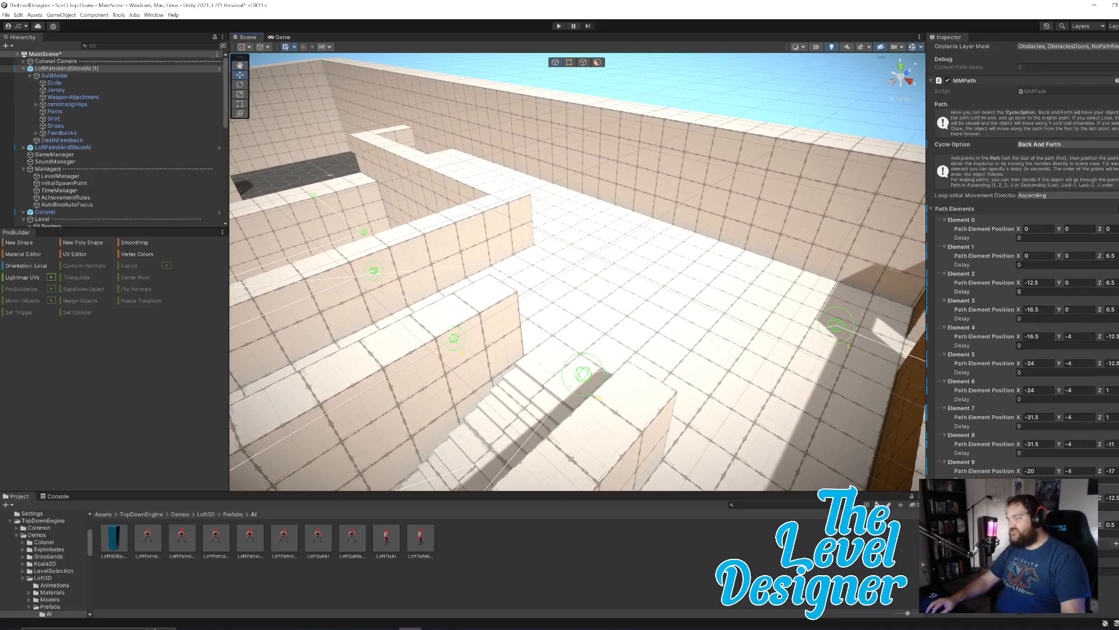
right_click_drag(664, 359, 696, 365)
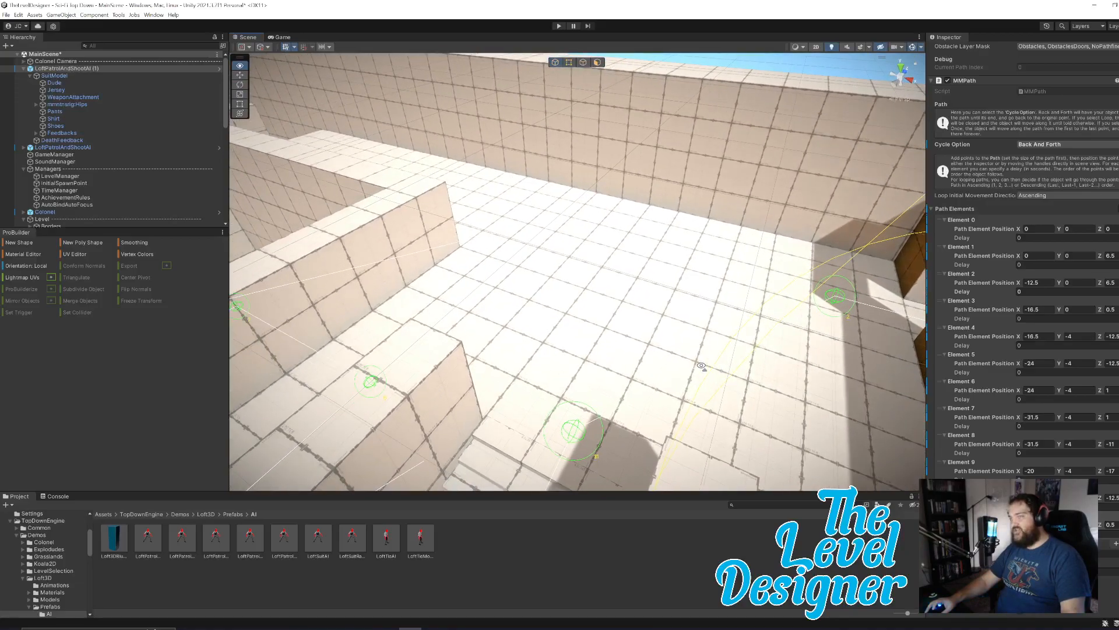
left_click(1116, 546)
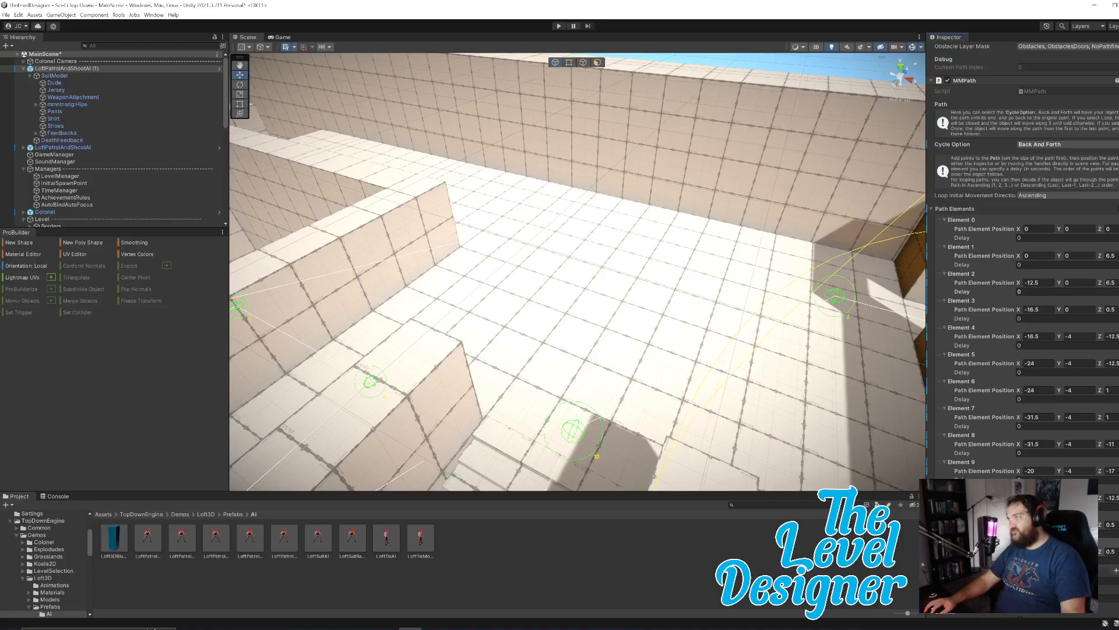
left_click(1110, 551)
left_click(1111, 551)
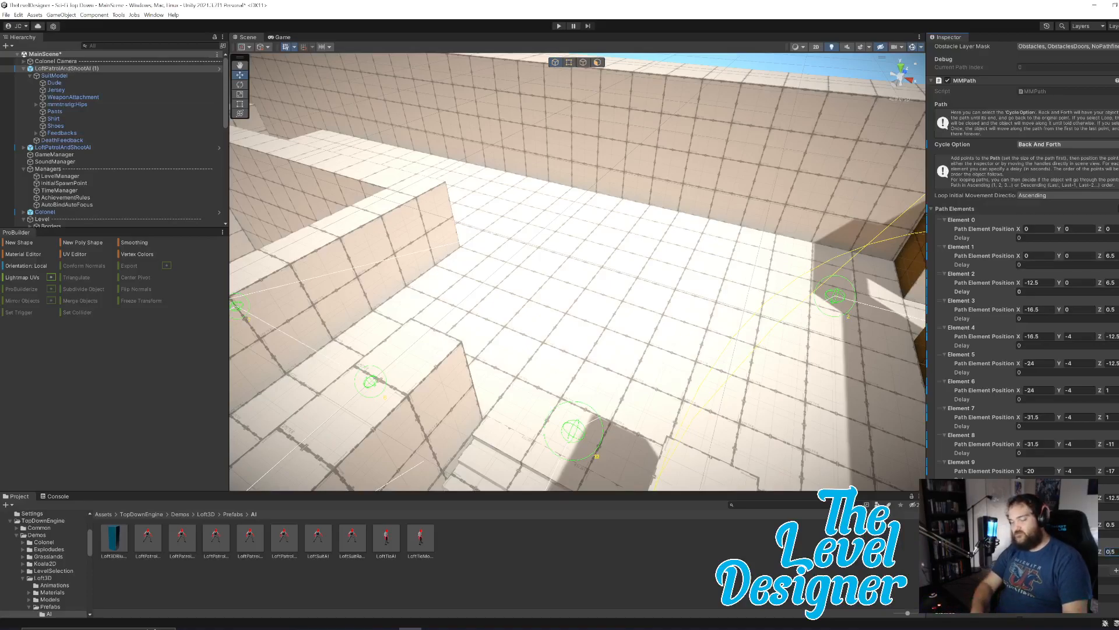
type("6.5")
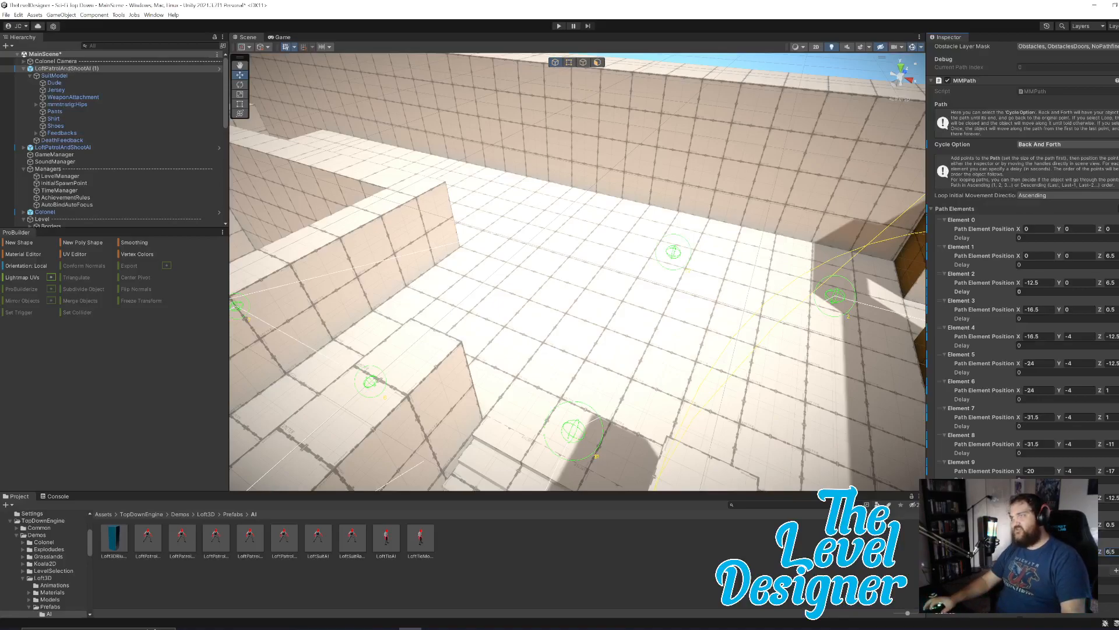
key("Return")
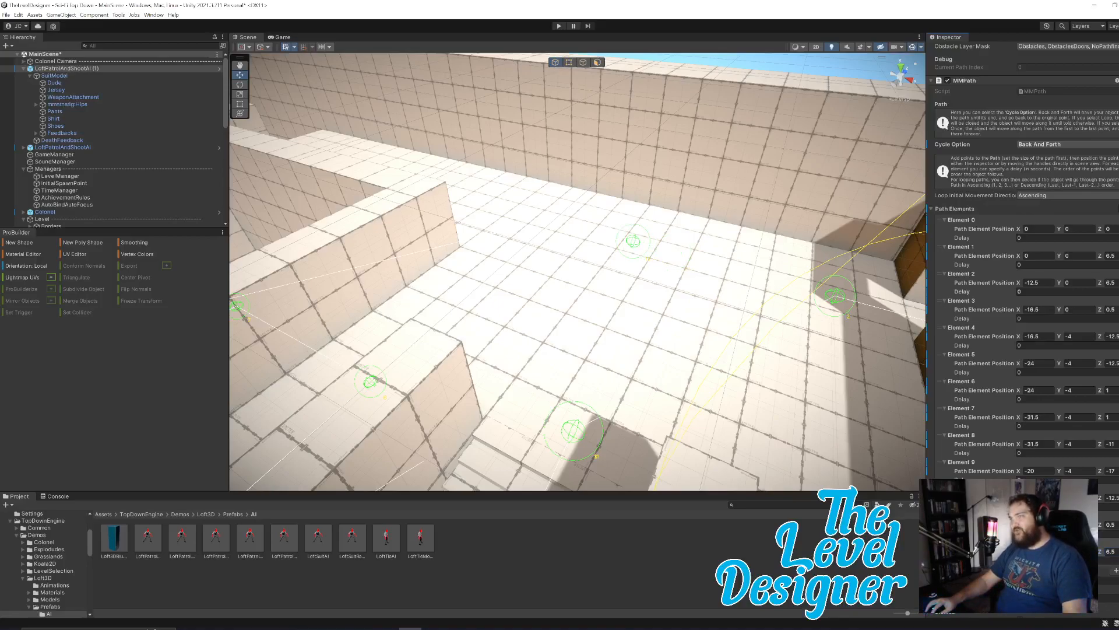
Shift the thirteenth path element along X toward the upper corridor beside the outer wall.
left_click_drag(1005, 551, 1002, 550)
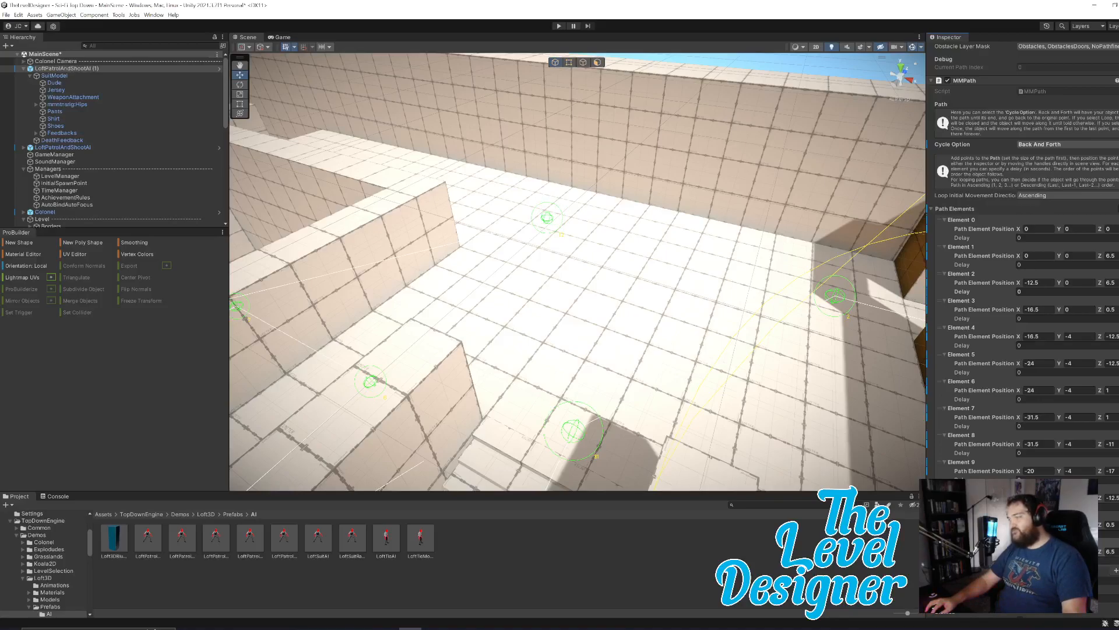
key("ctrl+z")
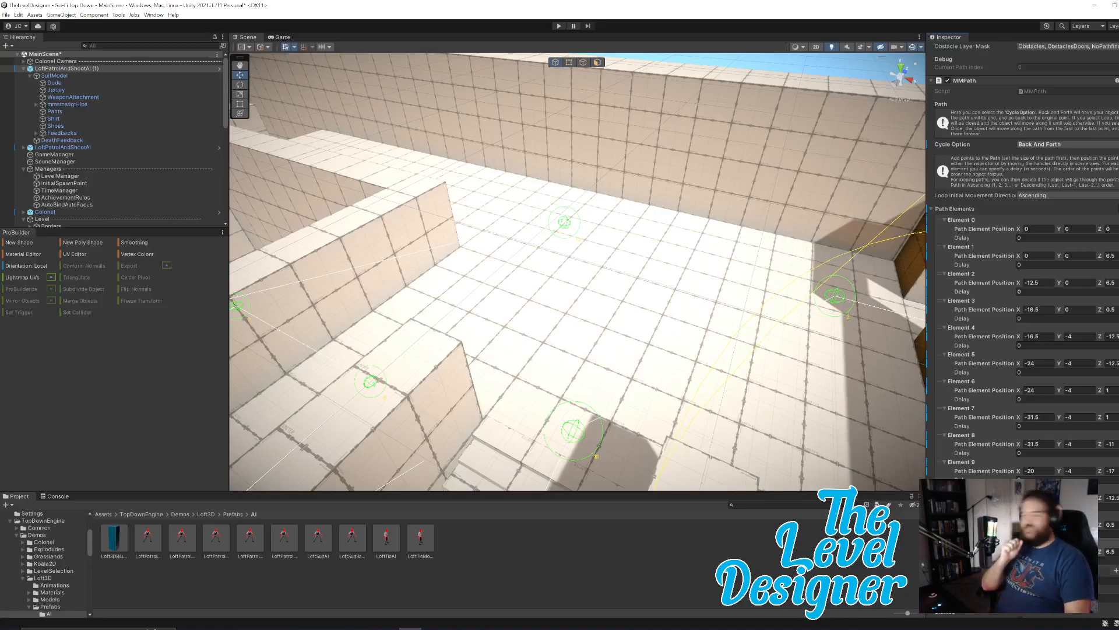
key("ctrl+y")
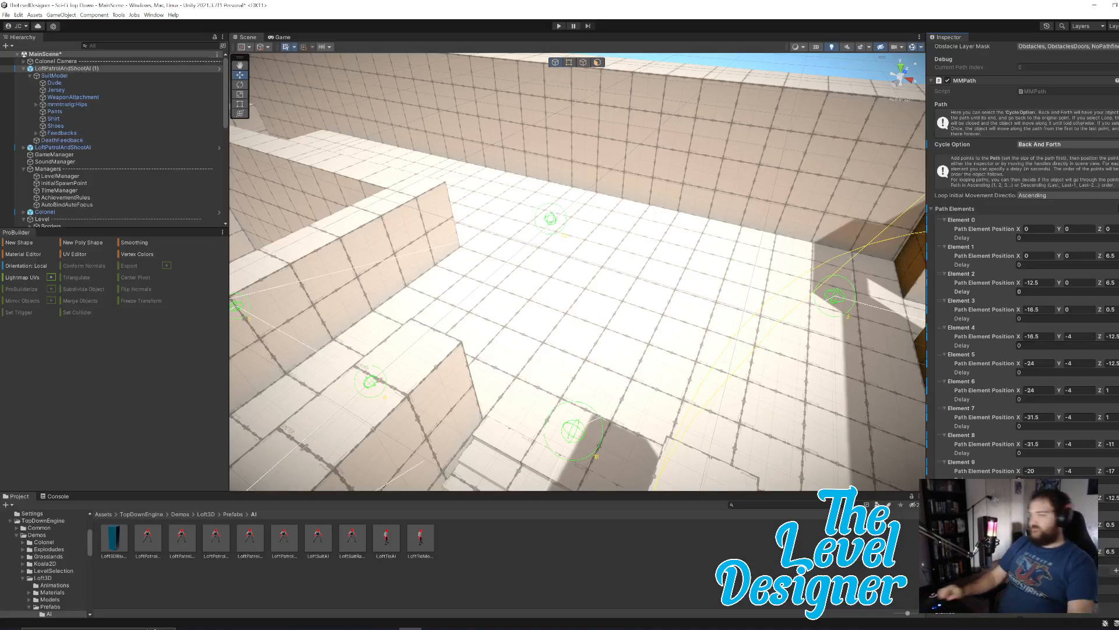
Add a fourteenth path element and move its point along X farther down the upper corridor beside the outer wall.
right_click_drag(741, 336, 541, 289)
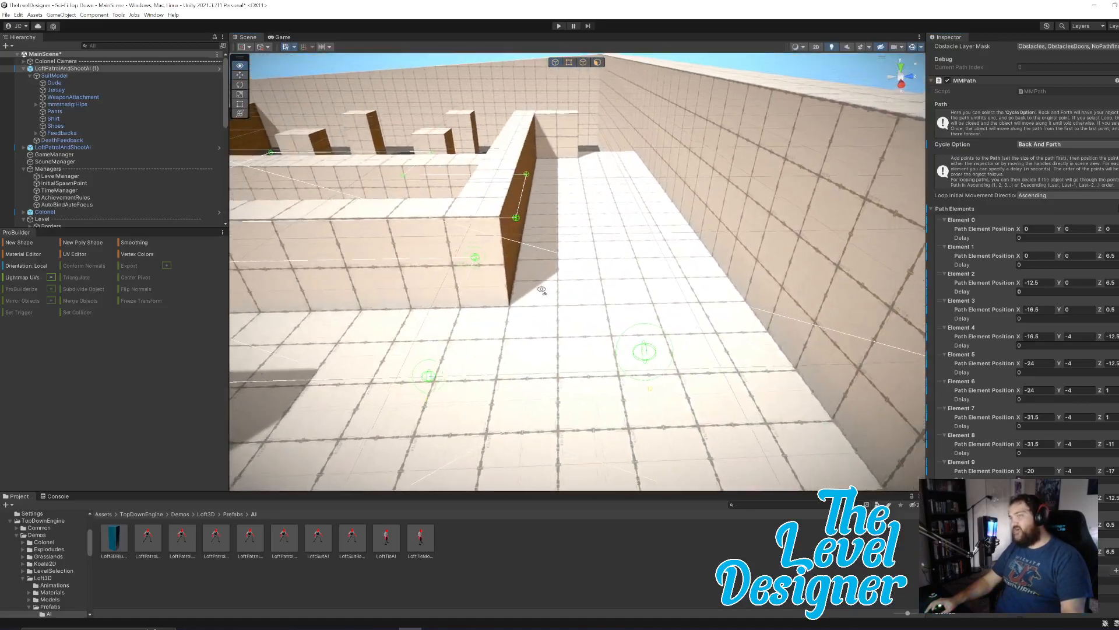
key("d")
left_click(1117, 570)
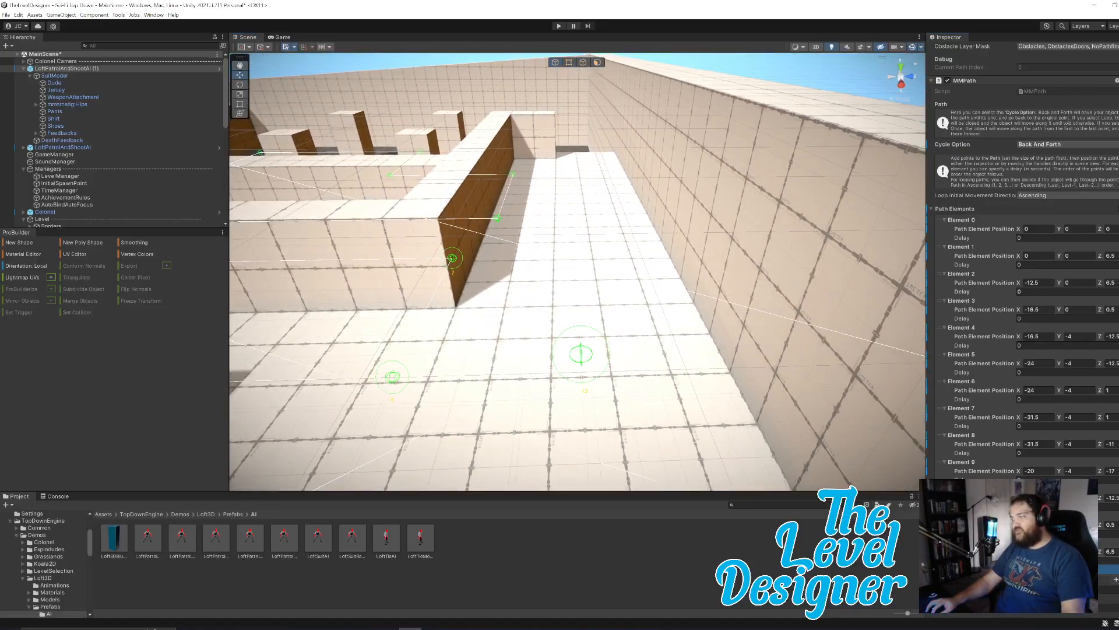
left_click(1115, 579)
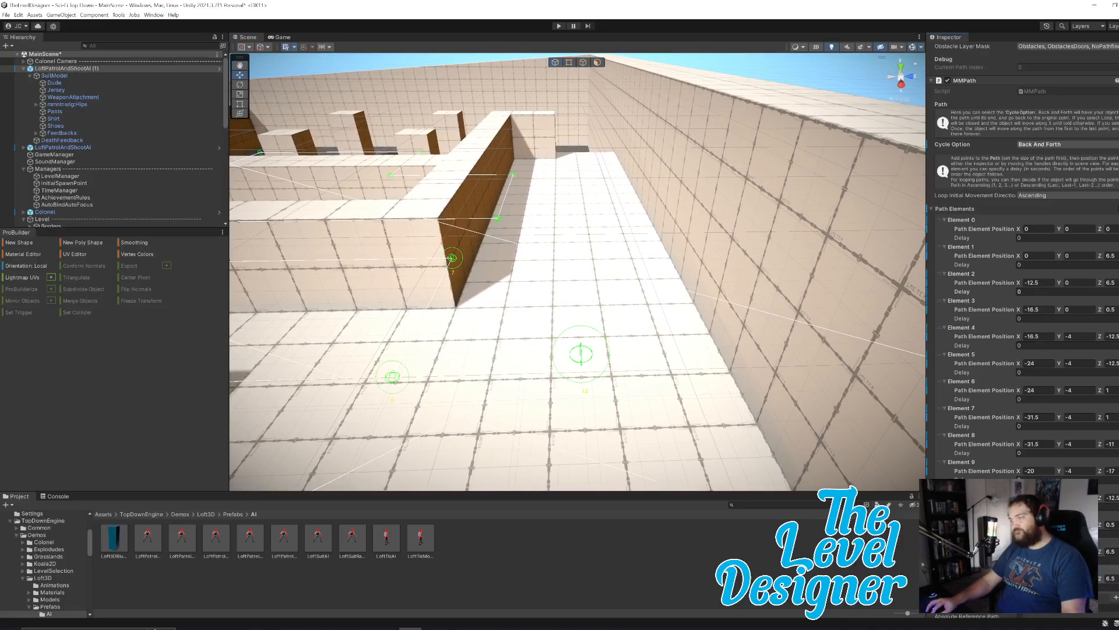
left_click_drag(581, 354, 569, 177)
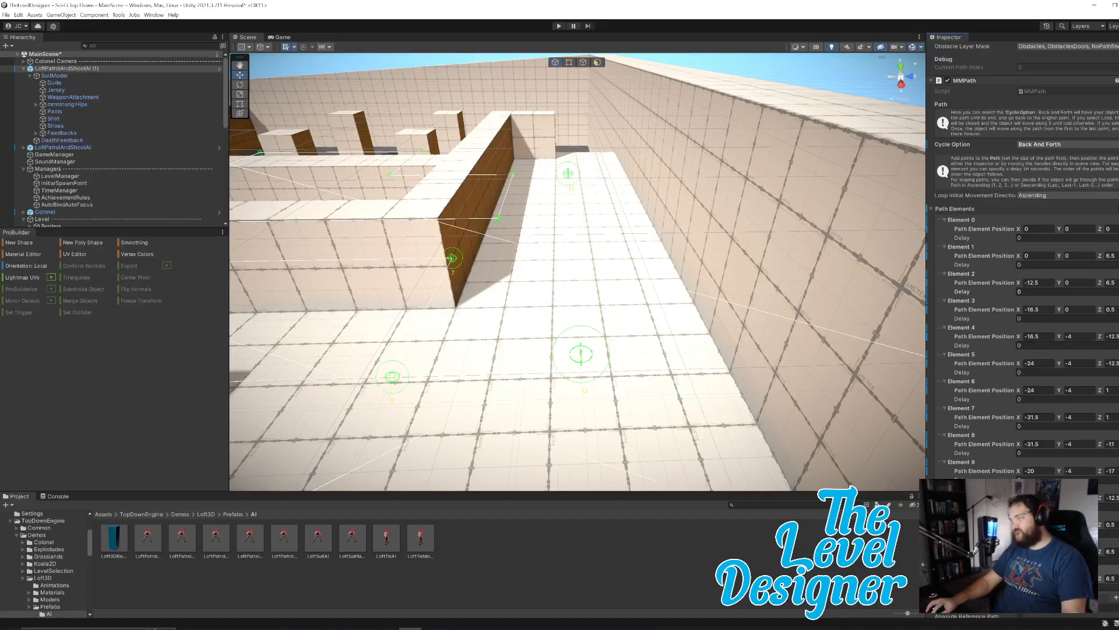
key("w")
Add a fifteenth path element and bring its point back along X to the corner near the patrol's second point.
right_click_drag(786, 373, 814, 344)
key("s")
left_click(1116, 599)
scroll(1026, 315, "down", 2)
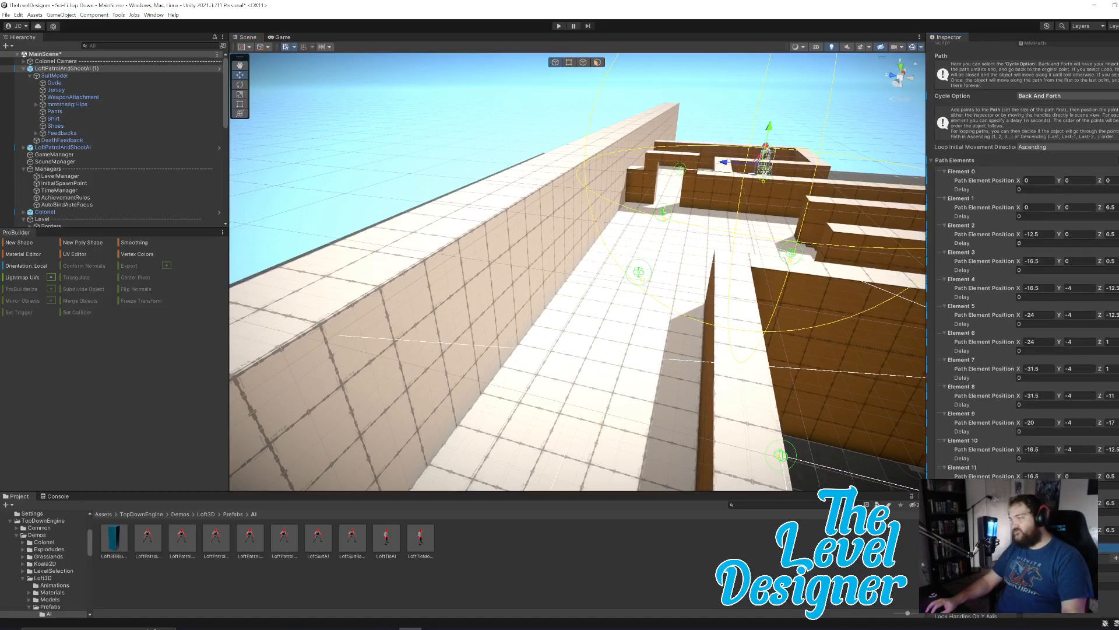
left_click(945, 548)
key("w")
right_click_drag(726, 408, 566, 496)
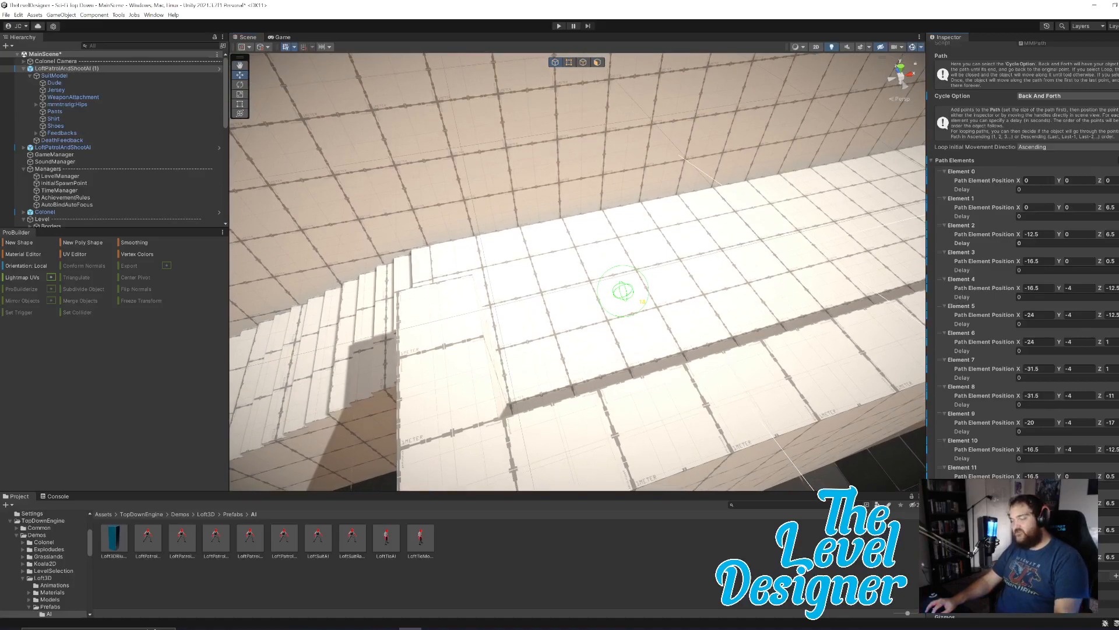
right_click_drag(642, 365, 776, 286)
mouse_move(675, 351)
right_mouse_down()
mouse_move(710, 311)
mouse_move(693, 346)
right_mouse_up()
key("w")
right_click_drag(520, 350, 688, 389)
key("w")
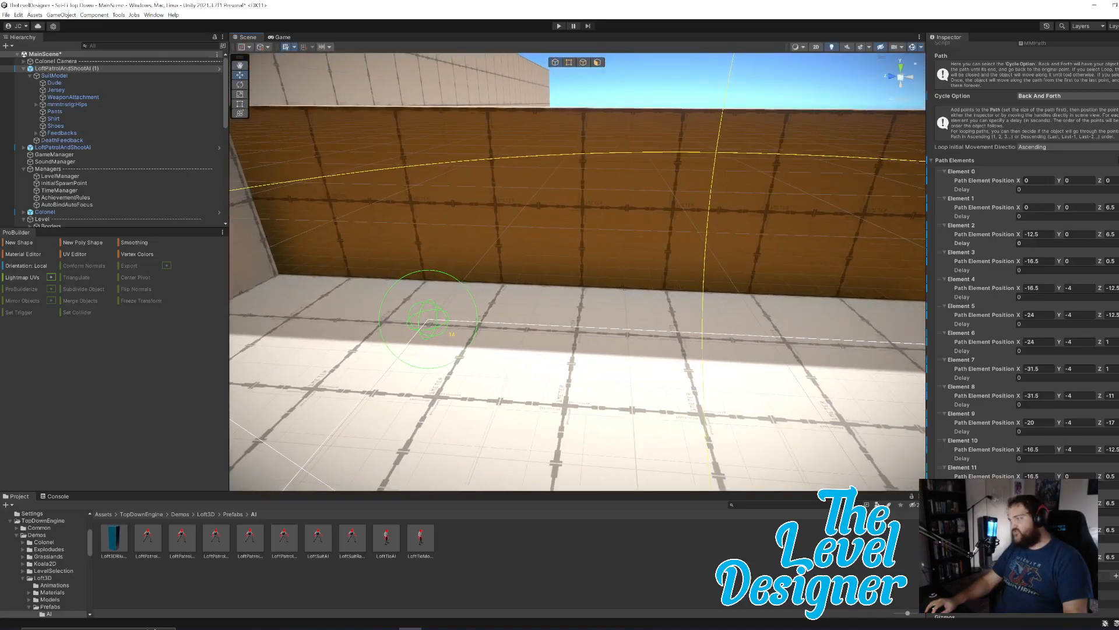
Set the path's cycle option to Loop and review the whole patrol route from above.
left_click(1043, 96)
left_click(1043, 115)
mouse_move(708, 344)
right_mouse_down()
mouse_move(532, 376)
mouse_move(682, 357)
right_mouse_up()
key("e")
right_click_drag(745, 334, 797, 319)
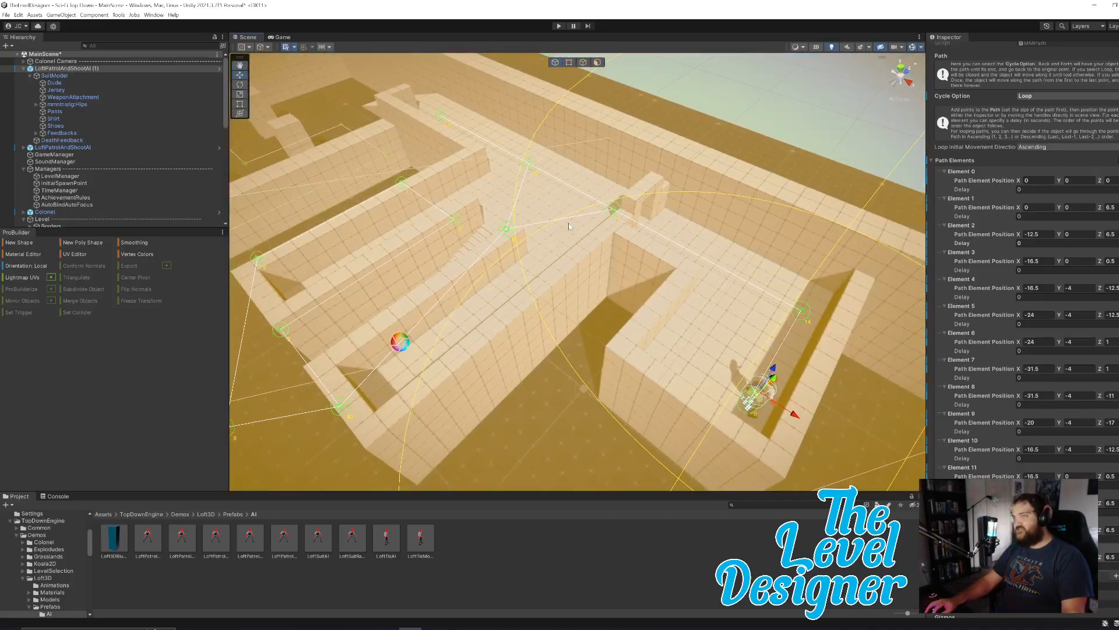
Review the patrol route, start a play test and follow the enemy along the upper floor in the Scene view.
right_click_drag(425, 302, 427, 331)
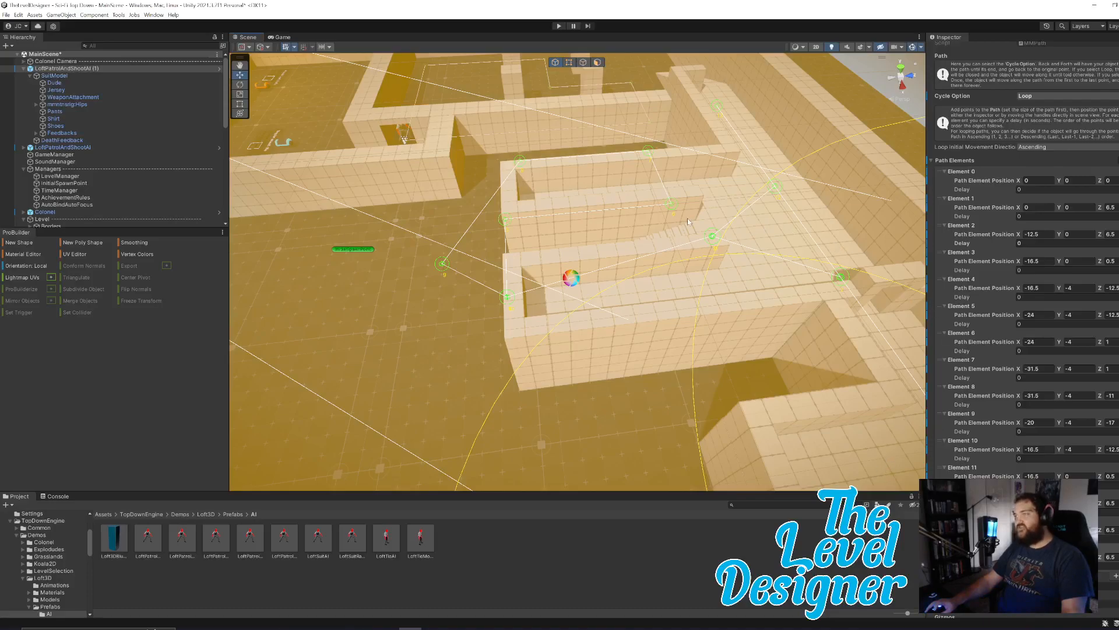
right_click_drag(522, 351, 622, 310)
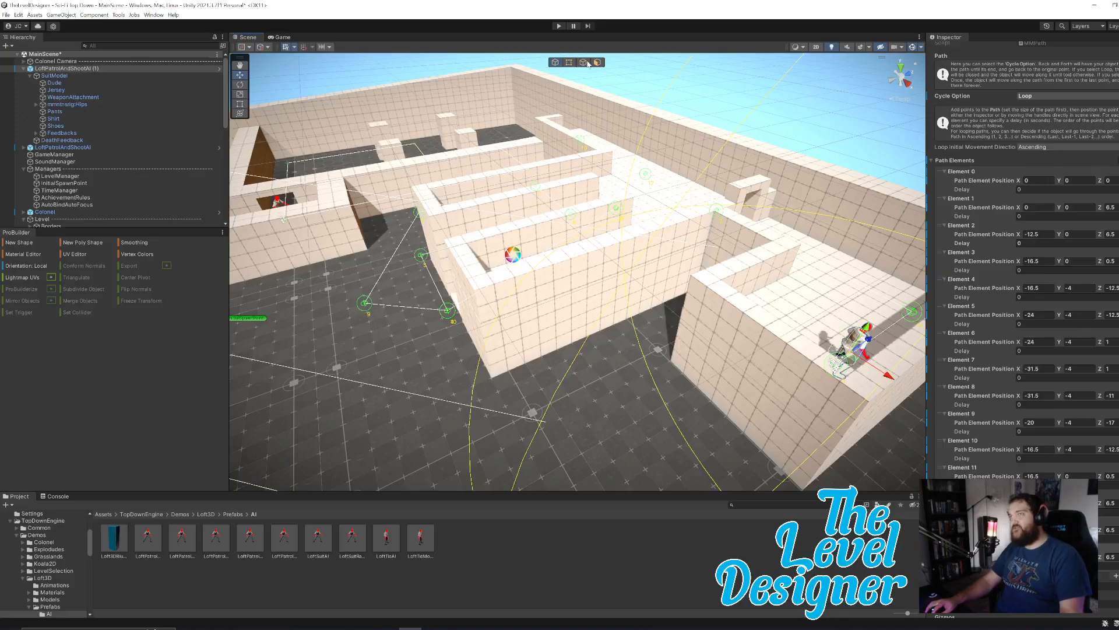
left_click(559, 26)
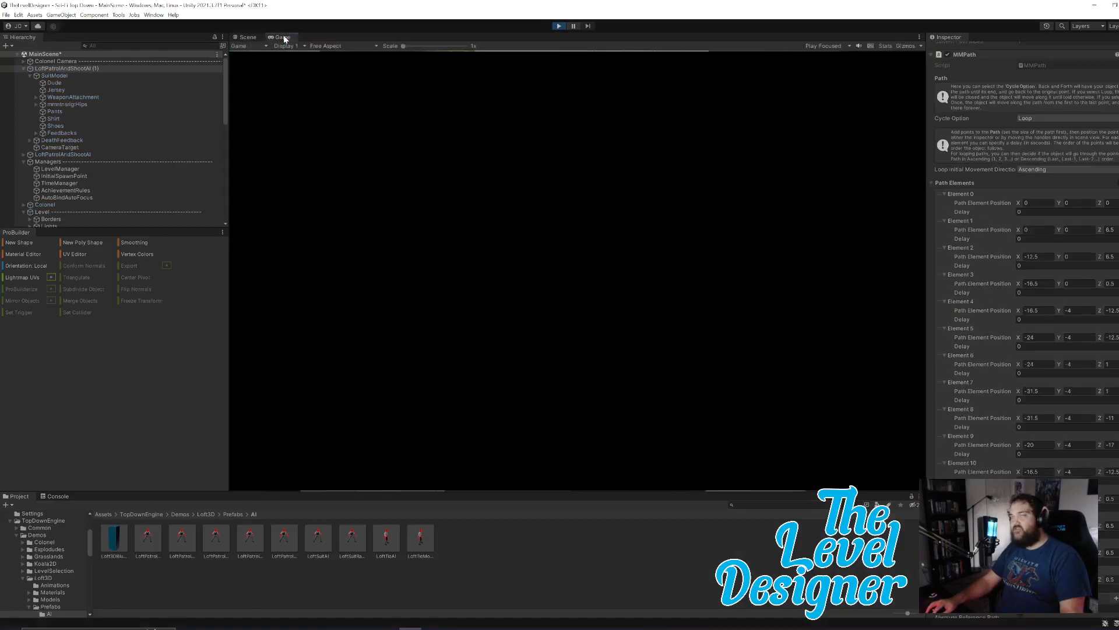
left_click(248, 37)
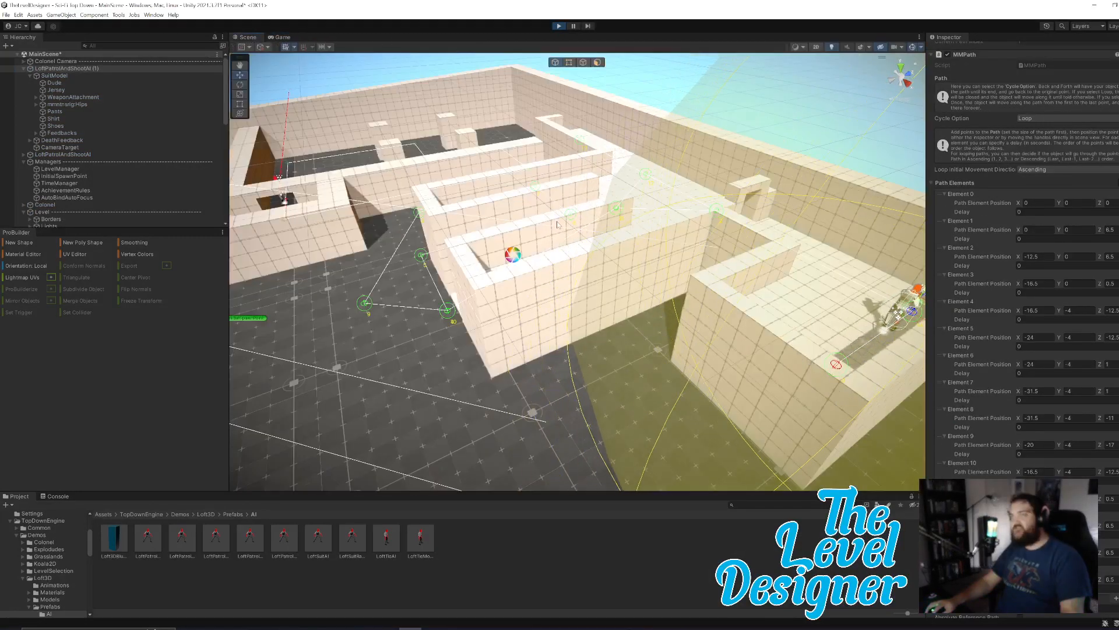
key("w")
right_click_drag(710, 291, 723, 290)
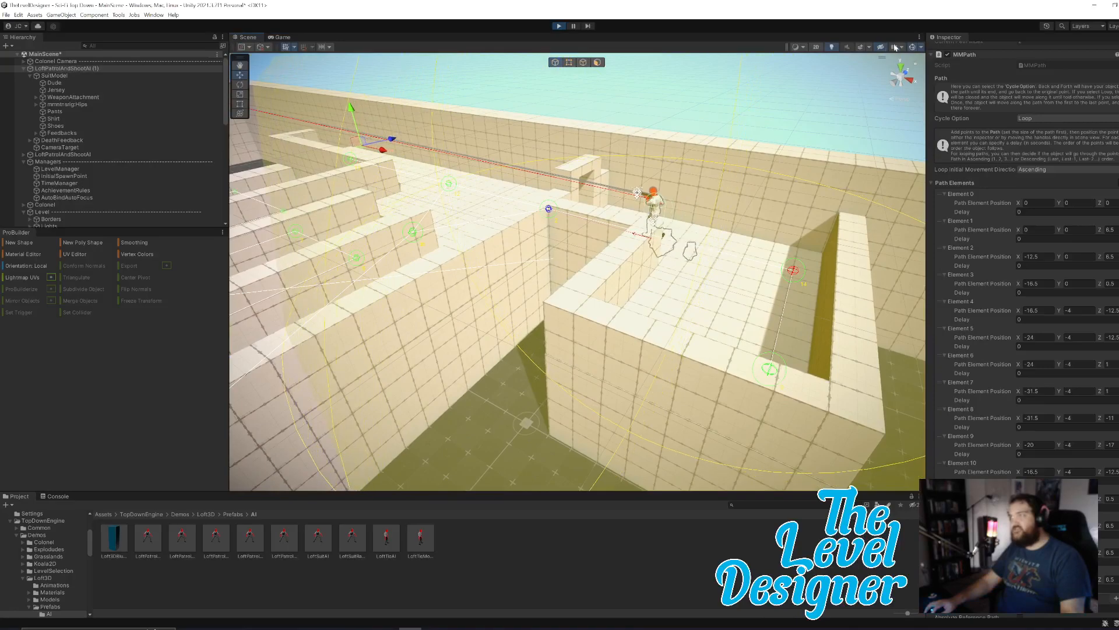
Hide the scene gizmos, follow the enemy's patrol down the stairs and end the play test.
left_click(911, 47)
key("a")
right_click_drag(665, 260, 640, 275)
key("a")
key("w")
key("s")
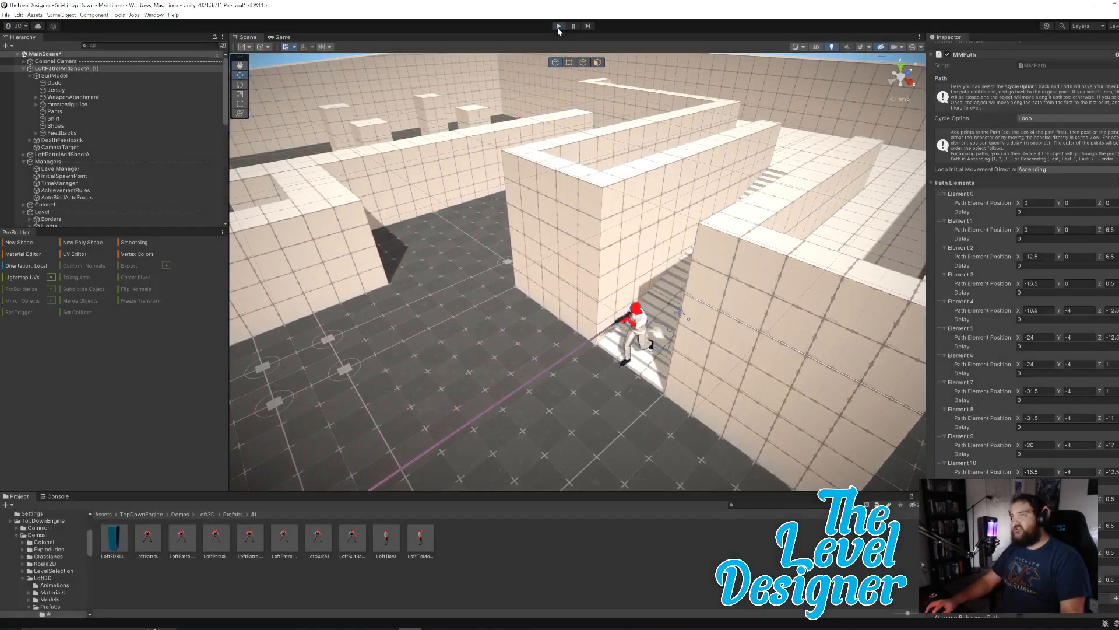
left_click(559, 26)
Show the gizmos again and examine the path points at the foot of the stairs.
right_click_drag(690, 287, 730, 261)
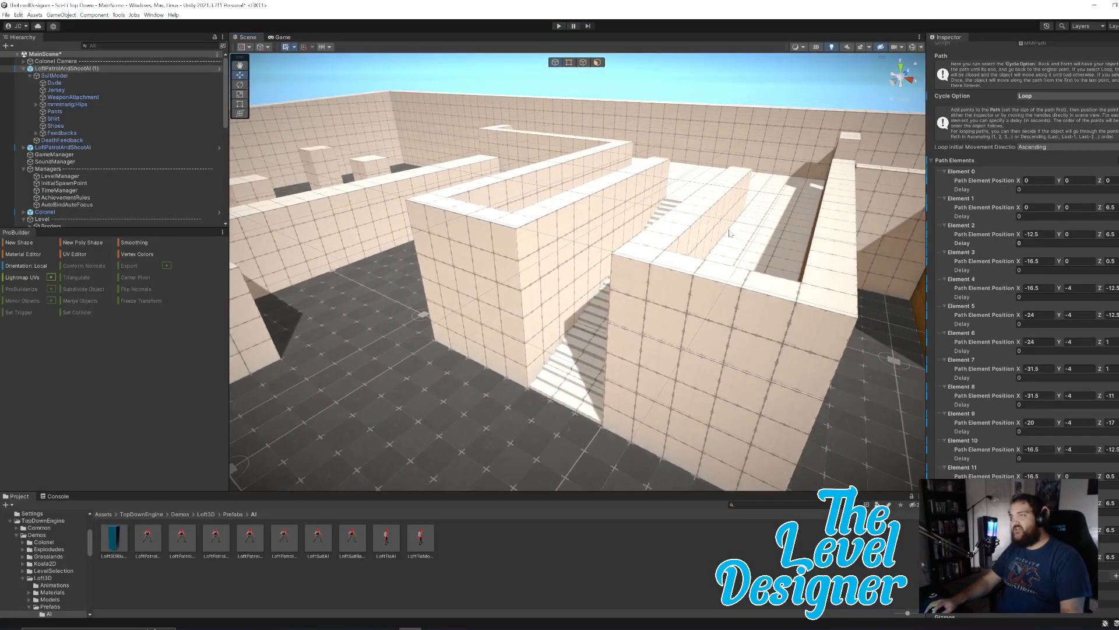
left_click(913, 48)
right_click_drag(610, 368, 547, 289)
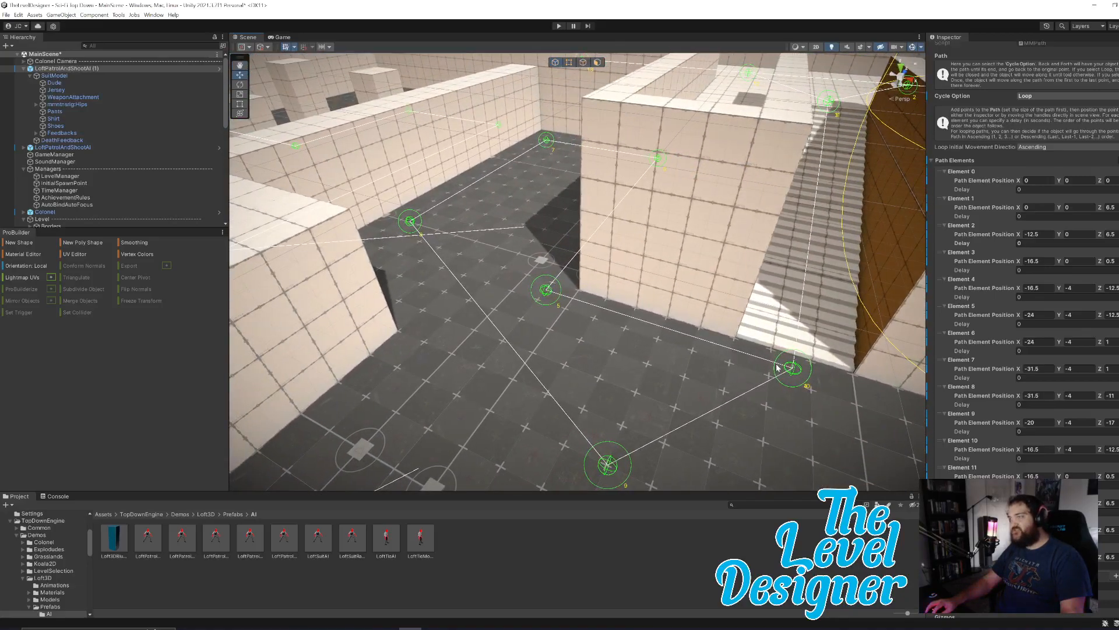
right_click_drag(781, 410, 544, 245)
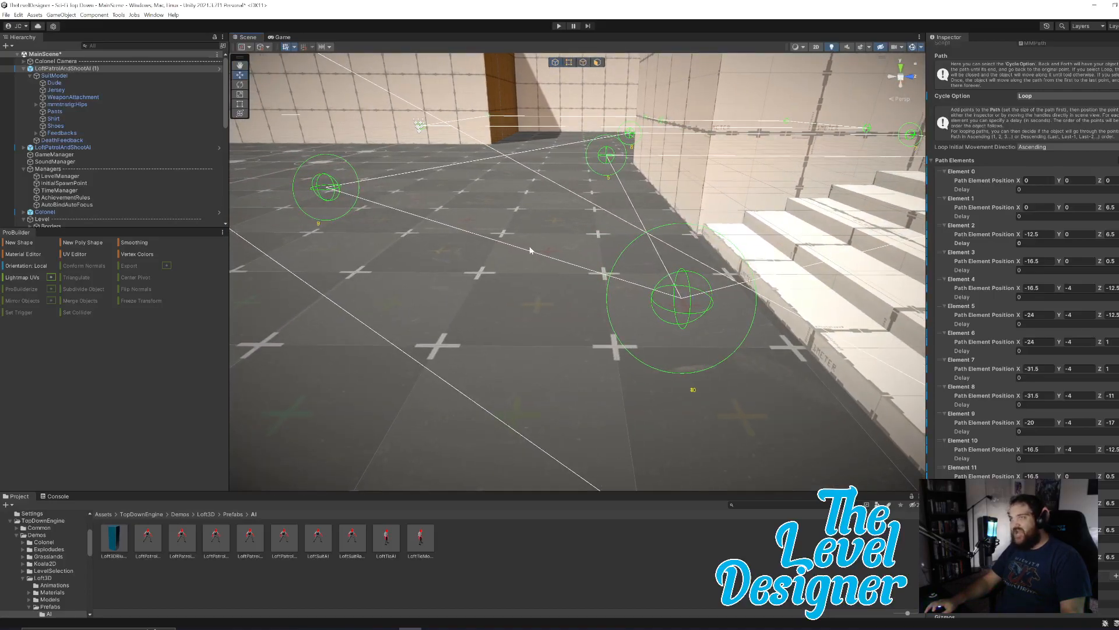
right_click_drag(788, 351, 736, 357)
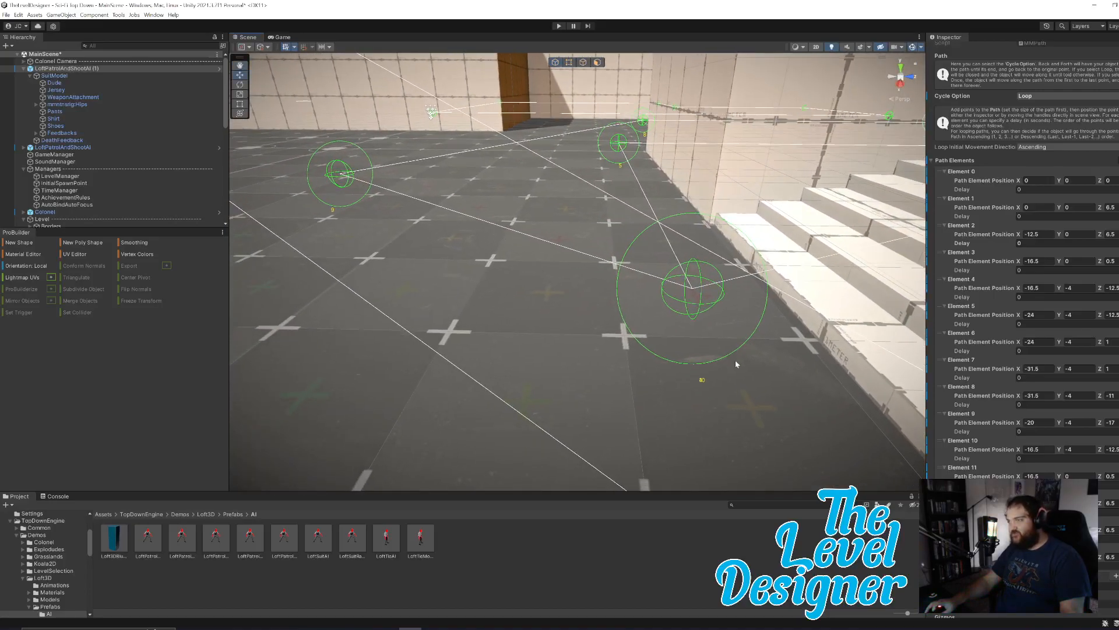
left_click(706, 378)
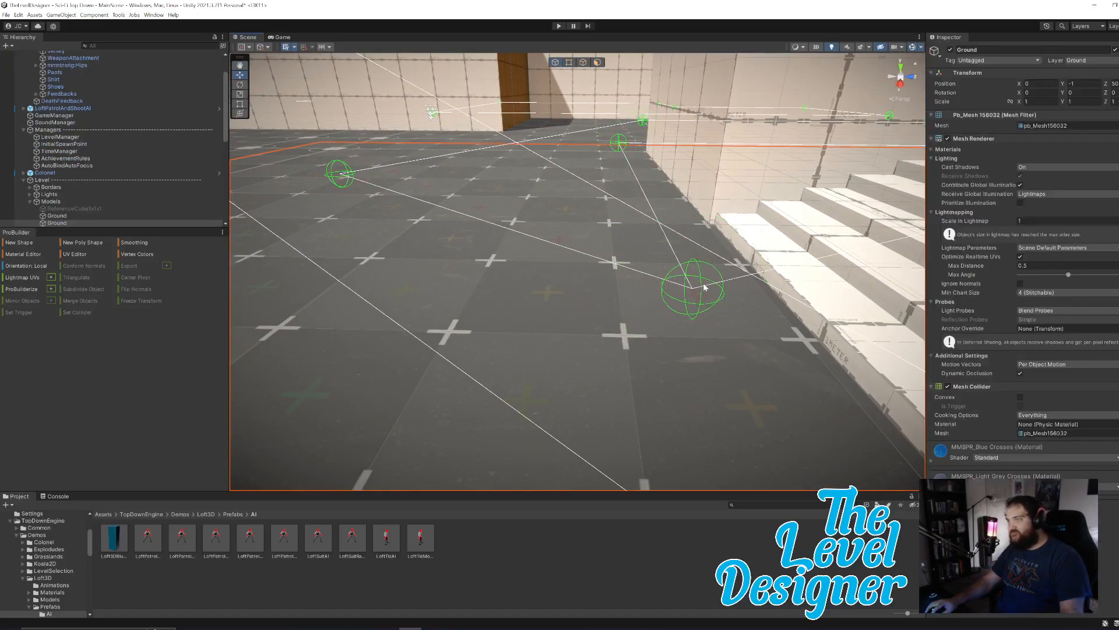
right_click_drag(794, 216, 668, 274)
right_click_drag(929, 204, 914, 199)
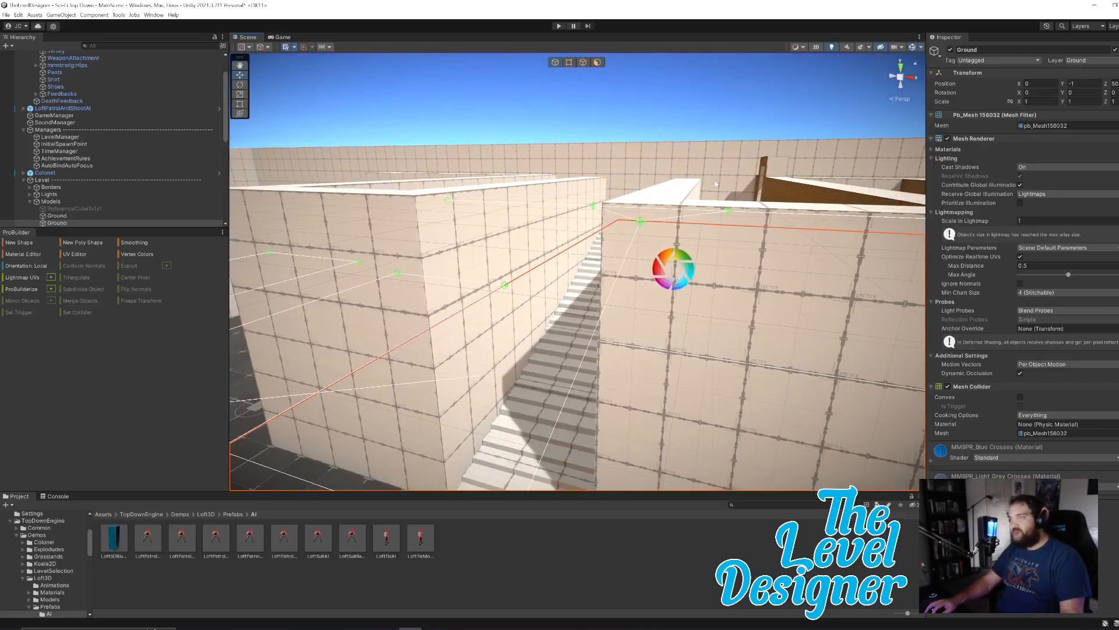
scroll(118, 144, "up", 3)
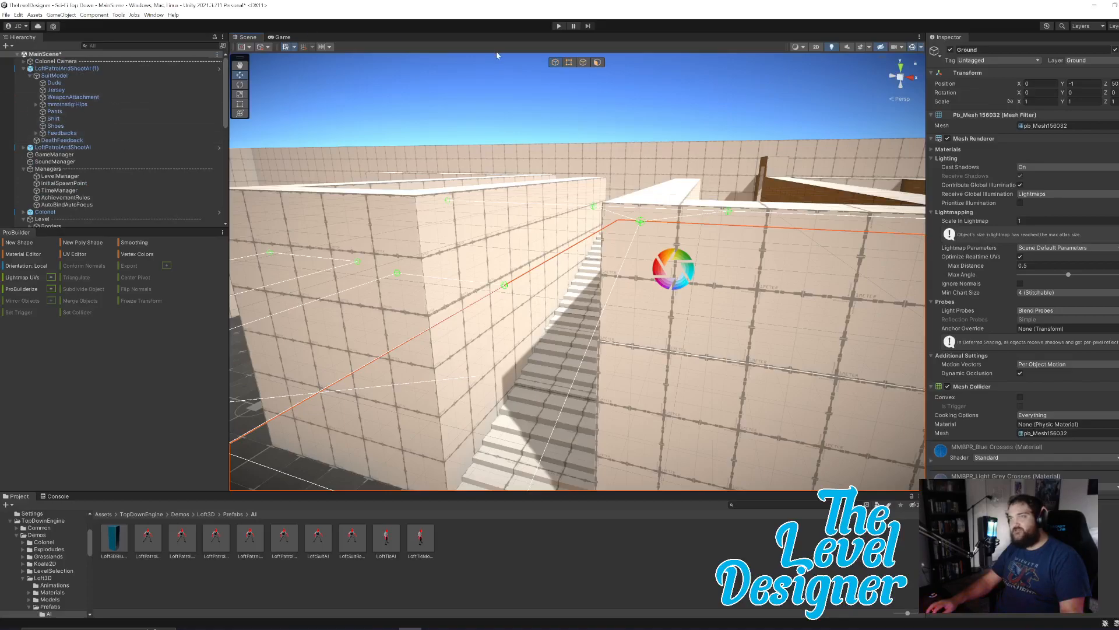
left_click(477, 97)
right_click_drag(646, 227, 619, 380)
left_click(620, 380)
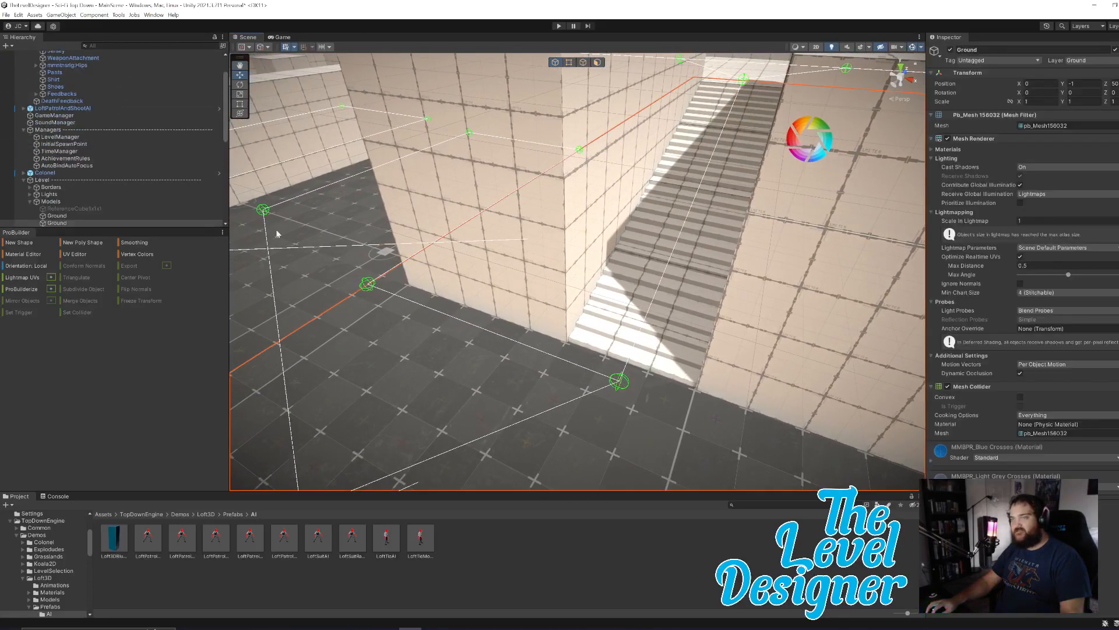
scroll(130, 142, "up", 3)
left_click(72, 68)
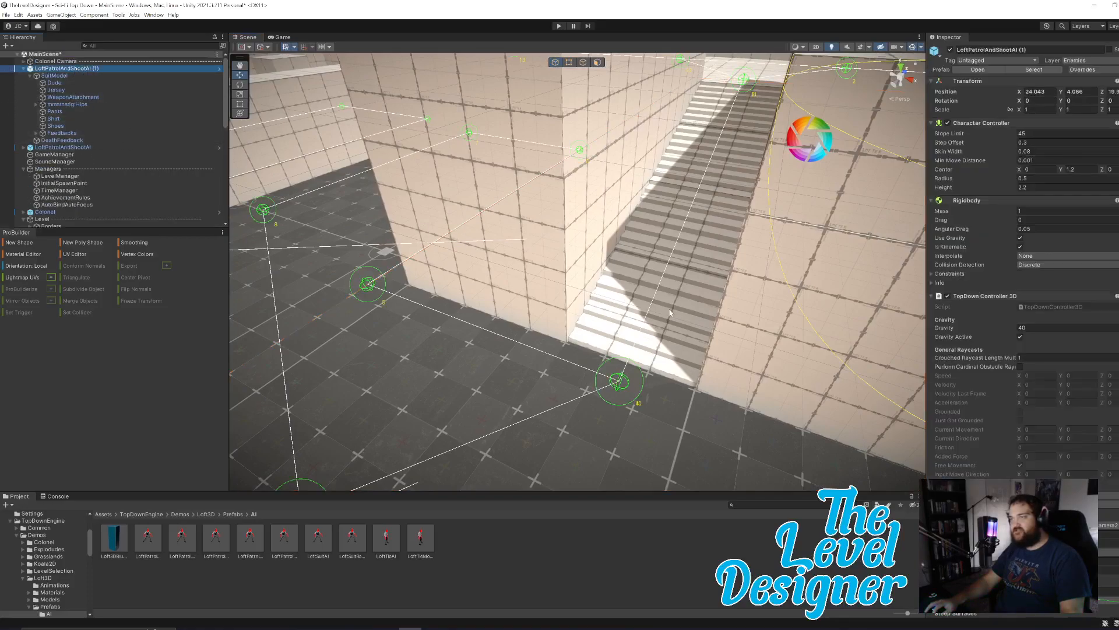
Set the Z position of path Elements 4 and 5 to -14 on the patrolling enemy.
right_click_drag(722, 268, 725, 117)
scroll(1023, 327, "down", 15)
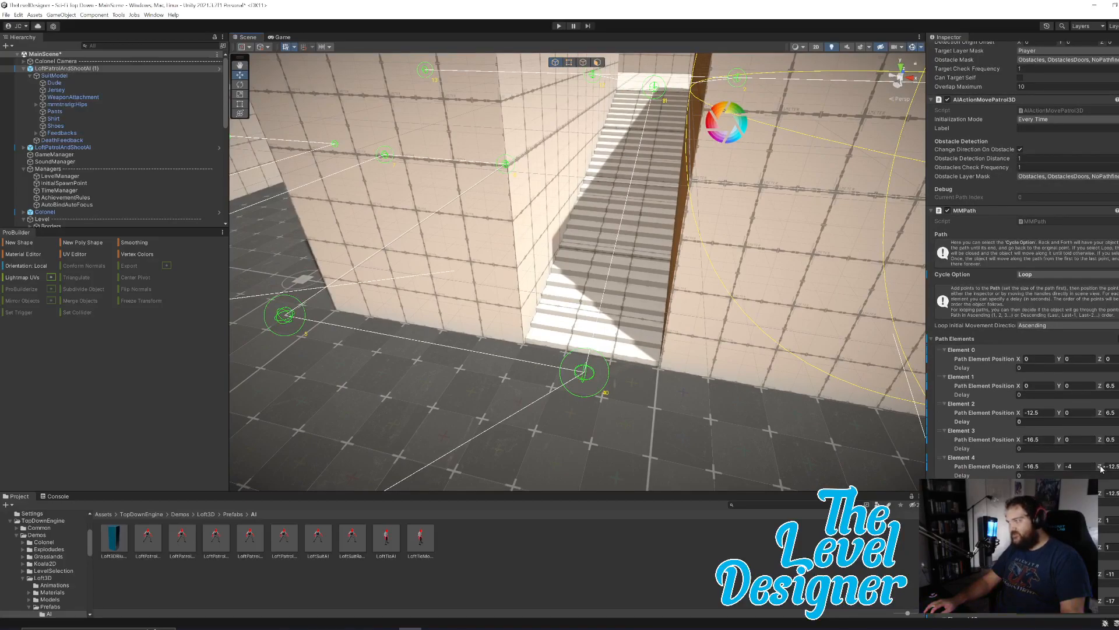
left_click_drag(1103, 467, 1076, 477)
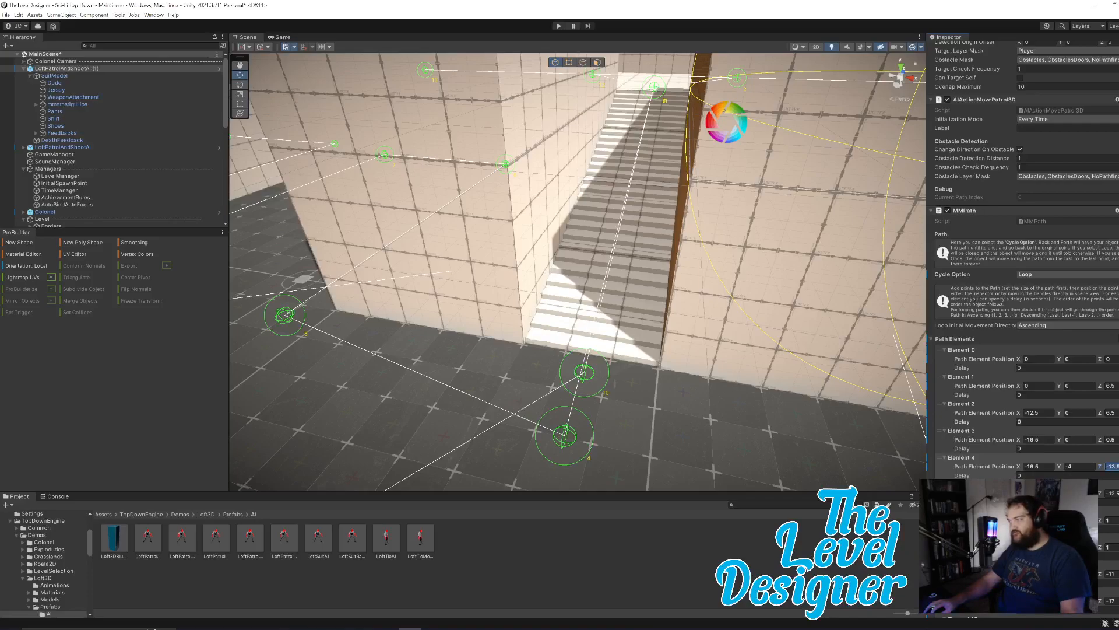
type("-14")
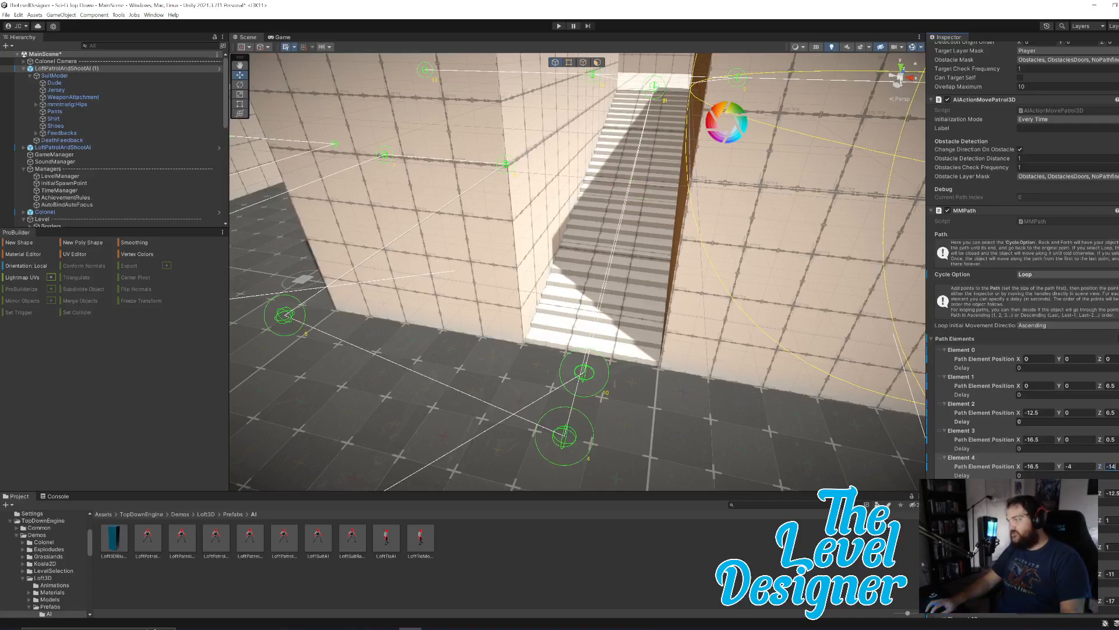
left_click(1112, 493)
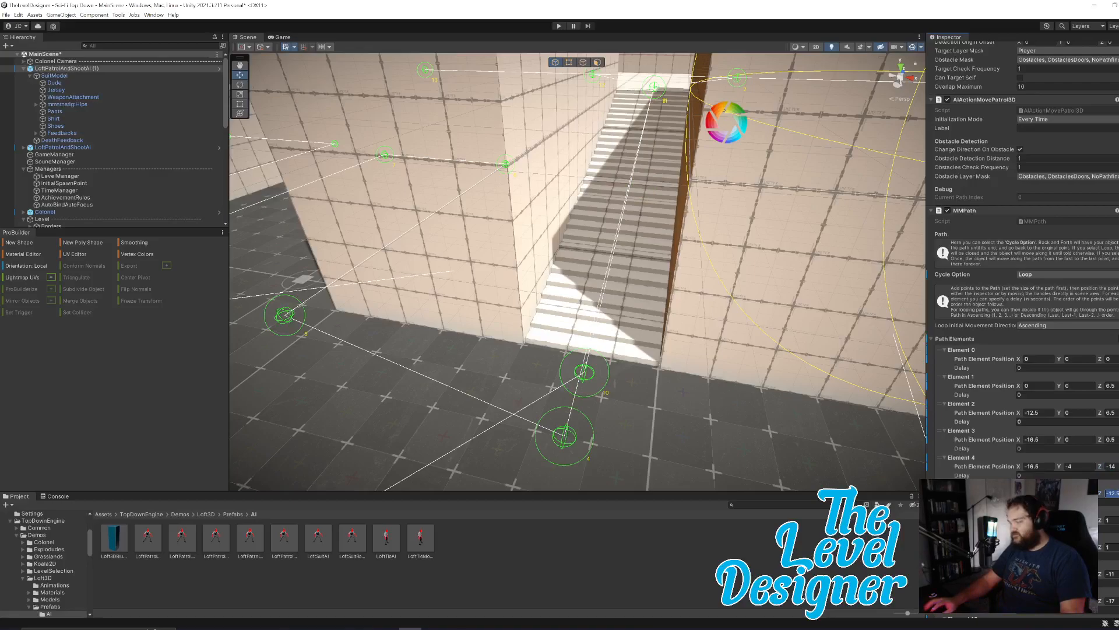
type("-14")
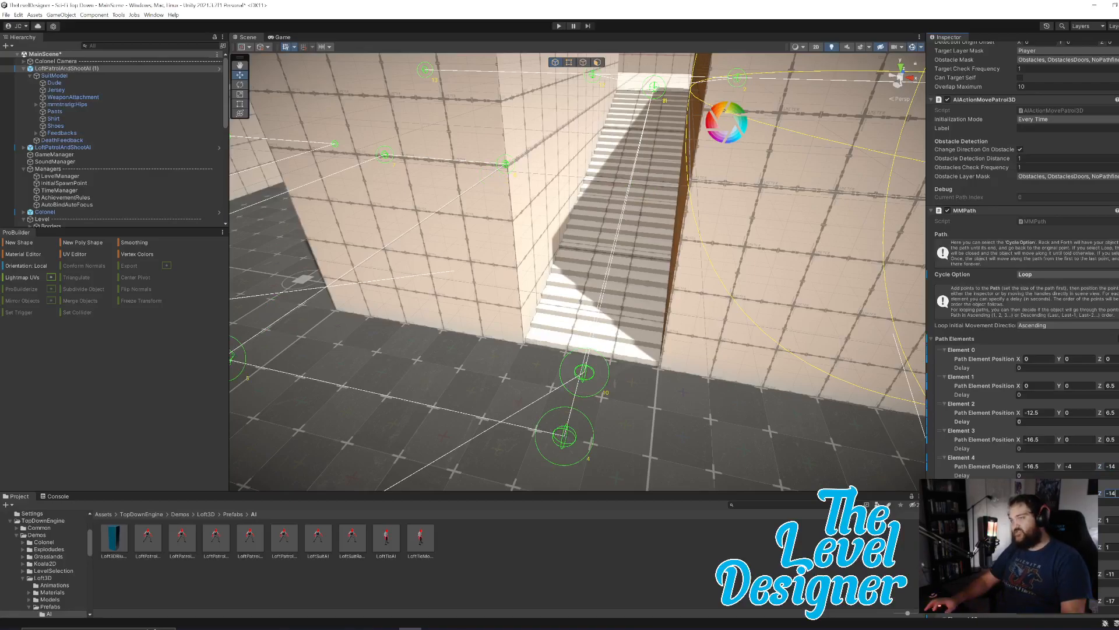
Set the Z position of path Element 10 to -14.
scroll(1022, 329, "down", 2)
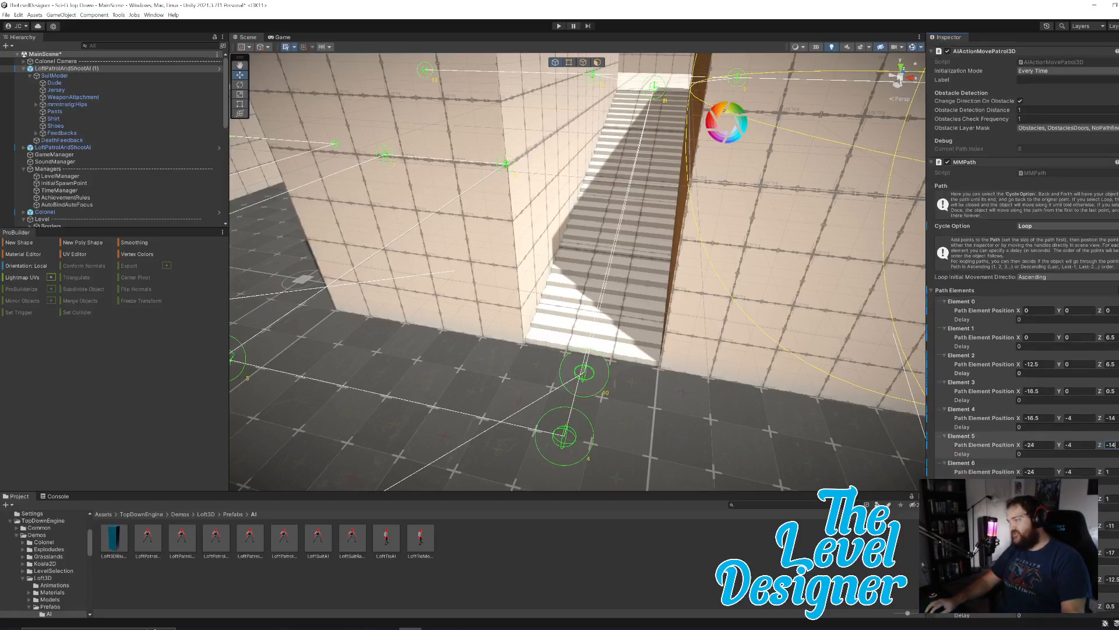
left_click(1112, 579)
type("-14")
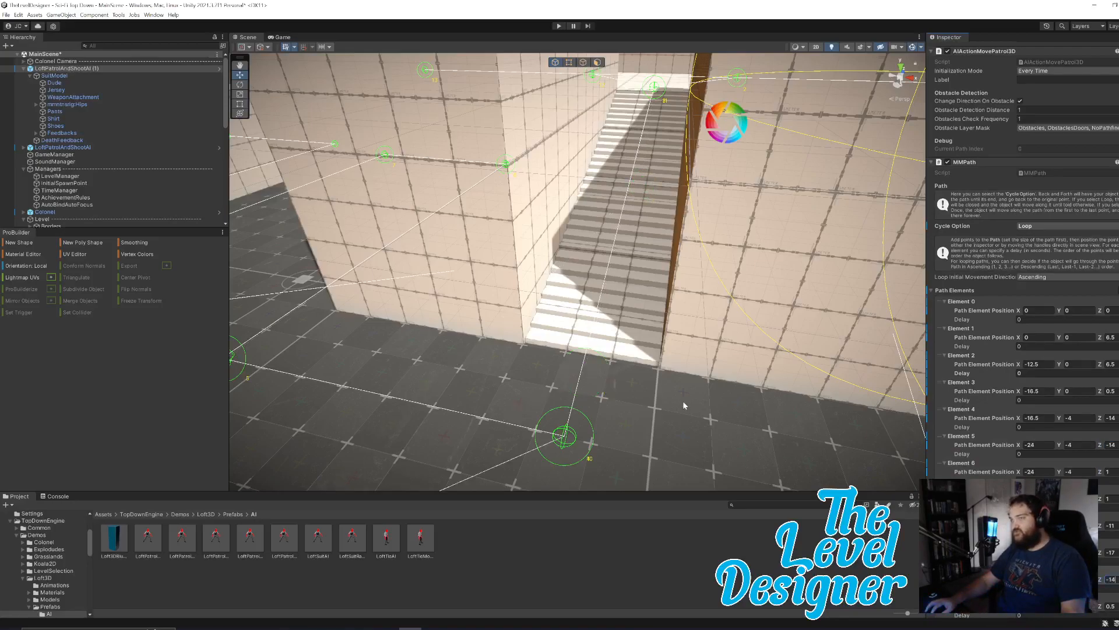
Run a play test in the Scene view, follow the enemy through the lower area and up the stairs, and end it.
right_click_drag(683, 405, 717, 311)
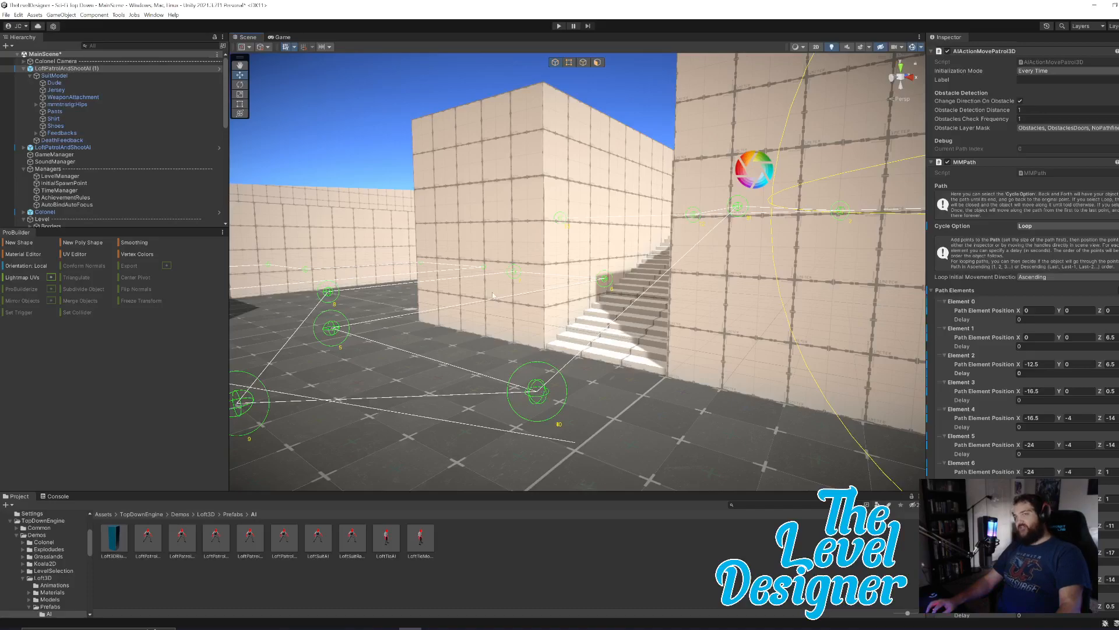
left_click(558, 26)
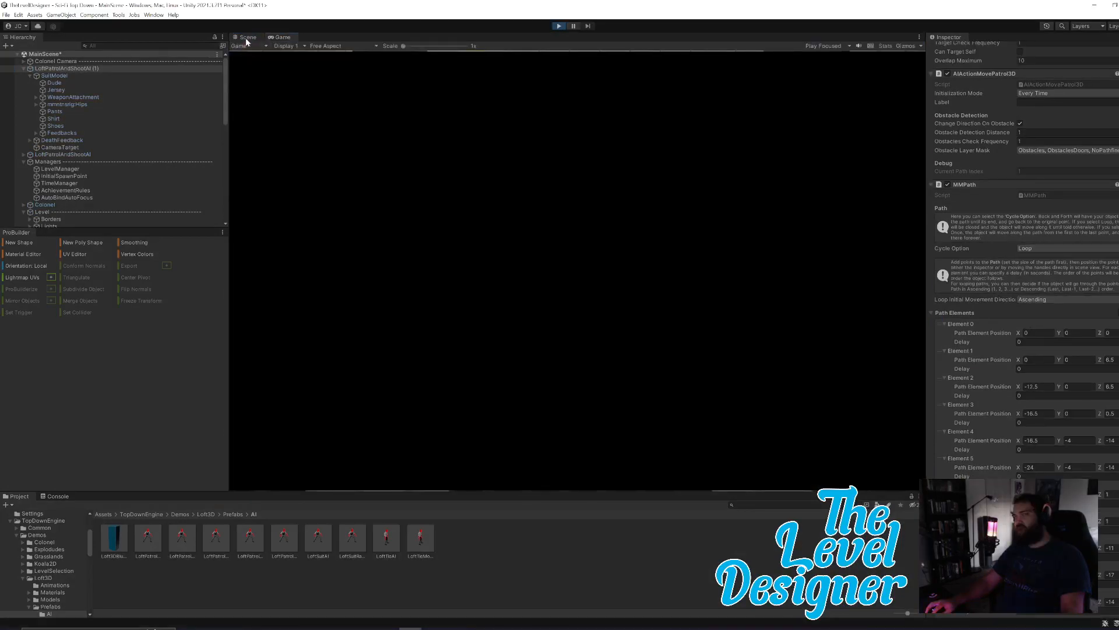
left_click(246, 40)
right_click_drag(738, 353, 777, 396)
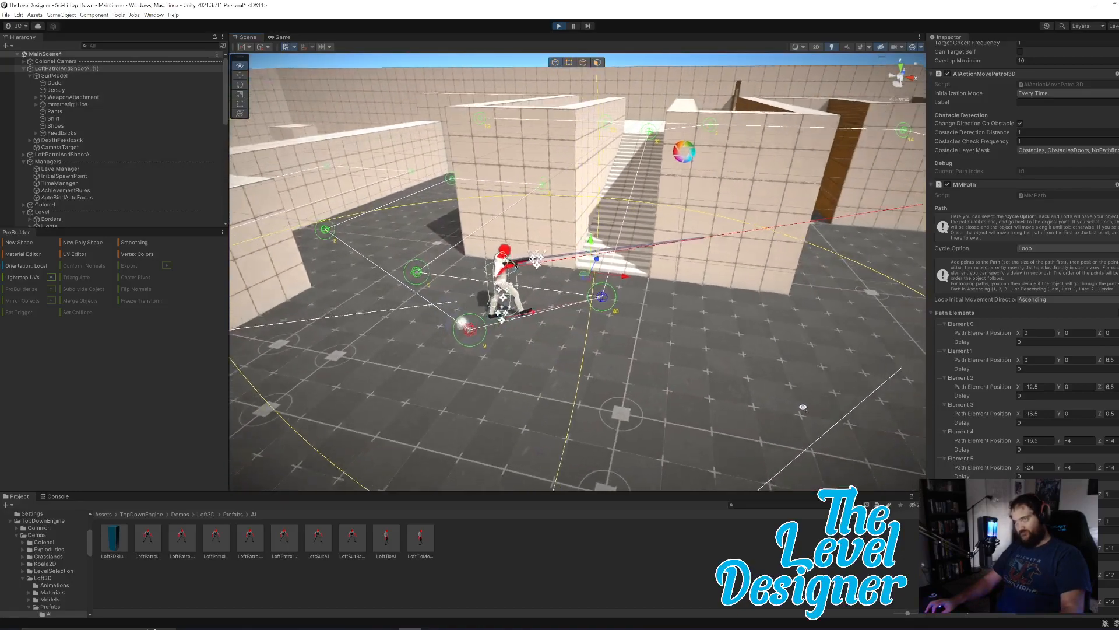
key("w")
key("e")
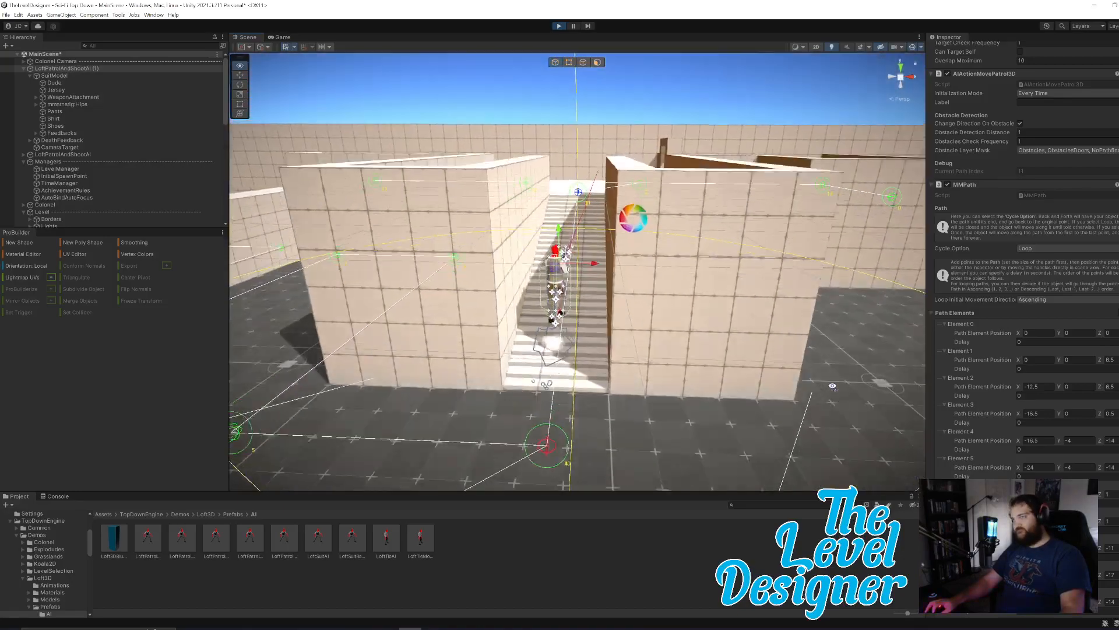
key("w")
right_click_drag(832, 386, 437, 379)
right_click_drag(654, 298, 781, 305)
left_click(559, 27)
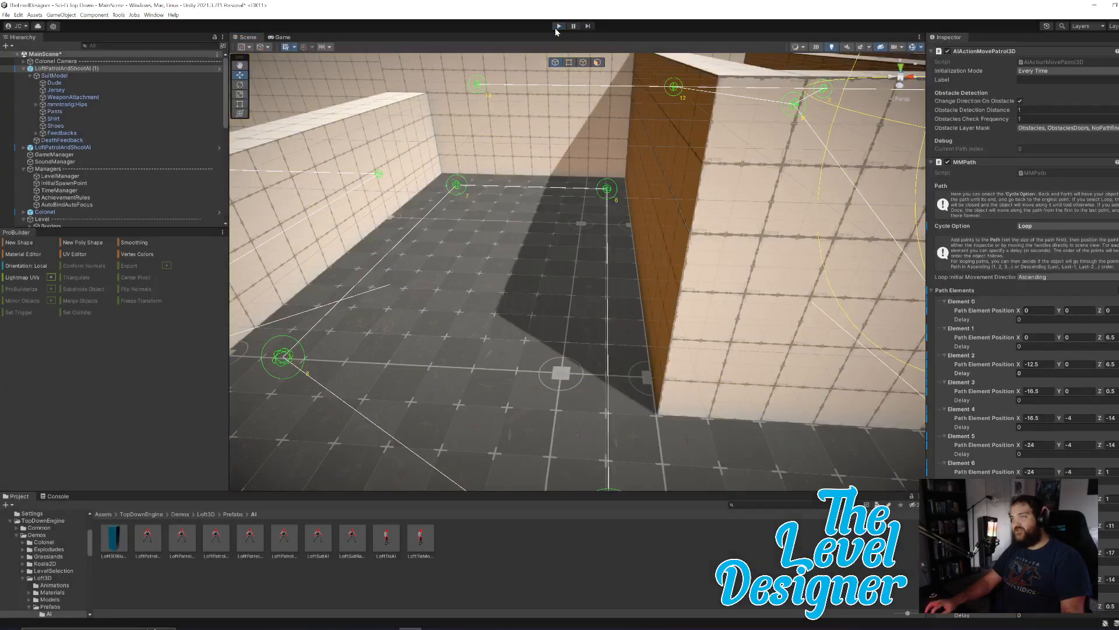
Set the X position of path Elements 5 and 6 to -25, away from the lower corridor's wall.
right_click_drag(643, 411, 630, 430)
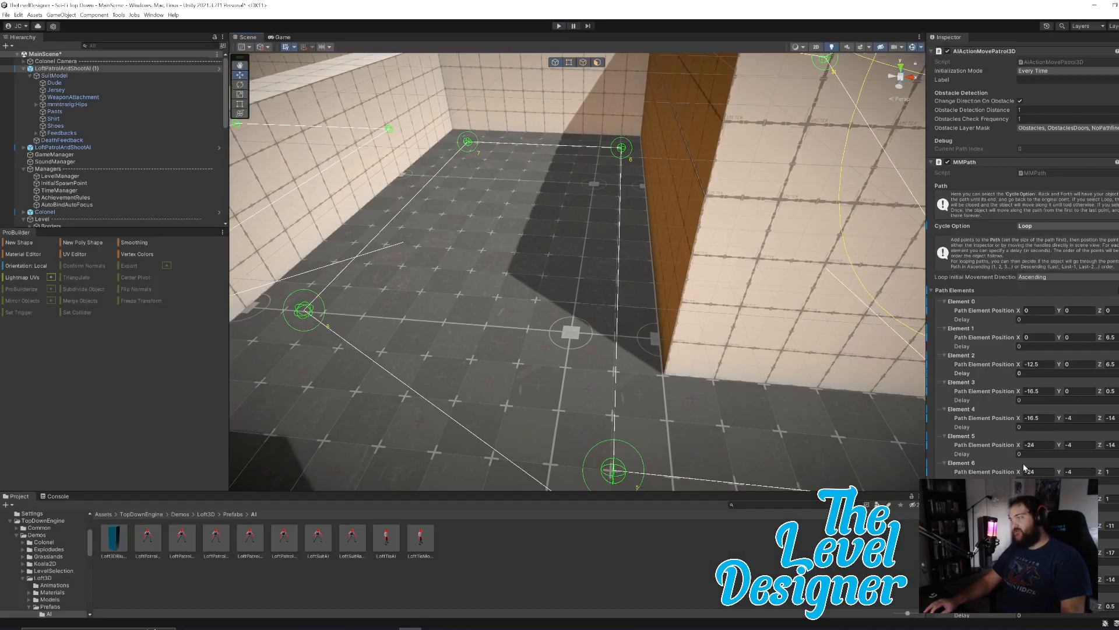
scroll(1032, 468, "down", 2)
left_click_drag(1023, 397, 1002, 401)
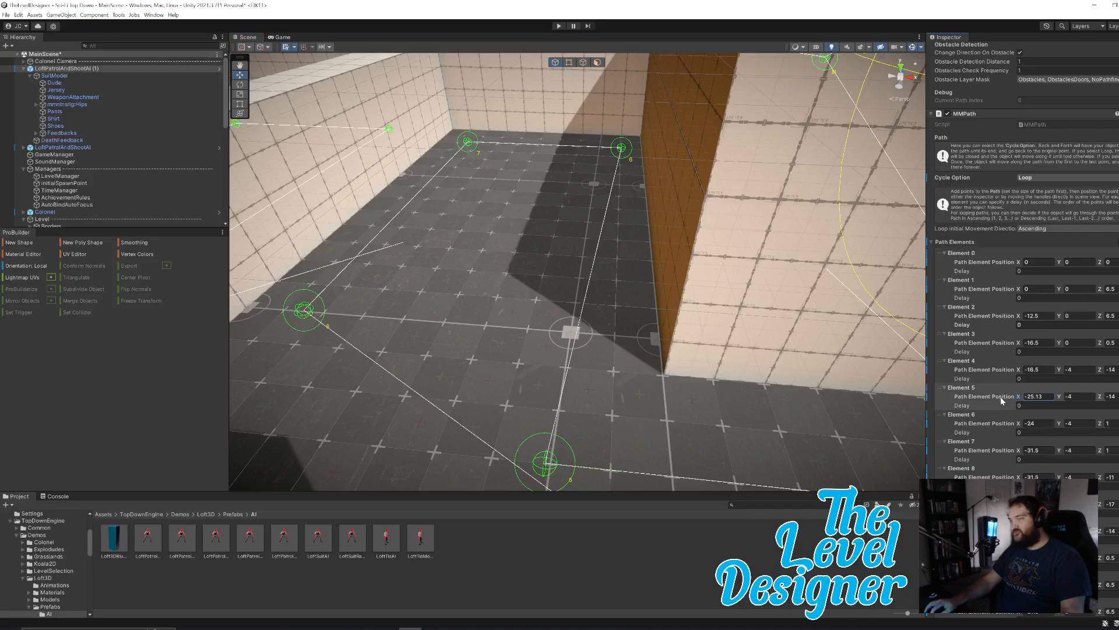
left_click(1039, 396)
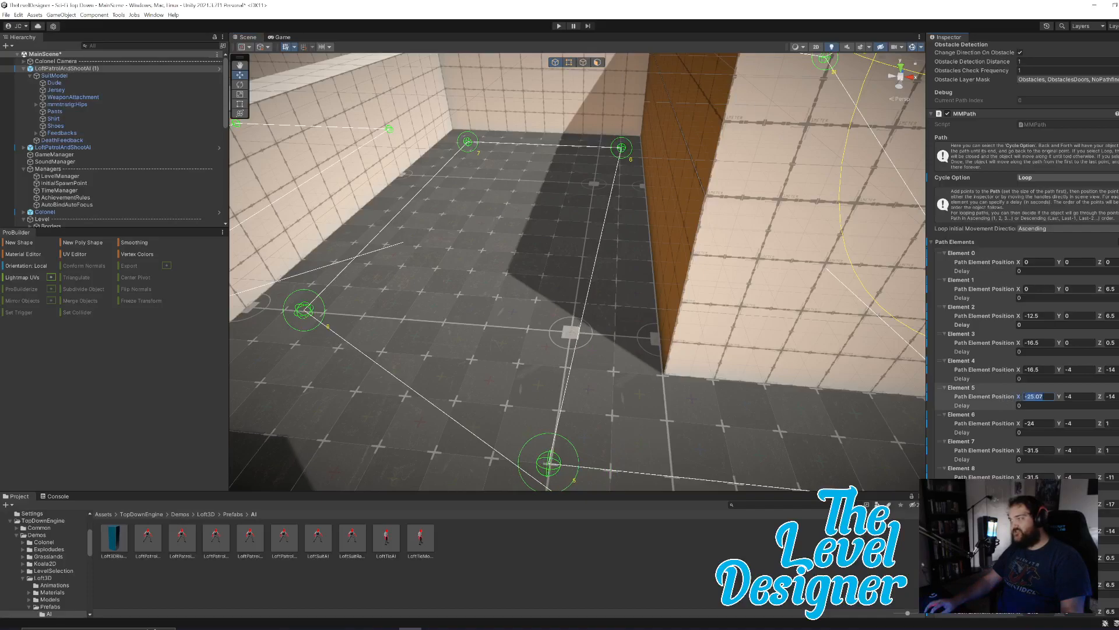
type("-25")
left_click(1039, 423)
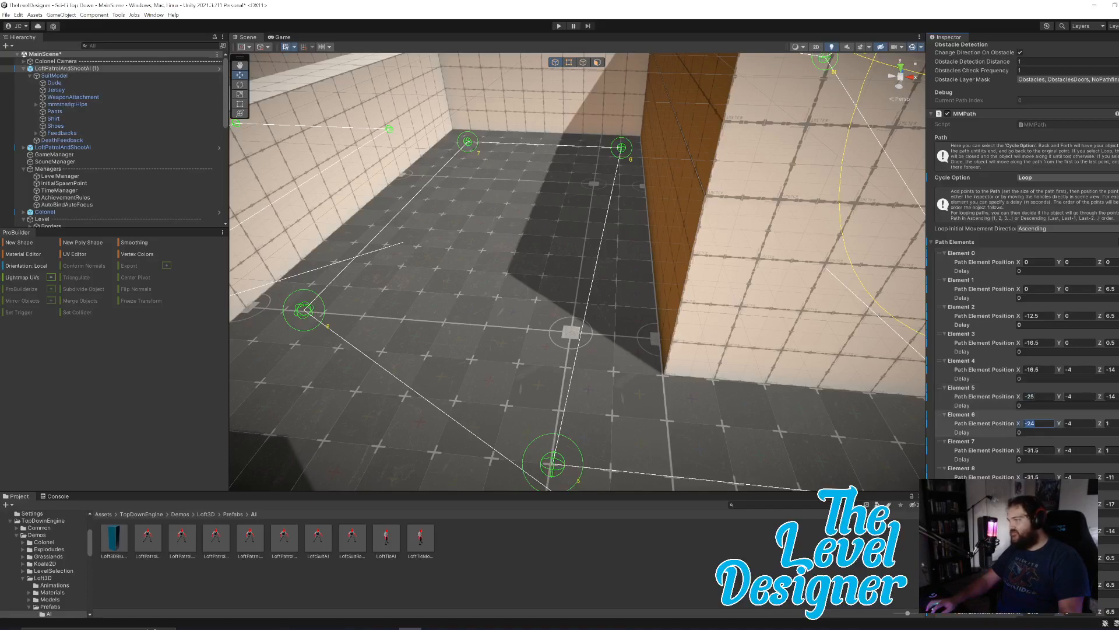
type("-25")
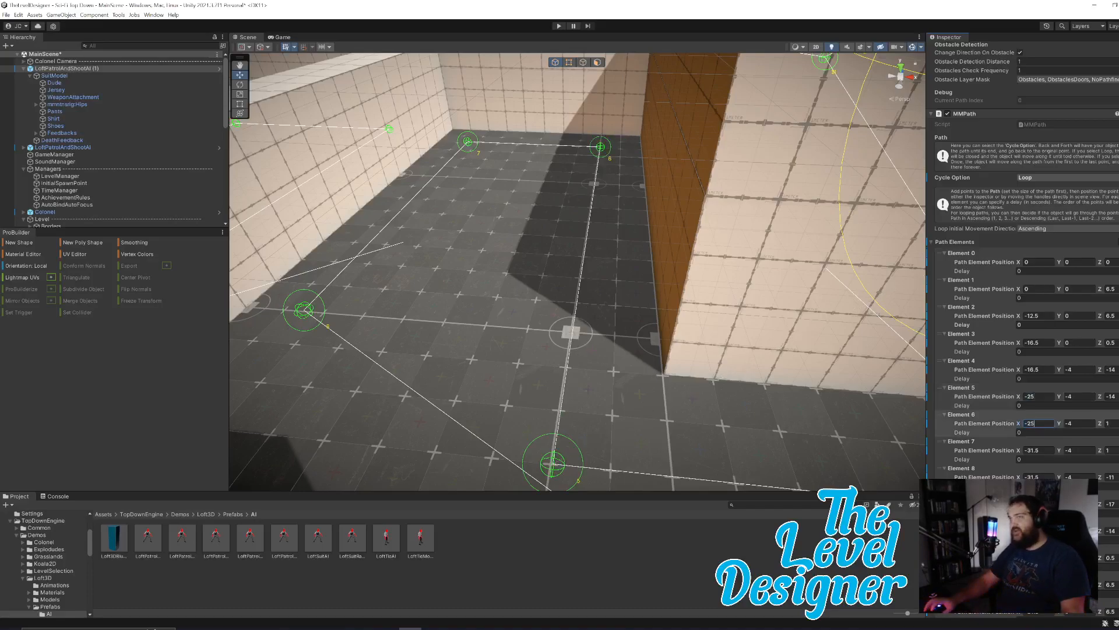
Save the scene and the project.
key("d")
key("s")
right_click_drag(691, 386, 714, 365)
left_click(6, 15)
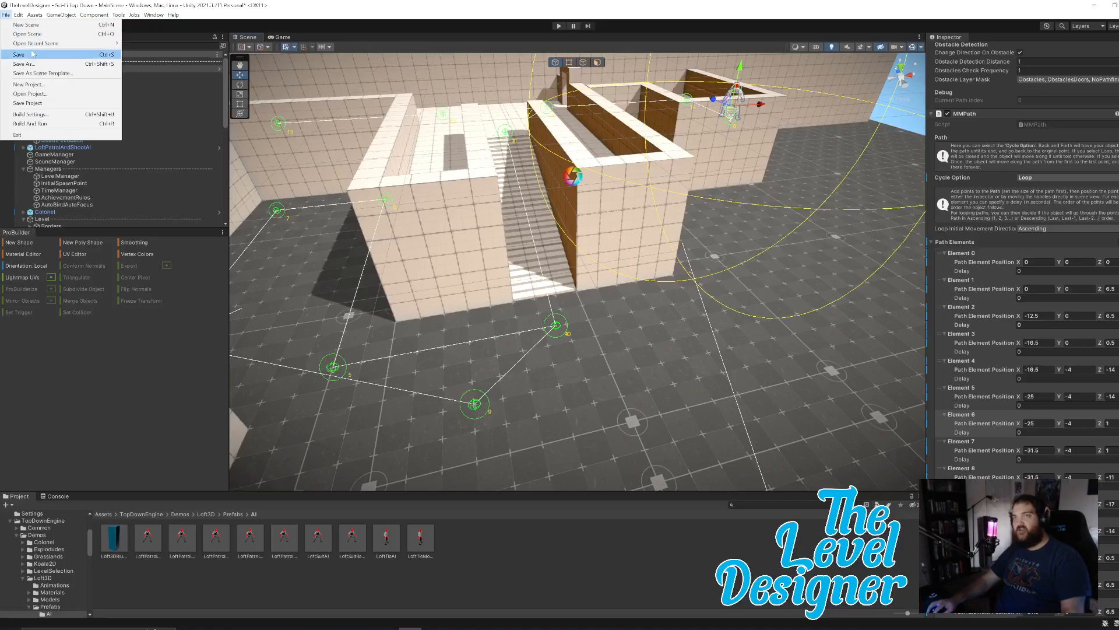
left_click(39, 58)
left_click(7, 16)
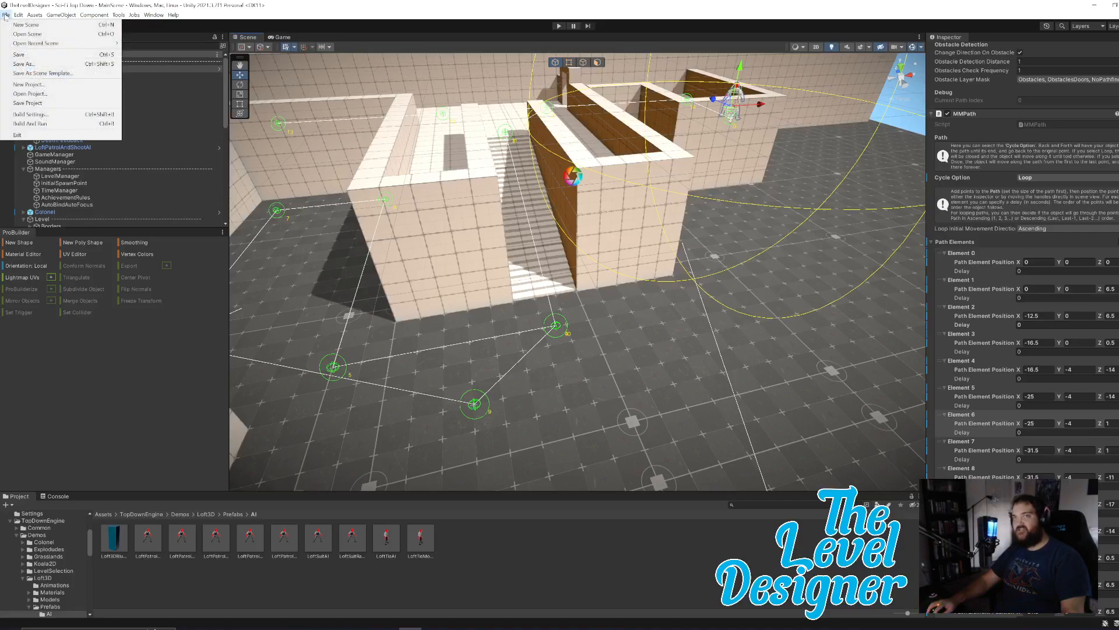
left_click(46, 105)
Duplicate the rectangular pillar beside the low wall and place the copy in the lower corridor, at about X -5.96.
right_click_drag(721, 287, 628, 269)
key("w")
left_click(311, 319)
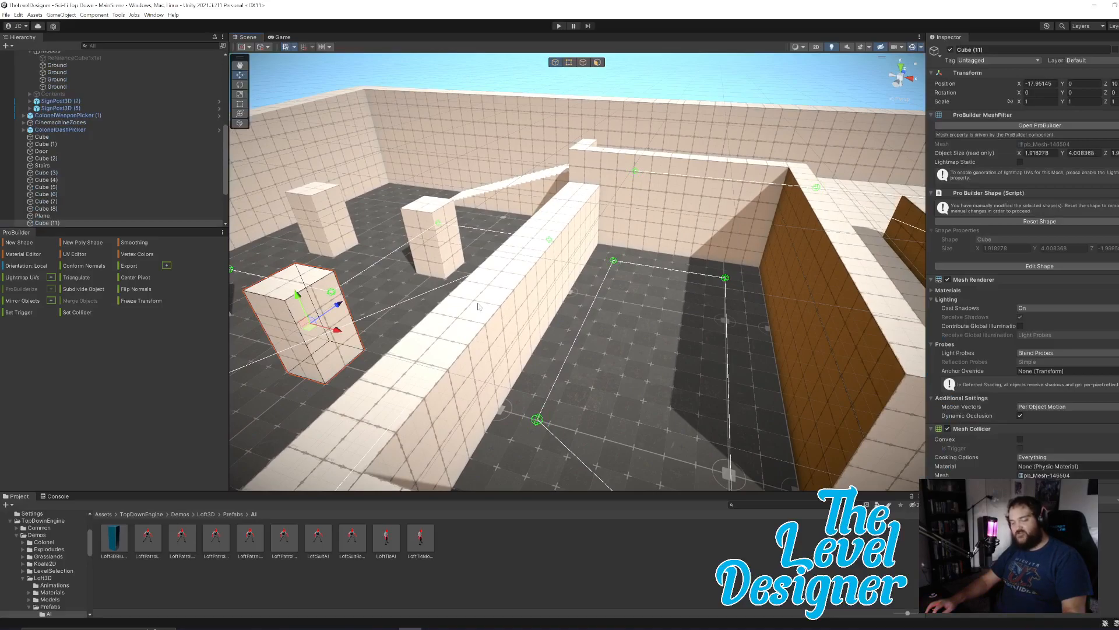
key("ctrl+d")
left_click_drag(335, 333, 649, 388)
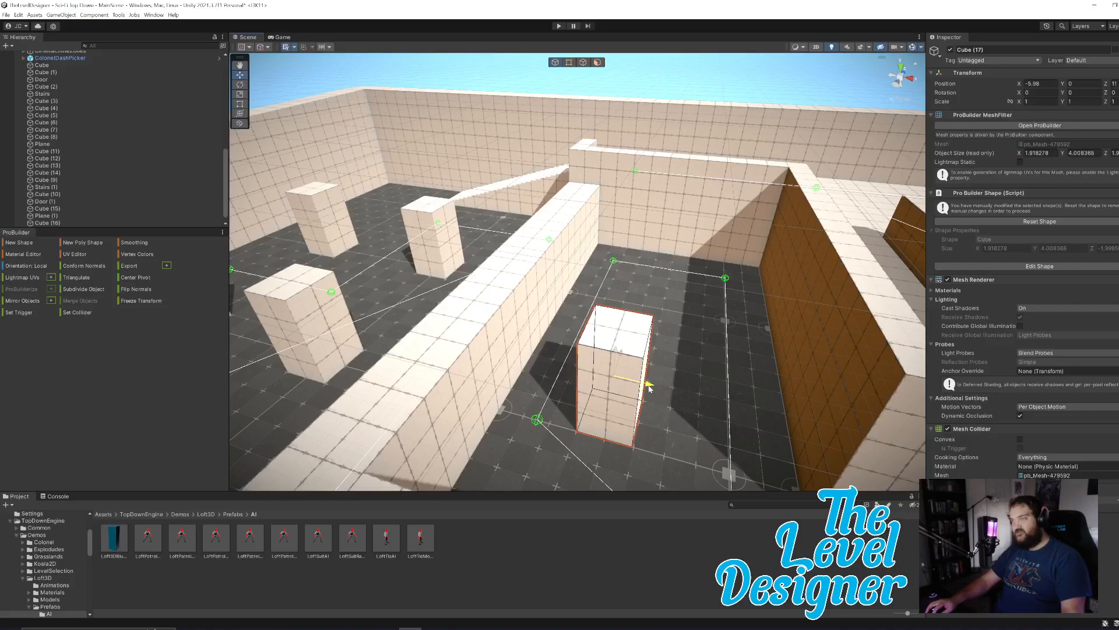
left_click_drag(671, 403, 610, 369, "alt")
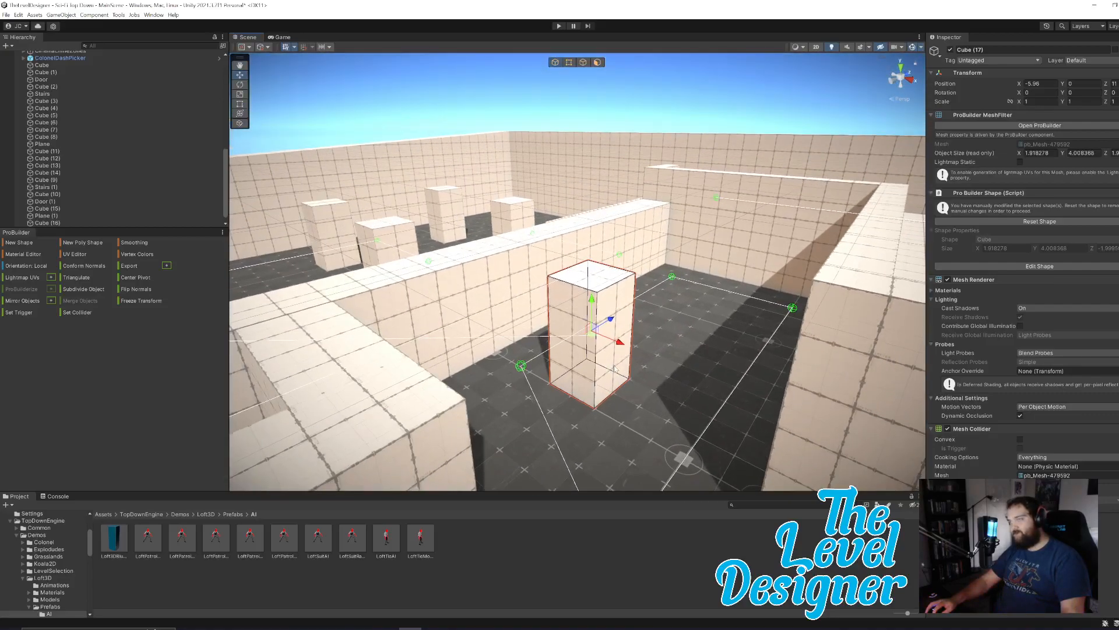
Shift two opposite side faces of the copied pillar away from the low wall, giving it a width of about 1.91.
left_click(598, 63)
left_click(622, 359)
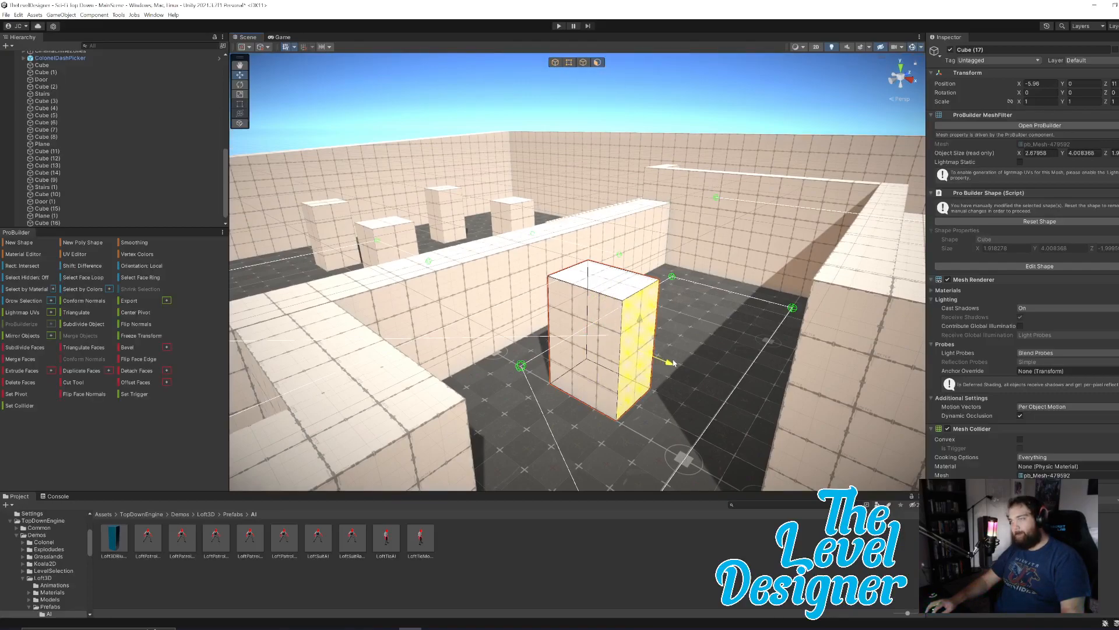
left_click_drag(675, 364, 743, 389, "alt")
right_click_drag(742, 388, 742, 388)
key("a")
left_click(633, 339)
left_click_drag(668, 316, 707, 321)
key("d")
right_click_drag(751, 353, 751, 353)
key("w")
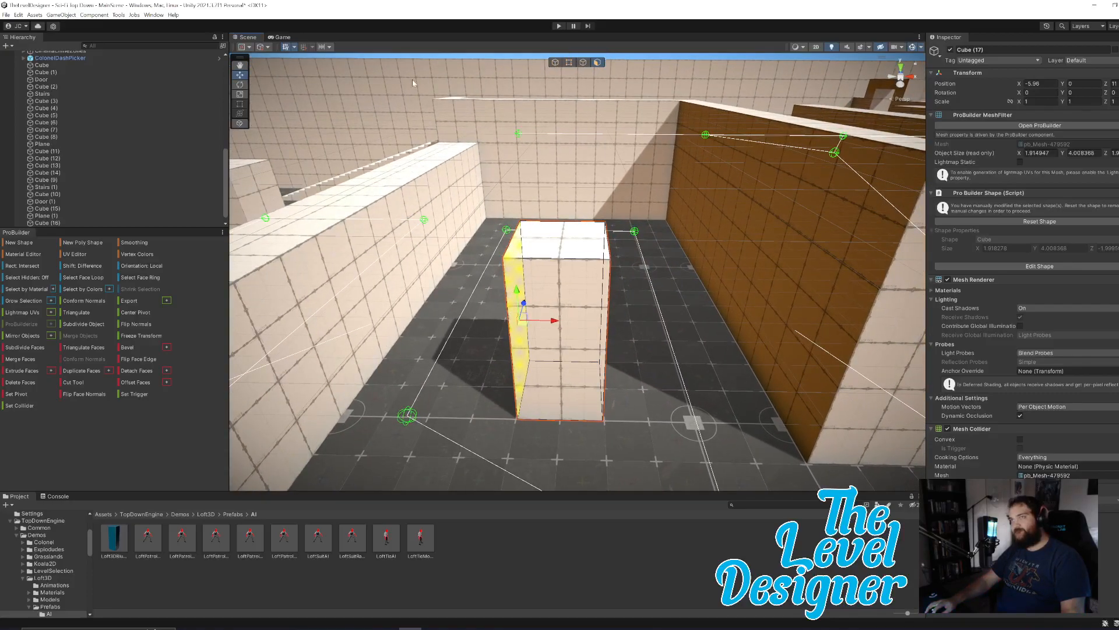
right_click_drag(694, 283, 635, 241)
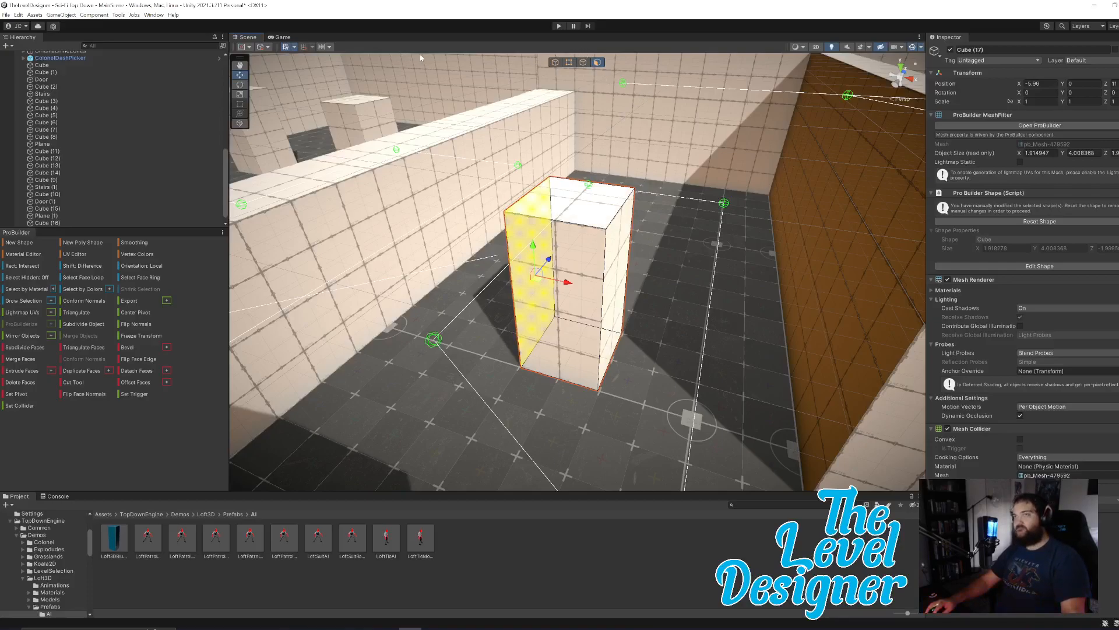
Duplicate the corridor pillar as a whole object and place the copy farther along the corridor, near the end wall.
left_click(555, 63)
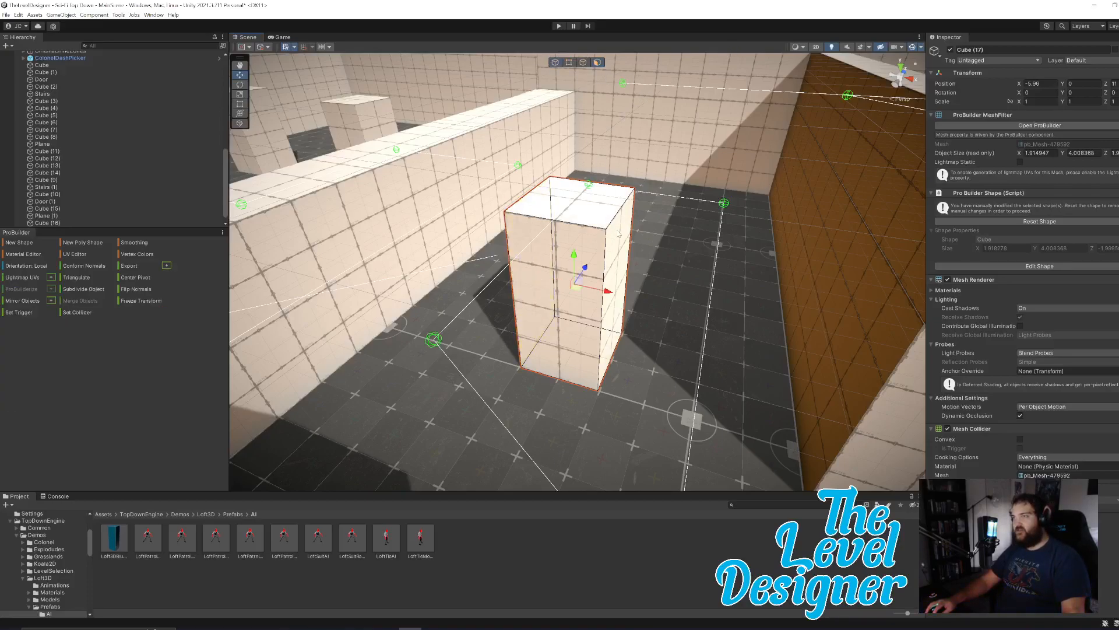
key("ctrl+d")
left_click_drag(586, 267, 673, 174)
right_click_drag(700, 245, 637, 266)
key("w")
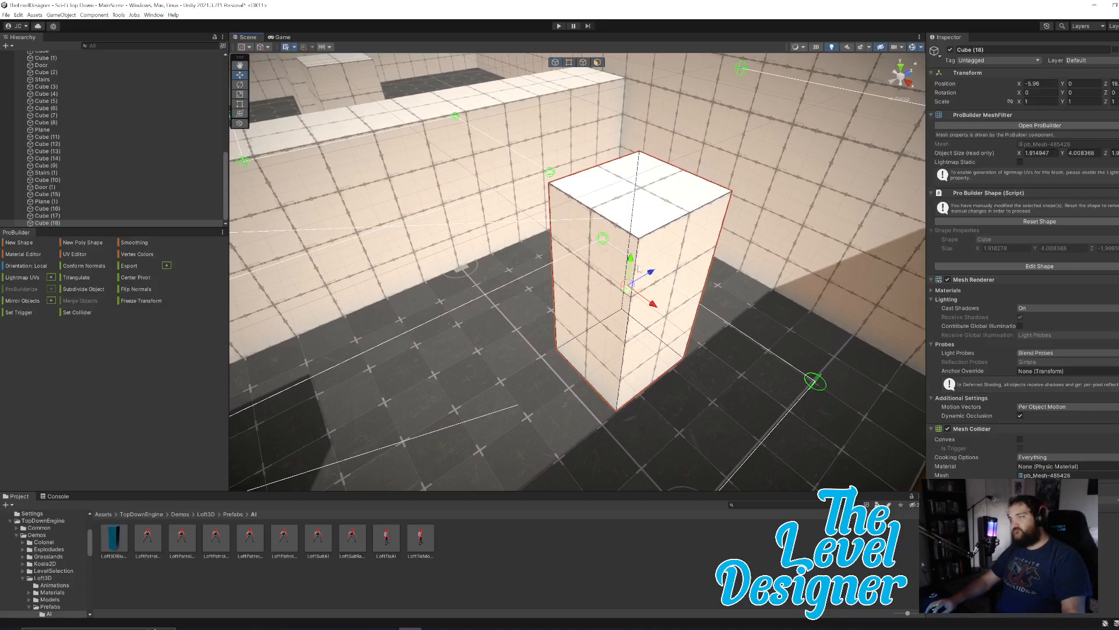
left_click_drag(652, 283, 677, 266)
right_click_drag(627, 309, 752, 301)
key("w")
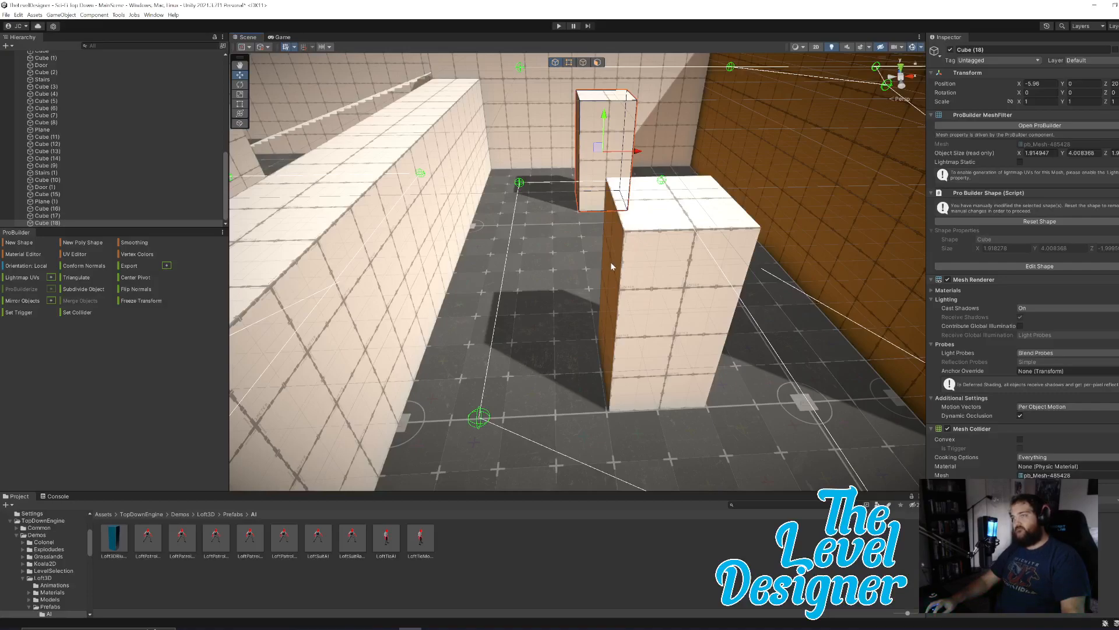
Lower the top faces of both corridor pillars together to a height of about 3.9.
left_click(672, 220)
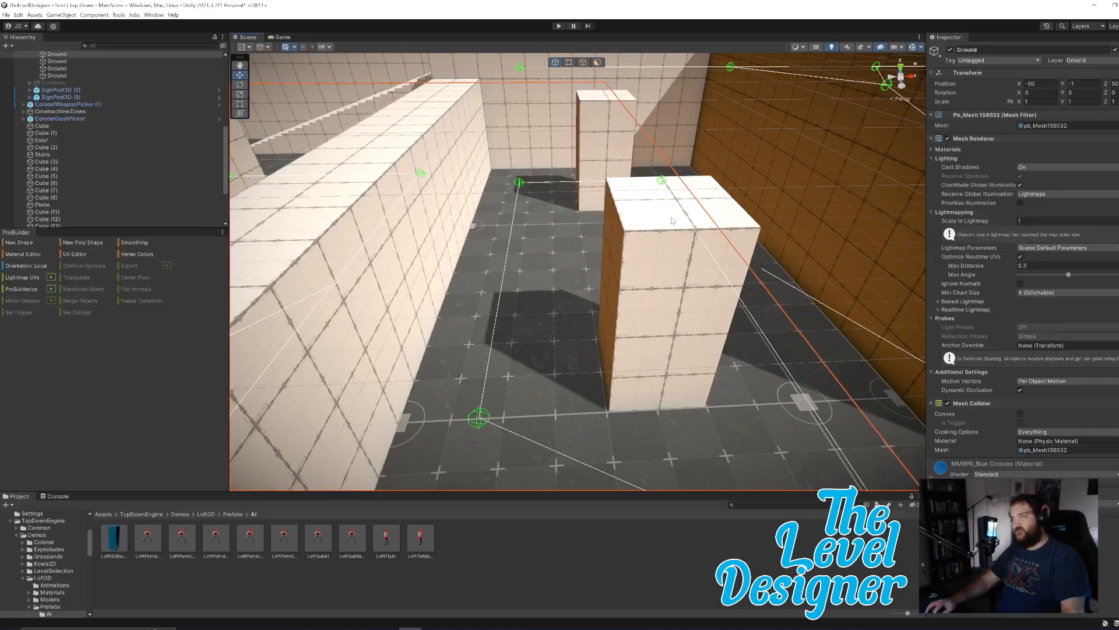
left_click(718, 214)
right_click_drag(625, 259, 653, 251)
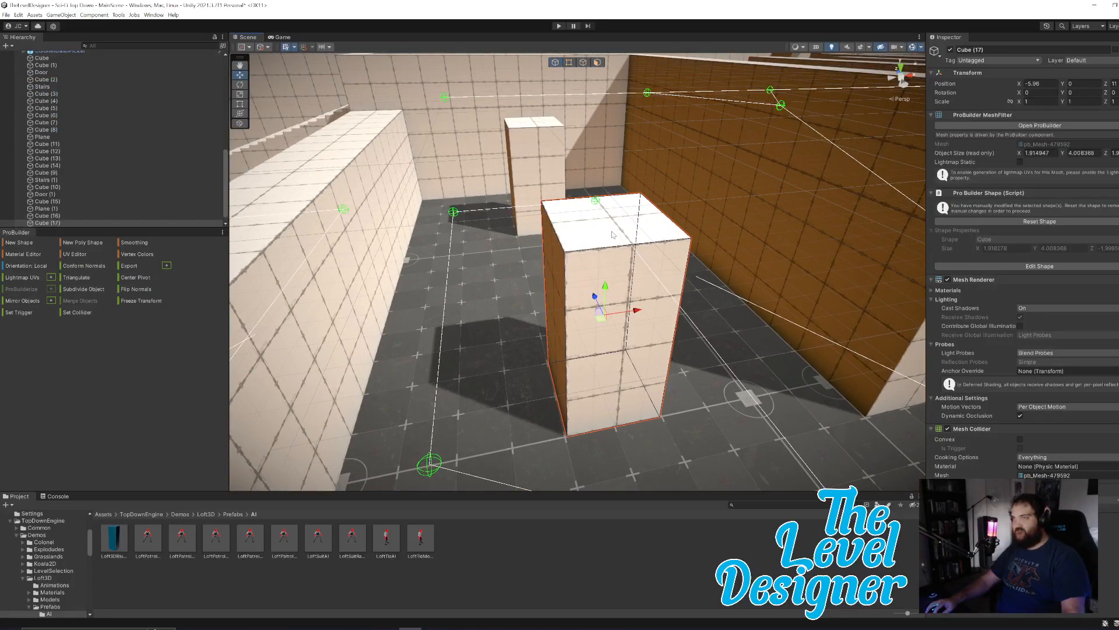
left_click(598, 62)
left_click(526, 123)
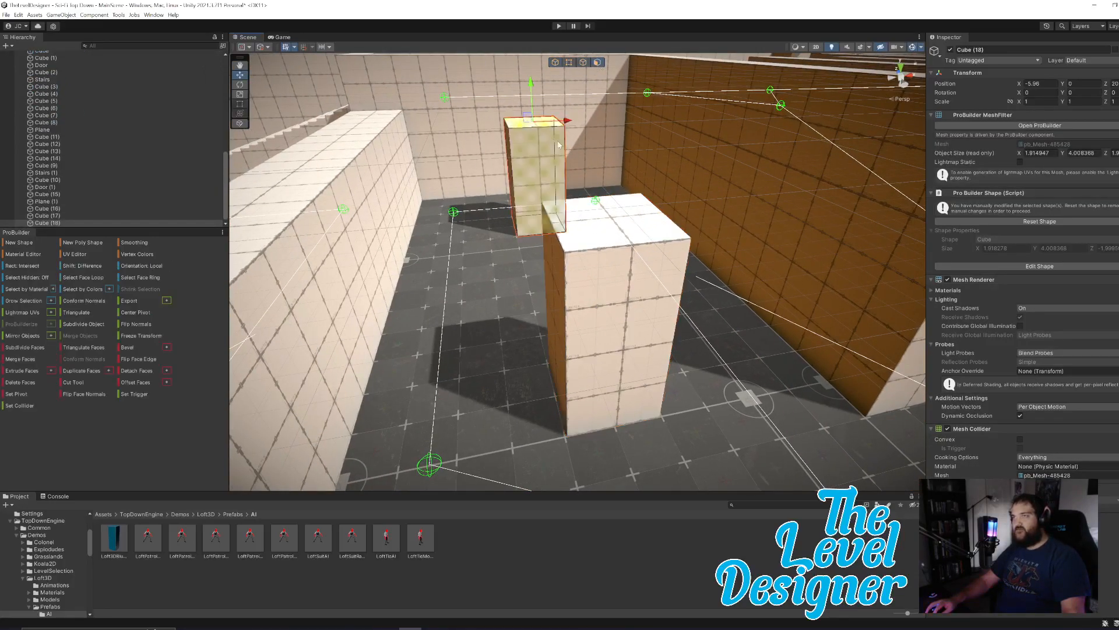
left_click(613, 214, "shift")
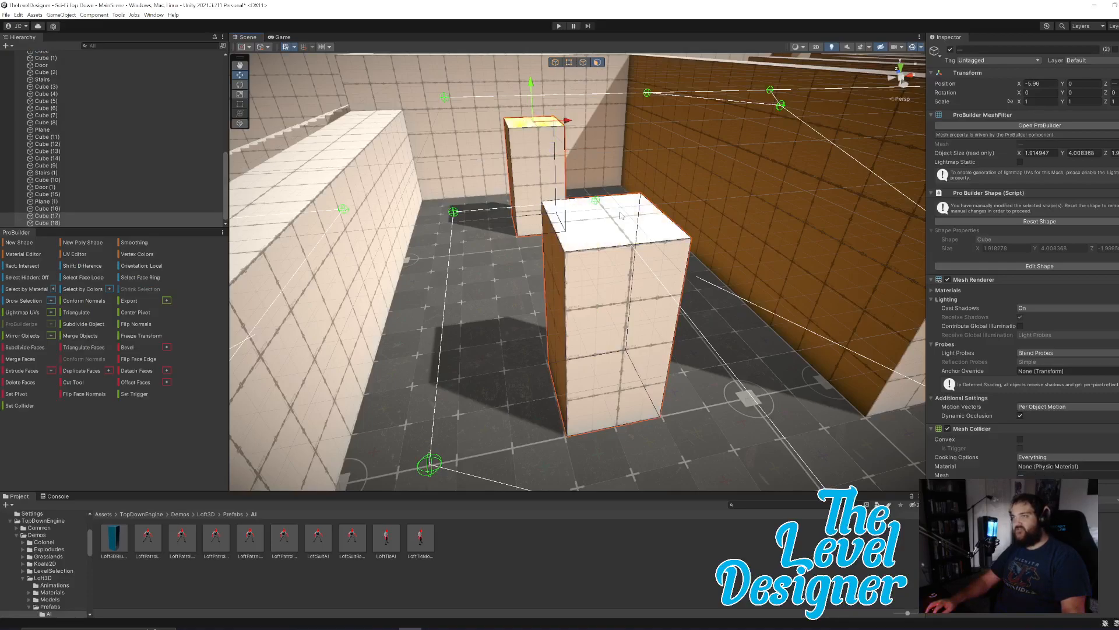
mouse_move(556, 115)
left_mouse_down()
mouse_move(577, 153)
mouse_move(566, 116)
left_mouse_up()
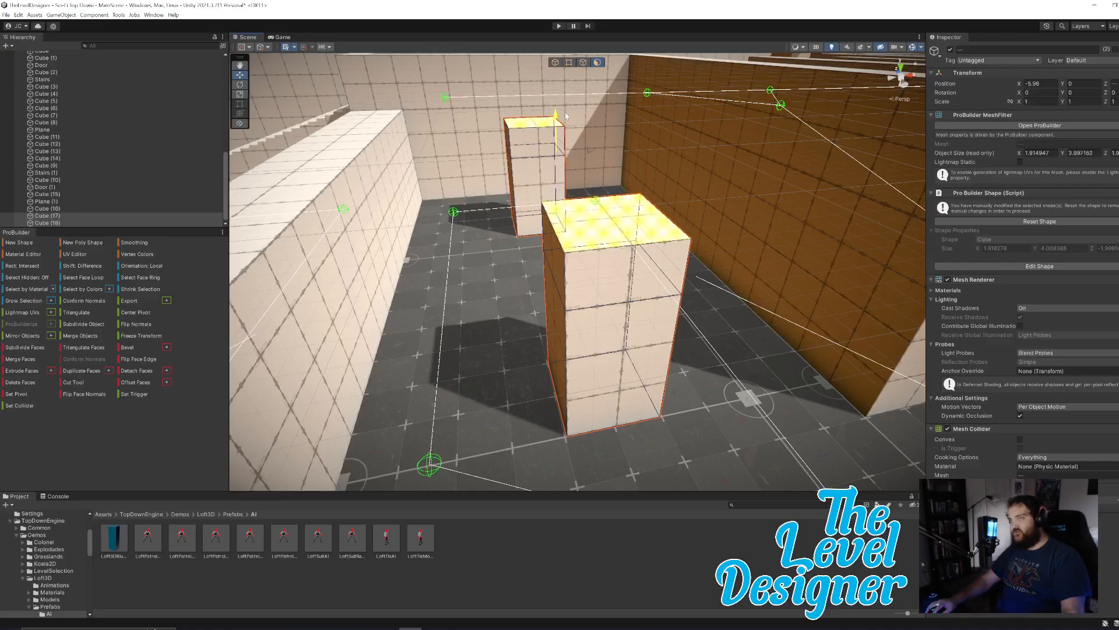
Extrude the upper side faces of both pillars towards the low wall and angle them upwards, to about 2.91 wide and 4.42 high.
left_click(557, 266)
left_click(509, 136, "shift")
key("ctrl+e")
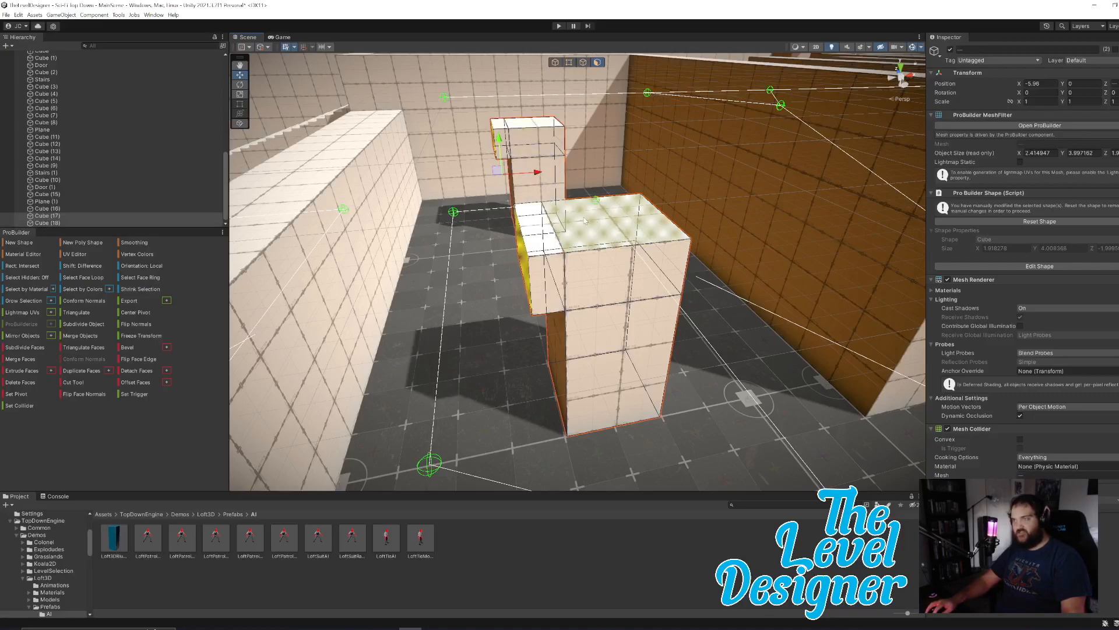
left_click_drag(500, 139, 498, 122)
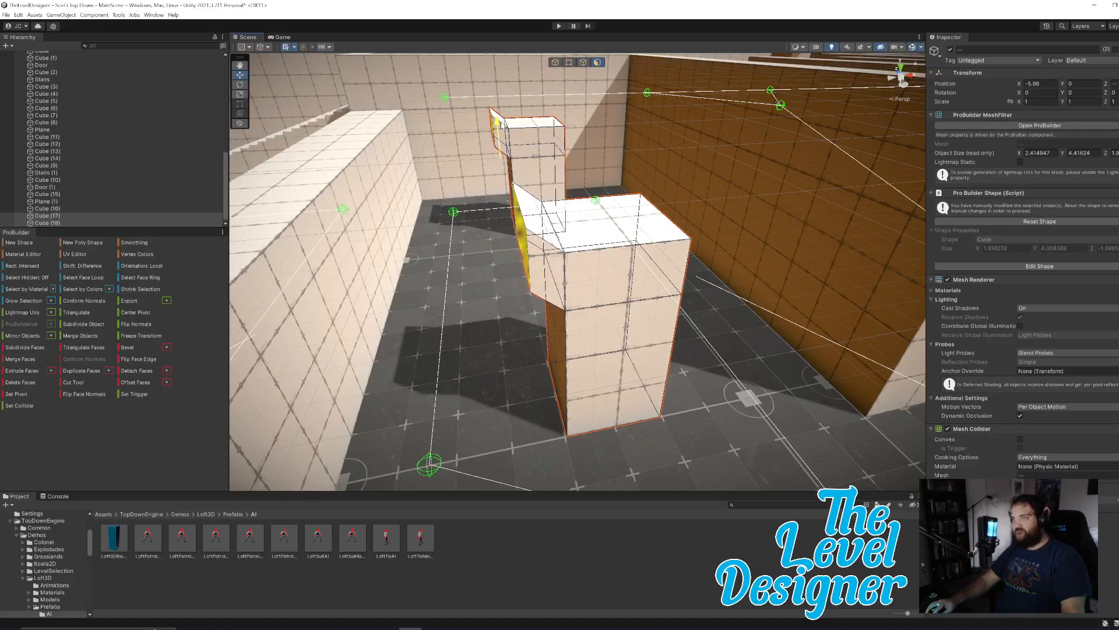
left_click_drag(536, 157, 519, 163)
key("a")
right_click_drag(628, 214, 593, 214)
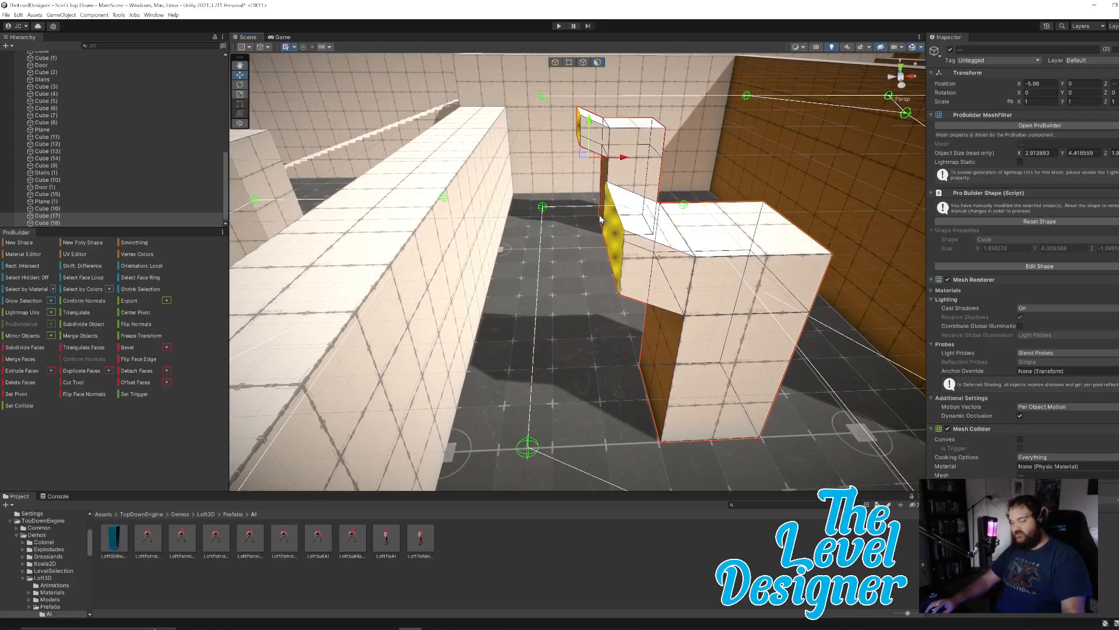
Extend the raised arms of both pillars across the corridor and through the low wall to form arches.
left_click_drag(615, 156, 418, 185, "shift")
key("a")
right_click_drag(418, 185, 467, 211)
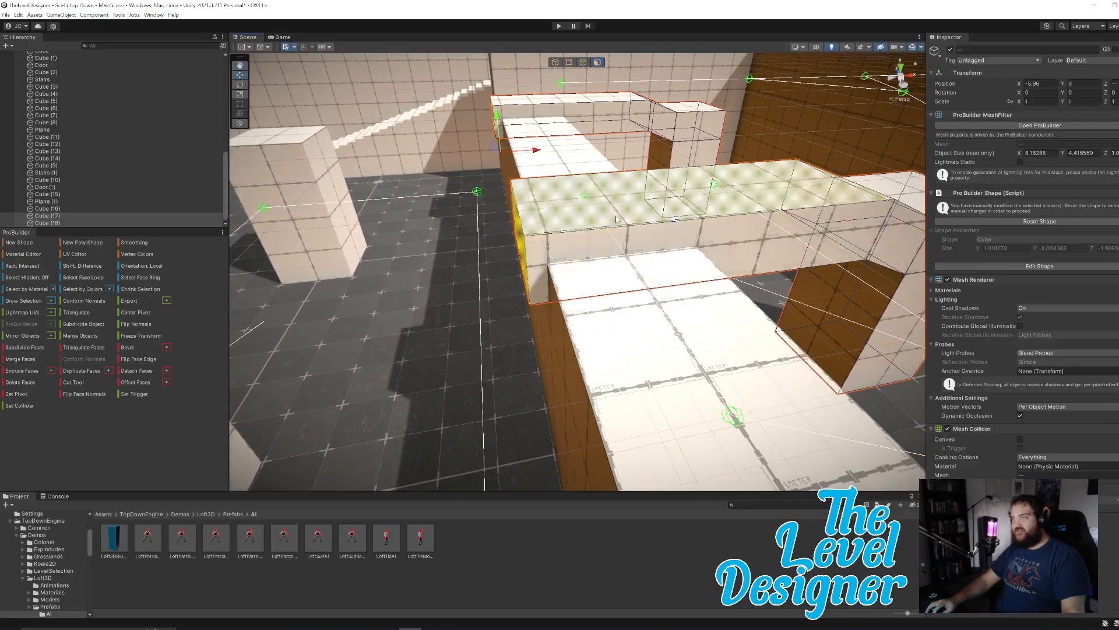
left_click_drag(535, 151, 555, 237)
Raise the top face of the long wall that the arches run into, to a height of about 5.04.
left_click(735, 267)
mouse_move(555, 237)
right_mouse_down()
mouse_move(539, 235)
mouse_move(553, 228)
right_mouse_up()
left_click_drag(550, 227, 581, 191)
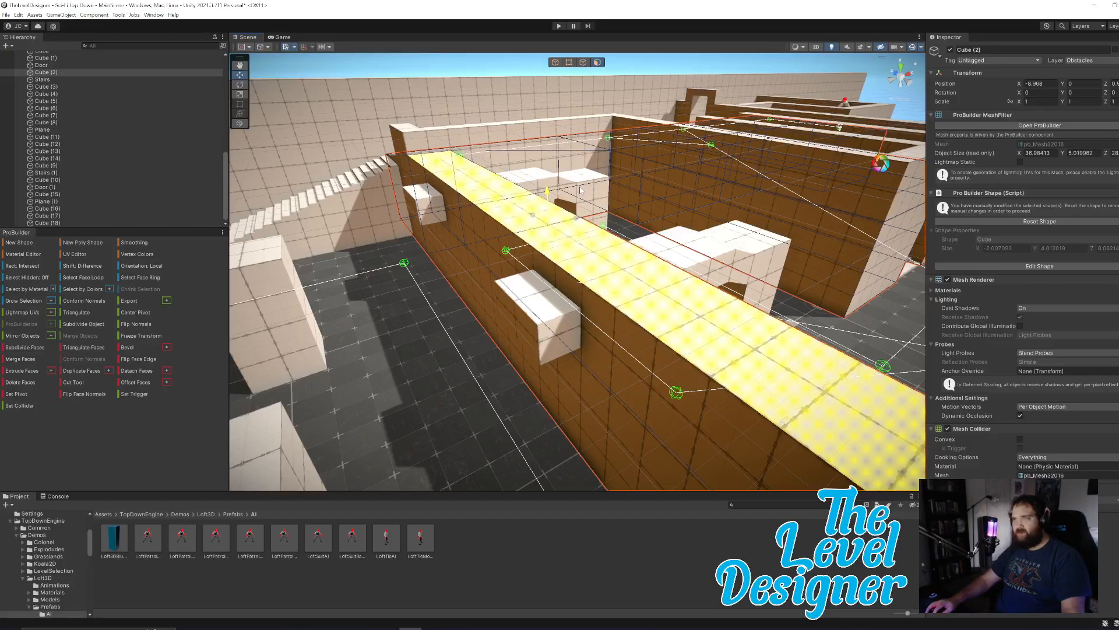
key("ctrl+z")
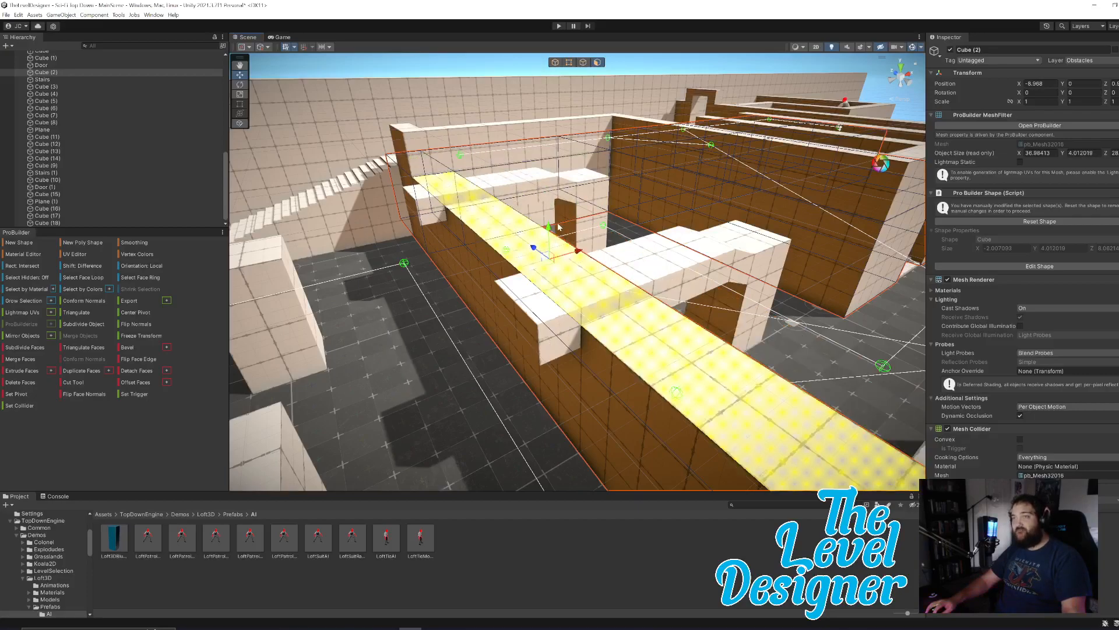
key("a")
right_click_drag(526, 233, 697, 256)
right_click_drag(697, 96, 632, 86)
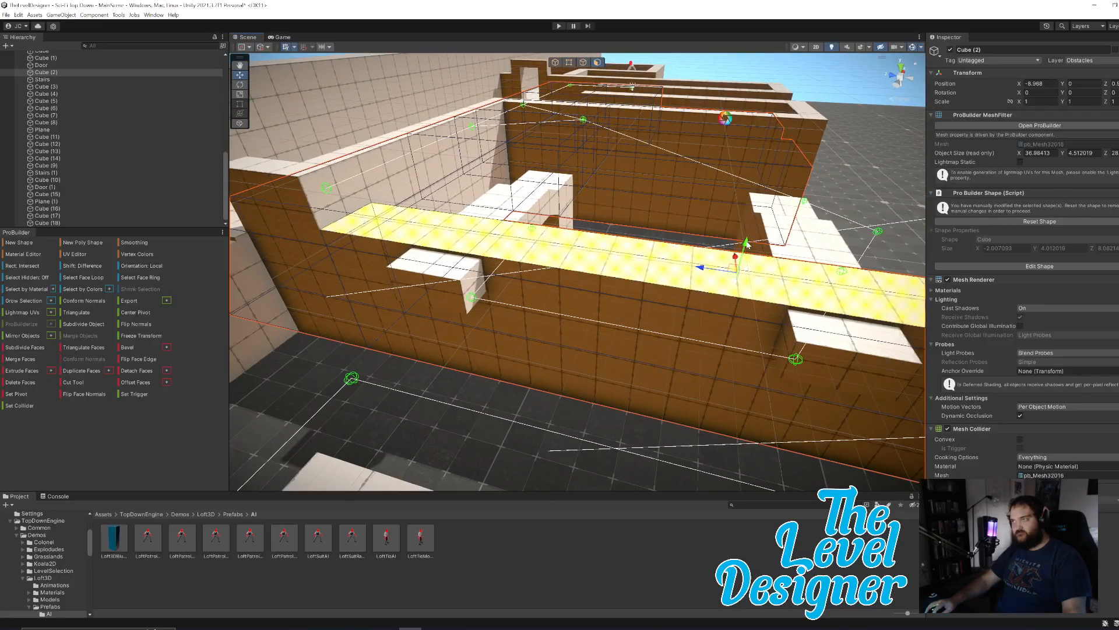
left_click_drag(746, 242, 734, 215)
right_click_drag(683, 268, 693, 315)
key("d")
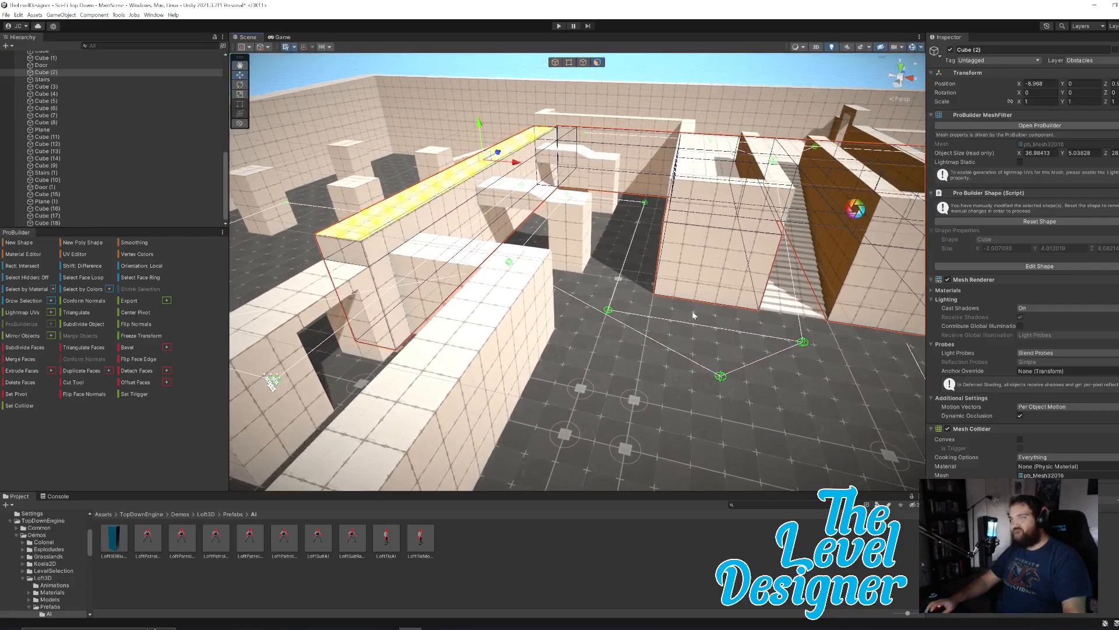
right_click_drag(719, 266, 725, 290)
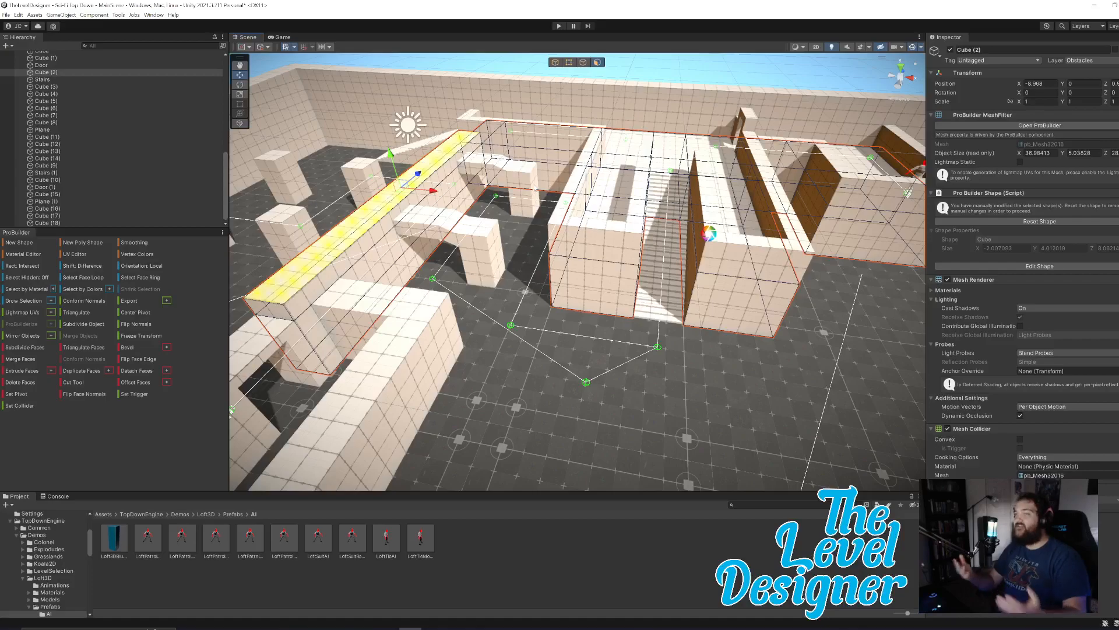
left_click(558, 27)
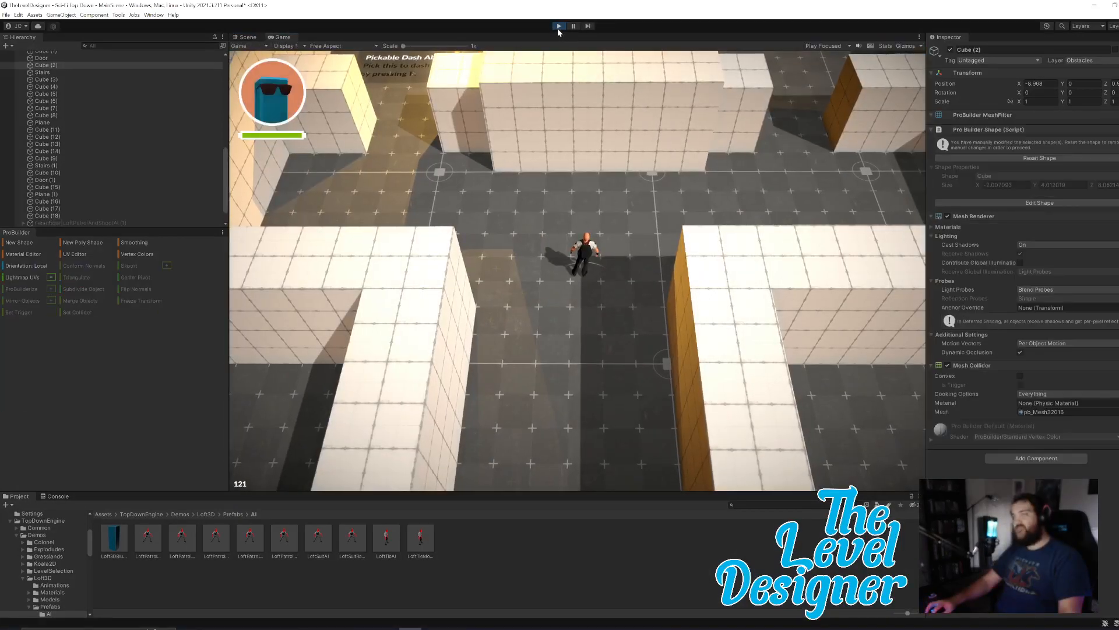
left_click(559, 26)
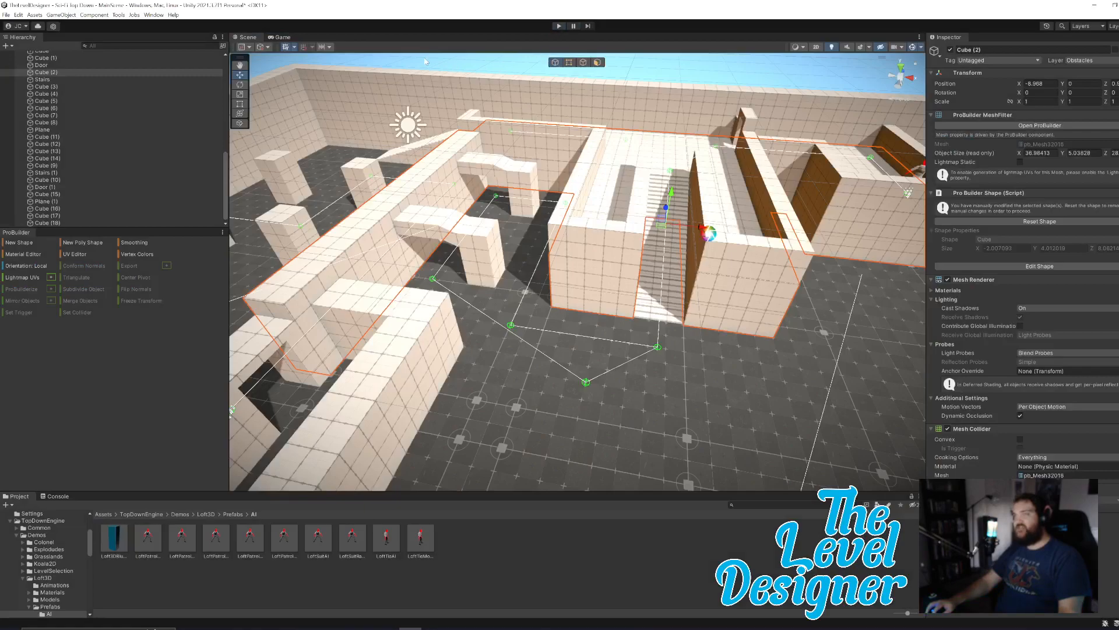
left_click(282, 38)
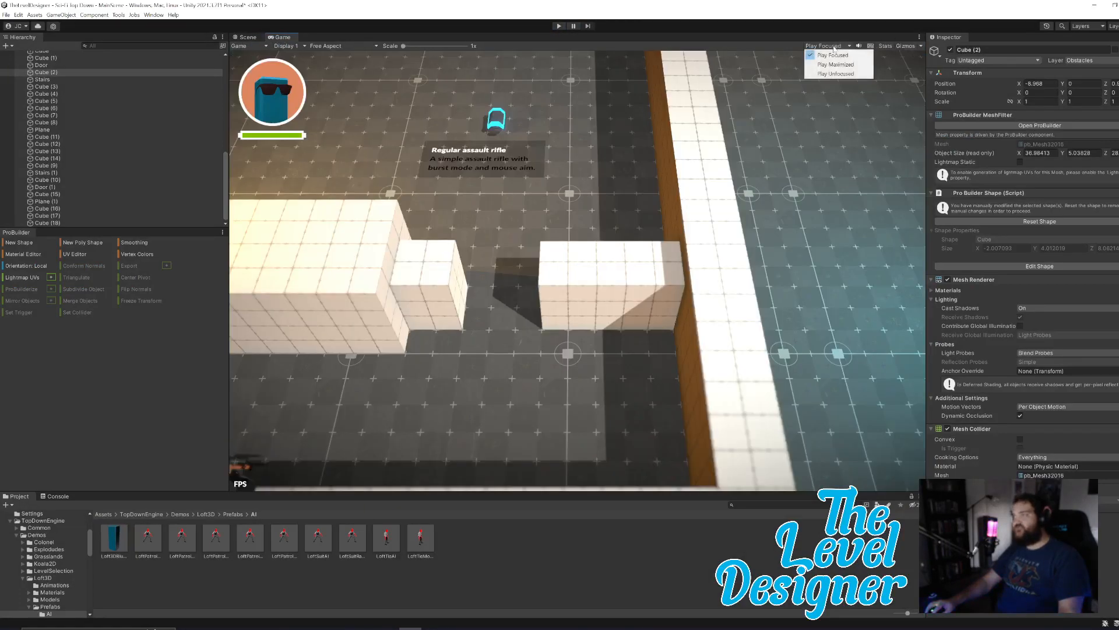
left_click(831, 56)
left_click(824, 48)
left_click(245, 37)
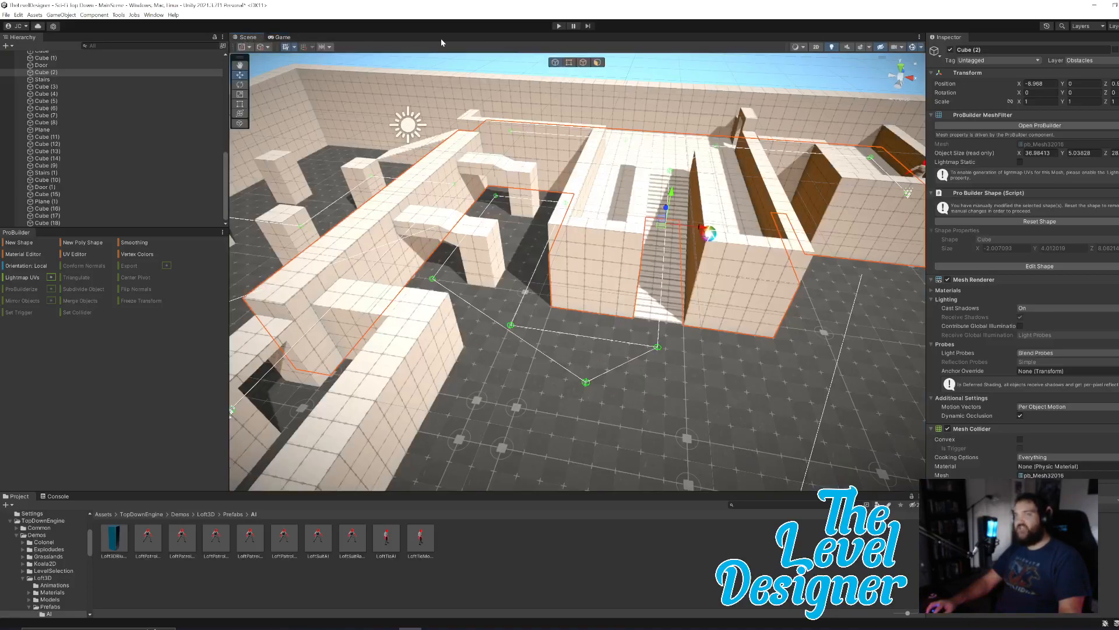
left_click(559, 26)
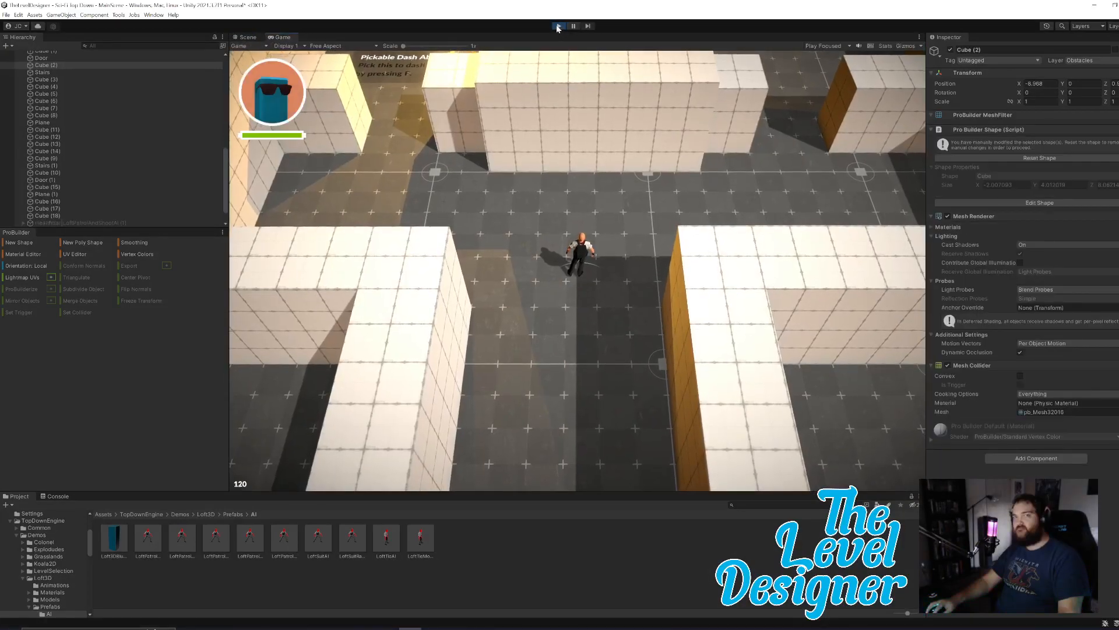
left_click(559, 26)
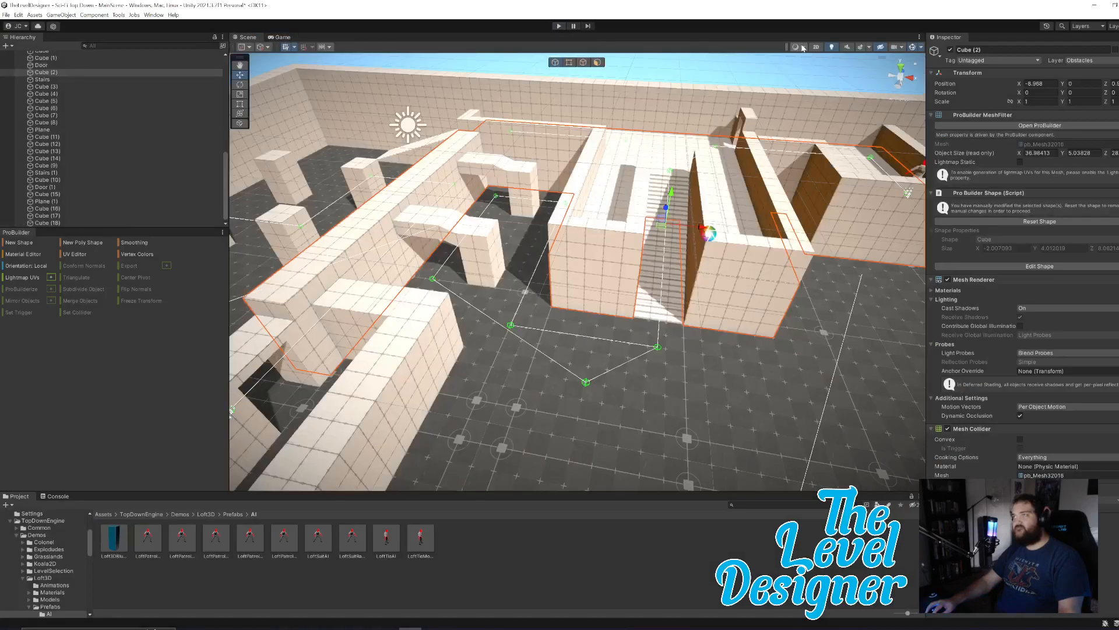
Set the Game view's play mode to Play Maximized and return to the Scene view.
left_click(283, 37)
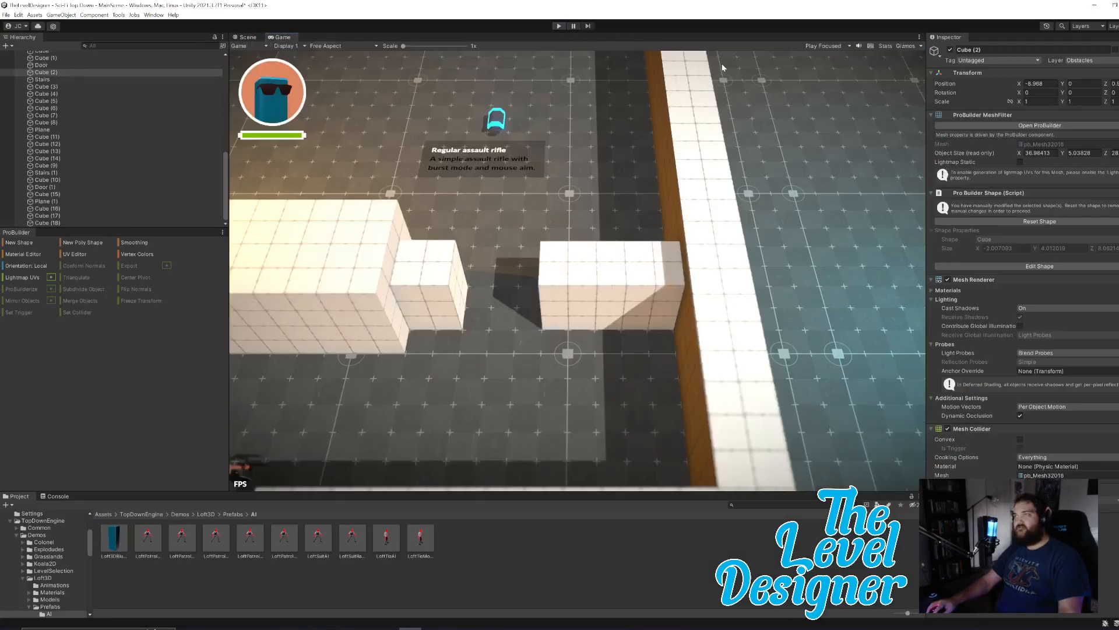
left_click(819, 46)
left_click(850, 64)
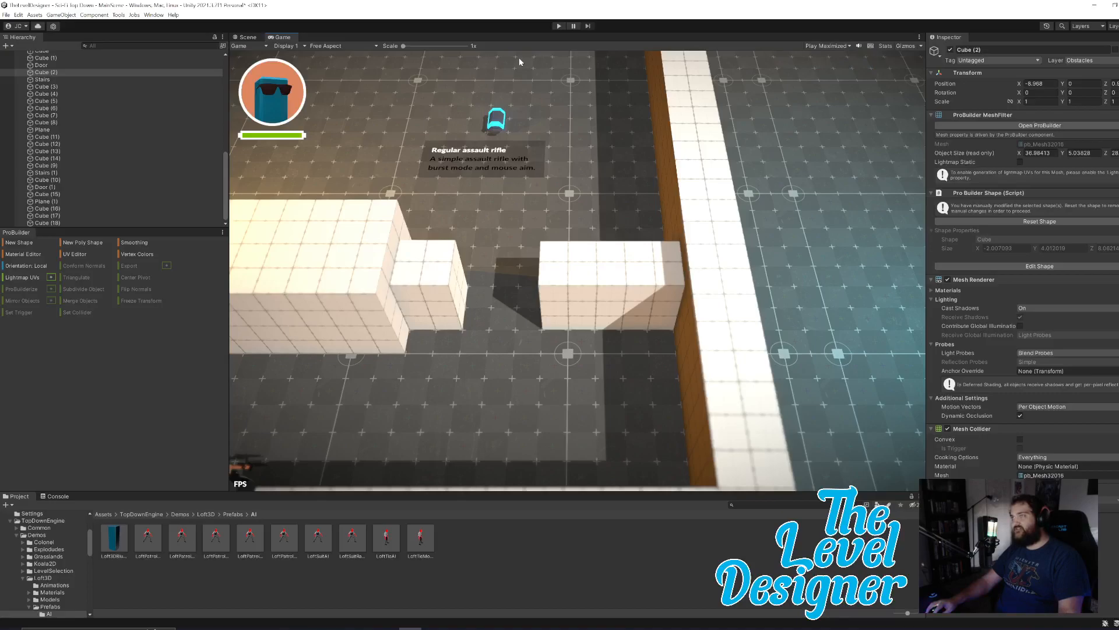
left_click(239, 37)
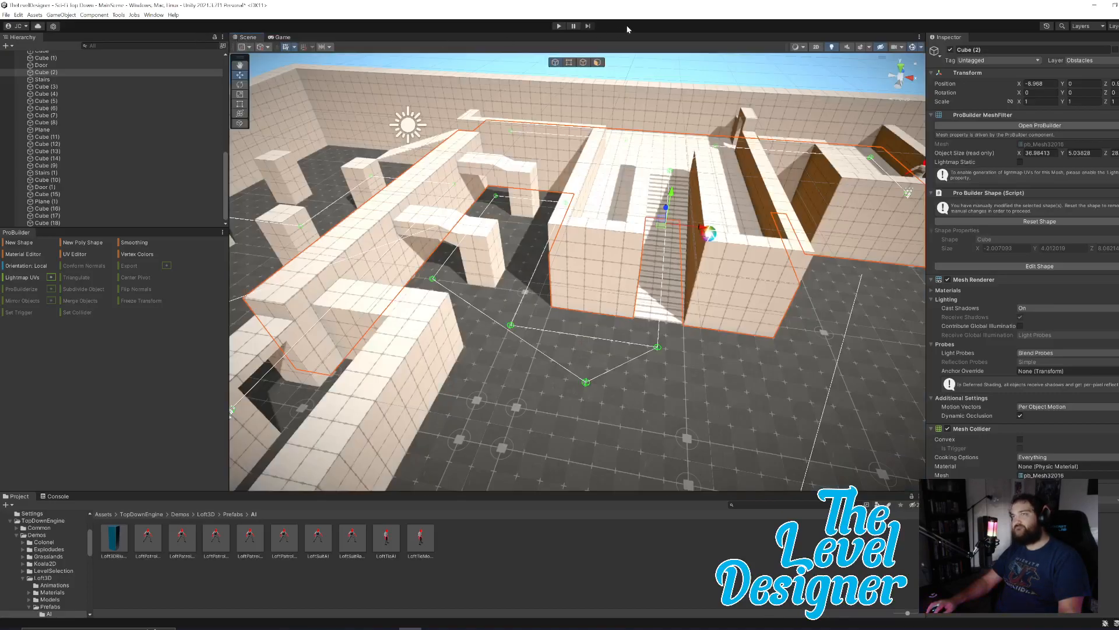
Start a maximized playtest and walk the character around the starting alcove and the corridor above it.
left_click(558, 27)
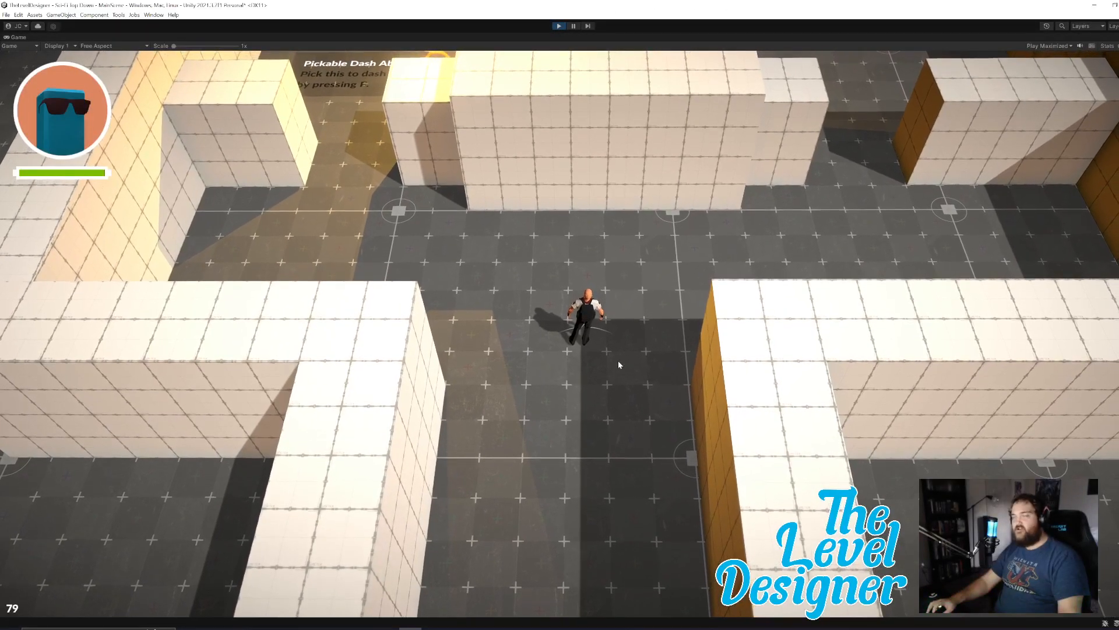
key("a")
key("s")
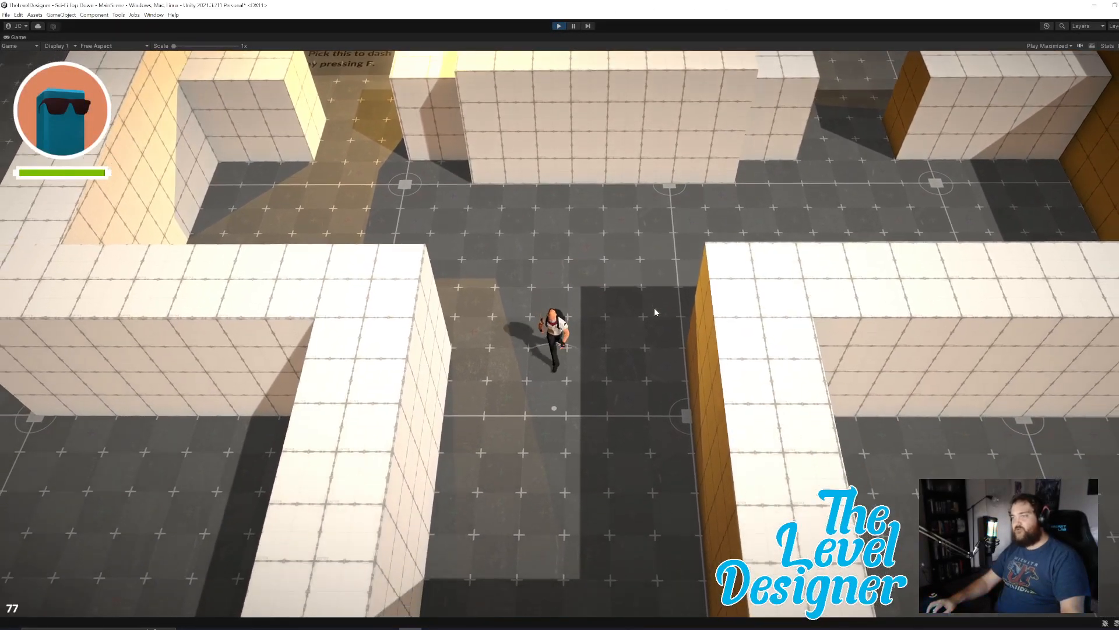
key("d")
key("a")
key("w")
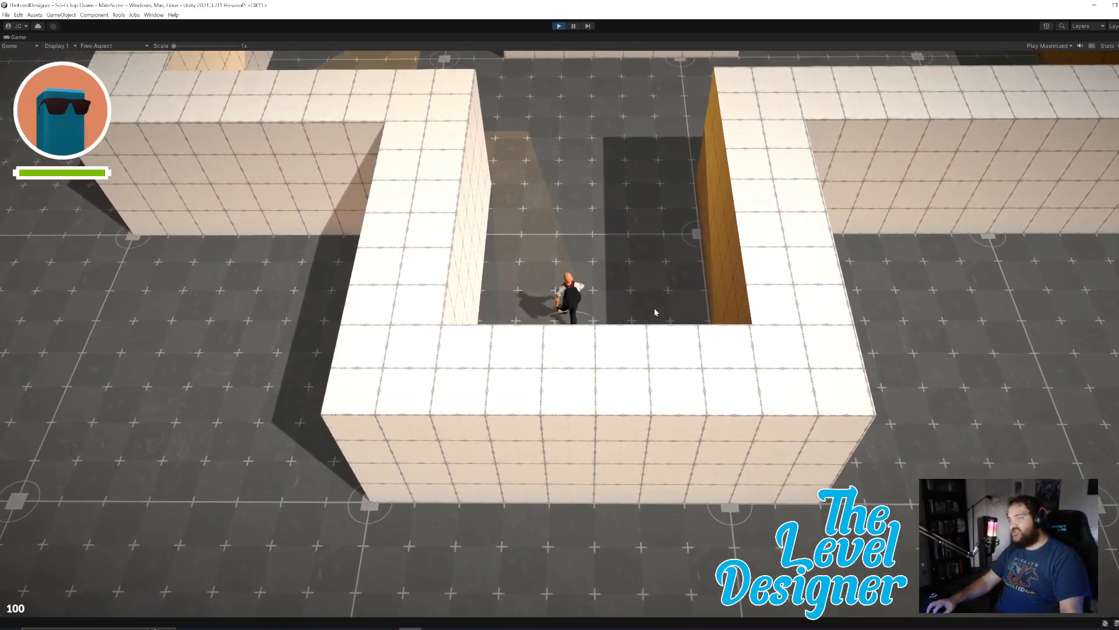
key("d")
key("w")
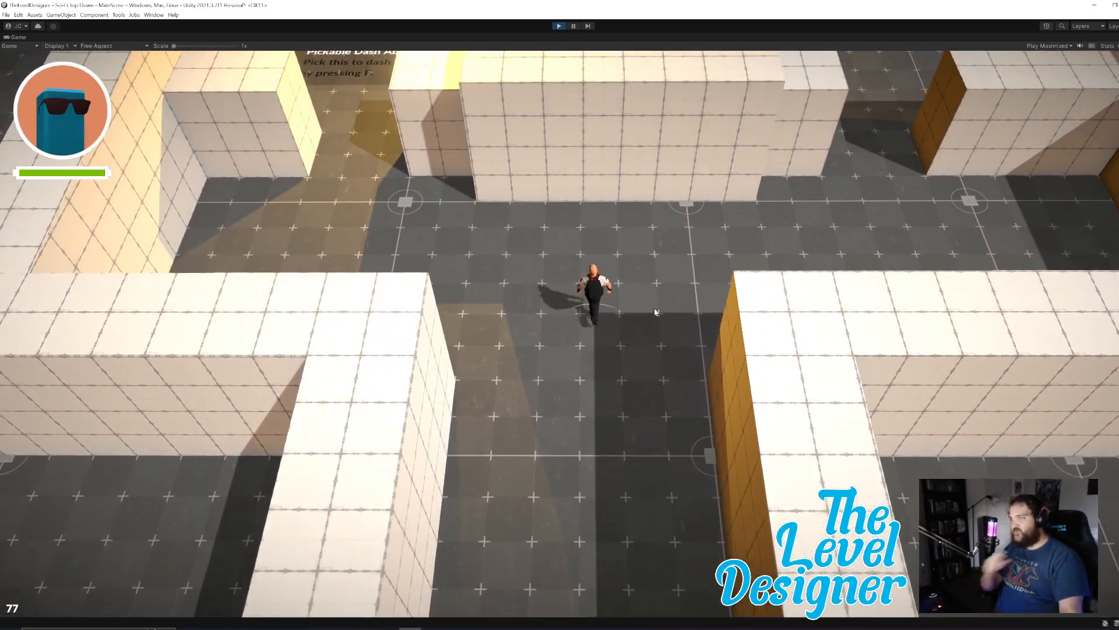
key("w")
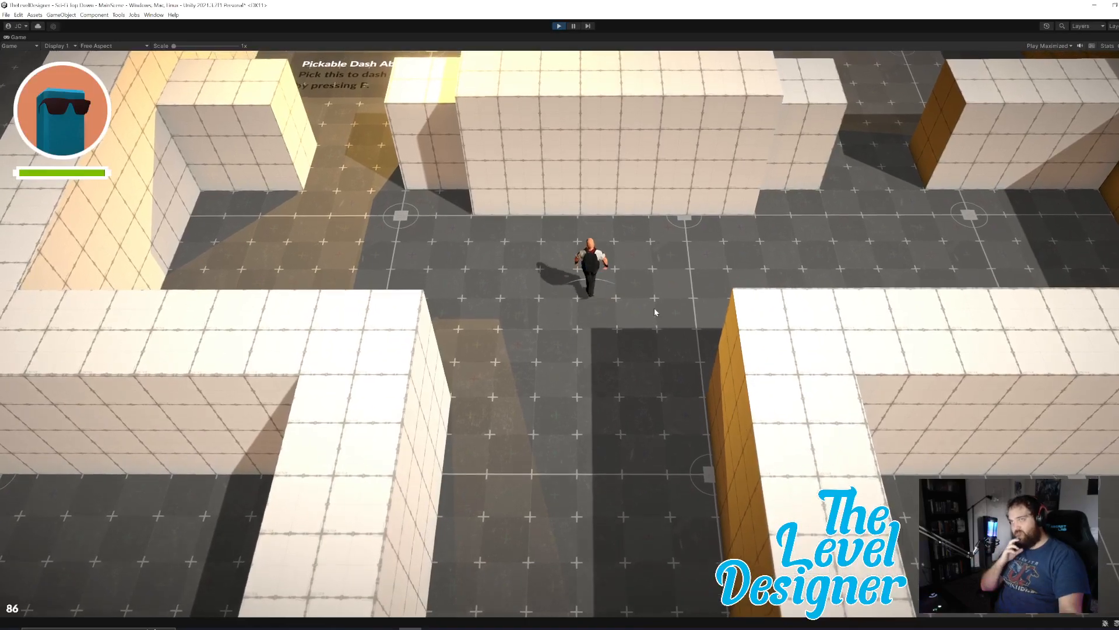
key("w")
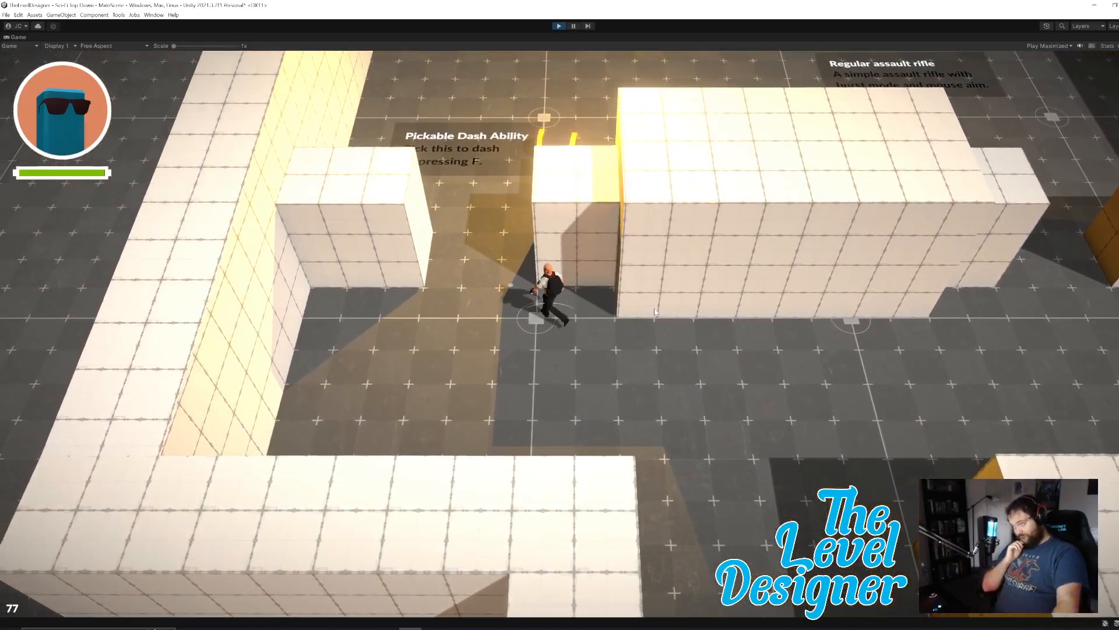
Walk the character over the dash ability pickup and collect the regular assault rifle.
key("w")
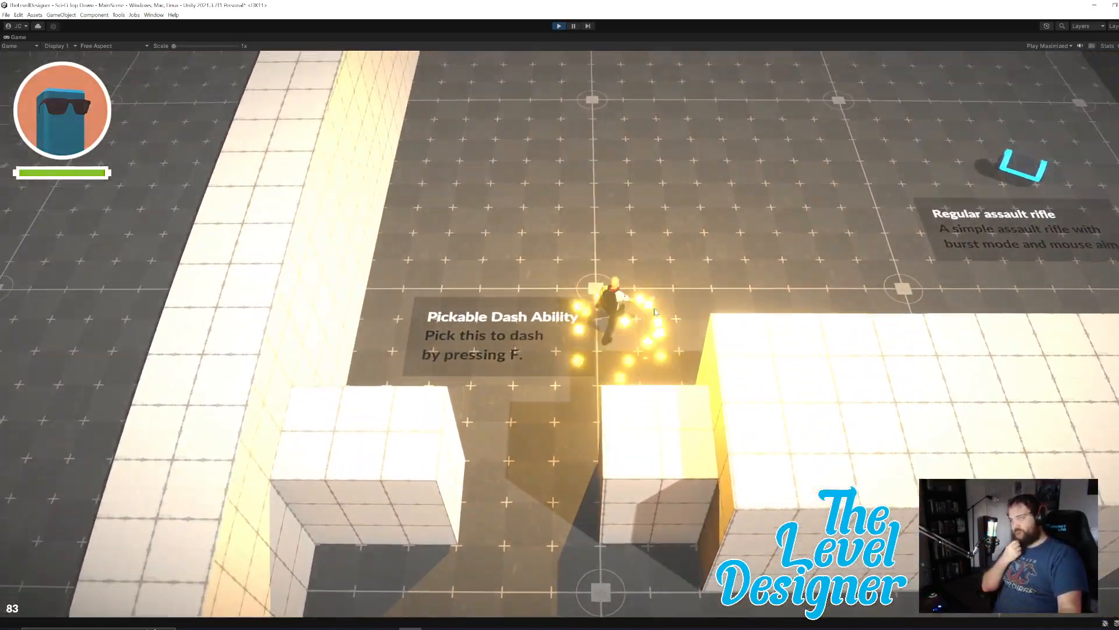
key("d")
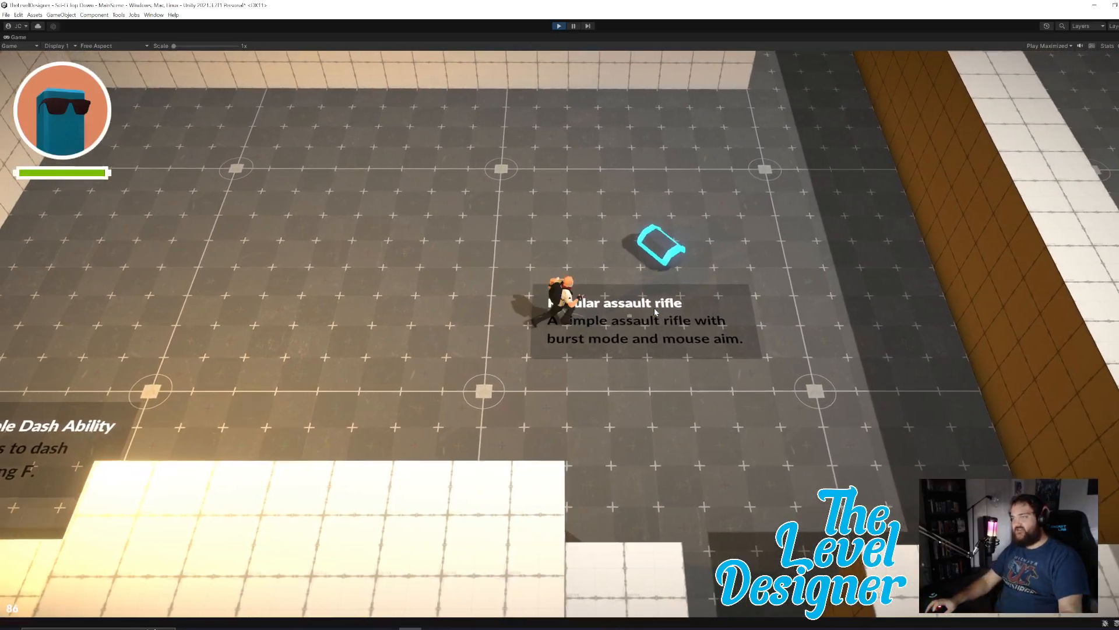
key("d")
key("w")
key("a")
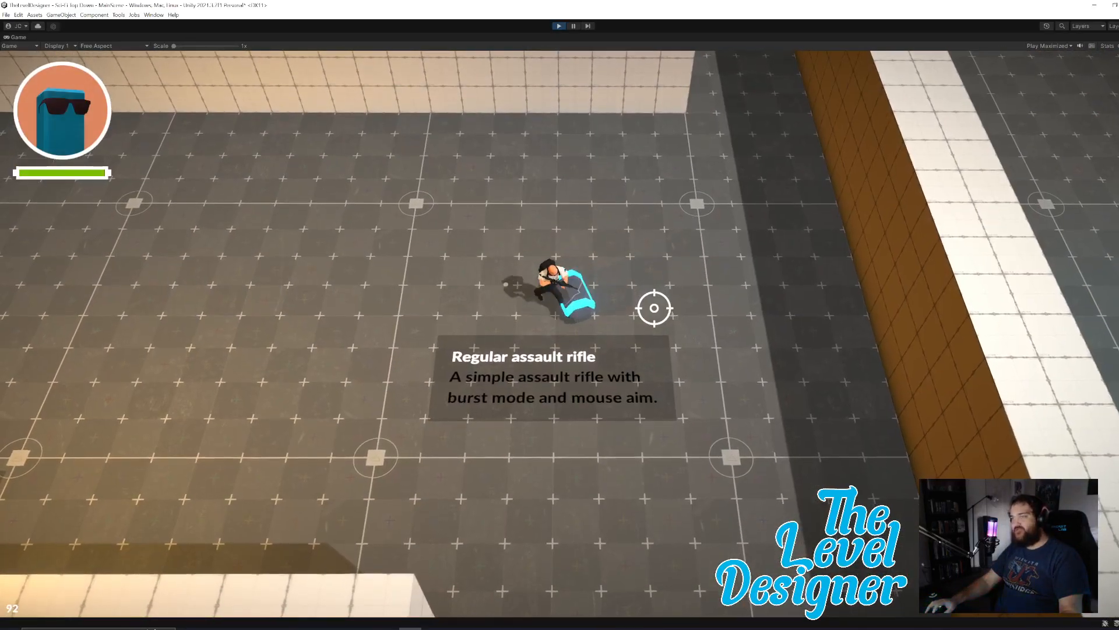
key("w")
key("w")
key("s")
Move up to the corridor corner and test shooting at the enemy from behind the wall.
key("w")
key("d")
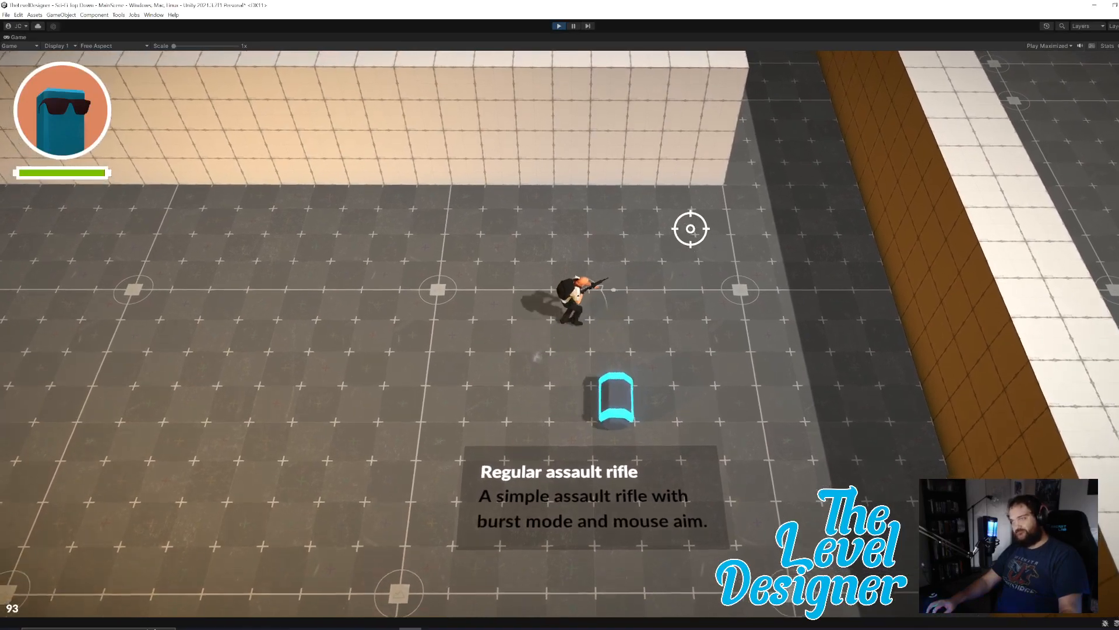
key("w")
key("d")
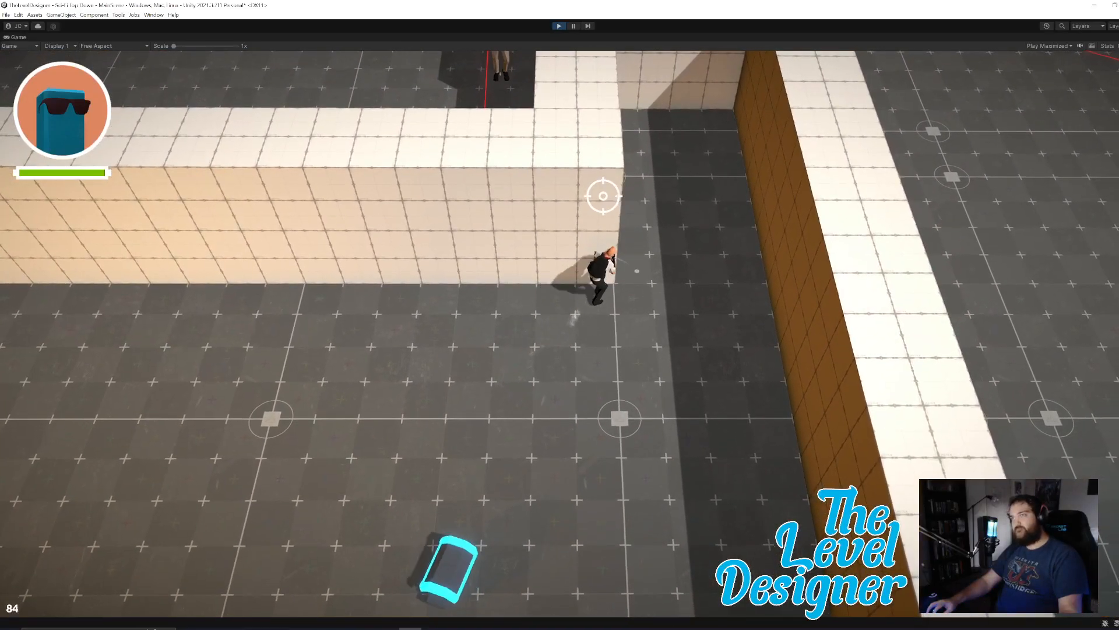
key("w")
left_click(402, 262)
key("s")
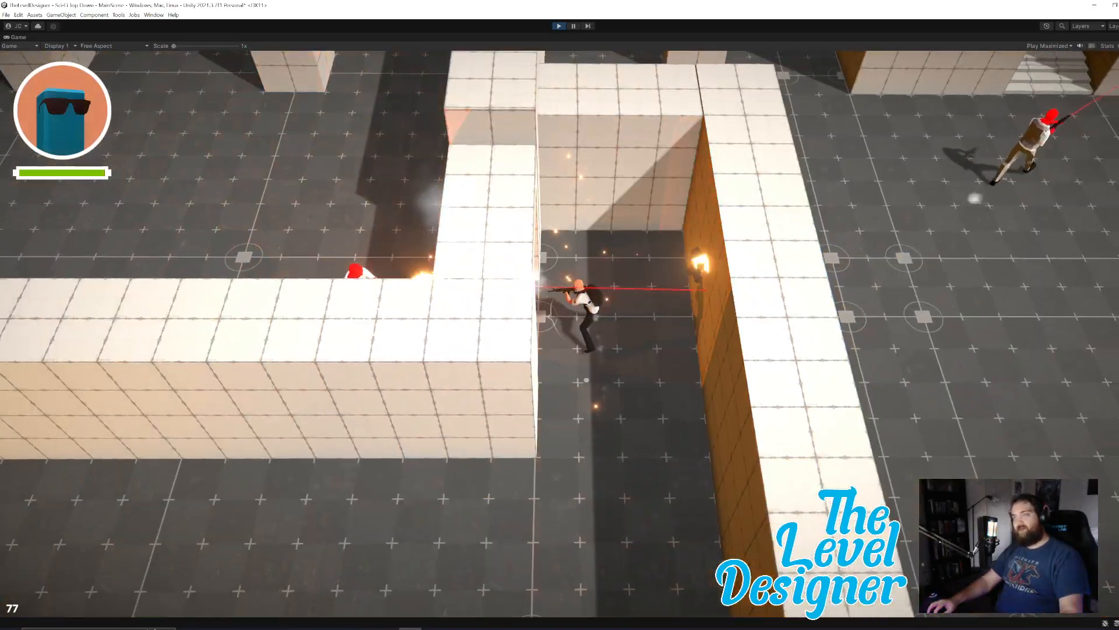
key("s")
key("a")
key("w")
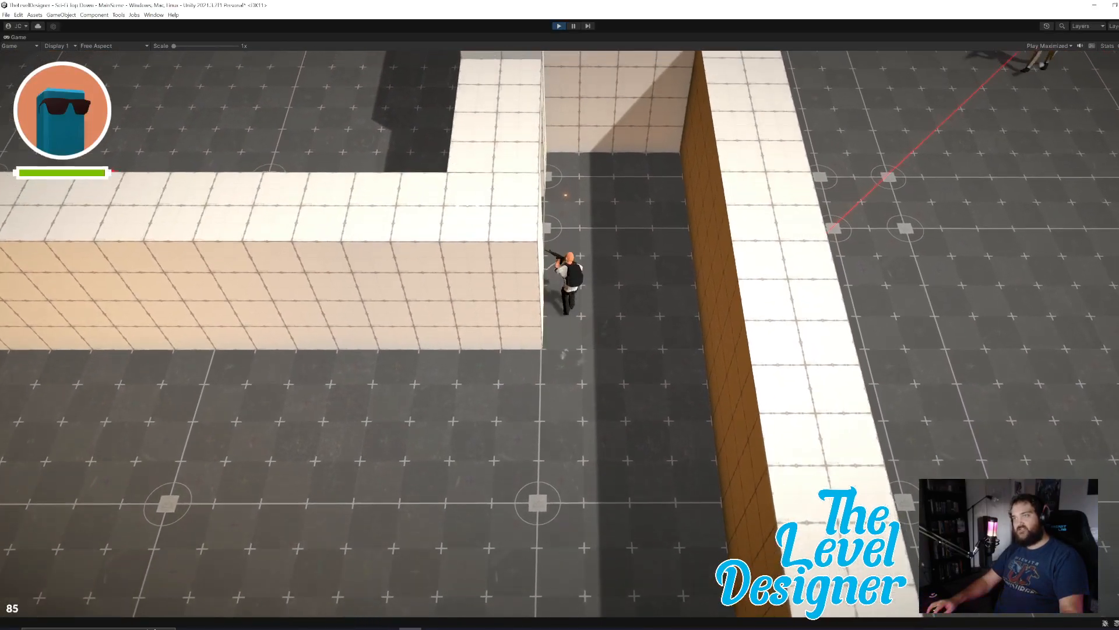
key("a")
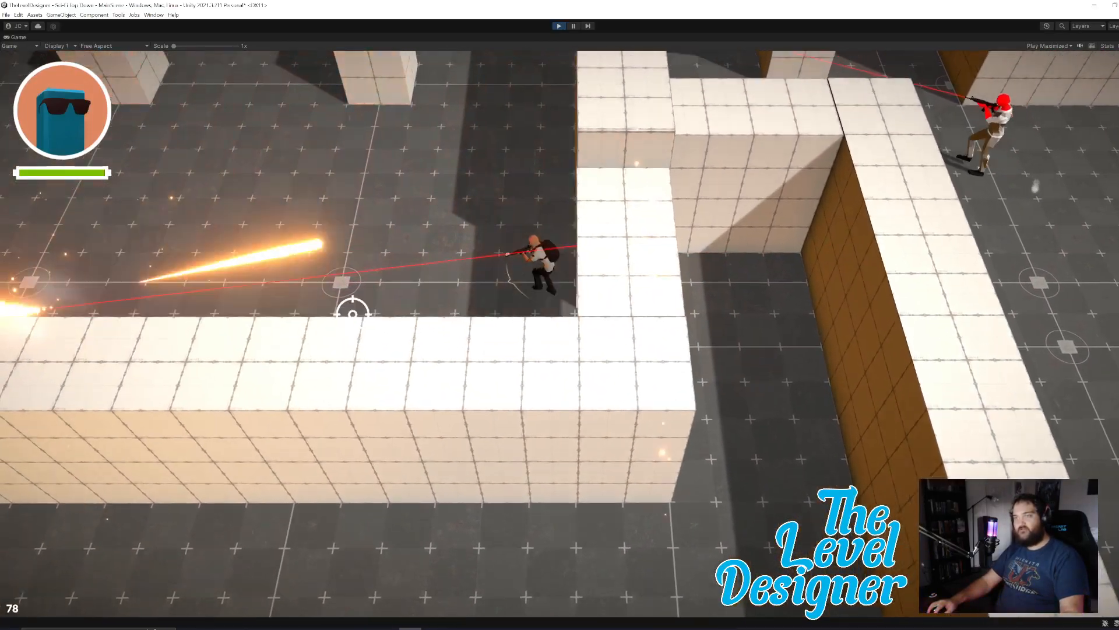
Fight the enemy through the pillar room, using the pillars as cover, and stop the playtest.
key("w")
key("a")
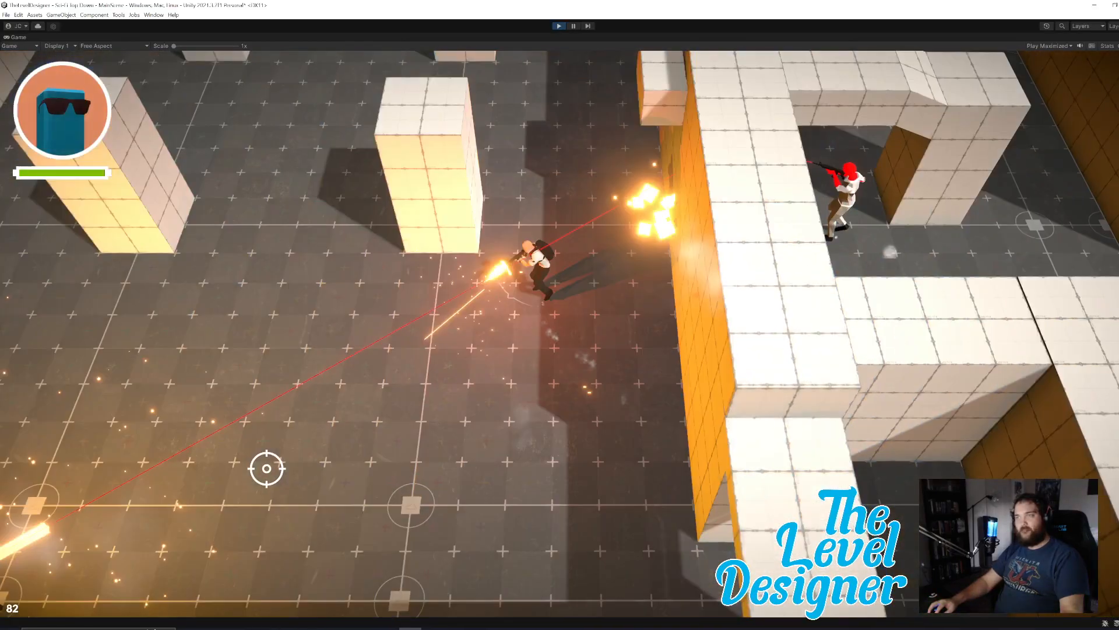
key("w")
key("a")
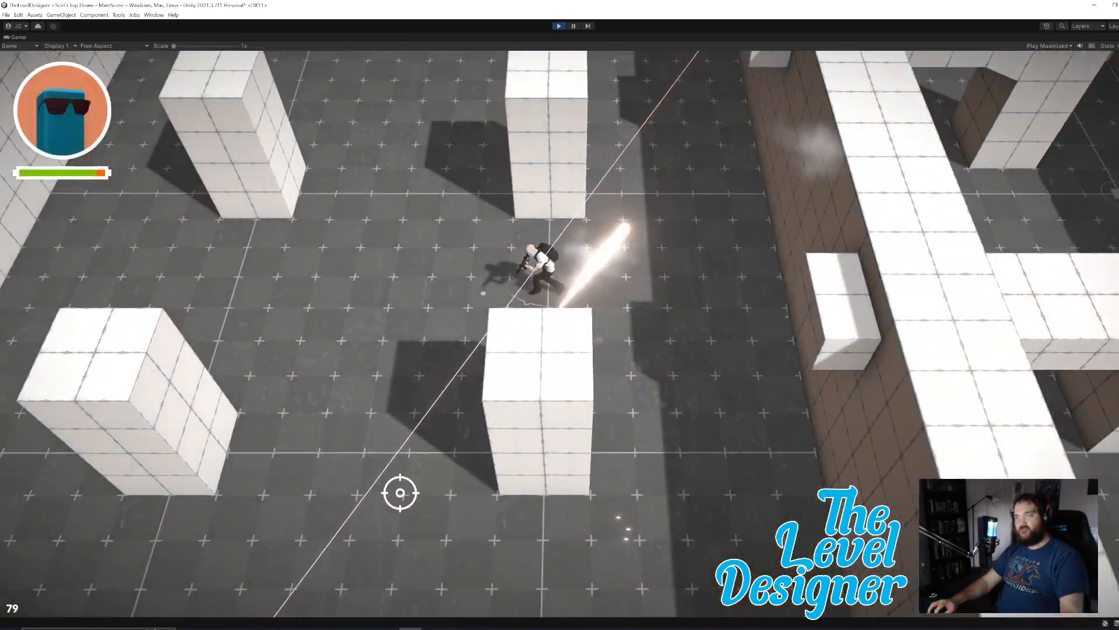
key("a")
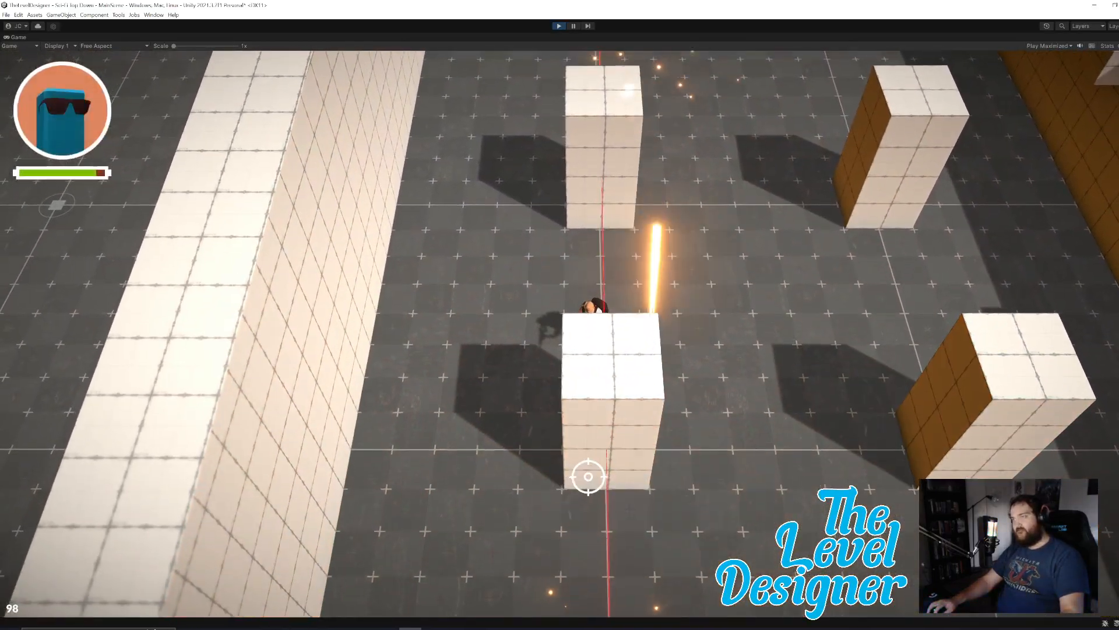
key("d")
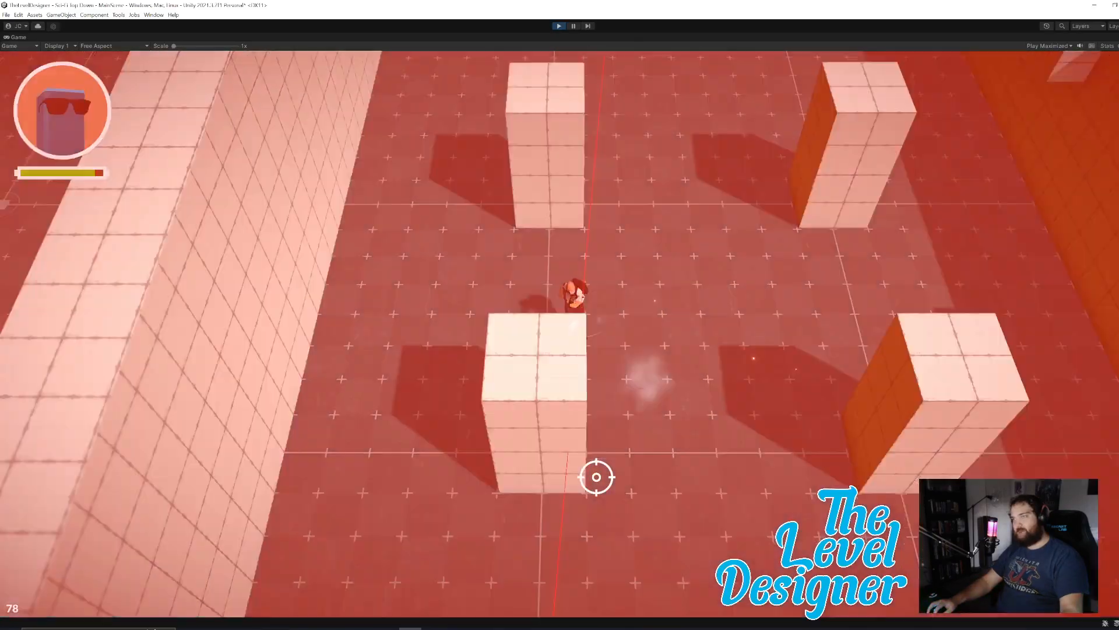
key("Escape")
left_click(558, 26)
Assign the Obstacles layer to the pillars Cube (11) and Cube (12) in the pillar room.
right_click_drag(589, 309, 536, 306)
left_click(509, 304)
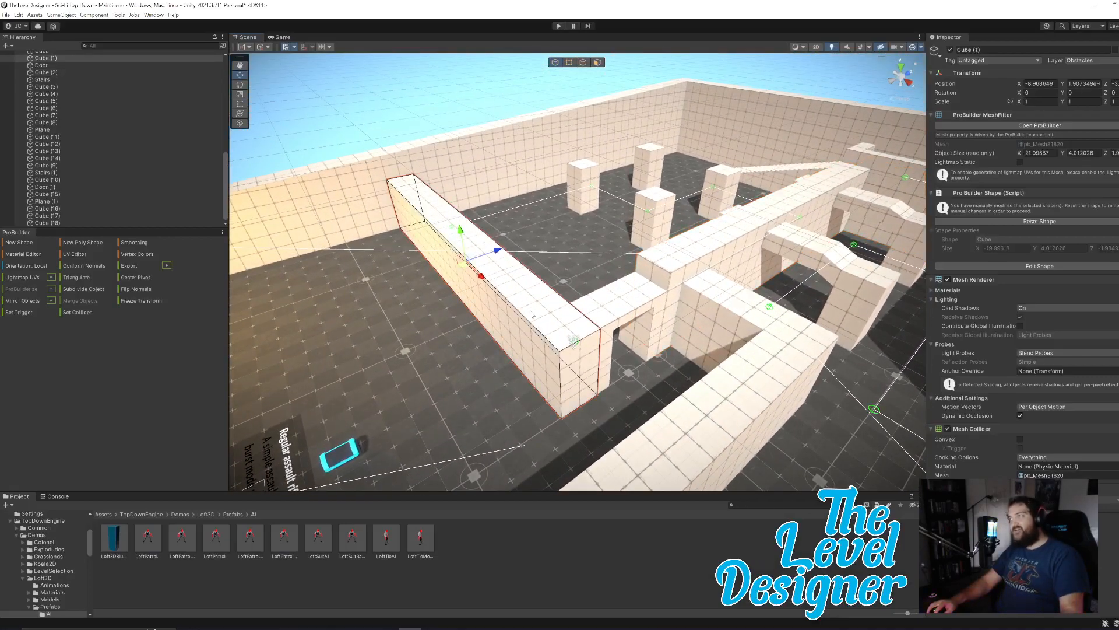
key("w")
right_click_drag(638, 269, 663, 249)
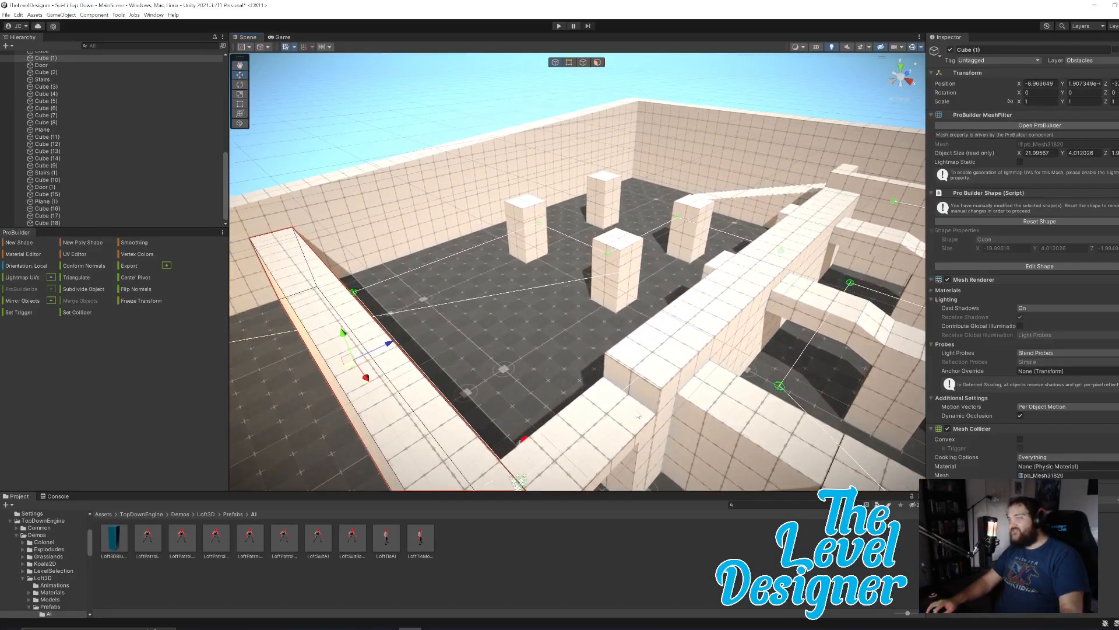
left_click(621, 421)
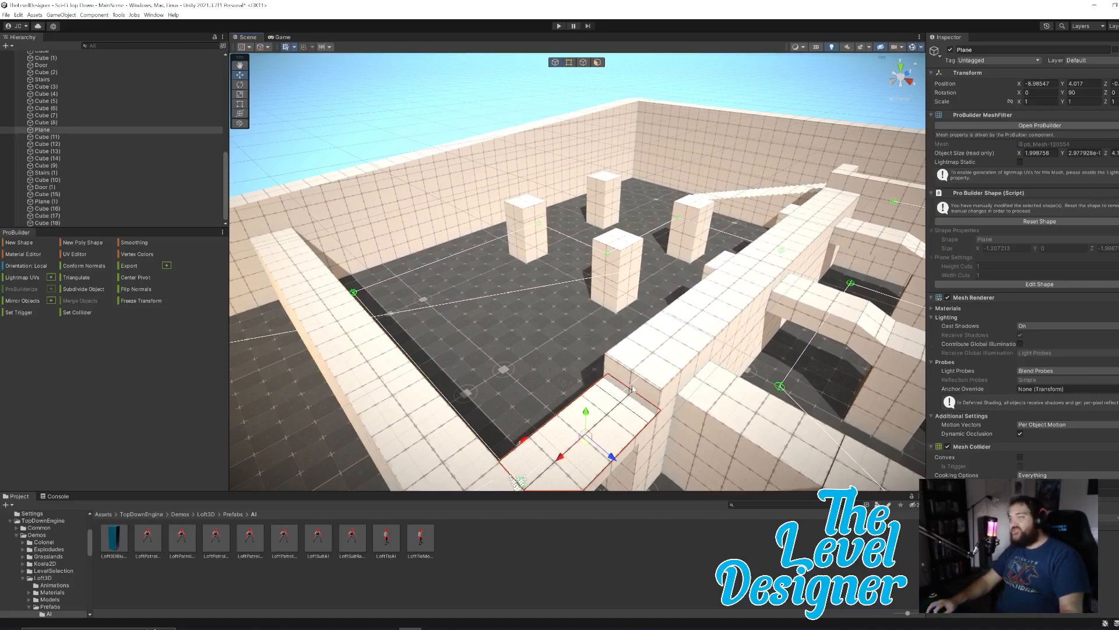
left_click(617, 252)
left_click(1078, 61)
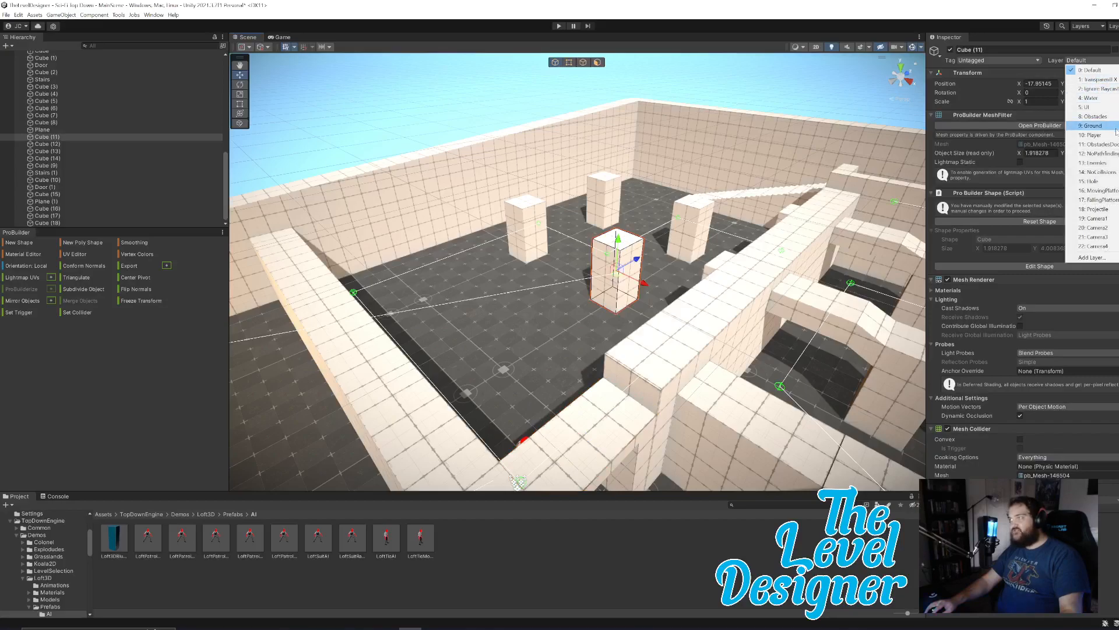
left_click(1096, 117)
left_click(528, 217)
left_click(1080, 61)
left_click(1096, 116)
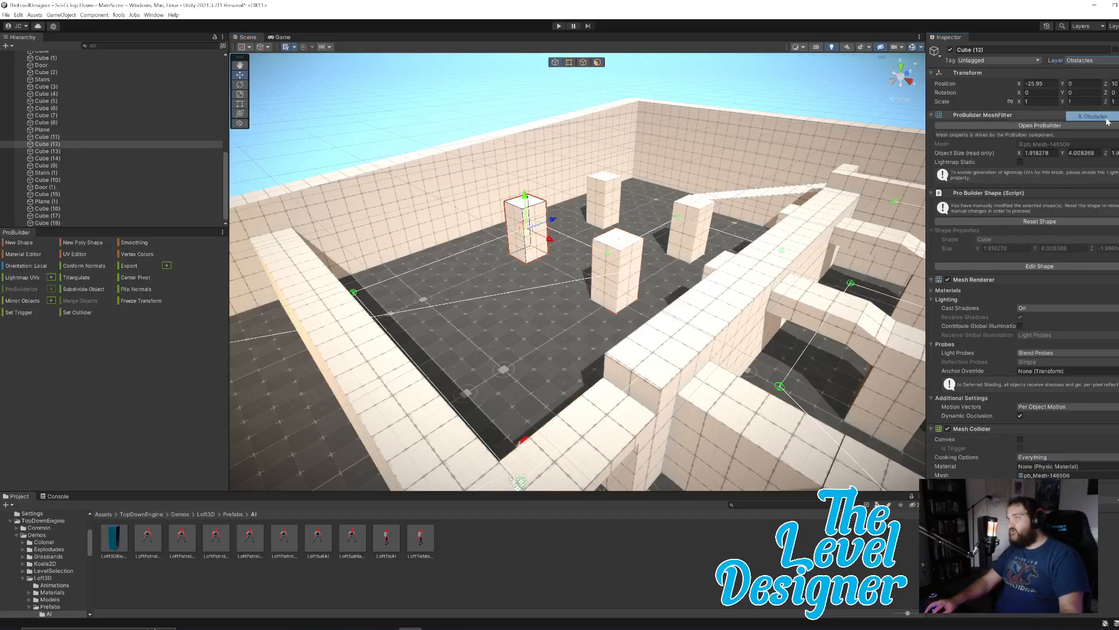
Assign the Obstacles layer to the two remaining free-standing pillars, Cube (14) and Cube (13).
left_click(610, 197)
left_click(1079, 61)
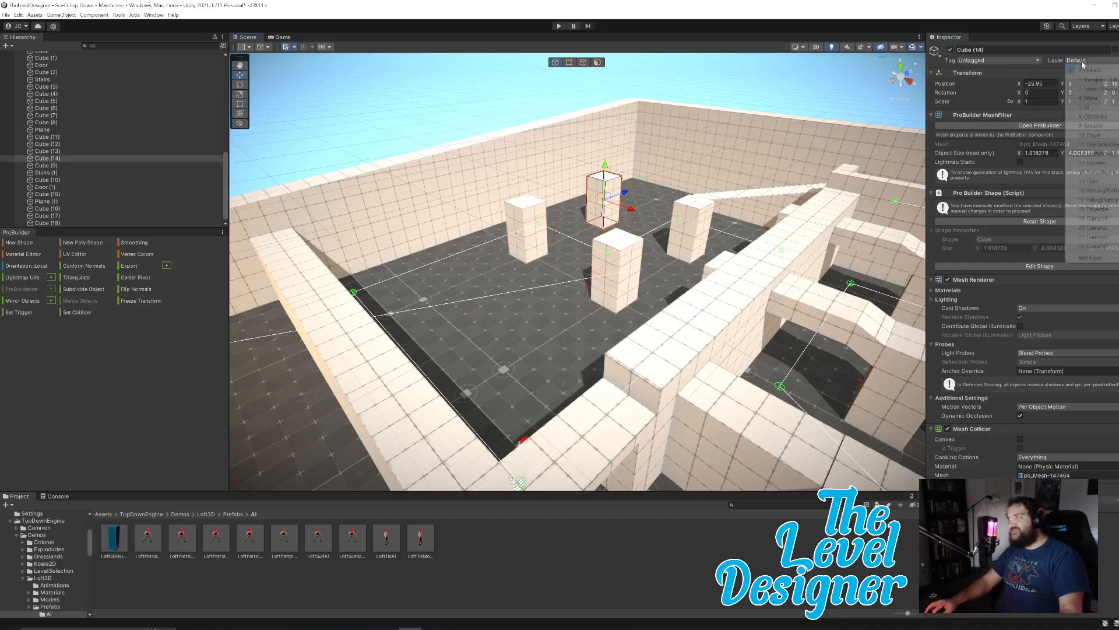
left_click(1110, 118)
left_click(691, 219)
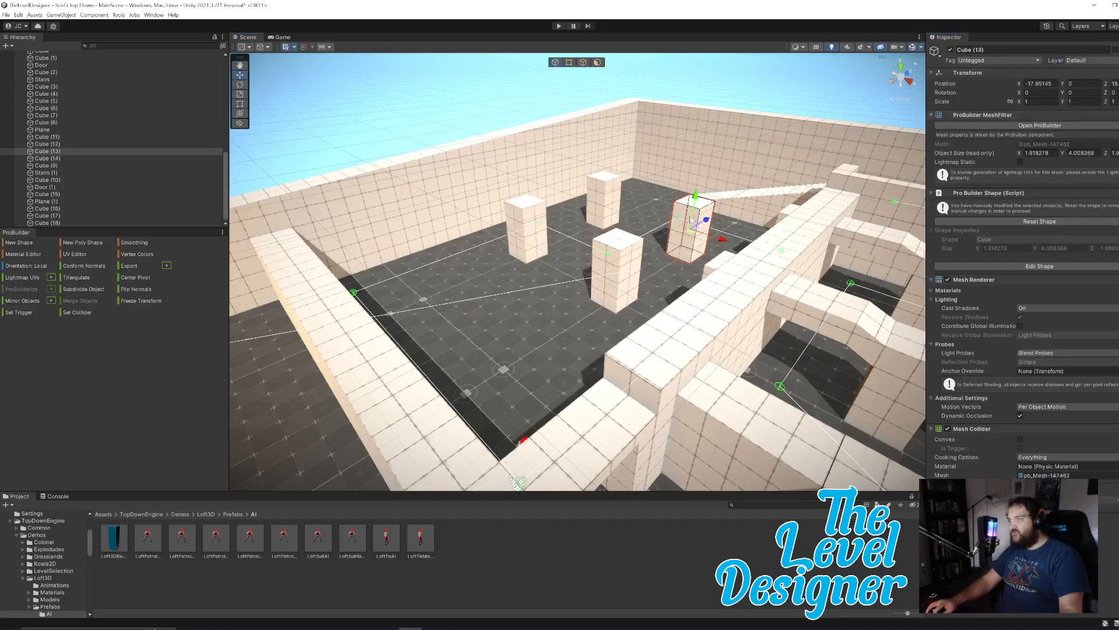
left_click(1080, 60)
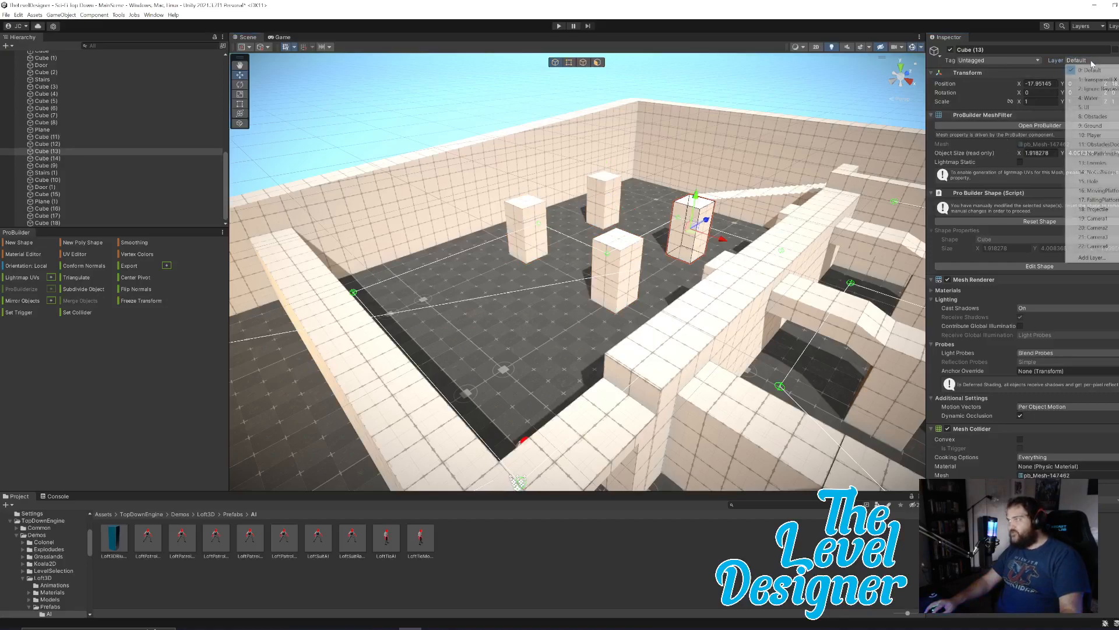
left_click(1098, 117)
Assign the Obstacles layer to both corridor arches, Cube (17) and Cube (18).
right_click_drag(694, 291, 737, 332)
key("w")
left_click(727, 343)
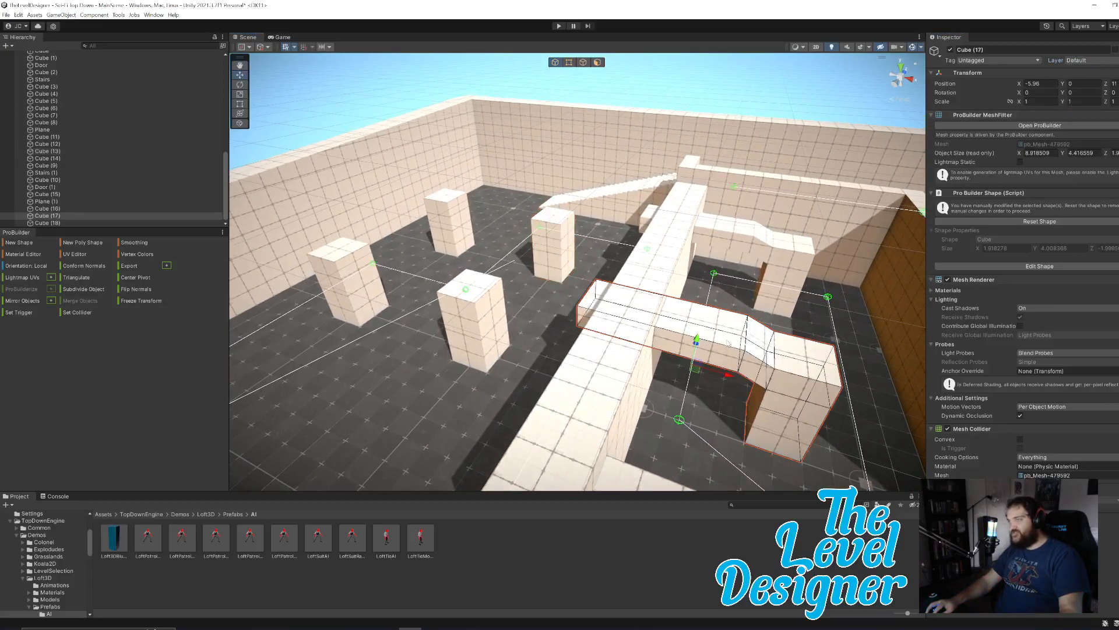
left_click(1090, 61)
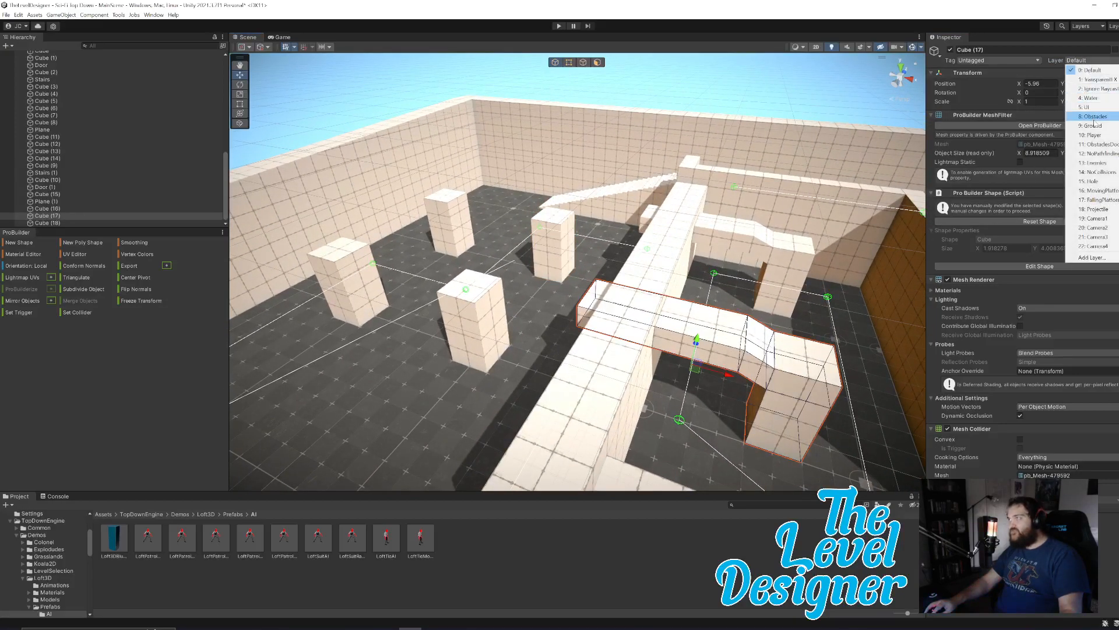
left_click(1094, 119)
left_click(798, 260)
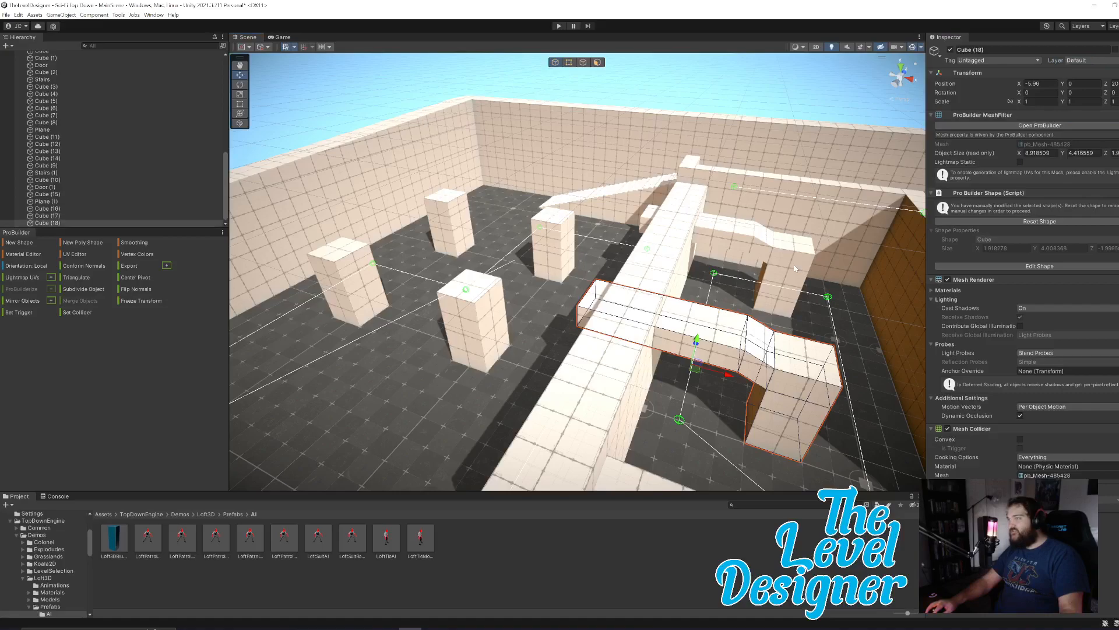
left_click(1077, 61)
left_click(1105, 120)
Assign the Obstacles layer to Cube (9), the raised wall at the top of the stairs.
right_click_drag(749, 321, 727, 255)
left_click(726, 255)
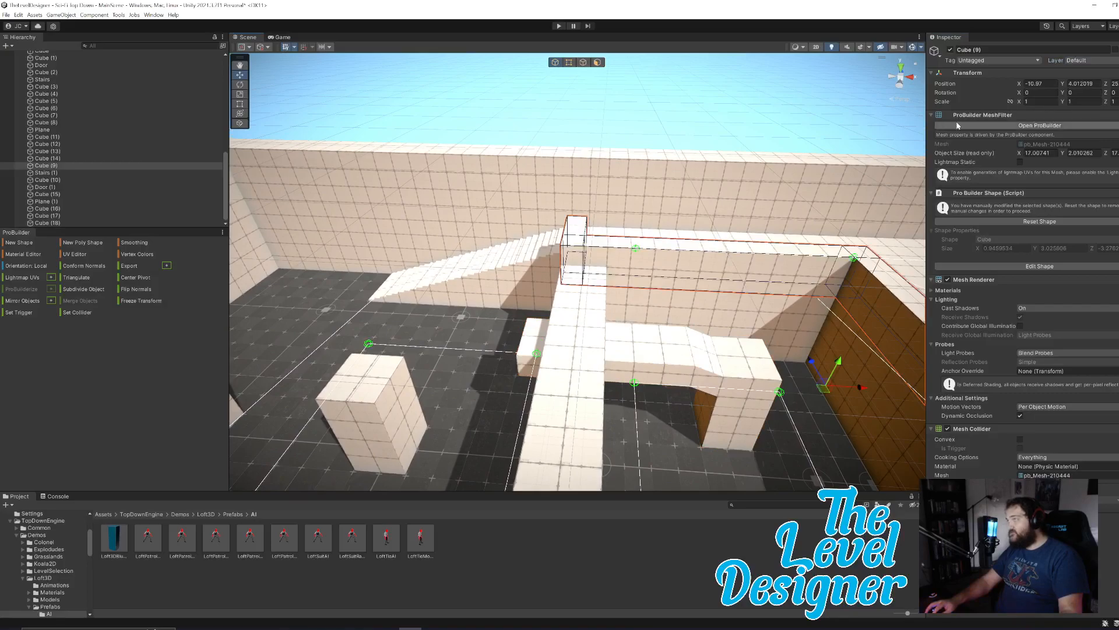
left_click(1073, 60)
left_click(1103, 116)
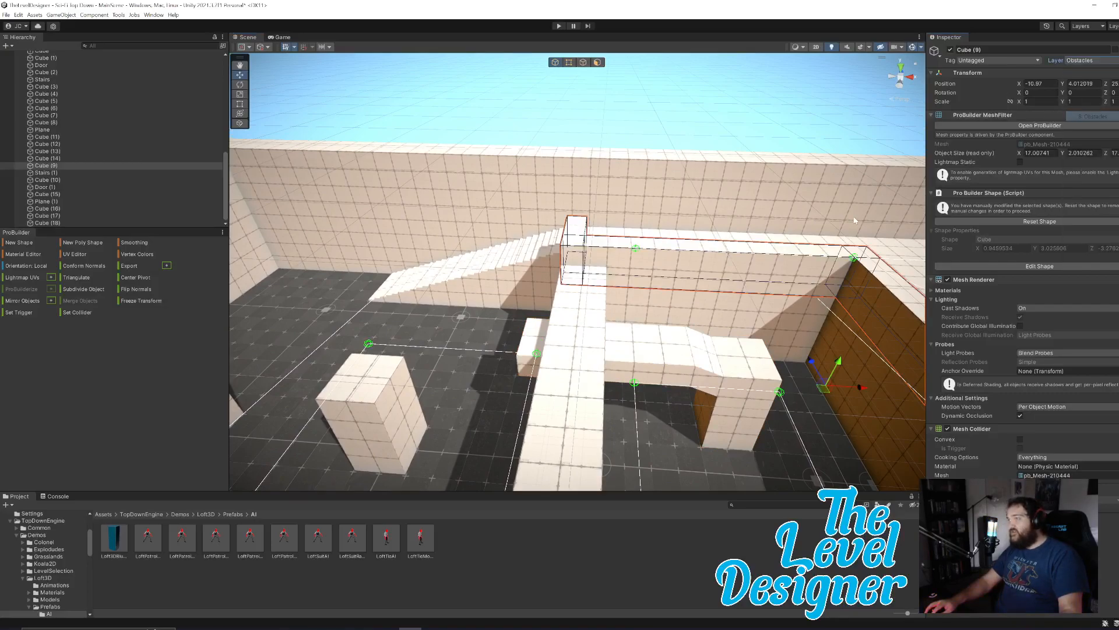
Assign the Obstacles layer to Cube (16), the raised wall enclosing the sunken corridor.
left_click(700, 317)
left_click_drag(671, 342, 725, 363, "alt")
key("w")
right_click_drag(725, 364, 686, 290)
left_click(672, 250)
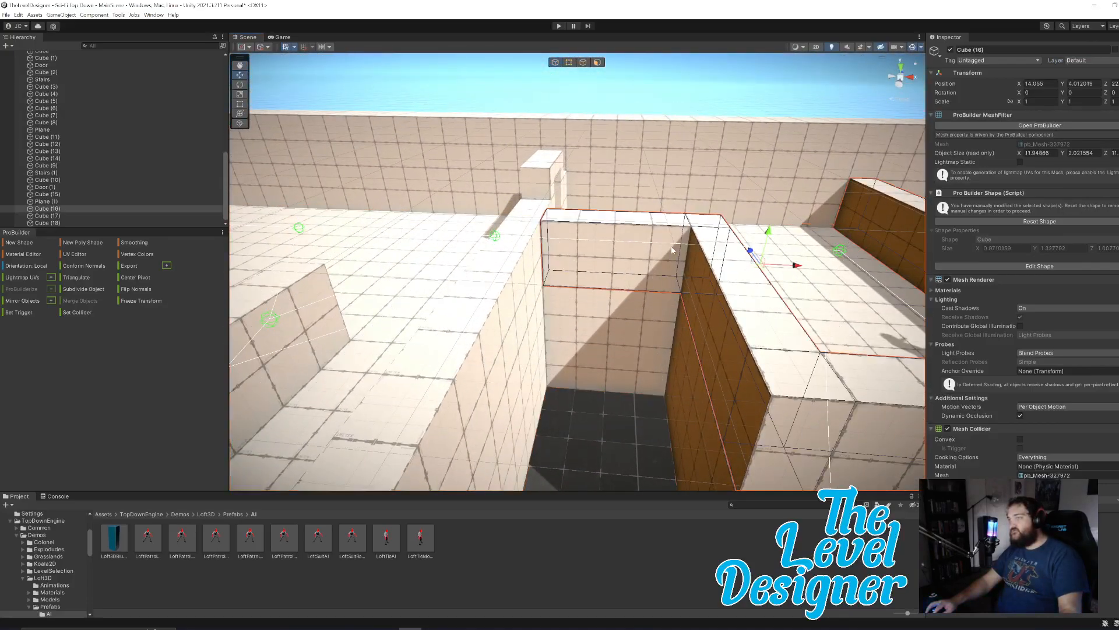
left_click(1094, 60)
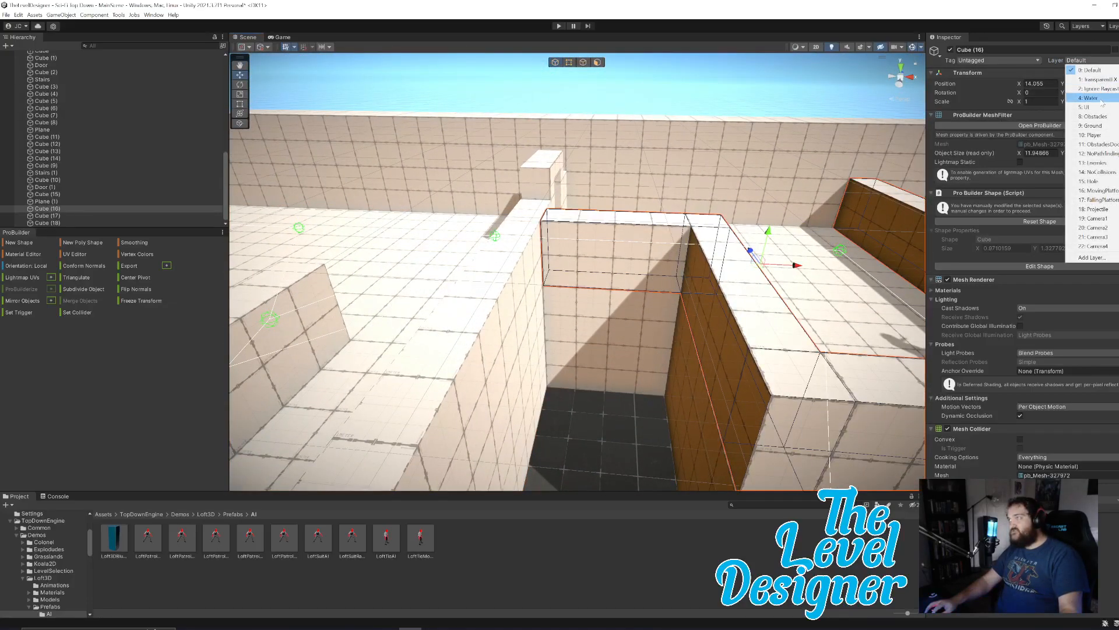
left_click(1096, 117)
Assign the Obstacles layer to Cube (10) beside the sunken corridor and to the small raised Plane (1).
left_click(526, 272)
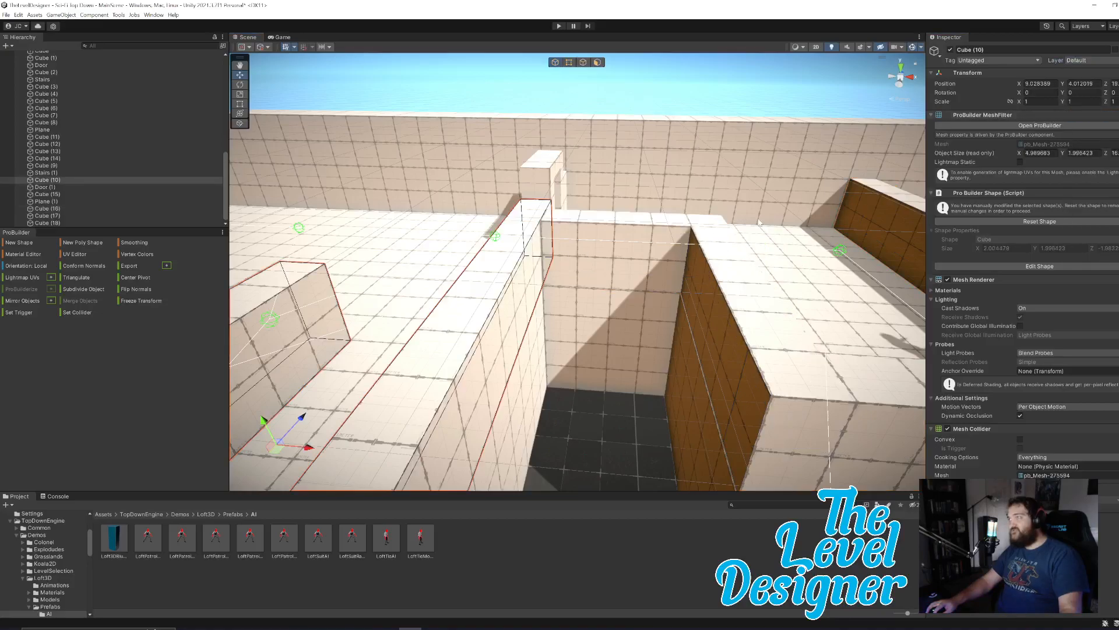
left_click(1082, 62)
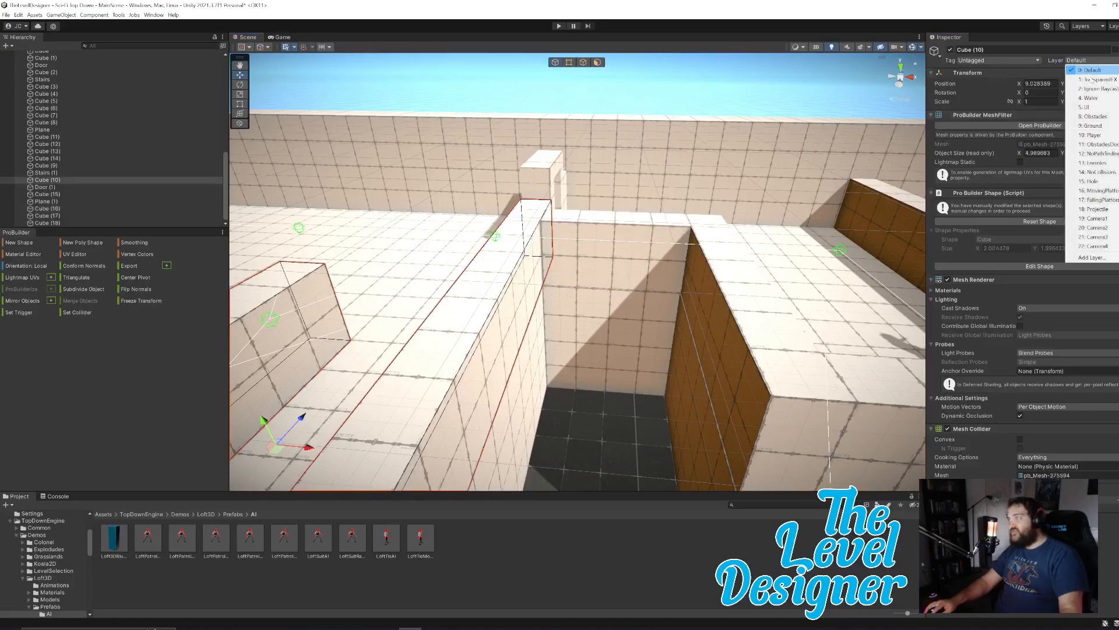
left_click(1096, 117)
left_click(554, 181)
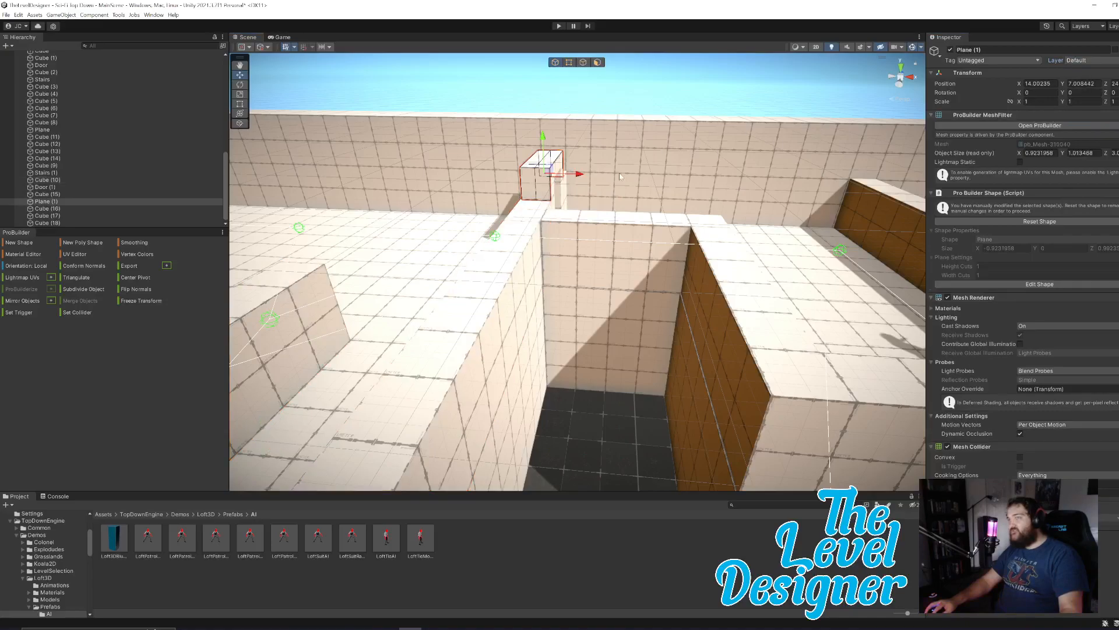
left_click(1083, 62)
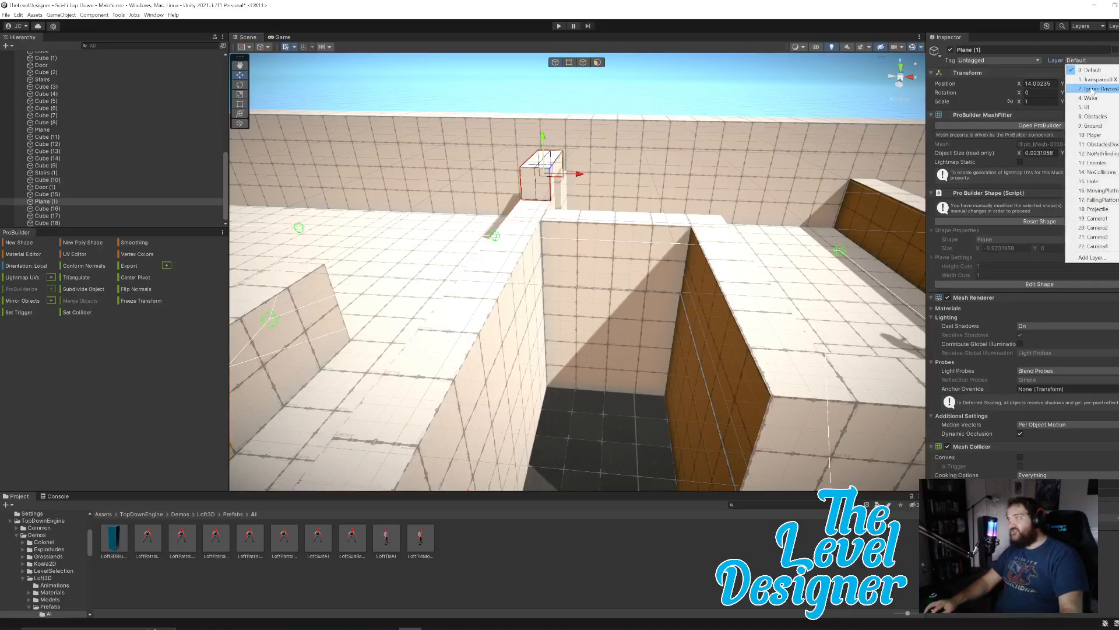
left_click(1097, 116)
Assign the Obstacles layer to the upper doorway, Door (1), and the adjoining block, Cube (15).
right_click_drag(711, 218, 512, 217)
left_click(525, 227)
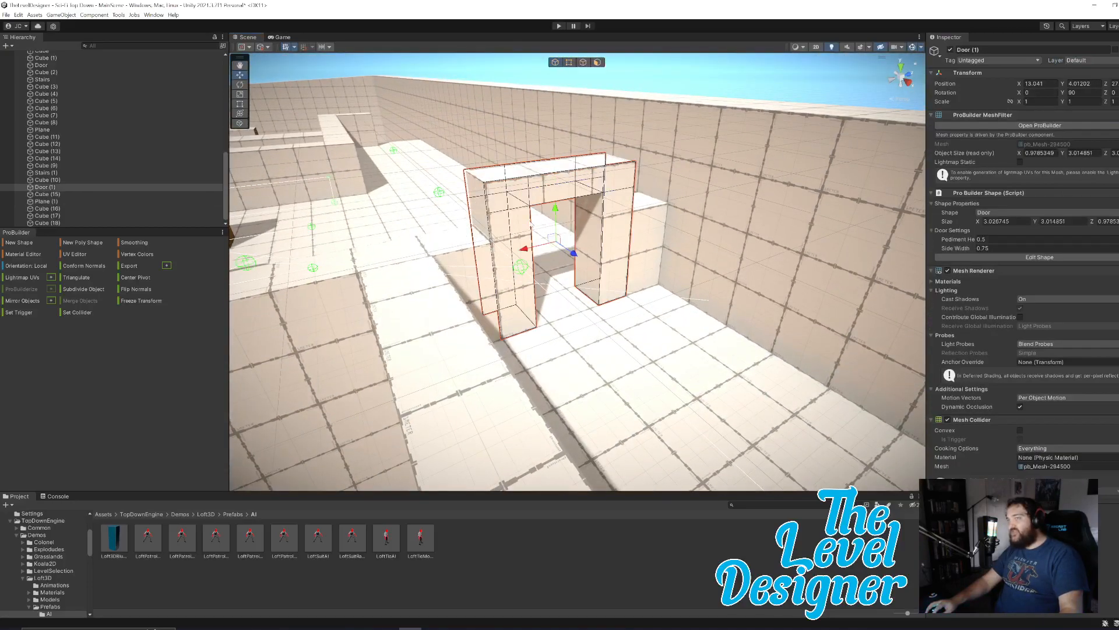
left_click(1075, 60)
left_click(1096, 117)
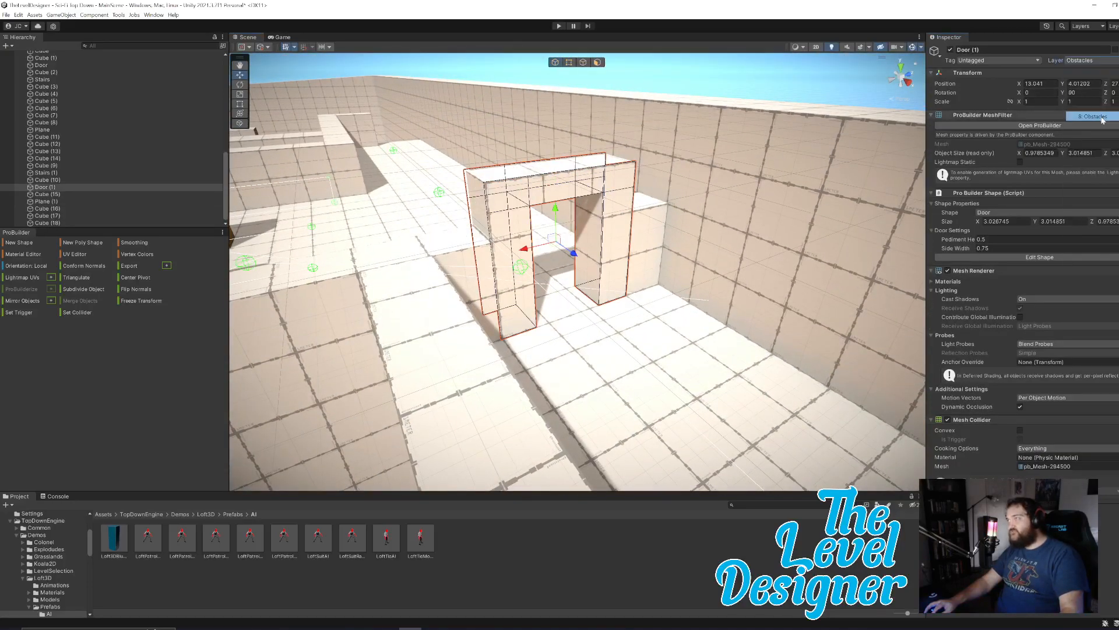
left_click(649, 229)
left_click(1088, 61)
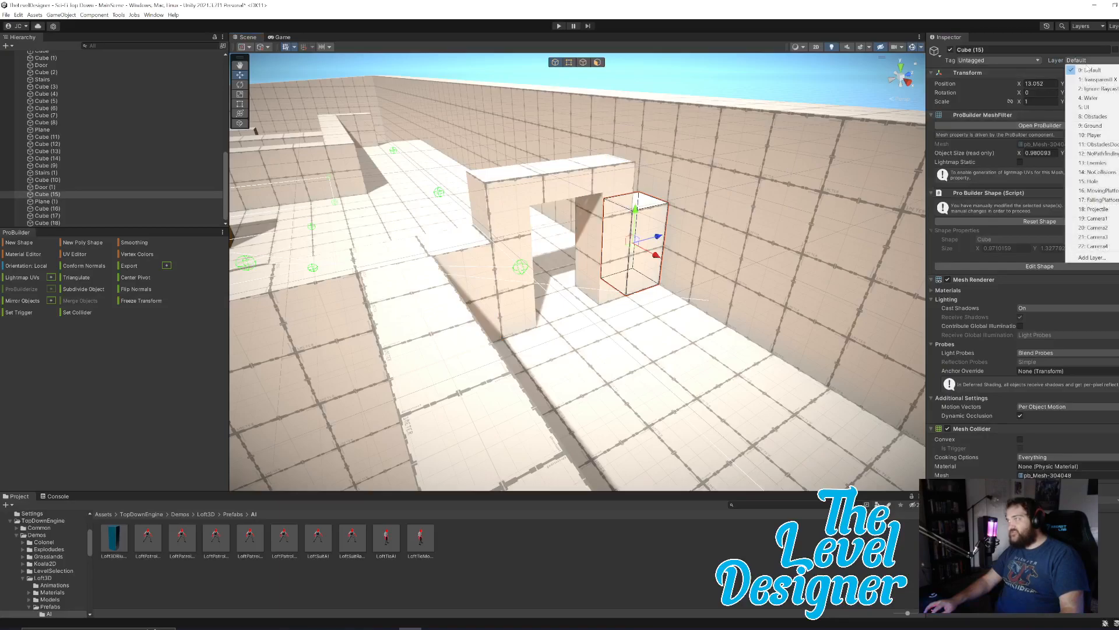
left_click(1107, 117)
Check the layer assignments of the outer wall, the upper doorway and the remaining walls across the level.
left_click(752, 198)
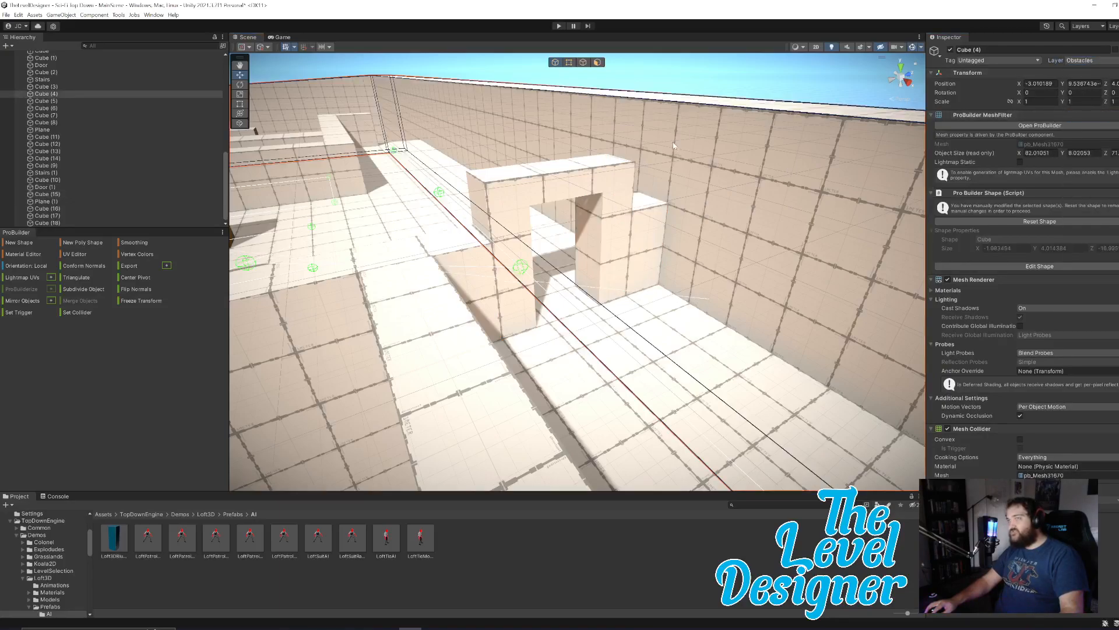
left_click(618, 241)
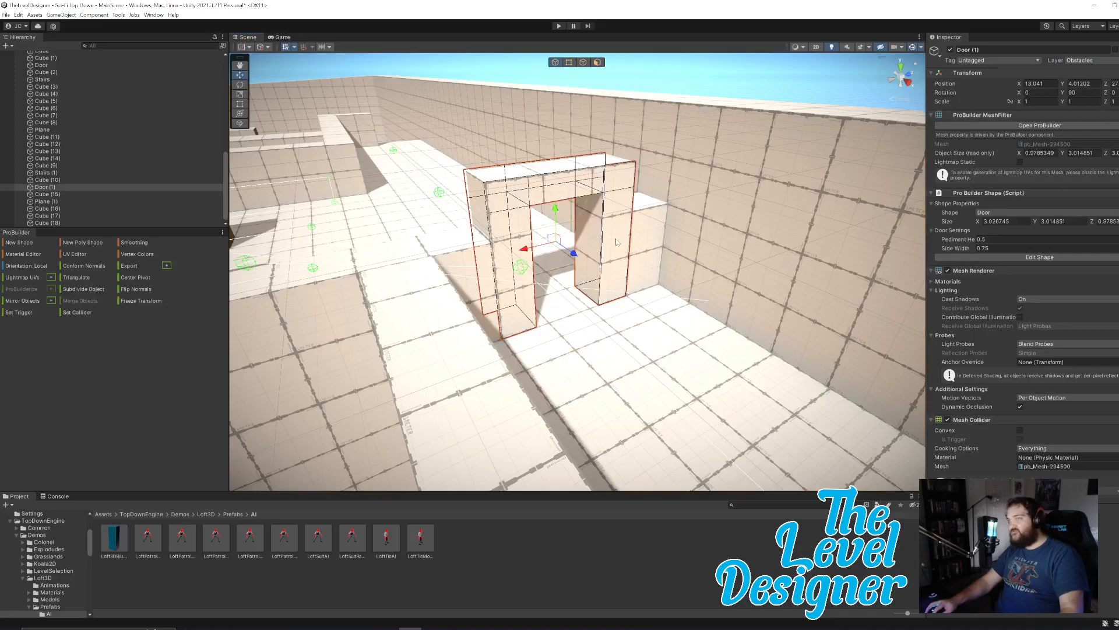
left_click(526, 171)
right_click_drag(679, 245, 518, 259)
left_click(518, 258)
left_click(570, 307)
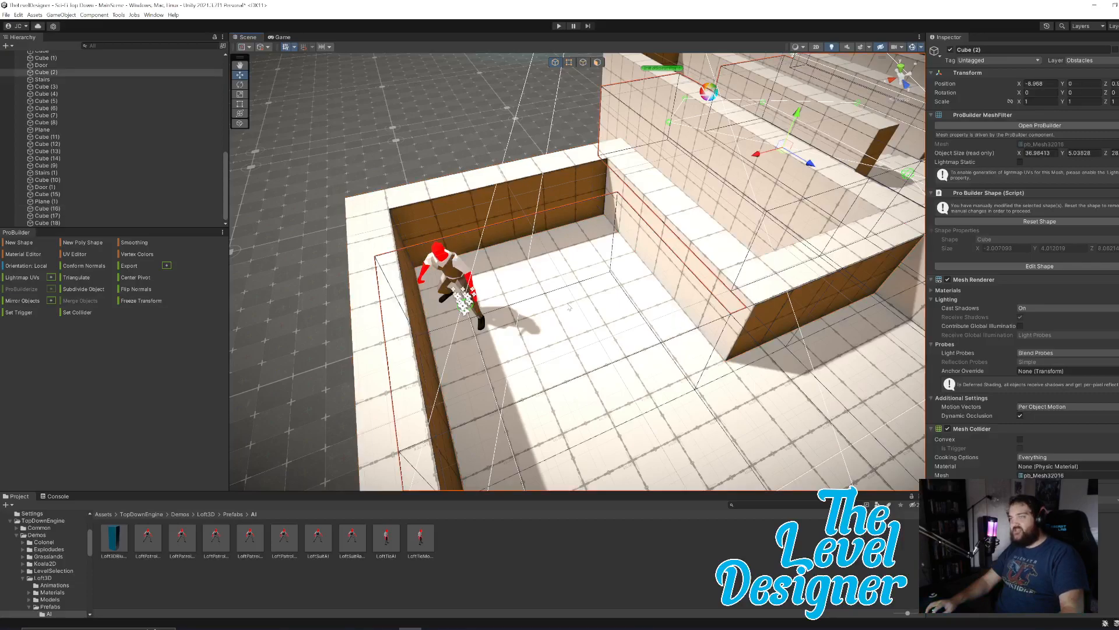
right_click_drag(656, 390, 678, 325)
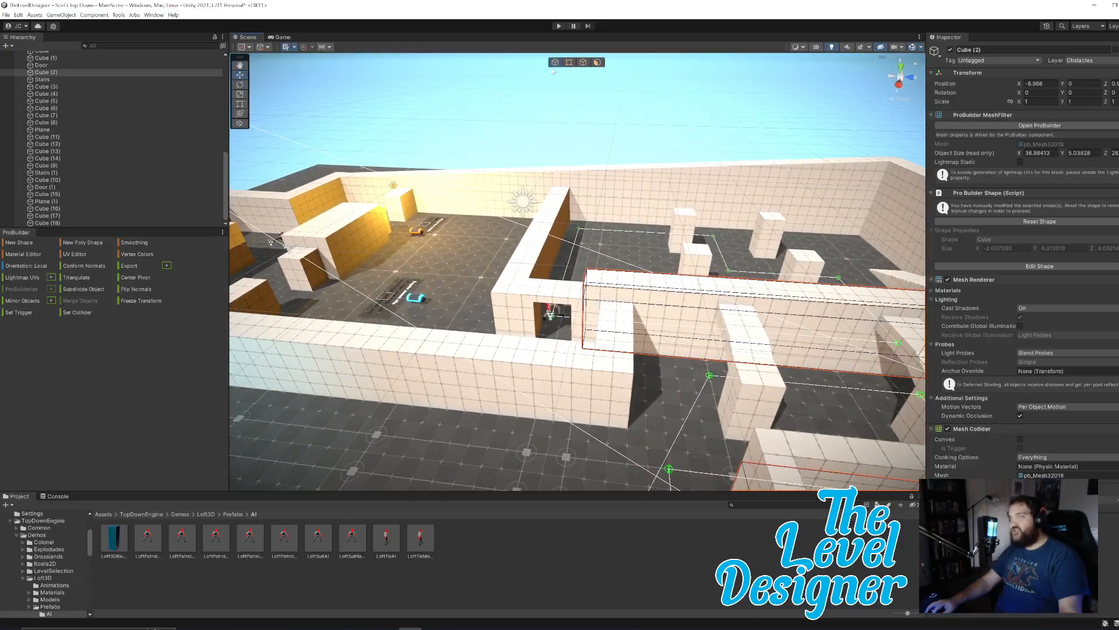
Start a playtest and walk the character through the first room to collect the dash ability.
left_click(558, 26)
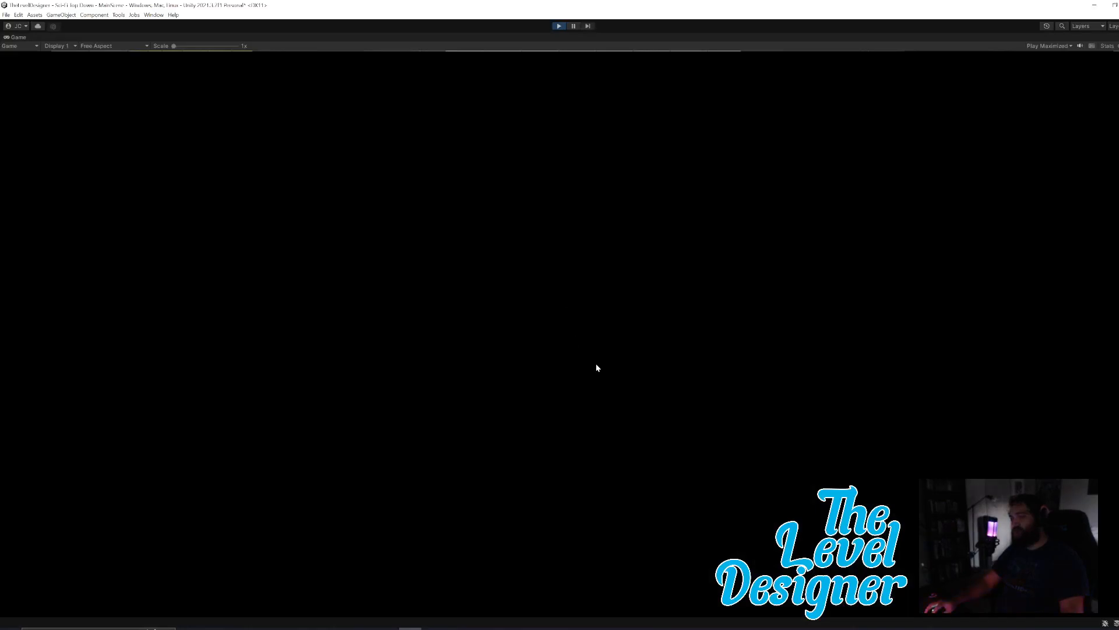
key("w")
key("a")
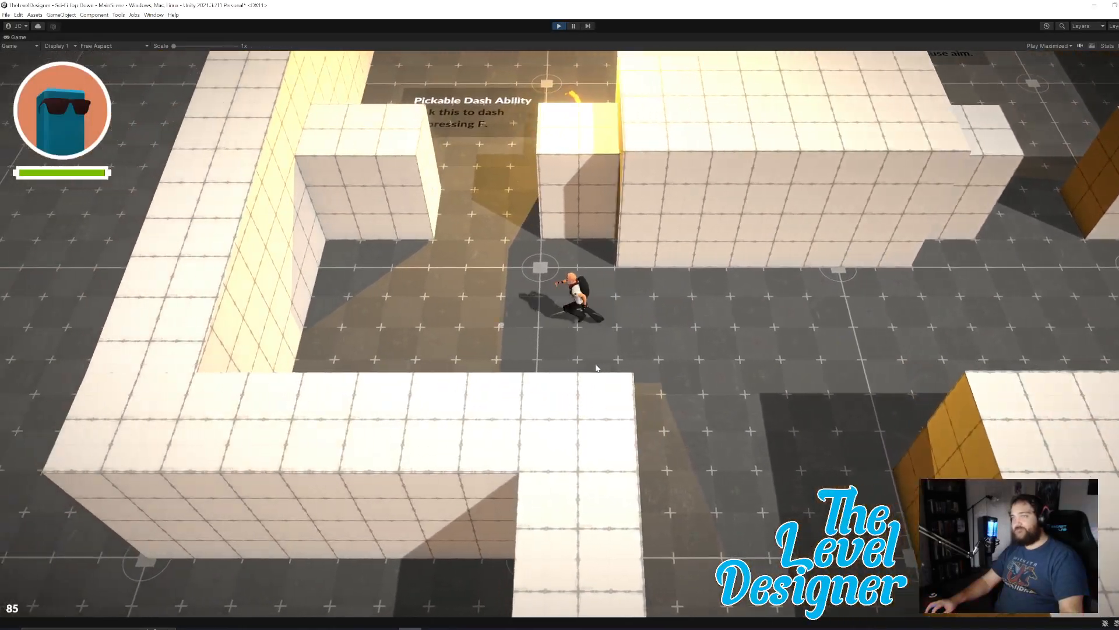
key("w")
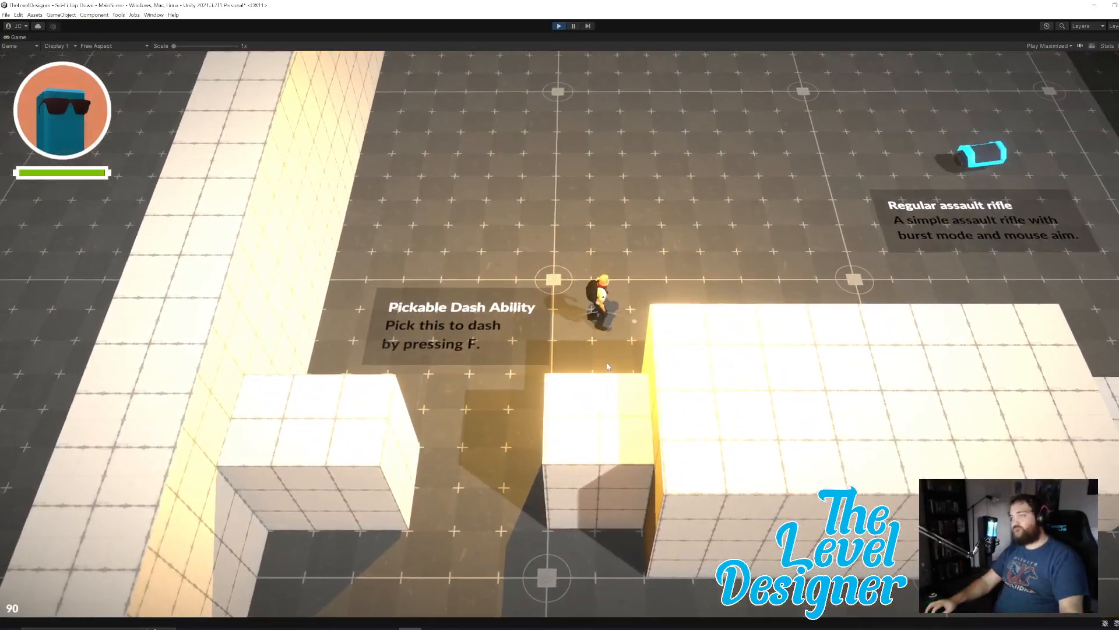
key("w")
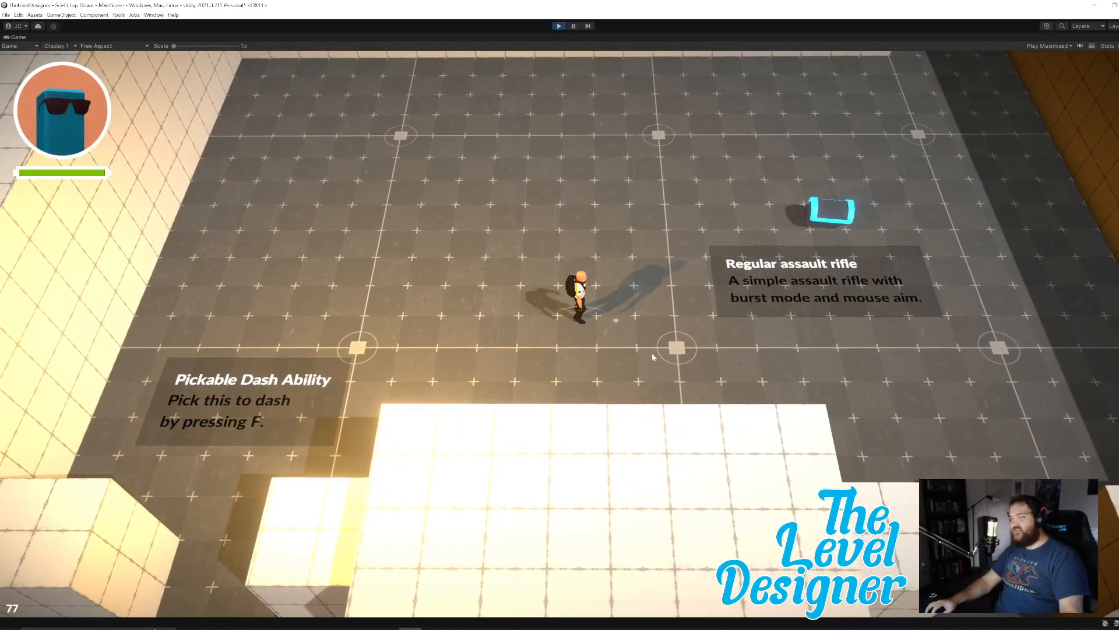
Pick up the regular assault rifle and run the character into the corridor beyond the first room.
key("d")
key("w")
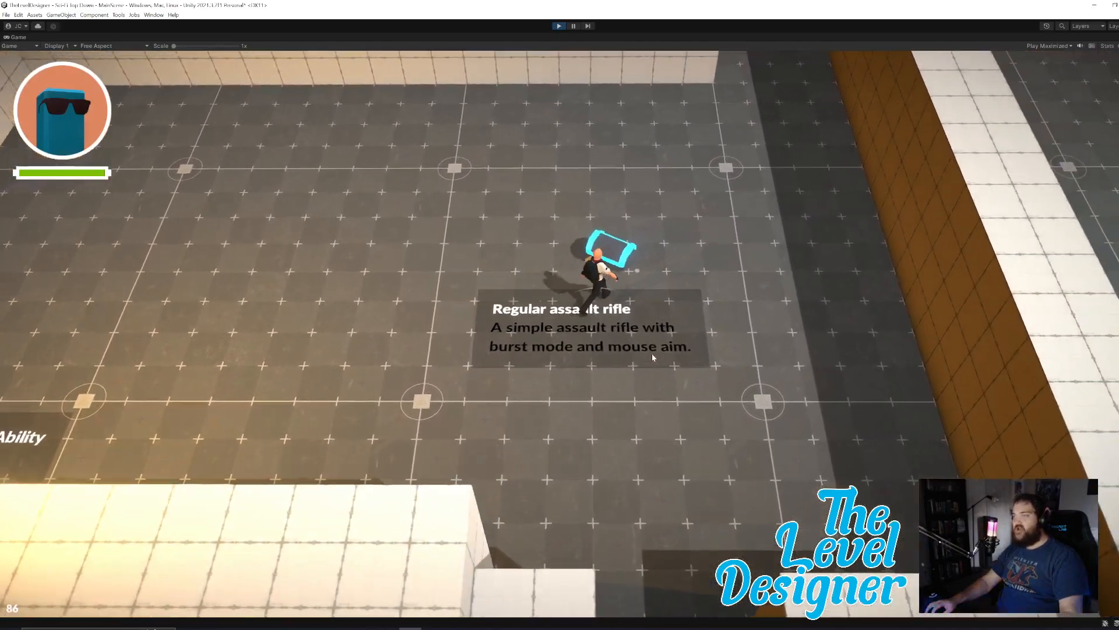
key("w")
left_click(633, 163)
key("w")
key("d")
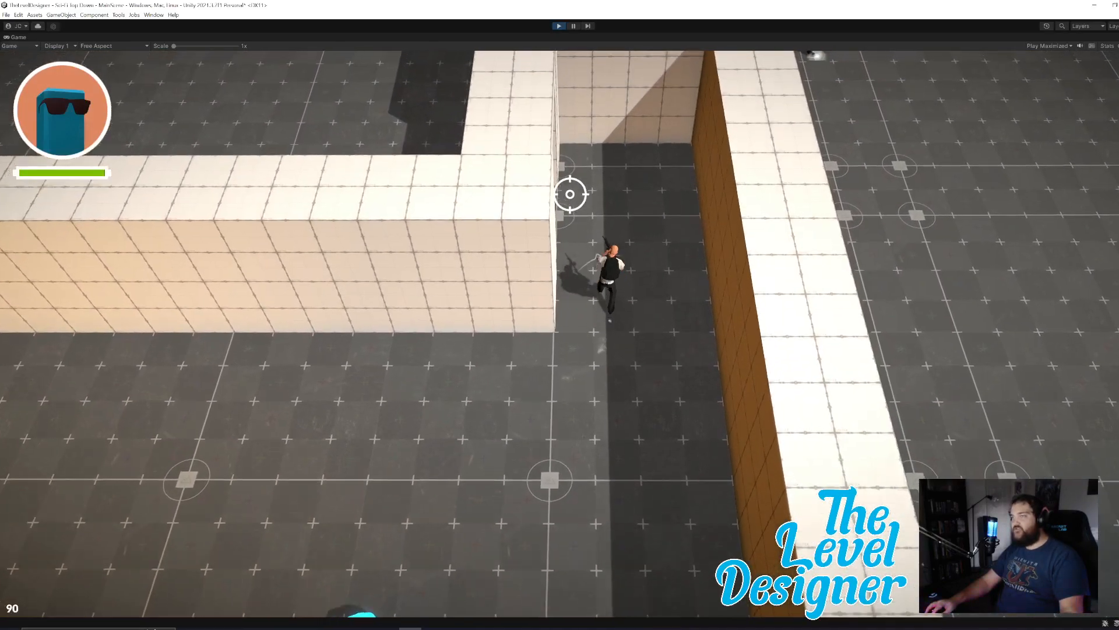
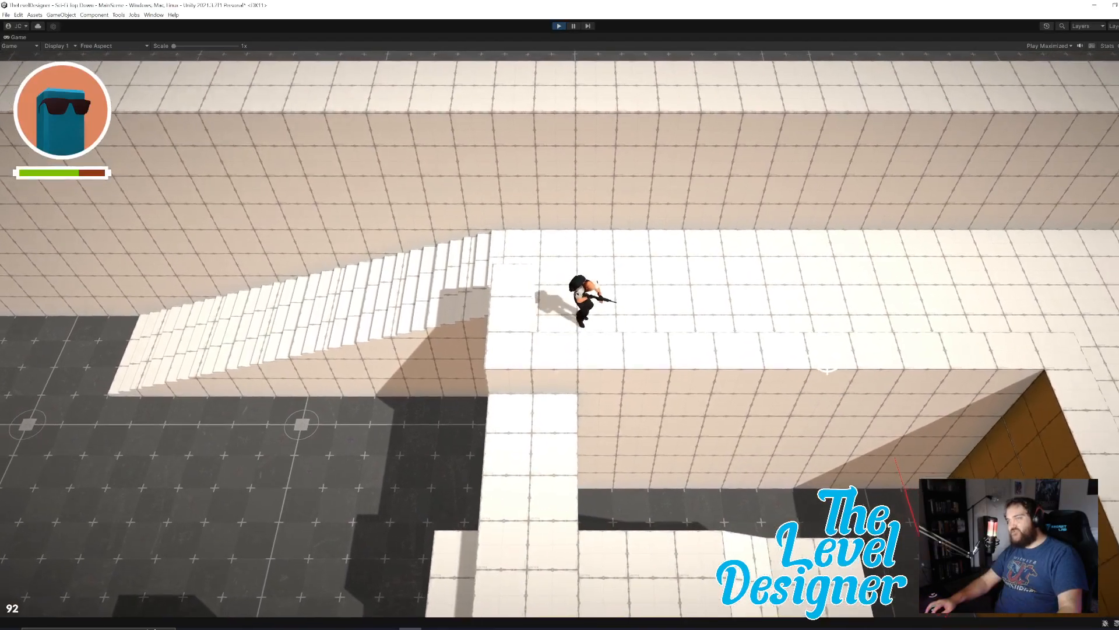
Run the character along the raised walkway into the walled balcony above the patrolling enemy, then end the playtest.
key("d")
left_click_drag(804, 373, 598, 446)
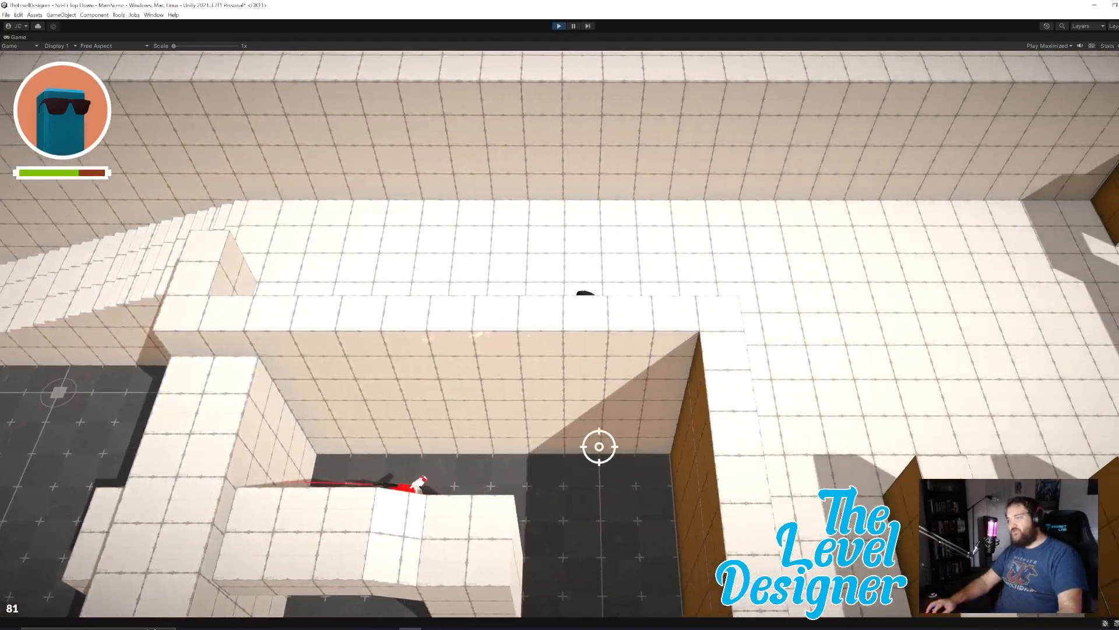
key("d")
key("s")
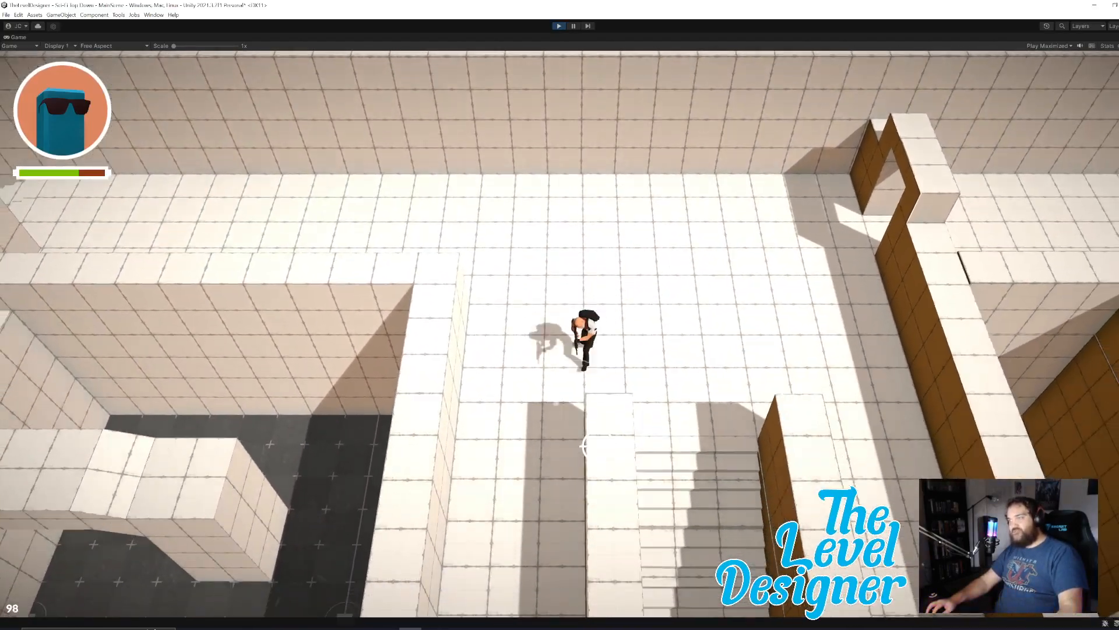
left_click(599, 446)
key("s")
left_click(599, 446)
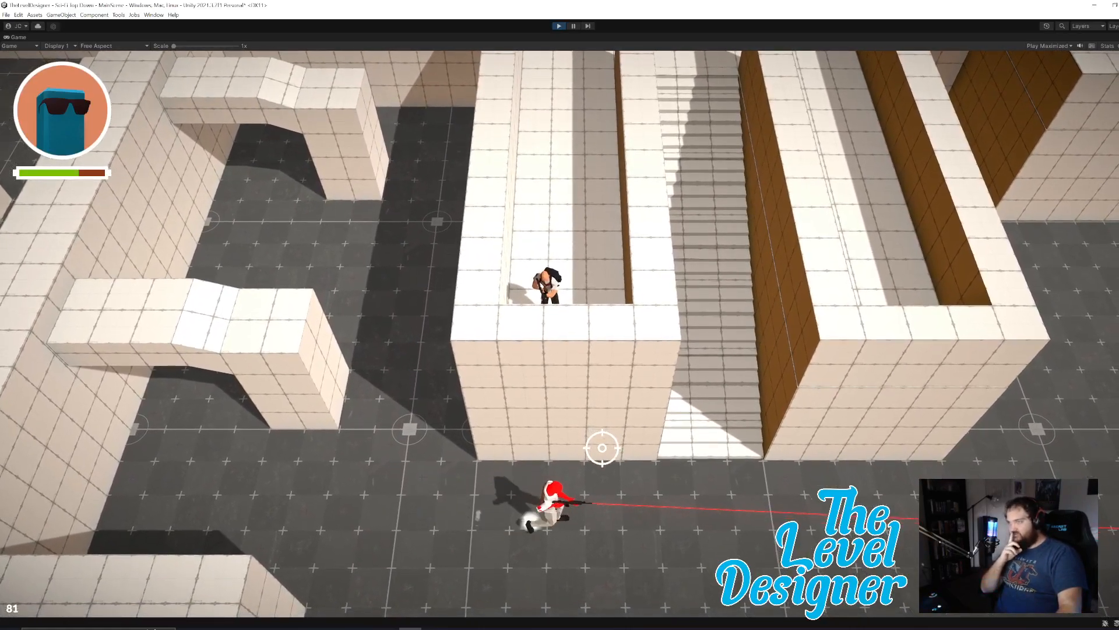
key("w")
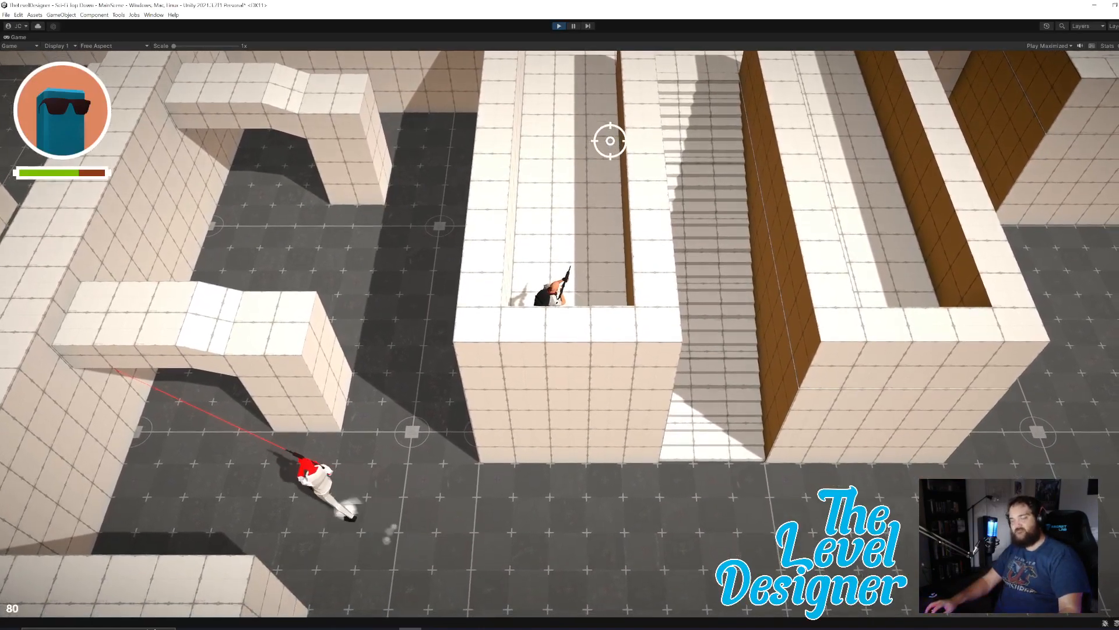
key("Escape")
left_click(559, 26)
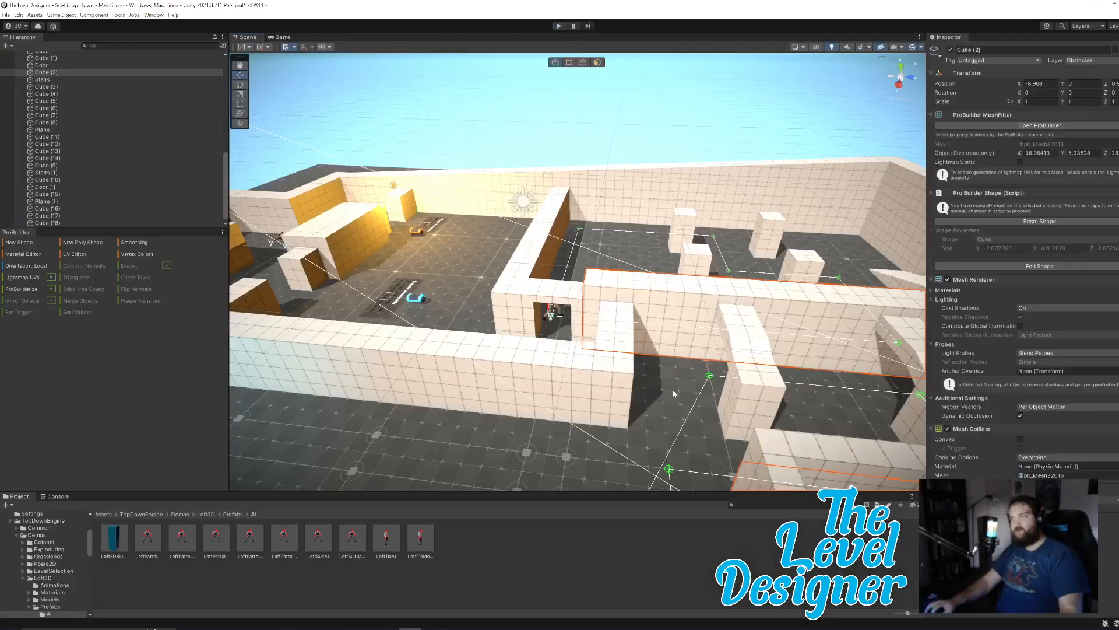
Examine the patrol path beside the stairs, the LoftPatrolAndPathfinderAI prefab and the weapon picker's settings.
right_click_drag(674, 394, 760, 318)
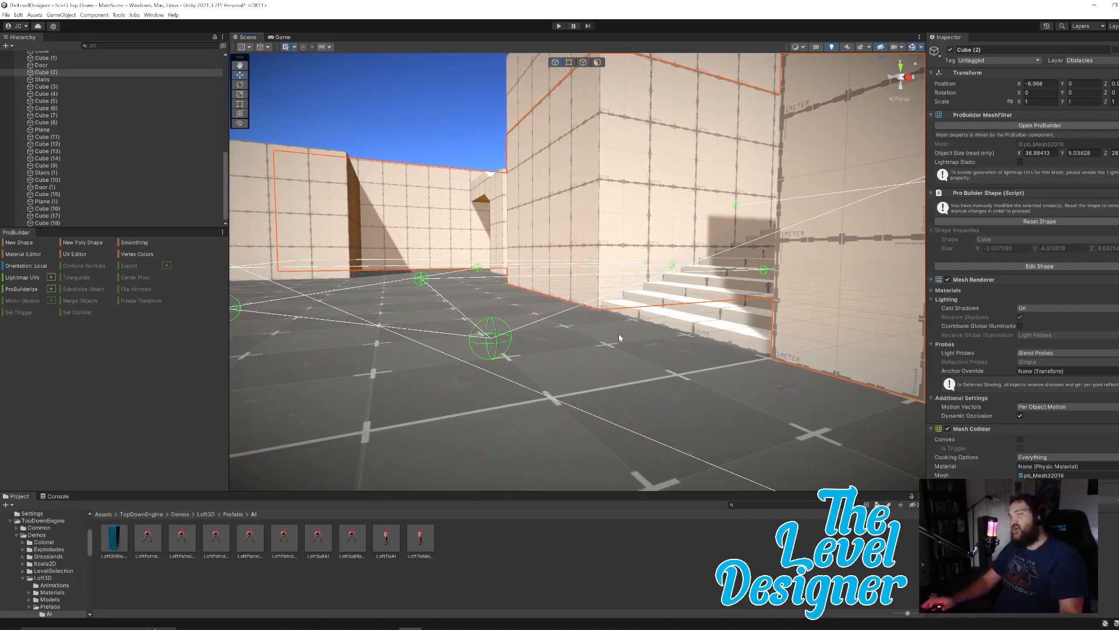
right_click_drag(547, 323, 592, 304)
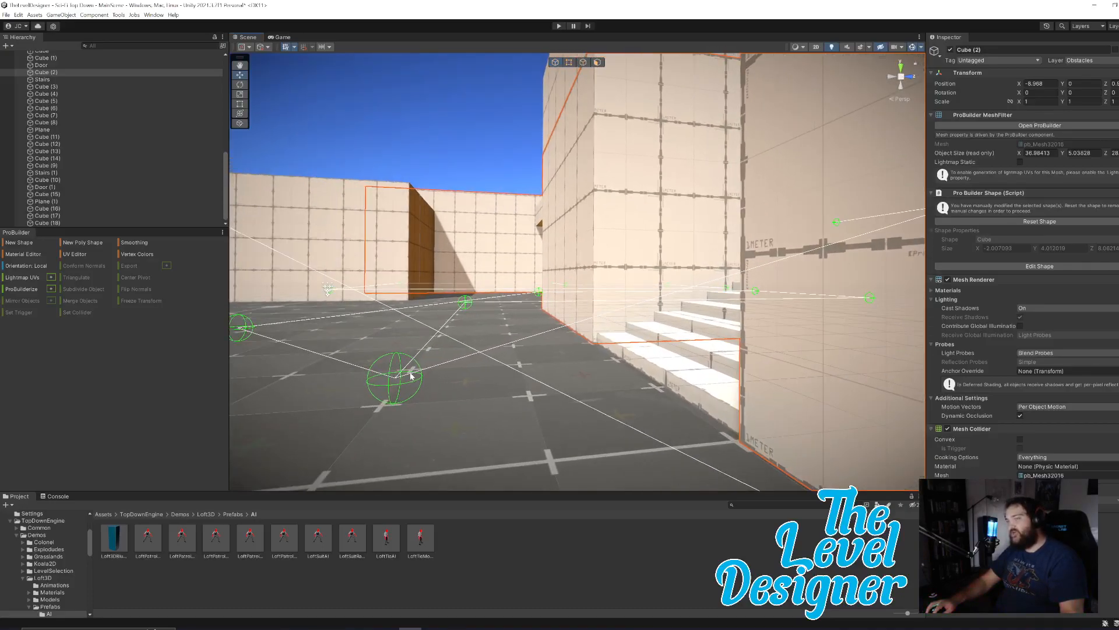
left_click(149, 536)
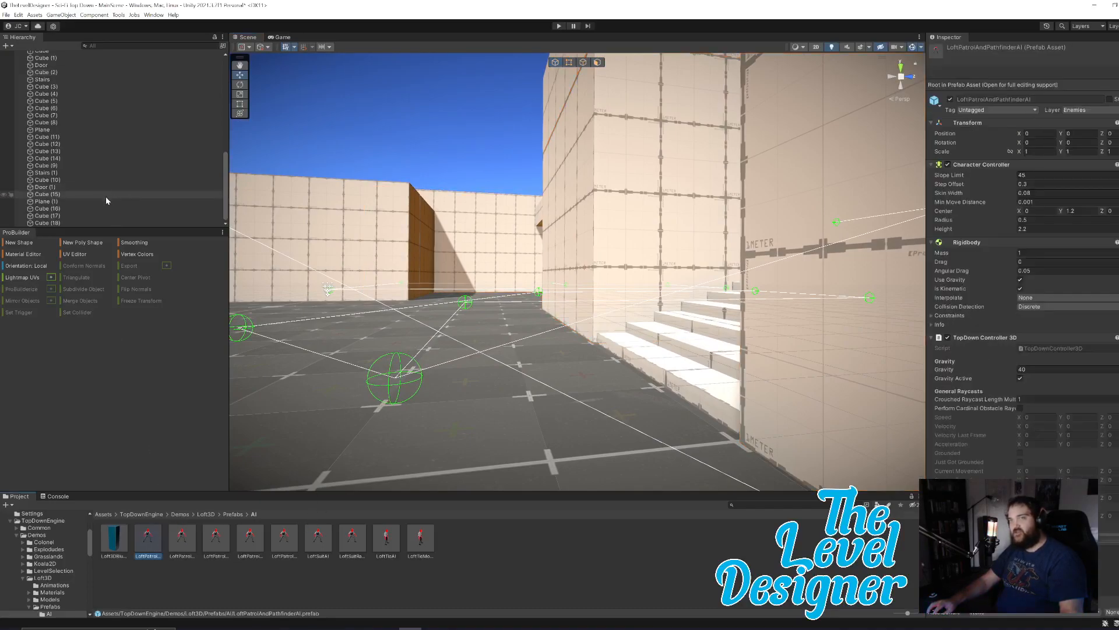
scroll(106, 170, "up", 10)
scroll(104, 170, "down", 10)
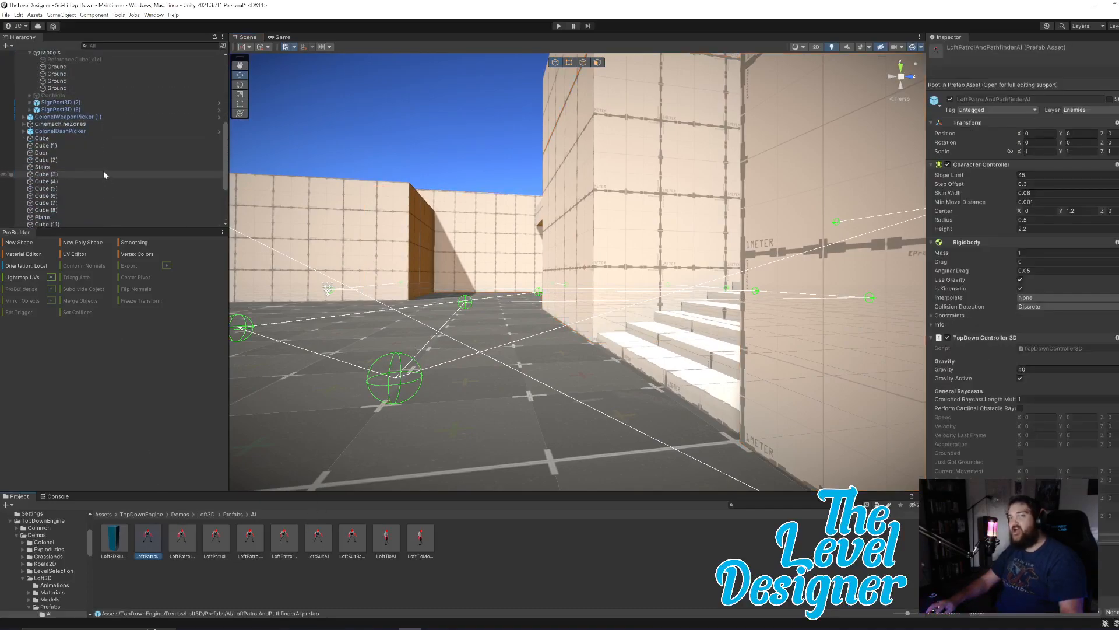
left_click(89, 110)
left_click(89, 118)
scroll(110, 134, "up", 10)
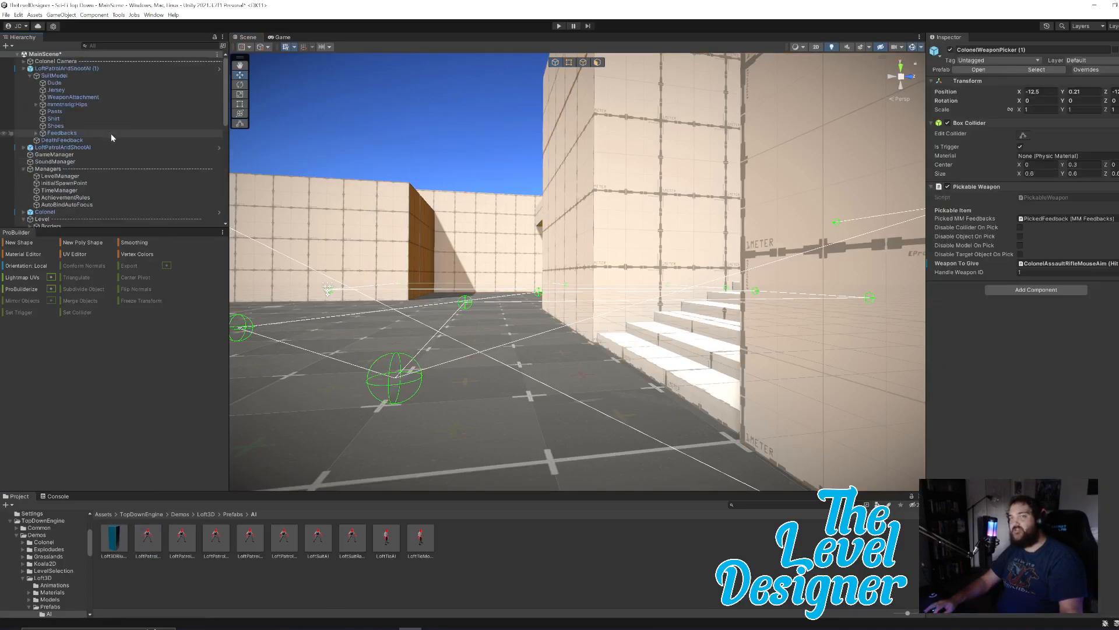
Set the Z position of path Element 10 on LoftPatrolAndShootAI (1) to -12.5.
left_click(100, 69)
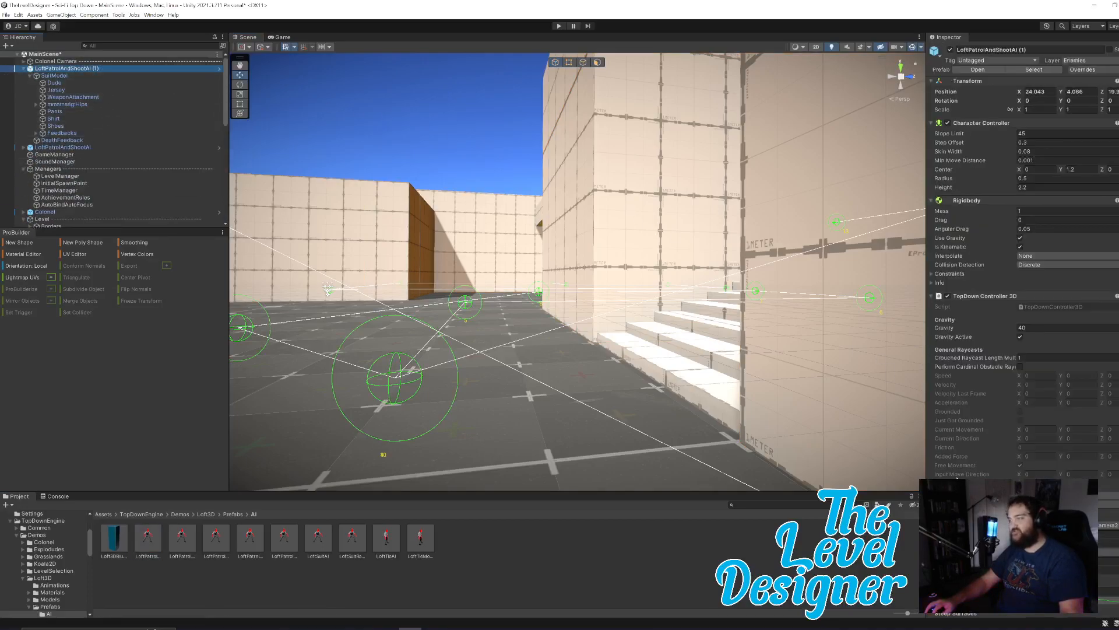
scroll(1029, 408, "down", 10)
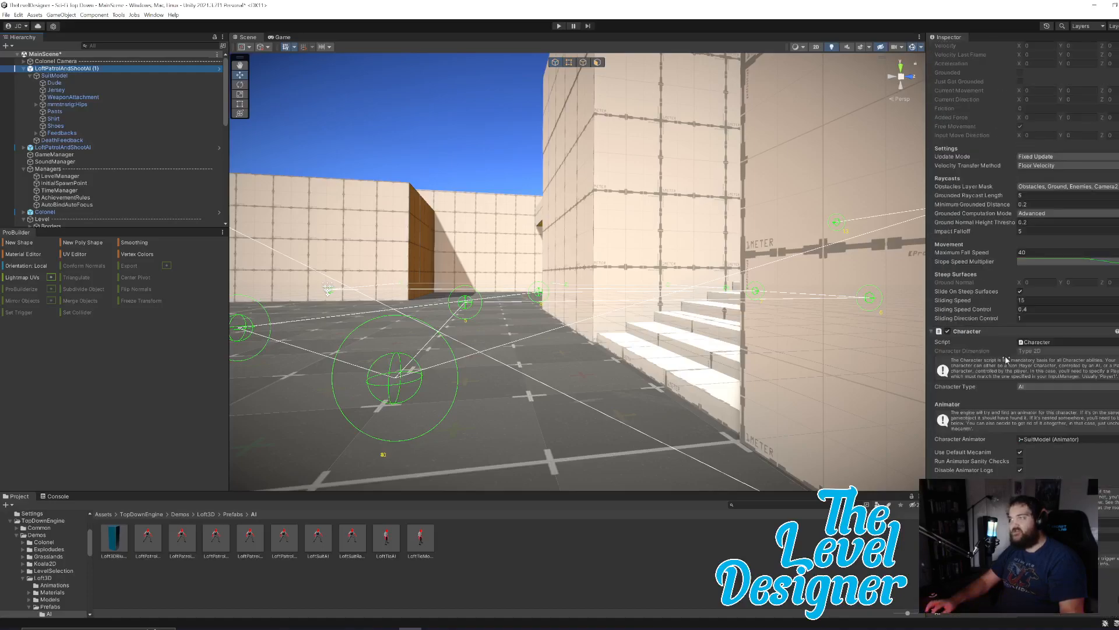
scroll(1051, 459, "down", 10)
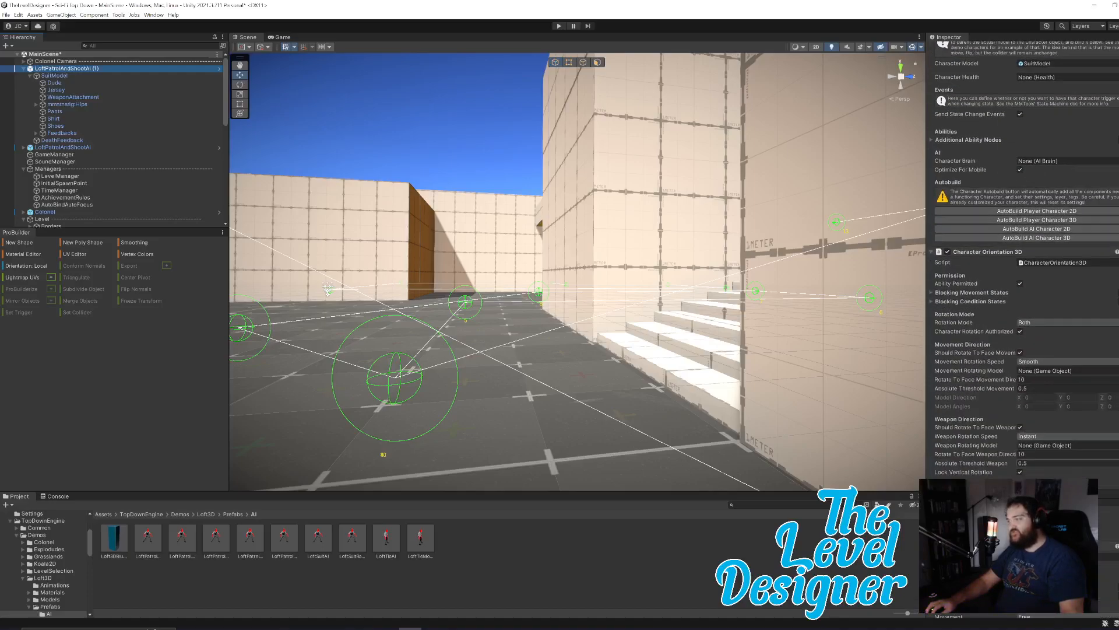
scroll(1079, 453, "down", 15)
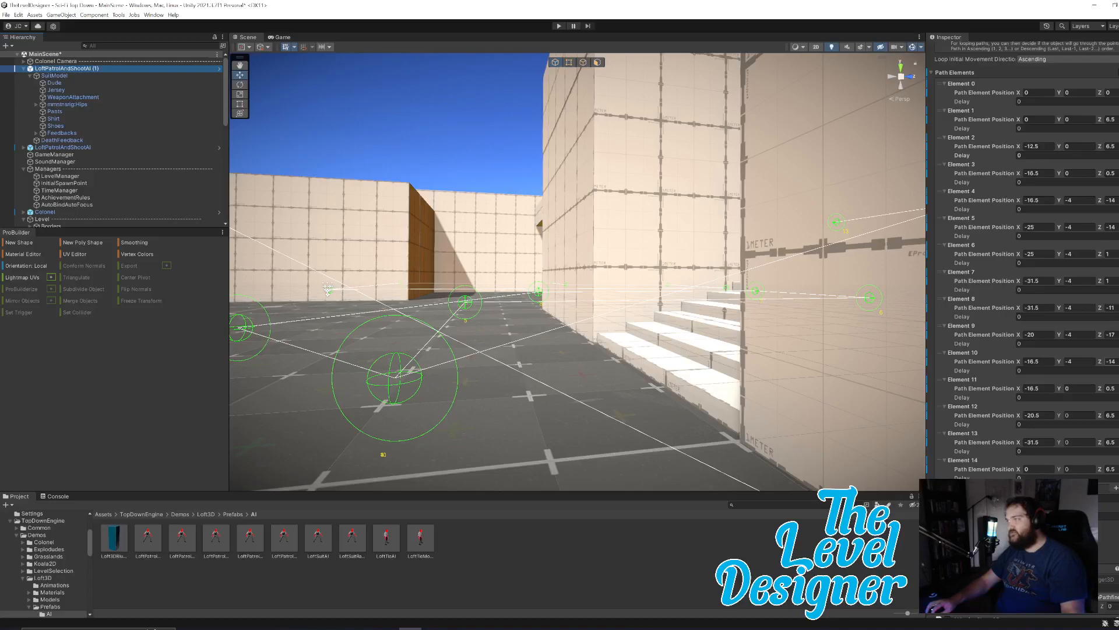
left_click_drag(1101, 362, 1118, 362)
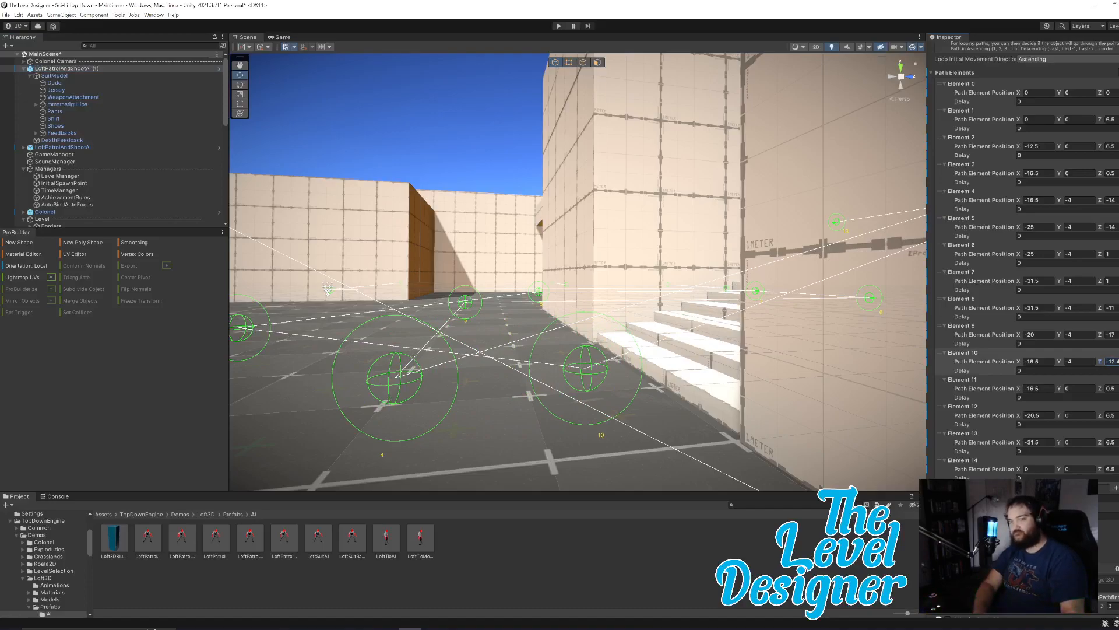
key("BackSpace")
key("BackSpace")
type("5")
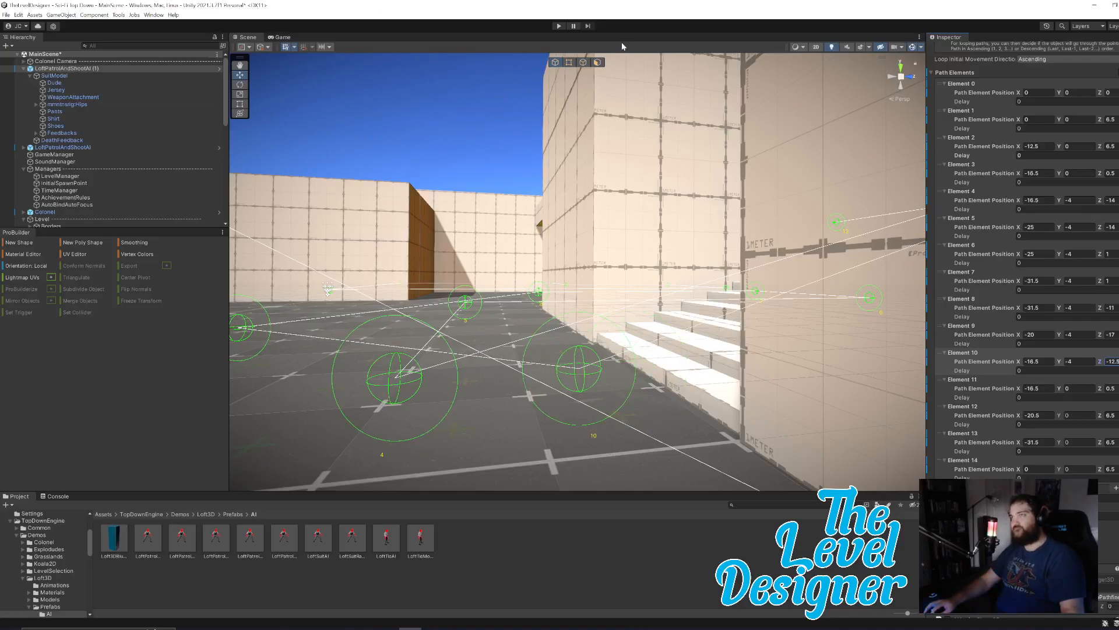
Save the scene and the project.
left_click(6, 15)
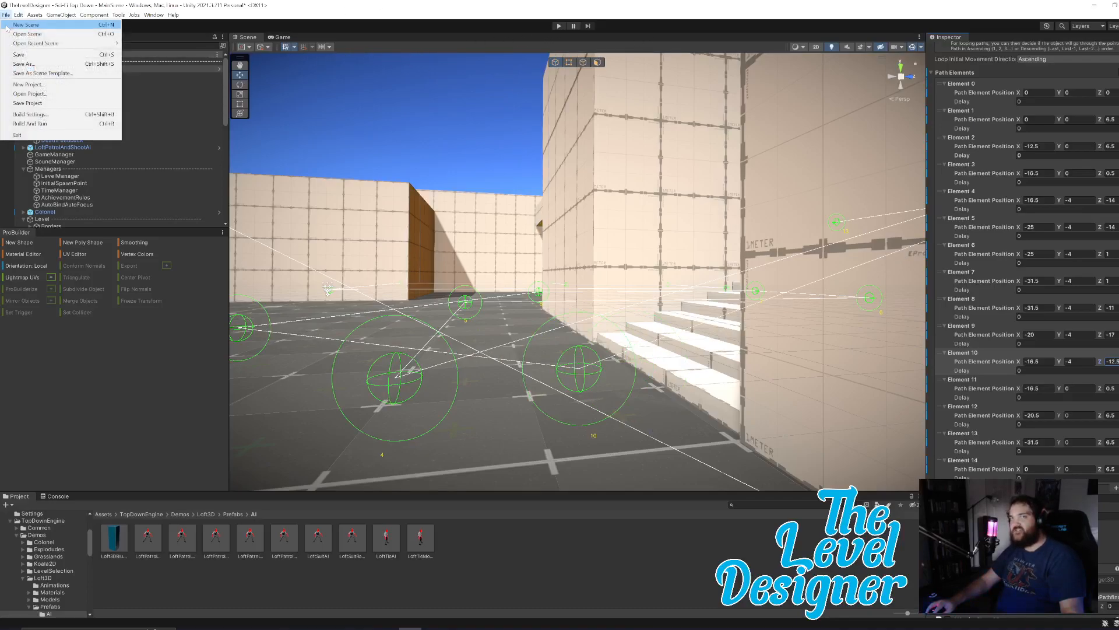
left_click(20, 55)
left_click(7, 15)
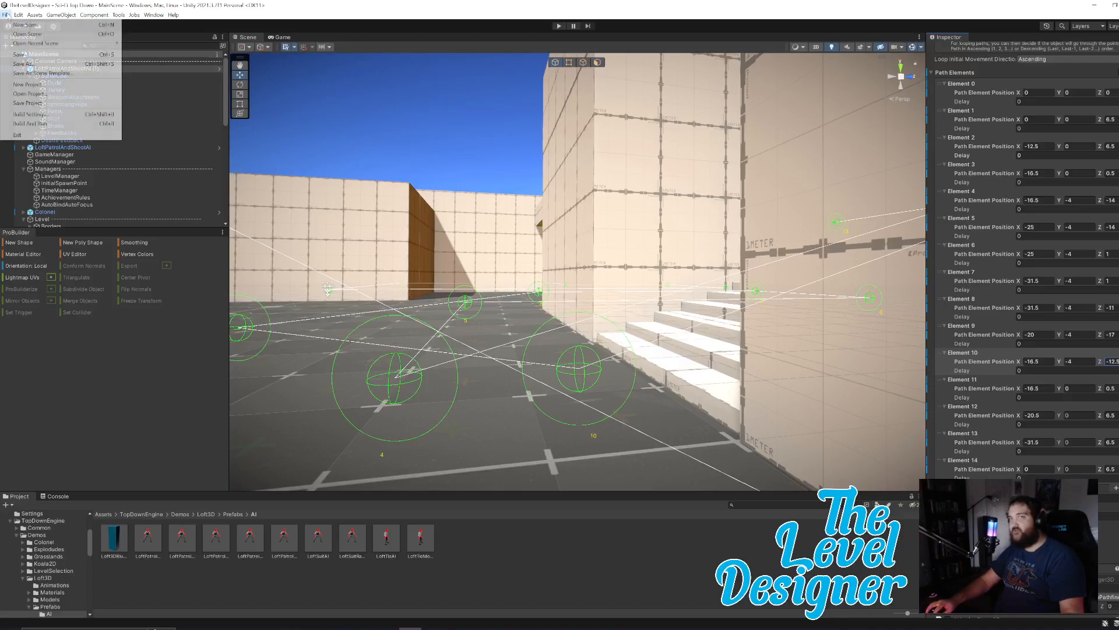
left_click(36, 104)
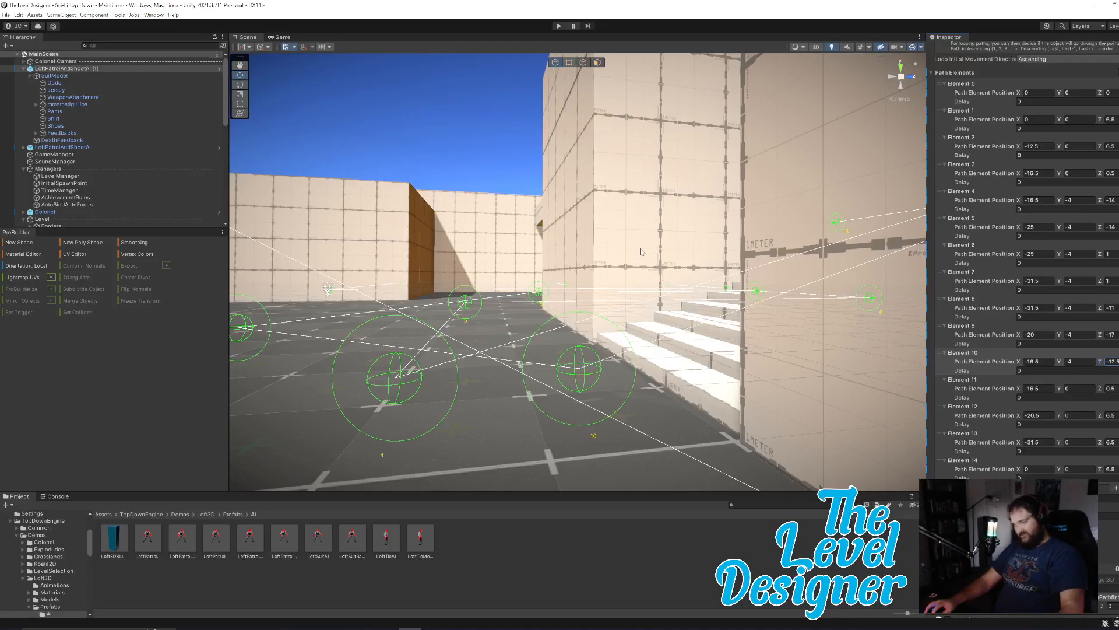
Start a new playtest and run the character through the first room to pick up the regular assault rifle.
right_click_drag(693, 287, 521, 349)
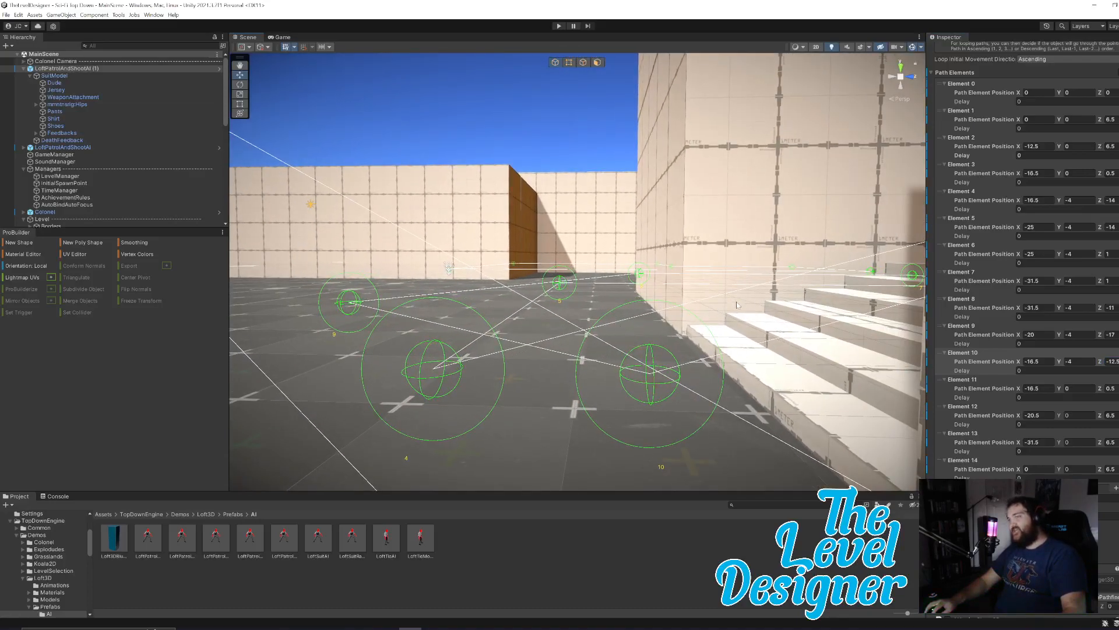
right_click_drag(583, 170, 787, 329)
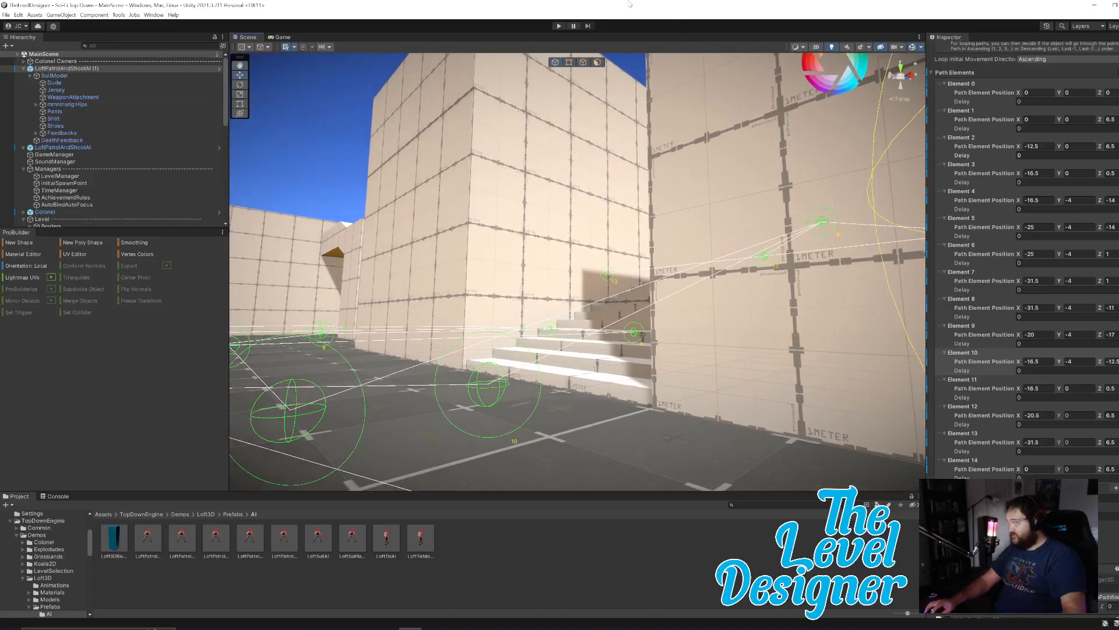
left_click(559, 26)
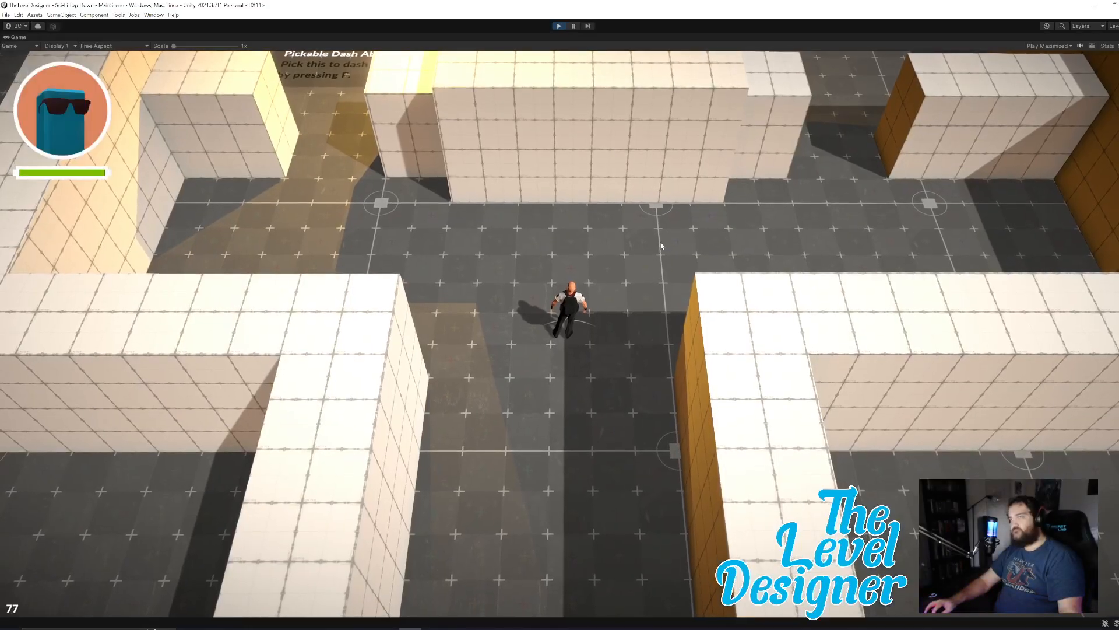
key("w")
key("a")
key("w")
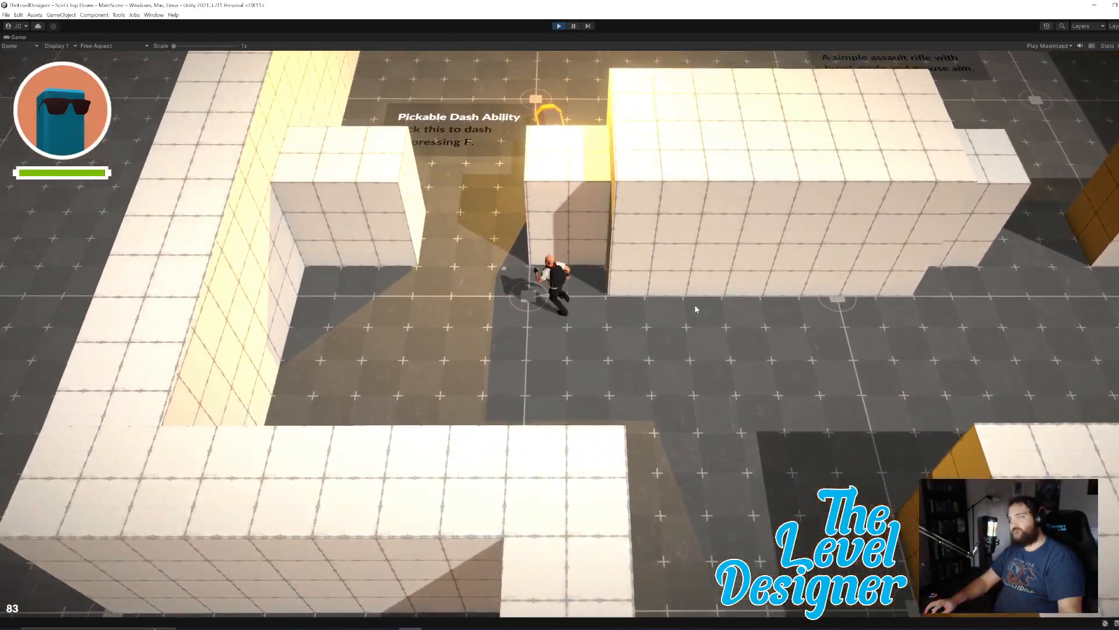
key("w")
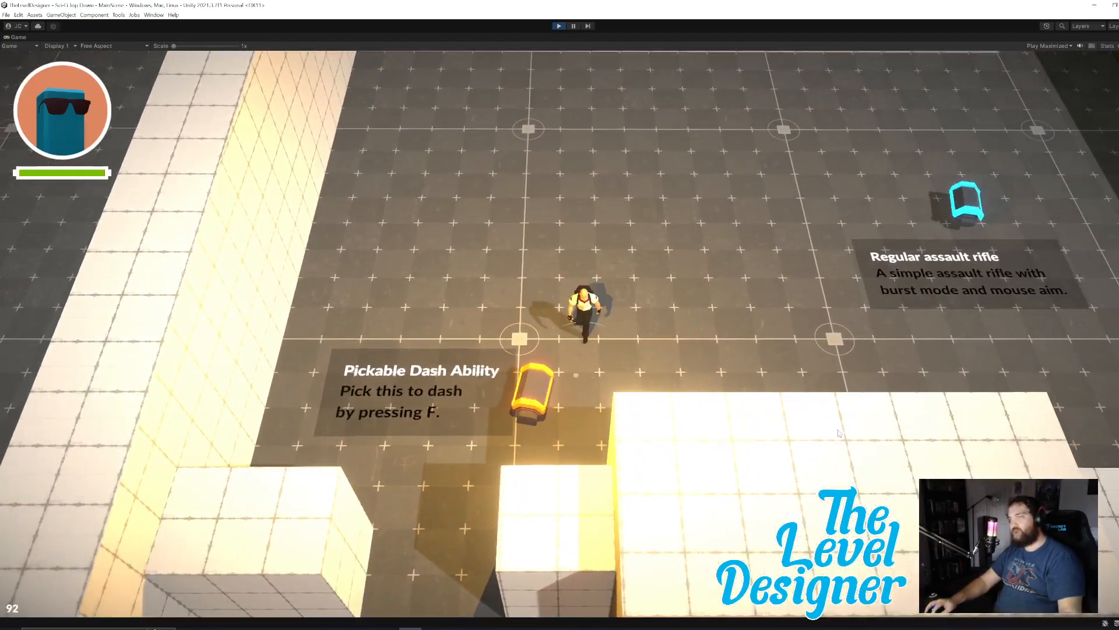
key("d")
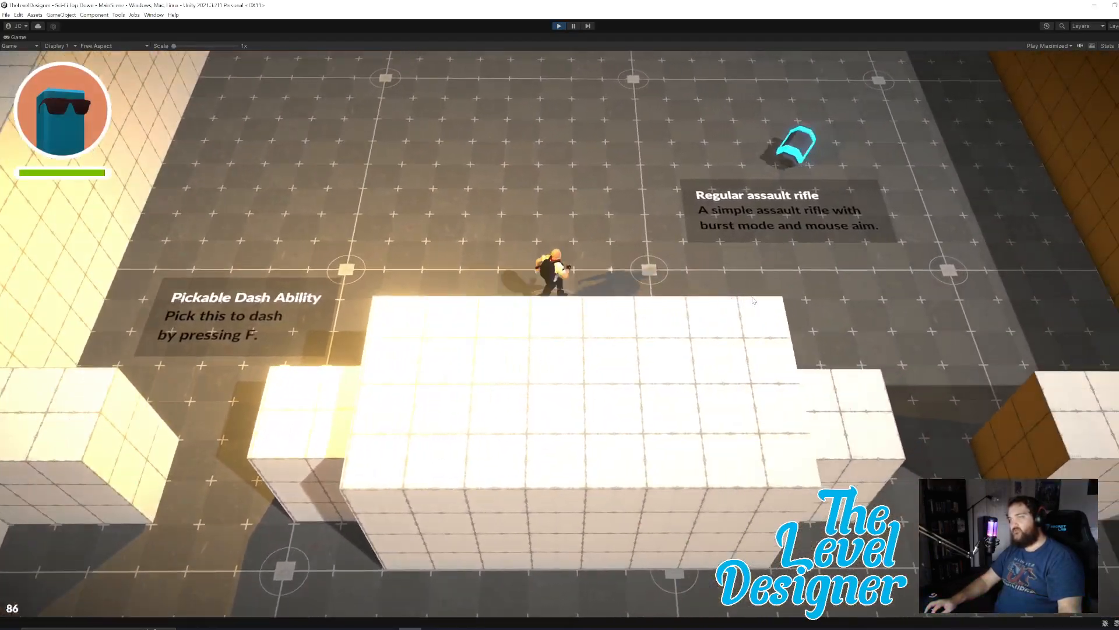
key("w")
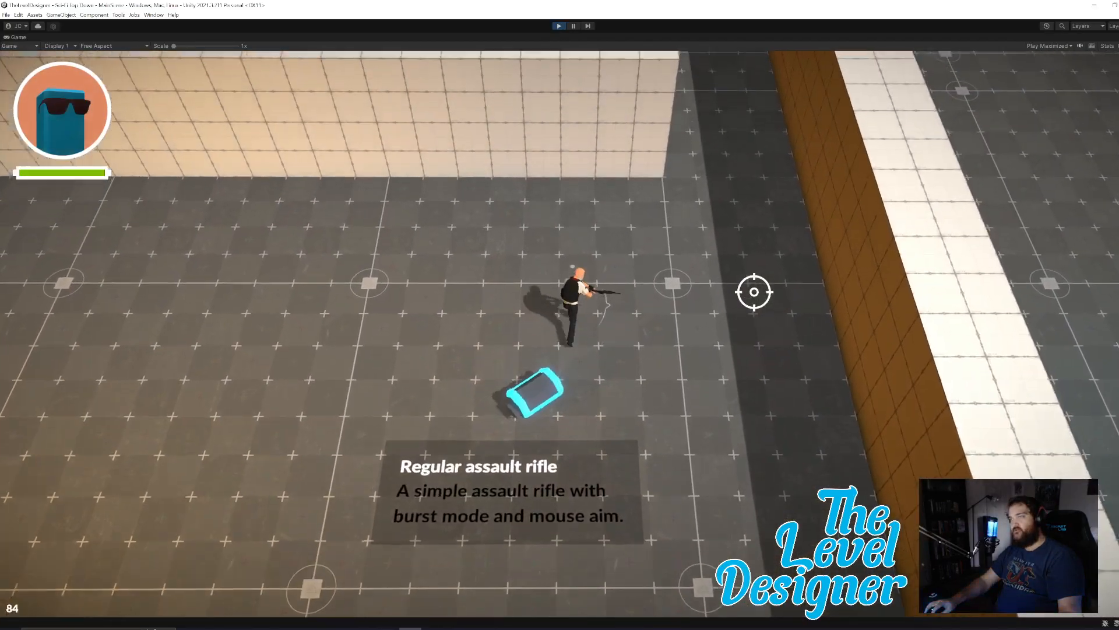
Run into the corridor beyond the first room and fire the rifle while sheltering behind its end wall.
key("w")
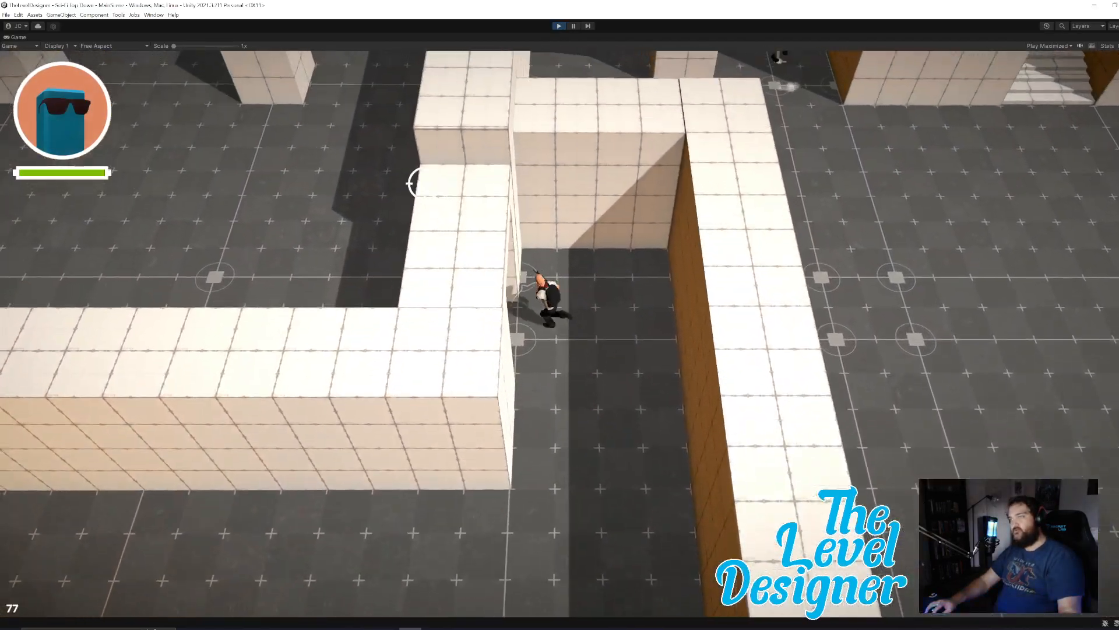
key("w")
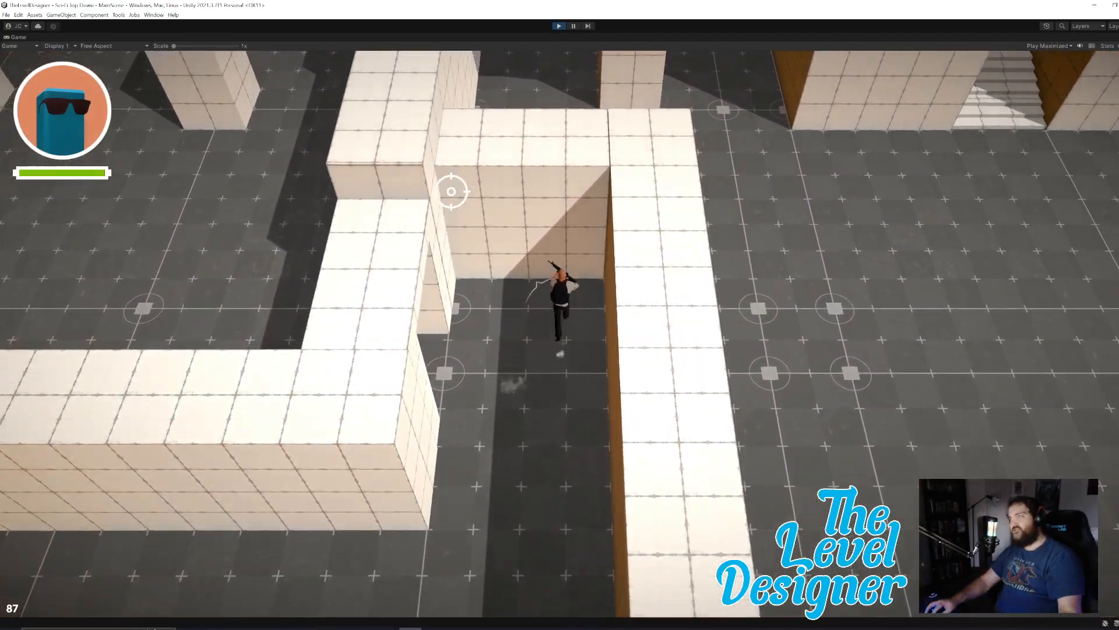
left_click(451, 191)
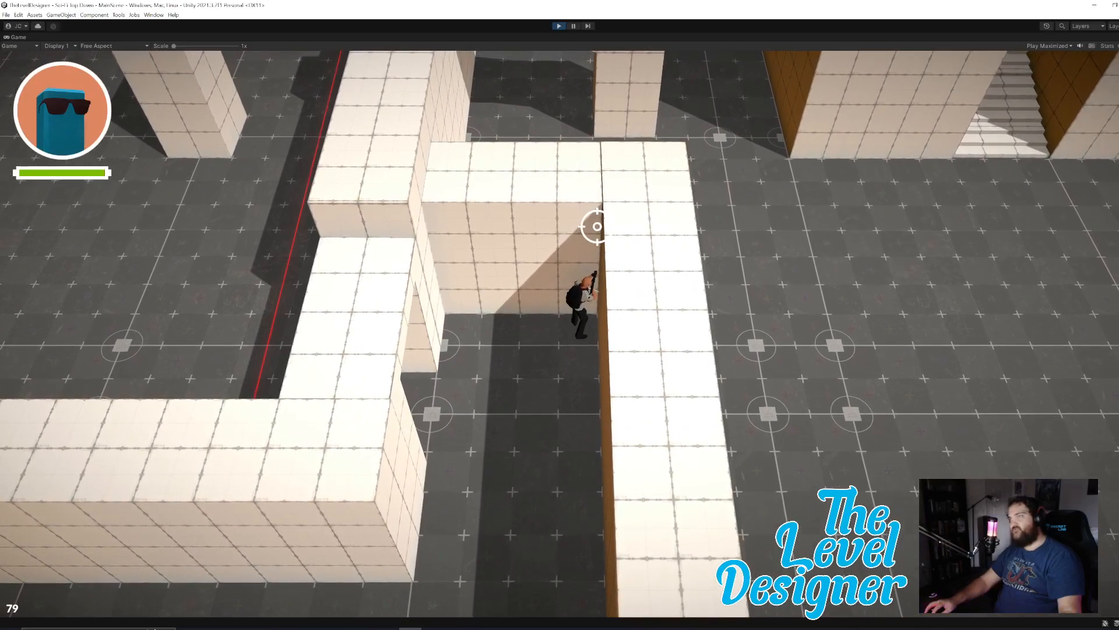
key("a")
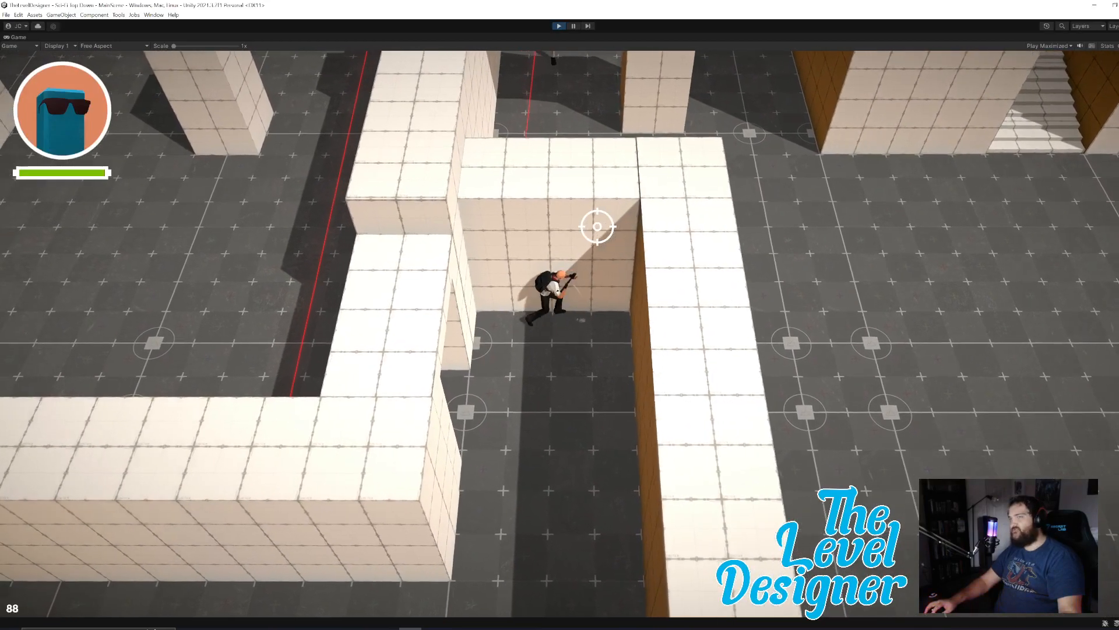
key("d")
left_click(597, 227)
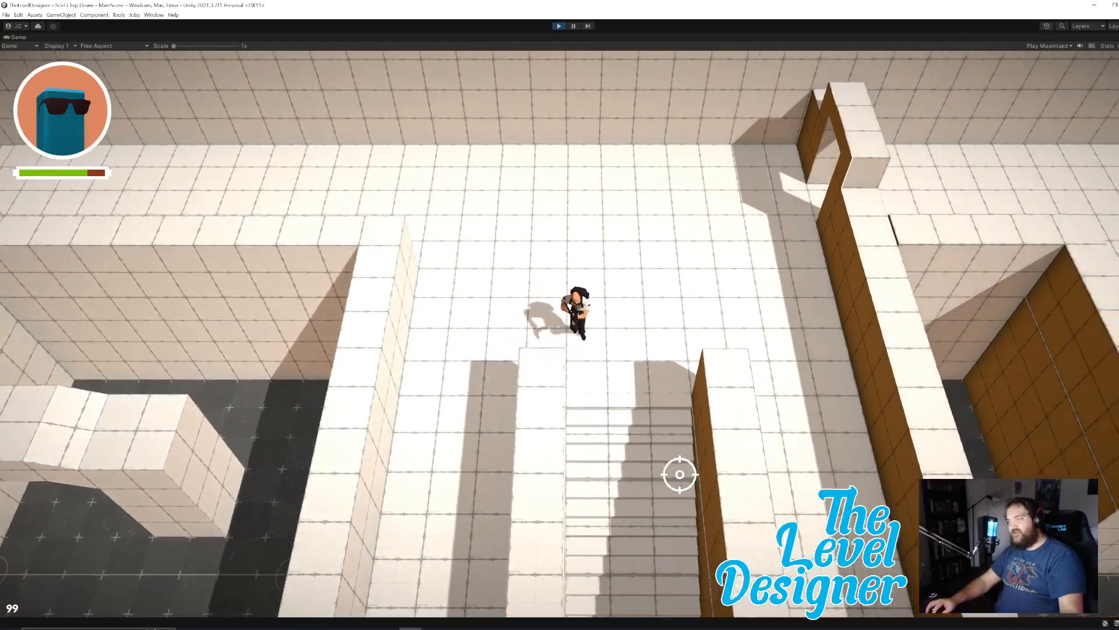
Take the character down the stairs between the raised platforms and hold near their foot as the enemy patrols past.
key("s")
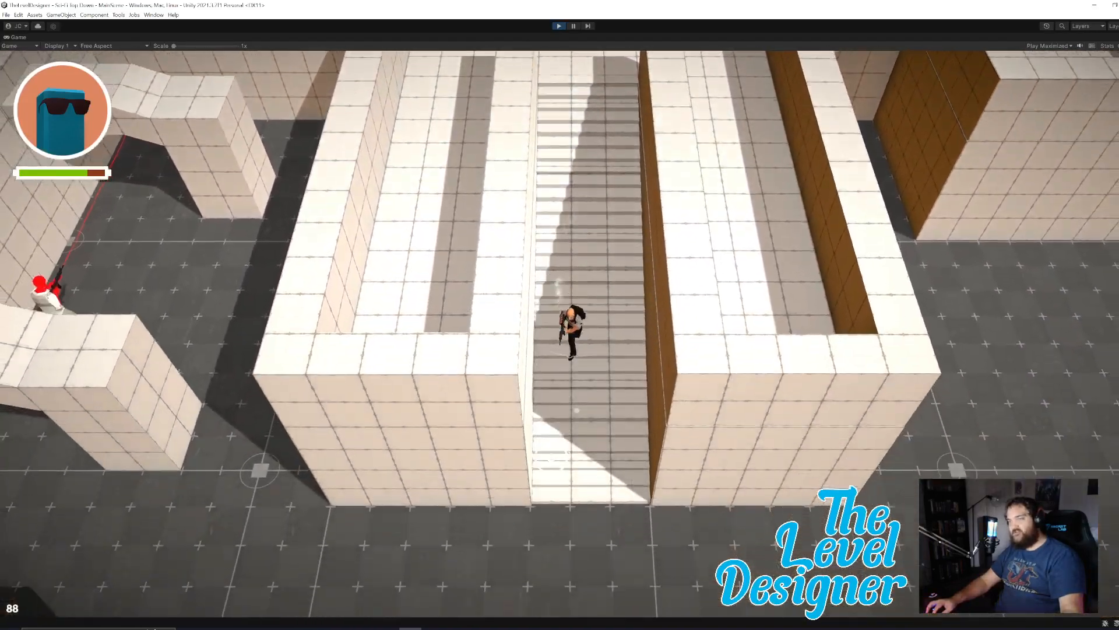
key("d")
key("a")
left_click(551, 457)
key("s")
key("a")
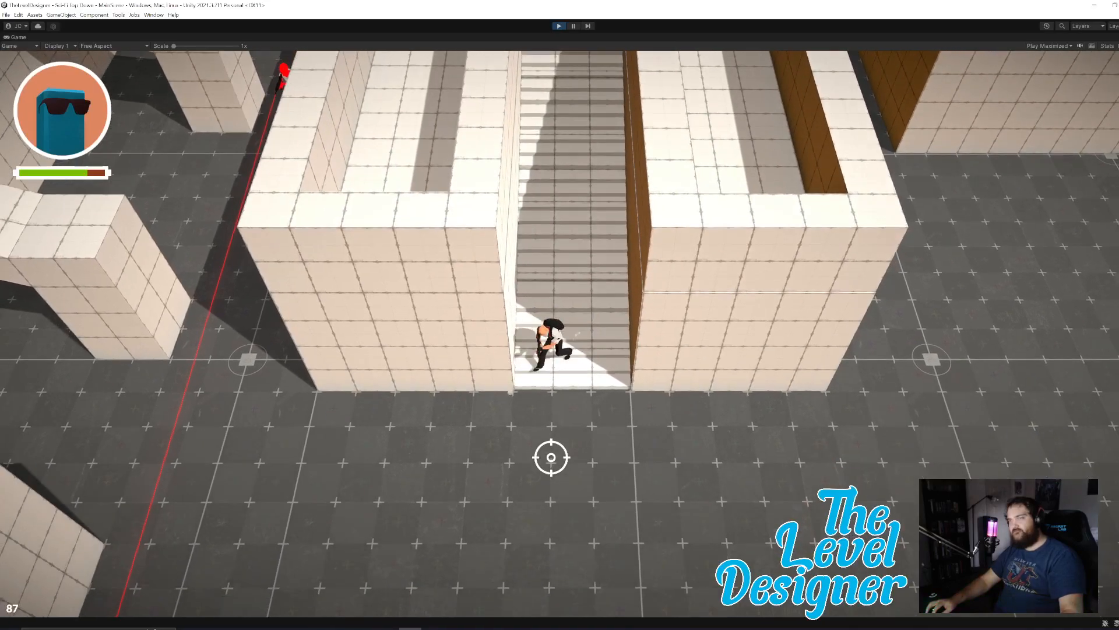
key("w")
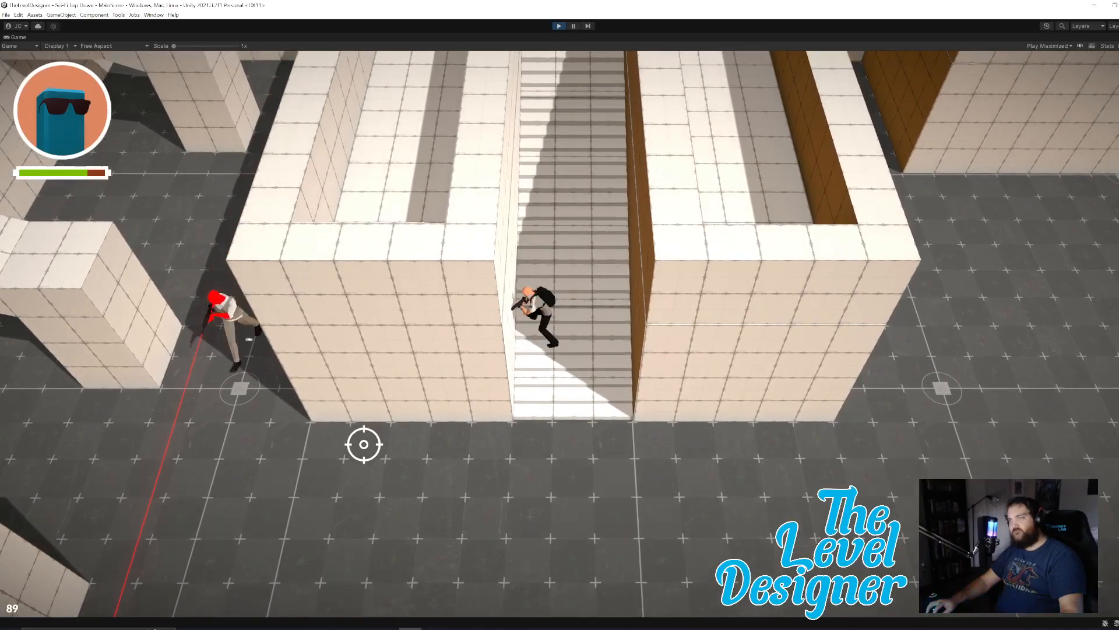
Move out from the stairs onto the open floor and shoot the patrolling enemy beside the platform.
key("s")
left_click(251, 421)
key("s")
mouse_move(250, 421)
left_mouse_down()
mouse_move(255, 385)
mouse_move(320, 355)
mouse_move(392, 280)
mouse_move(405, 249)
mouse_move(368, 203)
mouse_move(377, 163)
mouse_move(445, 156)
left_mouse_up()
key("d")
key("s")
key("a")
key("w")
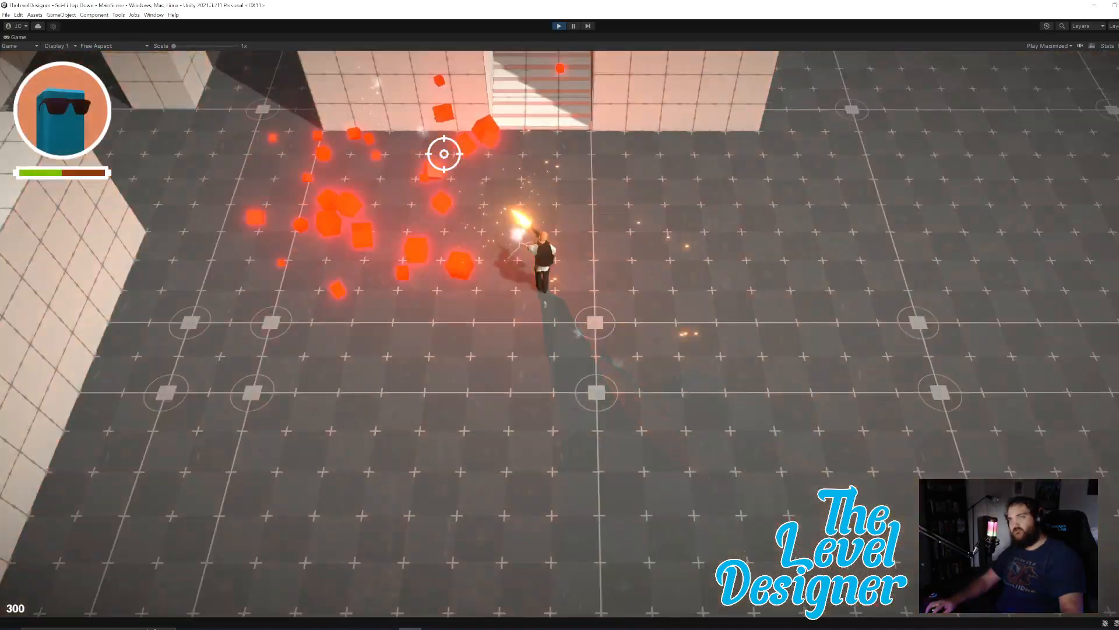
Run the character back up the stairs between the raised platforms to the upper level and end the playtest.
key("w")
key("a")
key("w")
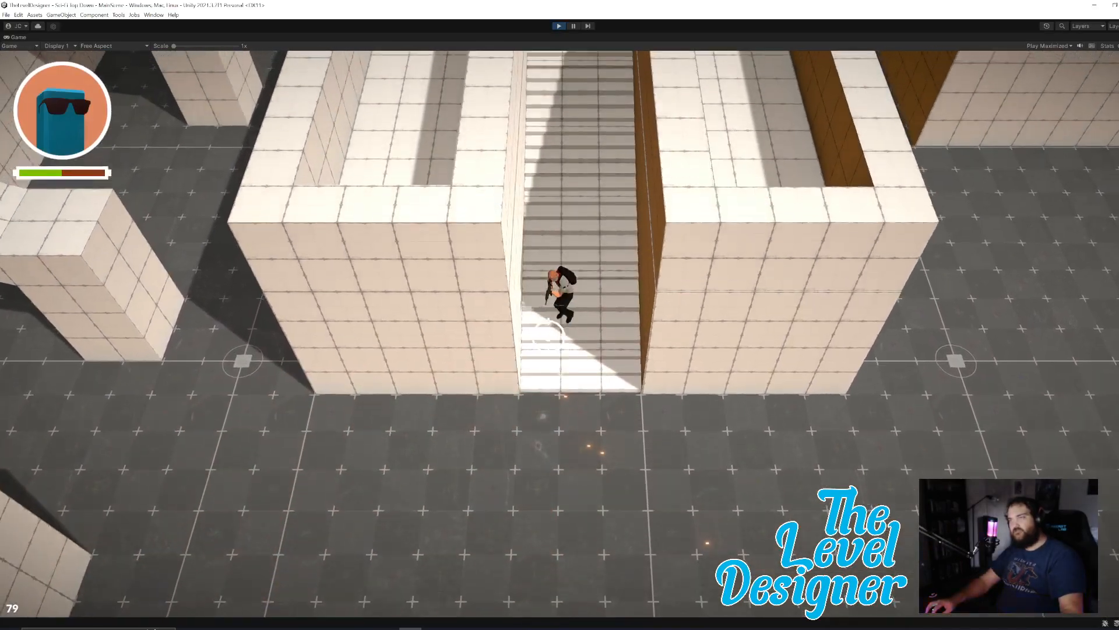
key("w")
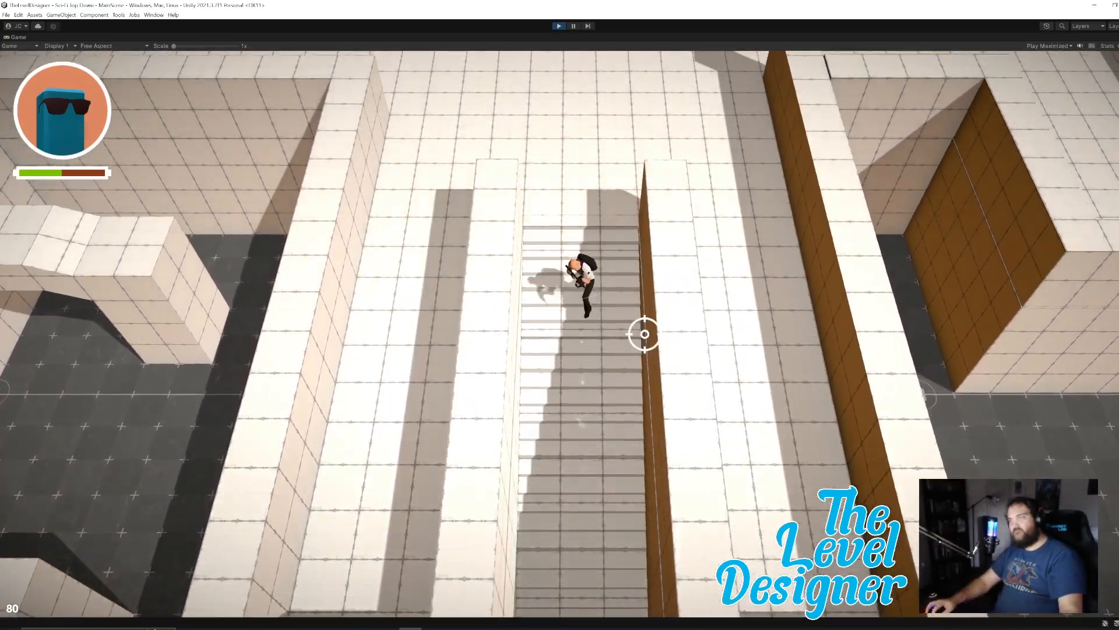
key("Escape")
key("ctrl+p")
Try a Z position of 0 for path Element 11 of LoftPatrolAndShootAI (1), at the top of the stairs.
key("w")
right_click_drag(716, 334, 642, 372)
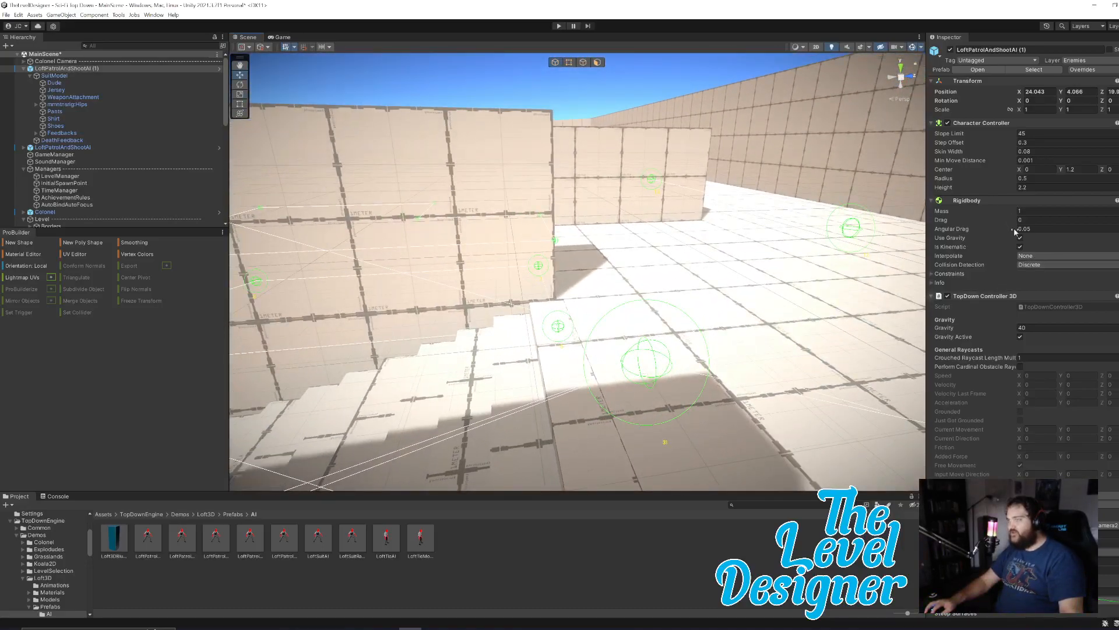
right_click_drag(813, 343, 695, 354)
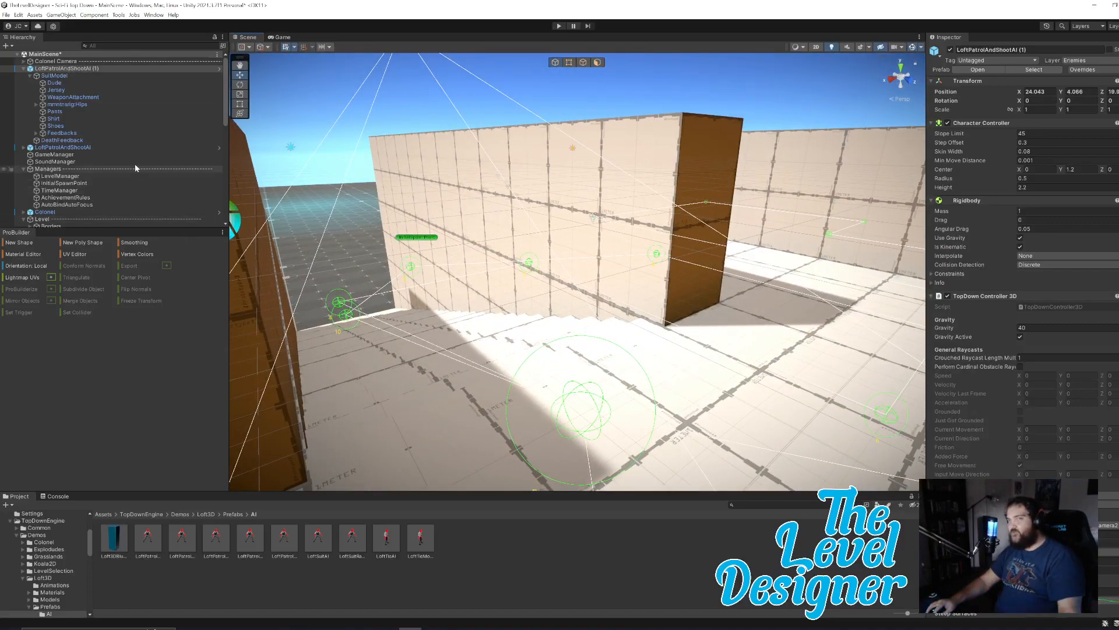
scroll(1083, 422, "down", 20)
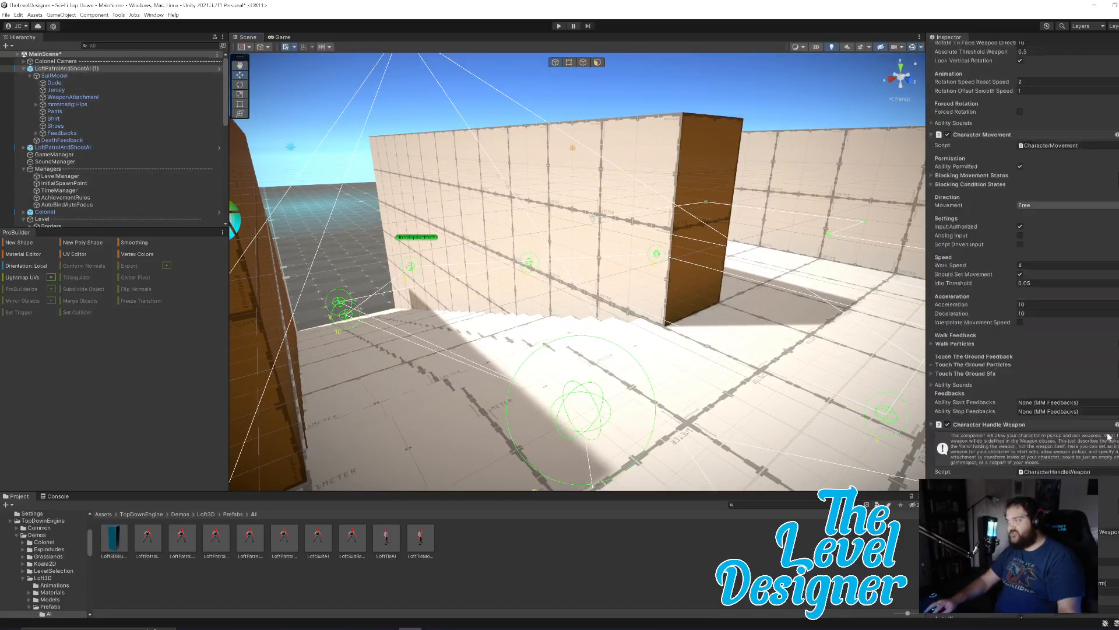
scroll(1083, 420, "up", 10)
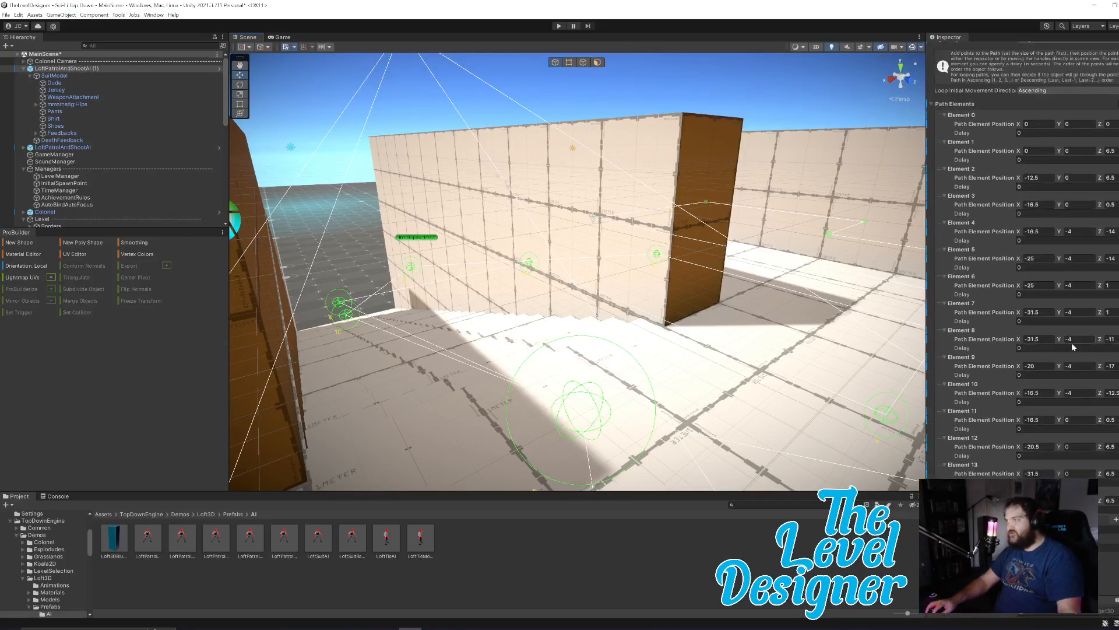
left_click_drag(1103, 421, 1090, 422)
right_click_drag(652, 301, 763, 356)
key("a")
left_click(1113, 420)
left_click(1114, 420)
key("BackSpace")
key("BackSpace")
key("BackSpace")
key("BackSpace")
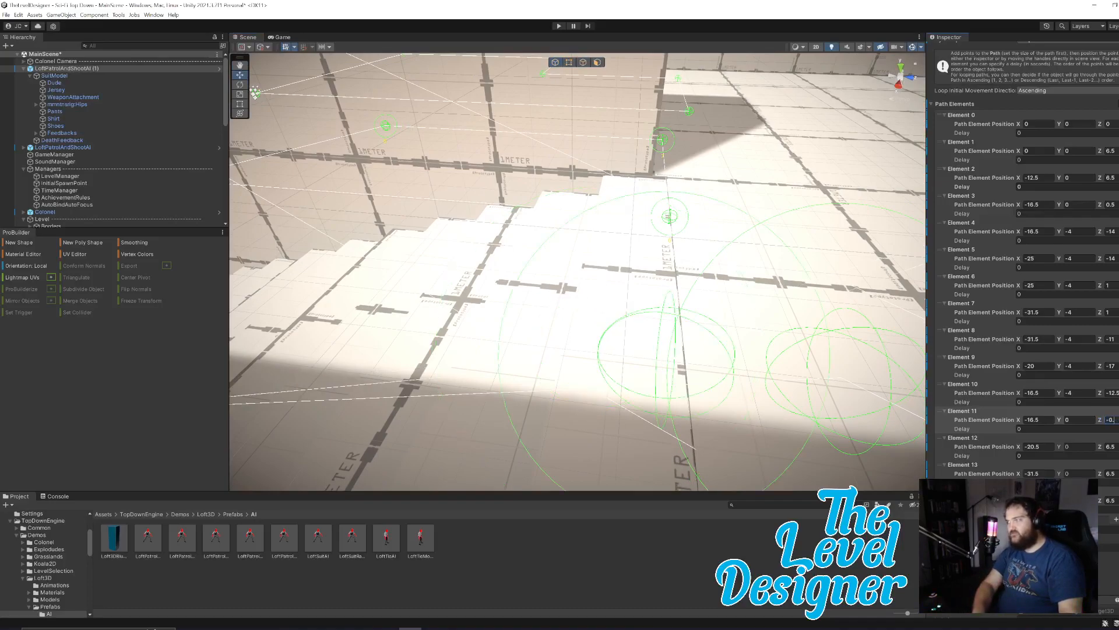
key("BackSpace")
type("0")
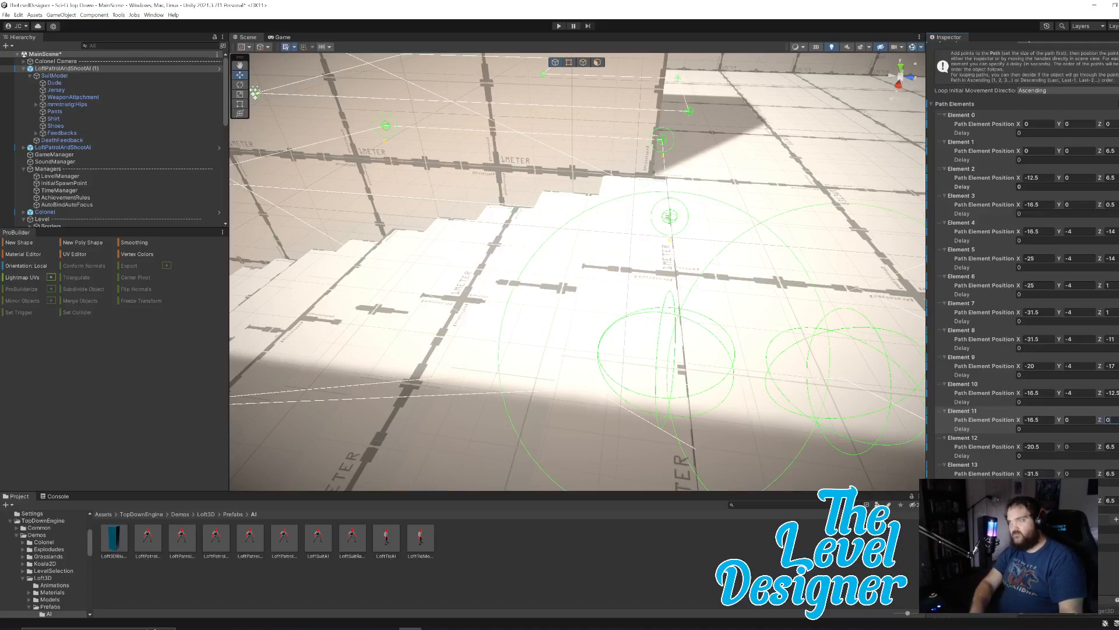
type("-1")
Set the Z position of the enemy's path Element 11 to -0.5.
key("BackSpace")
type(".5")
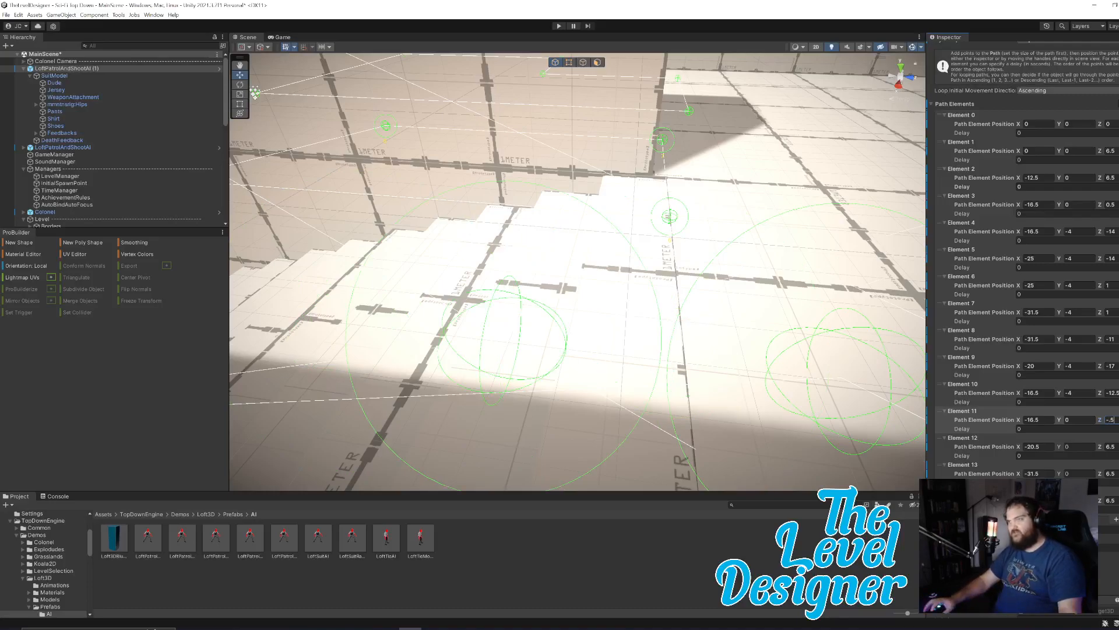
key("BackSpace")
right_click_drag(750, 300, 736, 376)
key("a")
key("s")
key("d")
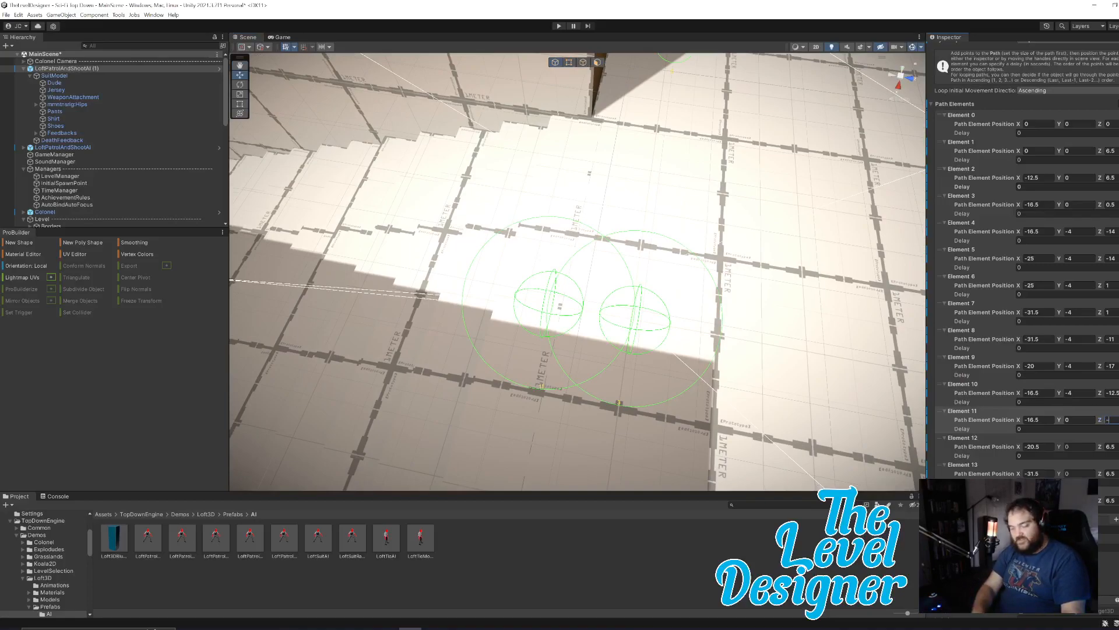
type("-.5")
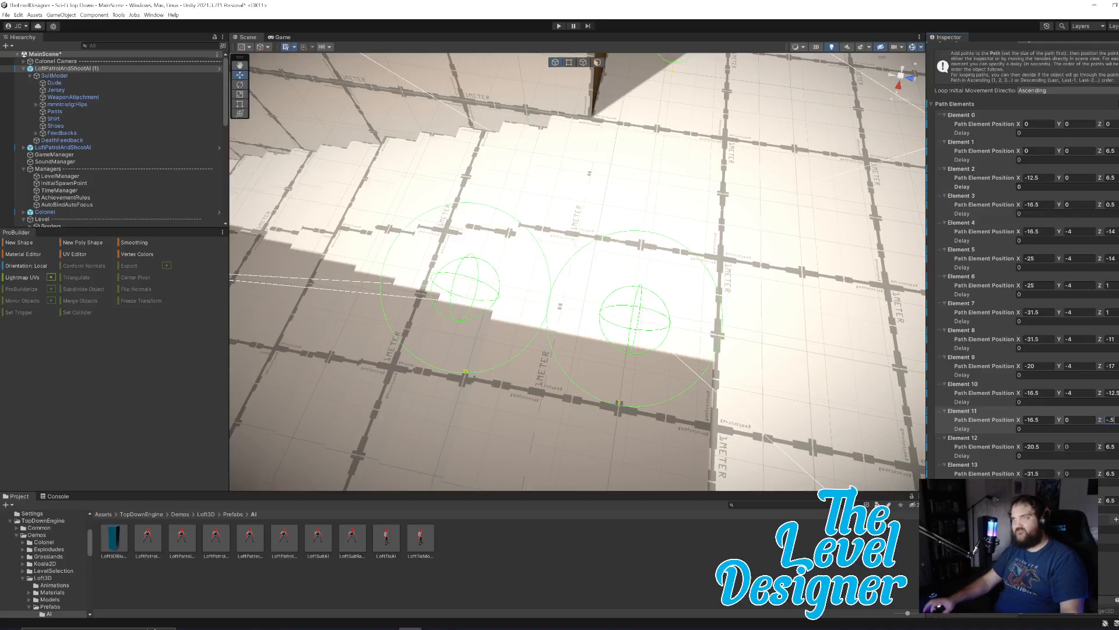
Set the Game view to Play Focused instead of maximized and start a playtest.
right_click_drag(752, 331, 749, 258)
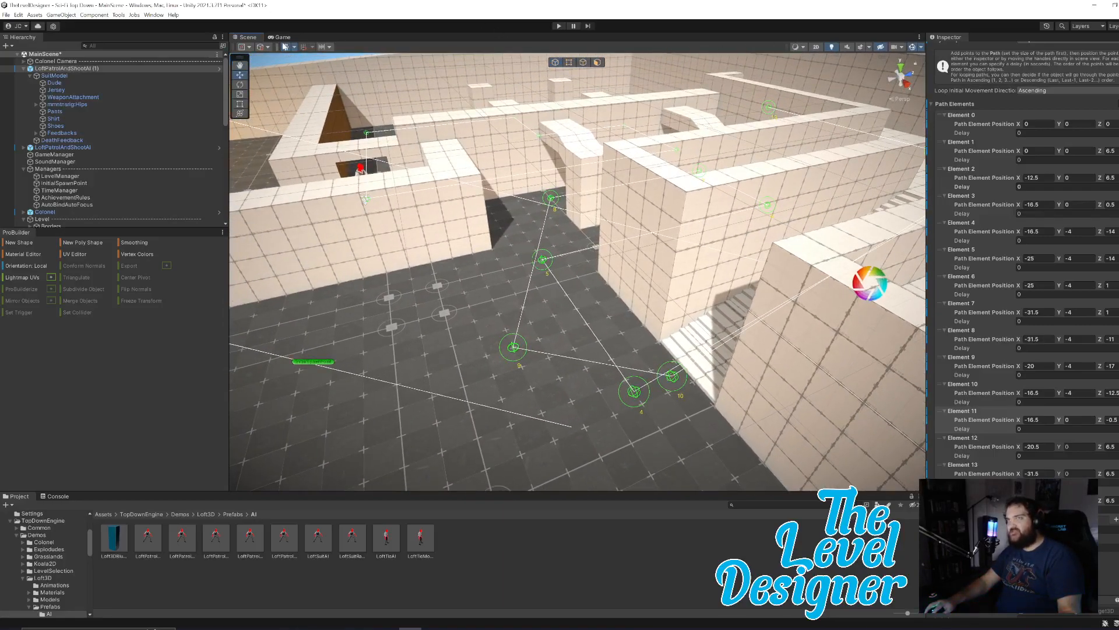
left_click(283, 37)
left_click(828, 46)
left_click(828, 55)
left_click(245, 38)
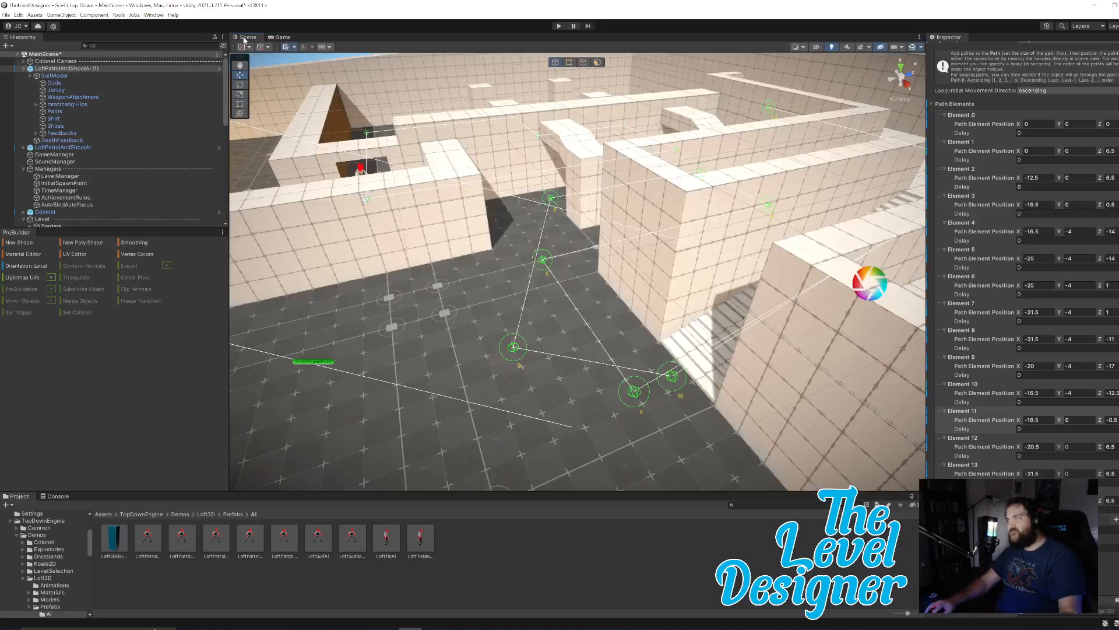
left_click(558, 25)
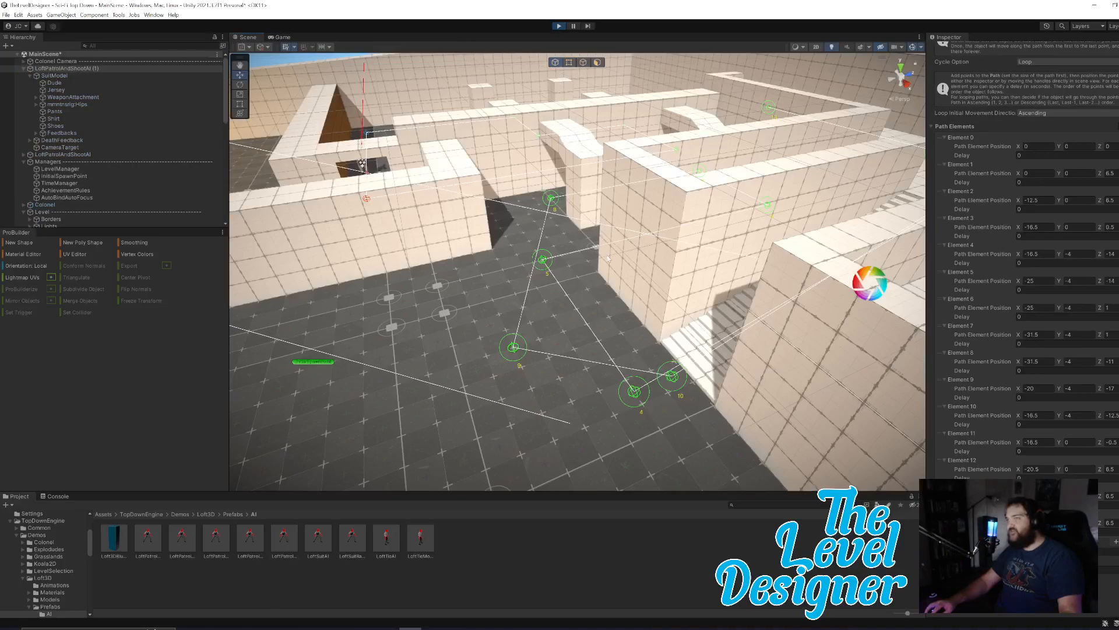
Watch LoftPatrolAndShootAI (1) in the Scene view as it follows its patrol points across the lower floor and around the stairs.
right_click_drag(649, 320, 752, 340)
key("w")
key("a")
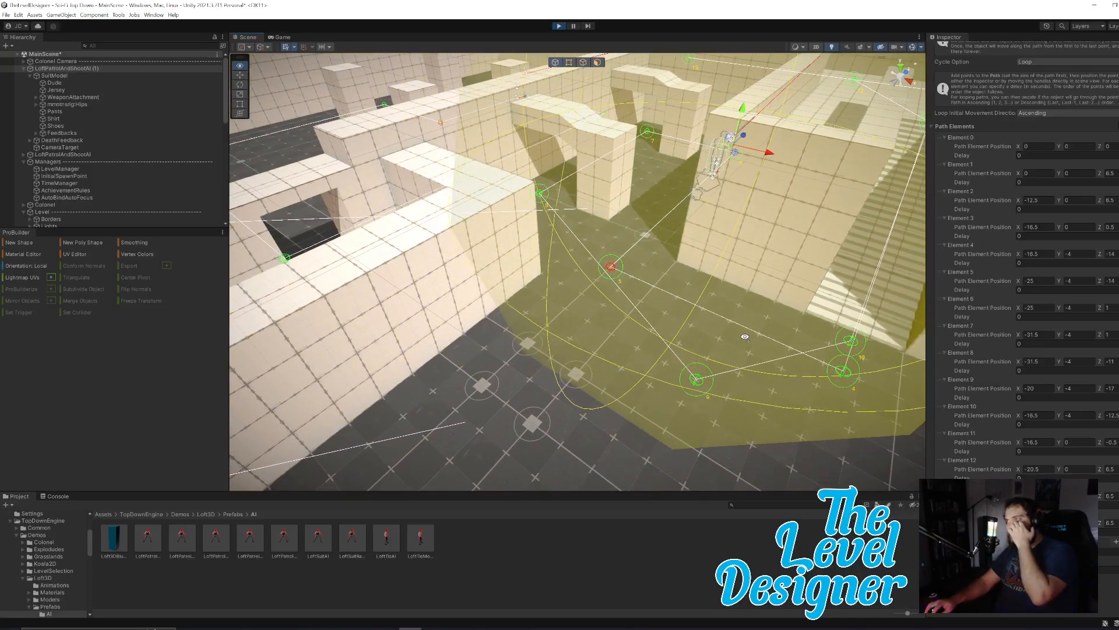
right_click_drag(744, 337, 745, 341)
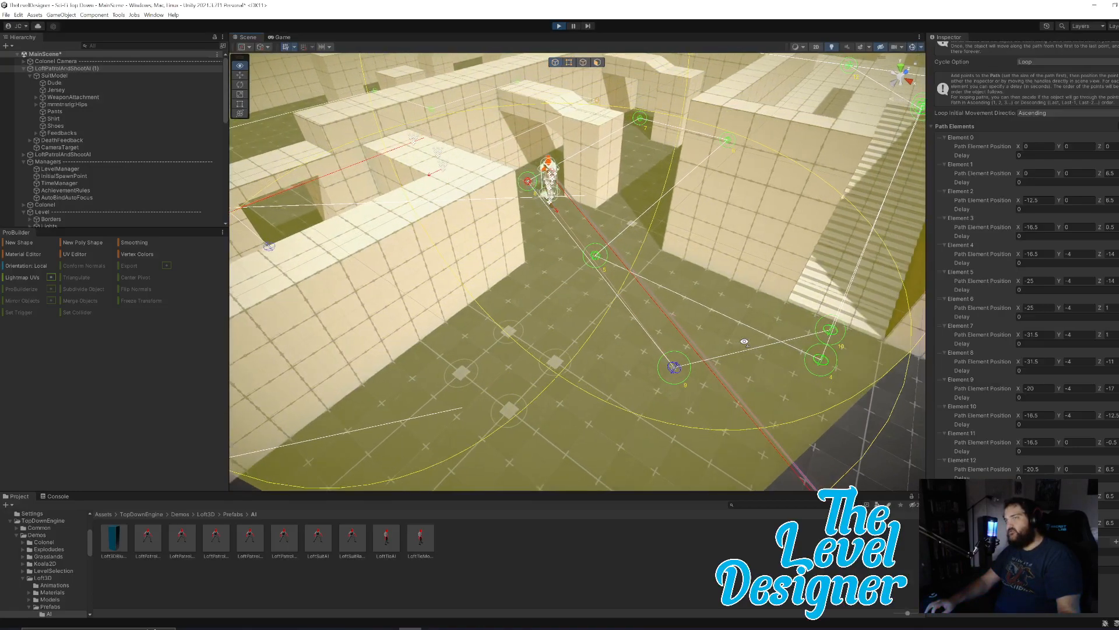
right_click_drag(764, 344, 840, 320)
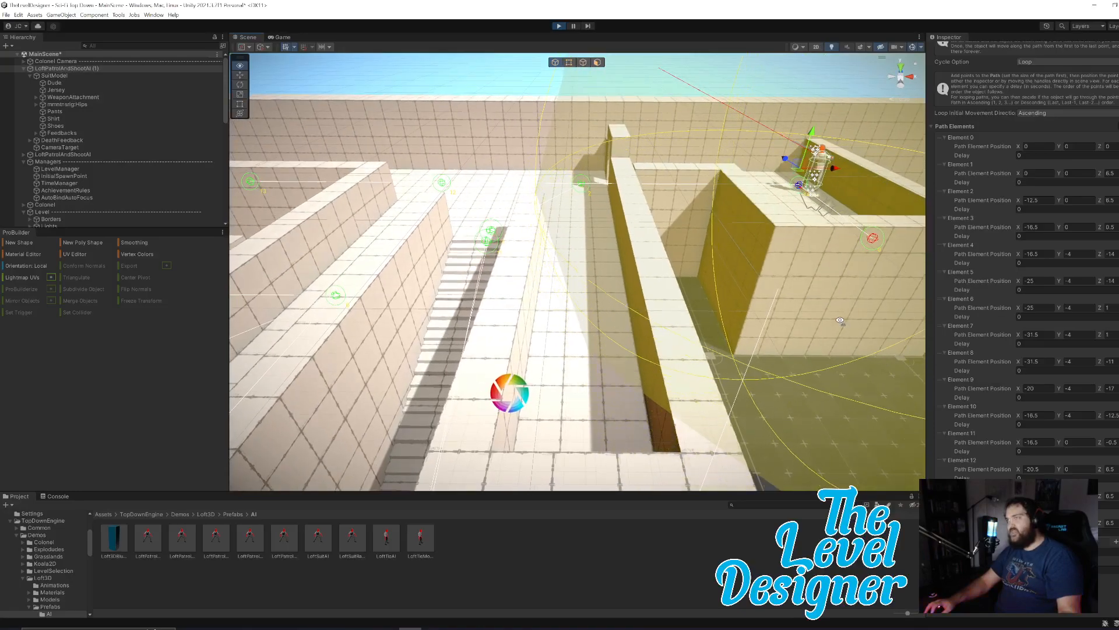
right_click_drag(831, 319, 712, 341)
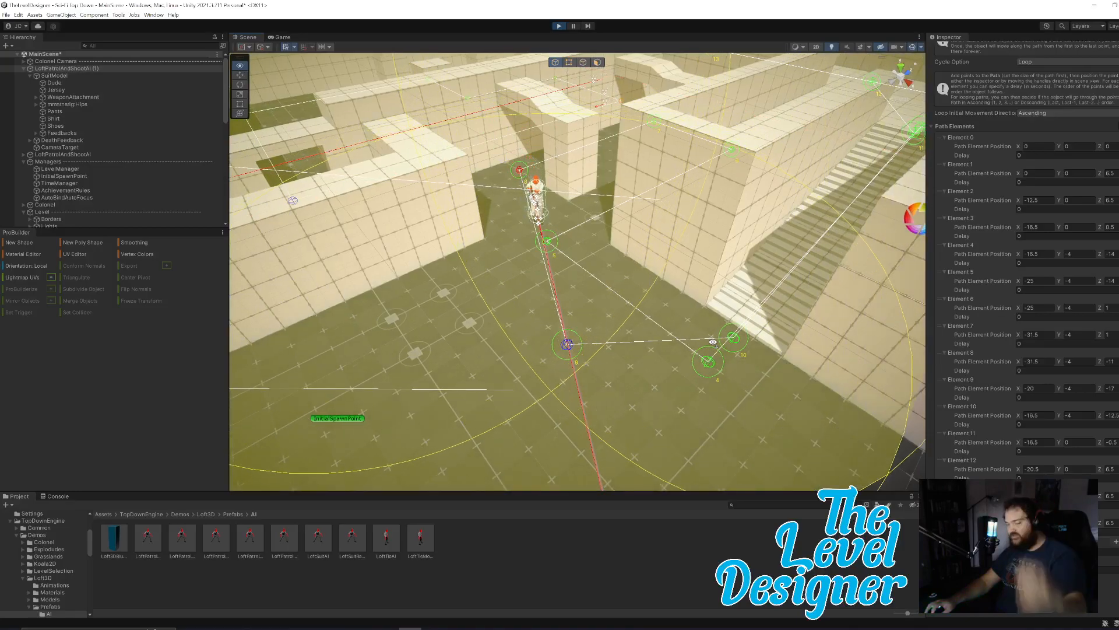
right_click_drag(712, 342, 769, 337)
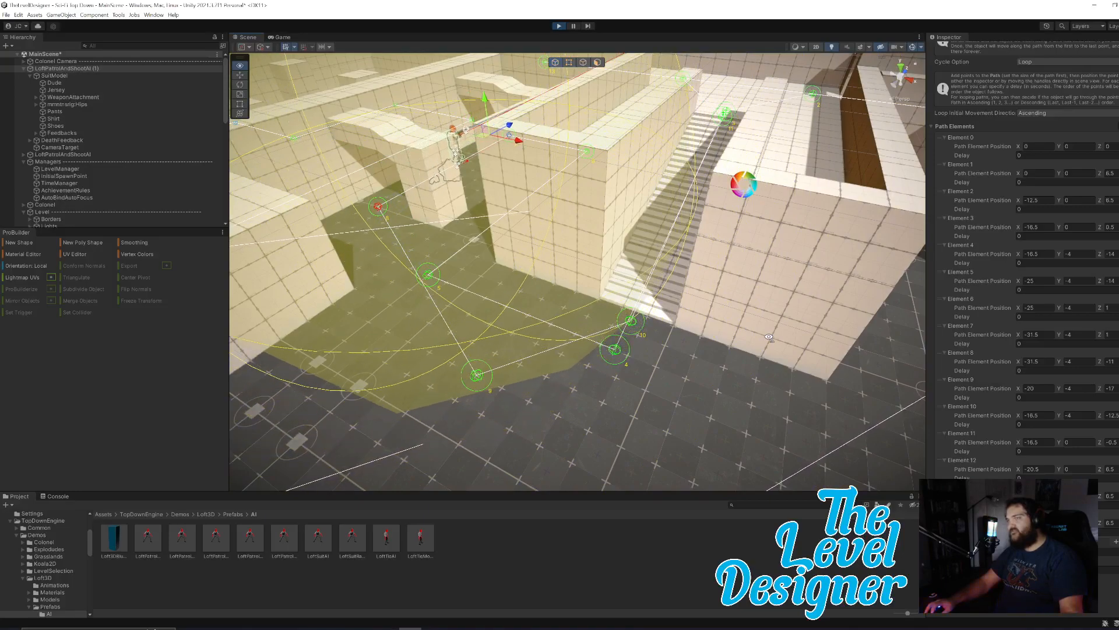
right_click_drag(768, 337, 834, 351)
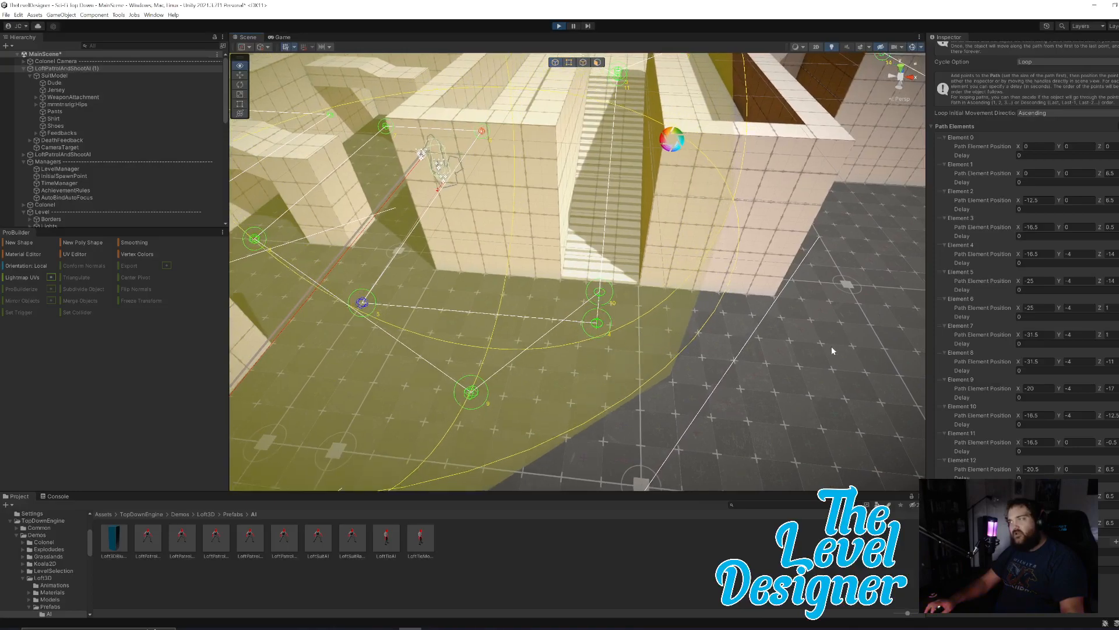
Check the path's loop direction options, watch the enemy's route near the foot of the stairs, and end the playtest.
left_click(1055, 113)
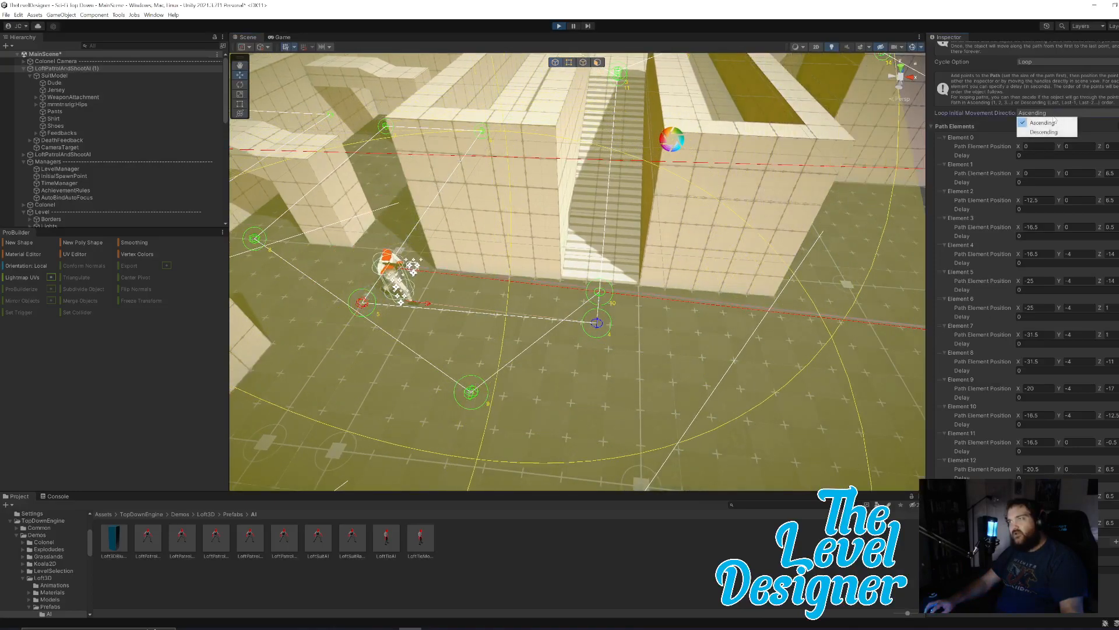
left_click(1106, 125)
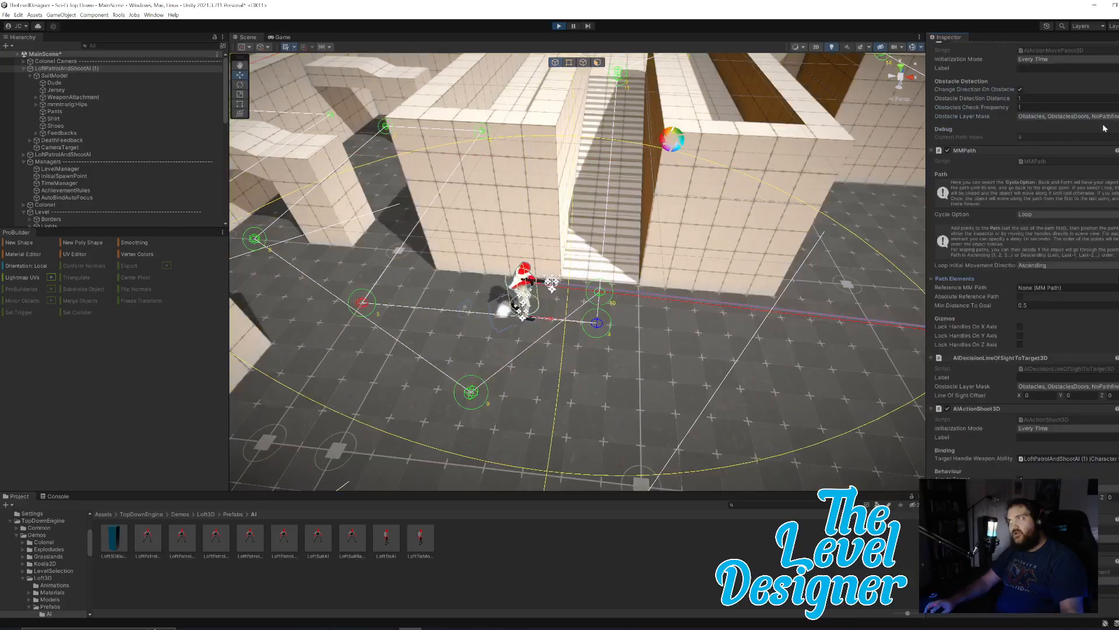
right_click_drag(797, 297, 780, 295)
key("d")
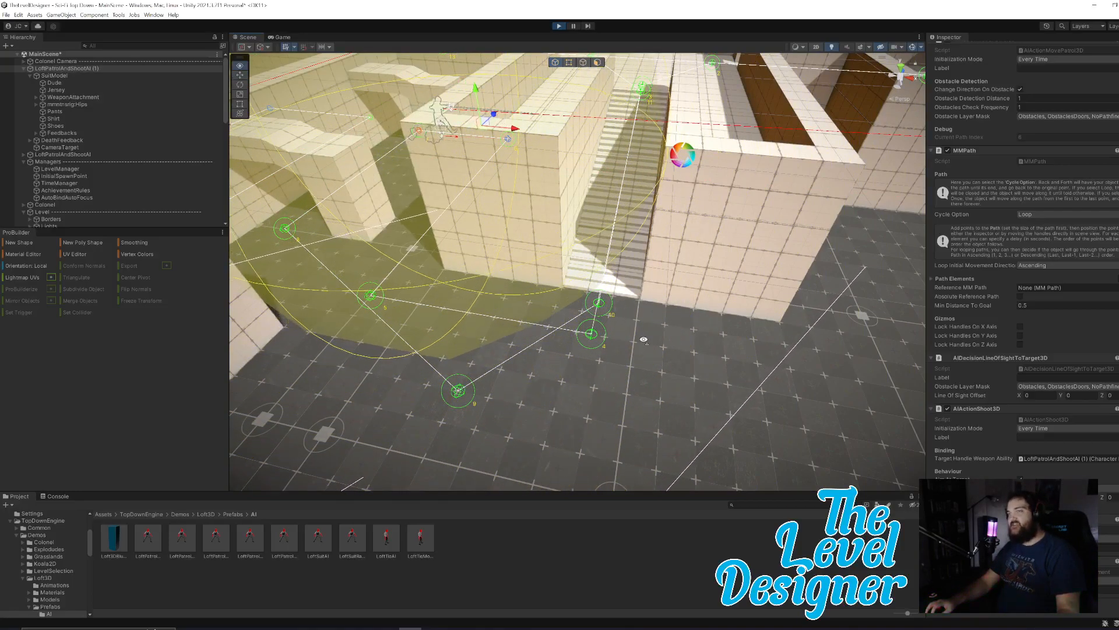
right_click_drag(642, 340, 665, 316)
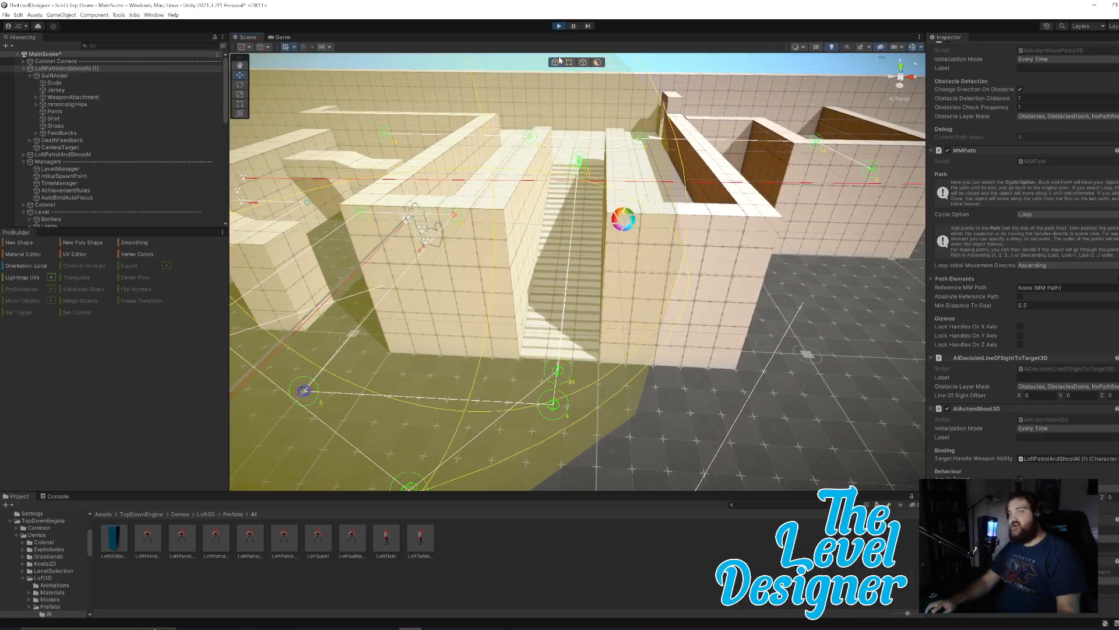
left_click(558, 27)
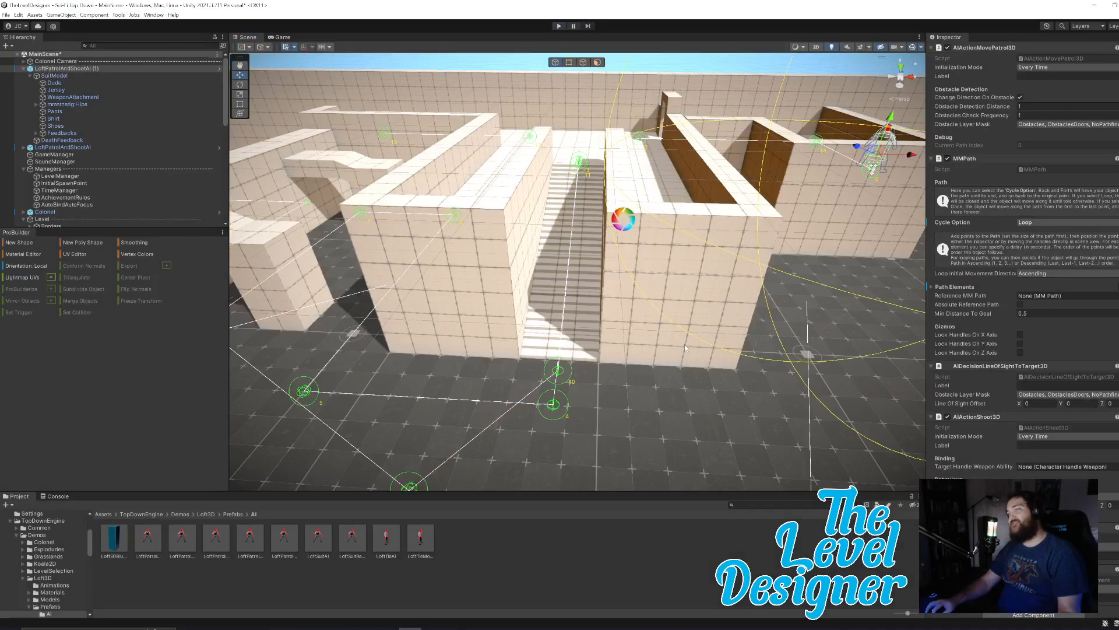
Set the MMPath cycle option of LoftPatrolAndShootAI (1) to Back And Forth and expand its path elements.
right_click_drag(649, 353, 624, 362)
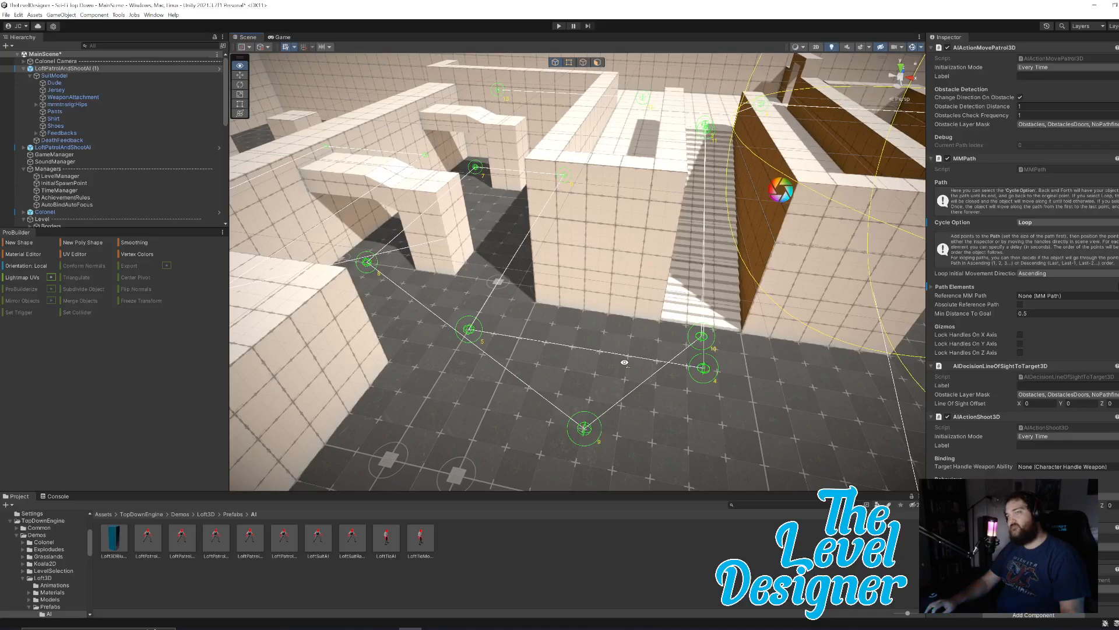
right_click_drag(624, 362, 624, 362)
scroll(1076, 408, "up", 2)
left_click(1045, 239)
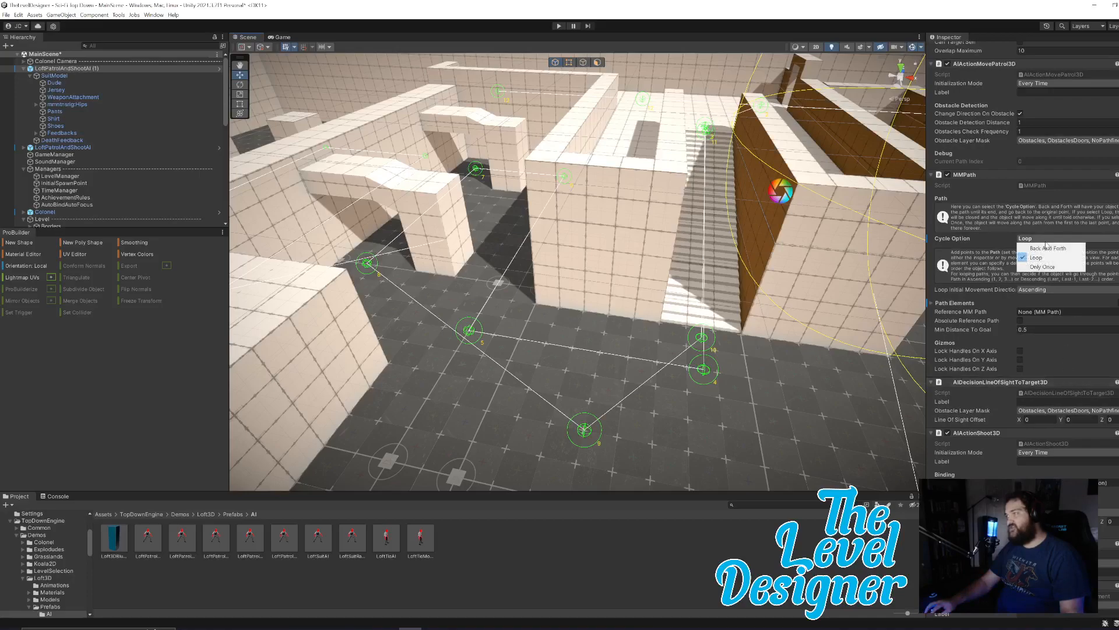
left_click(938, 303)
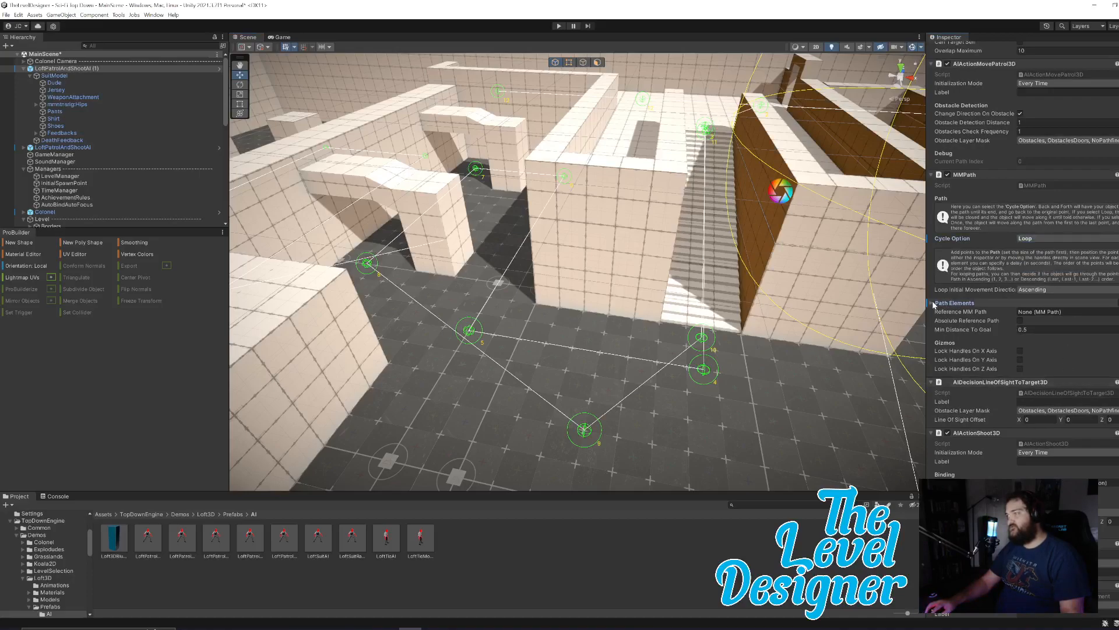
left_click(1064, 240)
left_click(1059, 249)
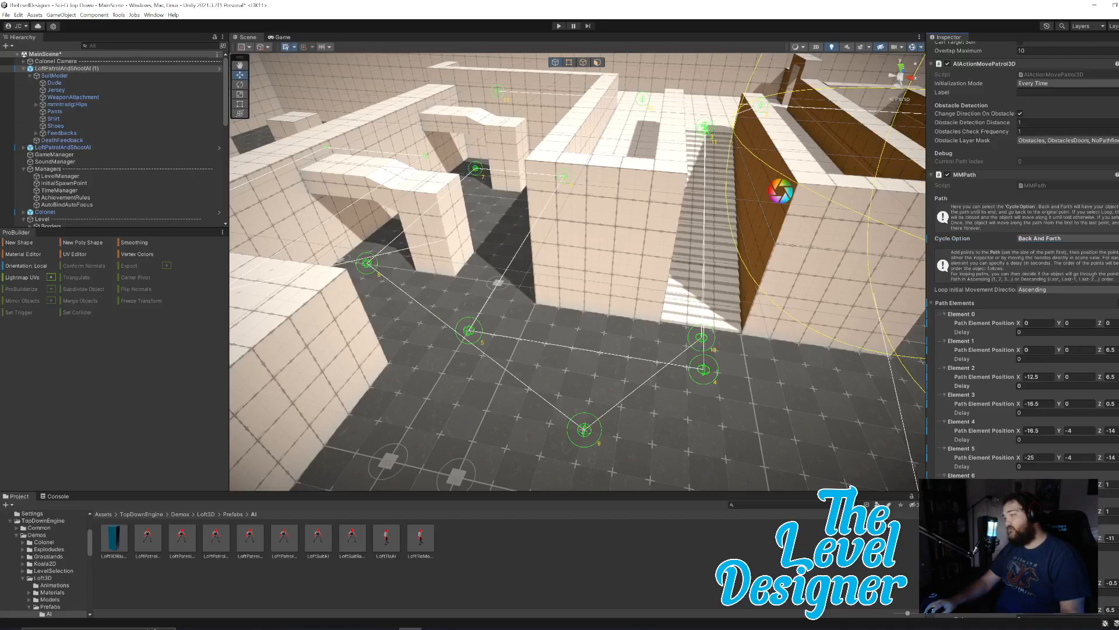
Delete patrol path elements of LoftPatrolAndShootAI (1), working from the end of the list until Element 12 is the last one.
scroll(967, 450, "down", 10)
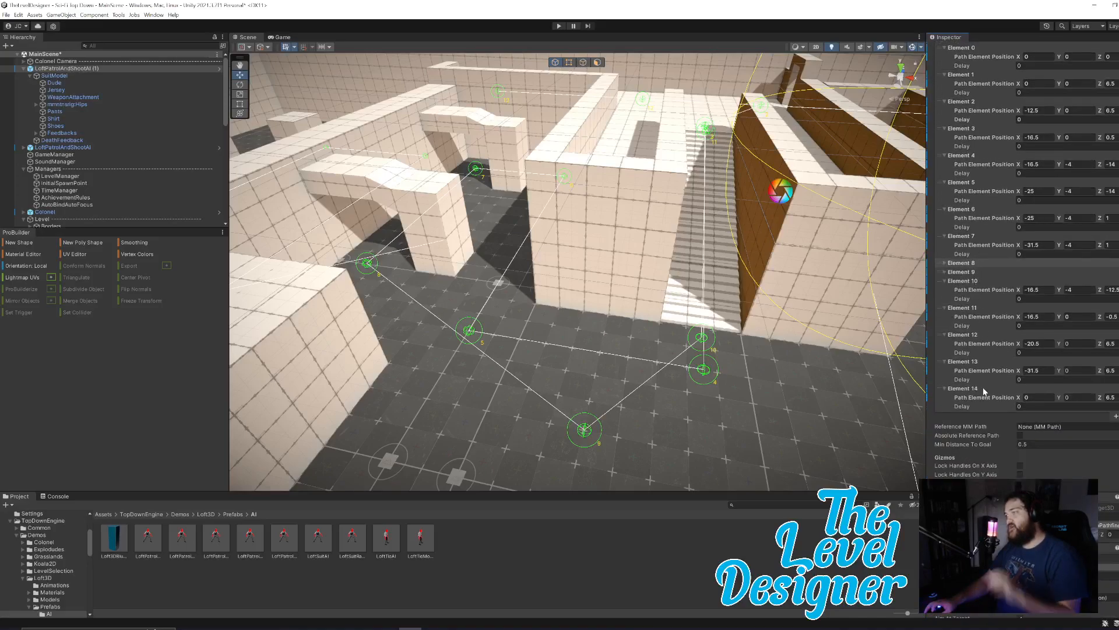
right_click(983, 388)
left_click(1019, 454)
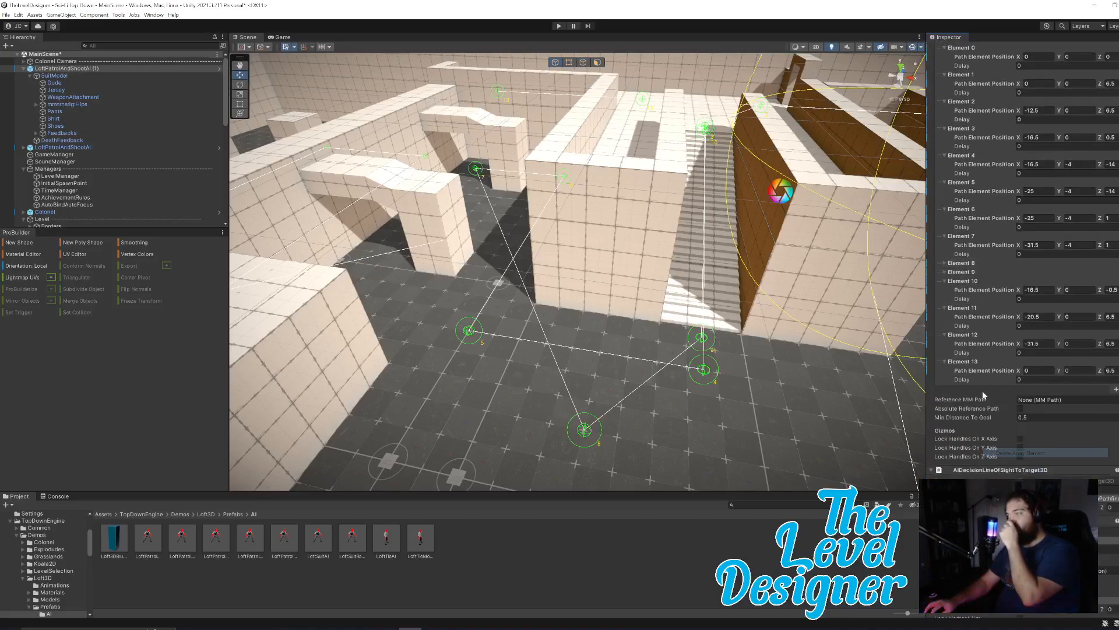
right_click(973, 362)
left_click(1001, 427)
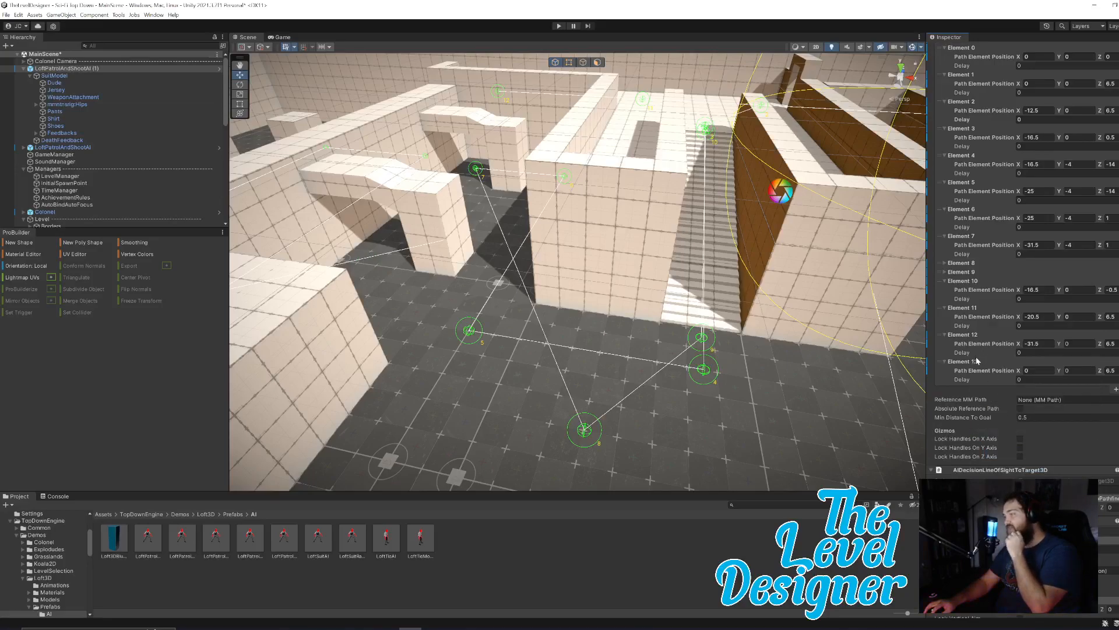
right_click(973, 362)
left_click(1003, 427)
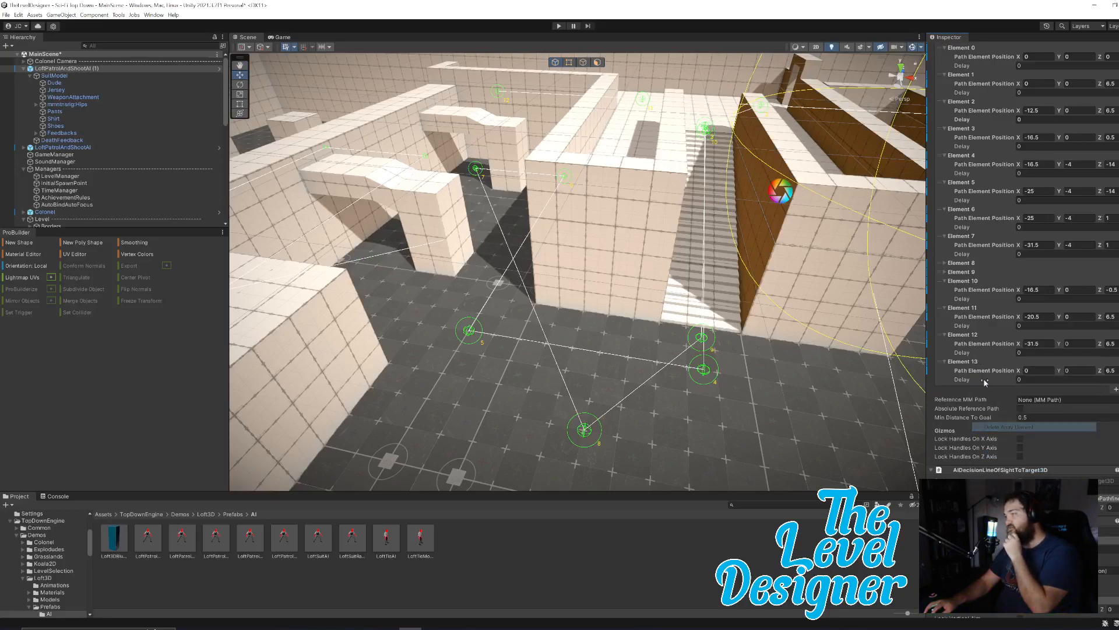
right_click(968, 338)
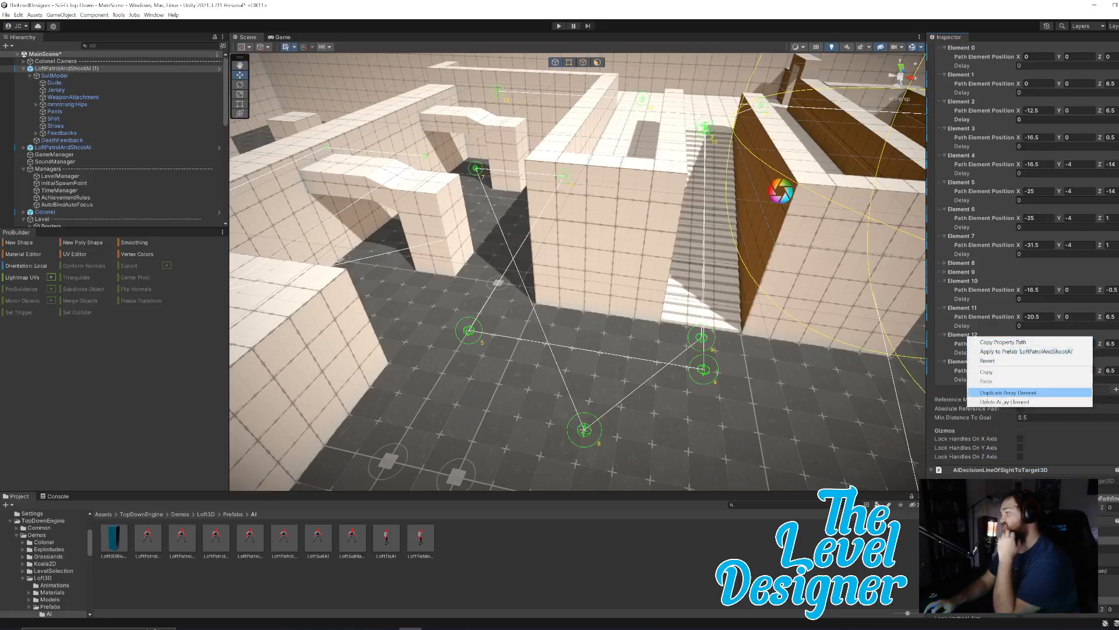
left_click(1003, 403)
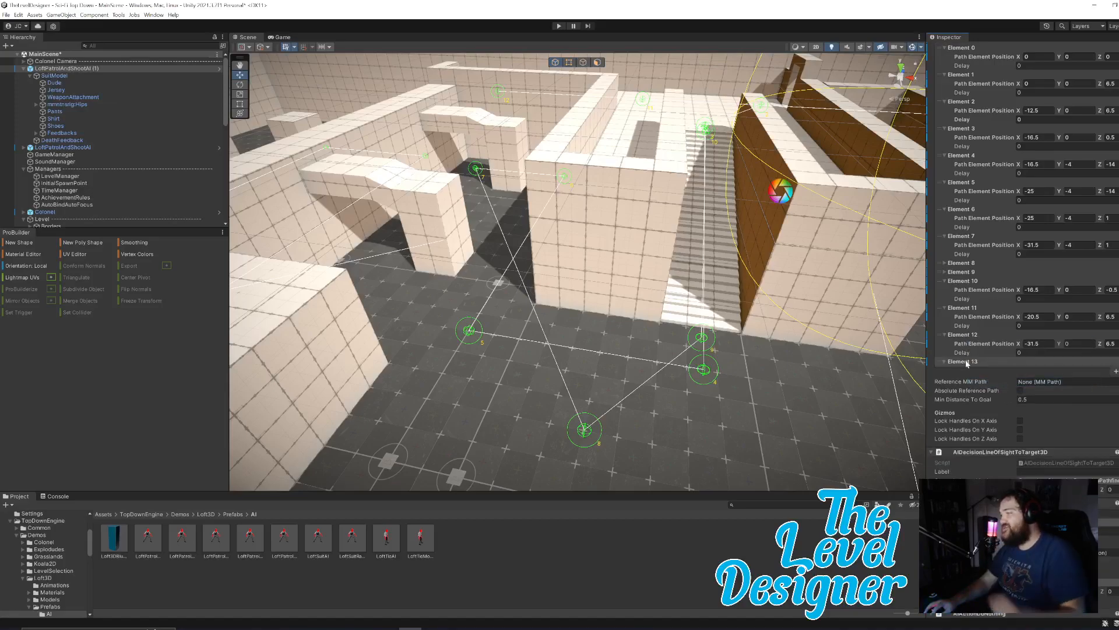
right_click(967, 362)
left_click(1002, 426)
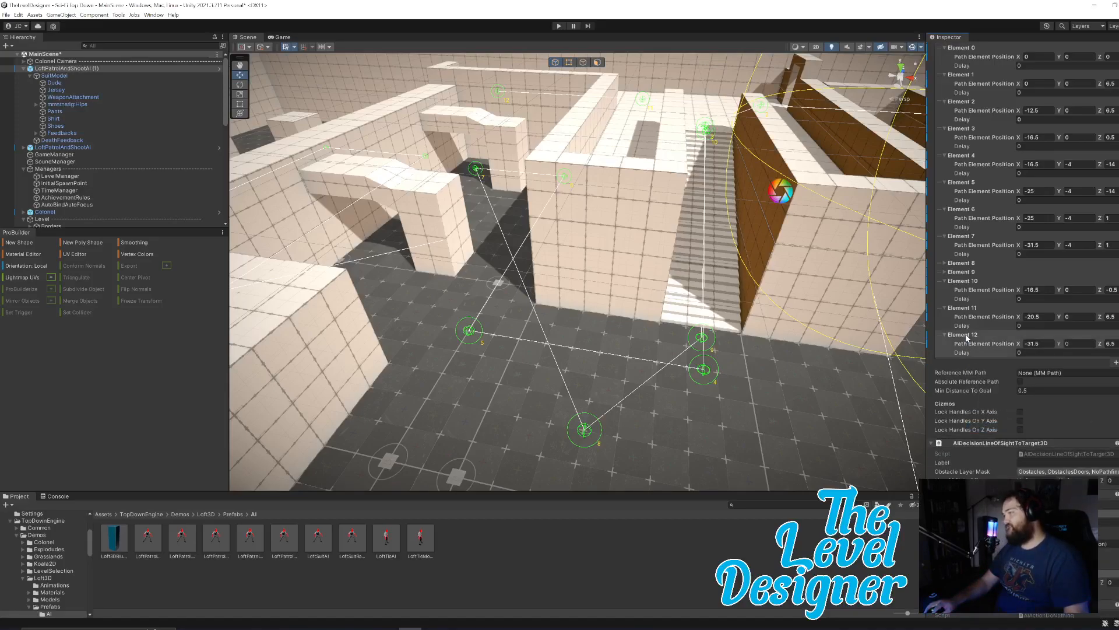
Delete Elements 12, 11 and 10 from the enemy's patrol path.
left_click(962, 334)
right_click(968, 336)
left_click(1003, 401)
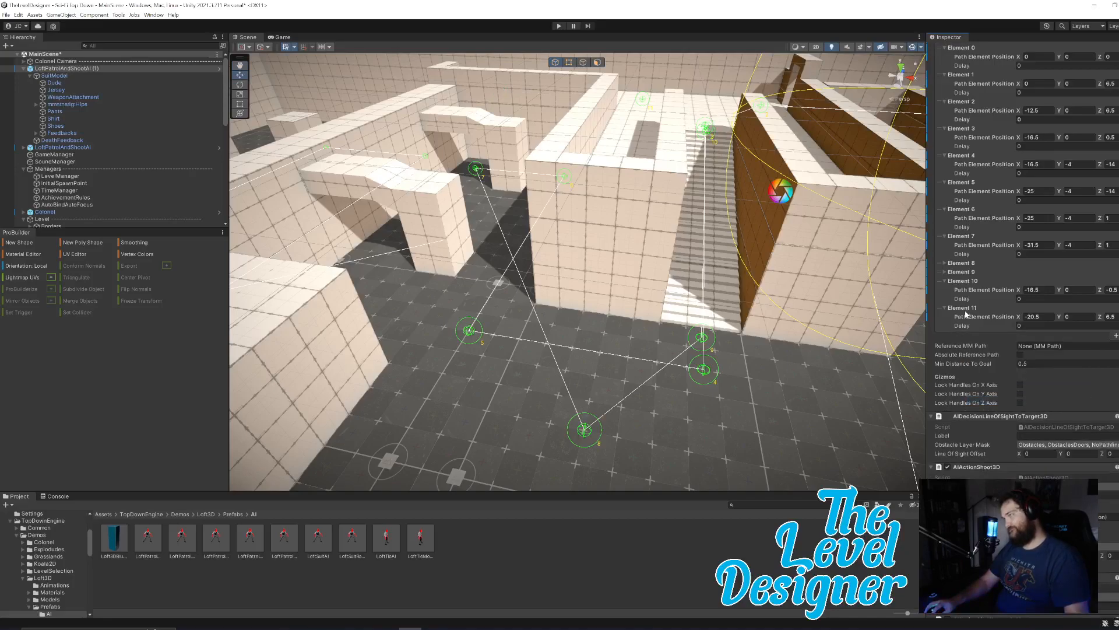
left_click(962, 307)
right_click(968, 310)
left_click(1009, 374)
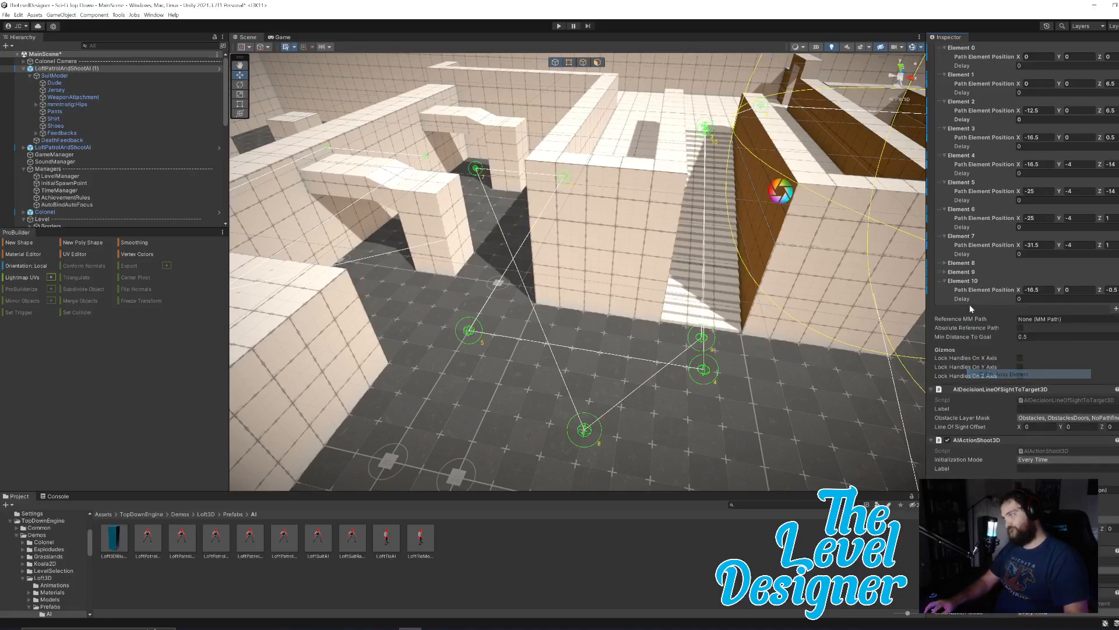
left_click(962, 281)
right_click(968, 282)
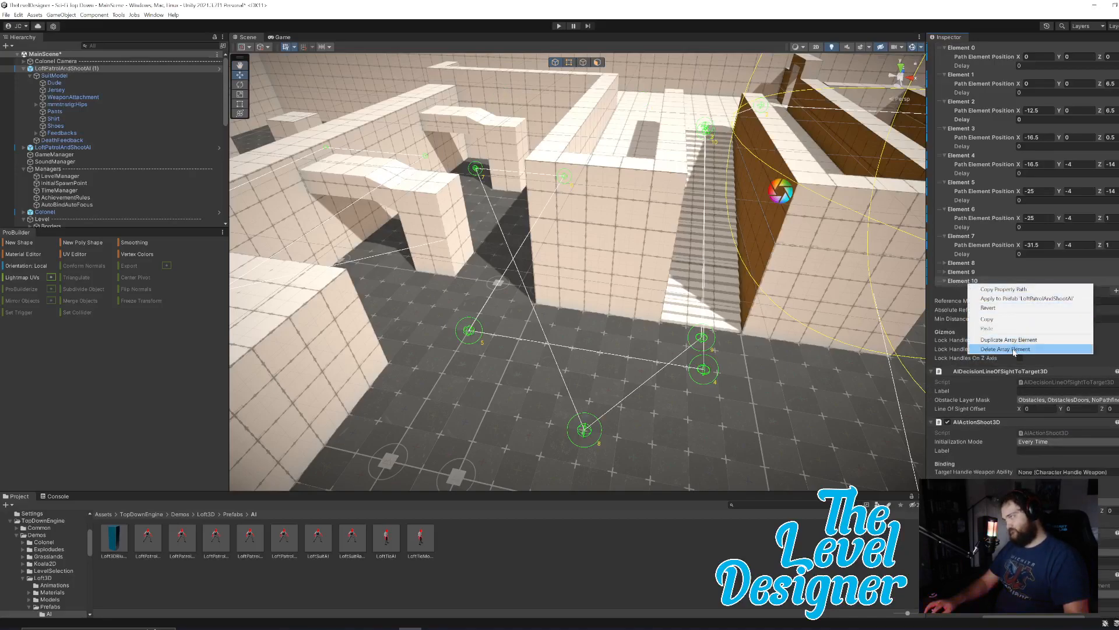
left_click(1003, 348)
Delete Elements 9 and 8 so the patrol path ends at Element 7.
right_click(970, 274)
left_click(965, 275)
right_click(964, 274)
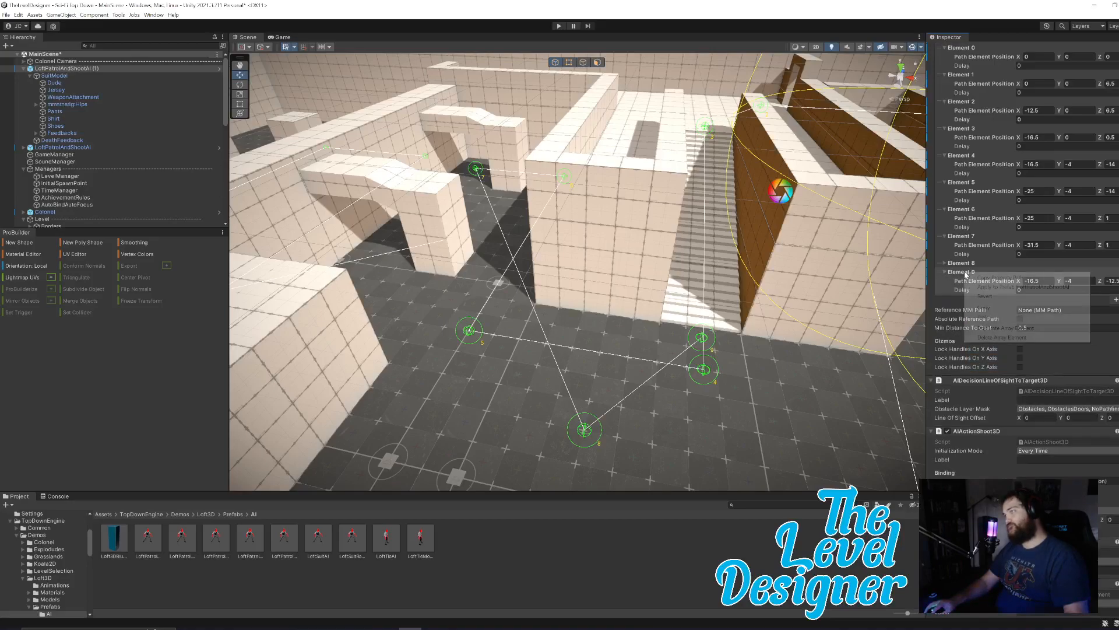
left_click(1008, 338)
left_click(963, 270)
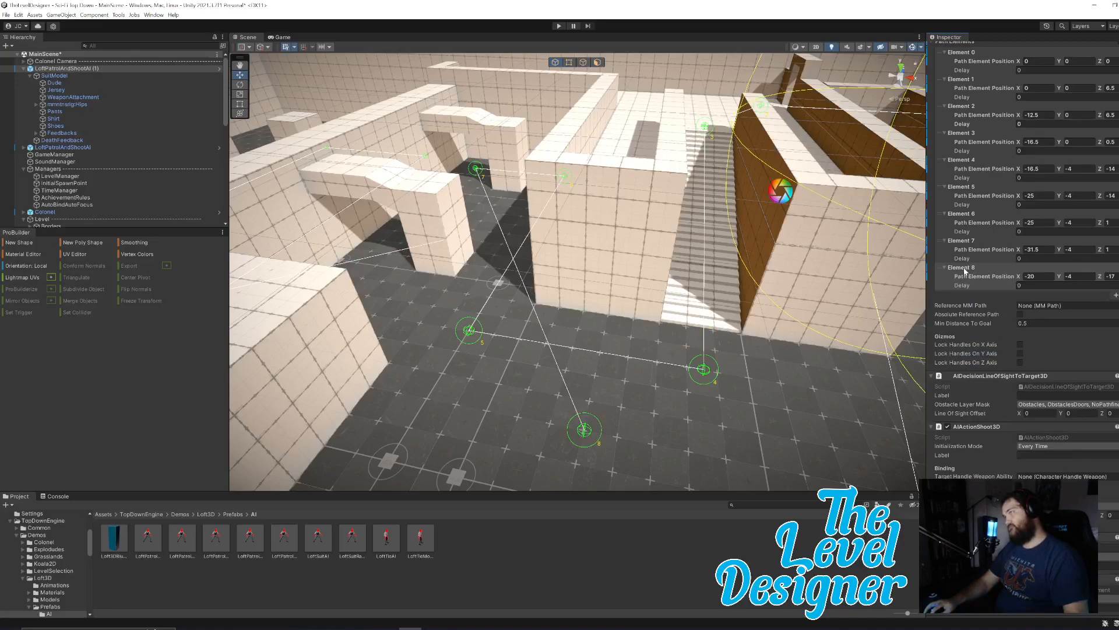
right_click(965, 271)
left_click(1010, 335)
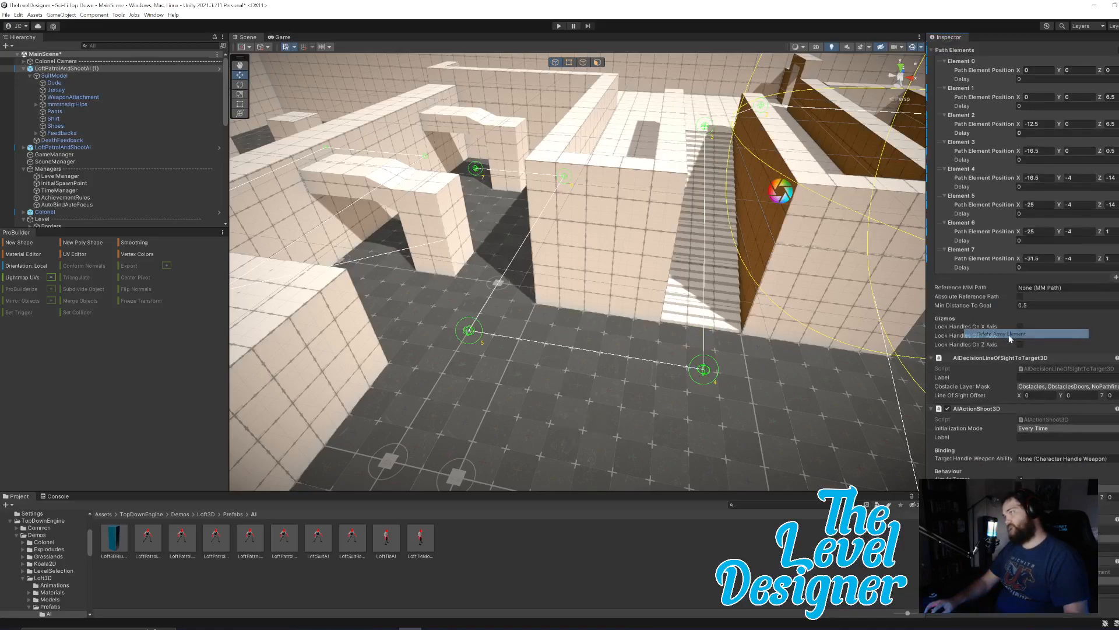
scroll(1062, 334, "up", 3)
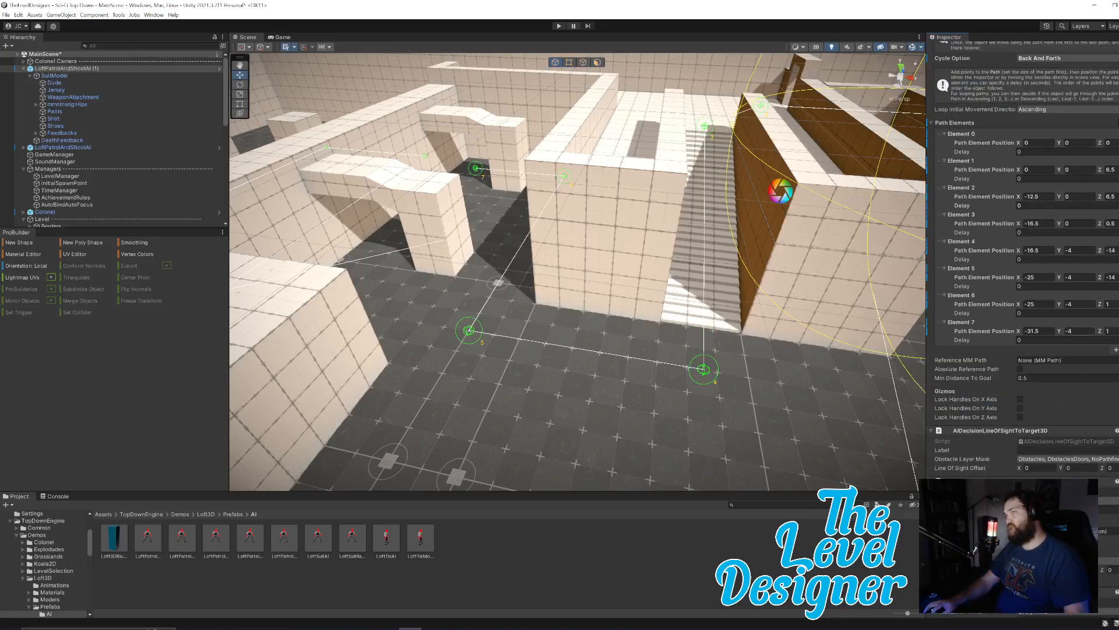
Playtest the level, watch the enemy follow the shortened path around the stairs in the Scene view, and end the playtest.
left_click(559, 26)
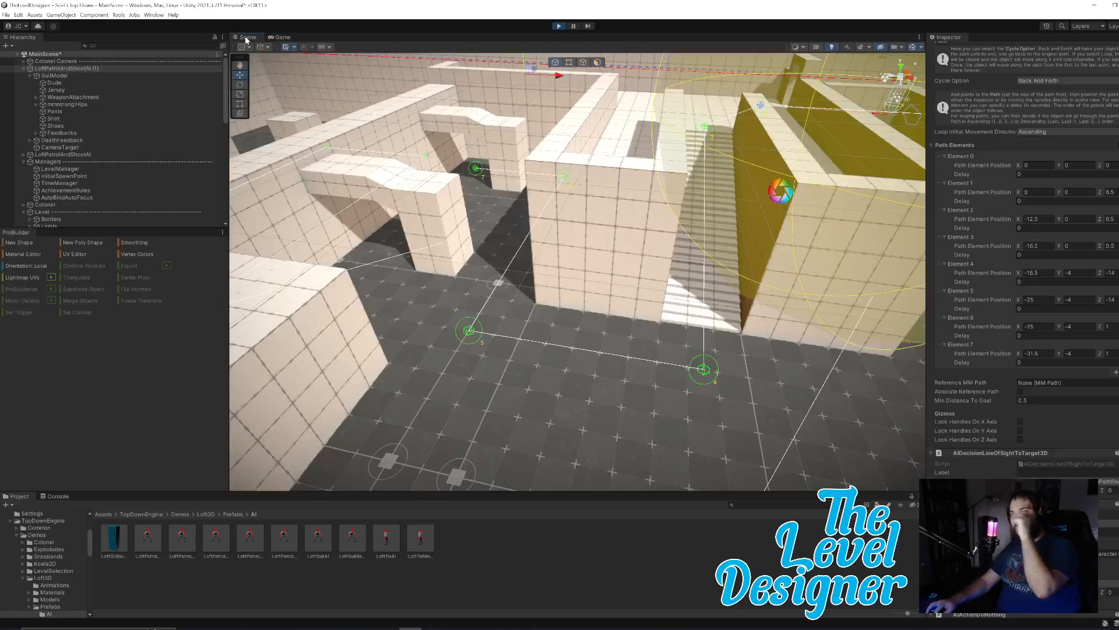
left_click(245, 36)
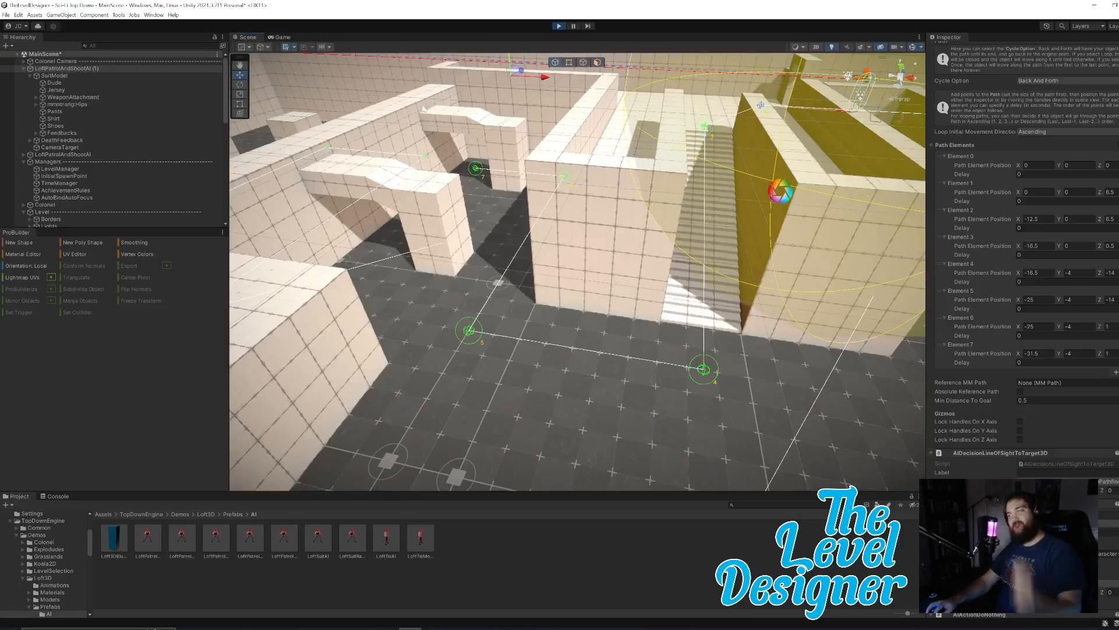
mouse_move(797, 336)
right_mouse_down()
mouse_move(755, 322)
mouse_move(776, 335)
right_mouse_up()
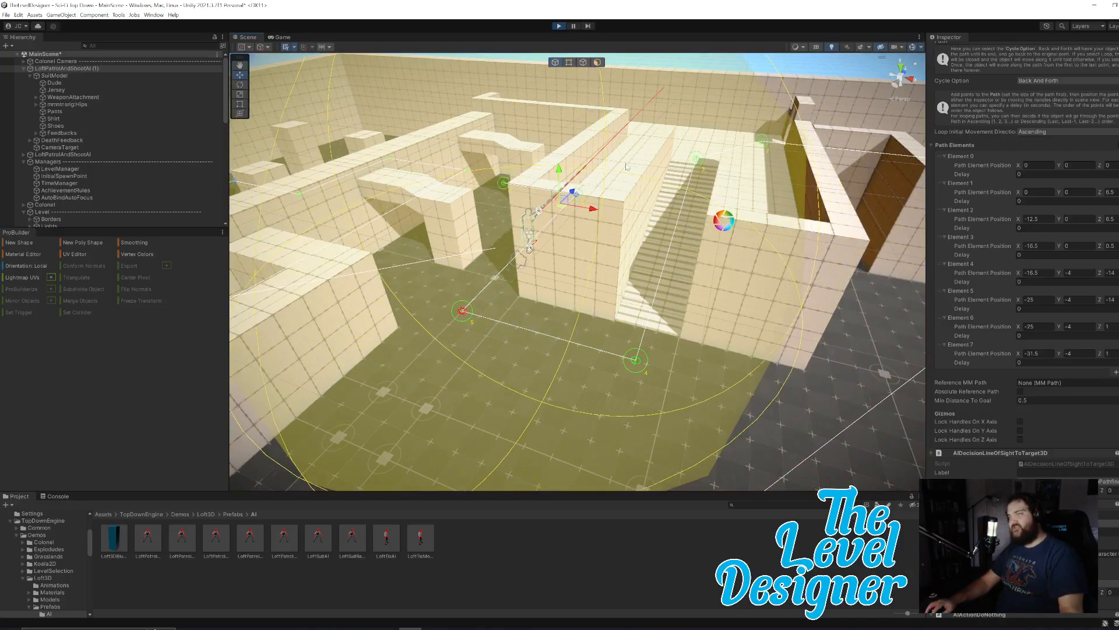
key("ctrl+p")
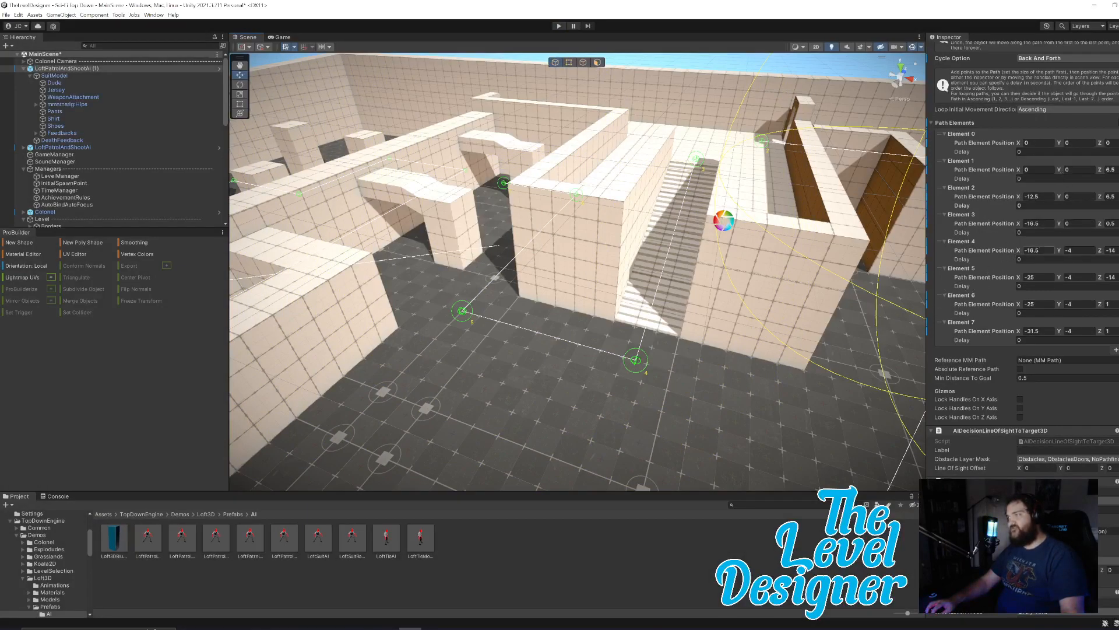
Set the Z position of path Element 4 to -13 and of Element 3 to 0 at the two ends of the stairs.
left_click(1019, 252)
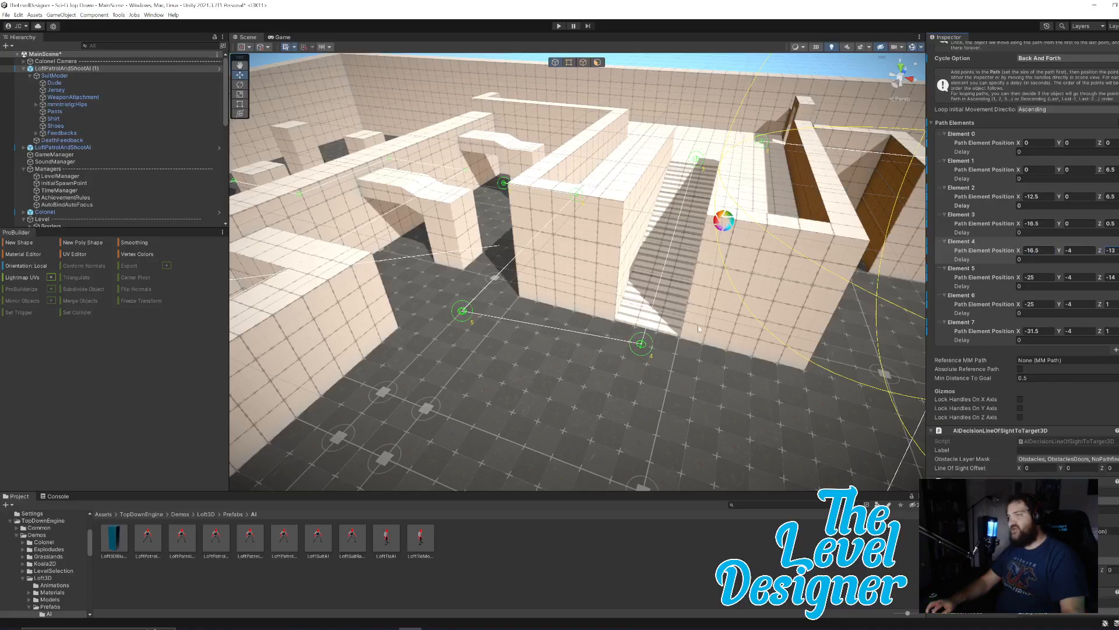
right_click_drag(712, 332, 528, 348)
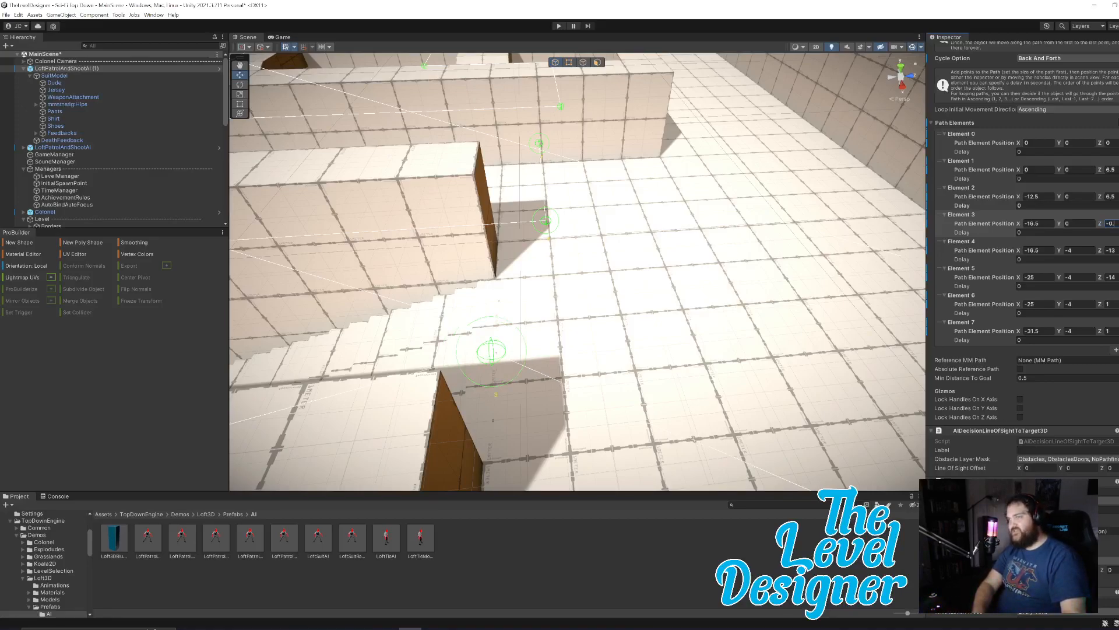
right_click_drag(619, 316, 752, 231)
Run another playtest and follow the enemy up and down the stairs in the Scene view, then stop it.
key("ctrl+p")
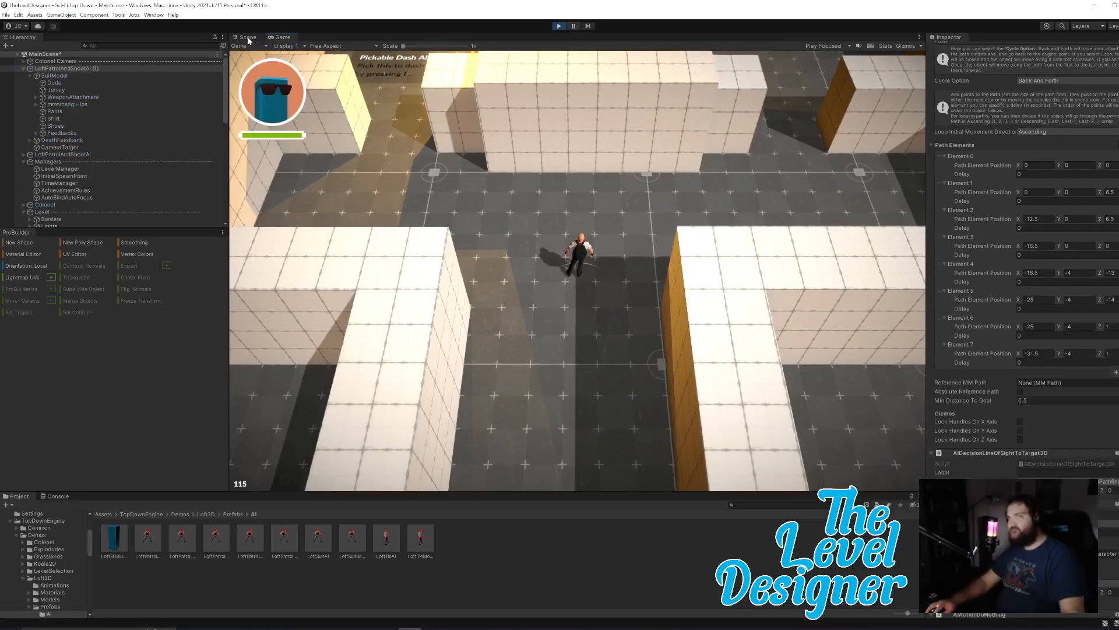
left_click(248, 36)
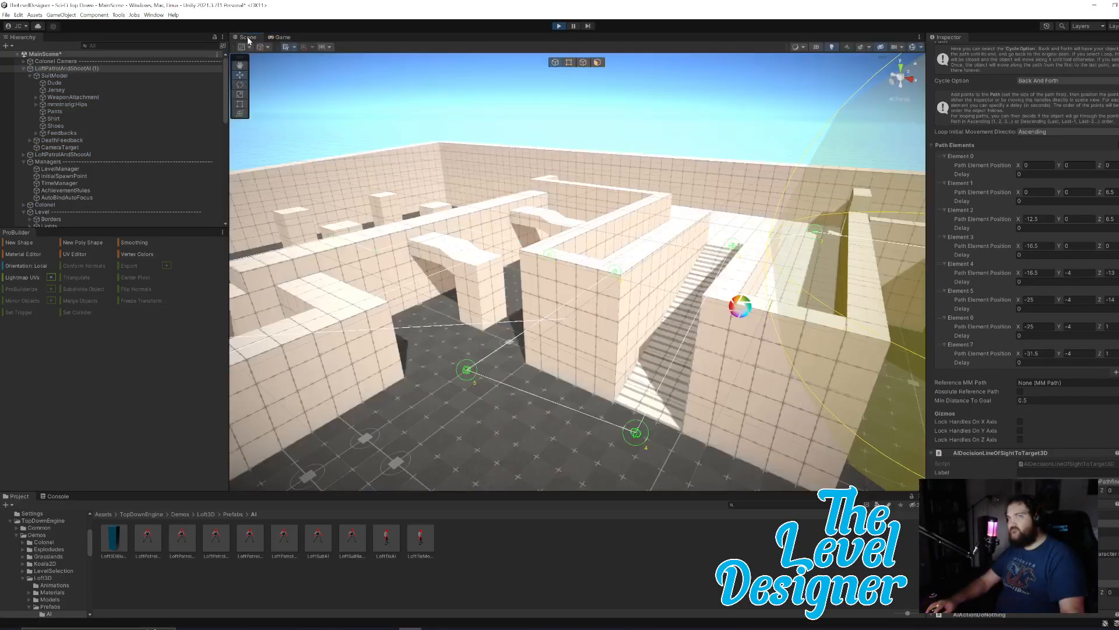
right_click_drag(820, 356, 849, 351)
right_click_drag(850, 352, 833, 373)
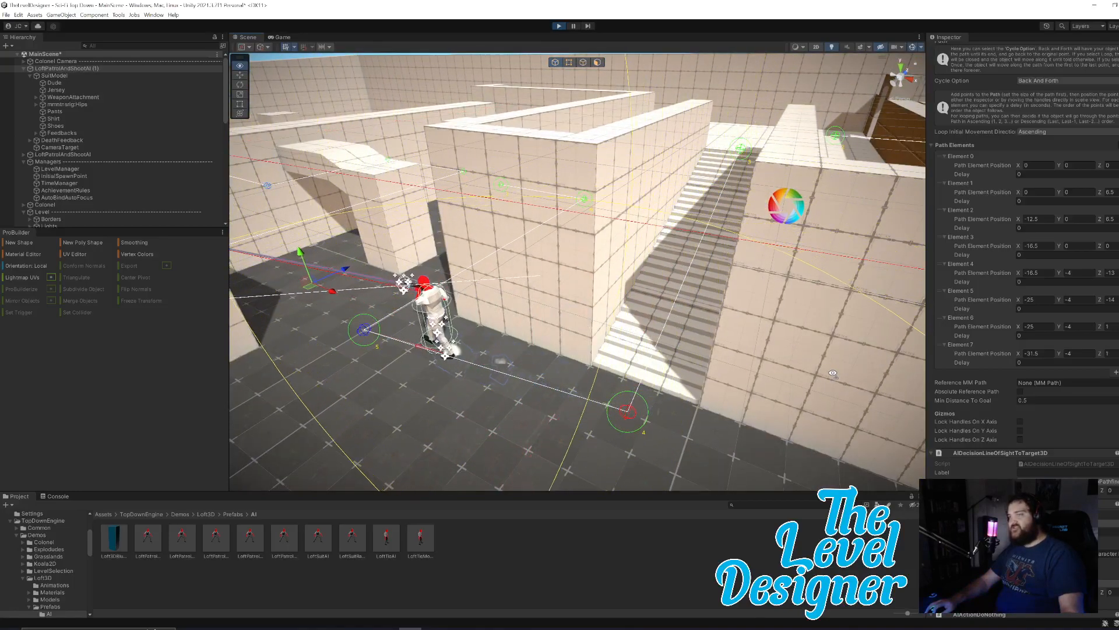
right_click_drag(834, 373, 763, 391)
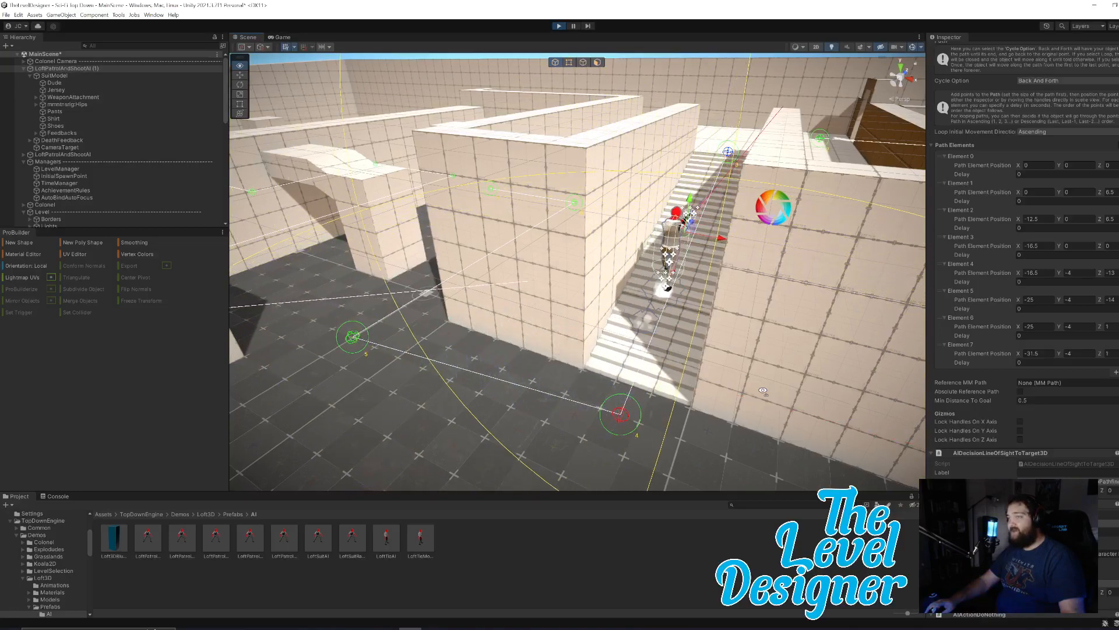
right_click_drag(762, 390, 776, 391)
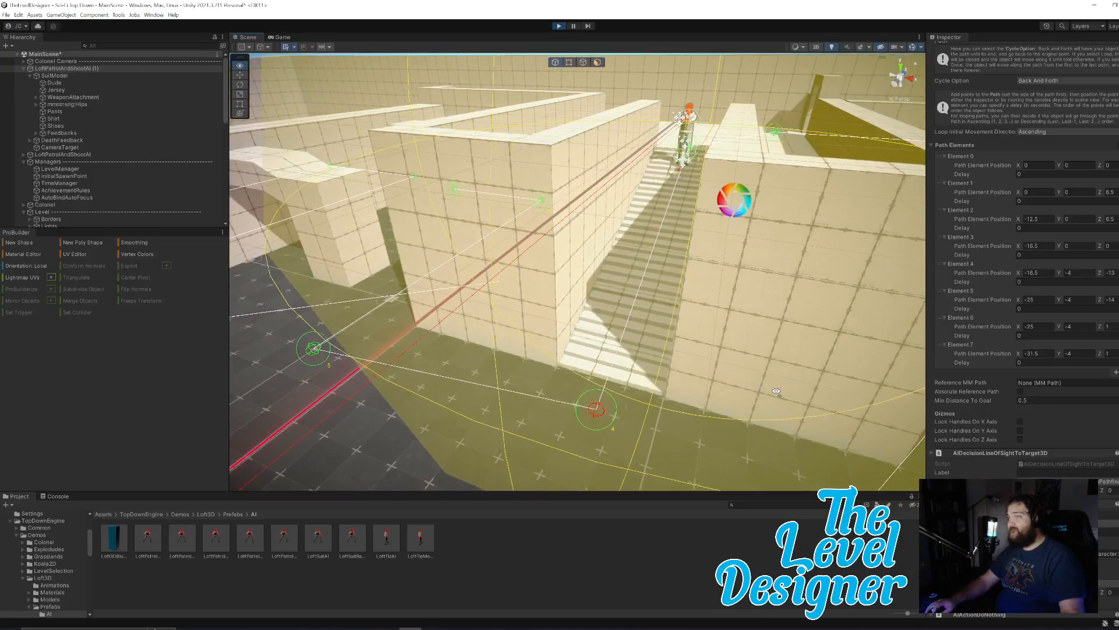
key("s")
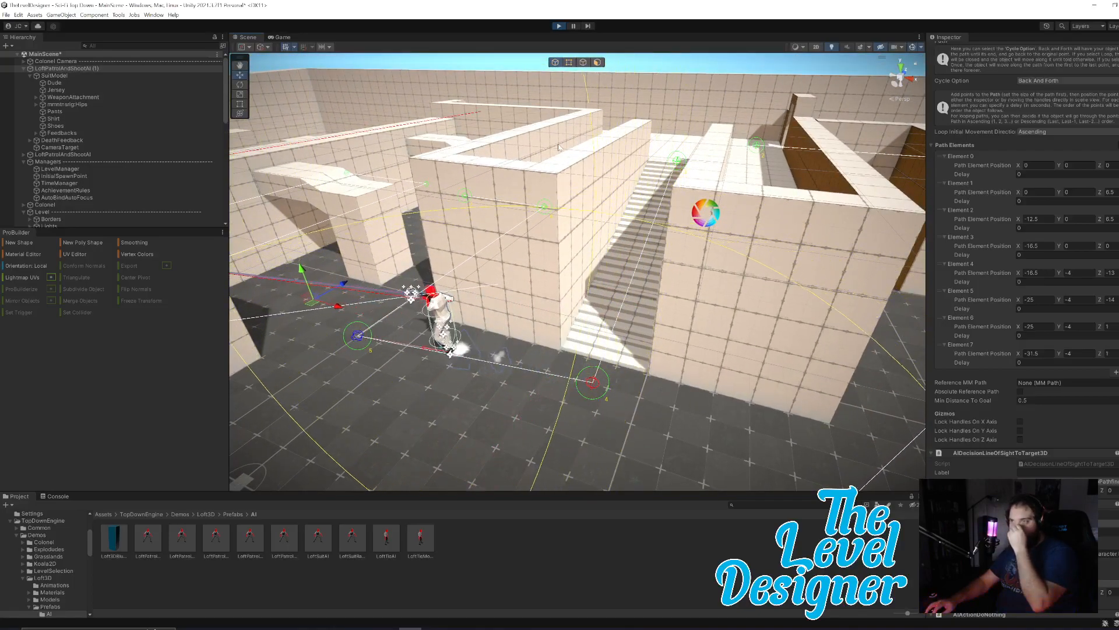
left_click(559, 26)
Set the Z position of path Element 3 to -0.8 and check the point against the top steps of the stairs.
right_click_drag(708, 303, 666, 247)
key("w")
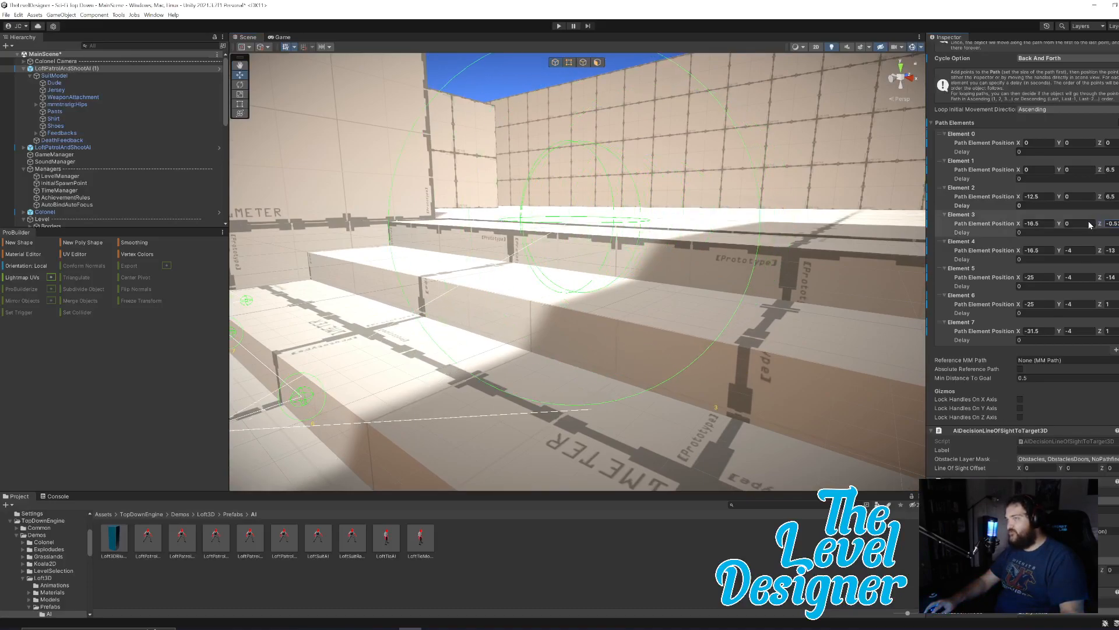
right_click_drag(743, 251, 511, 285)
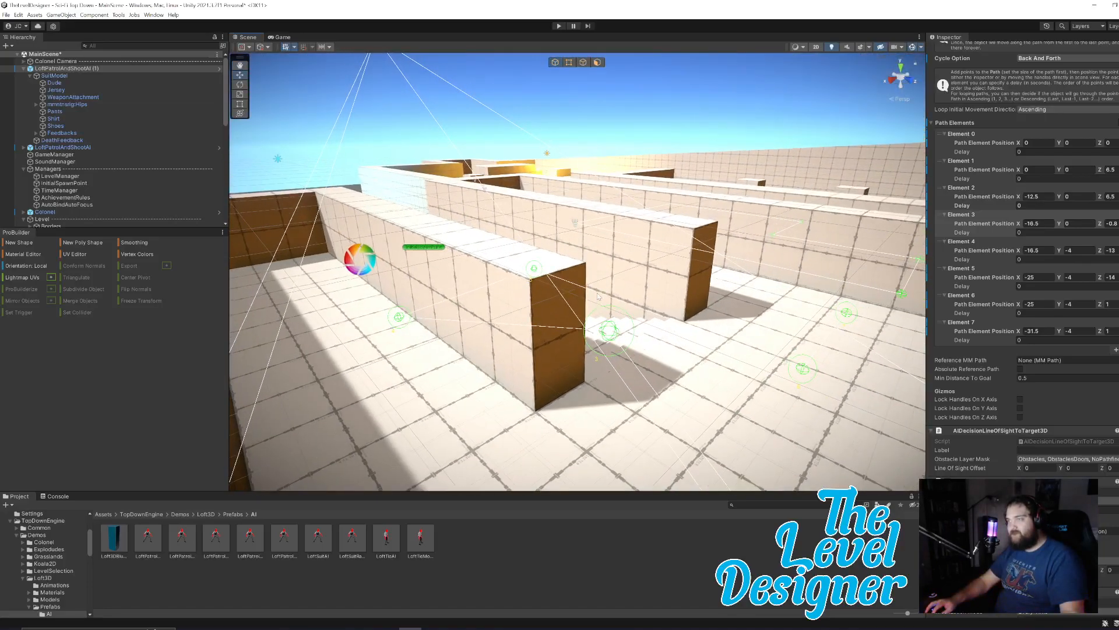
right_click_drag(617, 290, 566, 275)
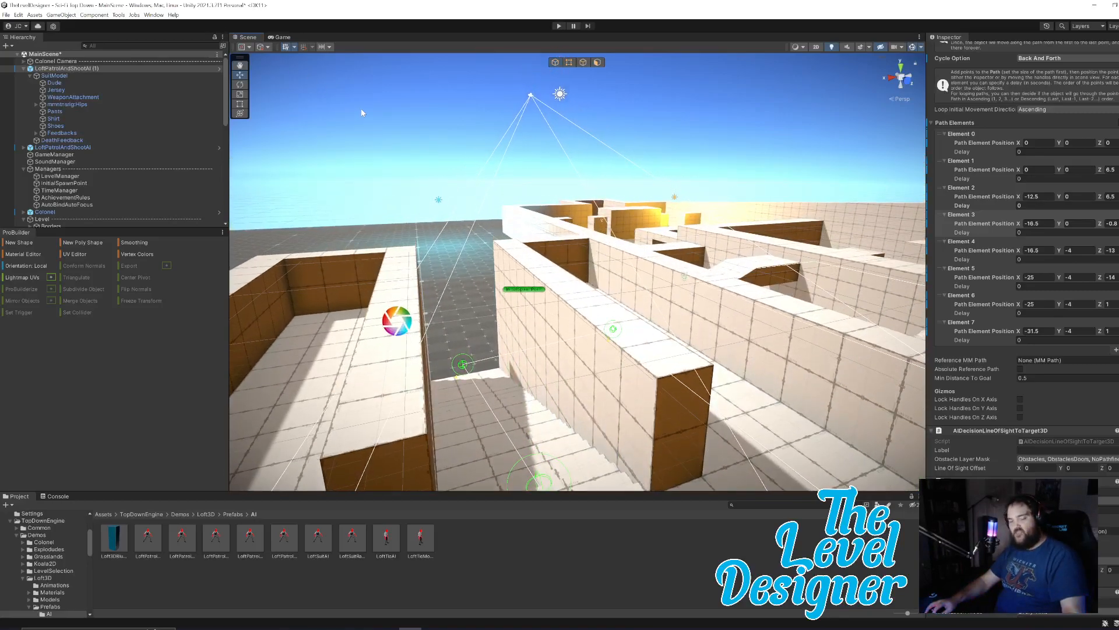
Undo the patrol path edits until the cycle option is Loop again and the path elements up to Element 14 are restored.
key("ctrl+z")
key("ctrl+z")
key("ctrl+z")
key("ctrl+z")
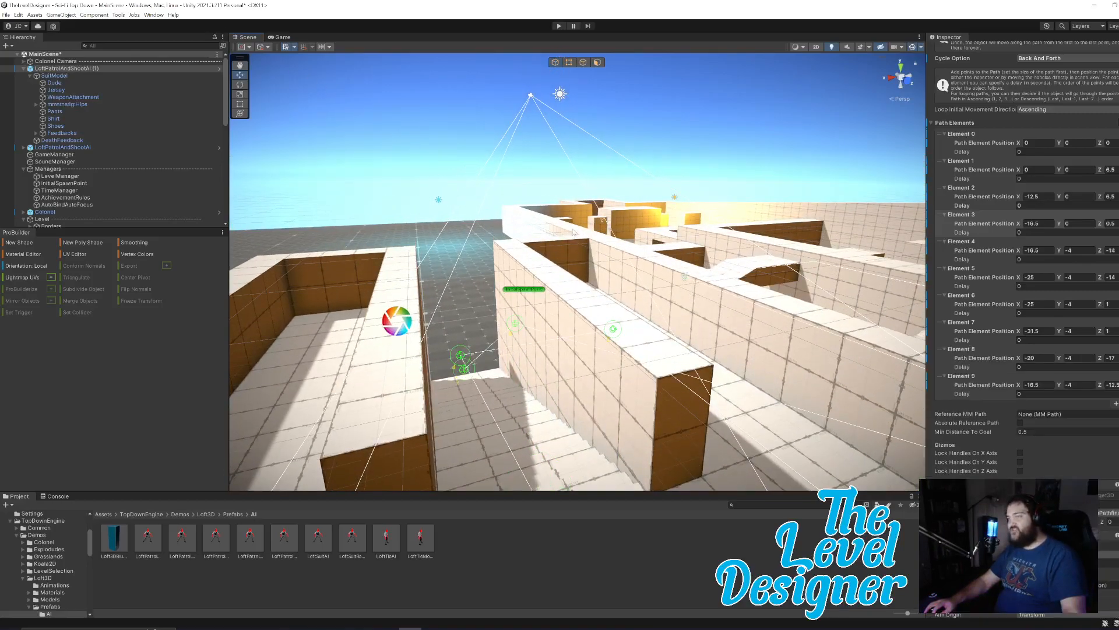
right_click_drag(564, 269, 799, 362)
key("ctrl+z")
key("ctrl+z")
key("ctrl+z")
key("ctrl+z")
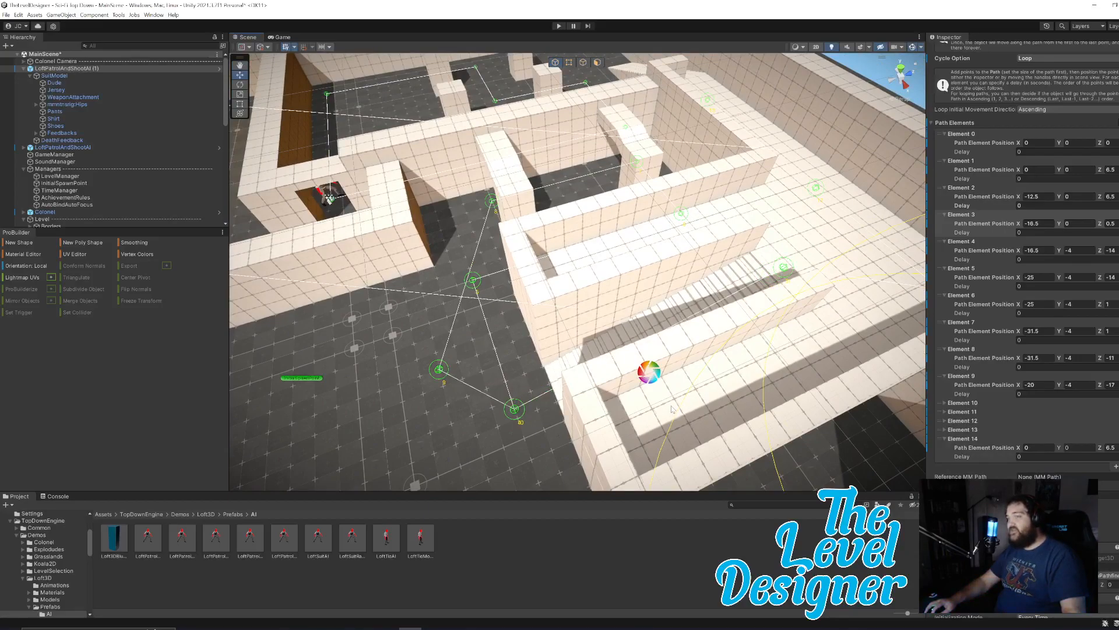
left_click(18, 15)
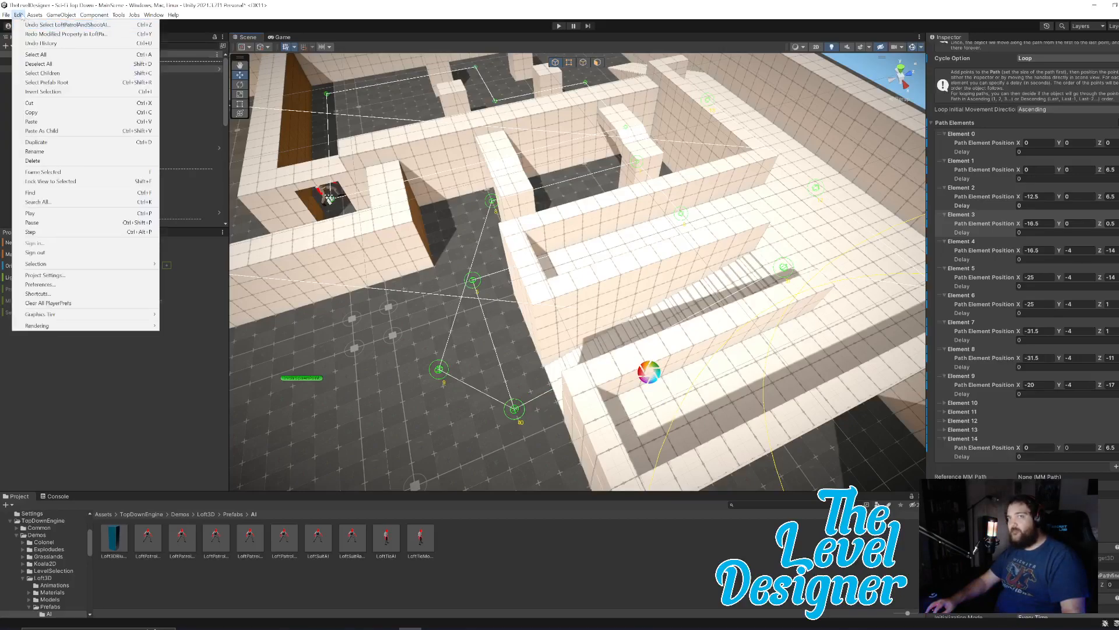
left_click(35, 25)
Expand path Elements 10 and 11 and set Element 11's Z position to about -0.3 at the top of the stairs.
right_click_drag(575, 377, 659, 221)
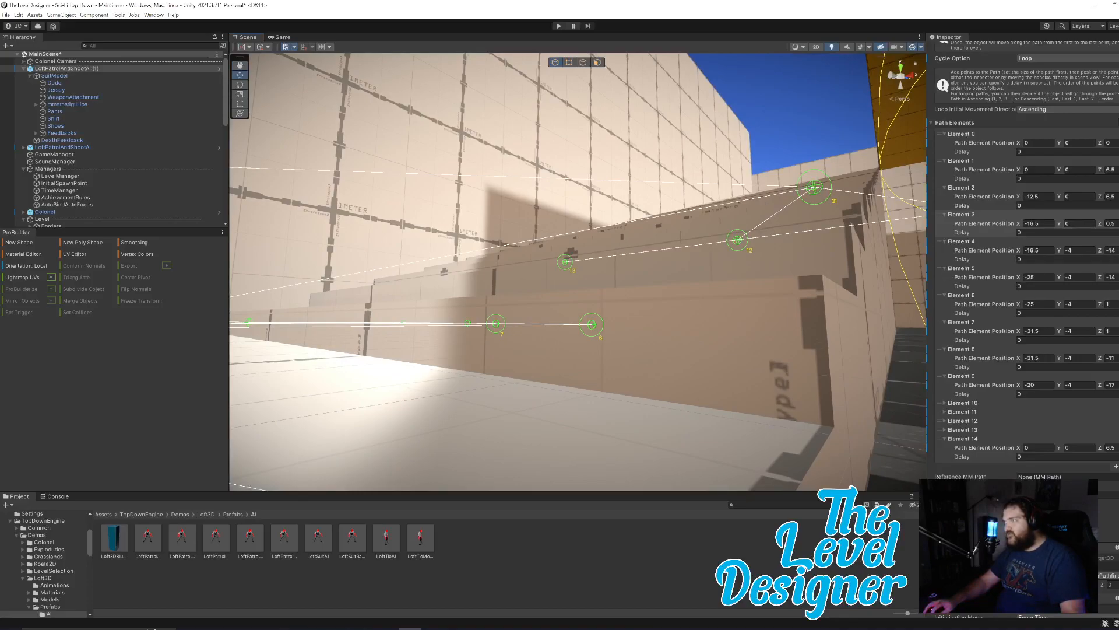
left_click(945, 403)
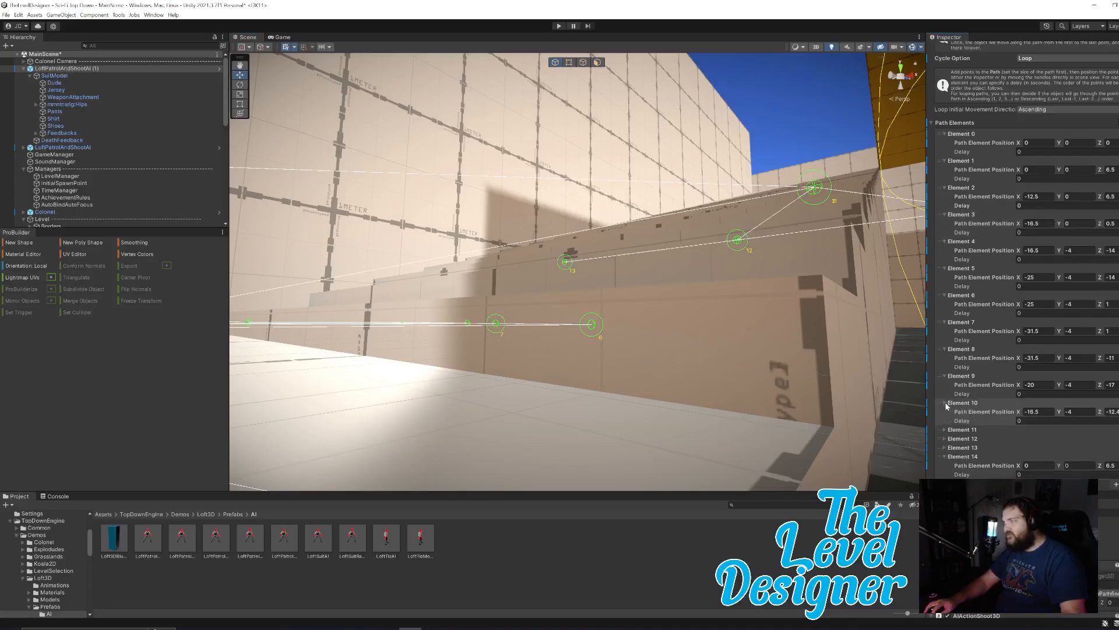
left_click(945, 429)
right_click_drag(752, 303, 756, 310)
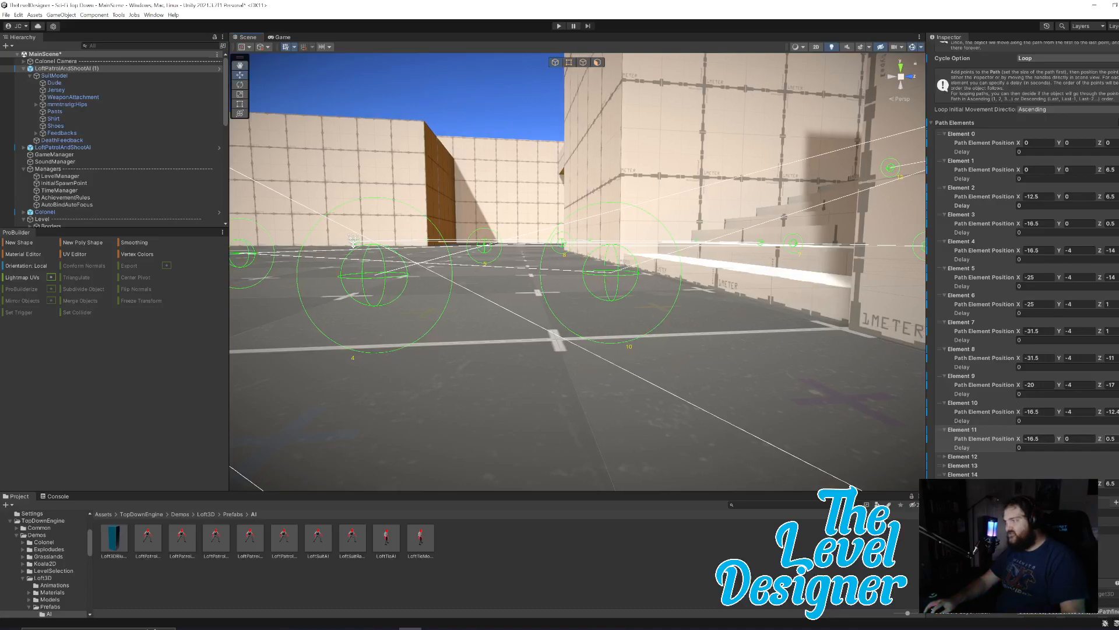
right_click_drag(831, 321, 807, 379)
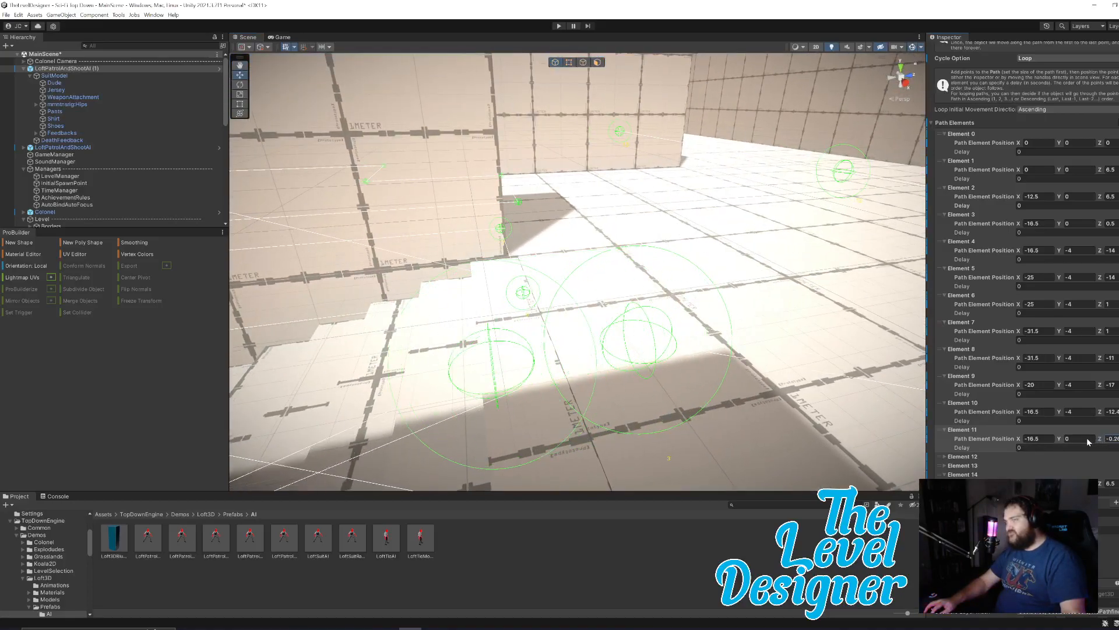
right_click_drag(754, 351, 550, 311)
key("w")
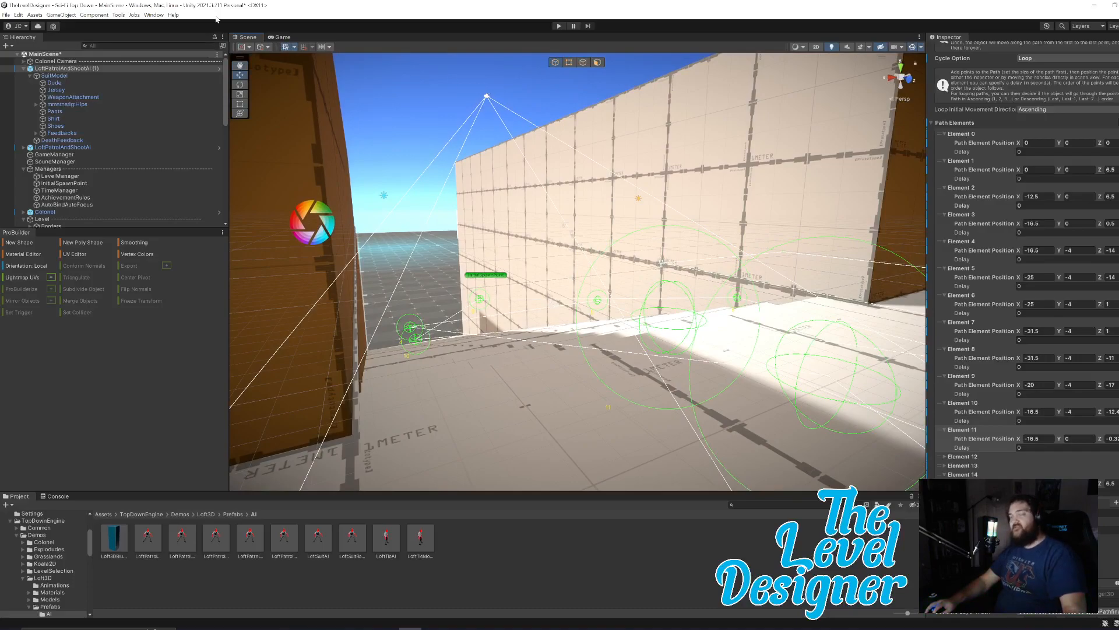
Run a playtest, follow the enemy's patrol around the stairs in the Scene view, and stop it.
left_click(557, 26)
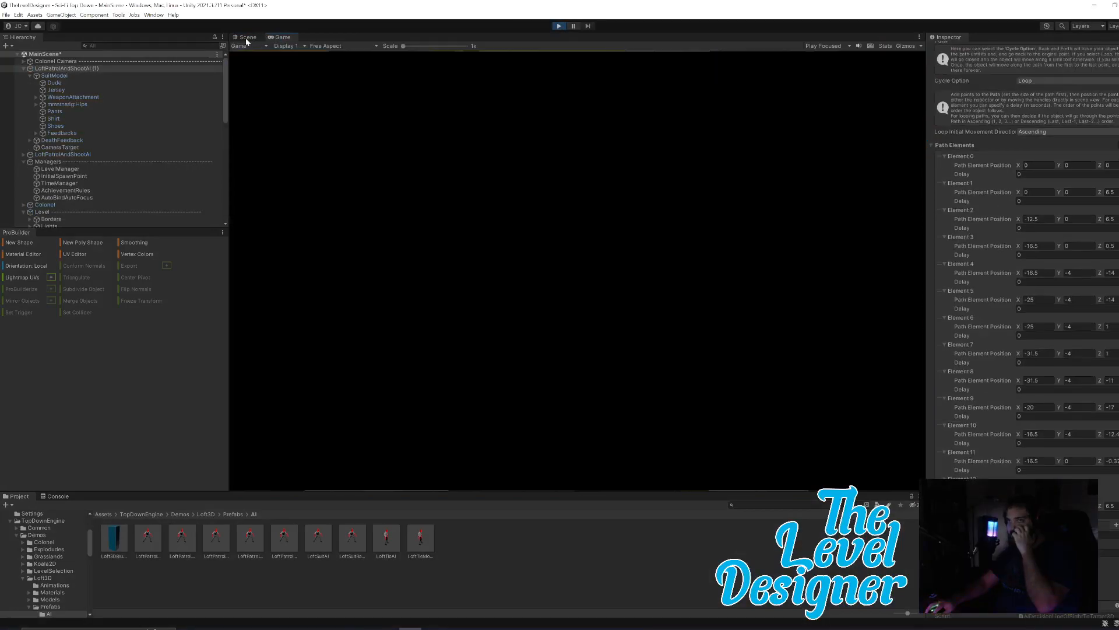
left_click(247, 39)
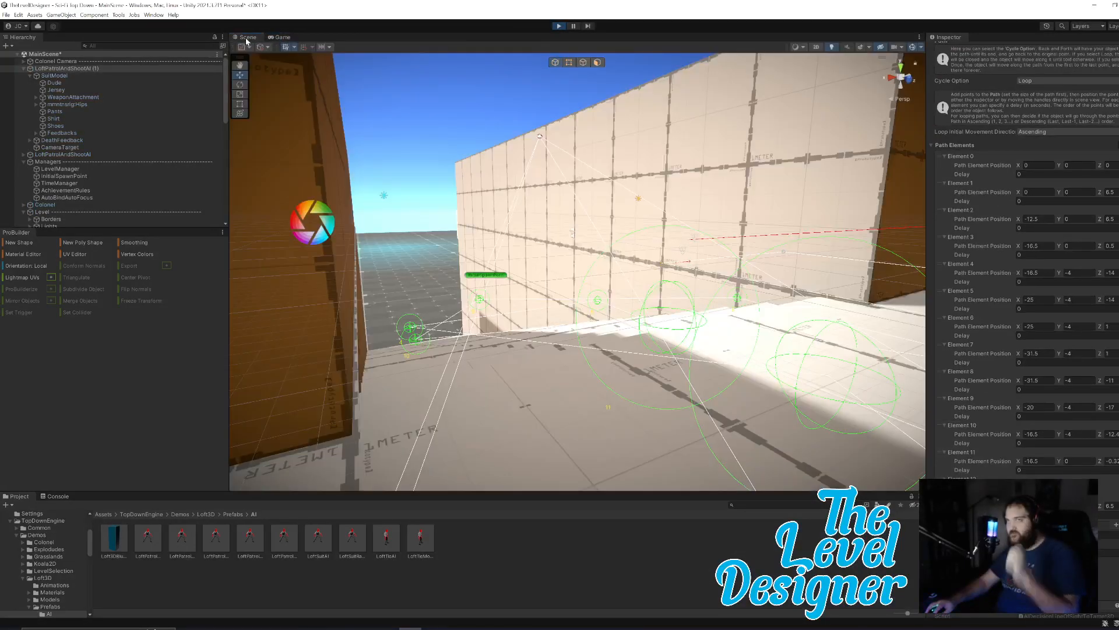
key("e")
right_click_drag(646, 326, 678, 374)
key("s")
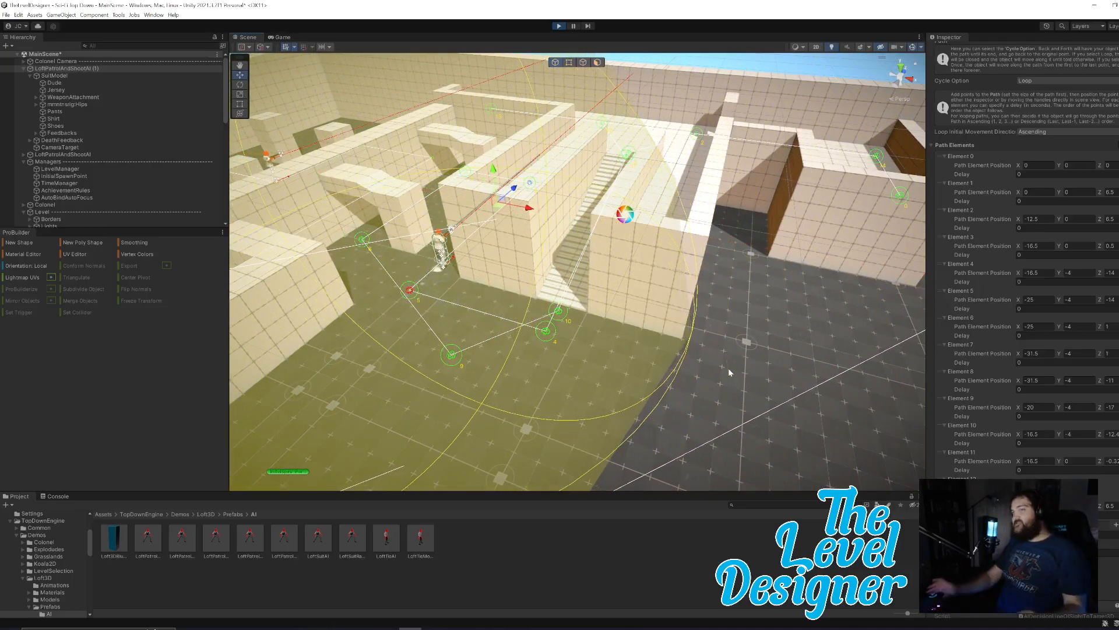
right_click_drag(728, 369, 695, 365)
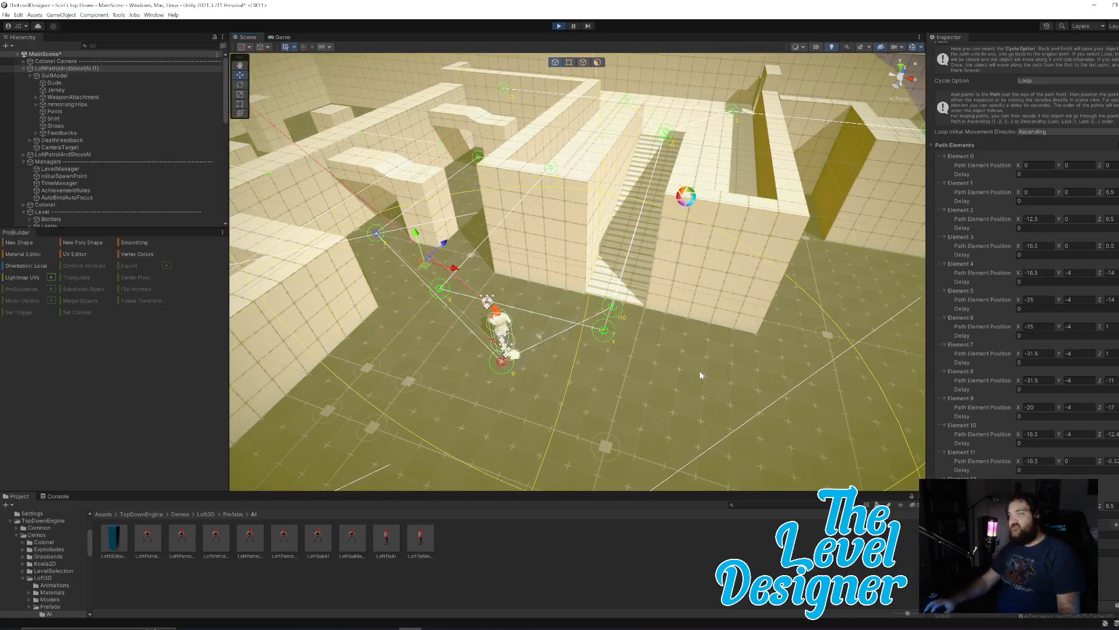
right_click_drag(714, 275, 729, 294)
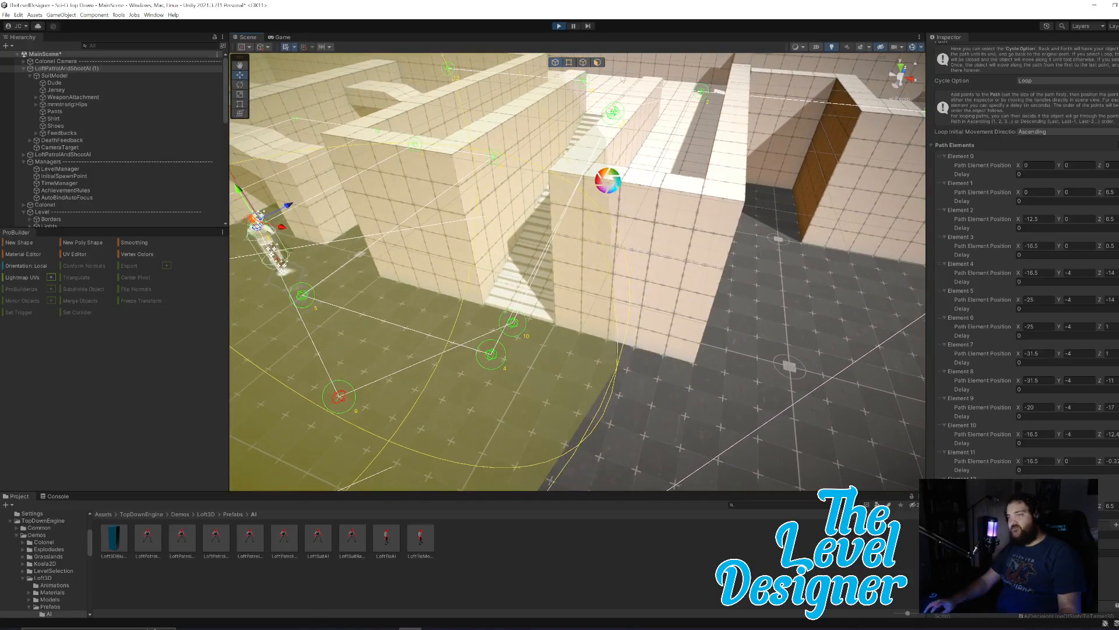
key("ctrl+p")
Set the Z position of path Element 10 to -13 and of Element 11 to -1.
right_click_drag(585, 341, 533, 233)
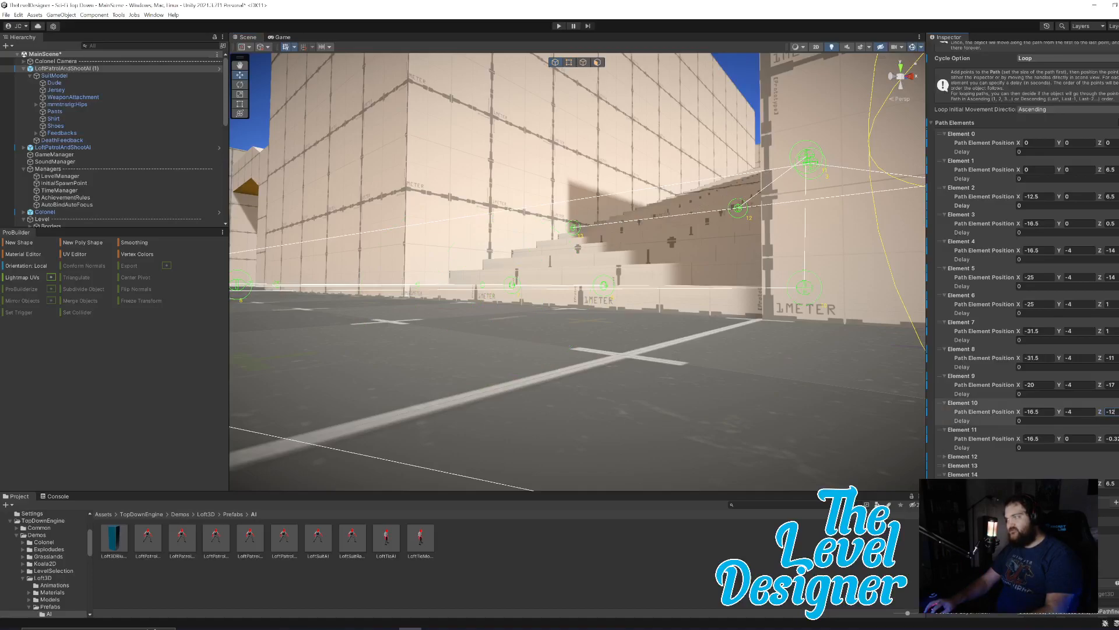
right_click_drag(897, 393, 414, 347)
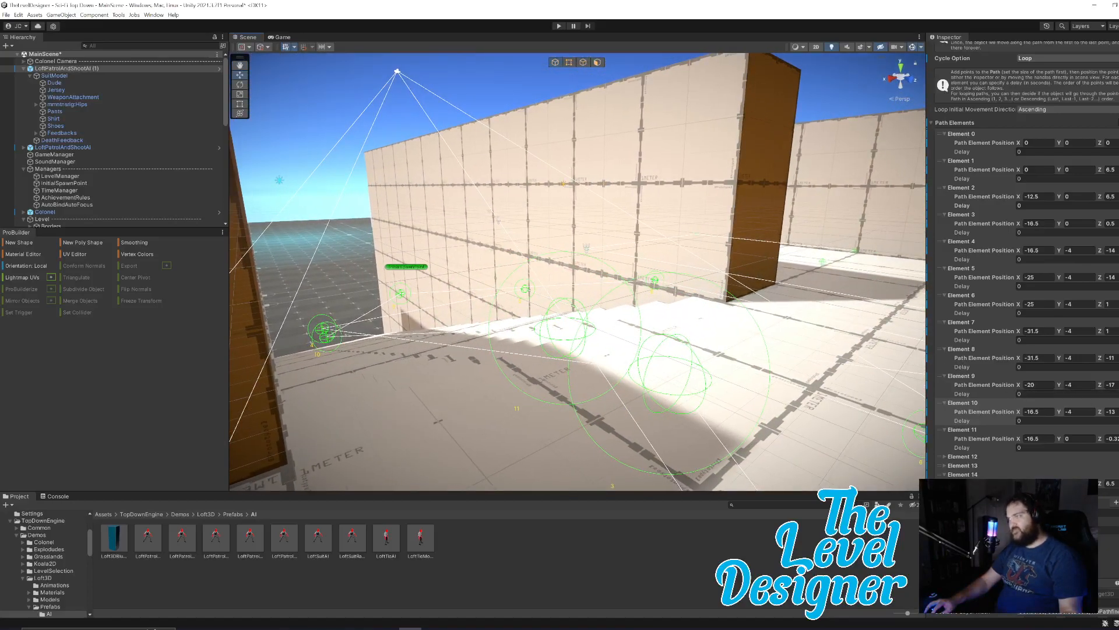
right_click_drag(712, 370, 694, 333)
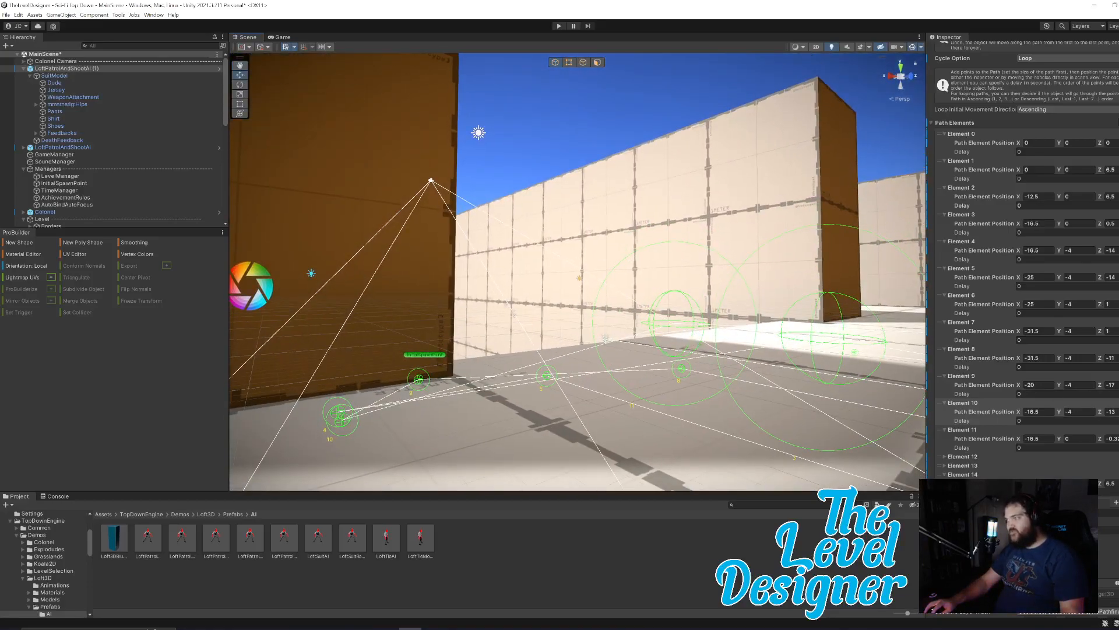
left_click(1109, 438)
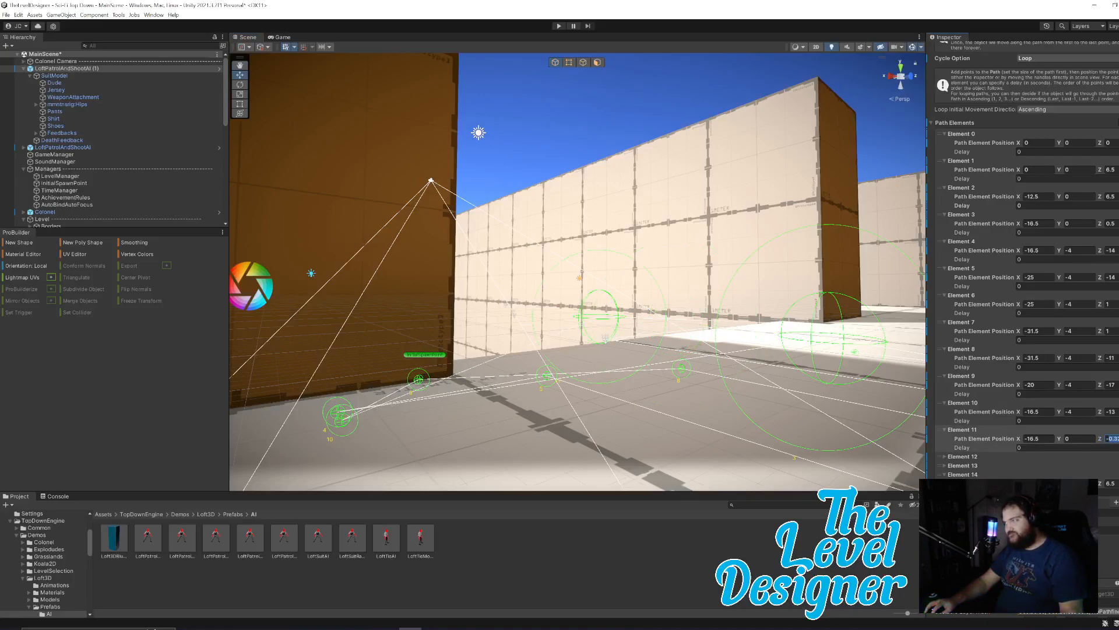
right_click_drag(716, 344, 659, 324)
Start another playtest and follow the enemy from the lower floor up the stairs in the Scene view.
left_click(558, 27)
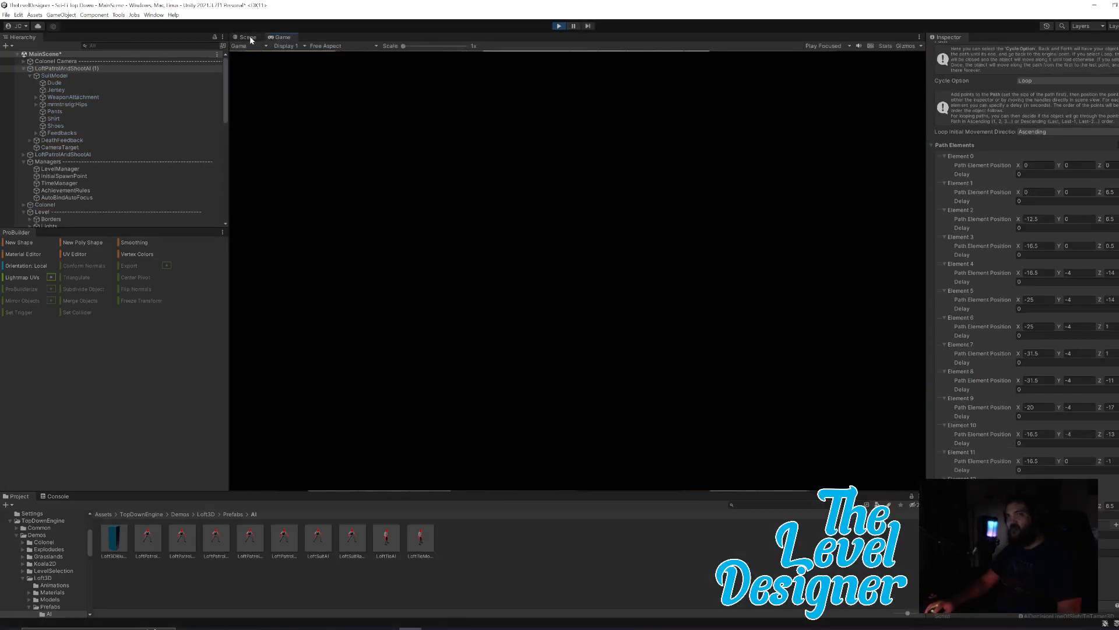
left_click(250, 37)
right_click_drag(593, 310, 790, 347)
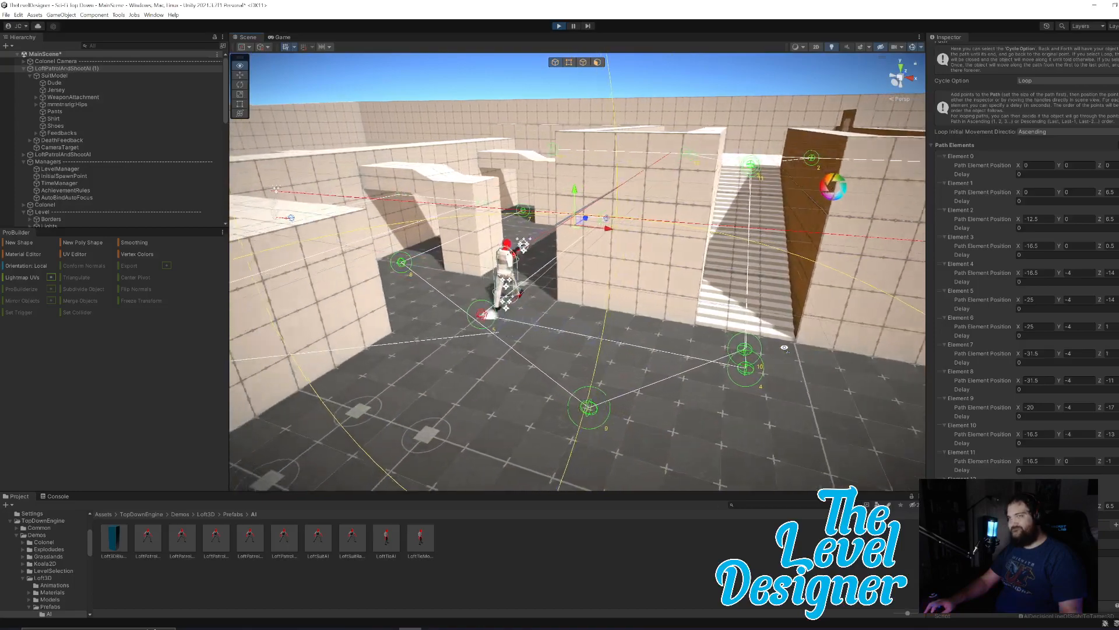
right_click_drag(785, 347, 785, 348)
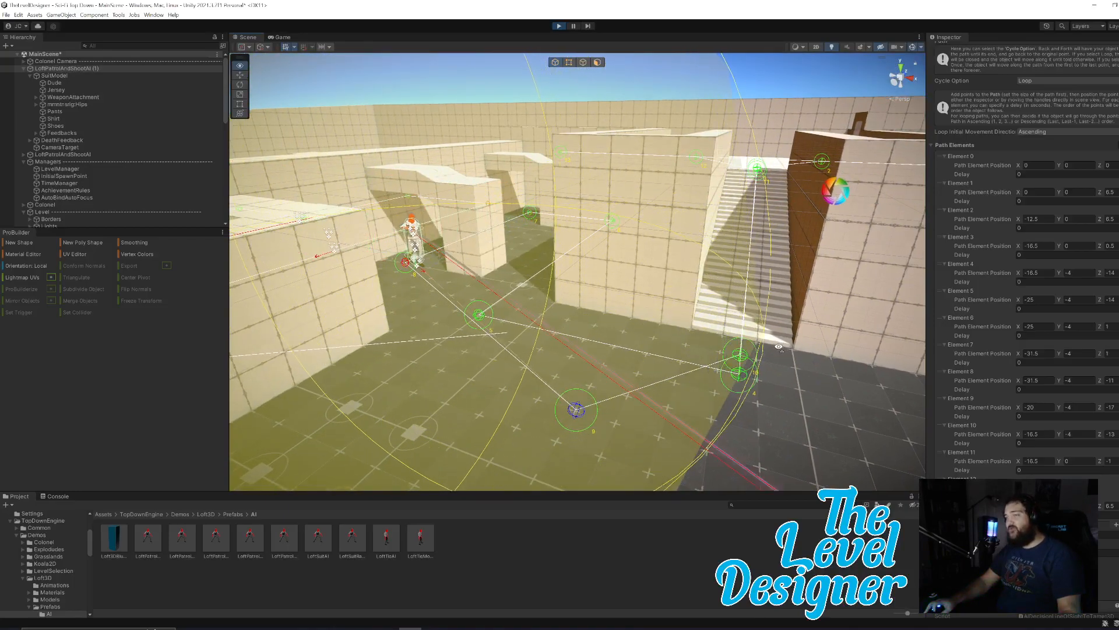
key("d")
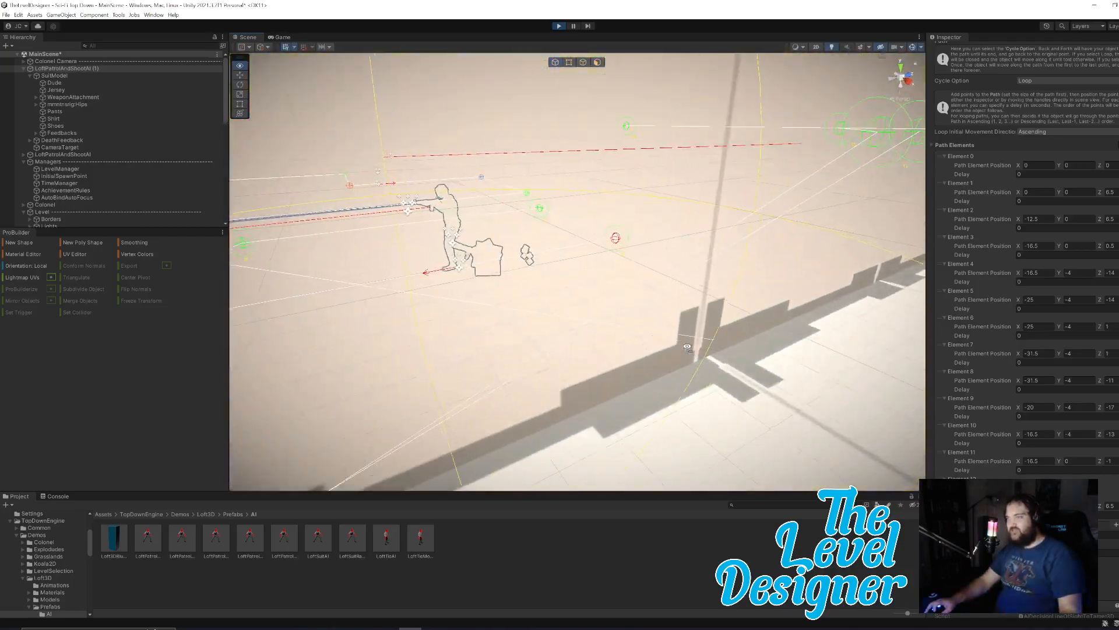
right_click_drag(688, 347, 681, 344)
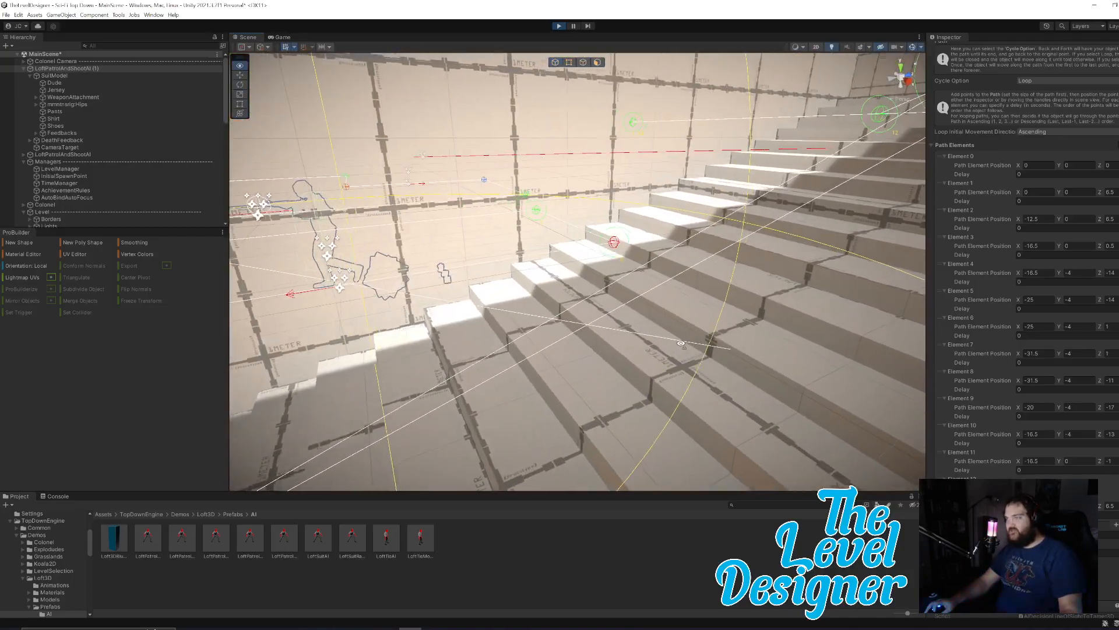
right_click_drag(731, 260, 710, 288)
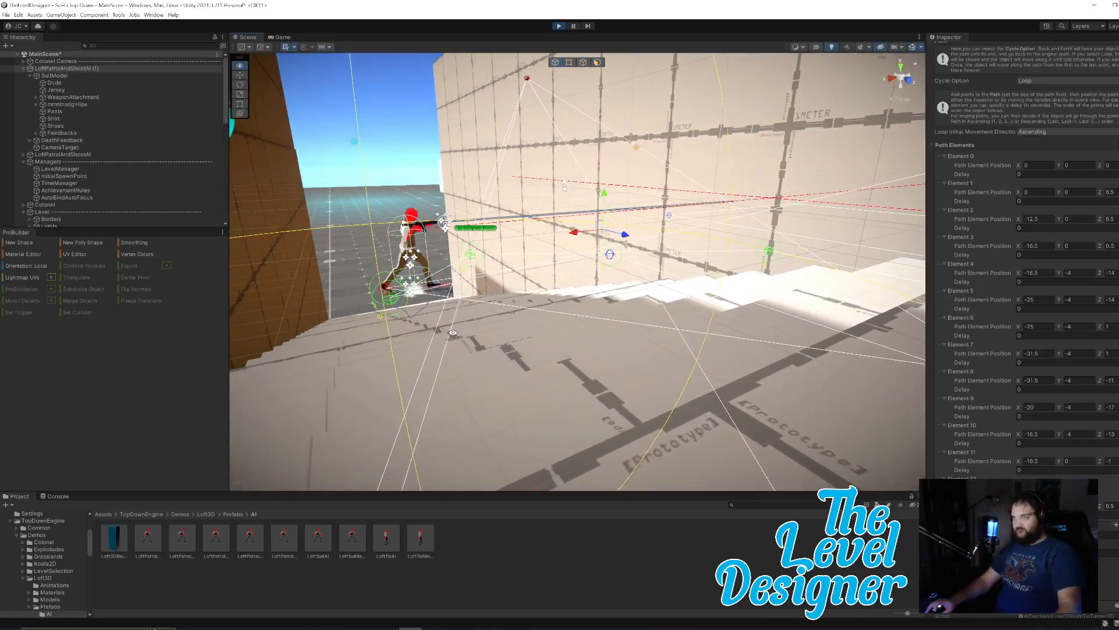
Try Z positions of -1 for Element 3 and -13 for Element 4 while the playtest runs, watch the patrol, and stop it.
right_click_drag(453, 333, 463, 384)
right_click_drag(793, 354, 613, 345)
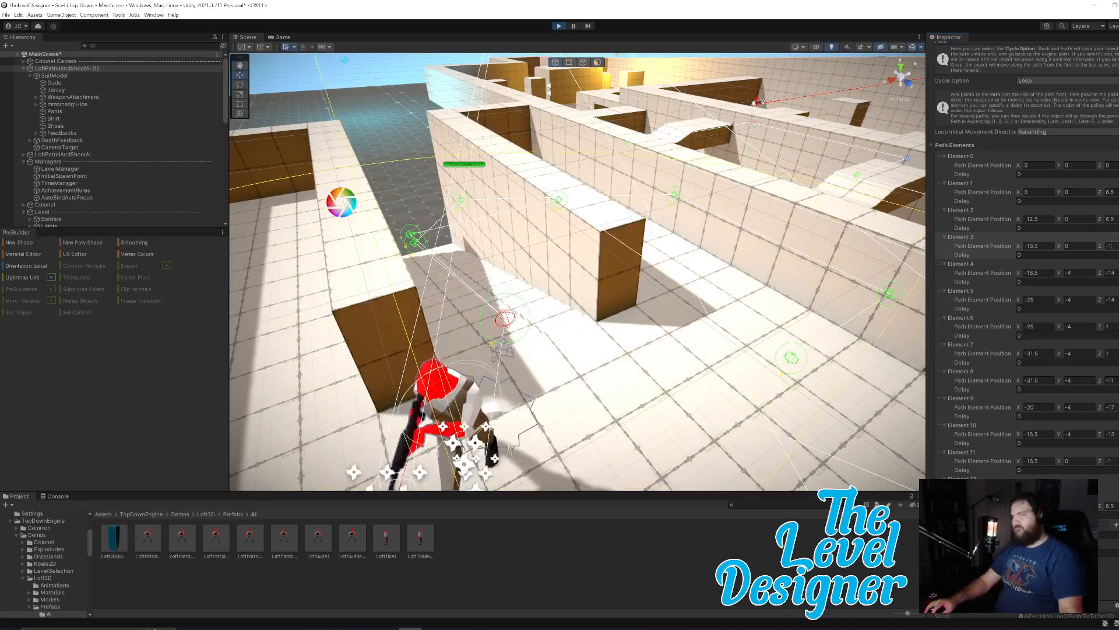
mouse_move(623, 335)
right_mouse_down()
mouse_move(592, 338)
mouse_move(663, 337)
mouse_move(636, 341)
right_mouse_up()
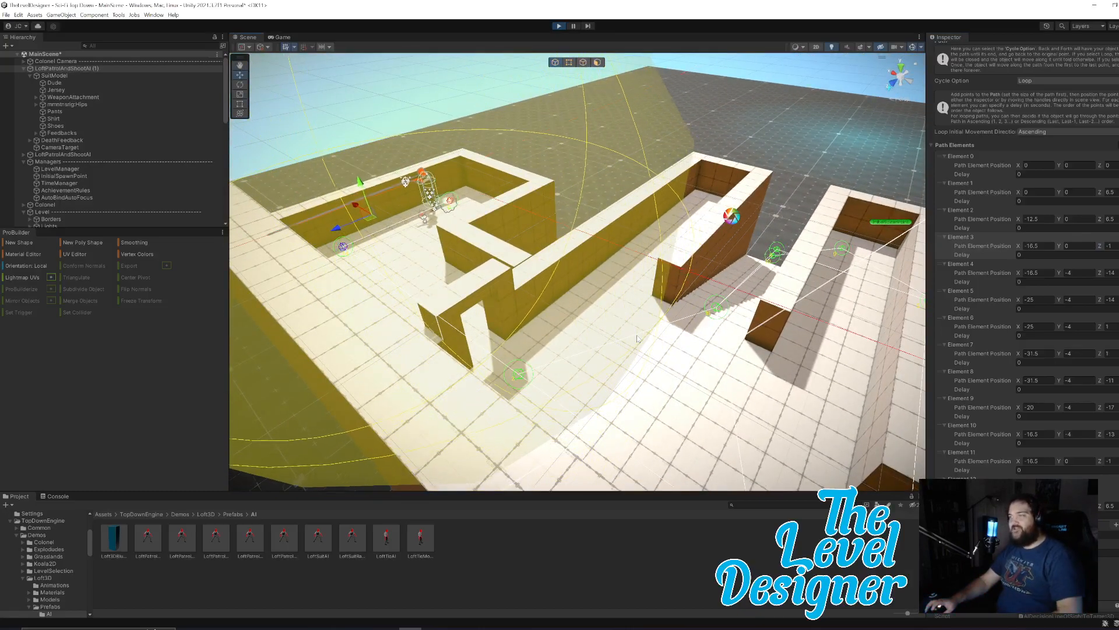
mouse_move(597, 373)
right_mouse_down()
mouse_move(792, 381)
mouse_move(665, 388)
mouse_move(595, 300)
right_mouse_up()
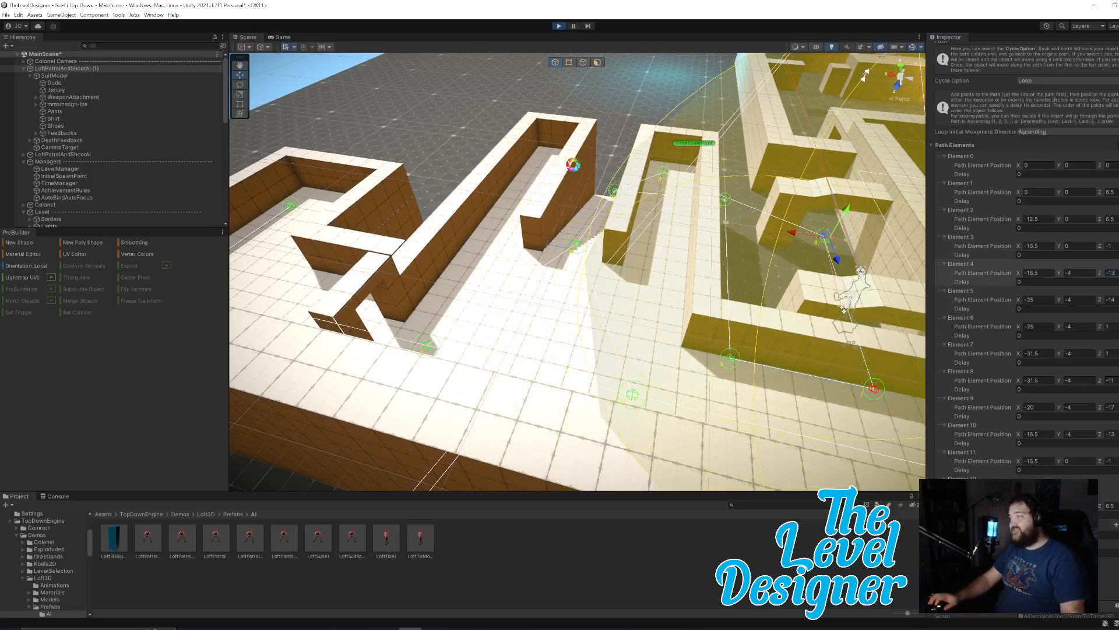
right_click_drag(693, 276, 714, 270)
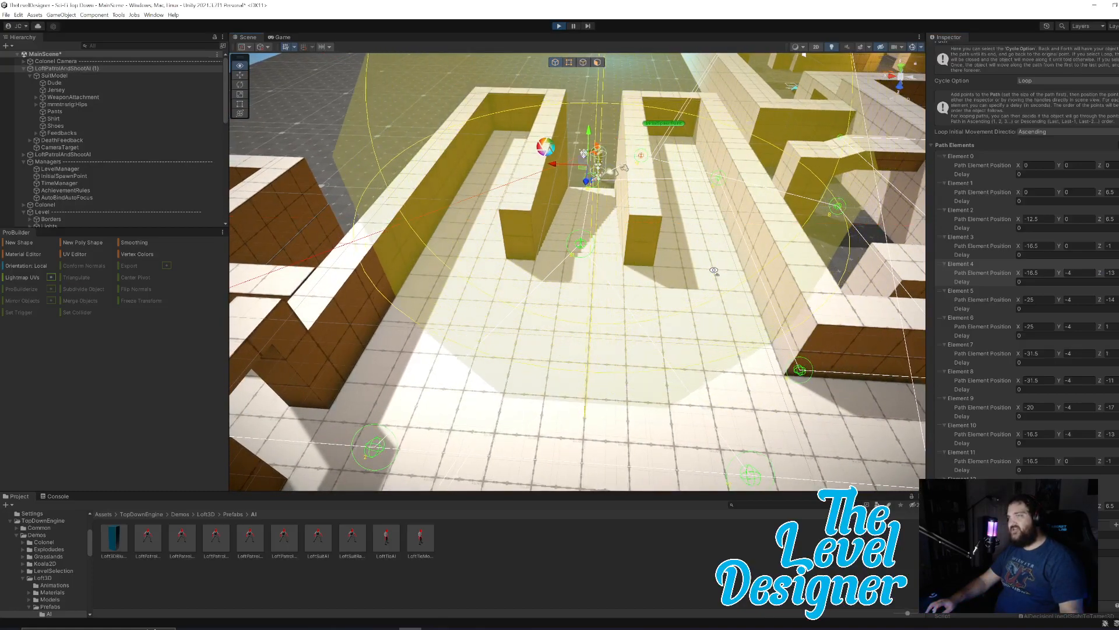
right_click_drag(713, 271, 702, 273)
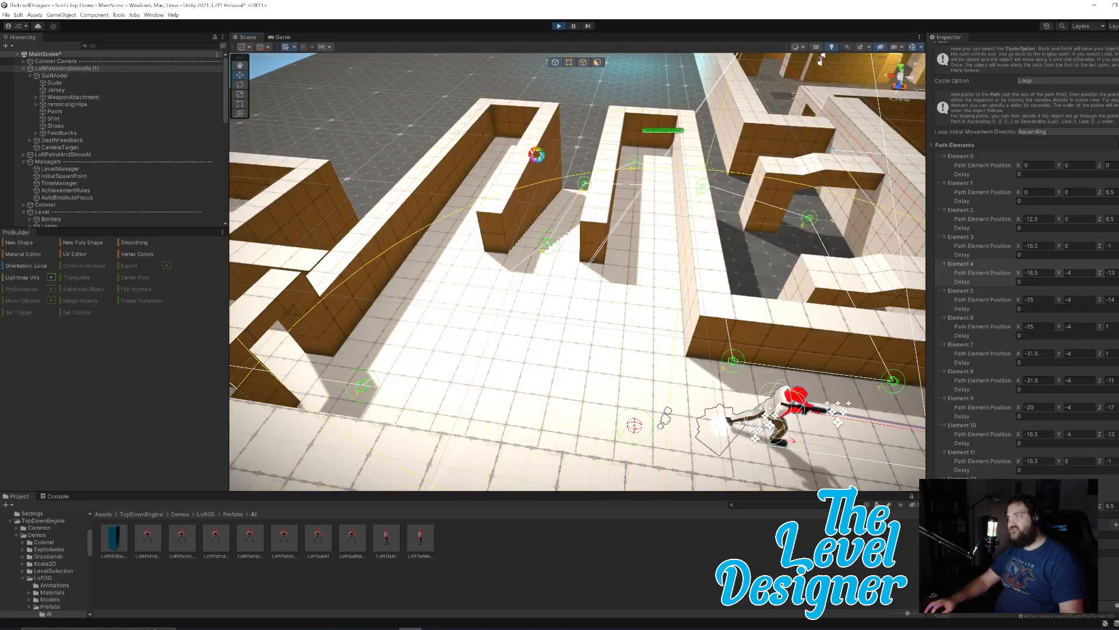
left_click(559, 26)
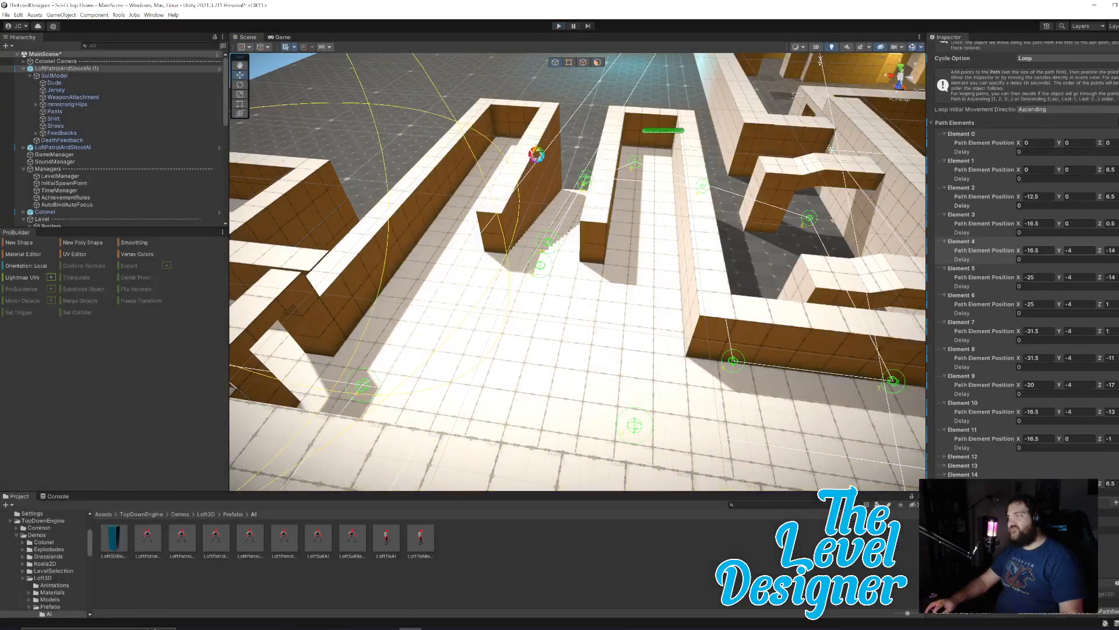
Set the Z position of path Element 3 to -1 and of Element 4 to -13, and deselect the enemy.
left_click(1112, 224)
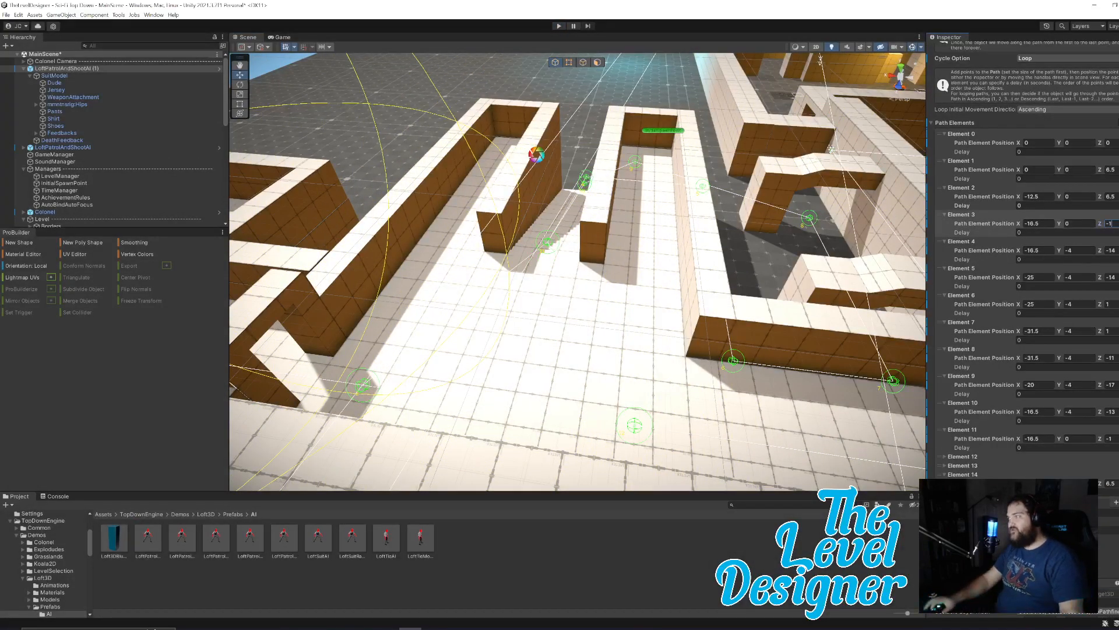
left_click(1111, 251)
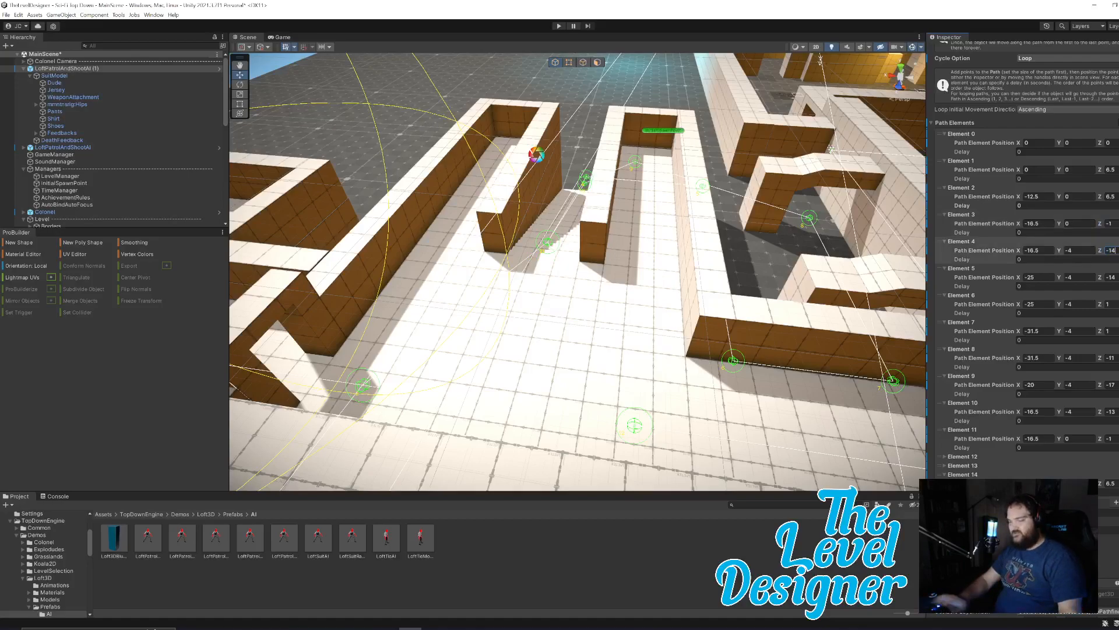
right_click_drag(691, 186, 667, 108)
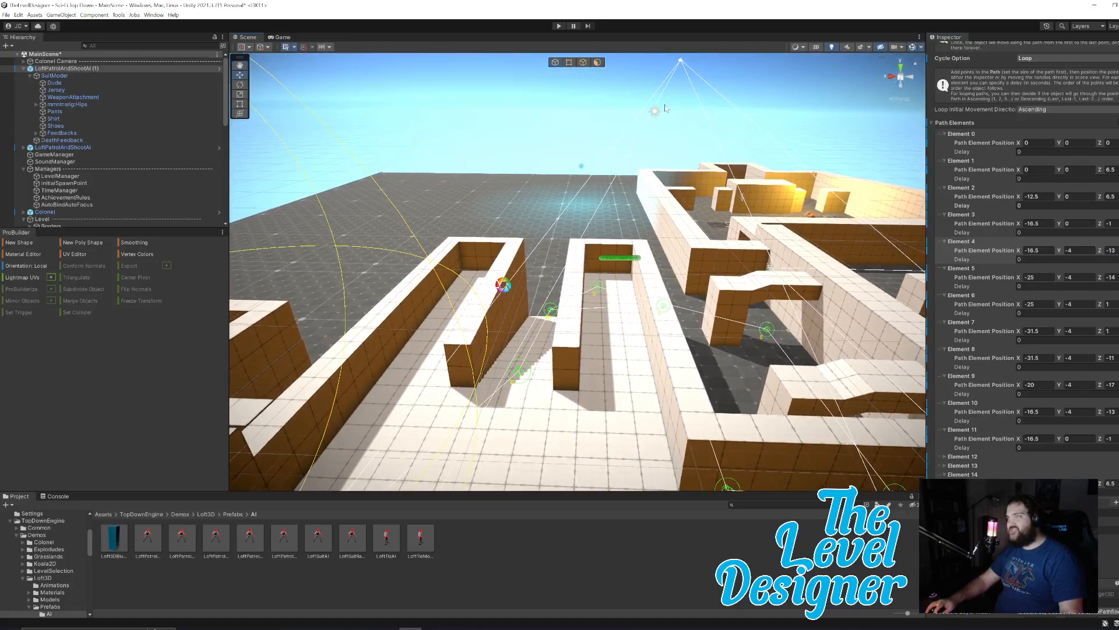
left_click(721, 77)
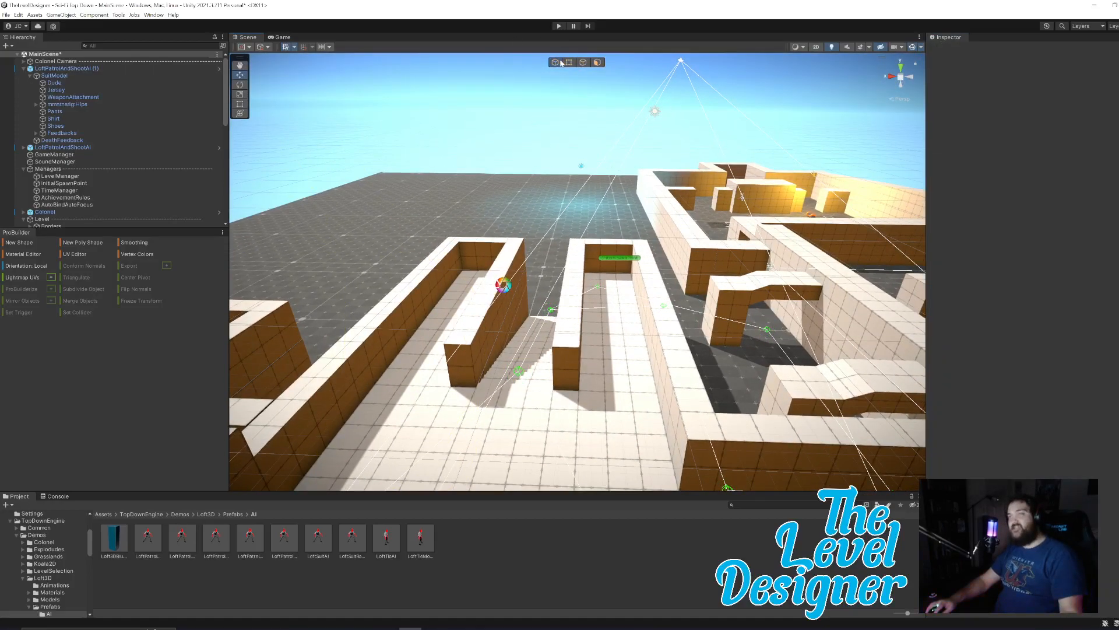
Playtest the level again, watch the enemy complete its patrol loop over the stairs in the Scene view, and stop.
left_click(558, 26)
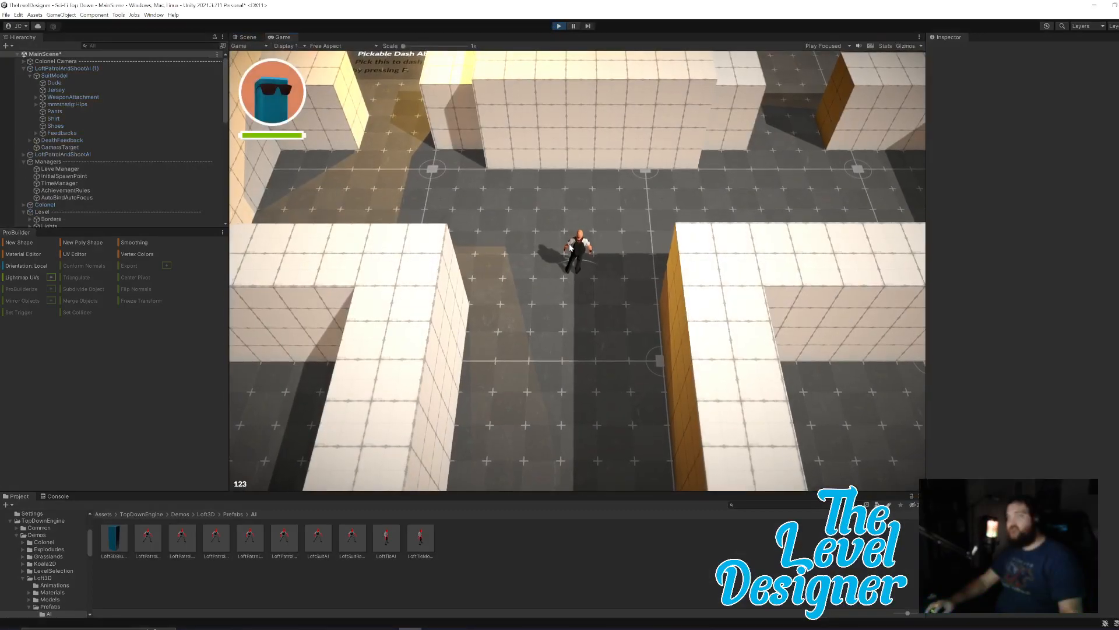
left_click(247, 36)
right_click_drag(748, 325, 668, 323)
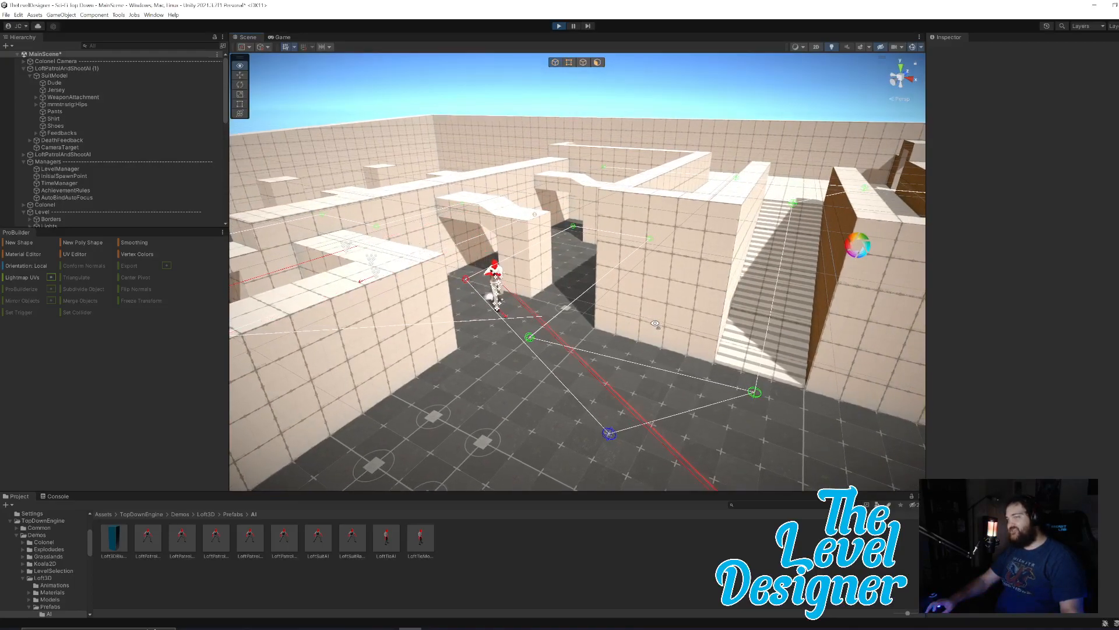
right_click_drag(655, 324, 705, 332)
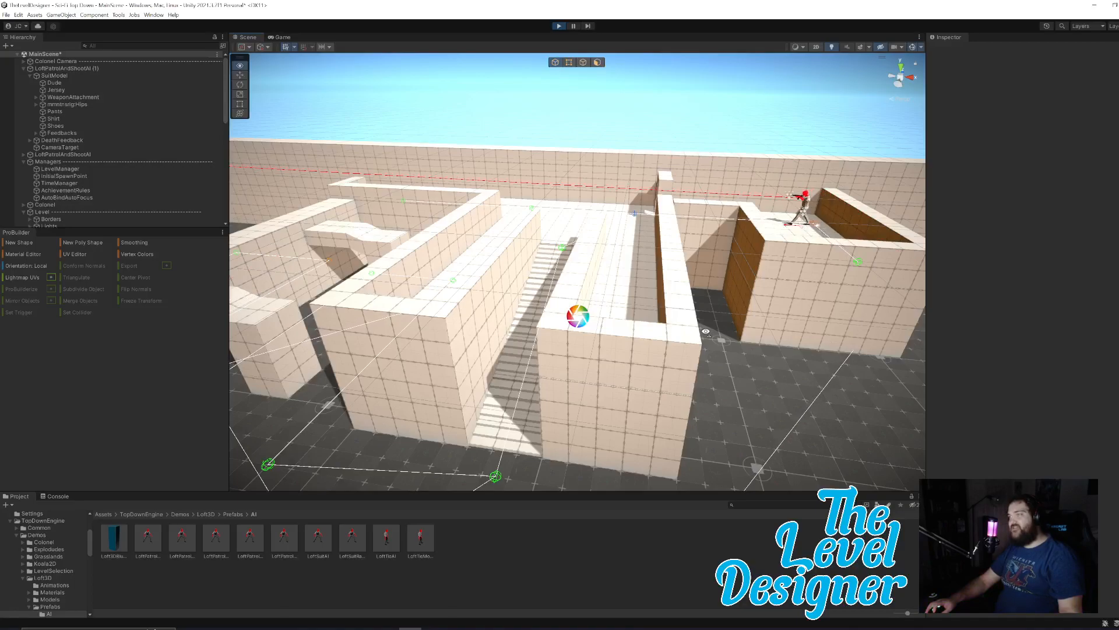
right_click_drag(705, 332, 685, 333)
mouse_move(684, 332)
right_mouse_down()
mouse_move(655, 363)
mouse_move(682, 354)
right_mouse_up()
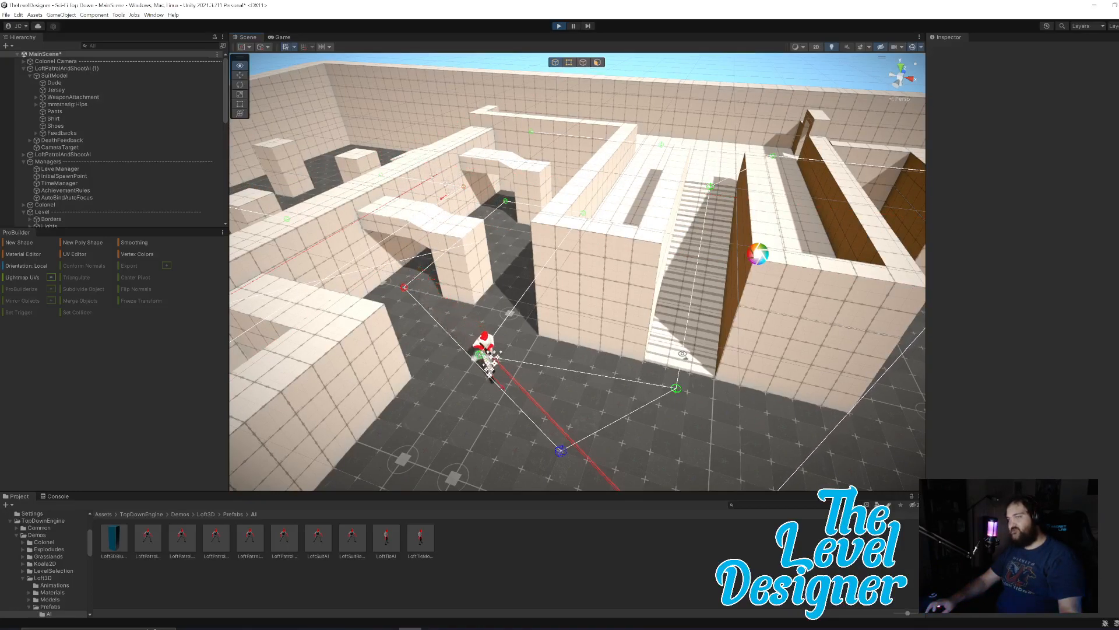
right_click_drag(682, 353, 704, 353)
key("s")
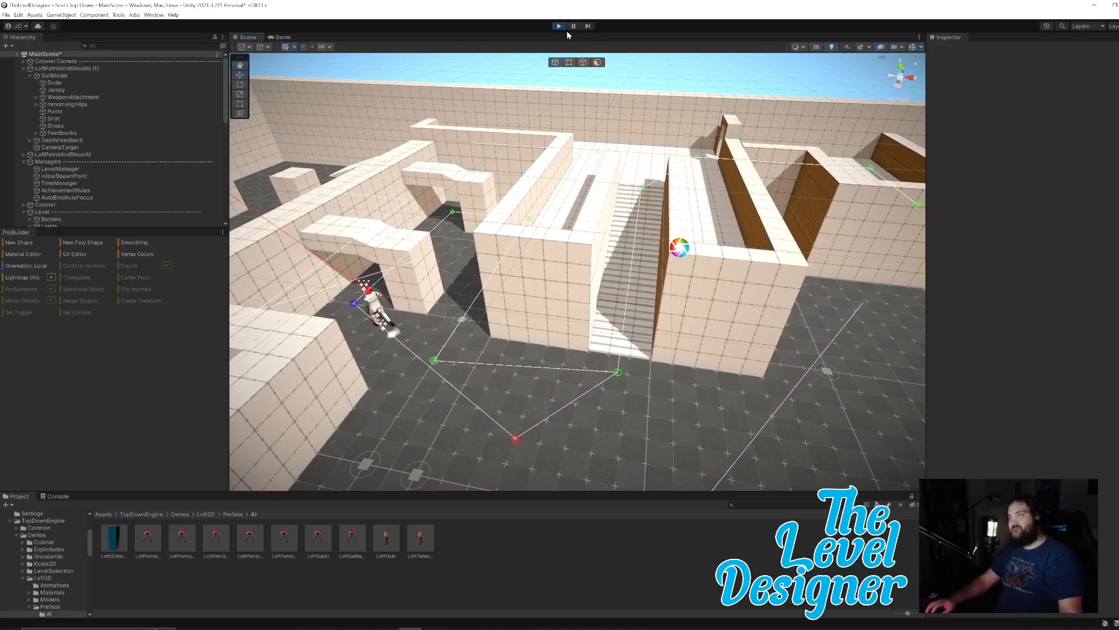
left_click(558, 27)
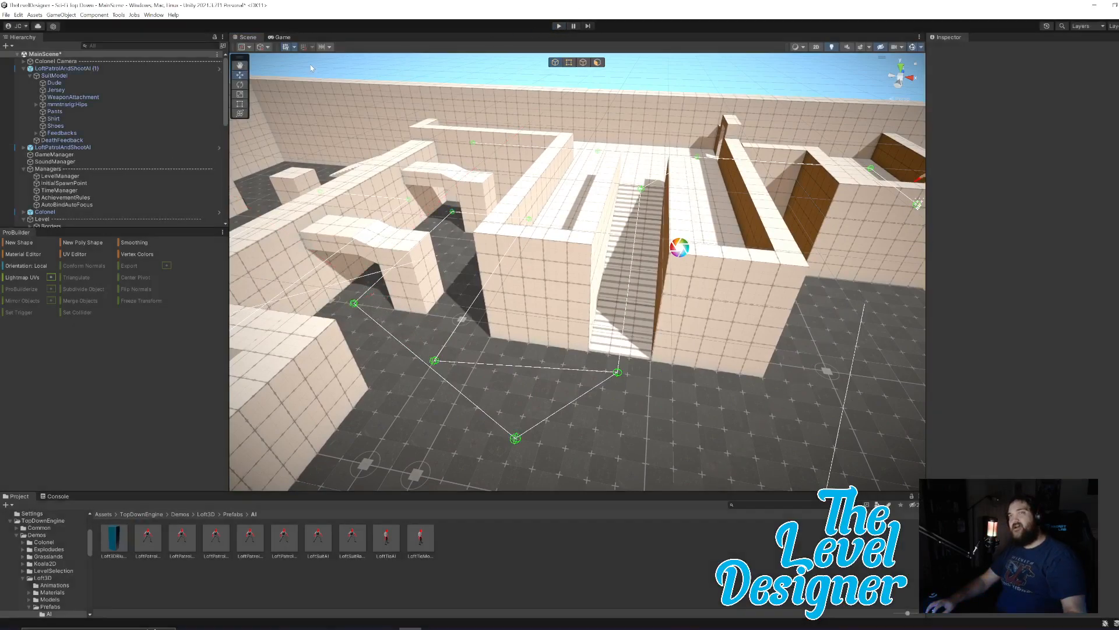
Save the scene and the project.
left_click(6, 15)
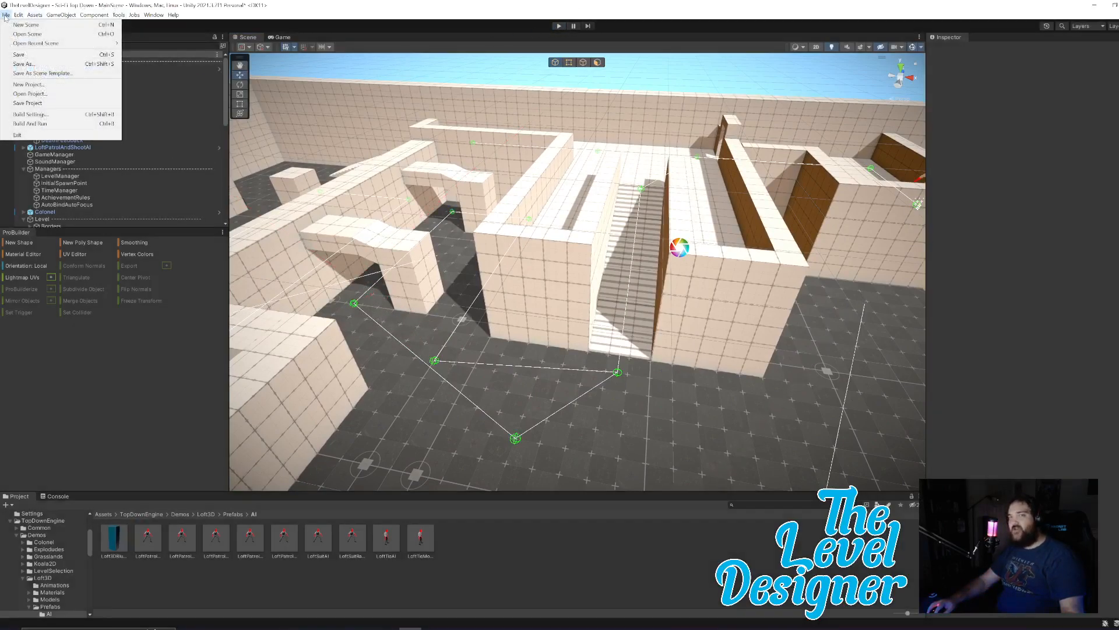
left_click(40, 56)
left_click(5, 15)
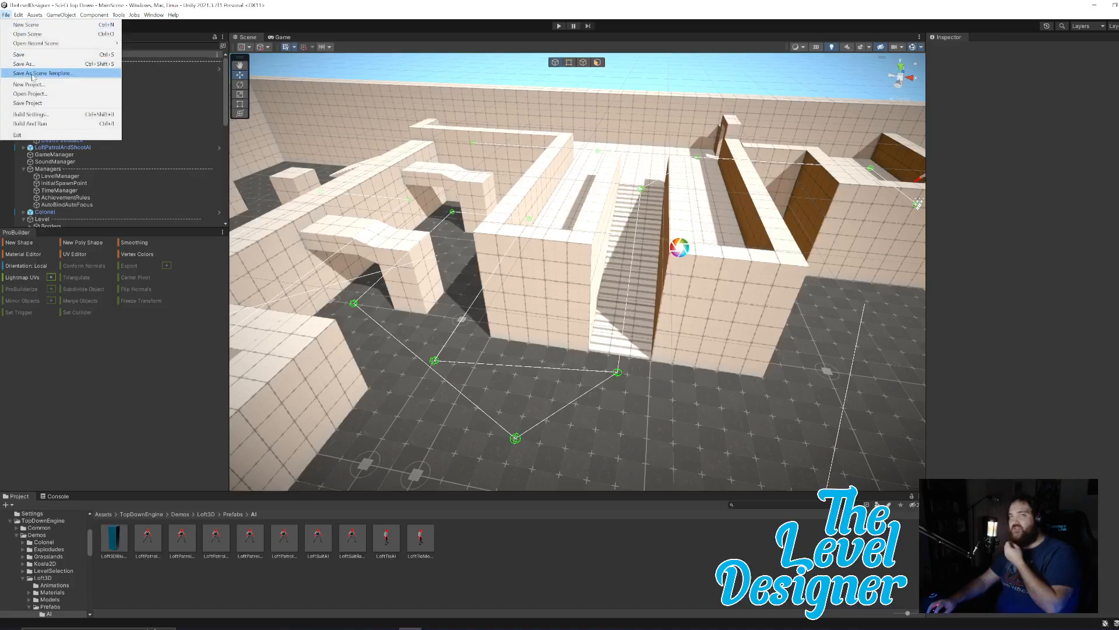
left_click(39, 103)
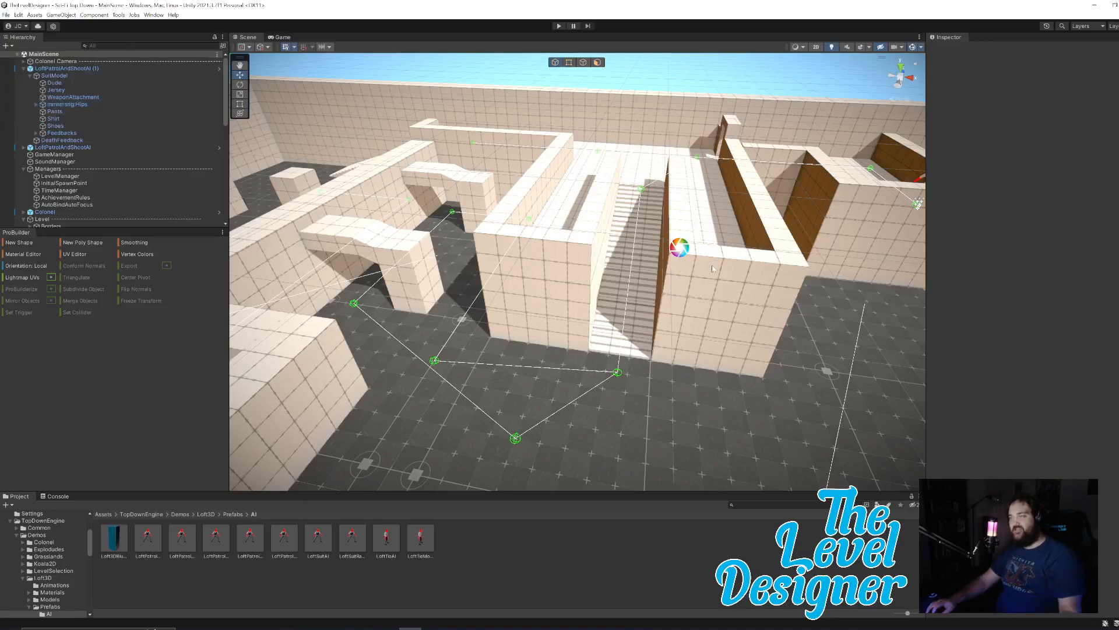
right_click_drag(658, 410, 677, 400)
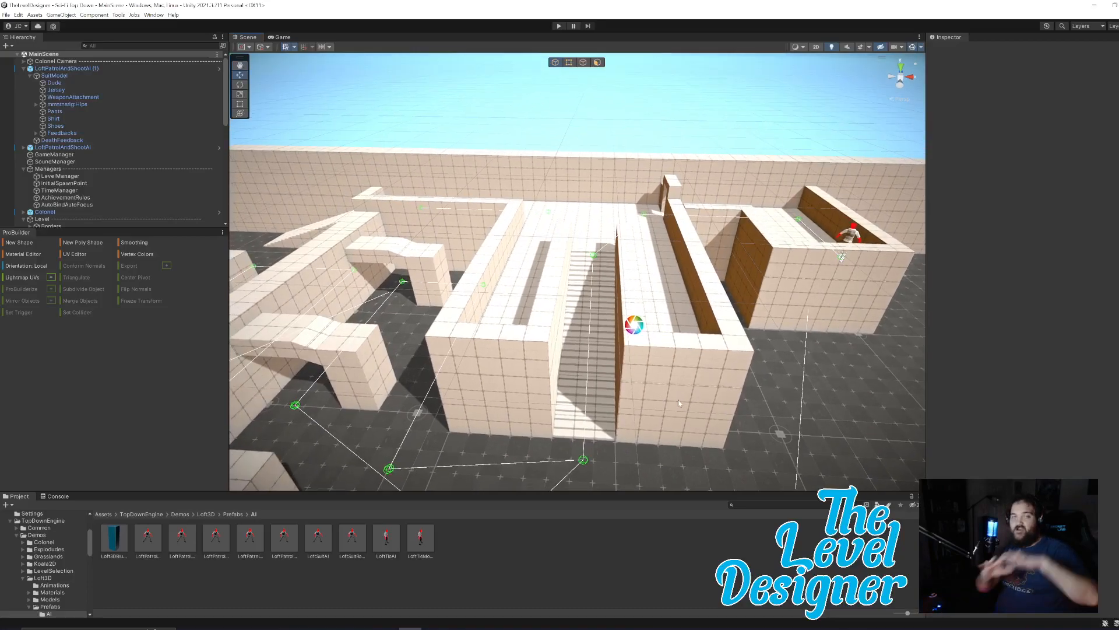